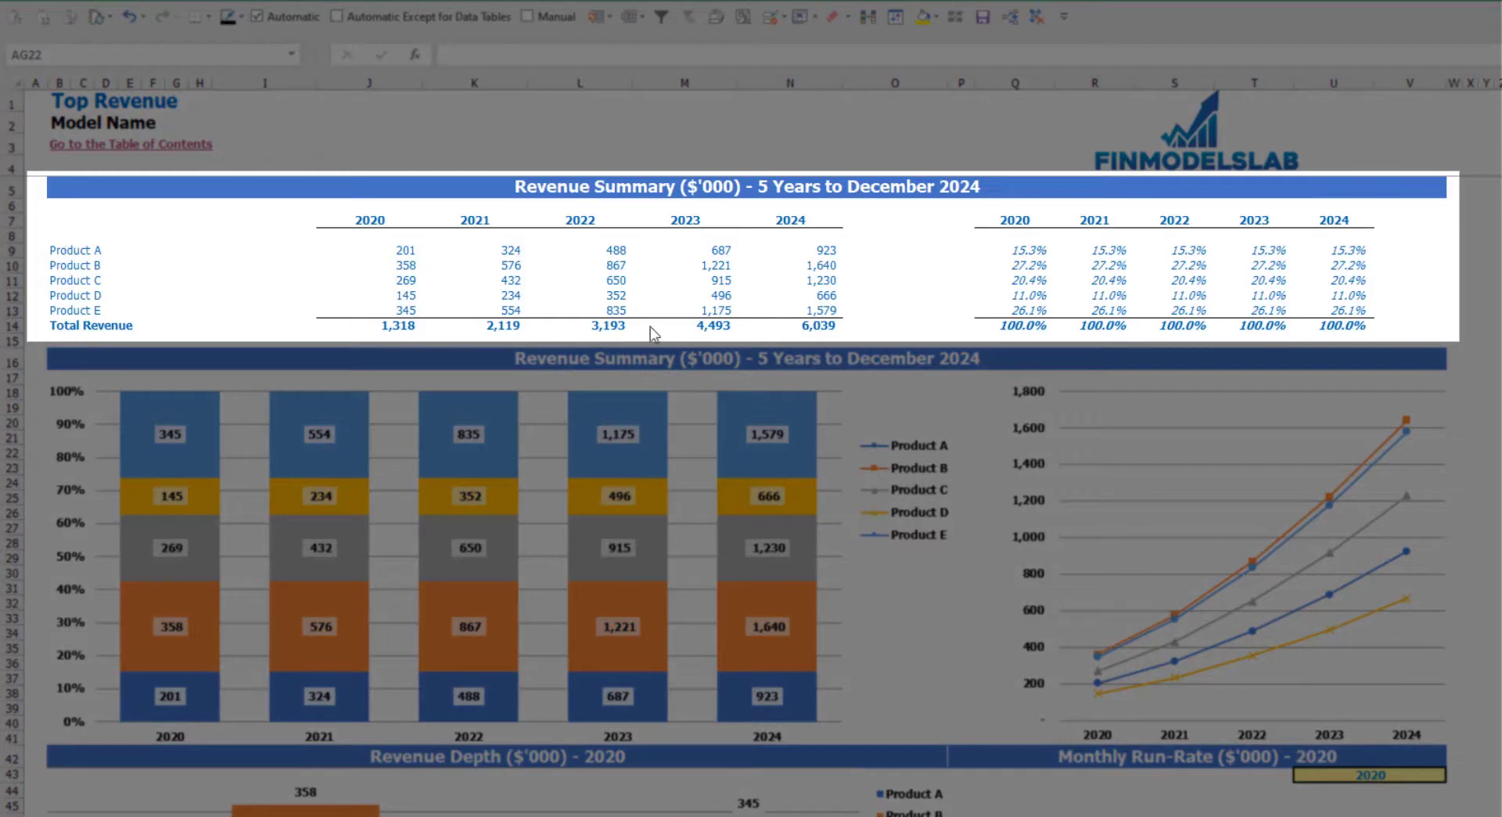
Step: Examine the five-year revenue summary by product and each product's percentage share of total revenue
drag(405, 250, 775, 326)
click(1047, 249)
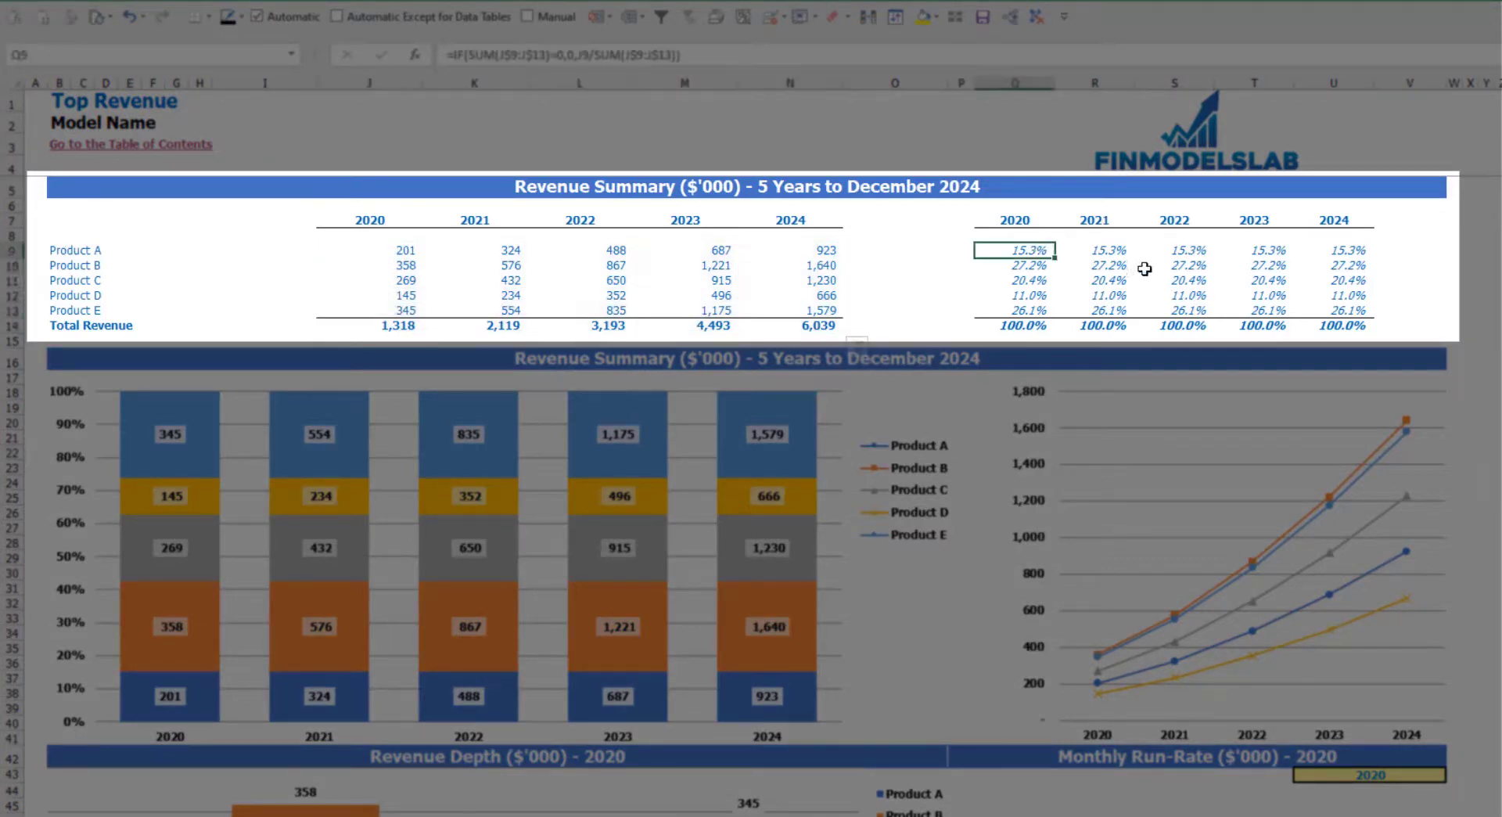
drag(1074, 251, 1323, 324)
click(1496, 295)
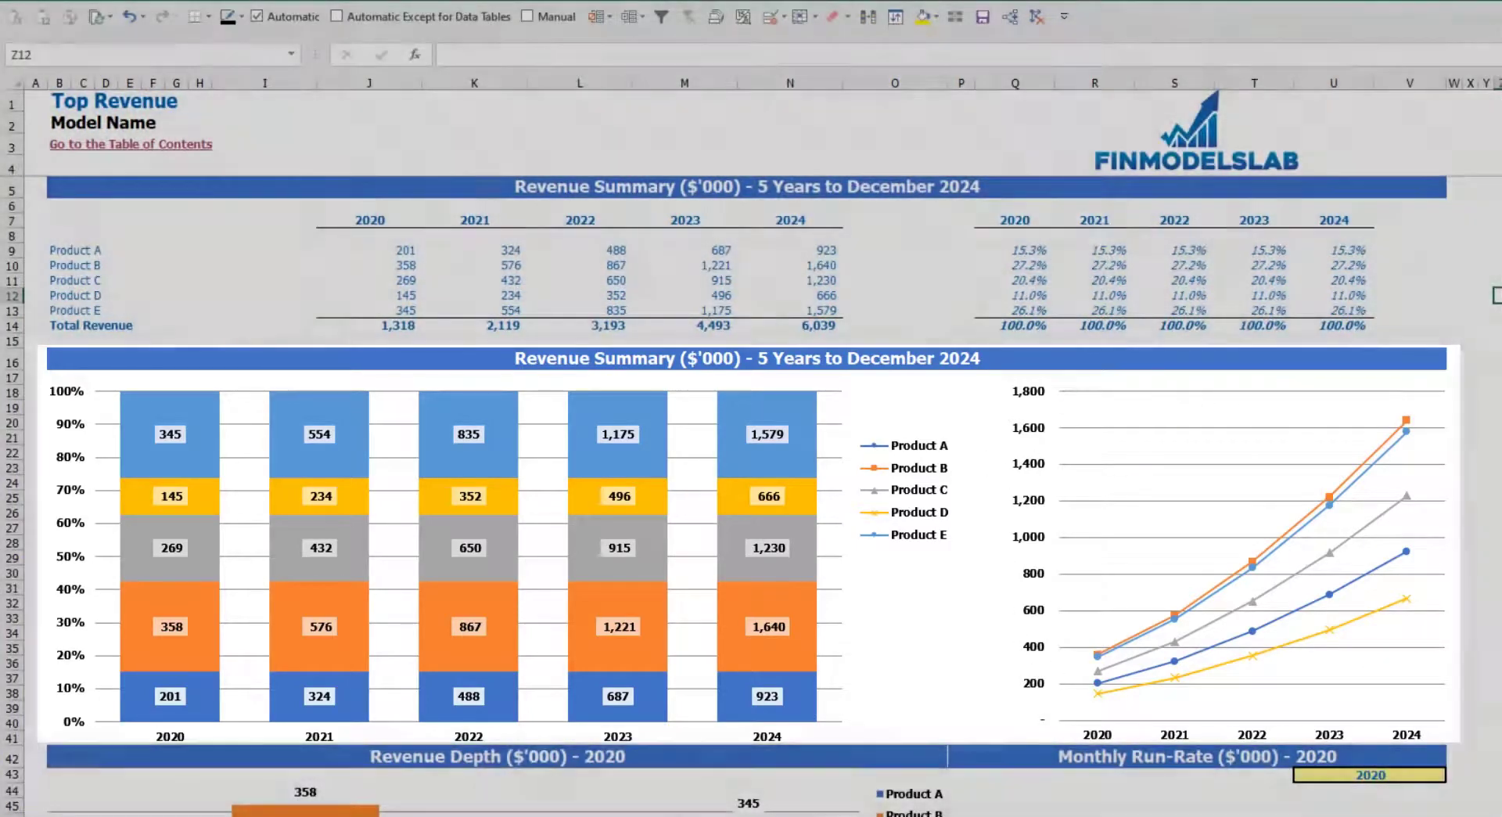
Step: Set the year for the Revenue Depth and Monthly Run-Rate charts to 2021
scroll(609, 460, down, 10)
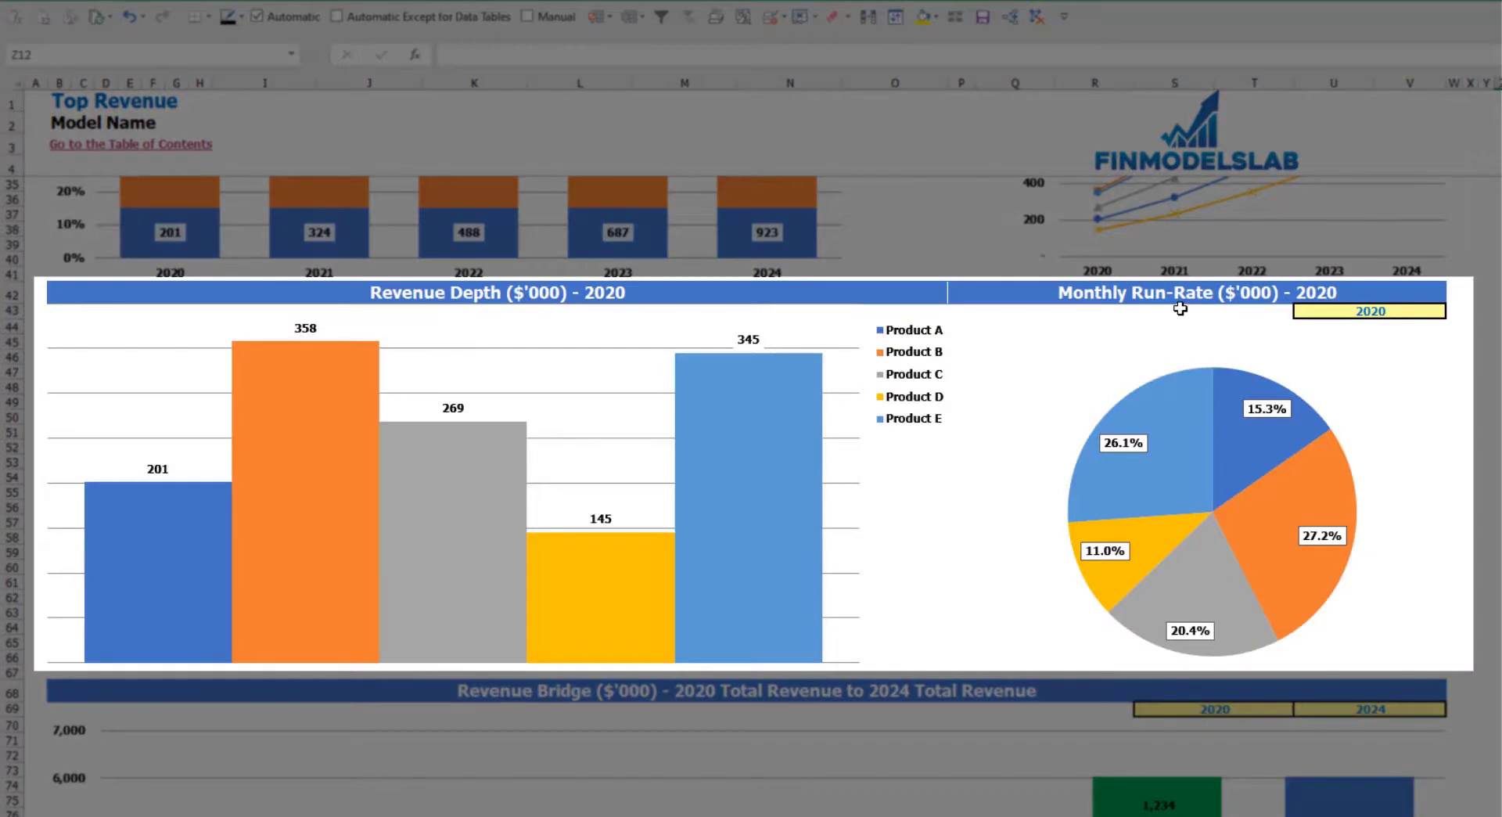
click(1429, 312)
click(1453, 312)
click(1283, 335)
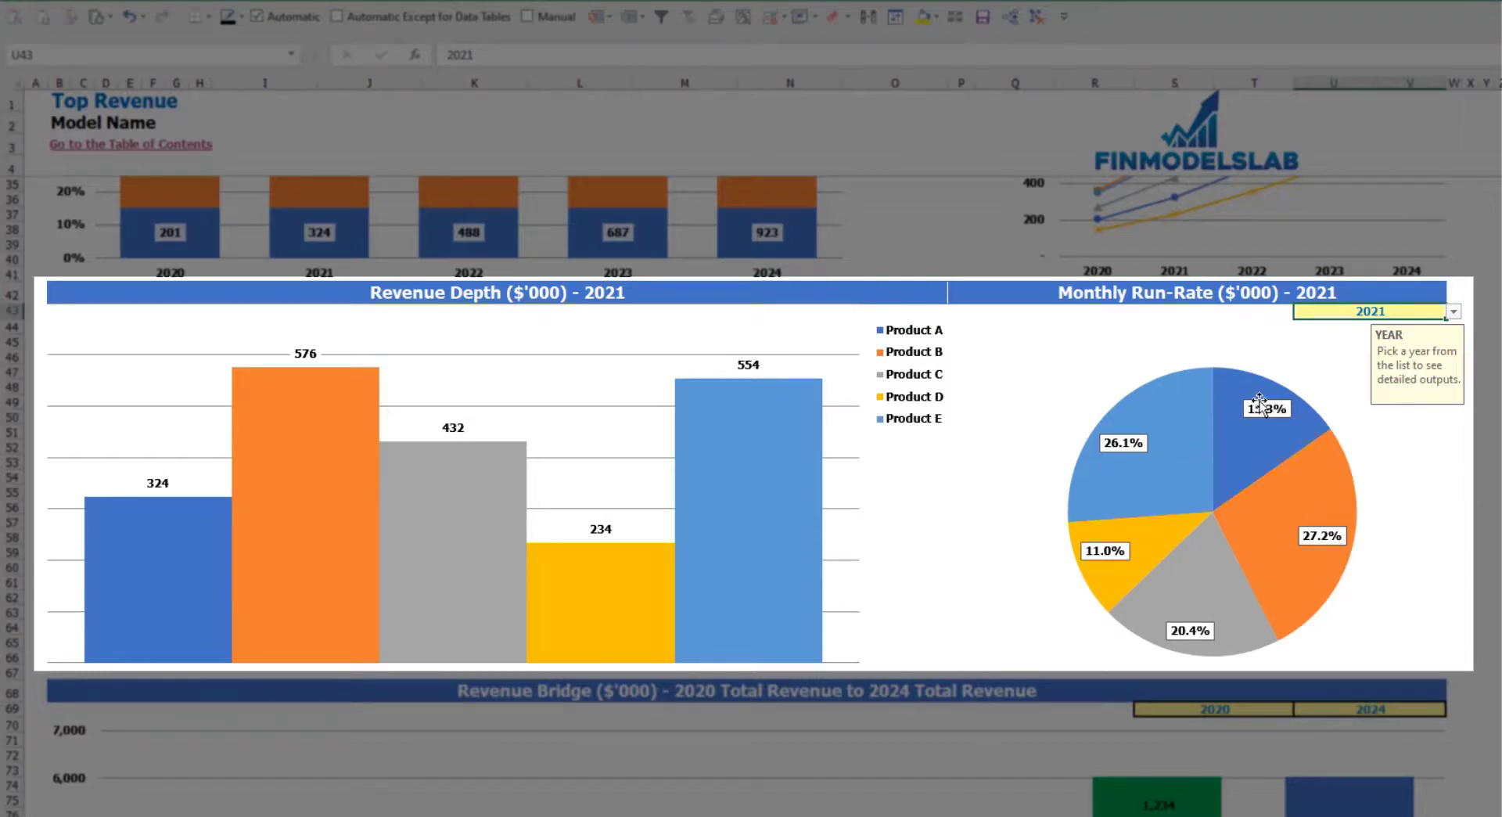
Step: Examine the Revenue Bridge chart and the options of its first-year and last-year selectors
scroll(1218, 577, down, 3)
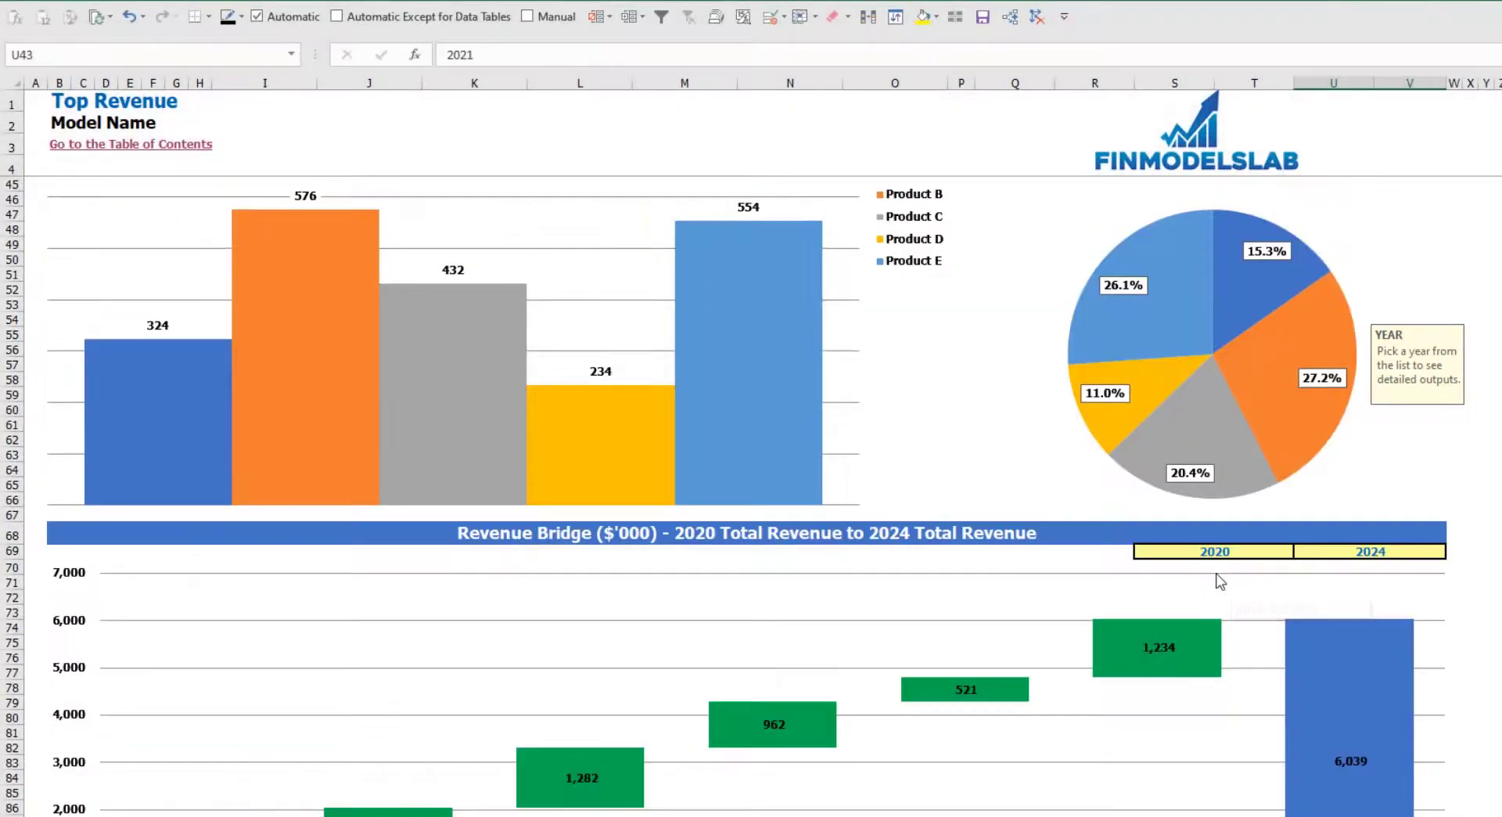
scroll(1218, 578, down, 3)
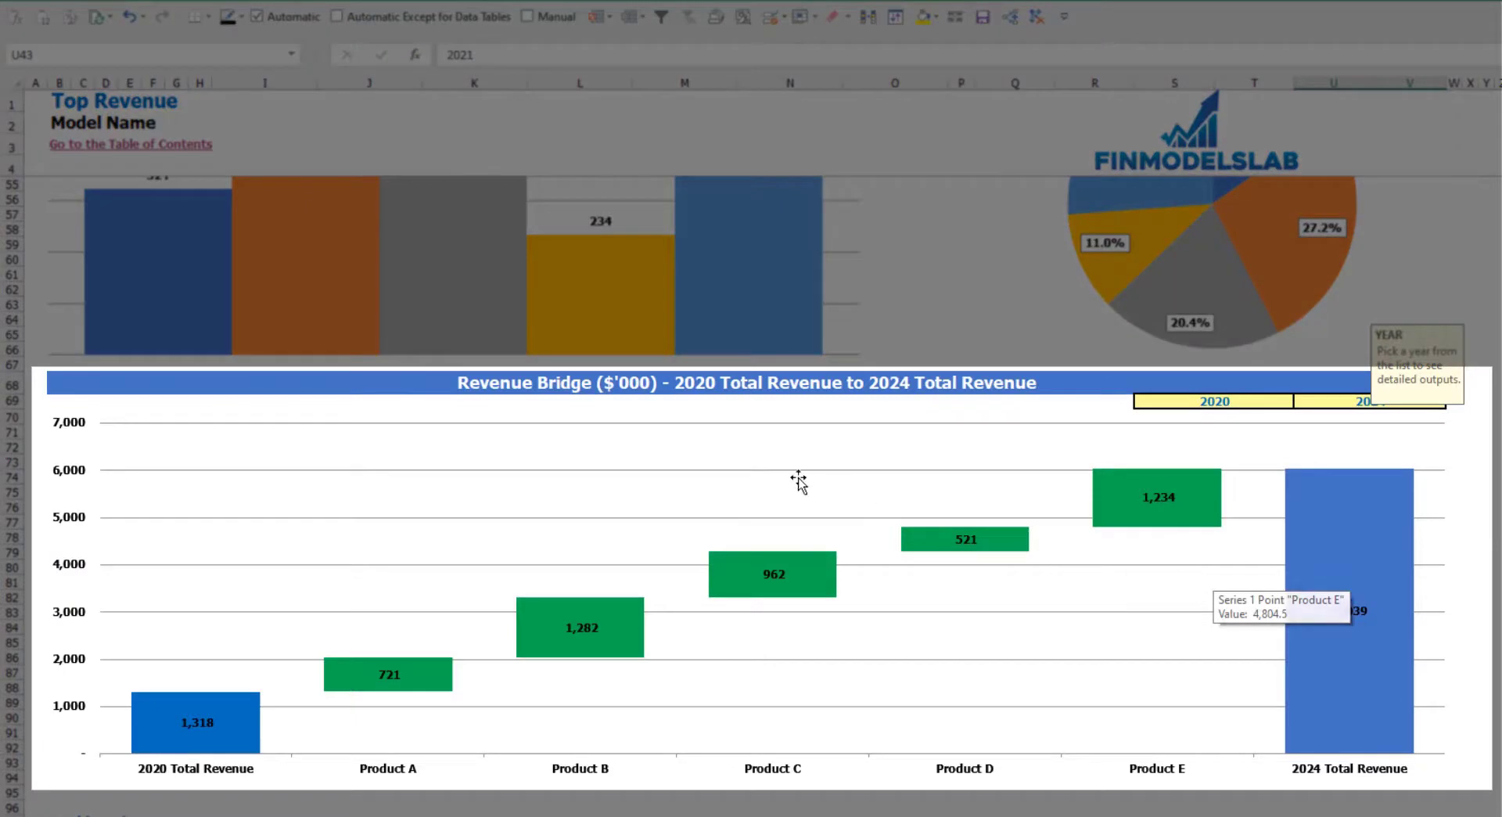
click(466, 733)
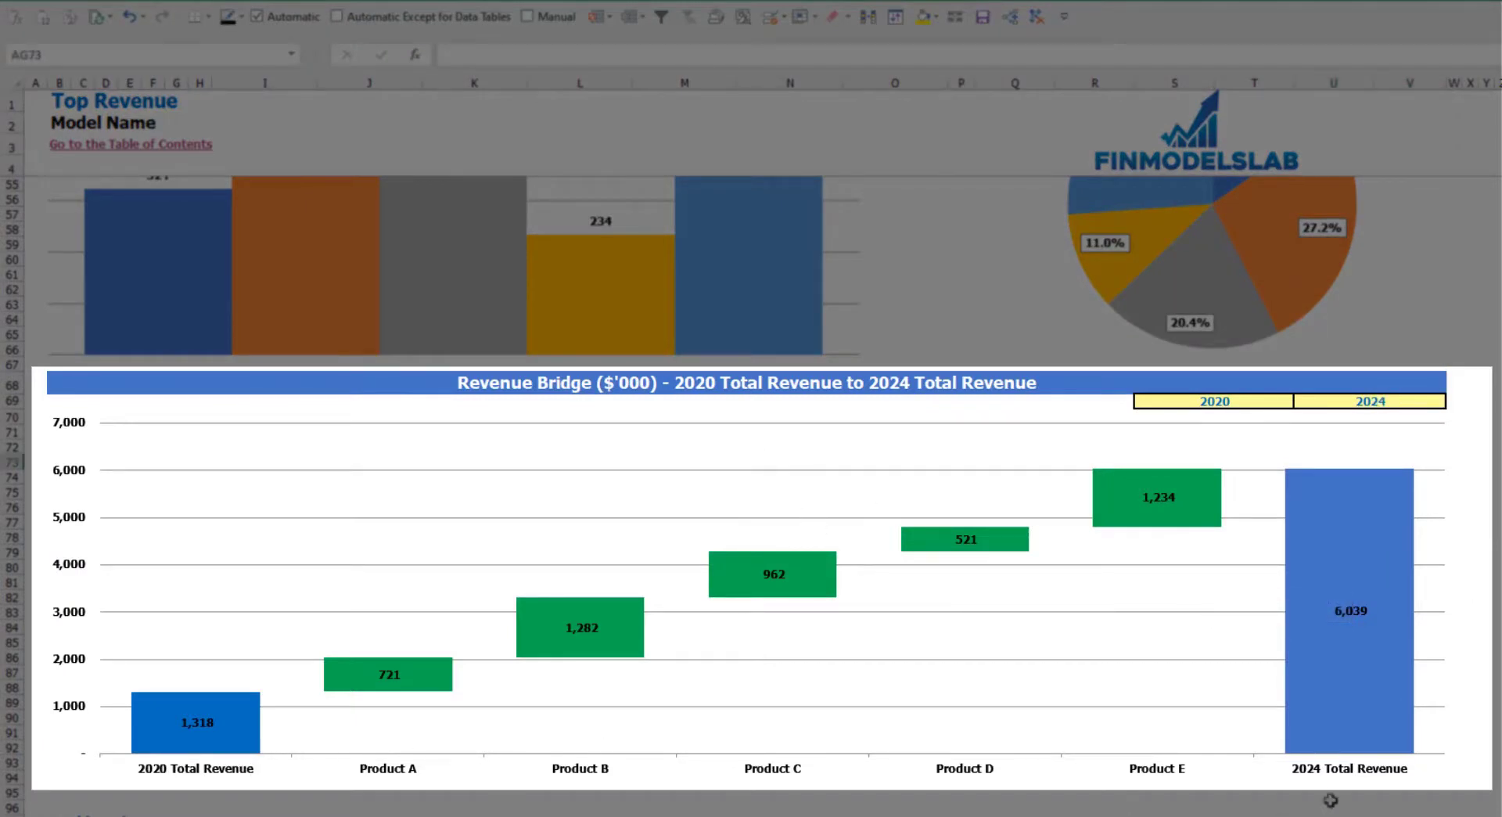
click(1281, 399)
click(1301, 402)
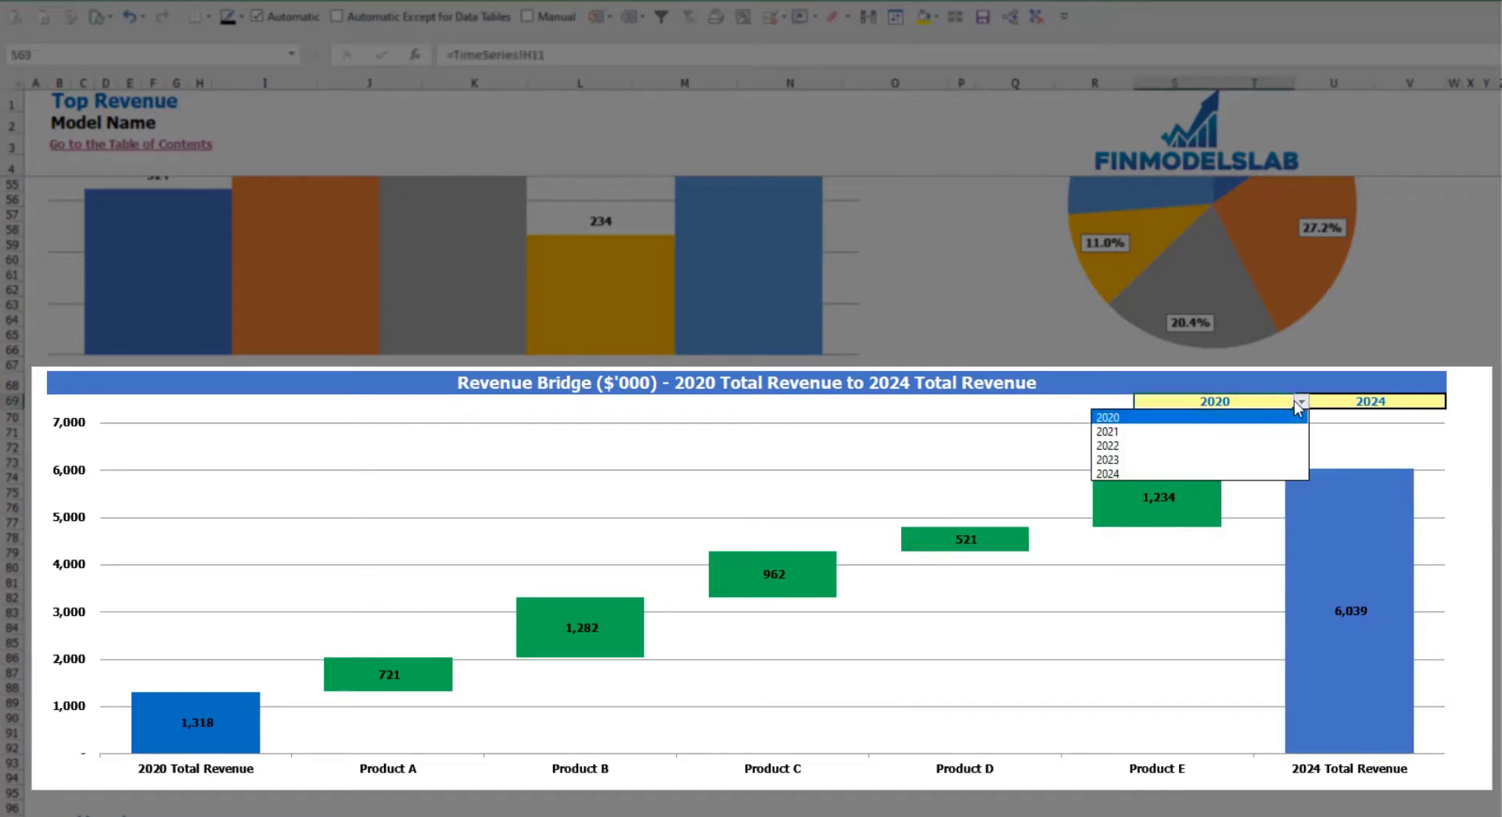
click(1416, 407)
click(1416, 407)
click(1453, 401)
click(1330, 472)
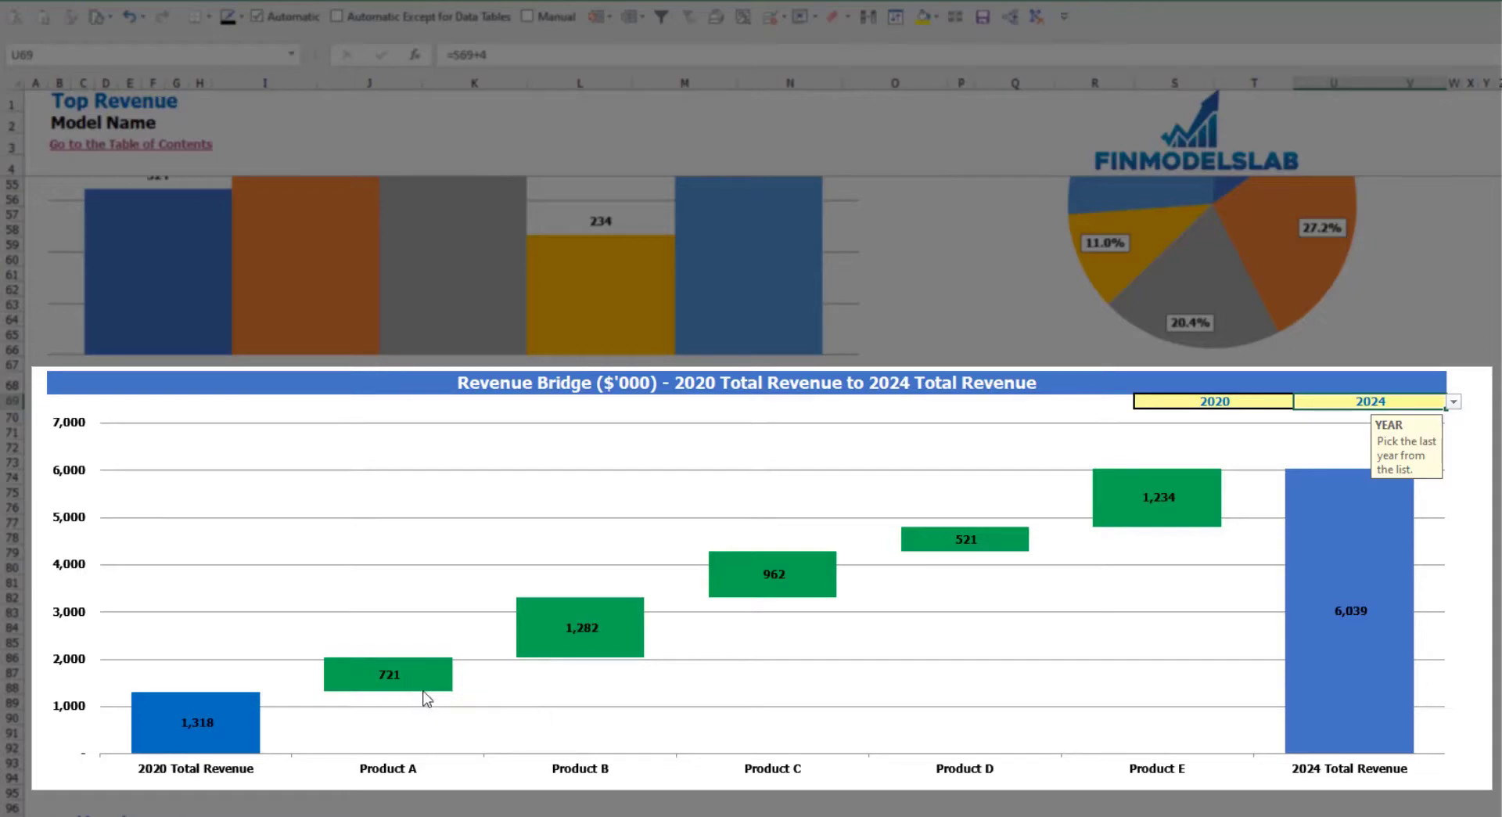
mouse_move(428, 698)
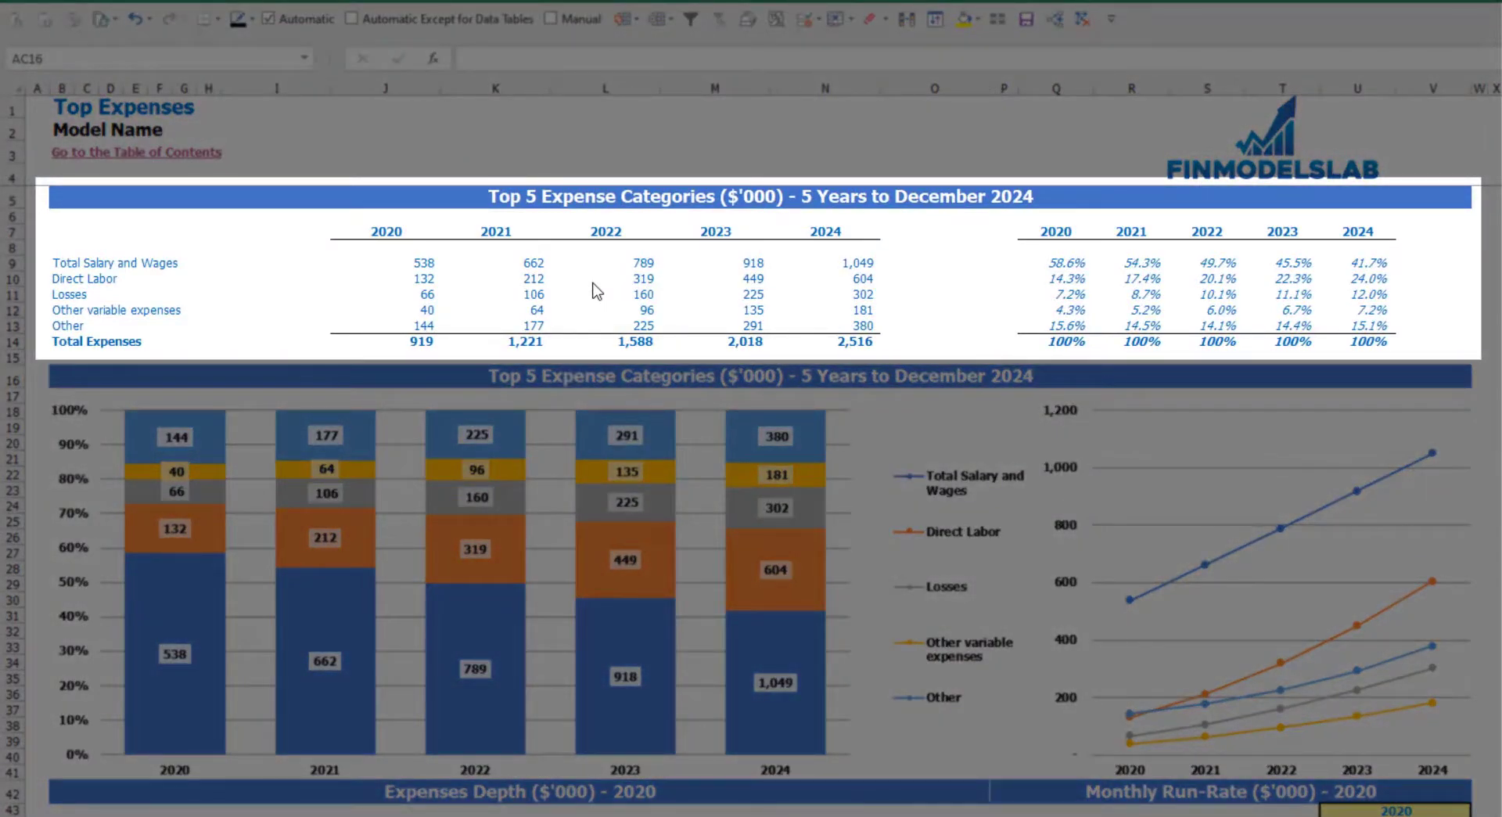
Step: Examine the Top 5 Expense Categories table: category names, yearly amounts, total expenses and percentage shares
drag(60, 262, 61, 313)
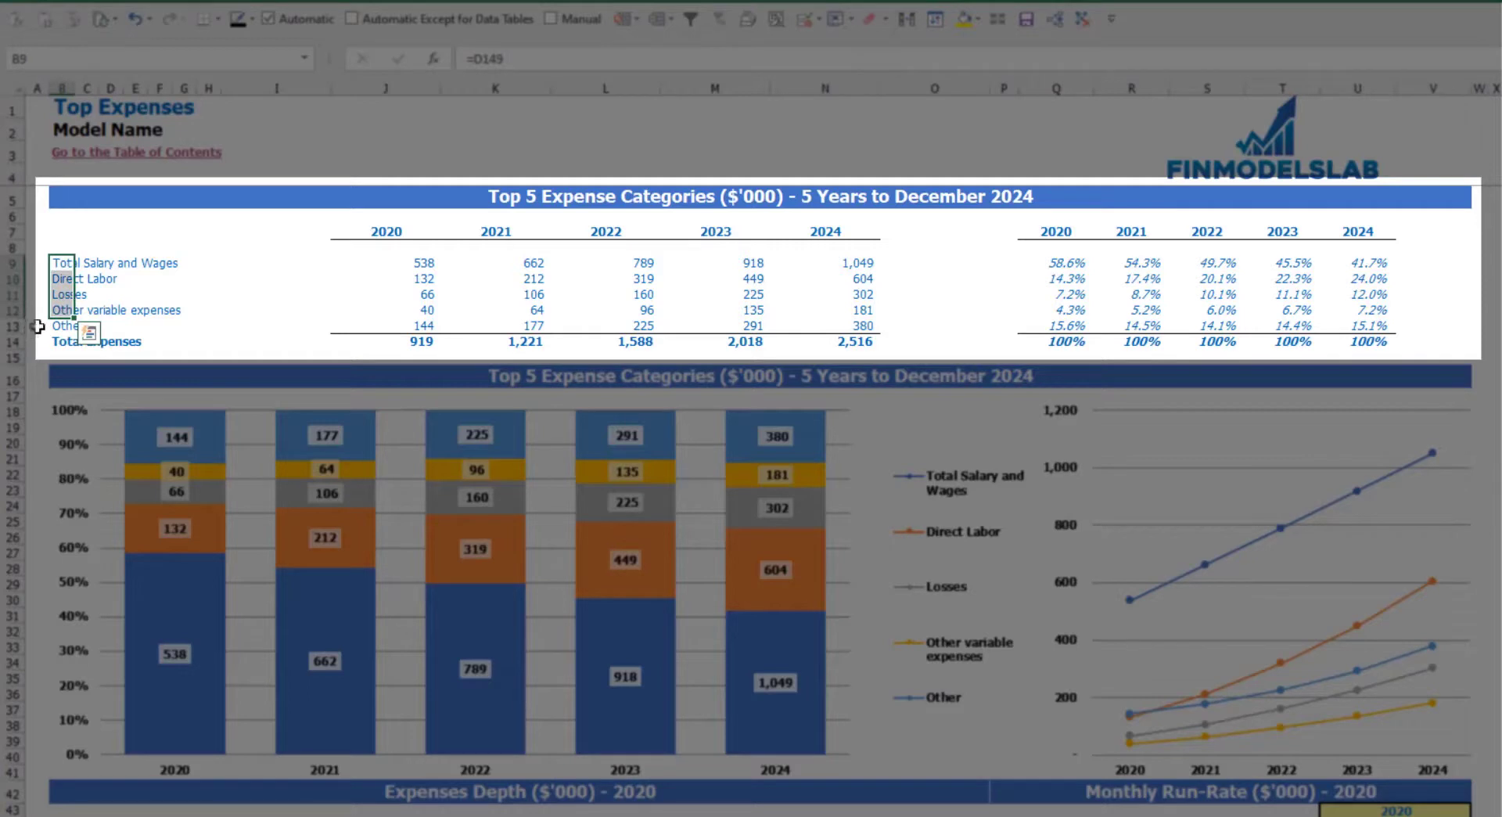
click(66, 325)
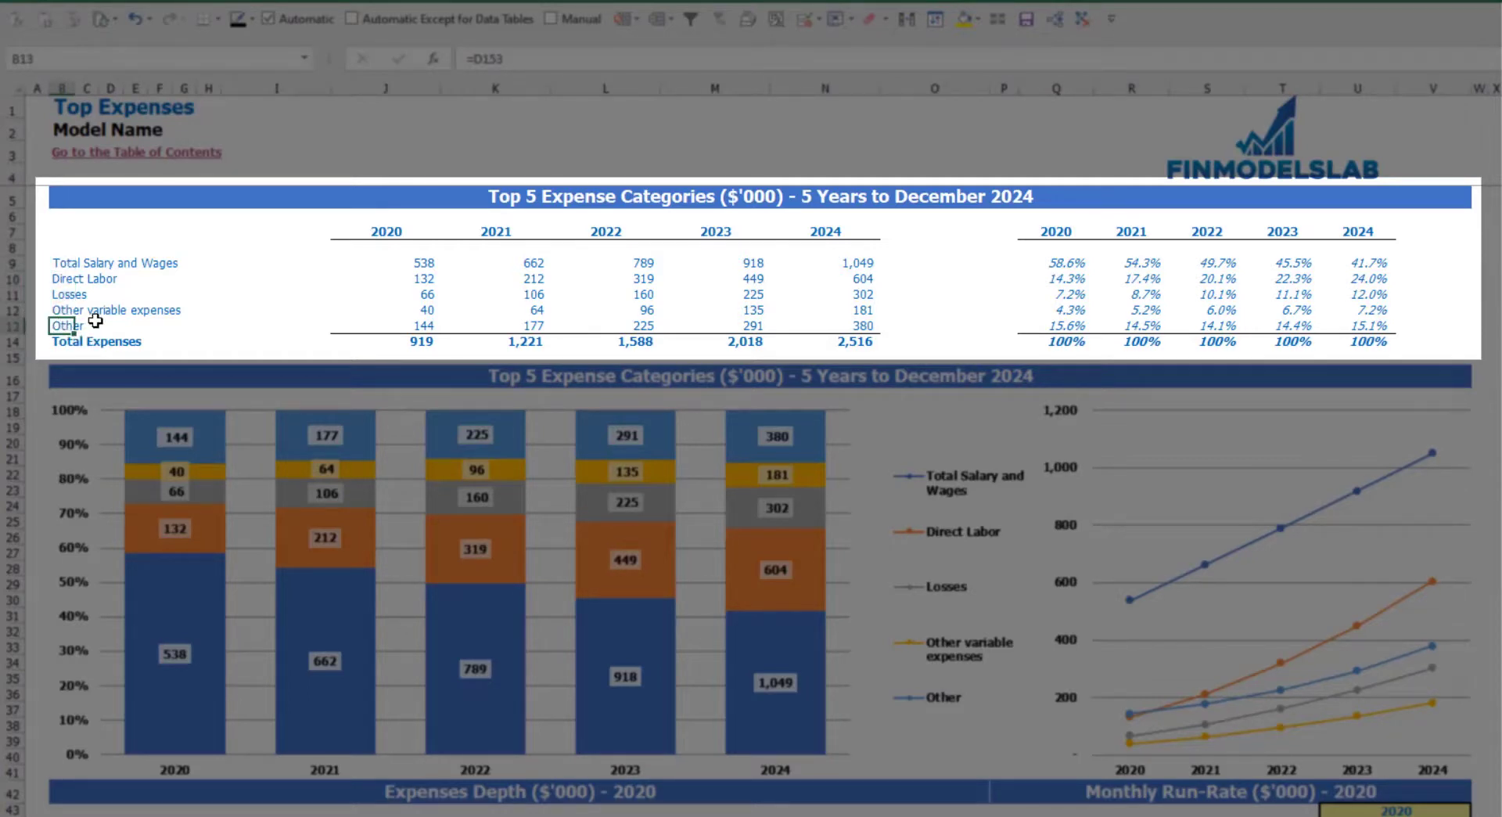
drag(386, 235, 805, 337)
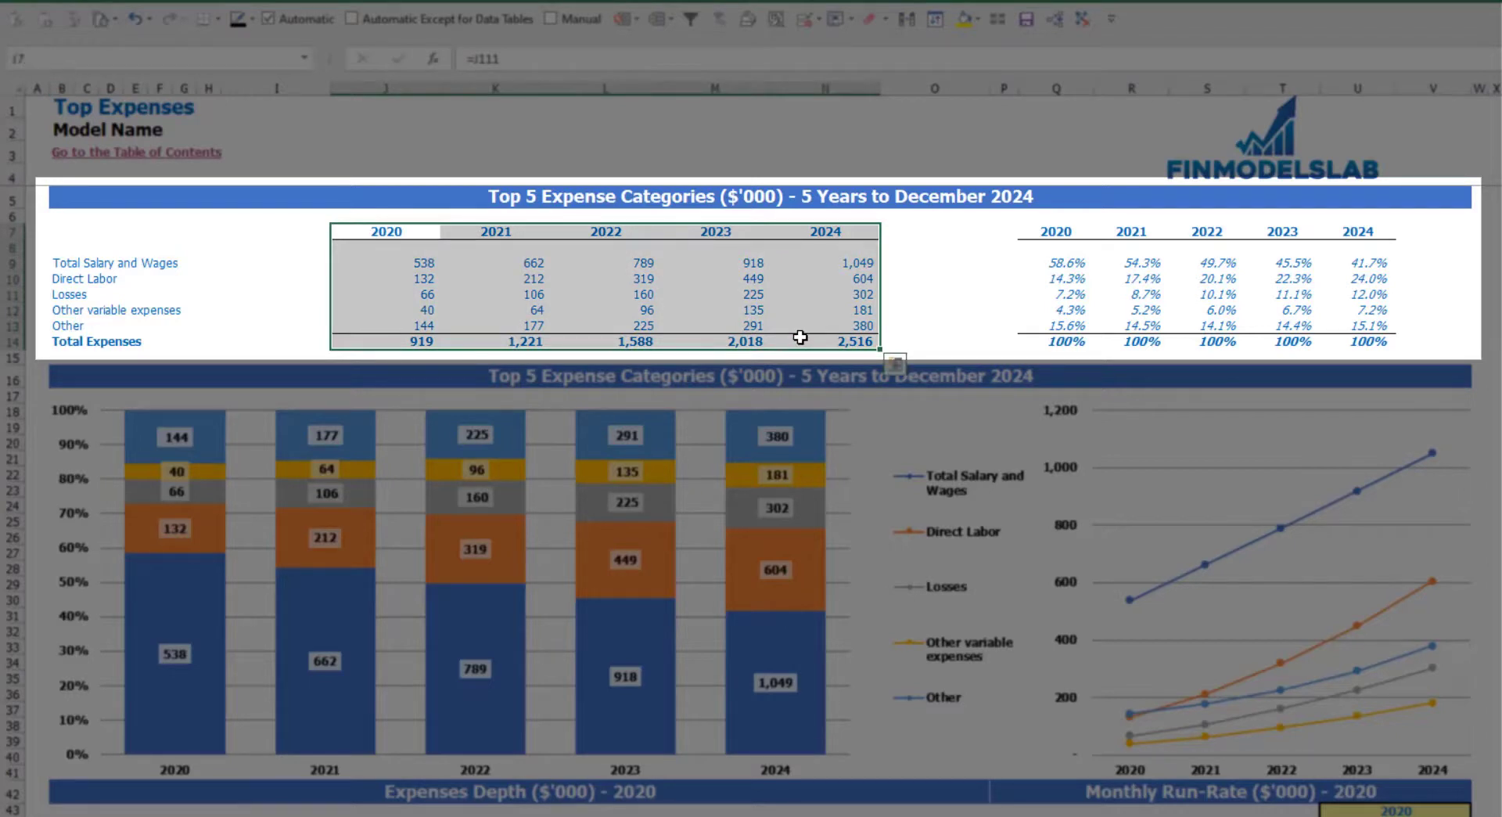
drag(415, 339, 820, 342)
drag(1056, 234, 1383, 328)
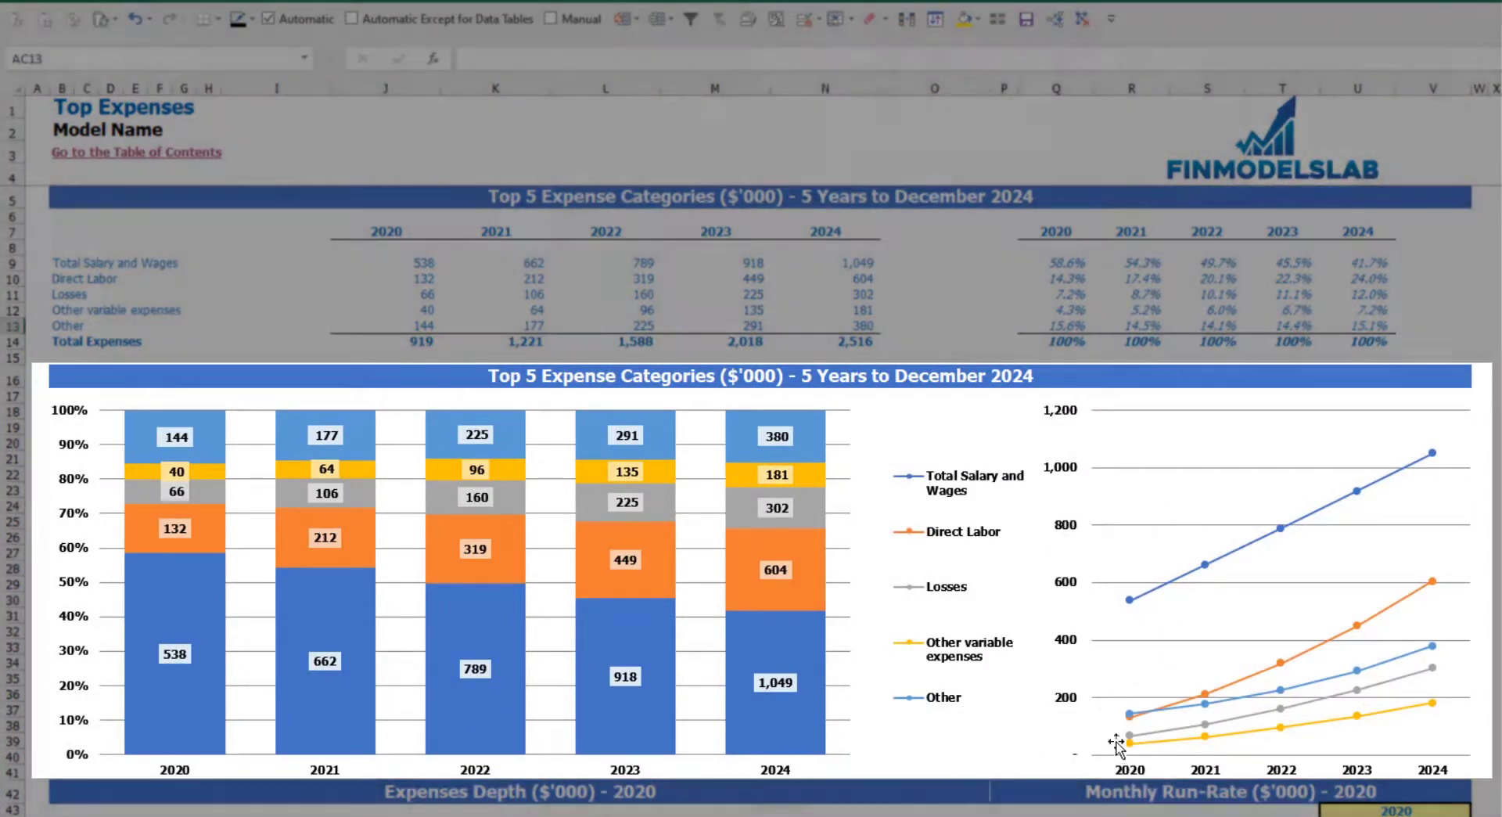
Step: Set the year for the Expenses Depth and Monthly Run-Rate charts to 2021
scroll(1107, 412, down, 3)
scroll(1432, 488, down, 7)
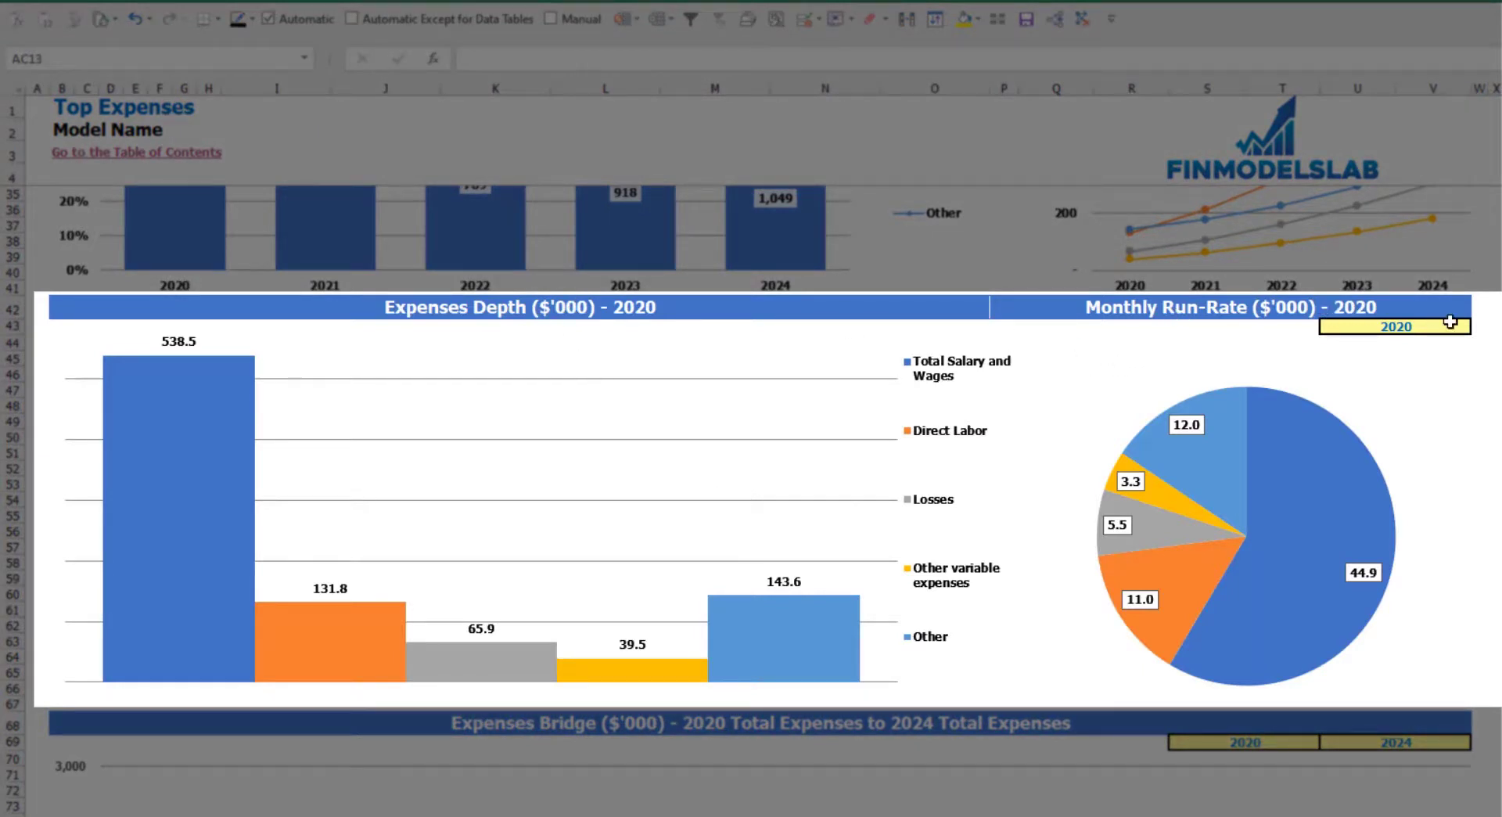
click(1465, 325)
click(1480, 327)
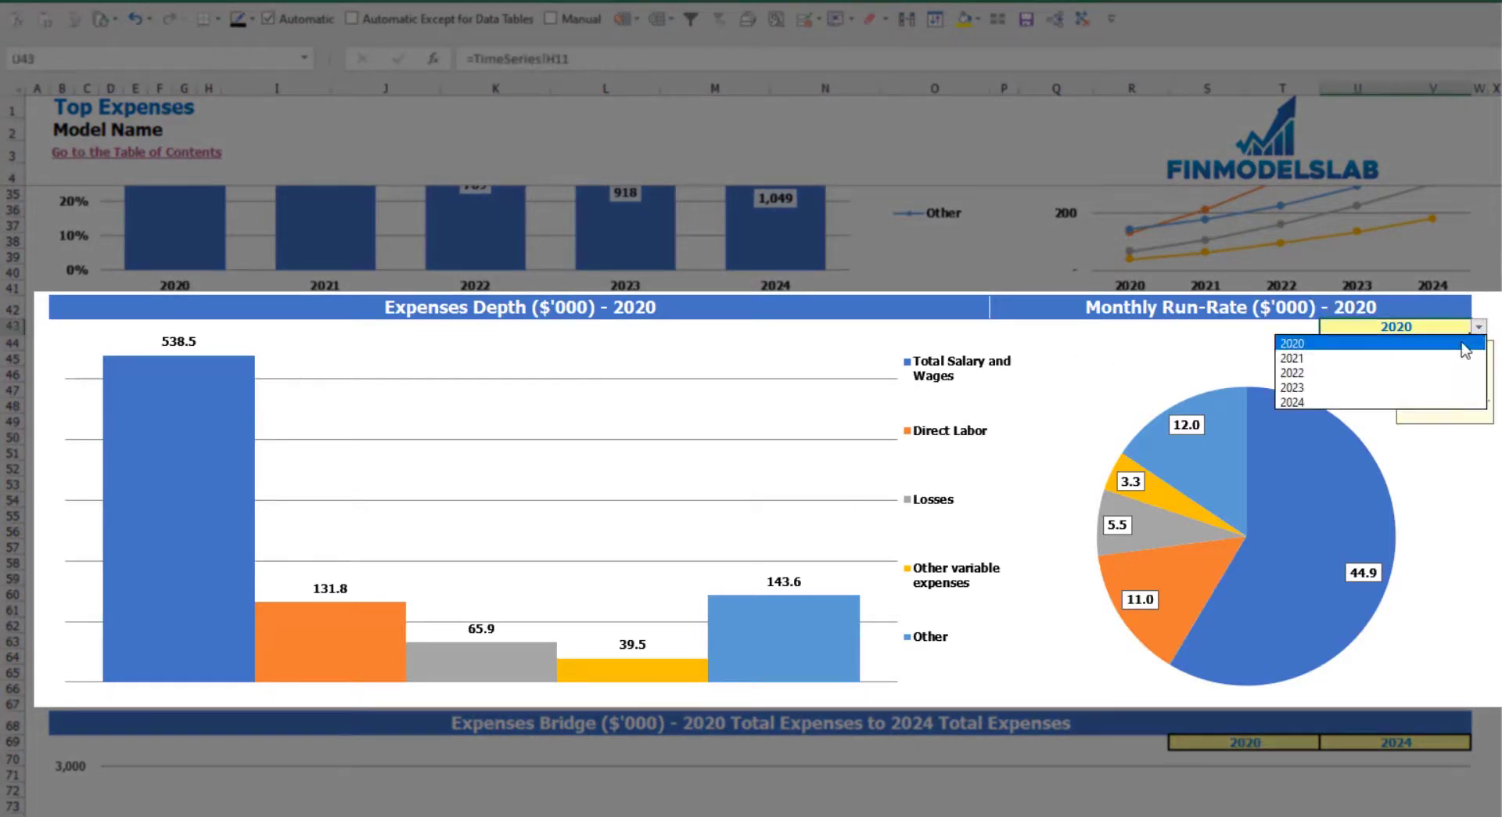
click(1344, 361)
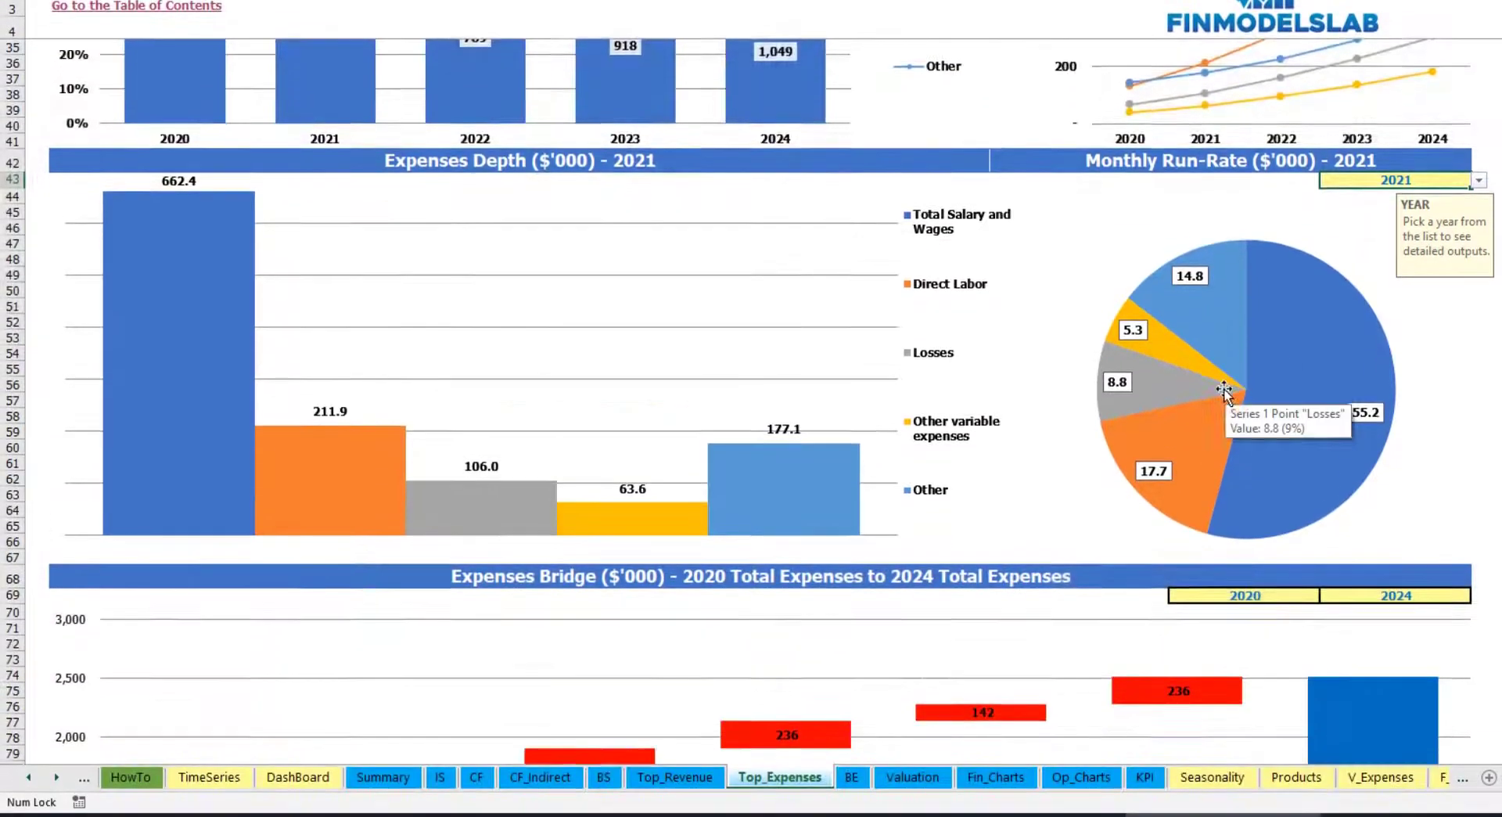
Step: Examine the Expenses Bridge chart and the year options for its first and last year, leaving both selections as they are
scroll(1226, 453, down, 7)
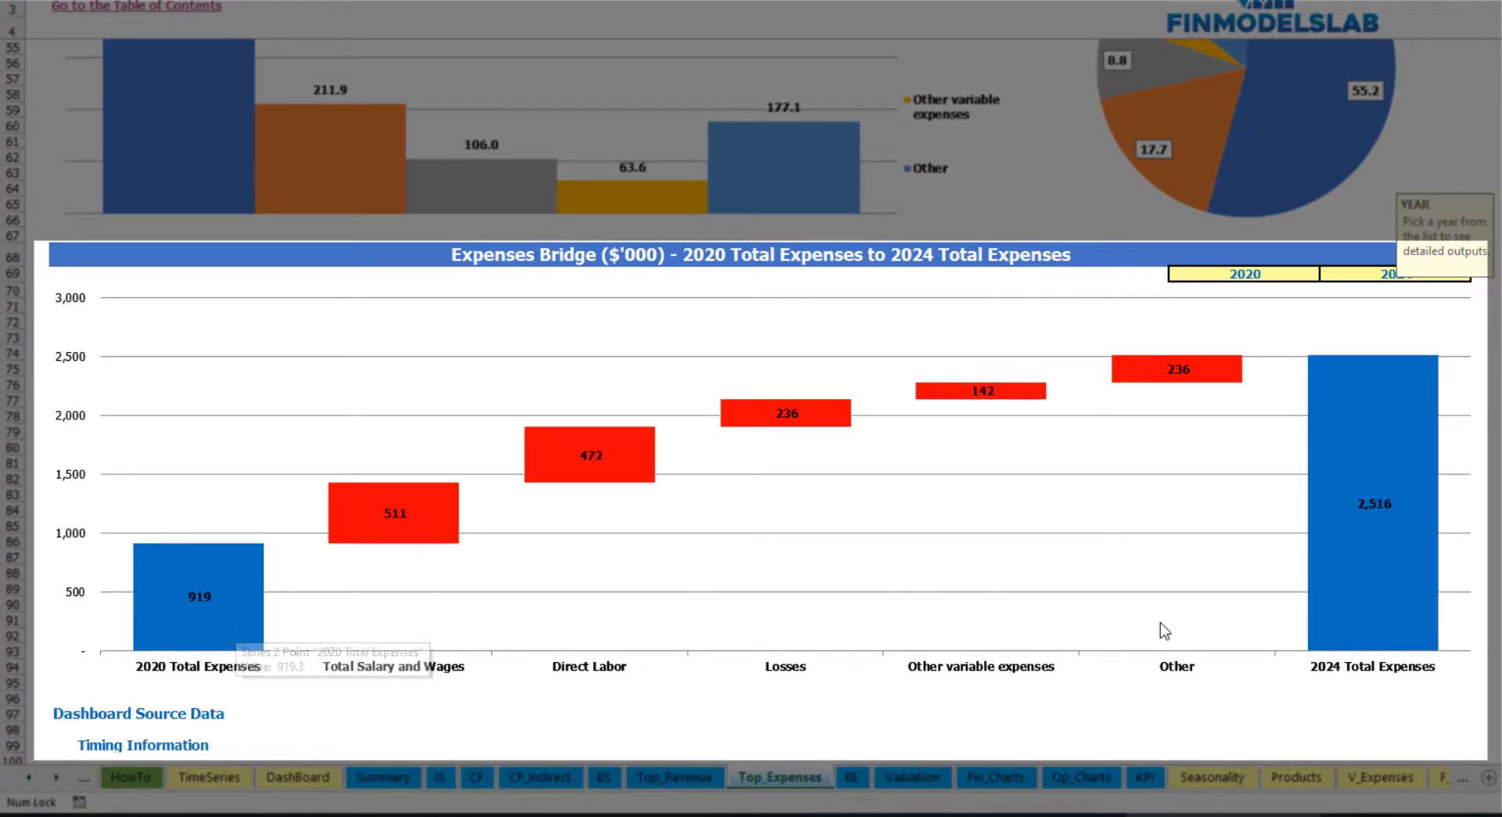
click(1303, 273)
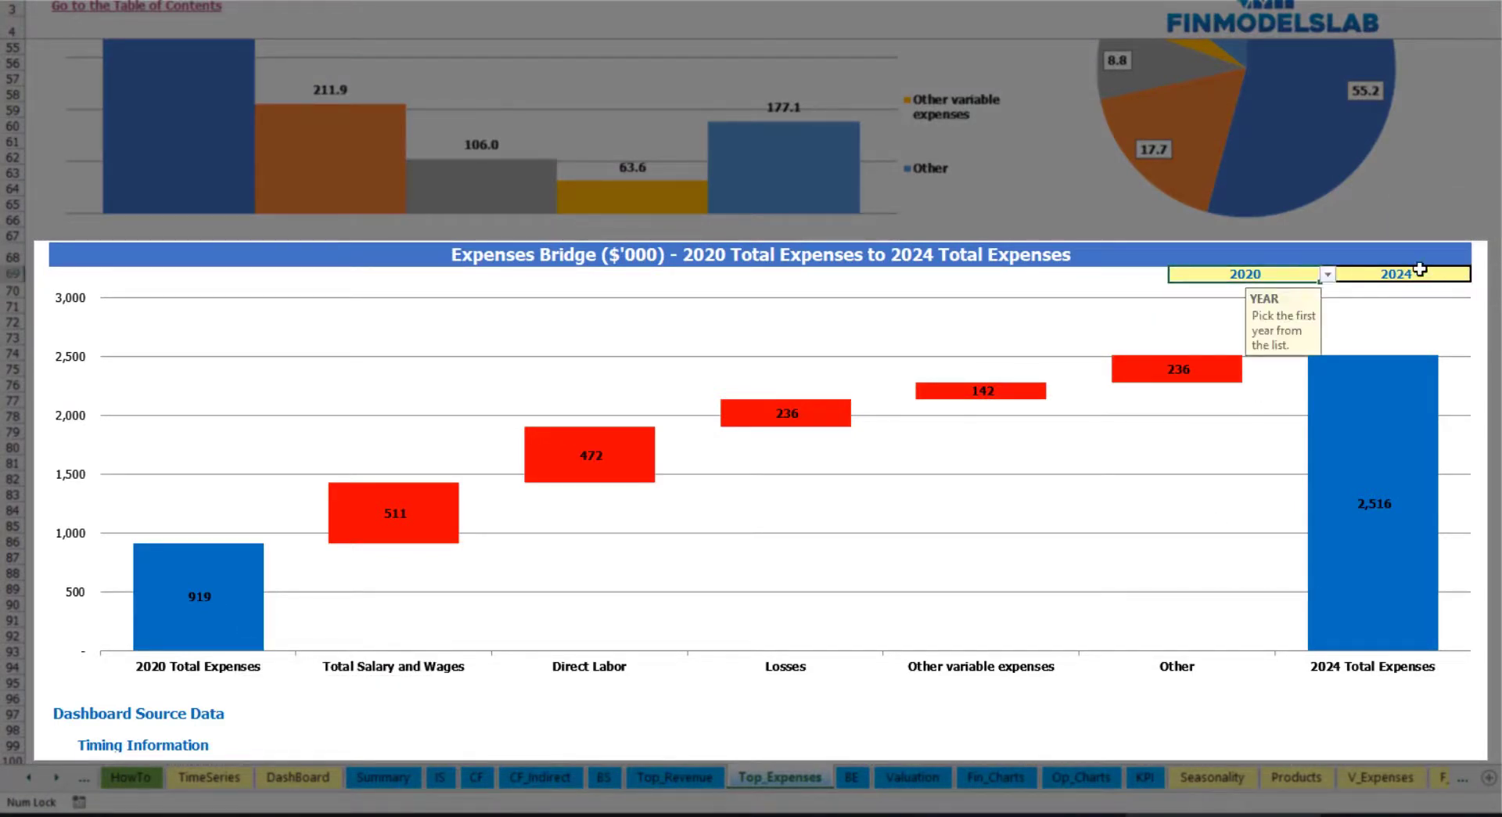
click(1433, 274)
click(1300, 269)
click(1328, 274)
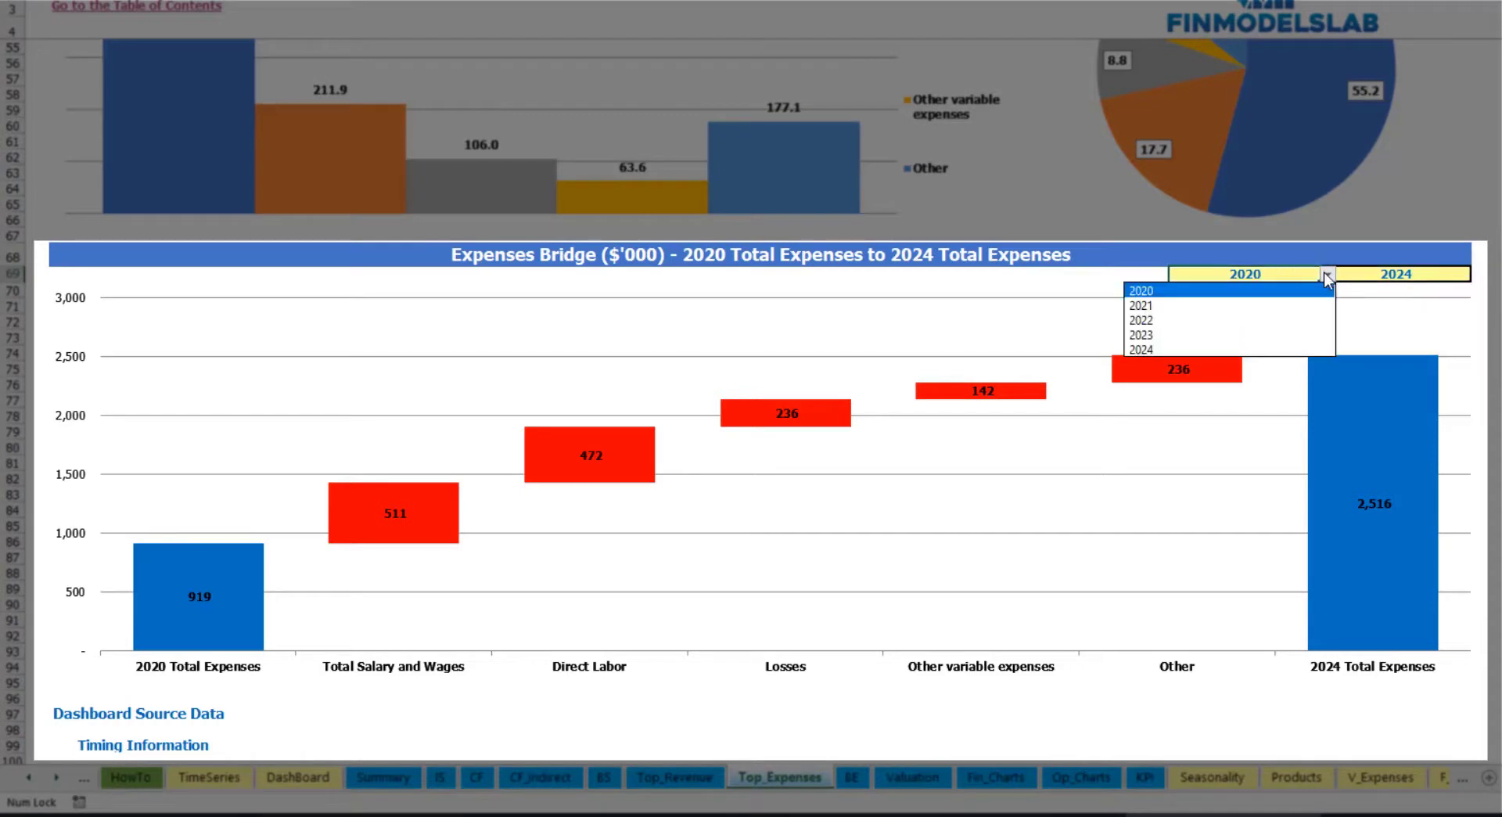
key(Escape)
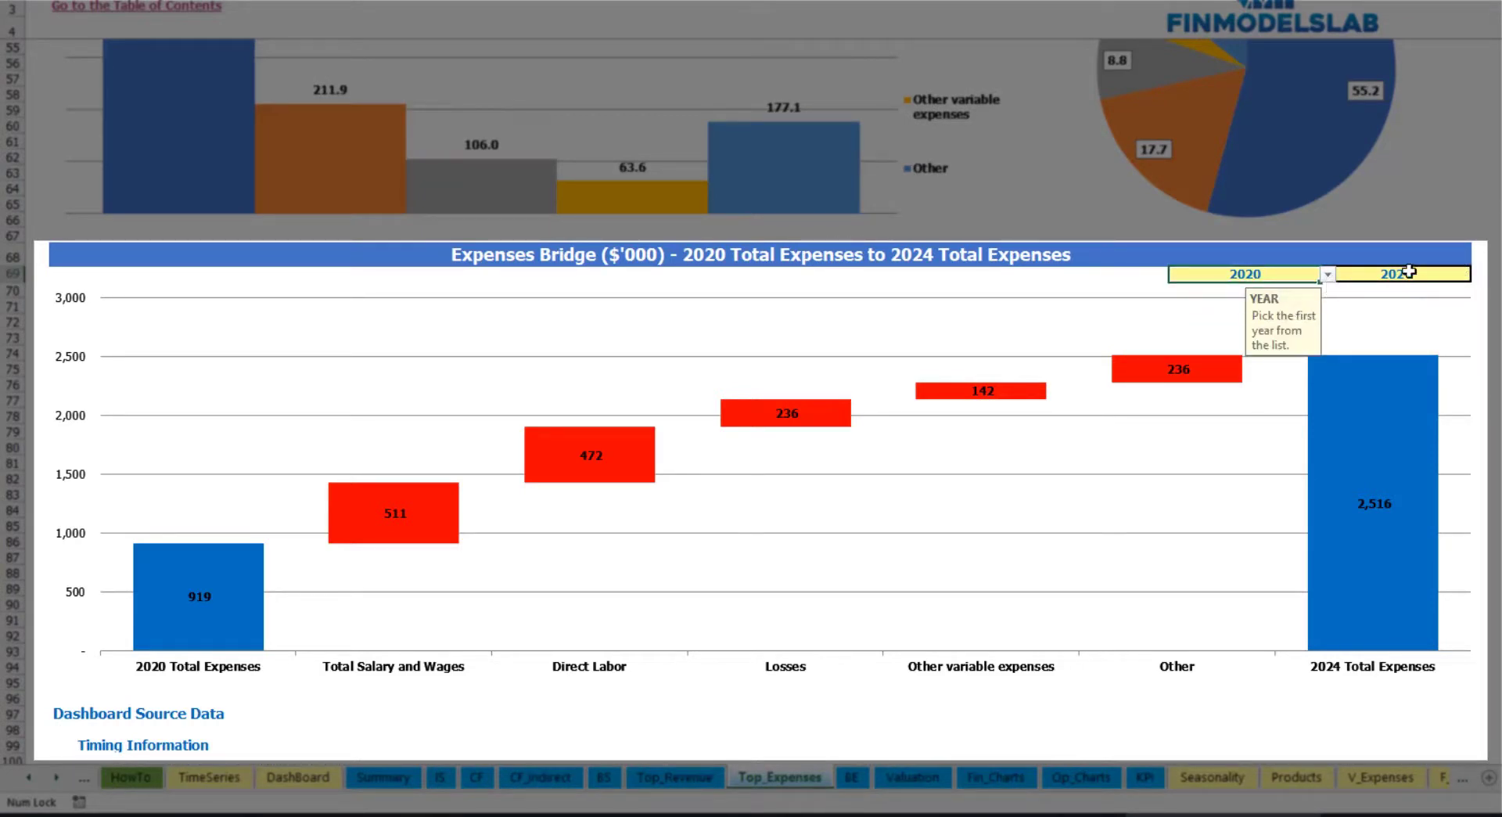
click(1447, 273)
click(1478, 275)
key(Escape)
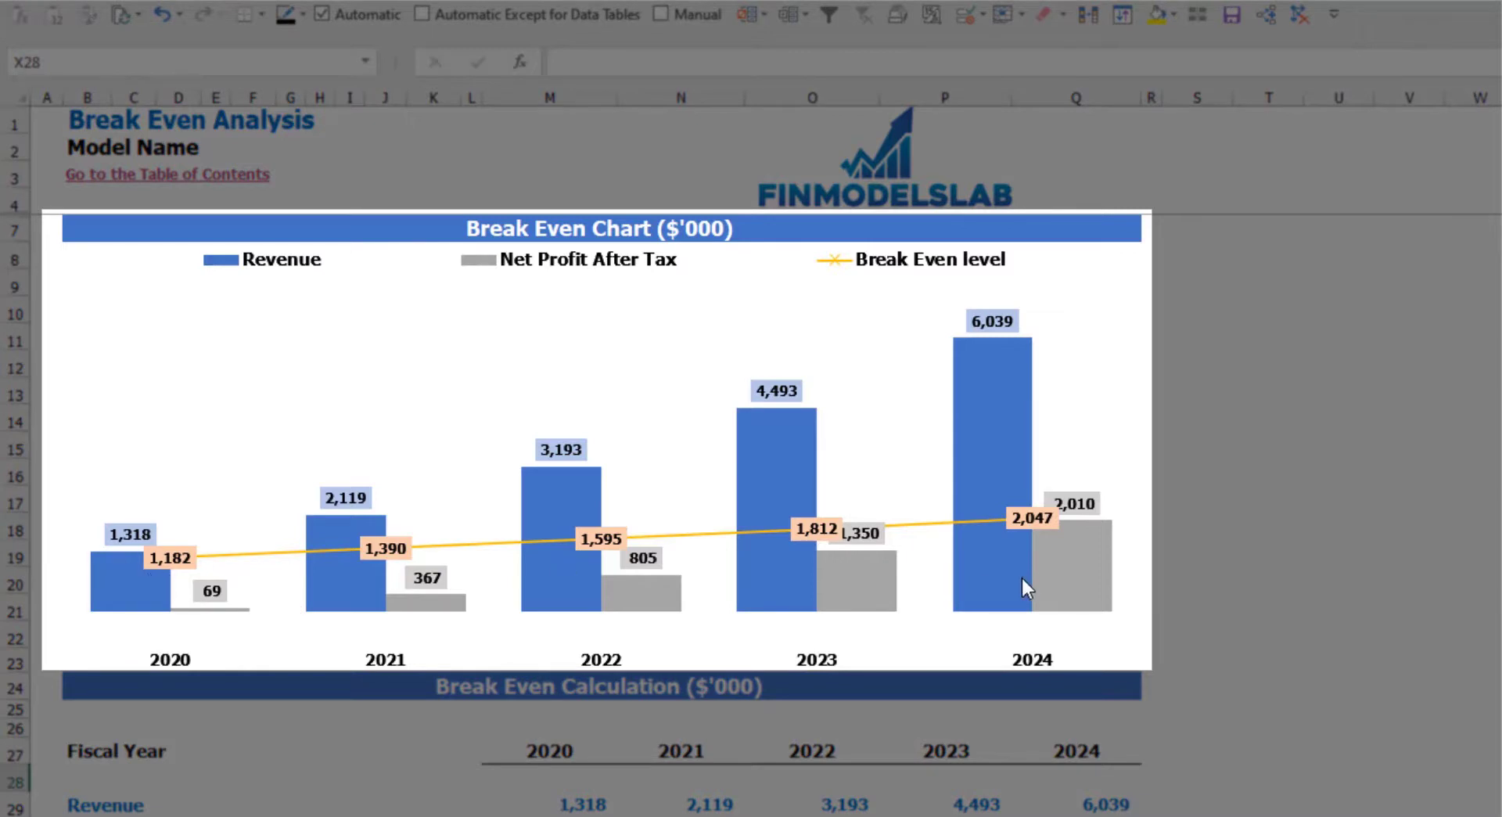
Step: Compare the revenue bars with the break even level in the Break Even Chart, year by year
mouse_move(160, 579)
mouse_move(352, 535)
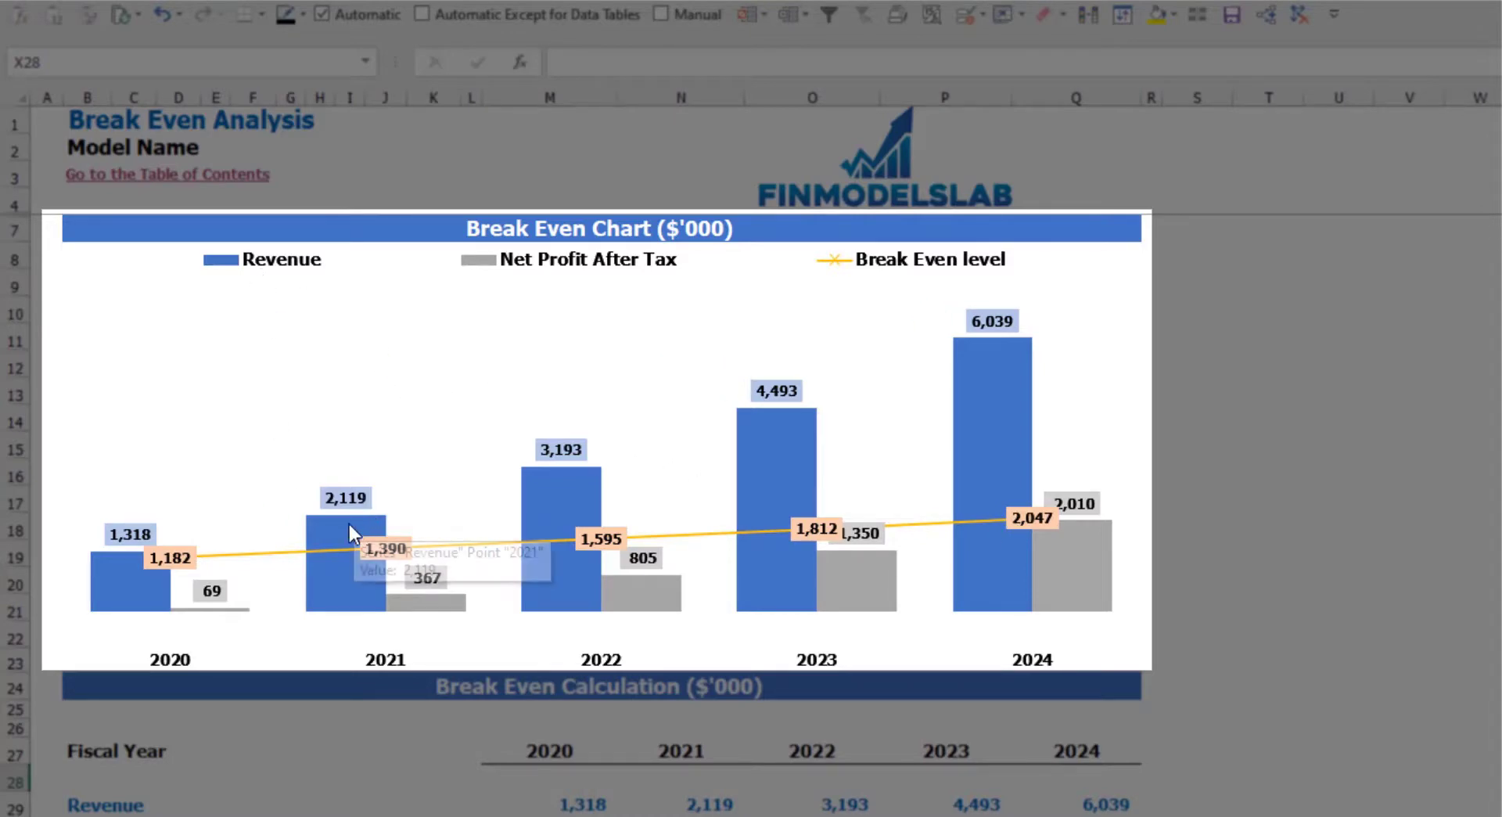
mouse_move(552, 501)
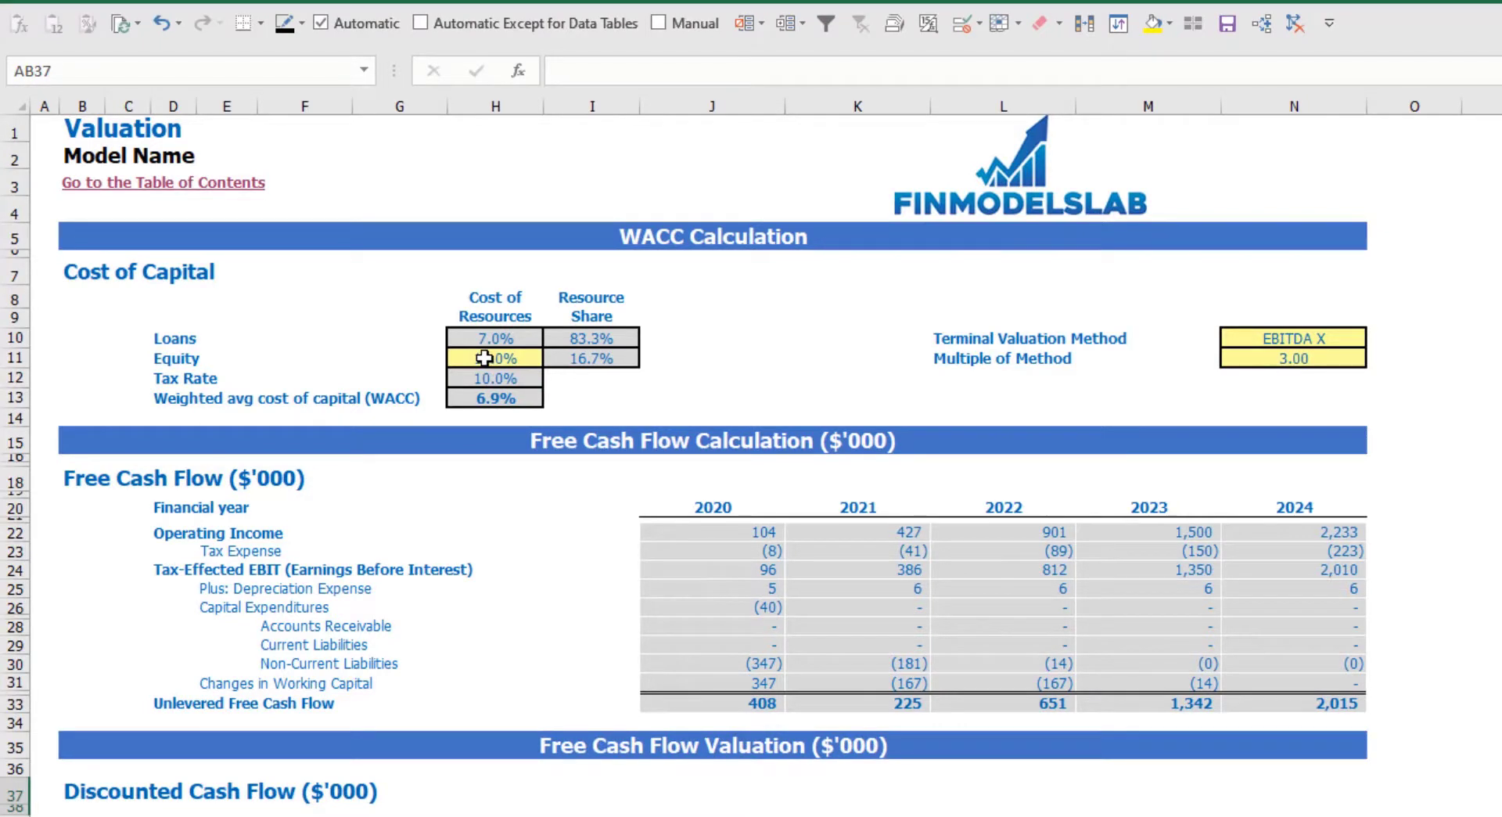
Step: Inspect the WACC calculation cells: cost of equity, cost of loans, resource shares and the weighted average cost of capital
click(485, 358)
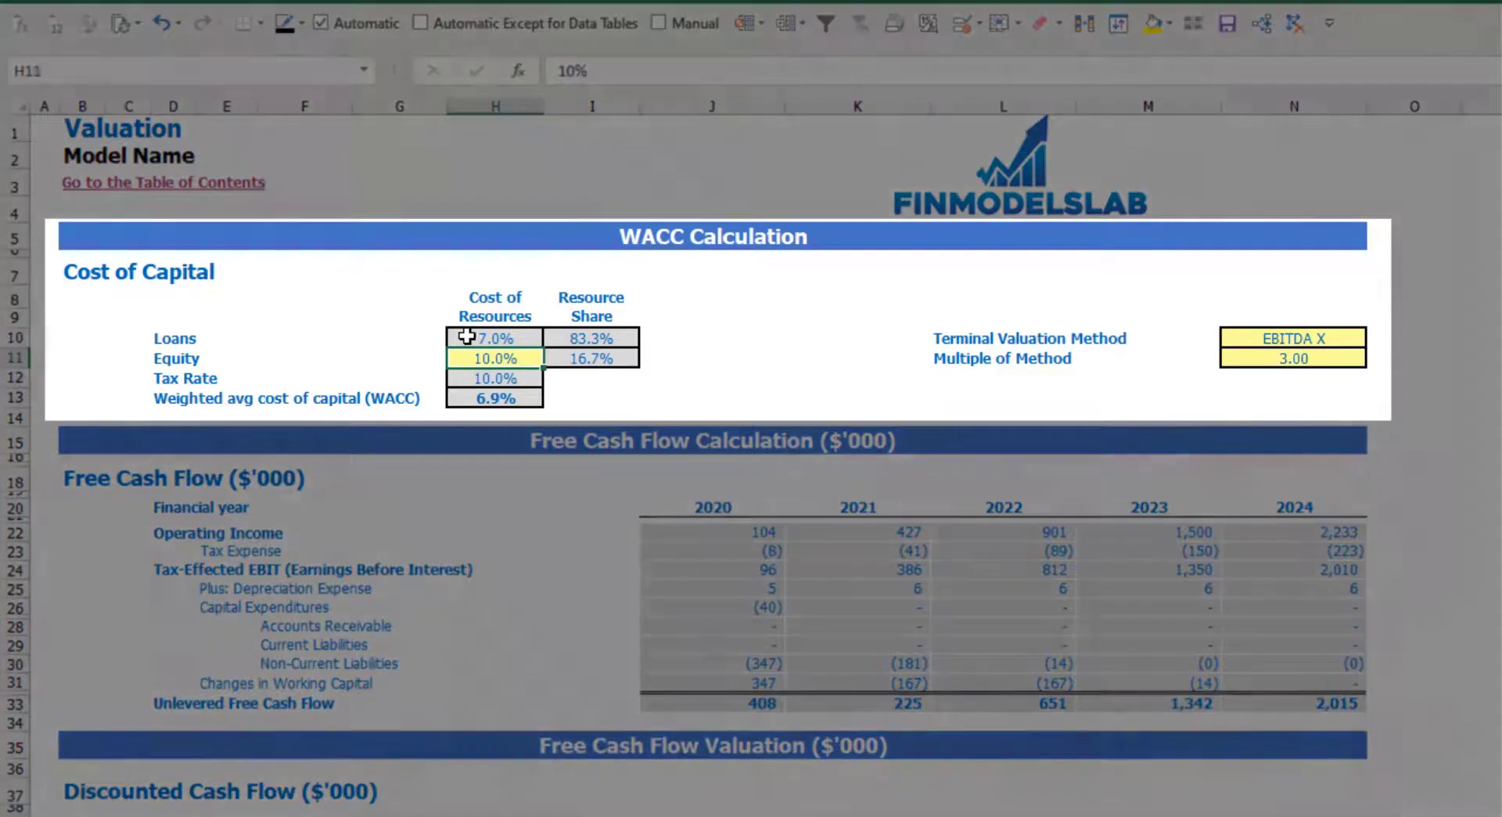
click(463, 336)
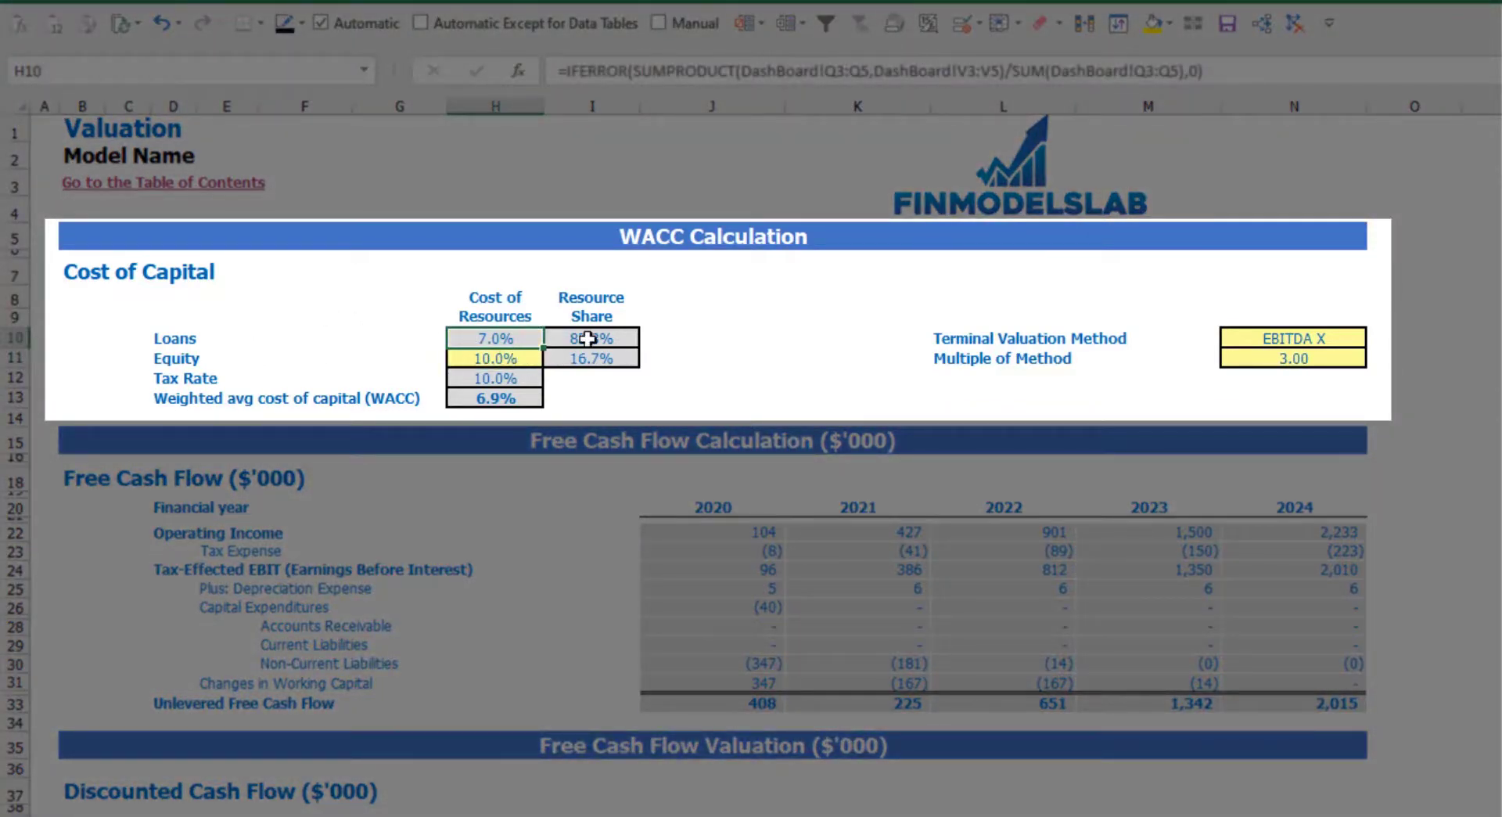
click(590, 344)
drag(590, 344, 595, 359)
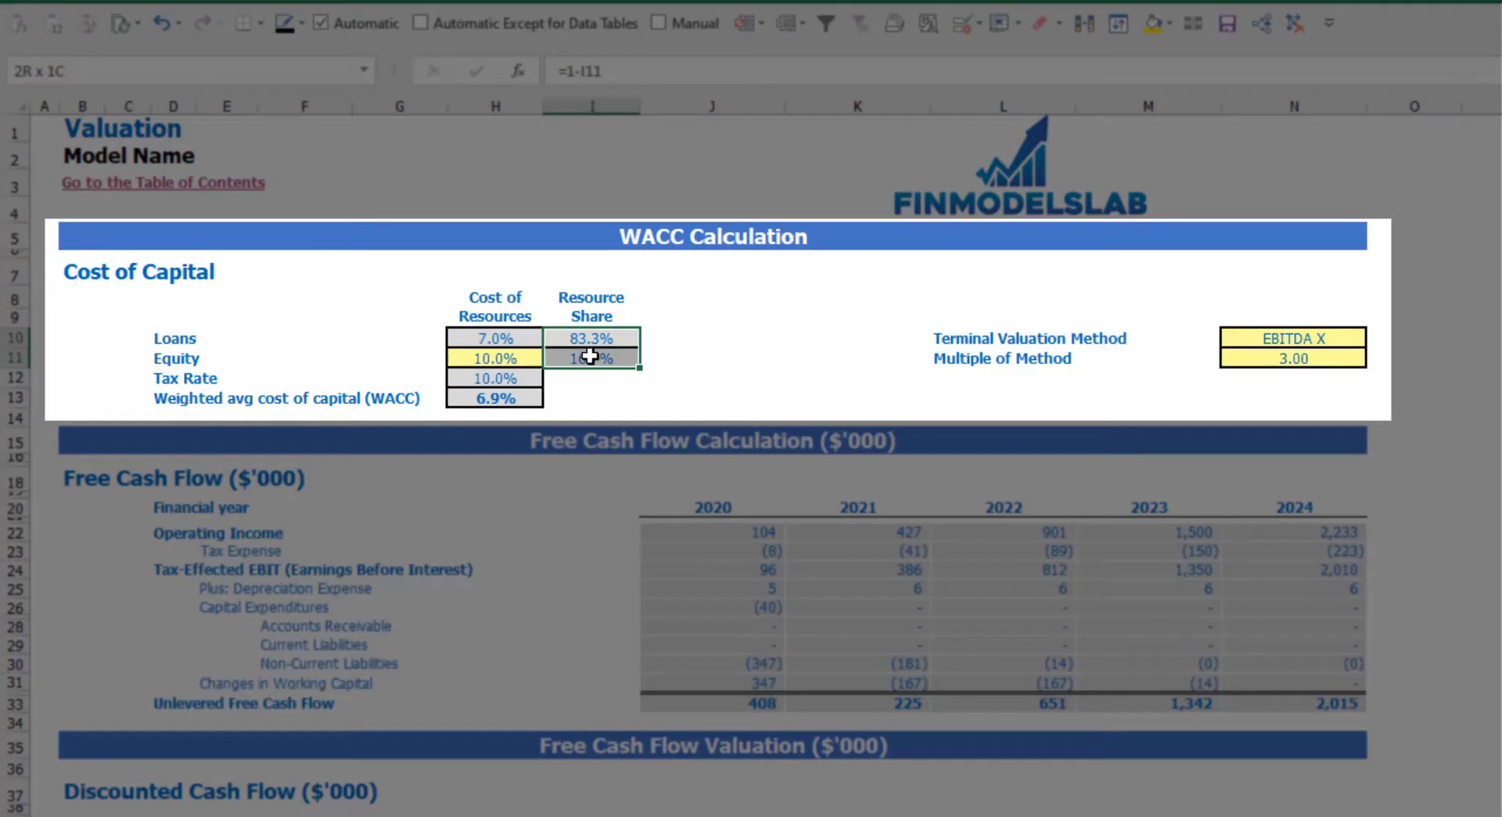
click(517, 399)
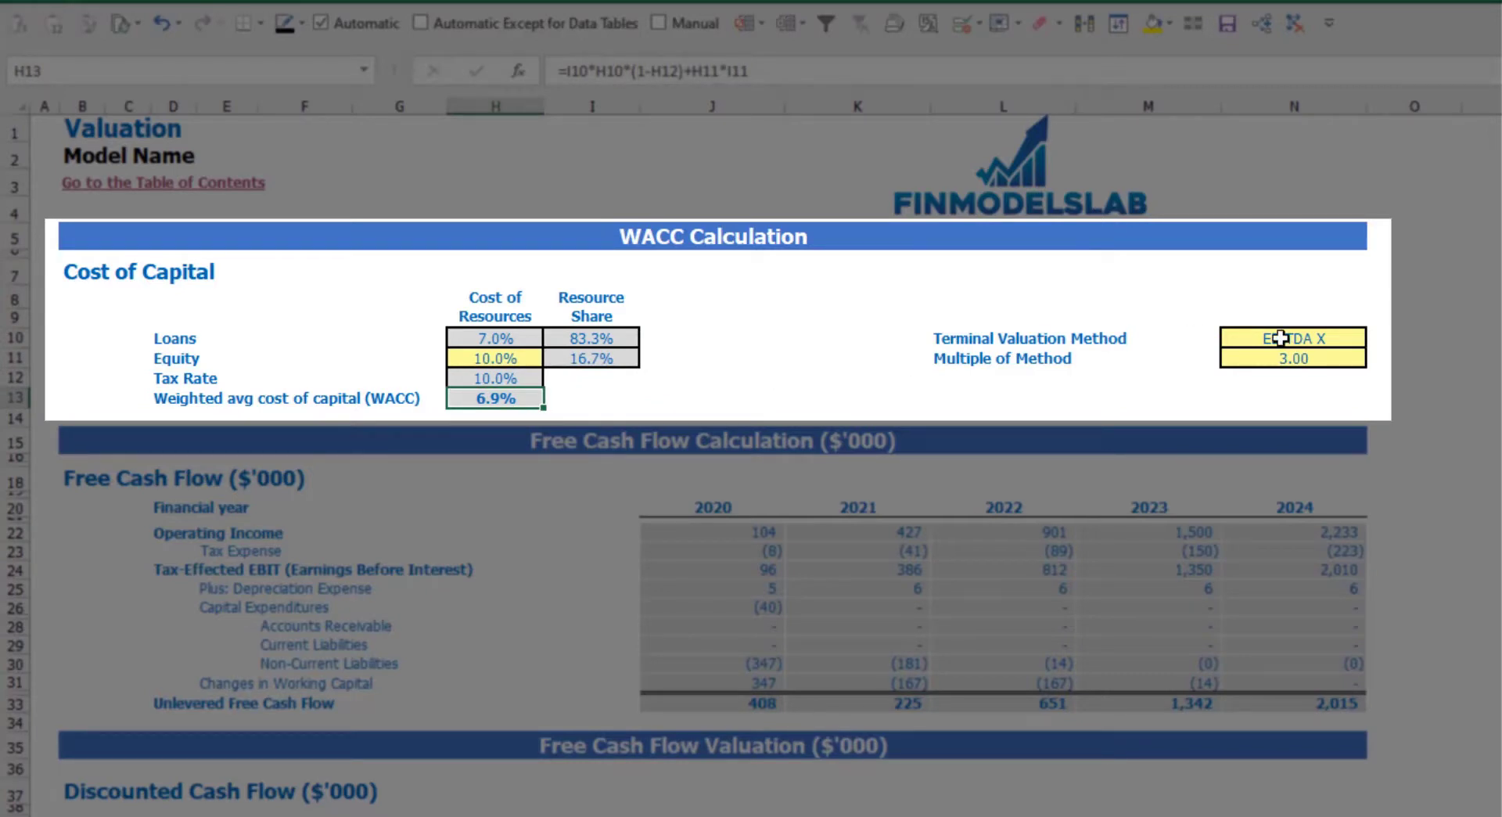
Step: Set the Terminal Valuation Method to Revenue X
click(1321, 338)
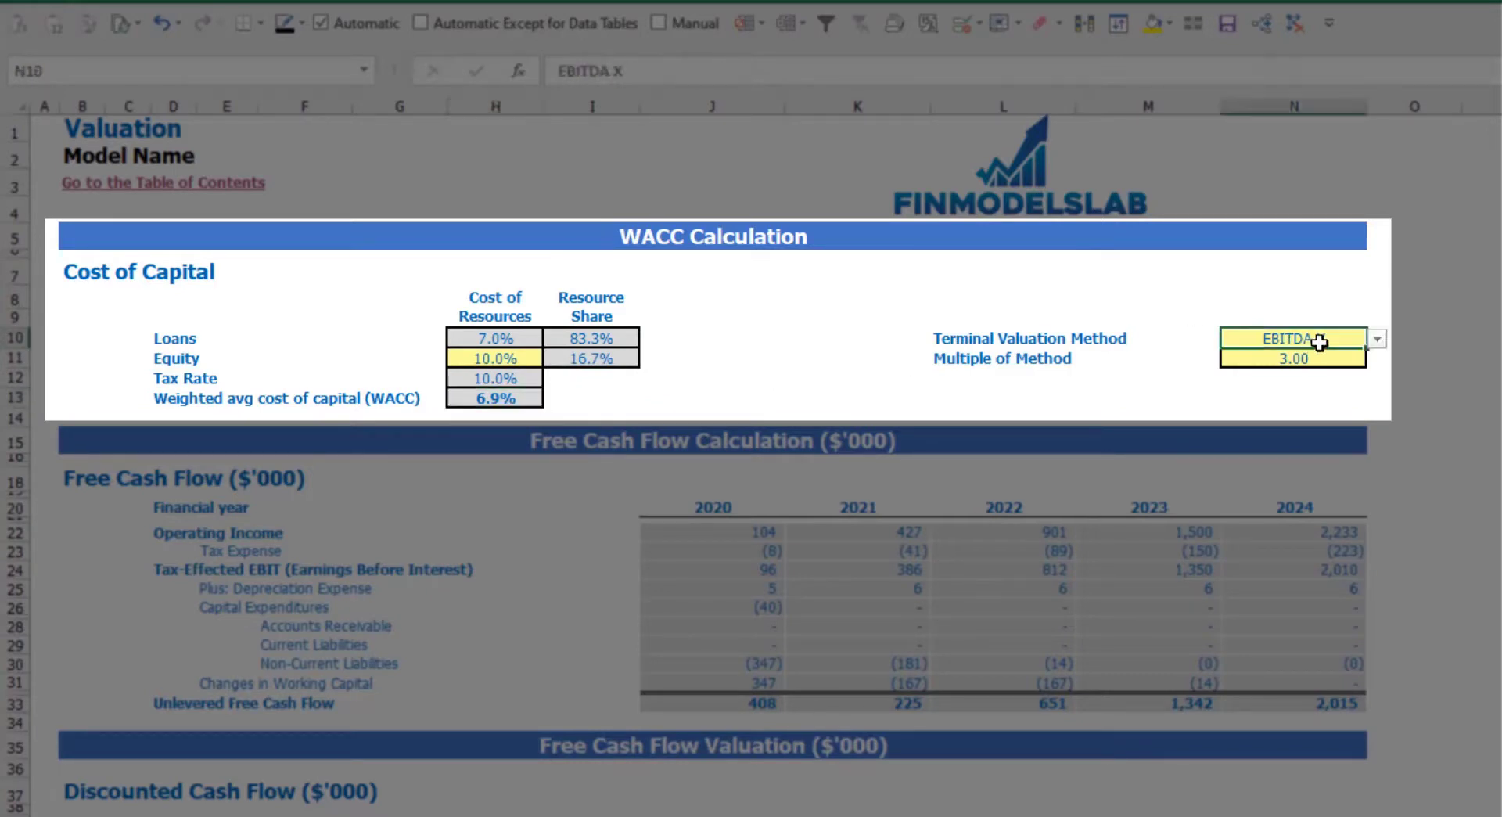
click(1377, 340)
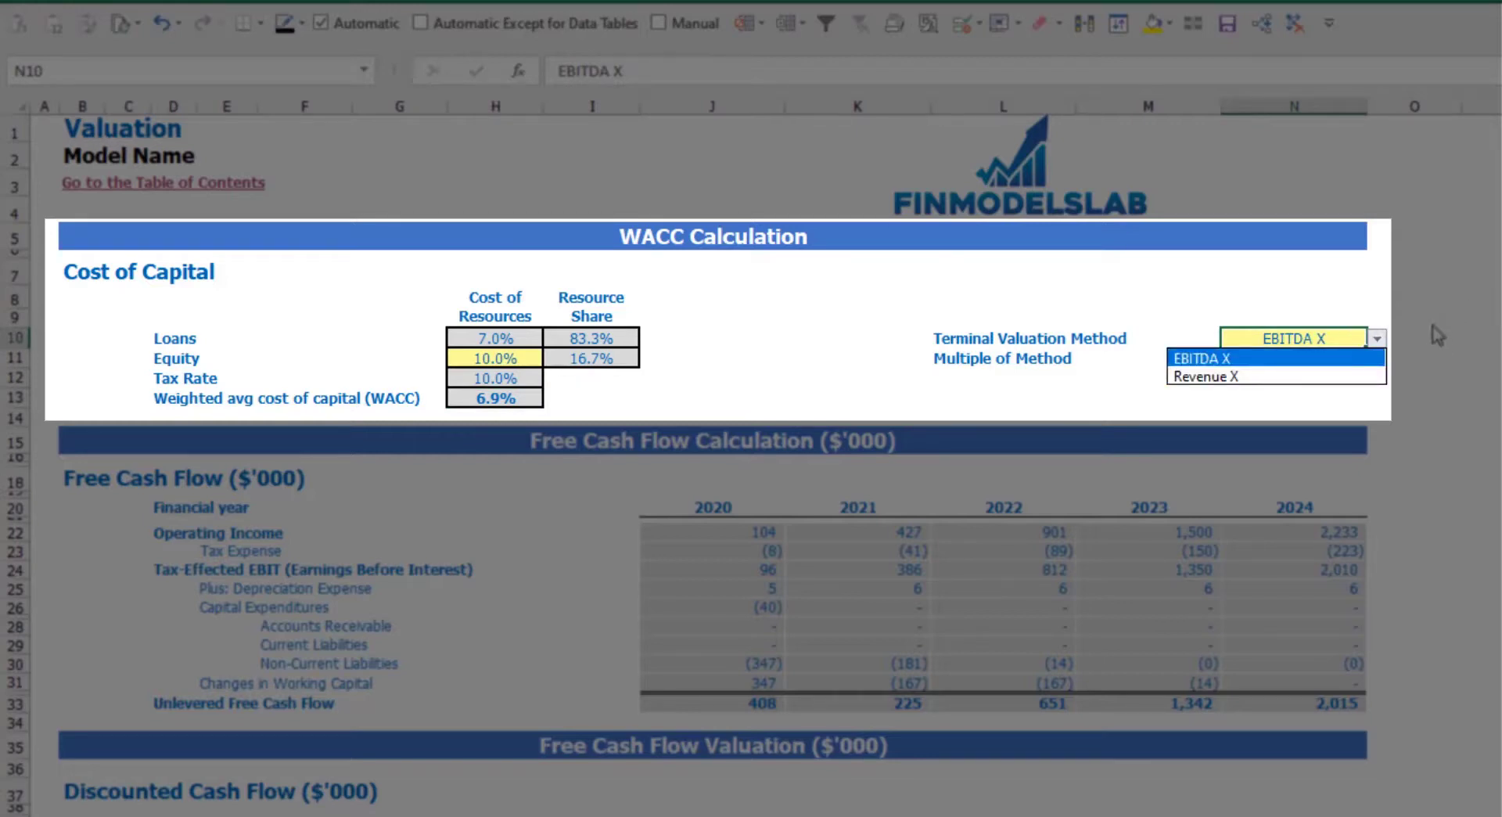
click(1363, 376)
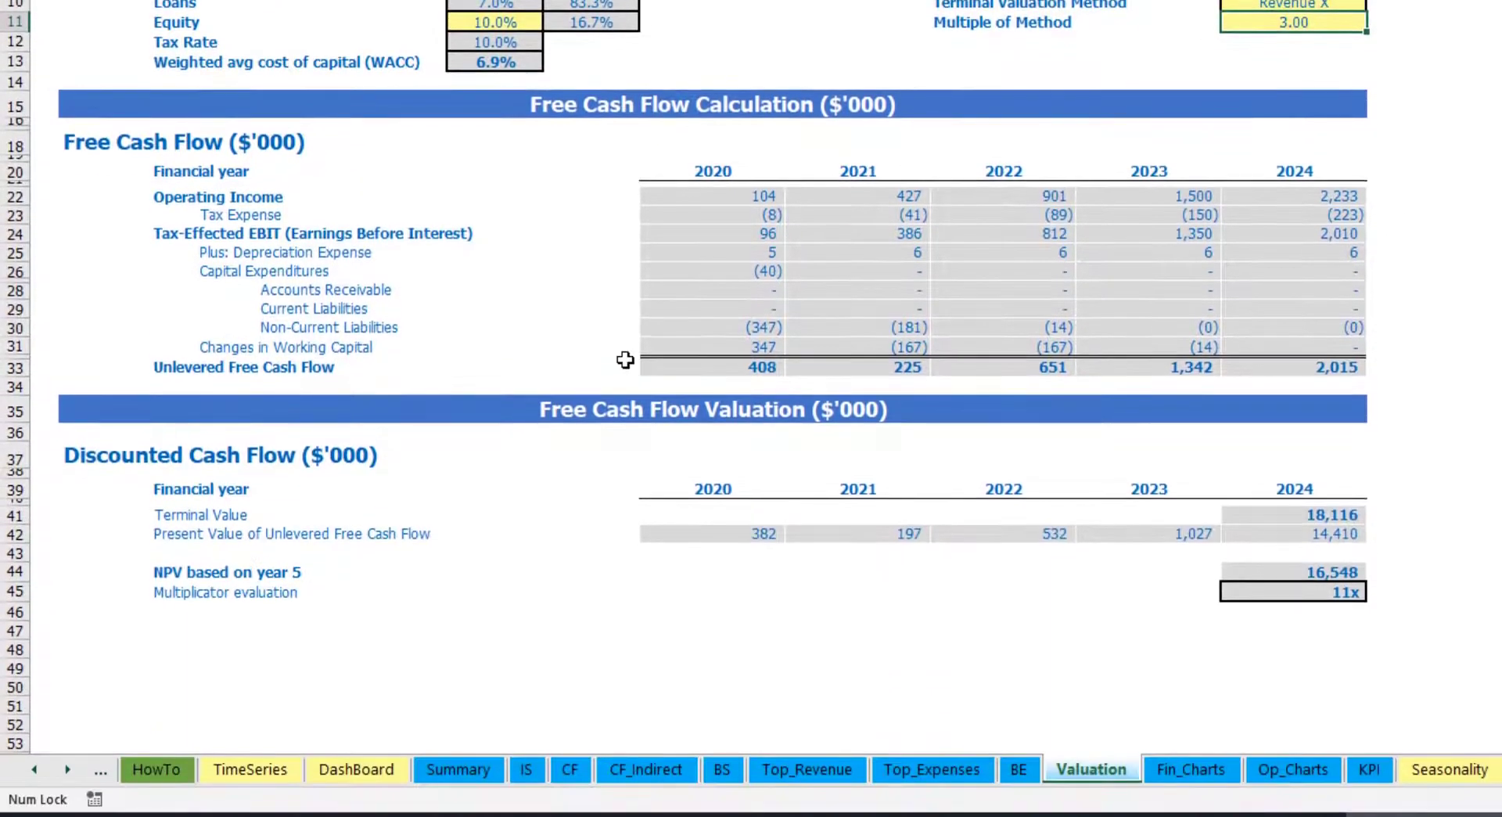
Step: Review the terminal value, the yearly Unlevered Free Cash Flow and the Multiplicator evaluation on the Valuation sheet
click(1261, 516)
drag(684, 368, 1289, 368)
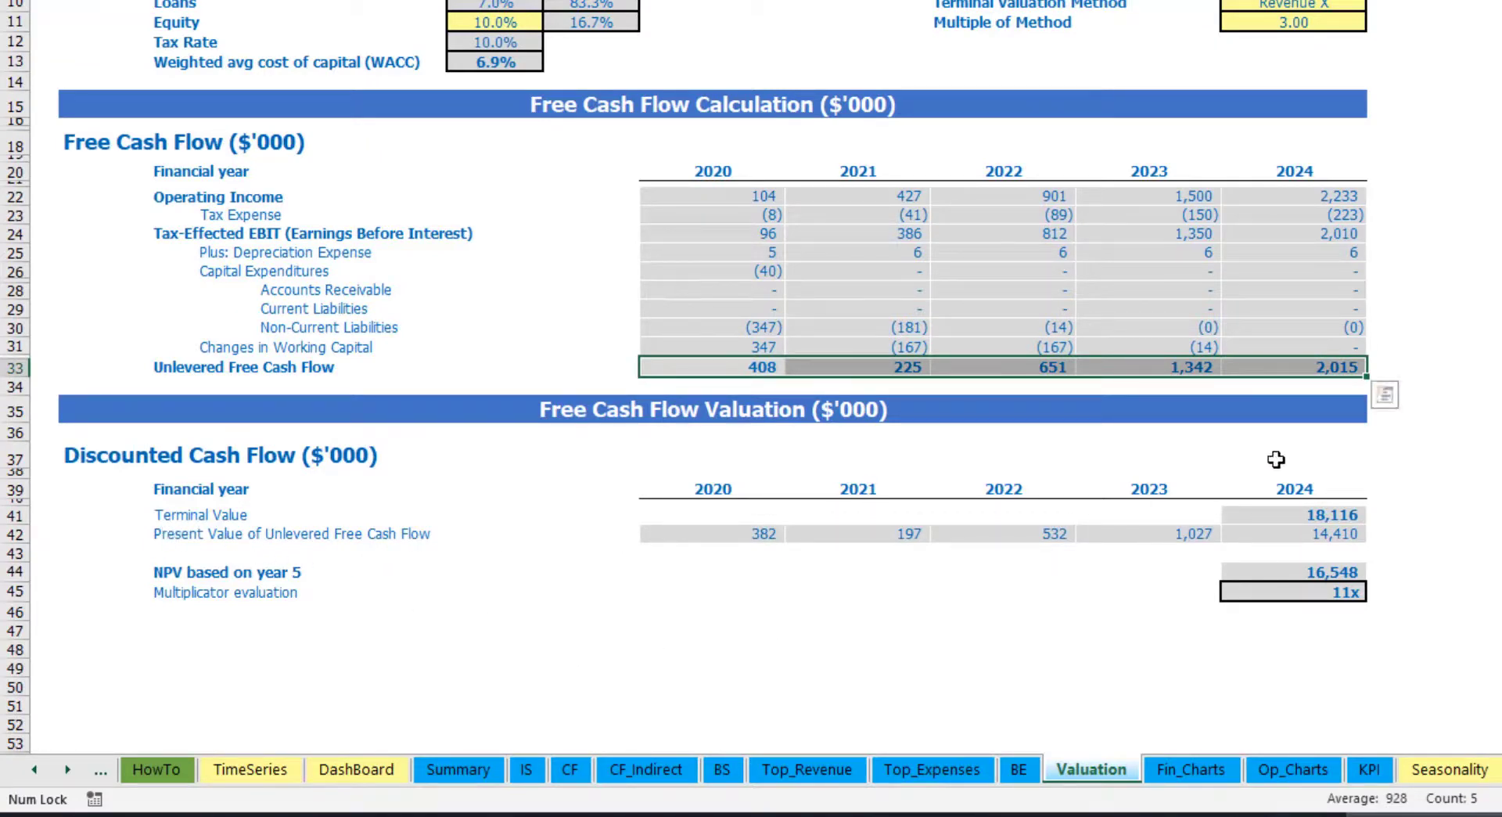
click(1332, 591)
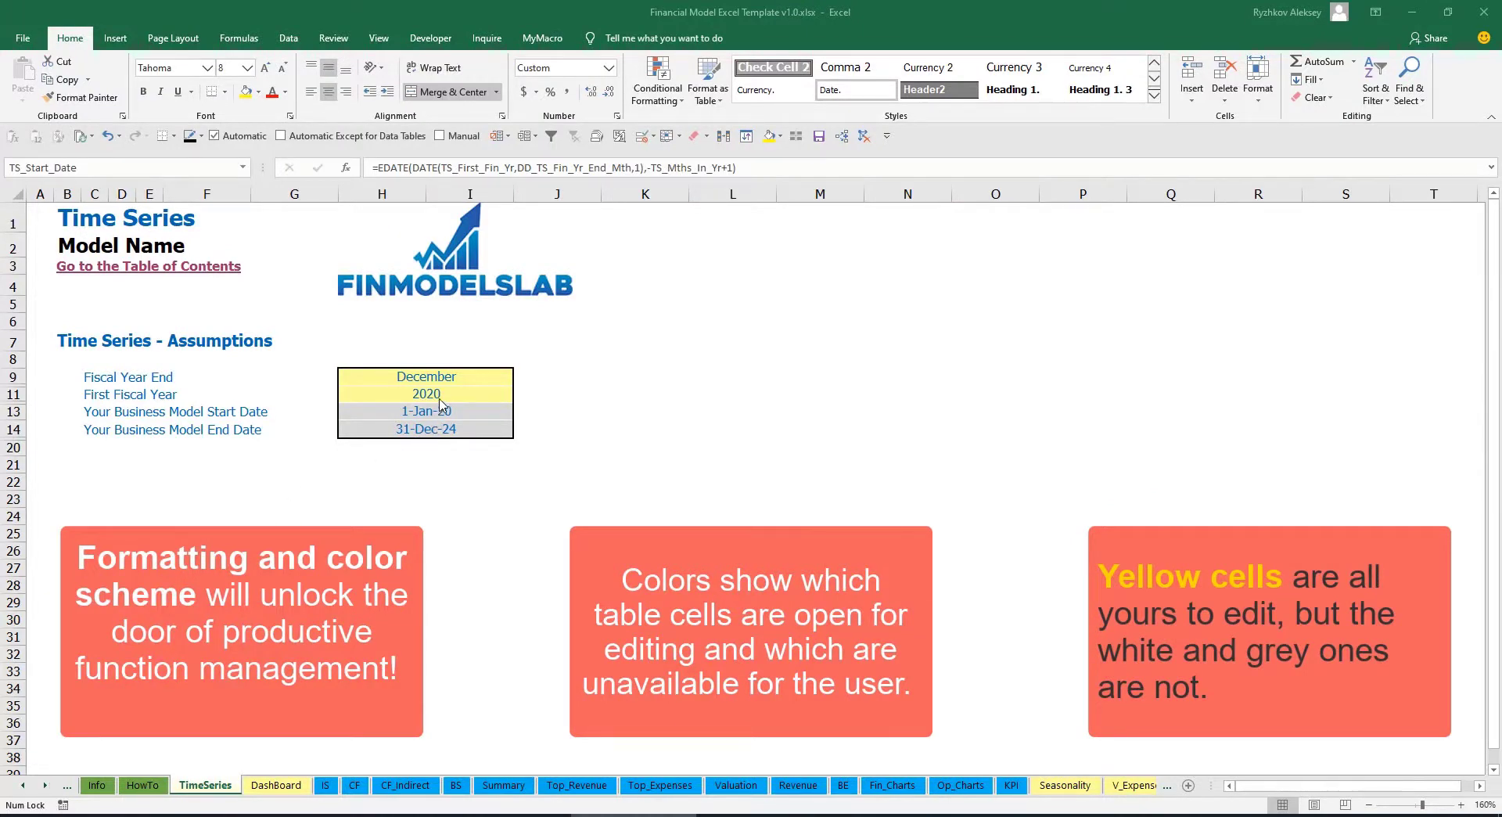
Step: Browse through the workbook's sheet tabs to see how report, input and calculation sheets are color-coded
click(46, 785)
click(45, 785)
click(45, 786)
click(46, 785)
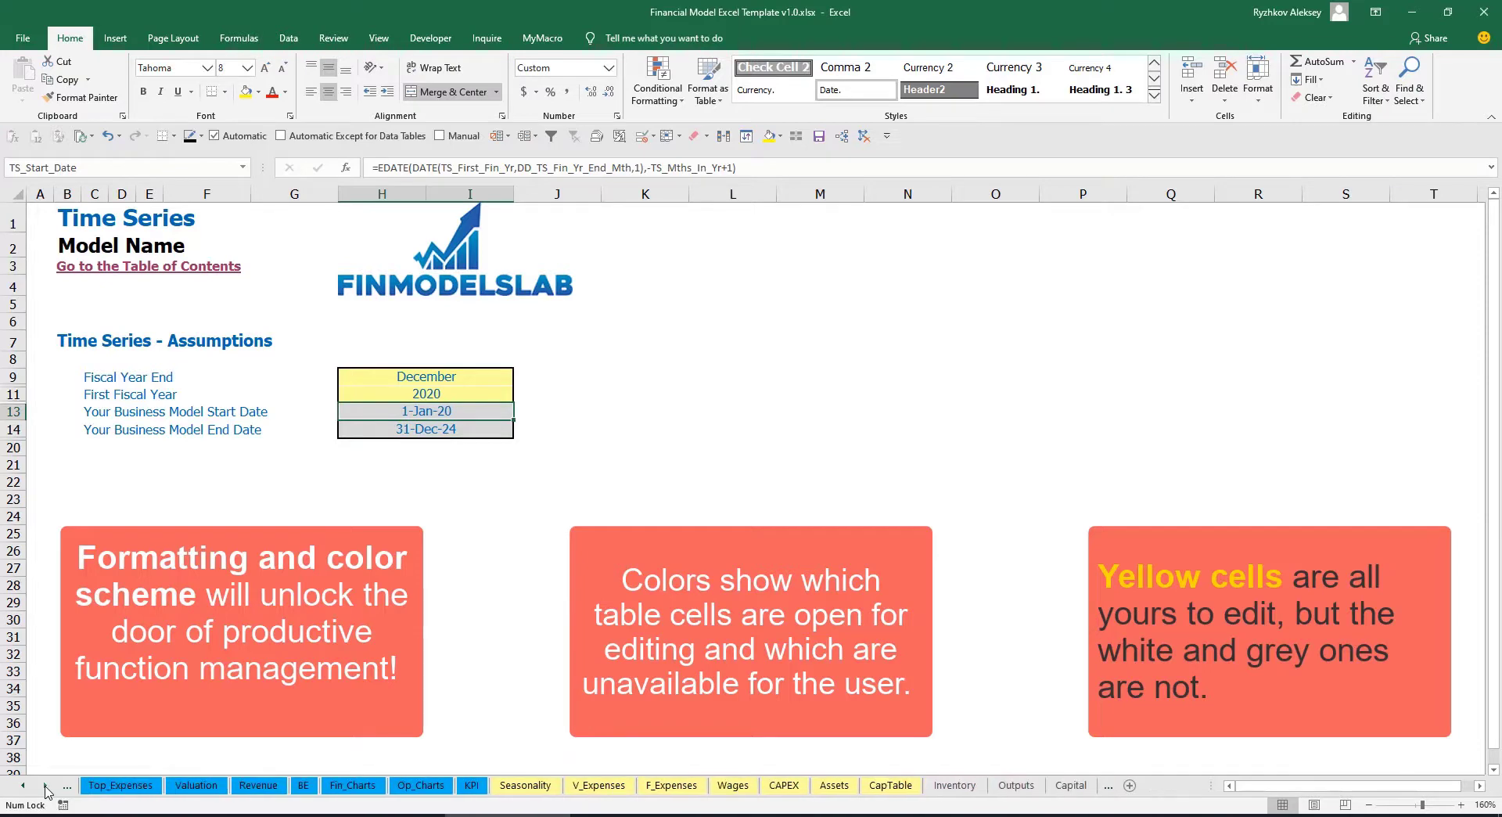
click(26, 788)
click(26, 788)
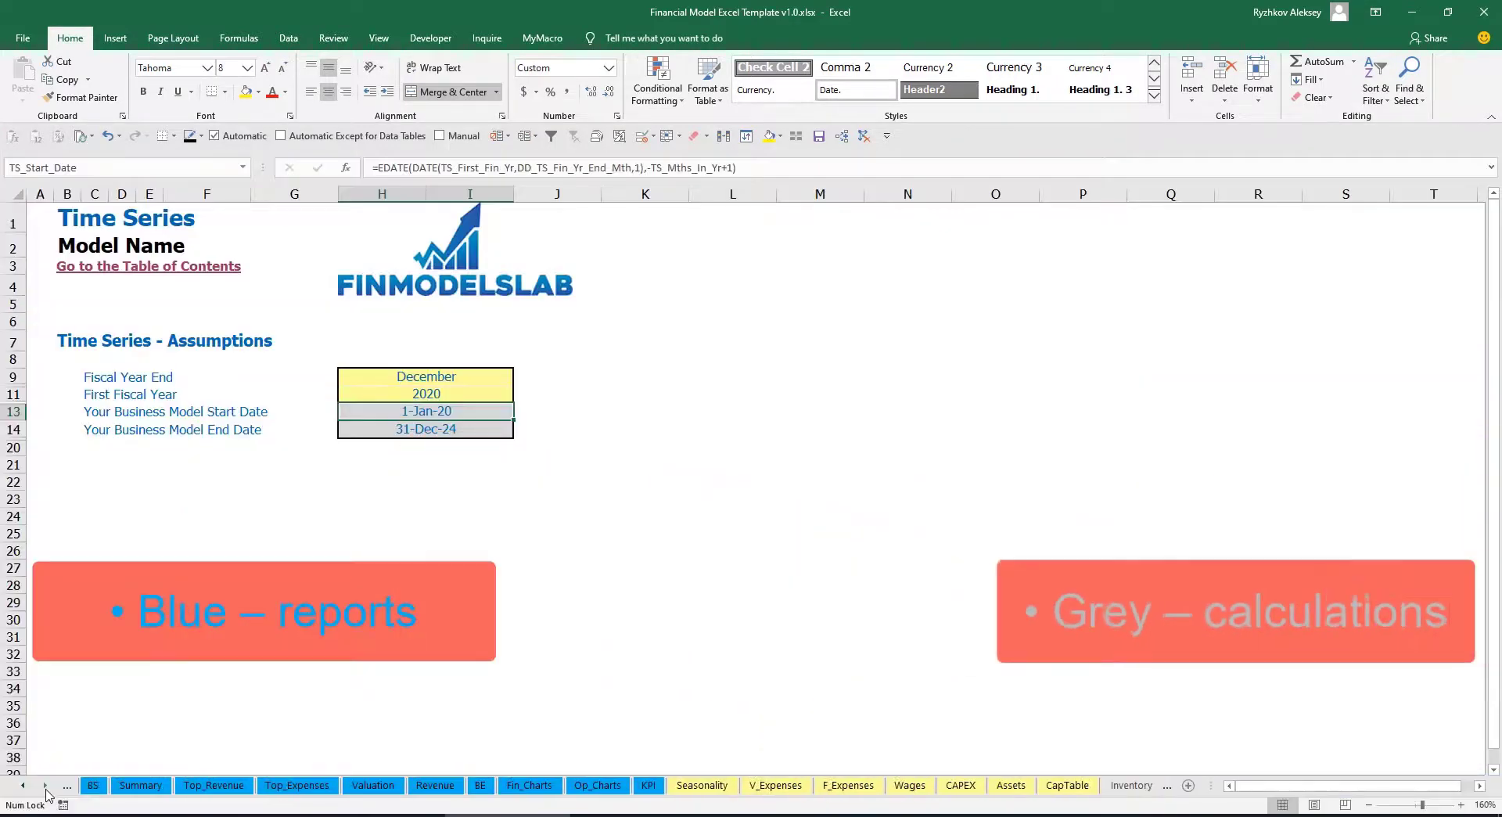
Step: Look through the sheet tabs up to the grey calculation sheets and back to the green instruction sheets
click(45, 789)
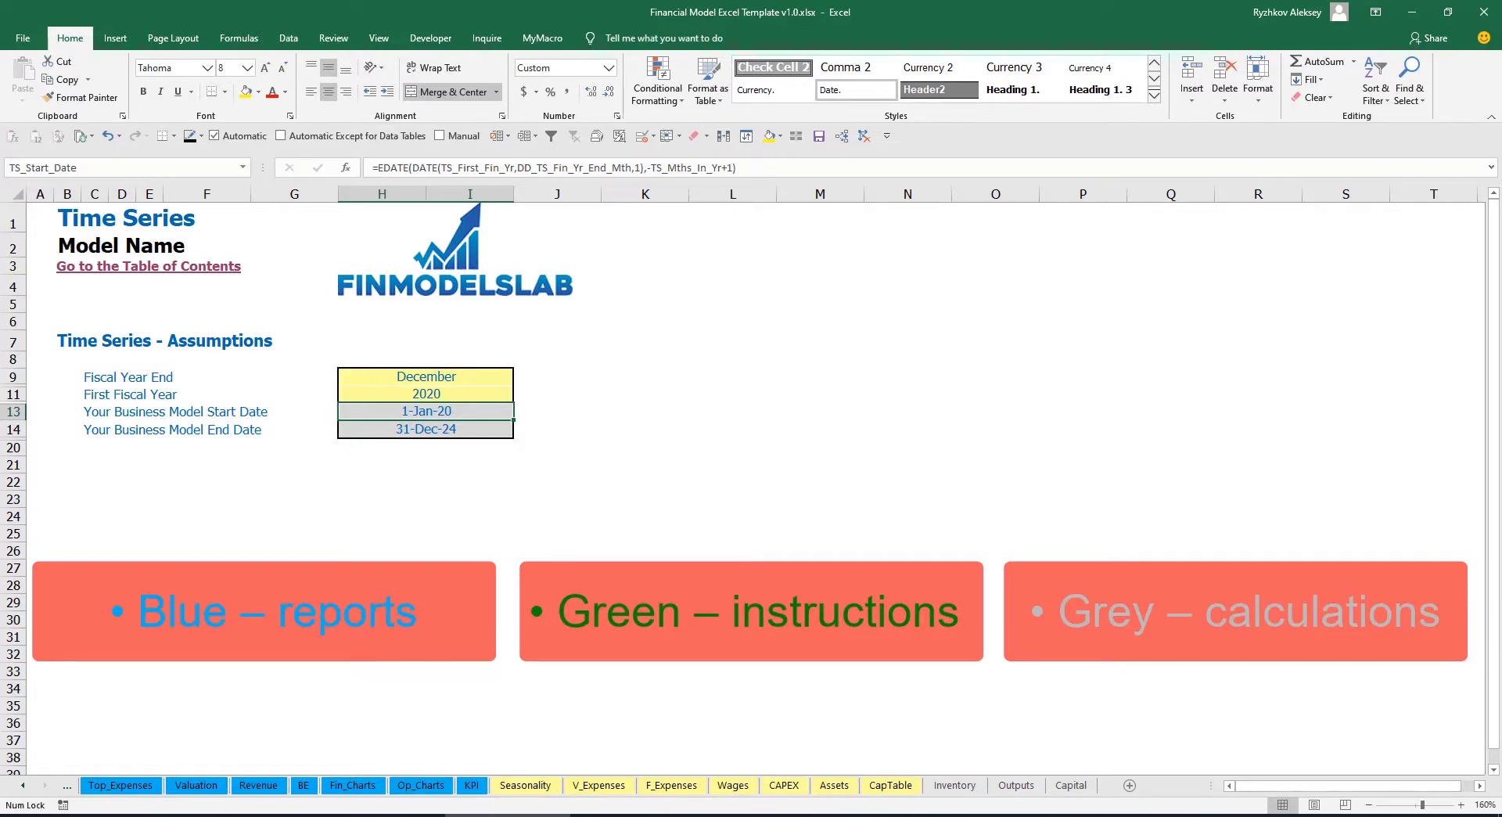
click(22, 791)
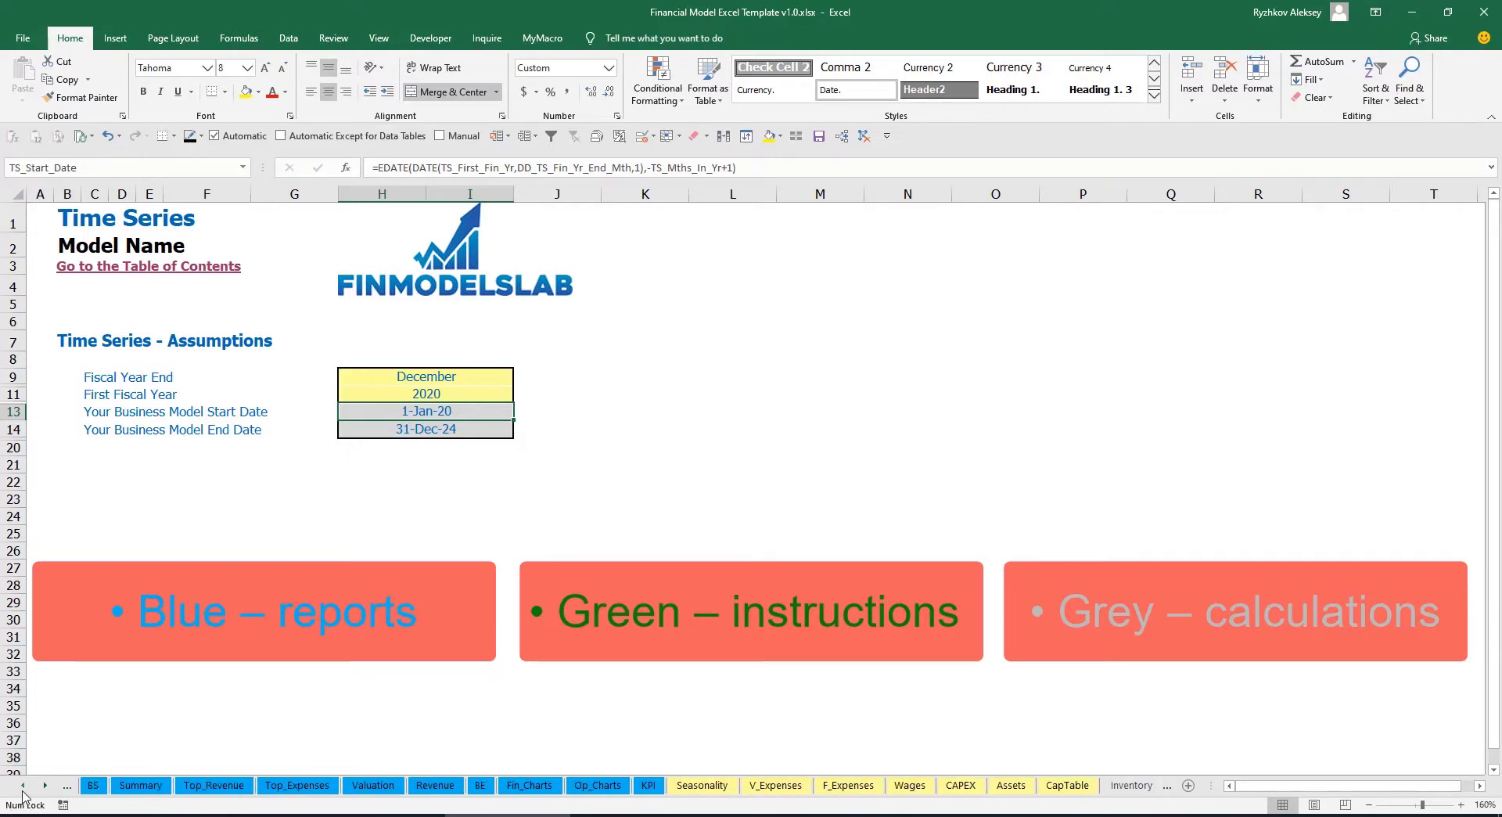
click(23, 790)
click(23, 790)
click(23, 790)
click(23, 790)
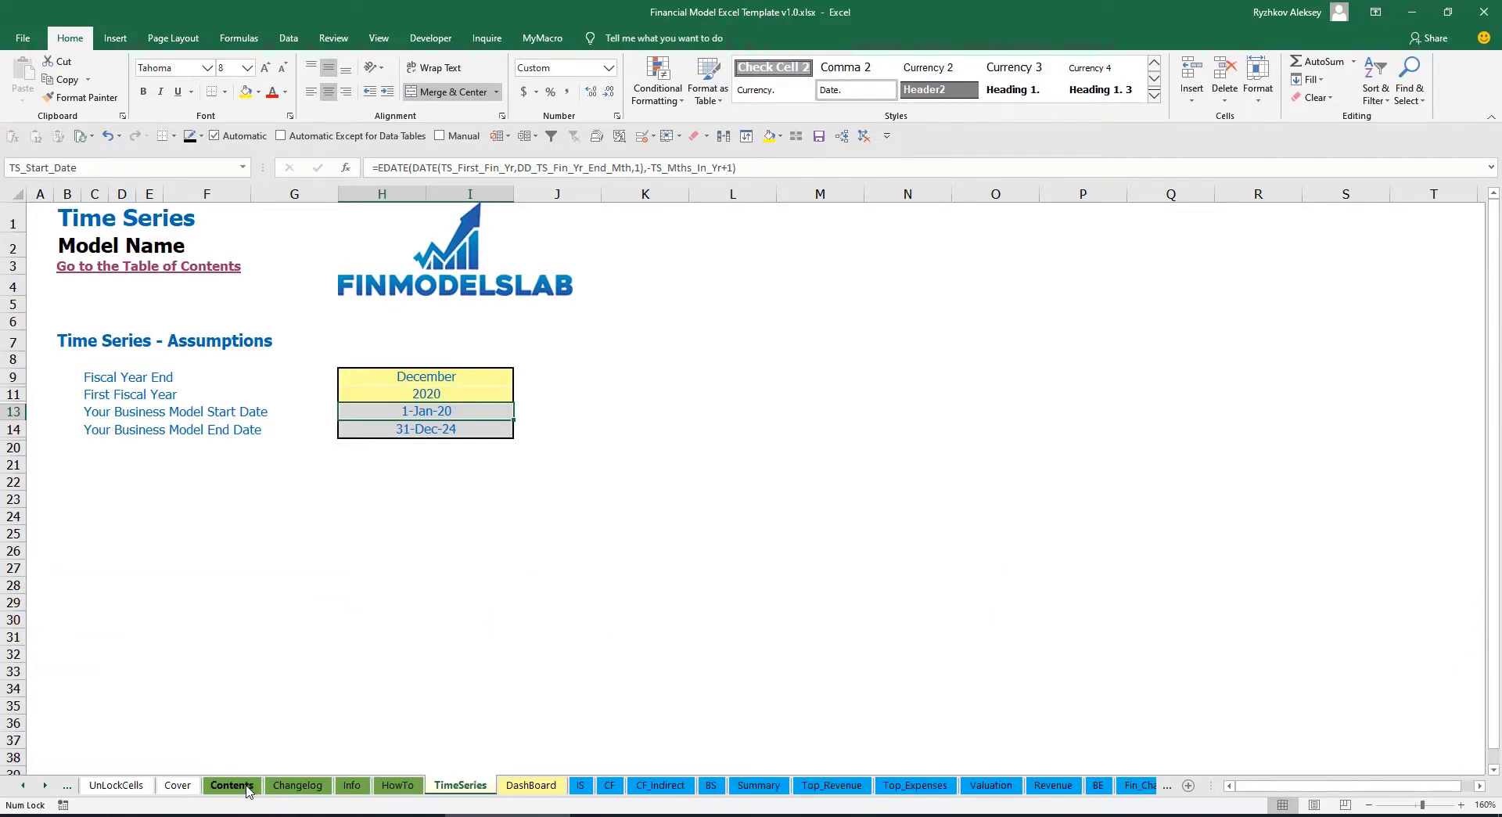
Step: Open the Contents sheet and review its linked list of reports, assumptions, statements and setup sheets
click(232, 786)
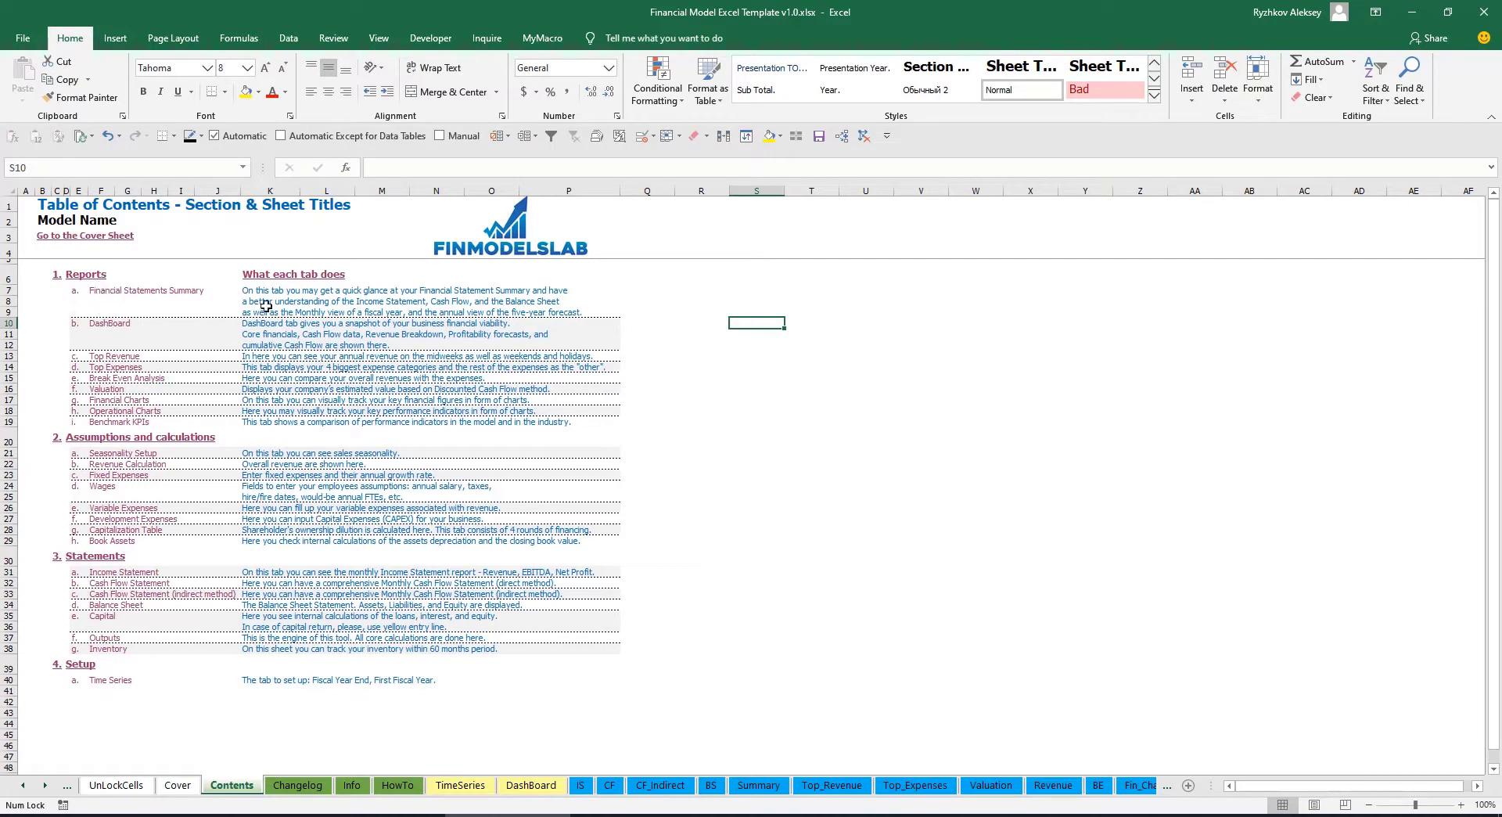
click(137, 296)
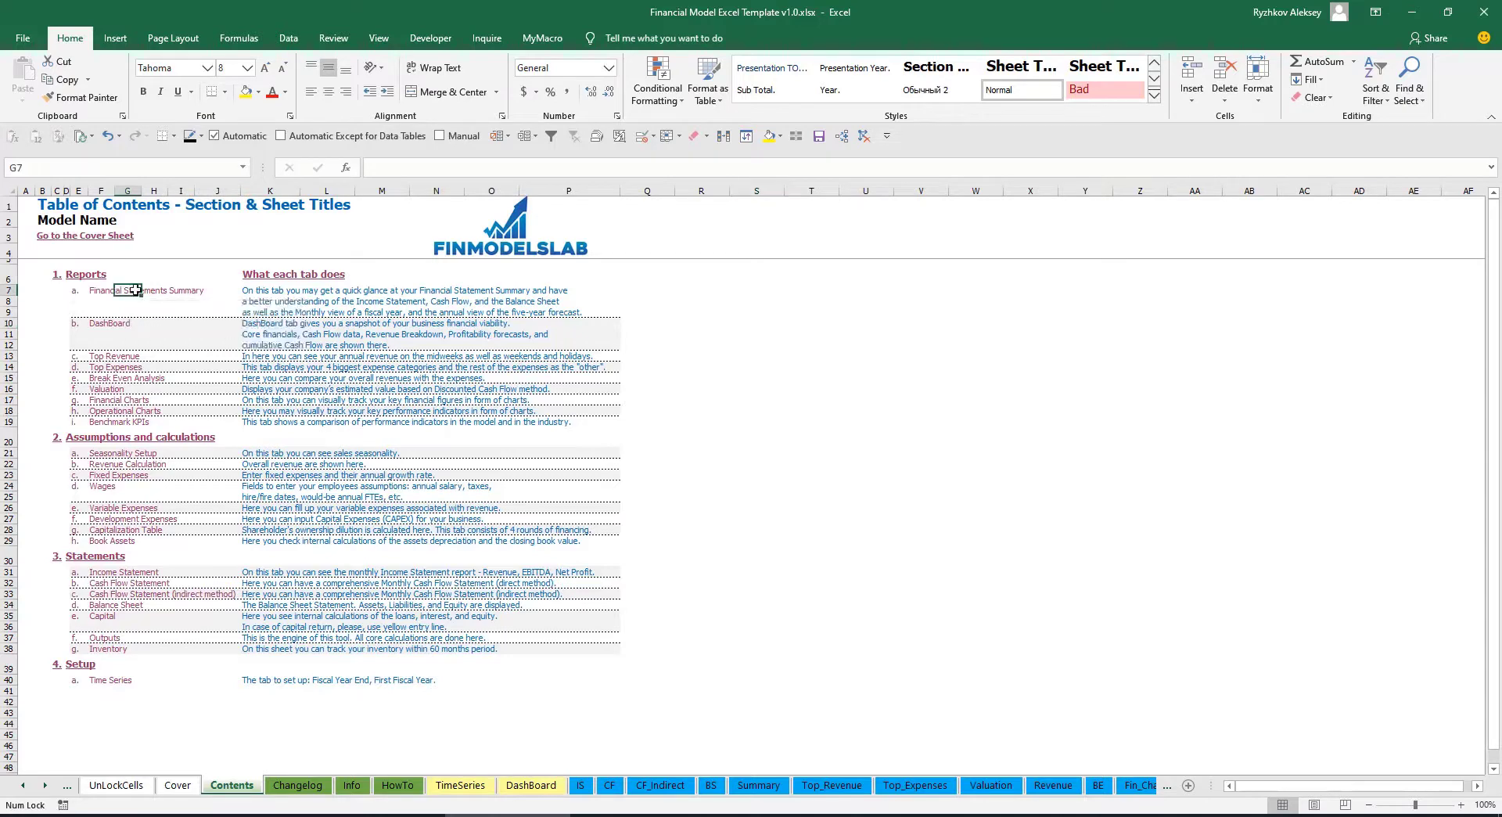
click(48, 241)
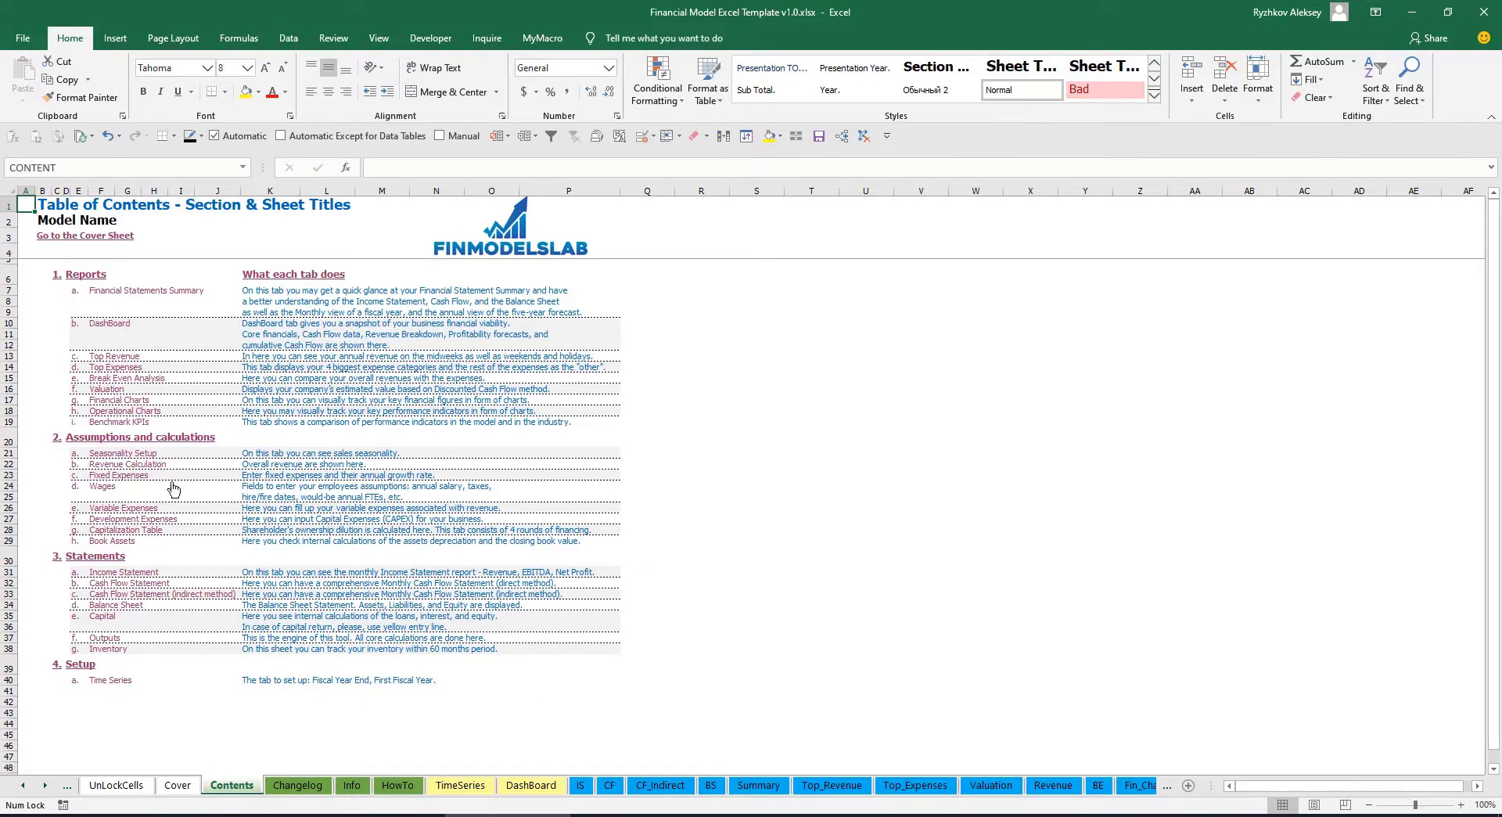
Step: Open the HowTo sheet and read through its instructions for each sheet, from Cover to Book Assets
click(396, 786)
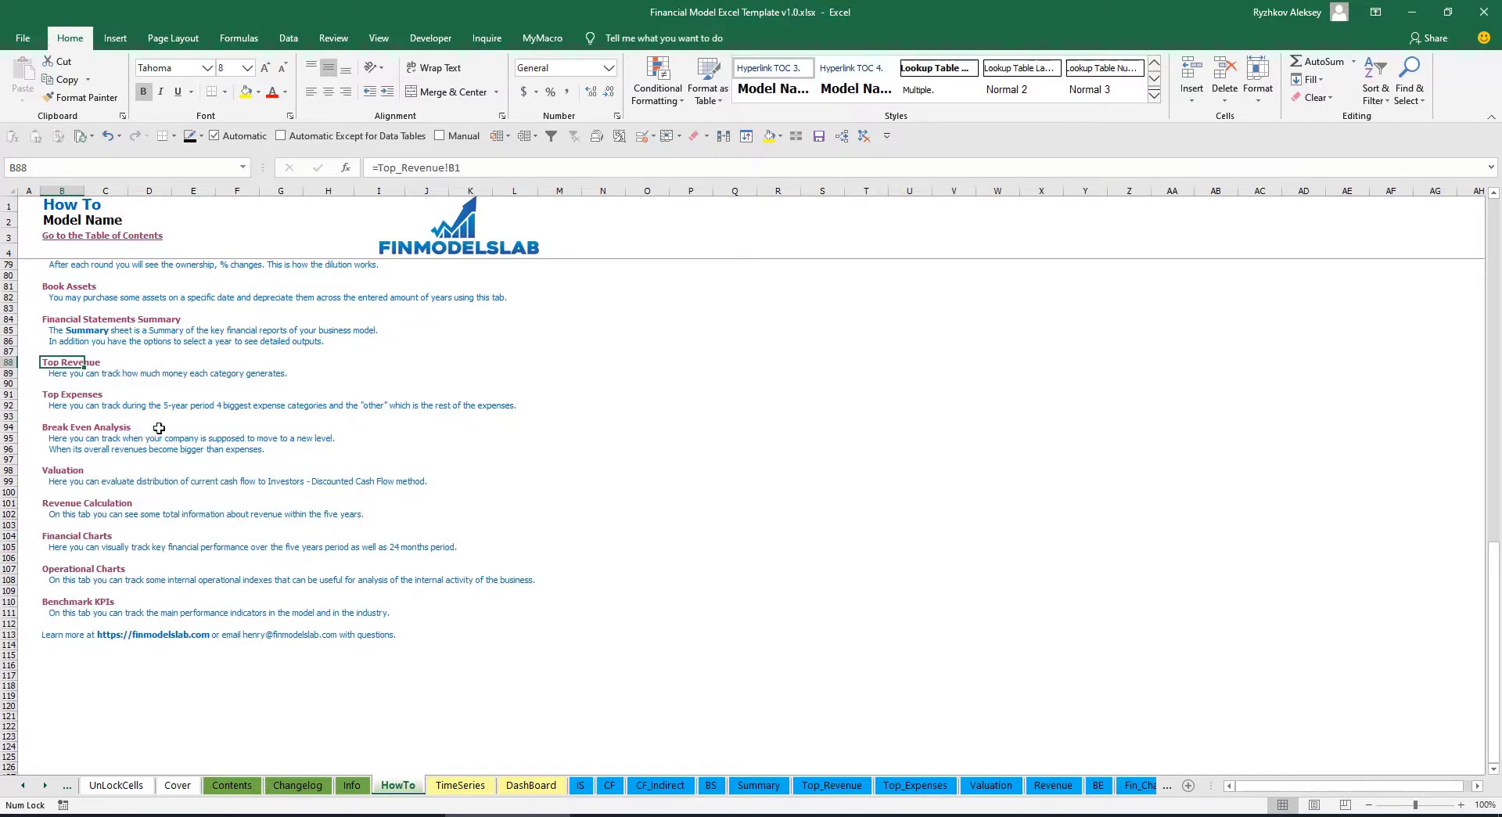
scroll(159, 428, up, 20)
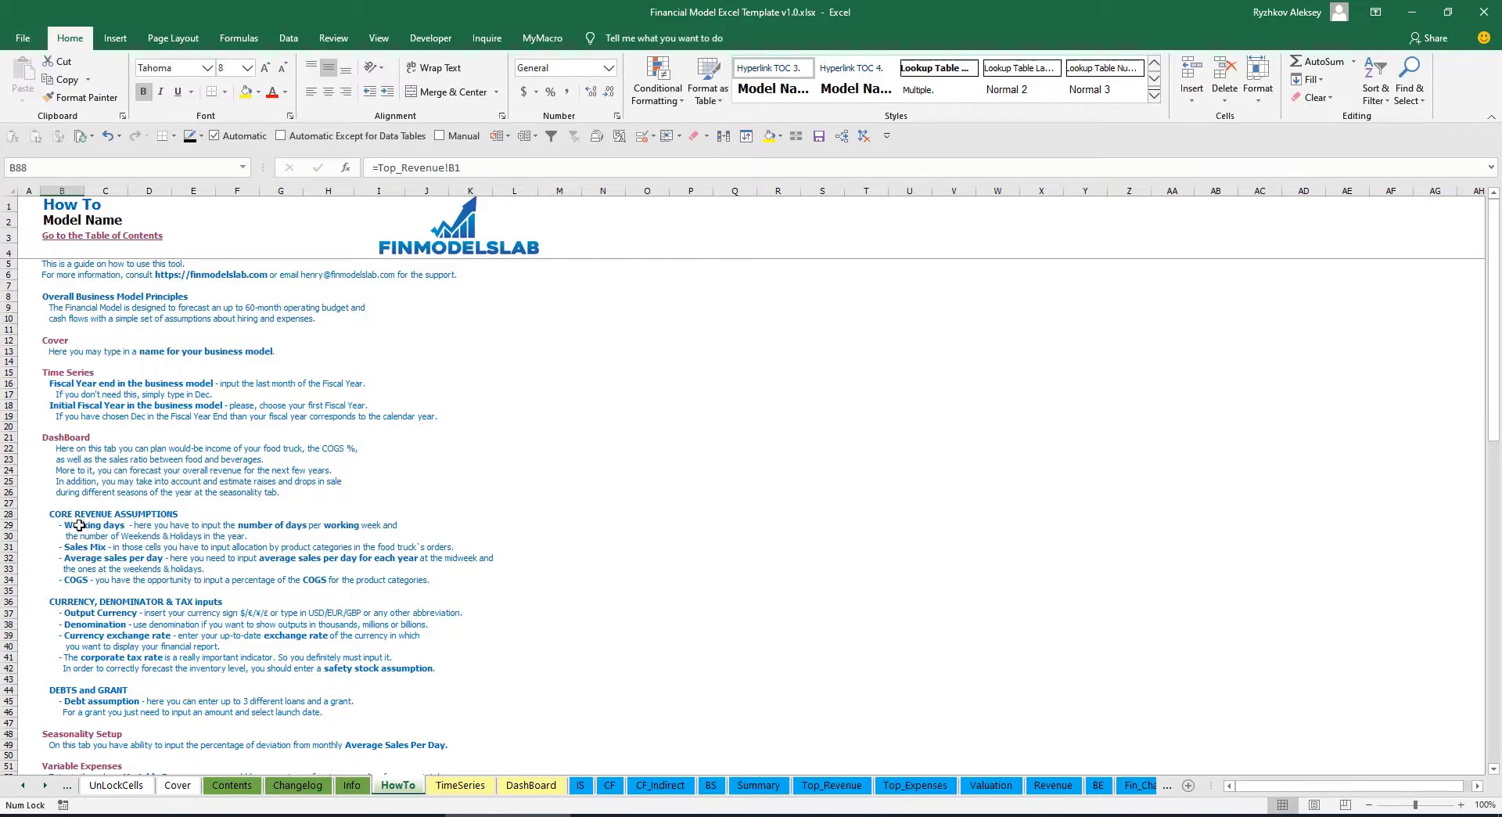
scroll(79, 525, down, 3)
scroll(87, 577, down, 3)
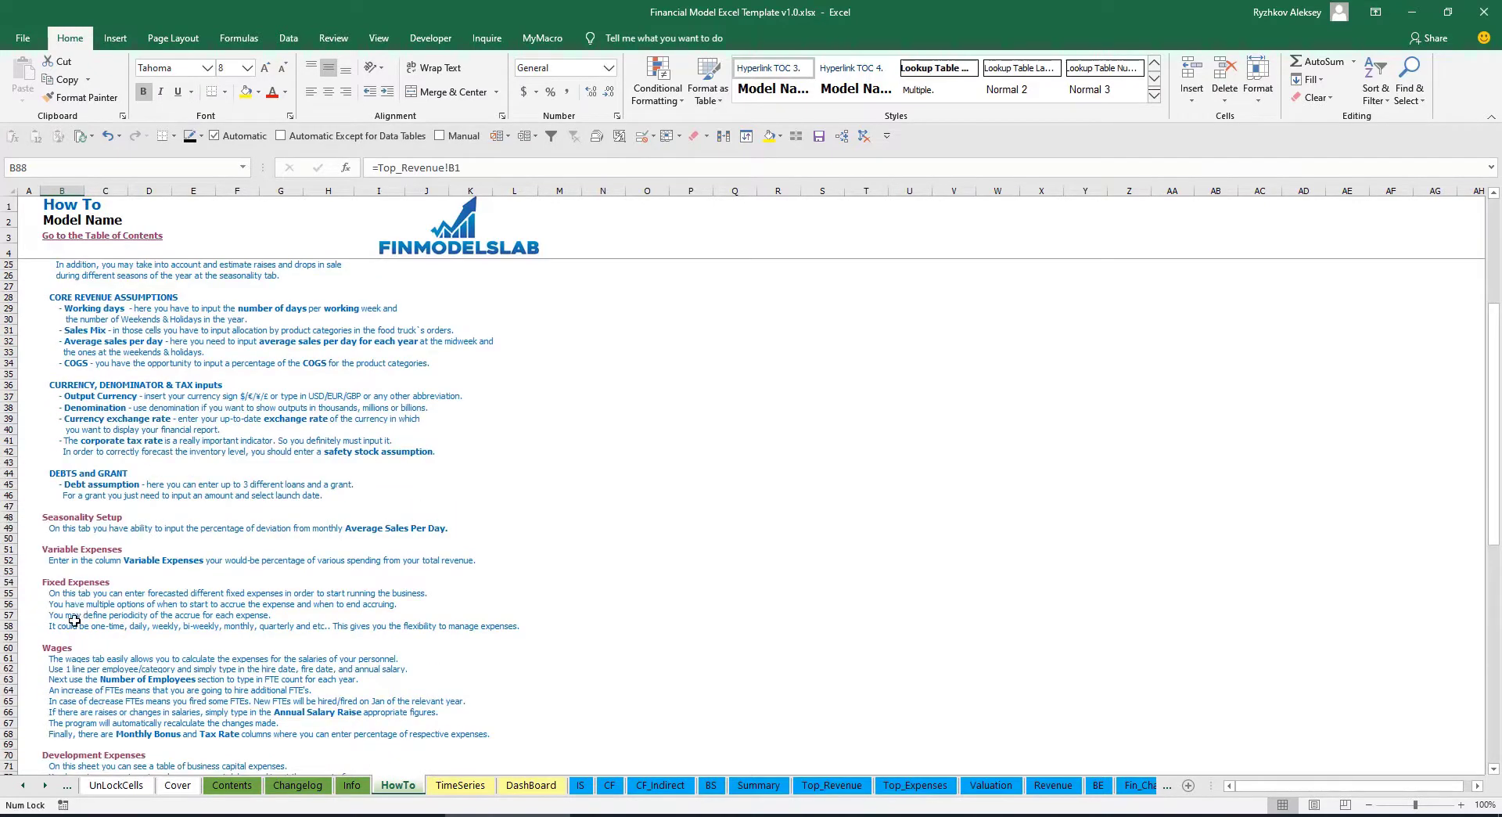
scroll(74, 619, down, 6)
scroll(93, 564, up, 12)
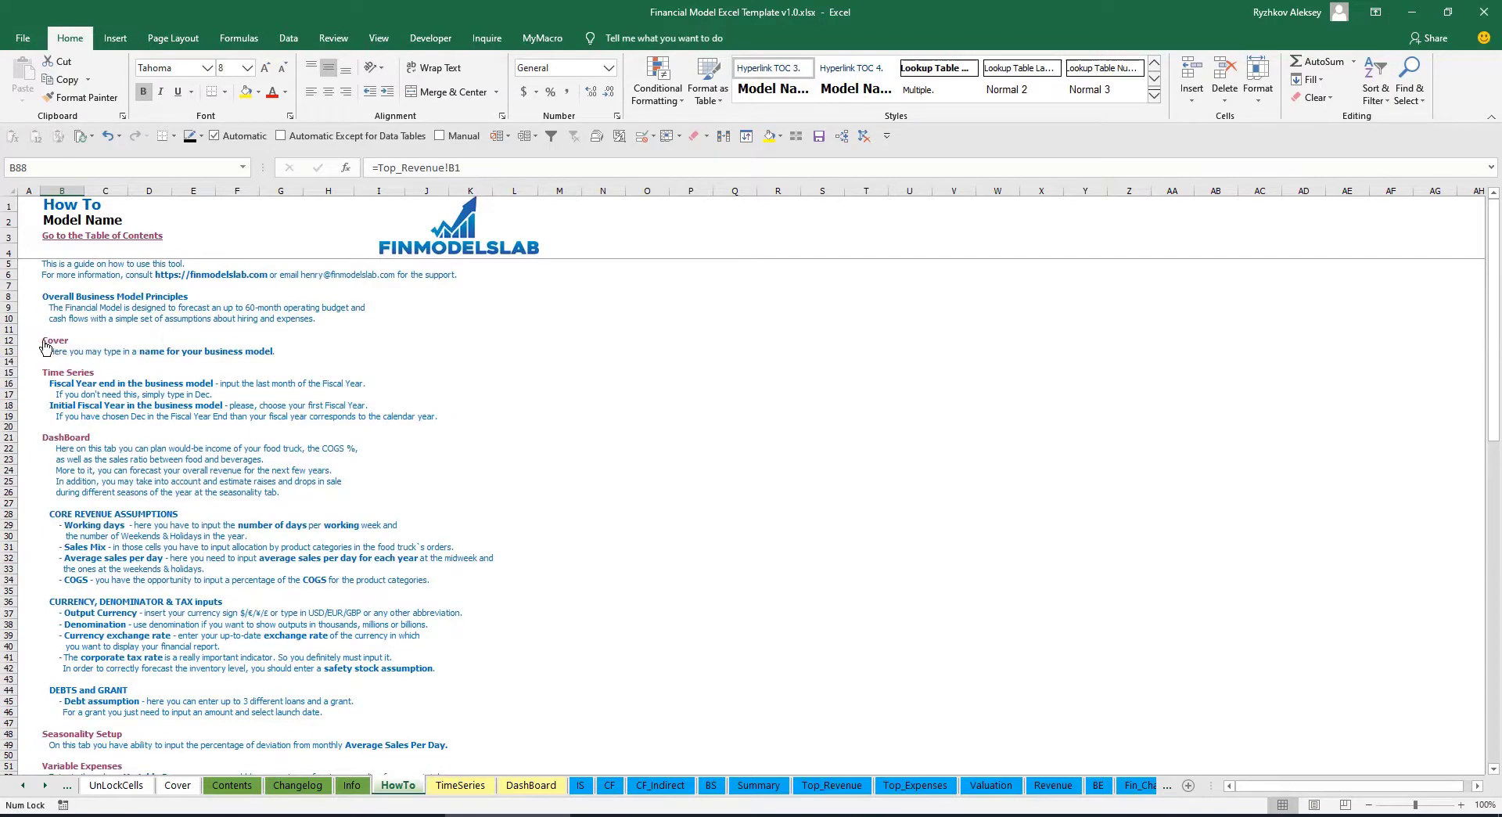
scroll(63, 490, down, 10)
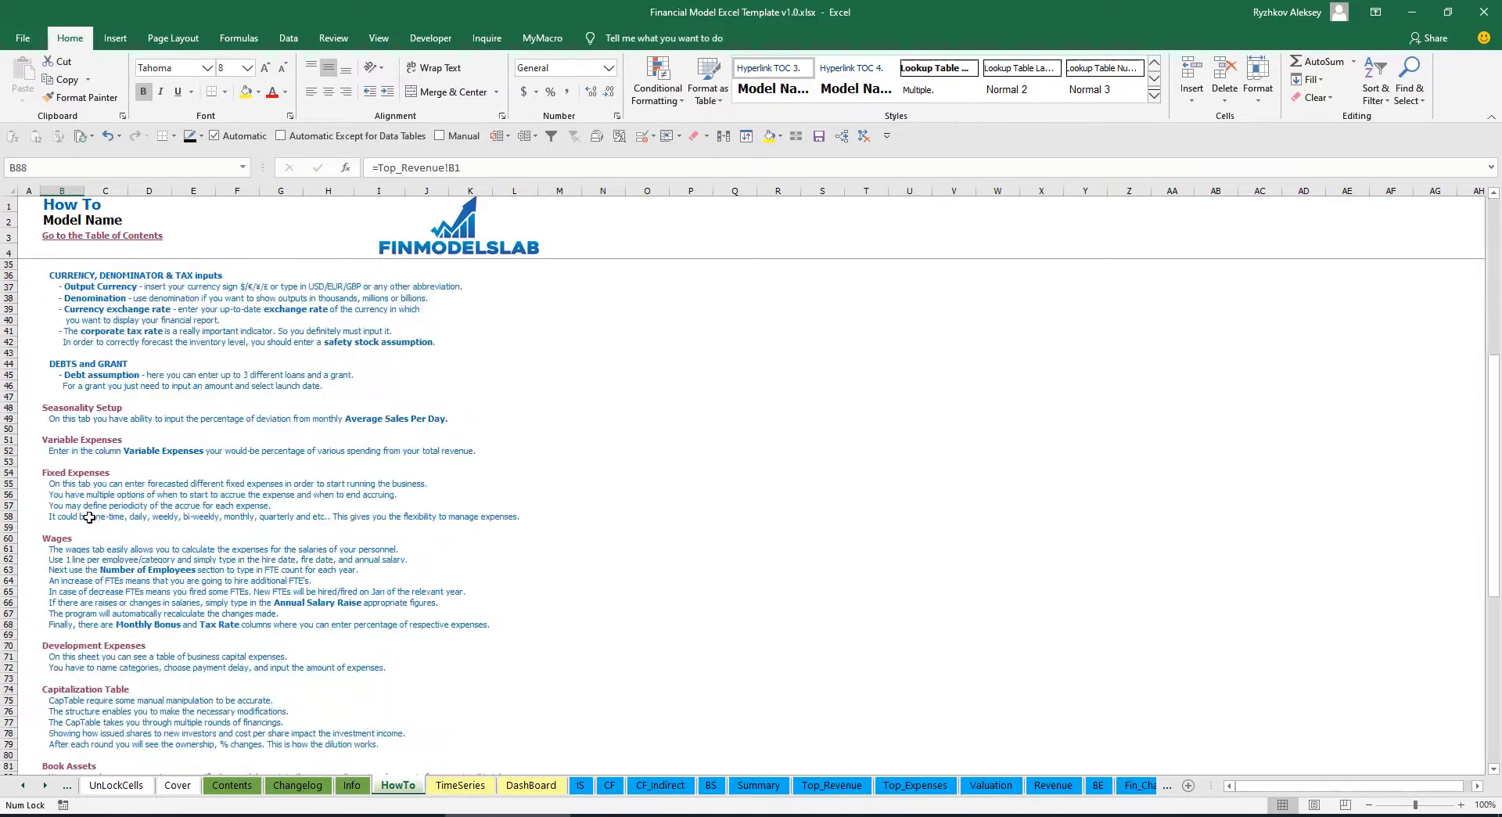
scroll(70, 443, down, 3)
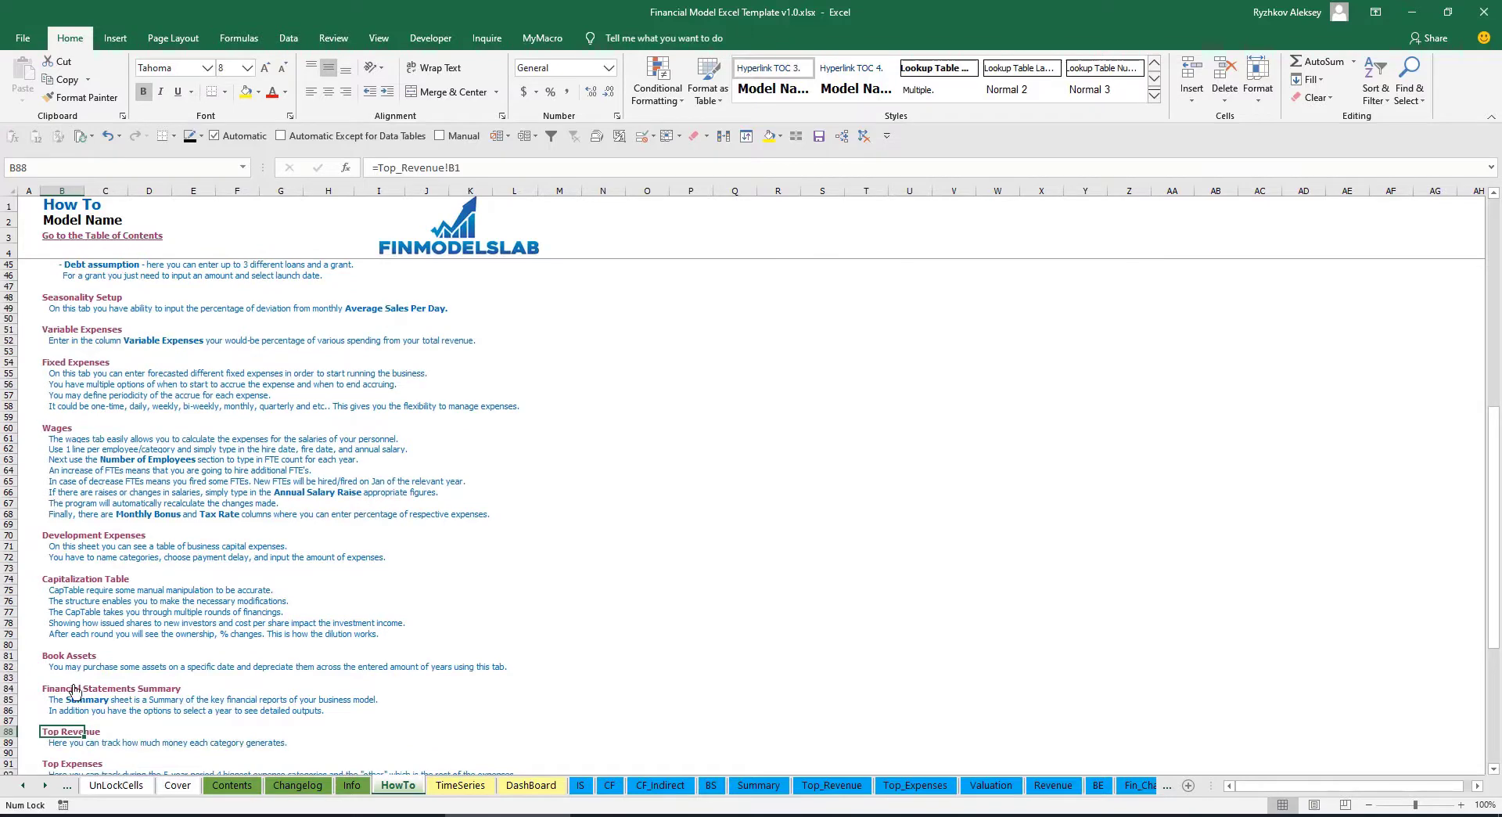
click(56, 661)
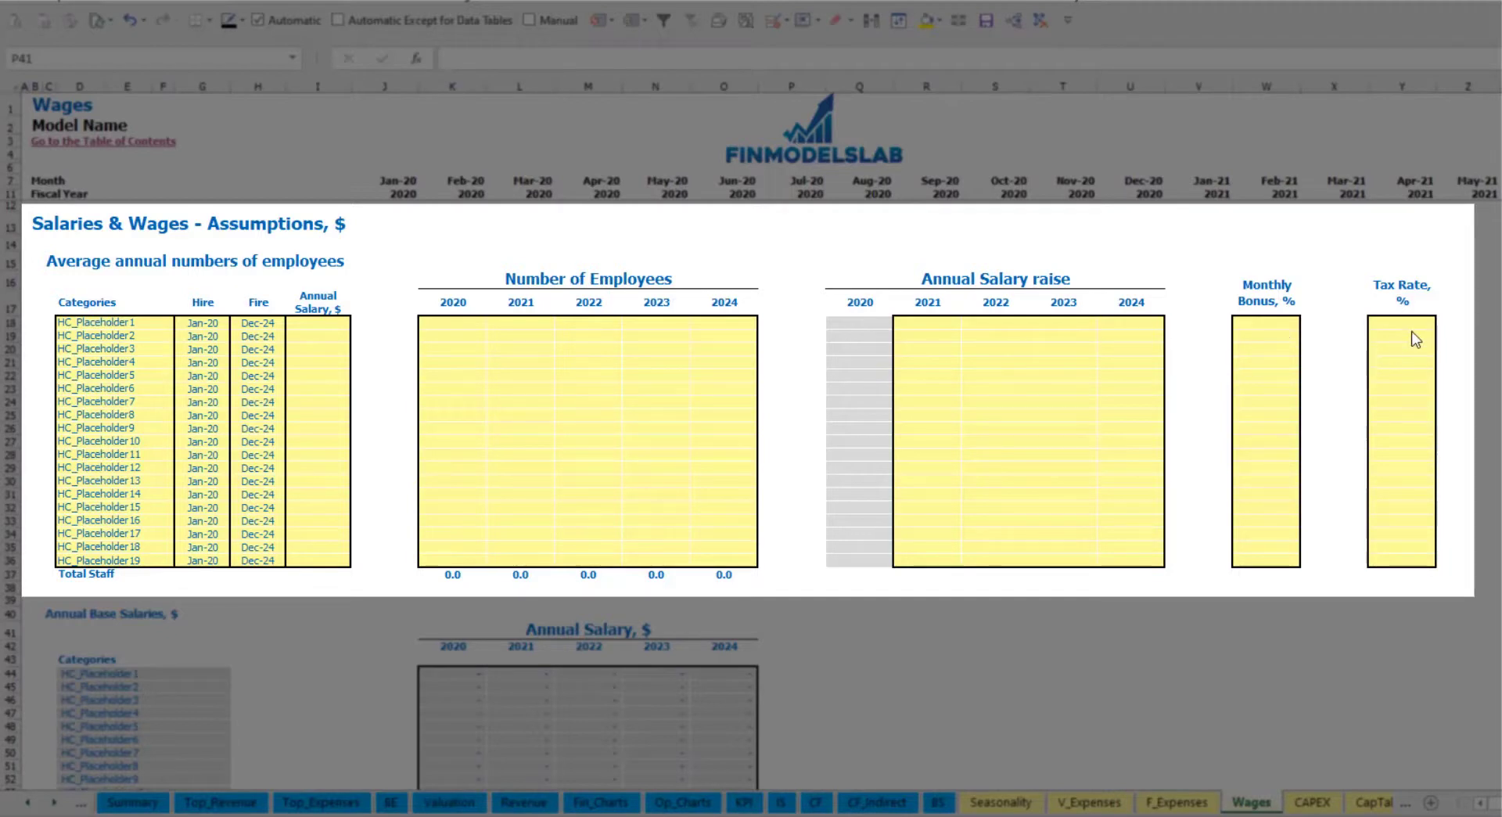
Step: On the Wages sheet, name the first staff category CFO and set its hire date to Mar-20
click(153, 323)
text(CFO)
key(Return)
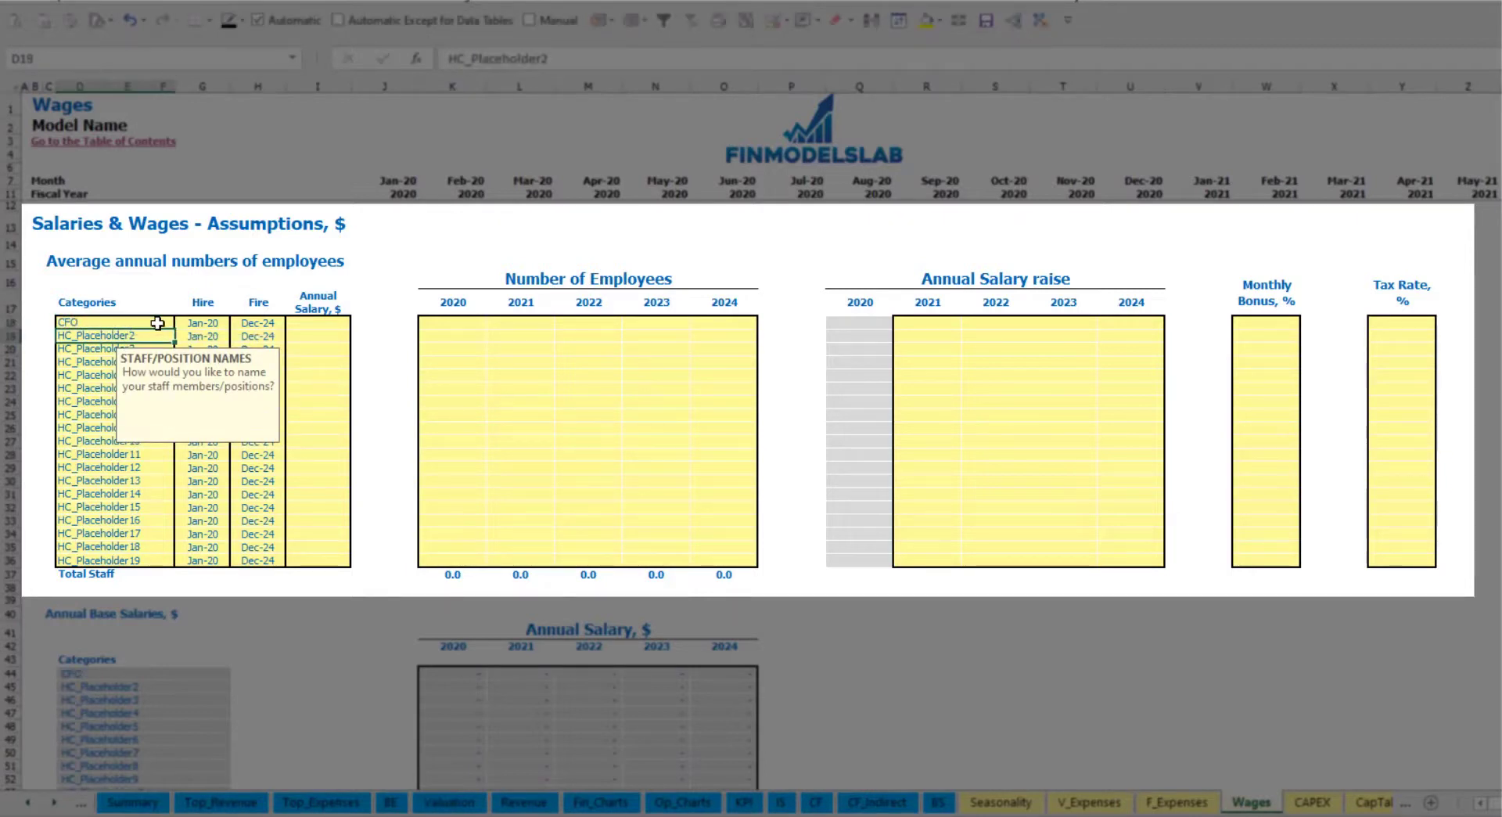
click(208, 324)
click(236, 322)
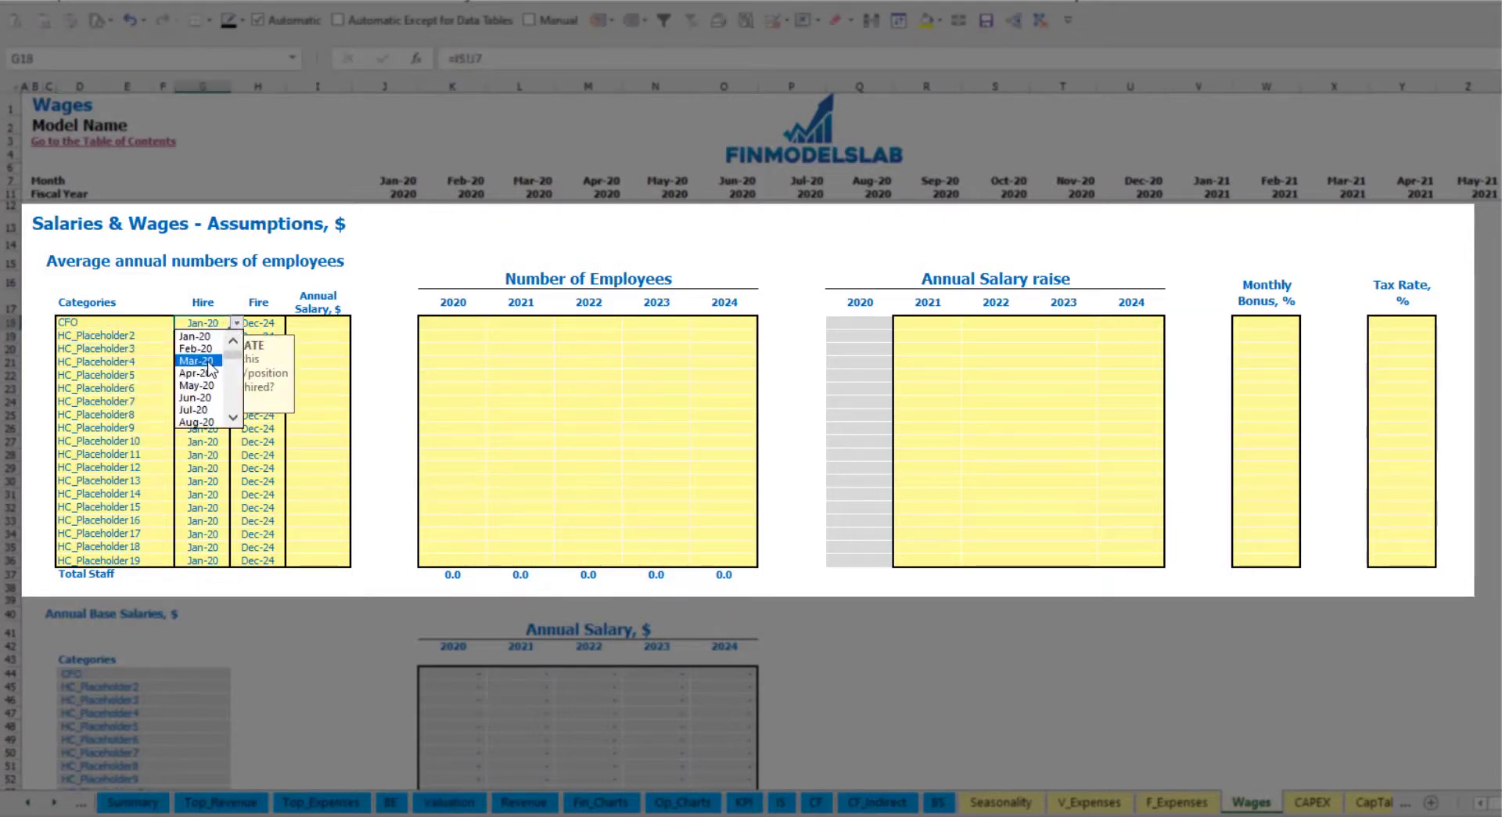
click(221, 360)
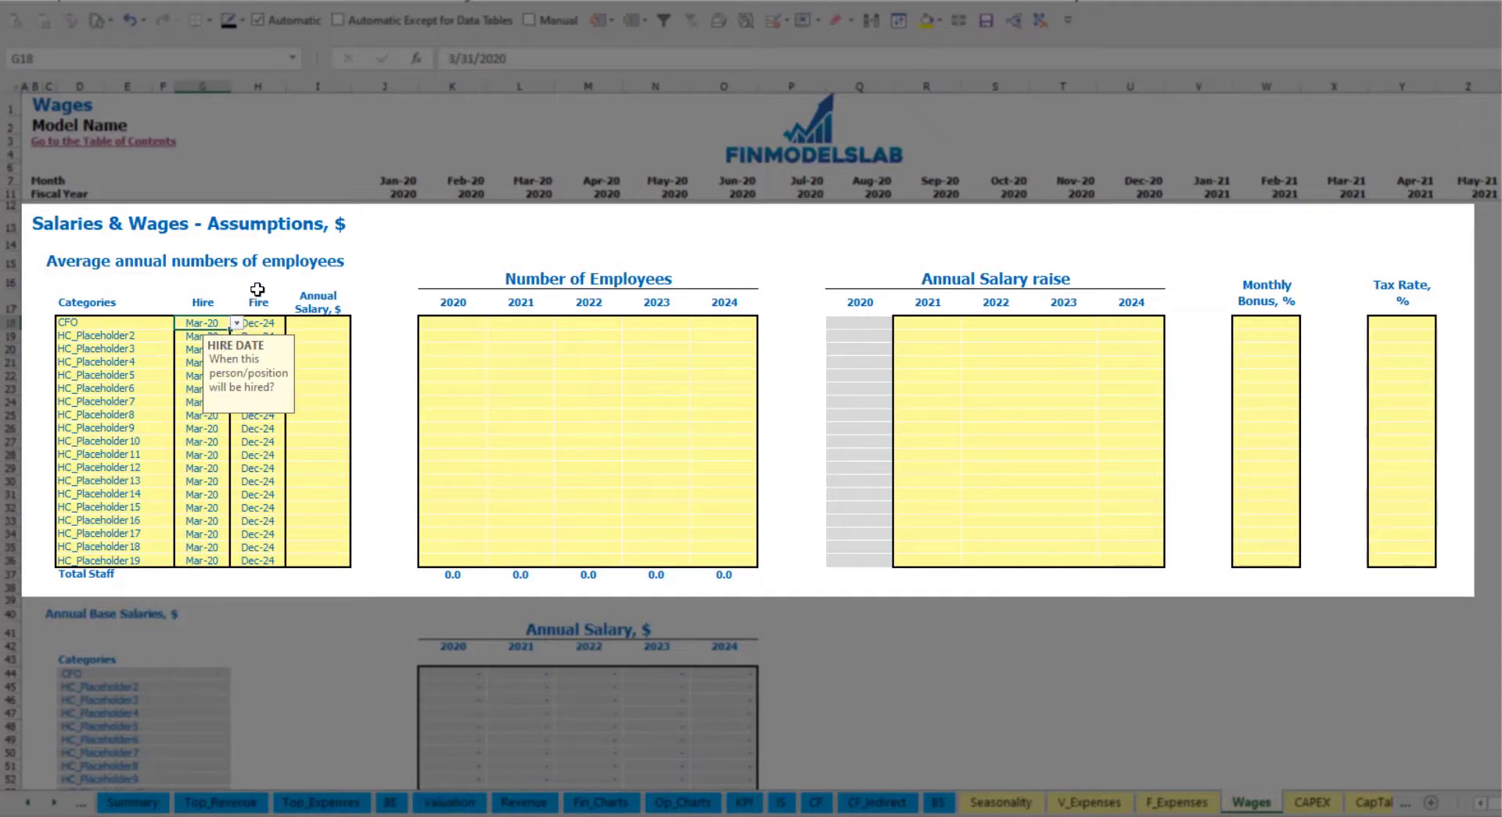
click(259, 322)
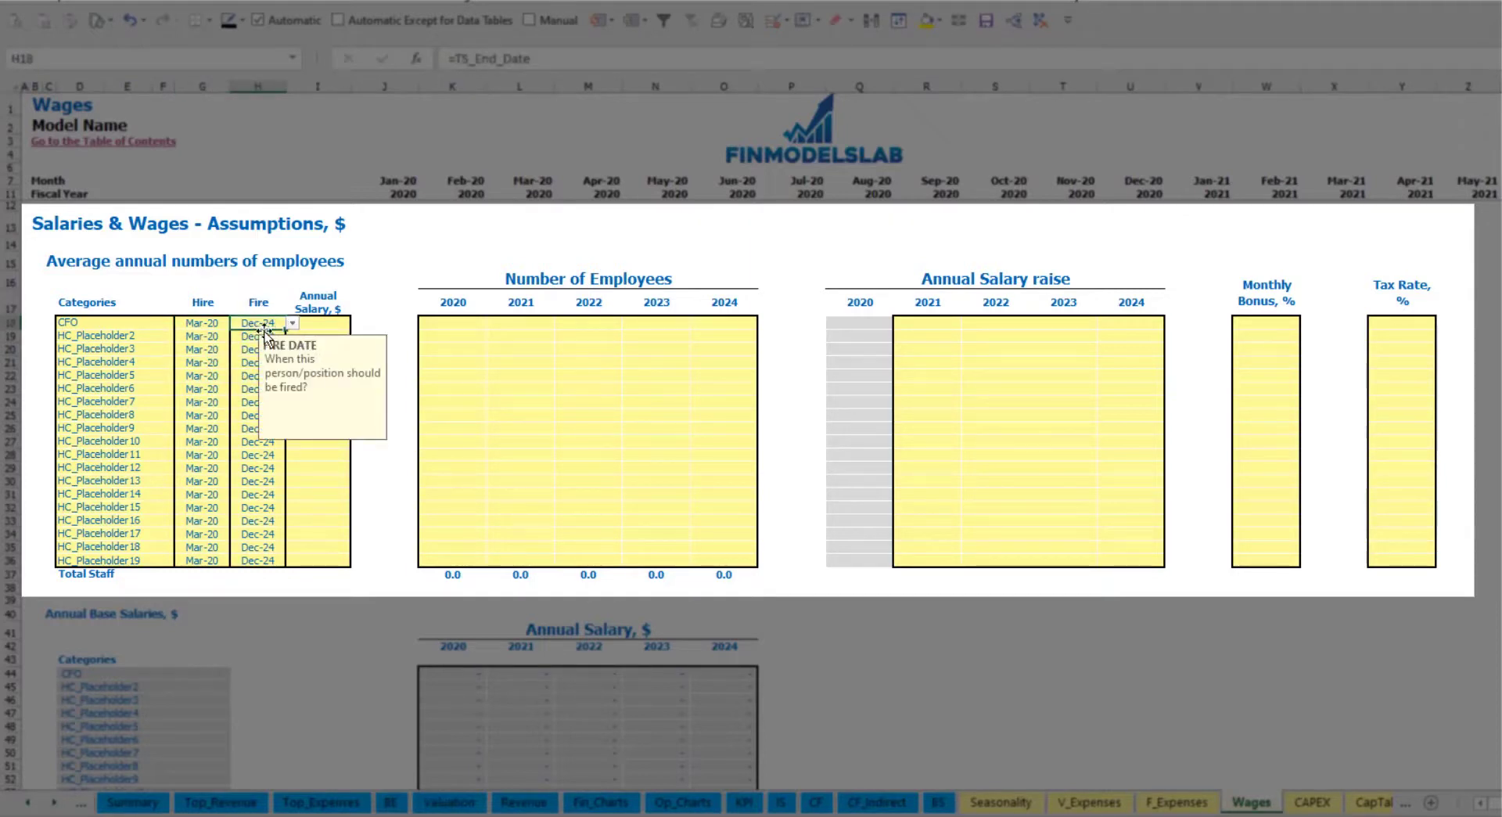
Step: Set the CFO's annual salary to 50,000 and the number of employees to 1 for each year from 2020 to 2024
click(323, 324)
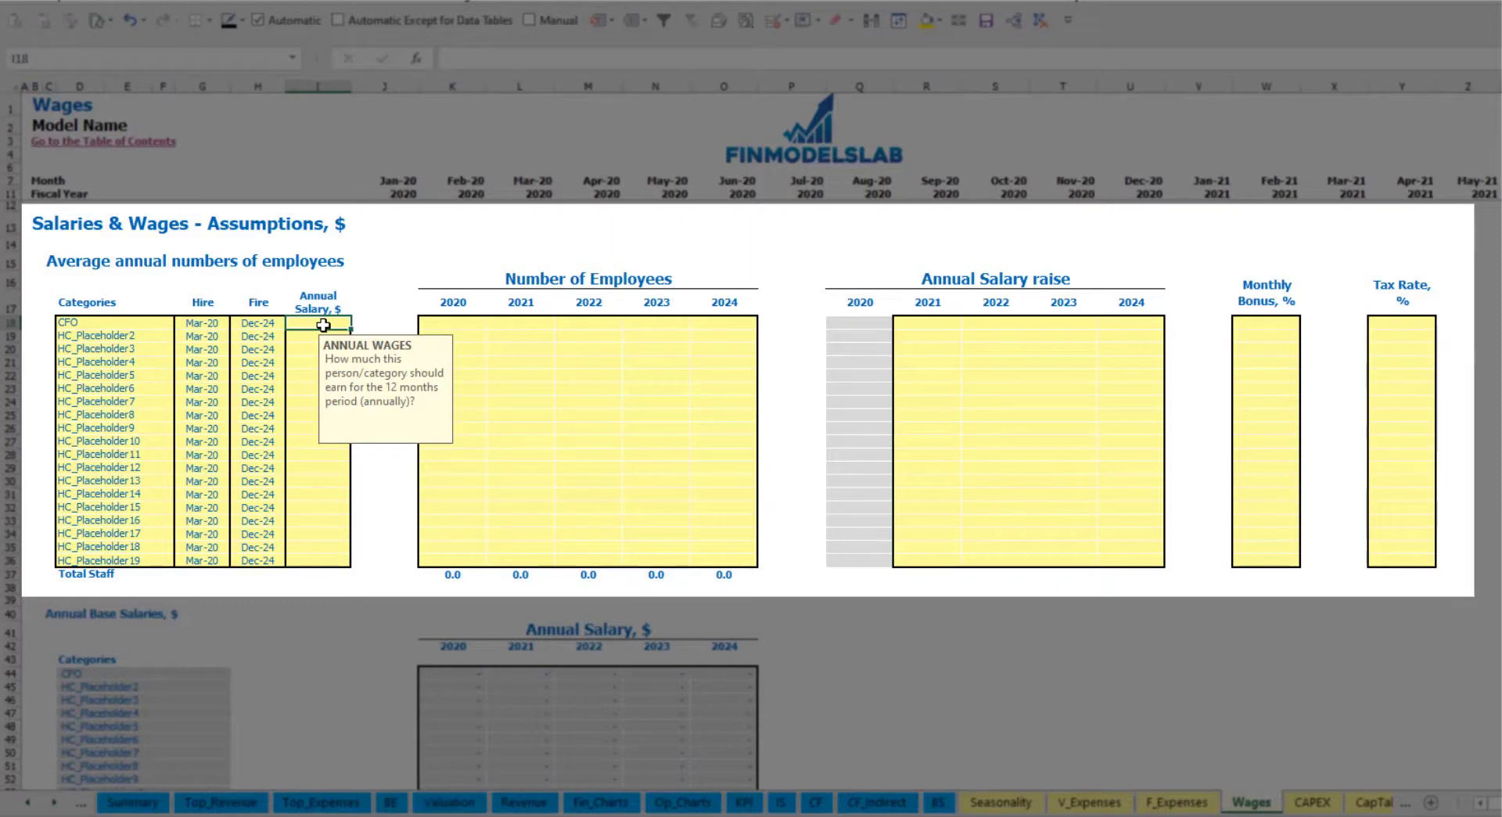
text(5000)
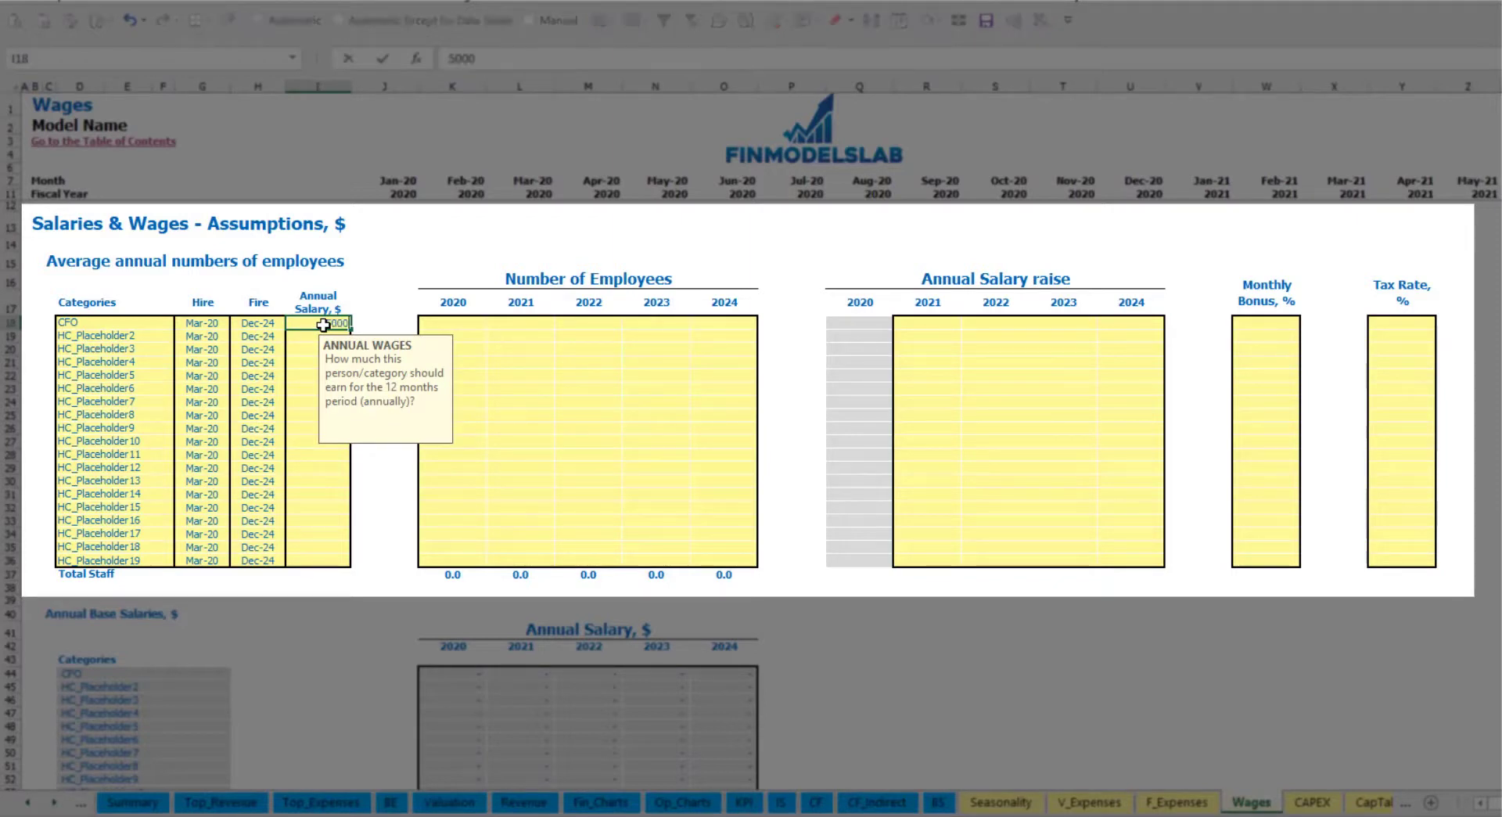
key(Return)
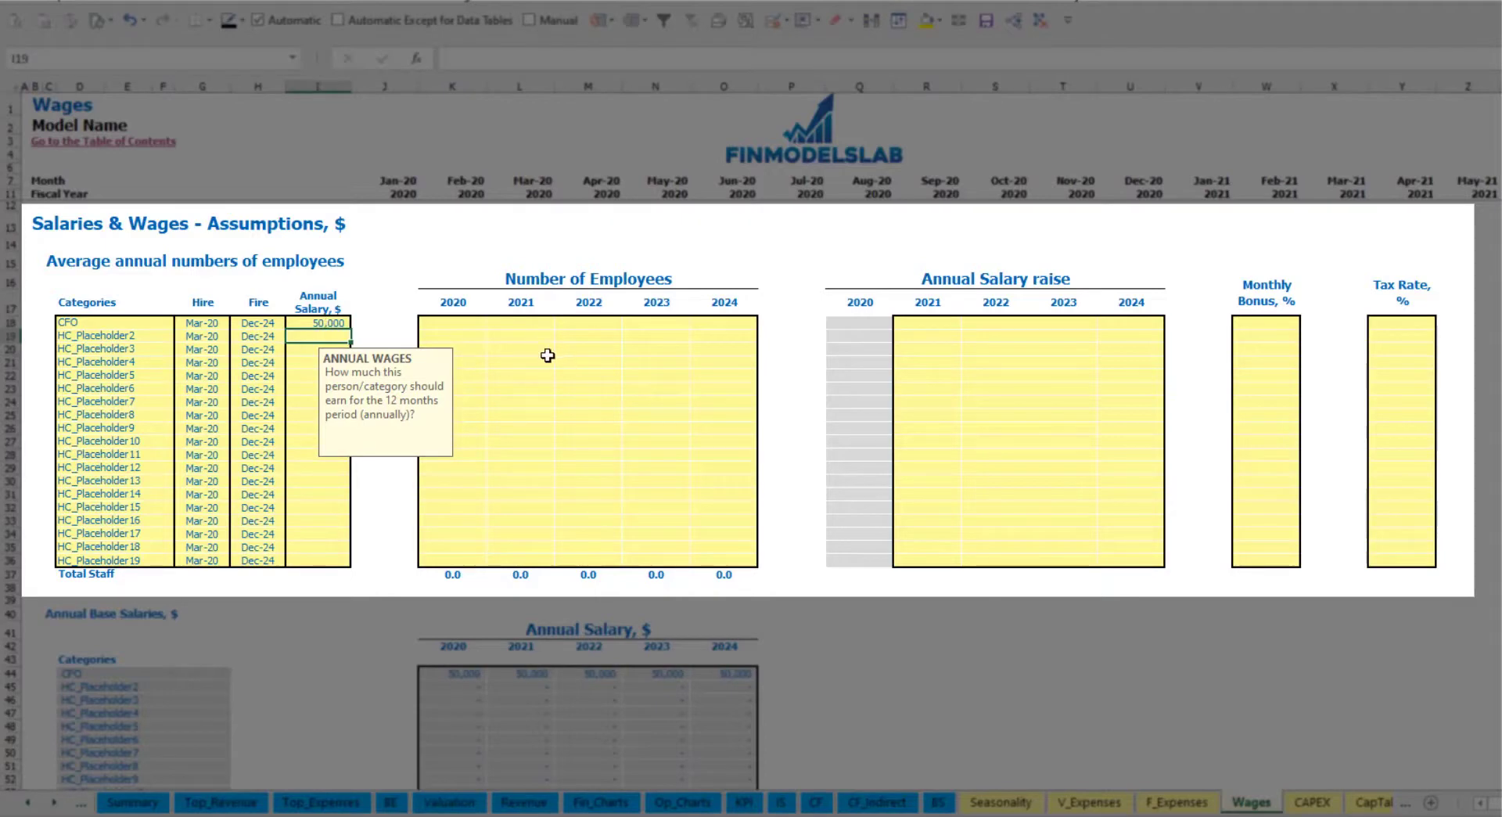
click(471, 327)
text(1	1	)
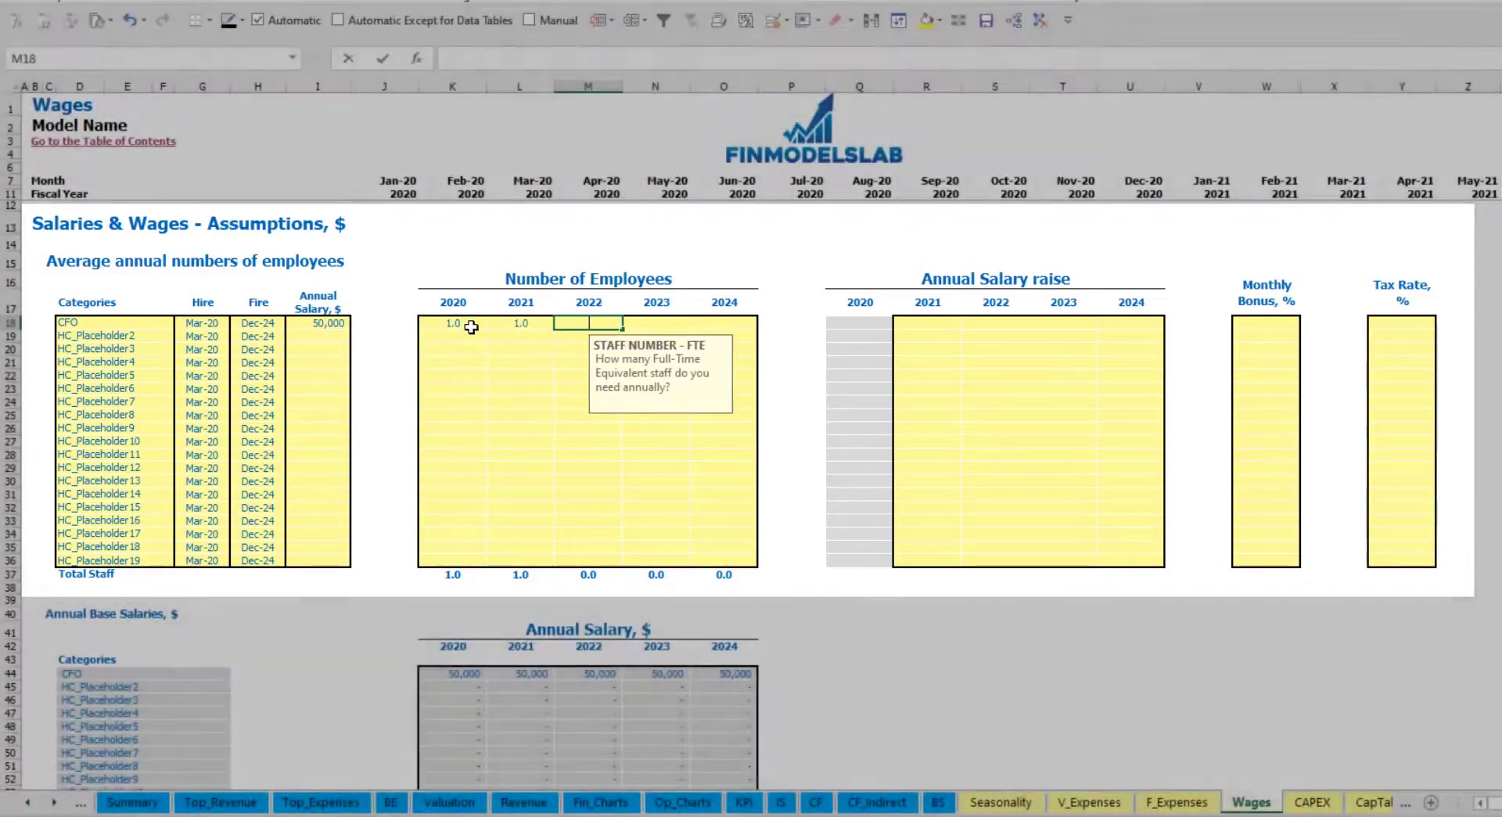
text(1	1	1)
key(Tab)
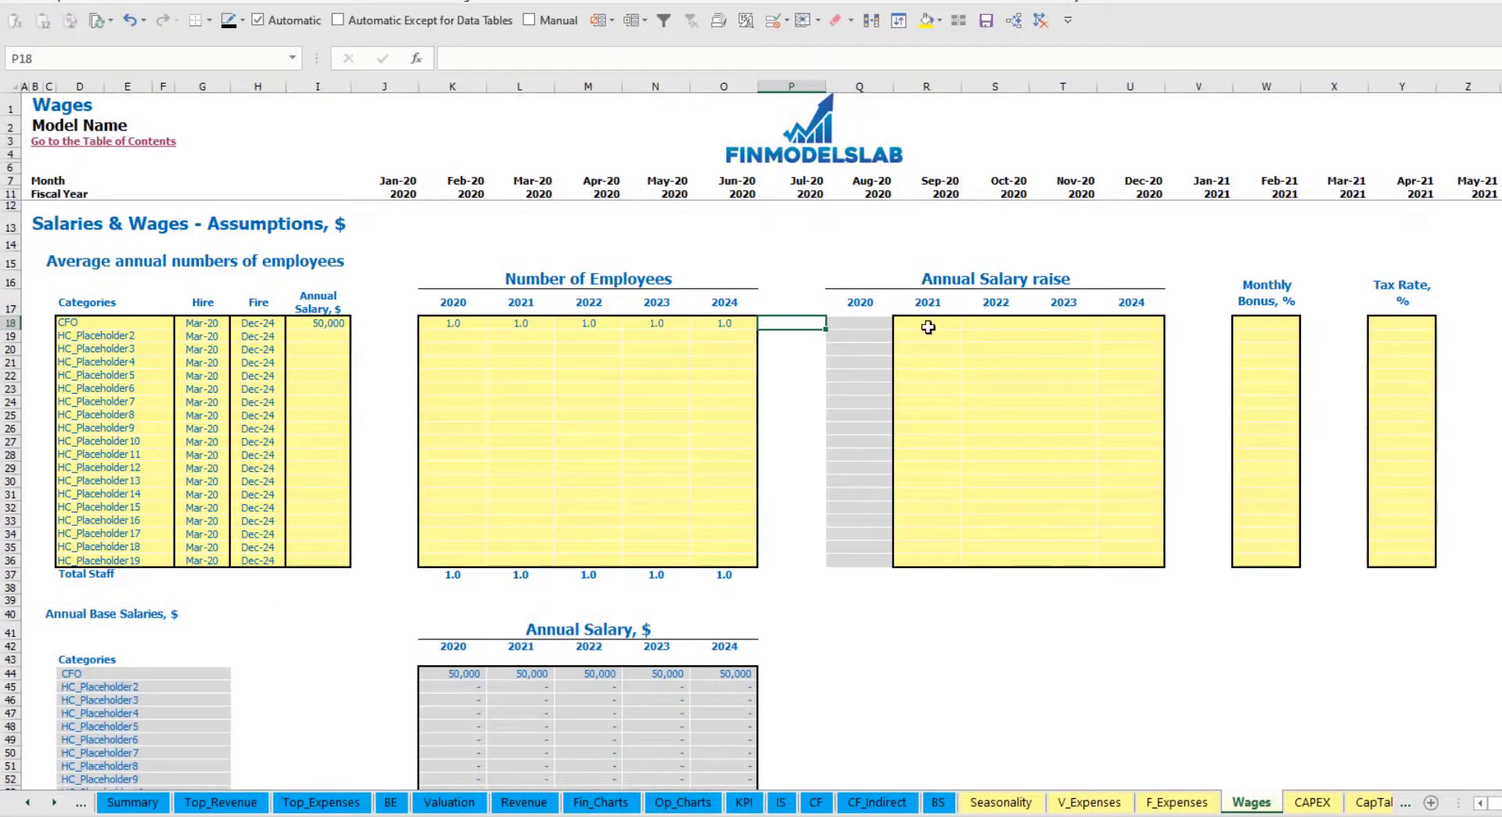
Step: Examine the CFO row in the monthly Total Staff Numbers table from its first staffed month to the end
scroll(790, 457, down, 3)
scroll(825, 418, up, 3)
scroll(620, 536, down, 13)
click(541, 417)
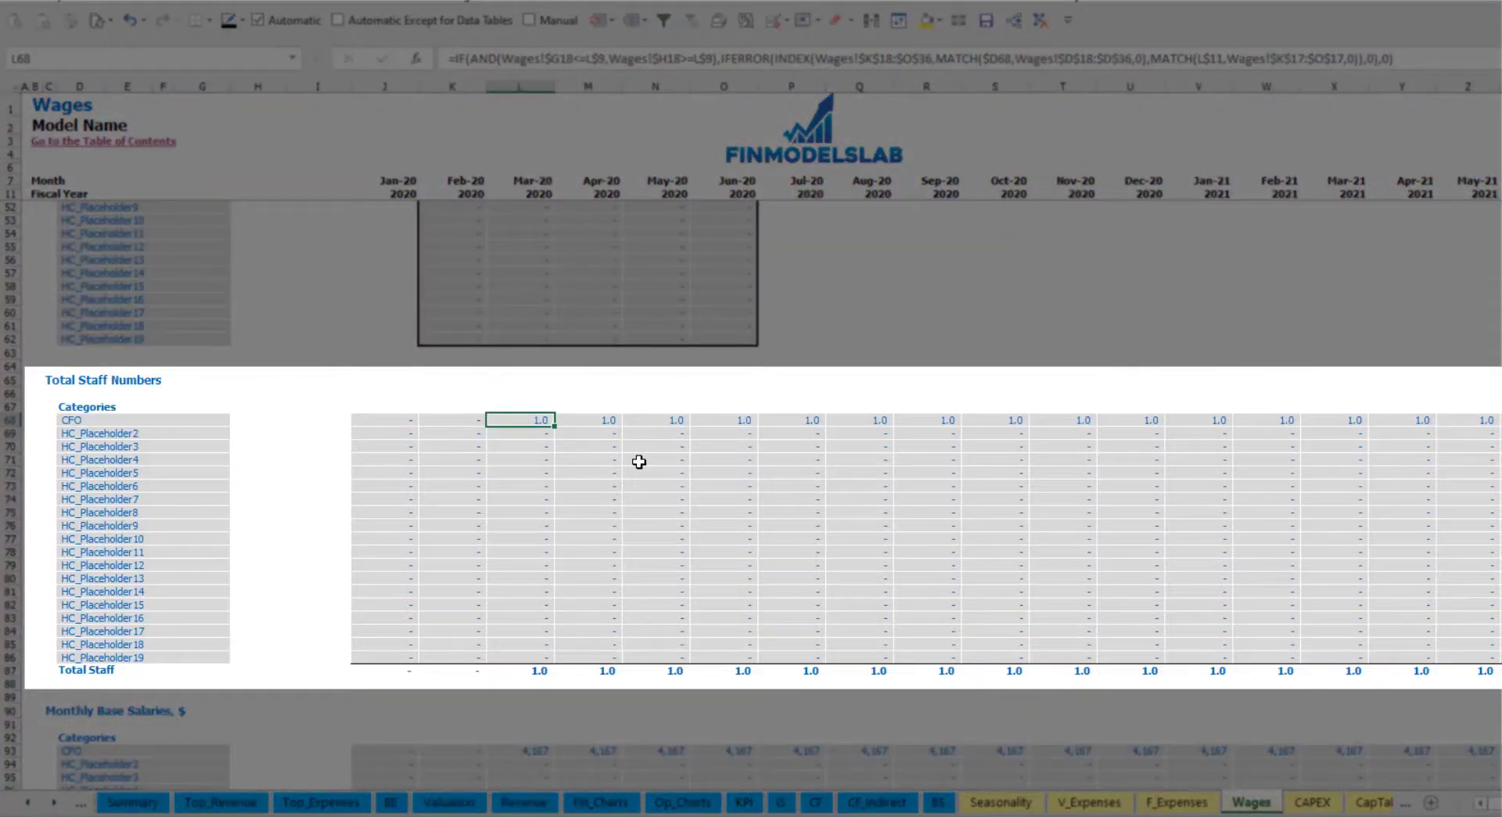
key(ctrl+Right)
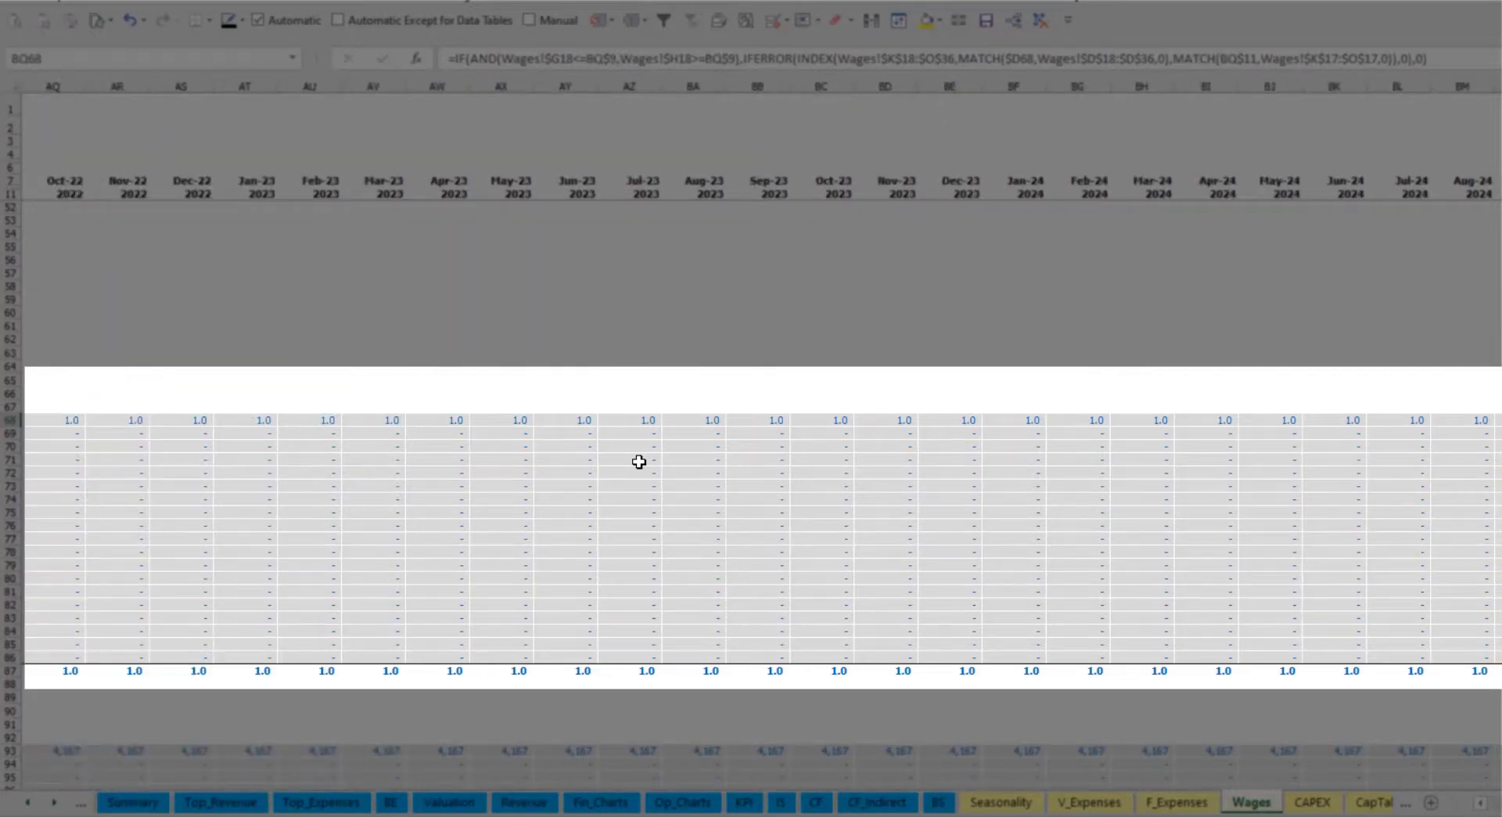
key(Home)
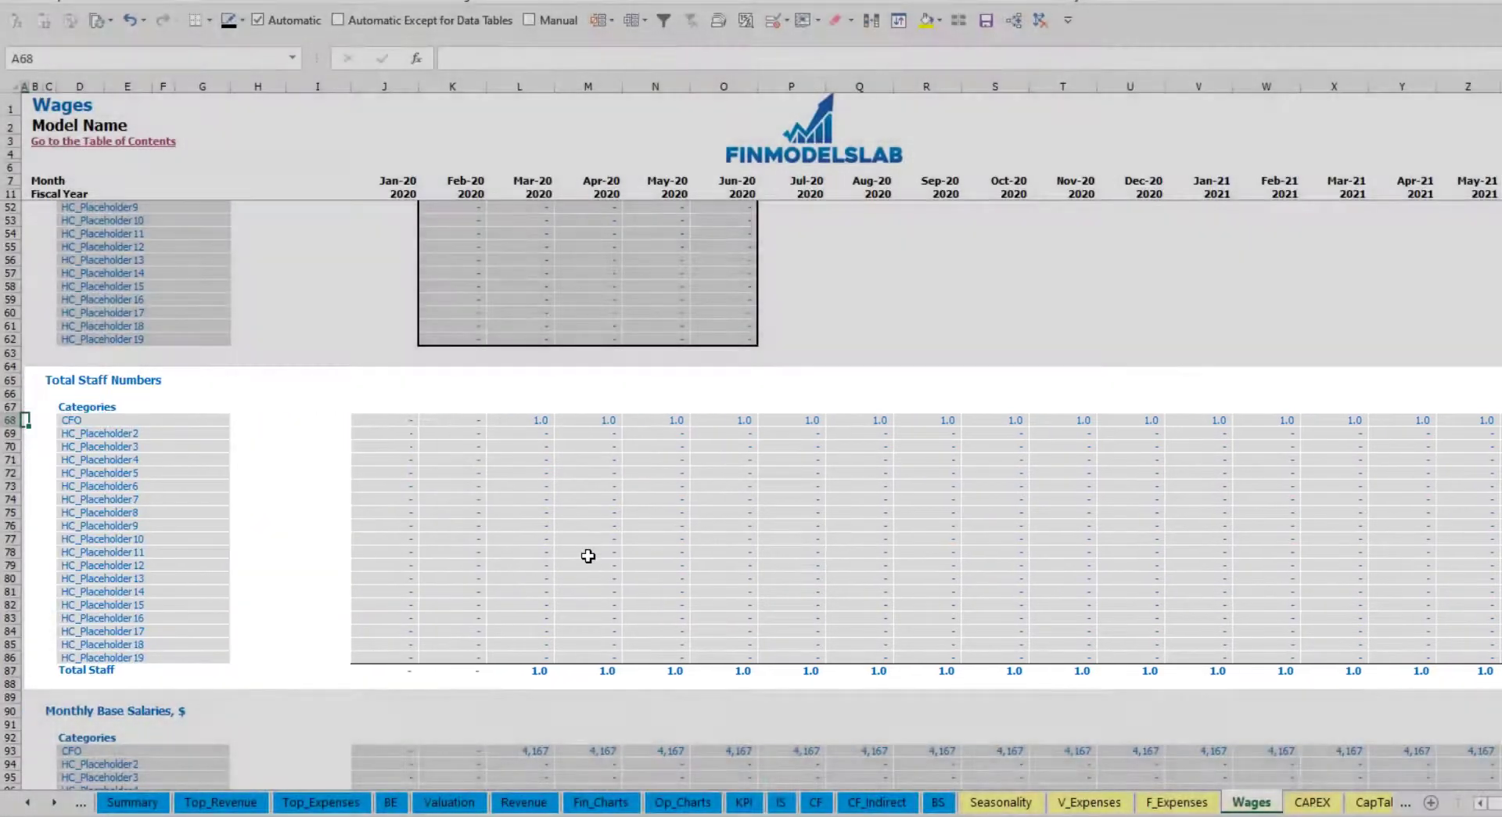
Step: Set the CFO's annual salary raise to 5% for 2021 and copy it to 2022 through 2024
scroll(618, 501, up, 13)
click(935, 326)
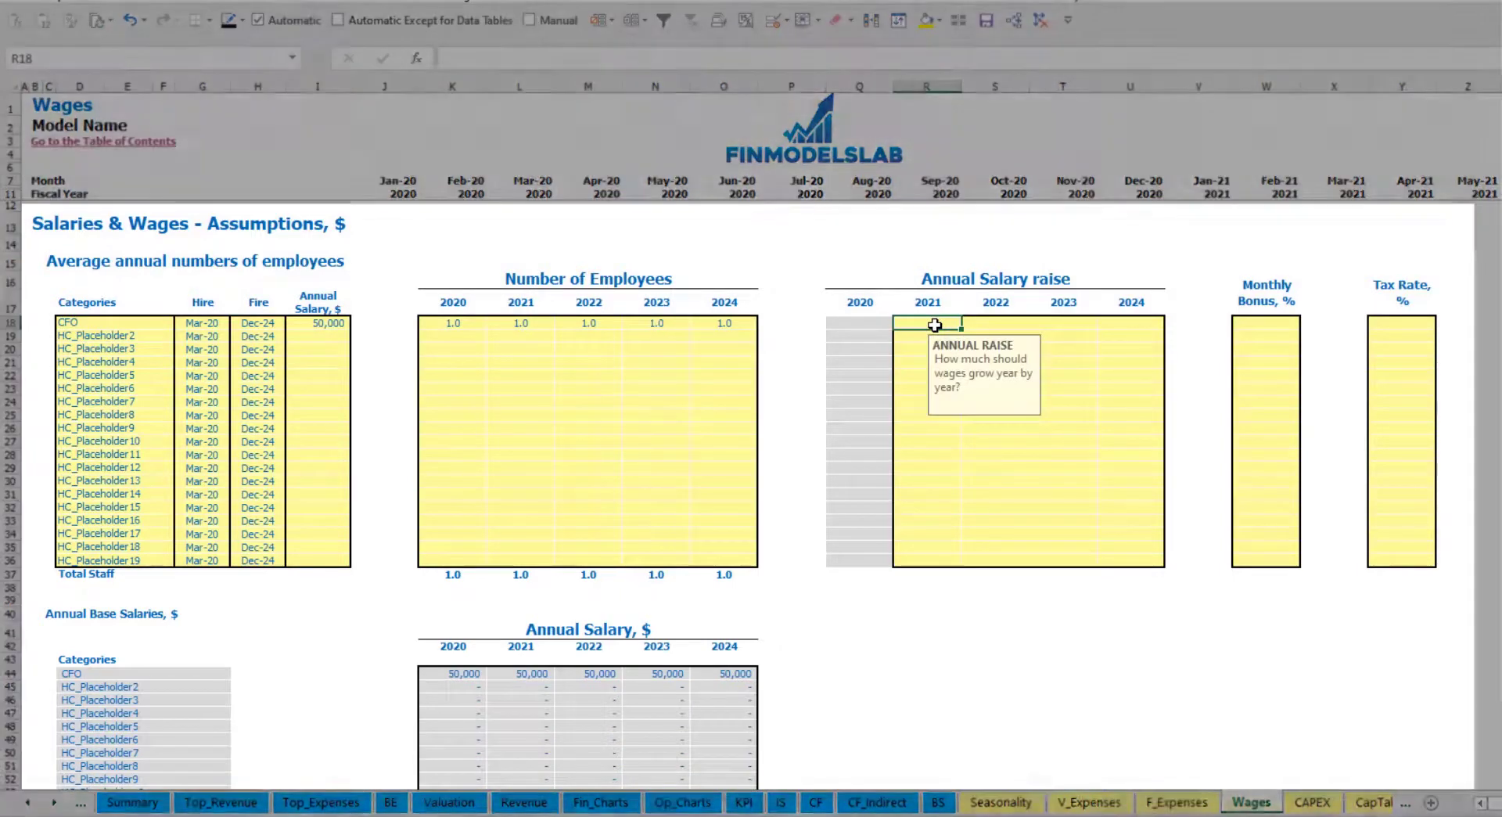
text(5%)
key(ctrl+Return)
key(ctrl+c)
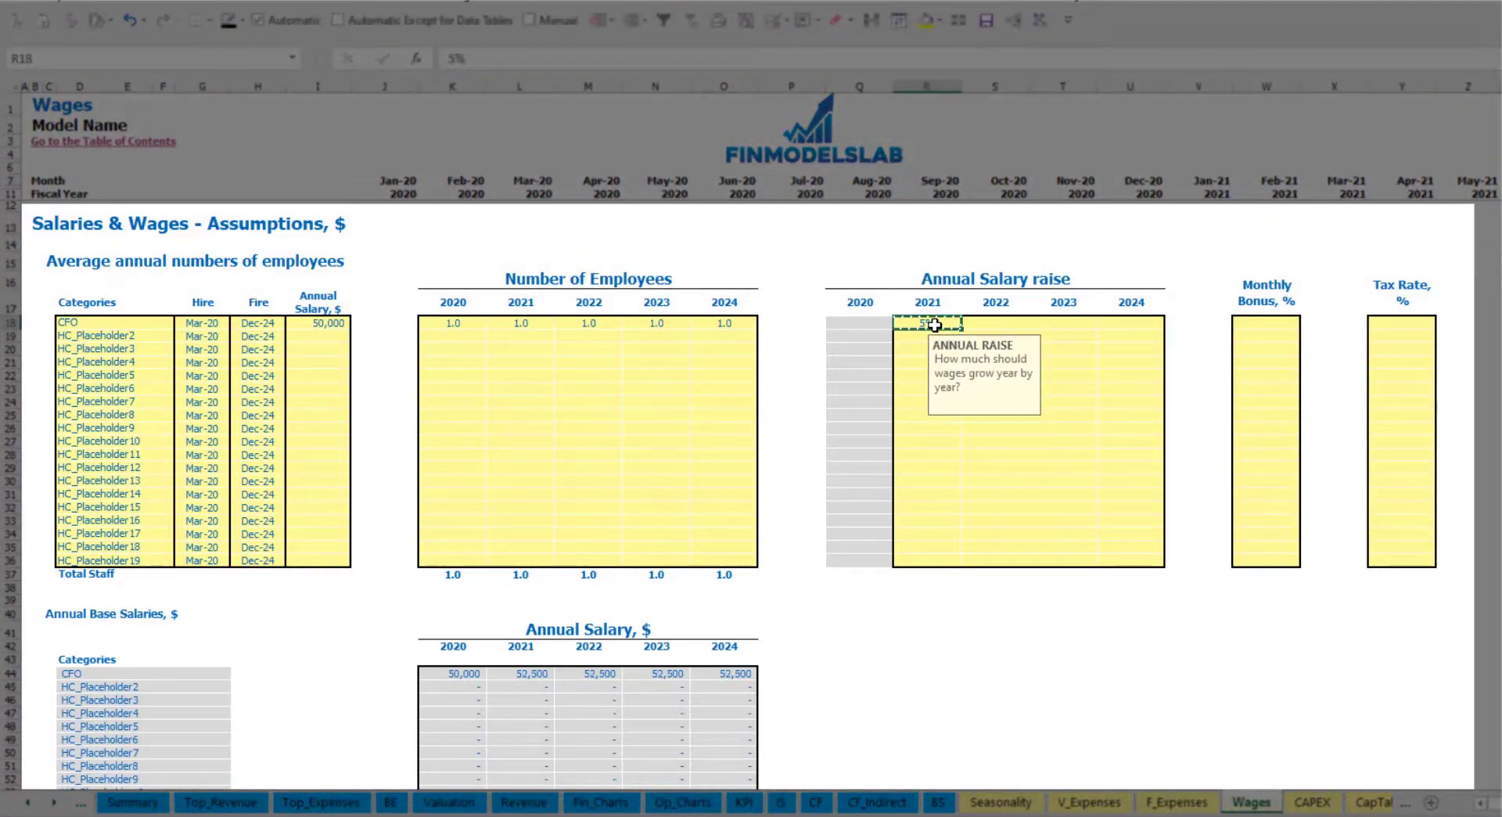
key(Right)
key(shift+Right)
key(shift+Right)
key(ctrl+v)
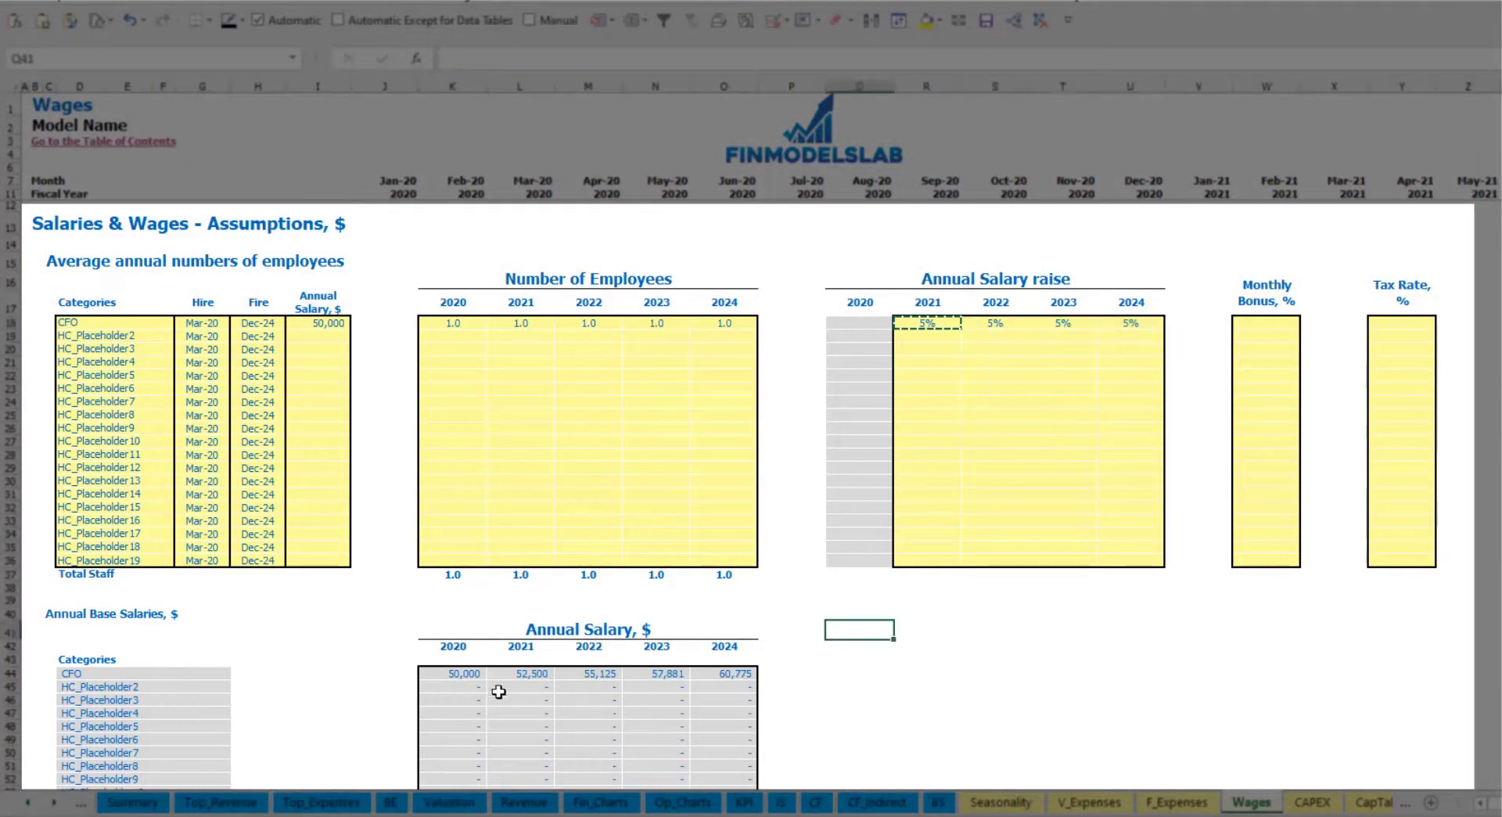
Step: Examine the CFO's yearly Annual Salary figures against the base salary and the annual raise percentages
drag(476, 673, 720, 671)
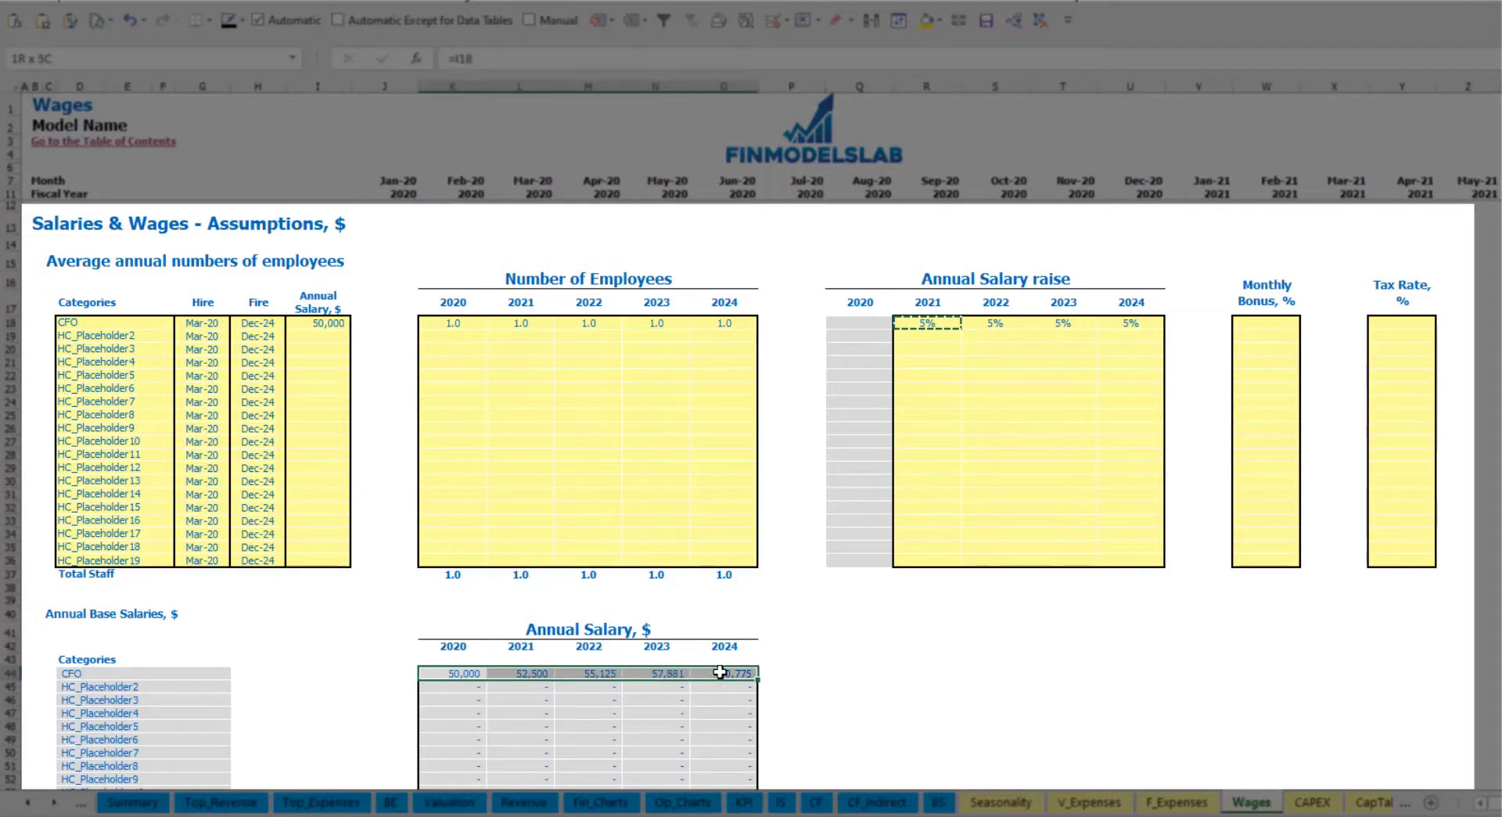
click(520, 687)
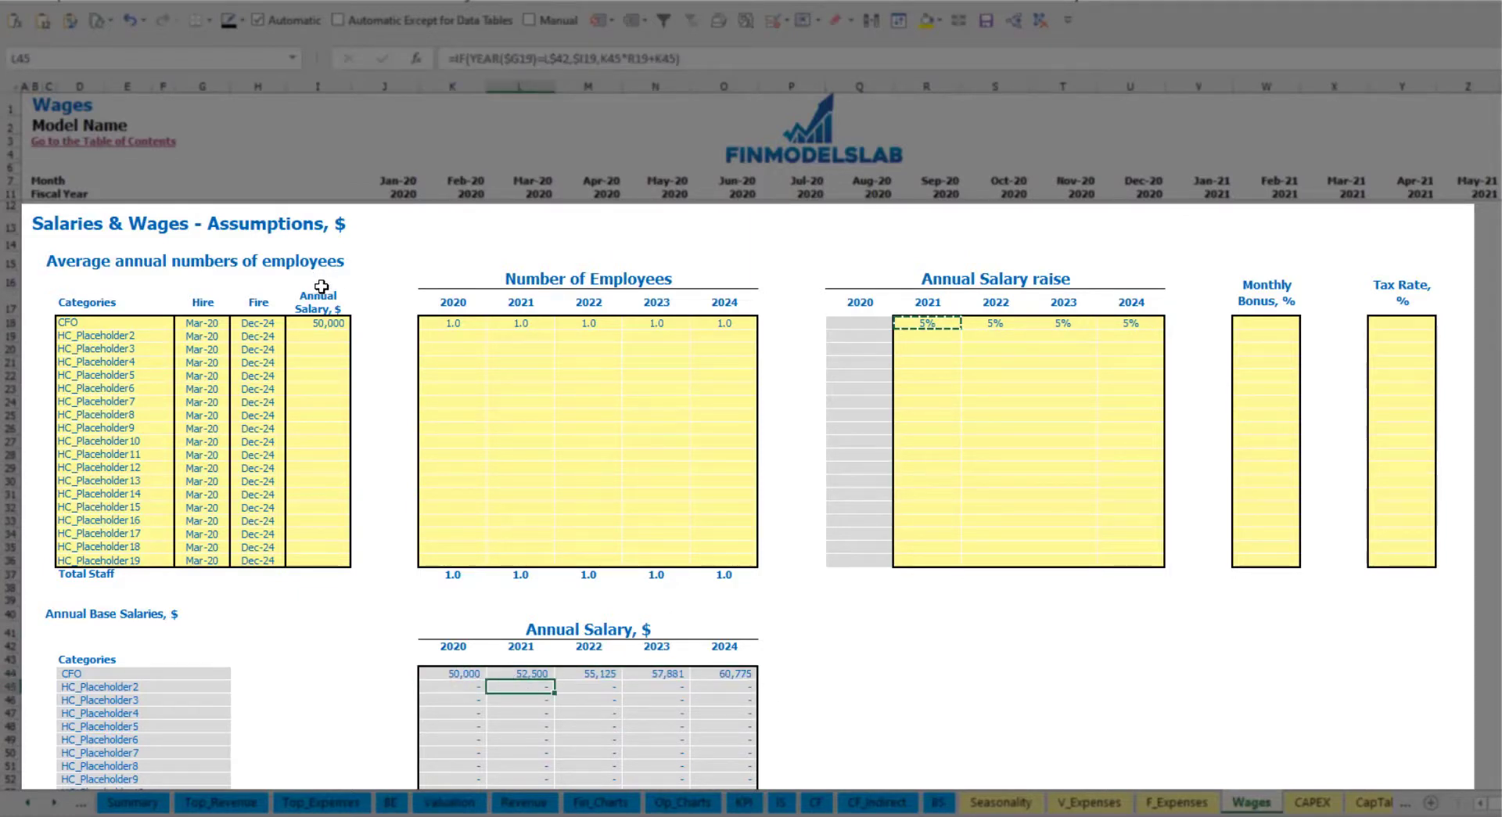
click(329, 324)
drag(949, 322, 1116, 323)
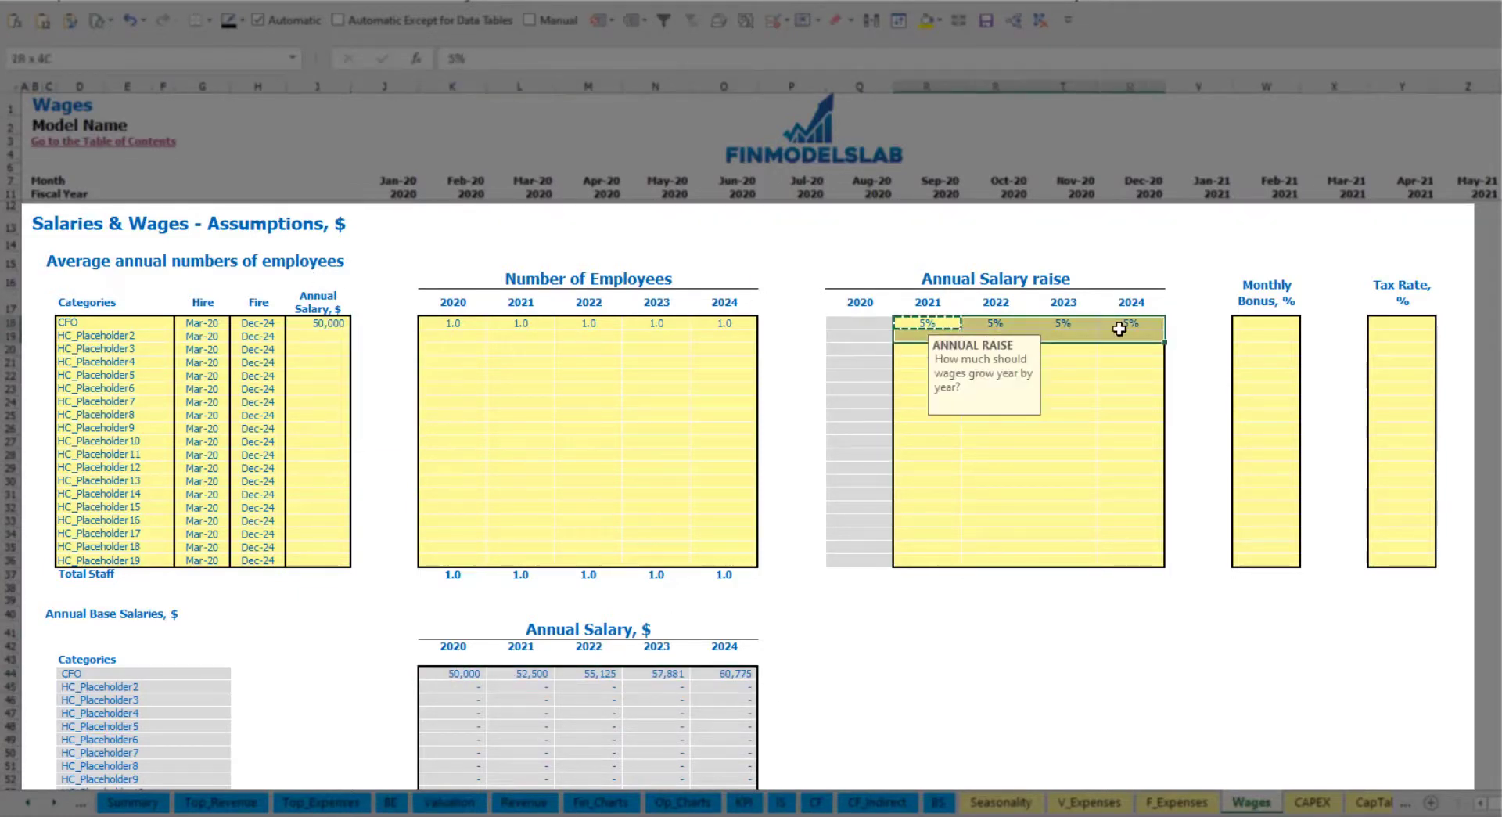
click(518, 673)
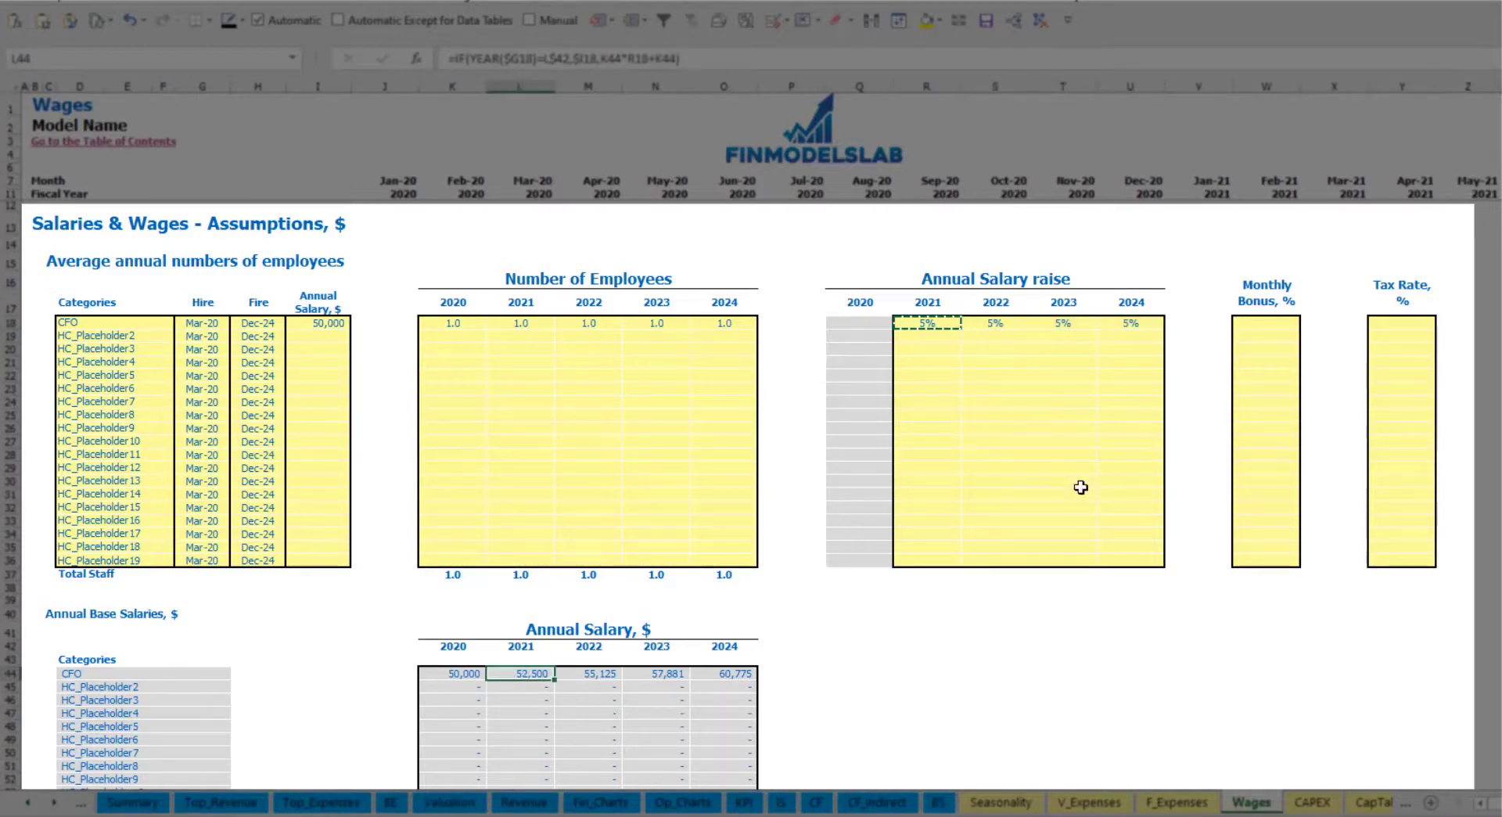
Step: Set the CFO's monthly bonus to 10% and the tax rate to 5%
click(1273, 323)
text(10)
key(Return)
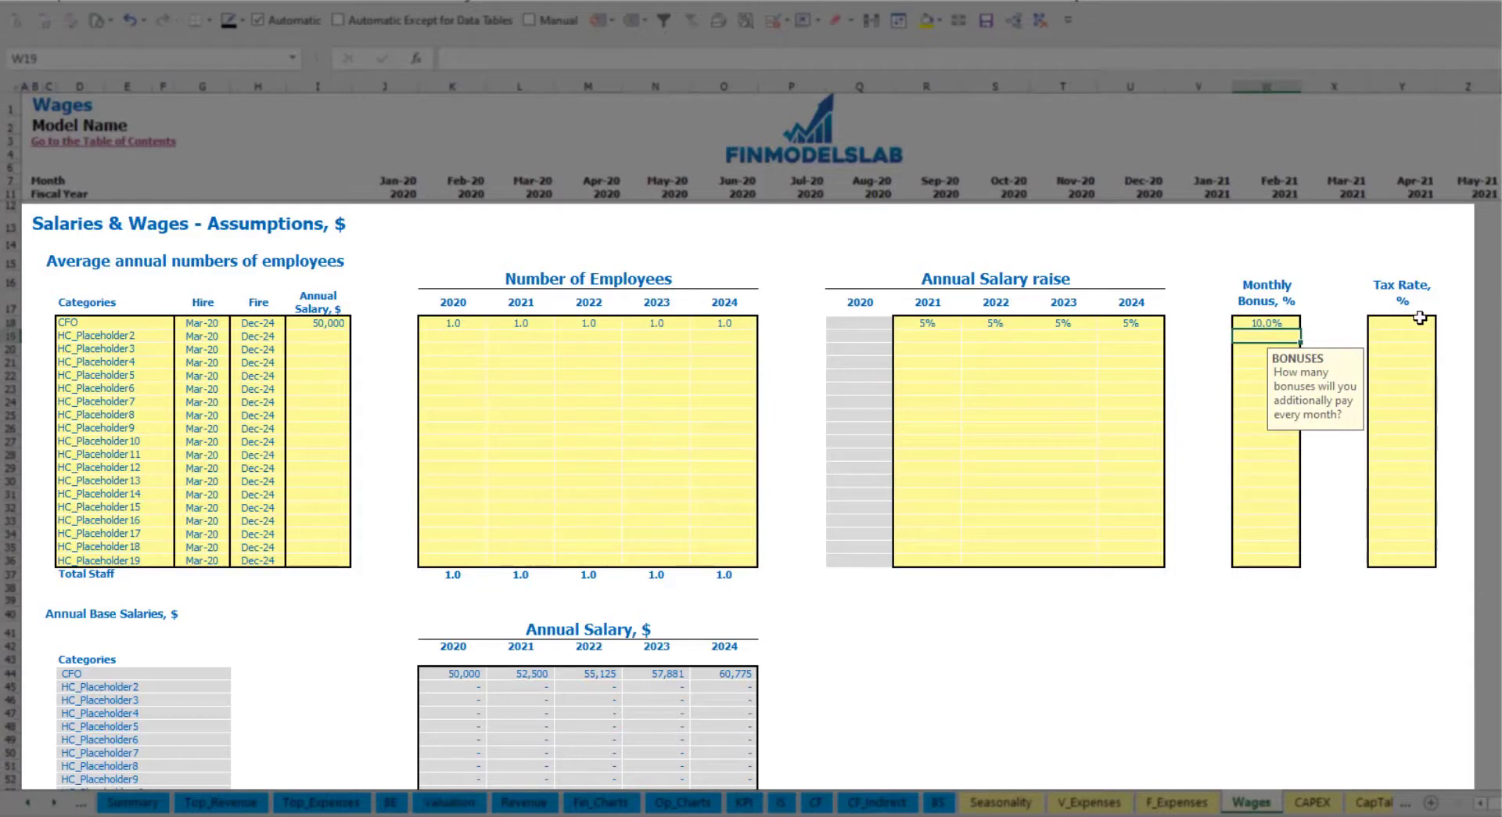
click(1416, 320)
key(Return)
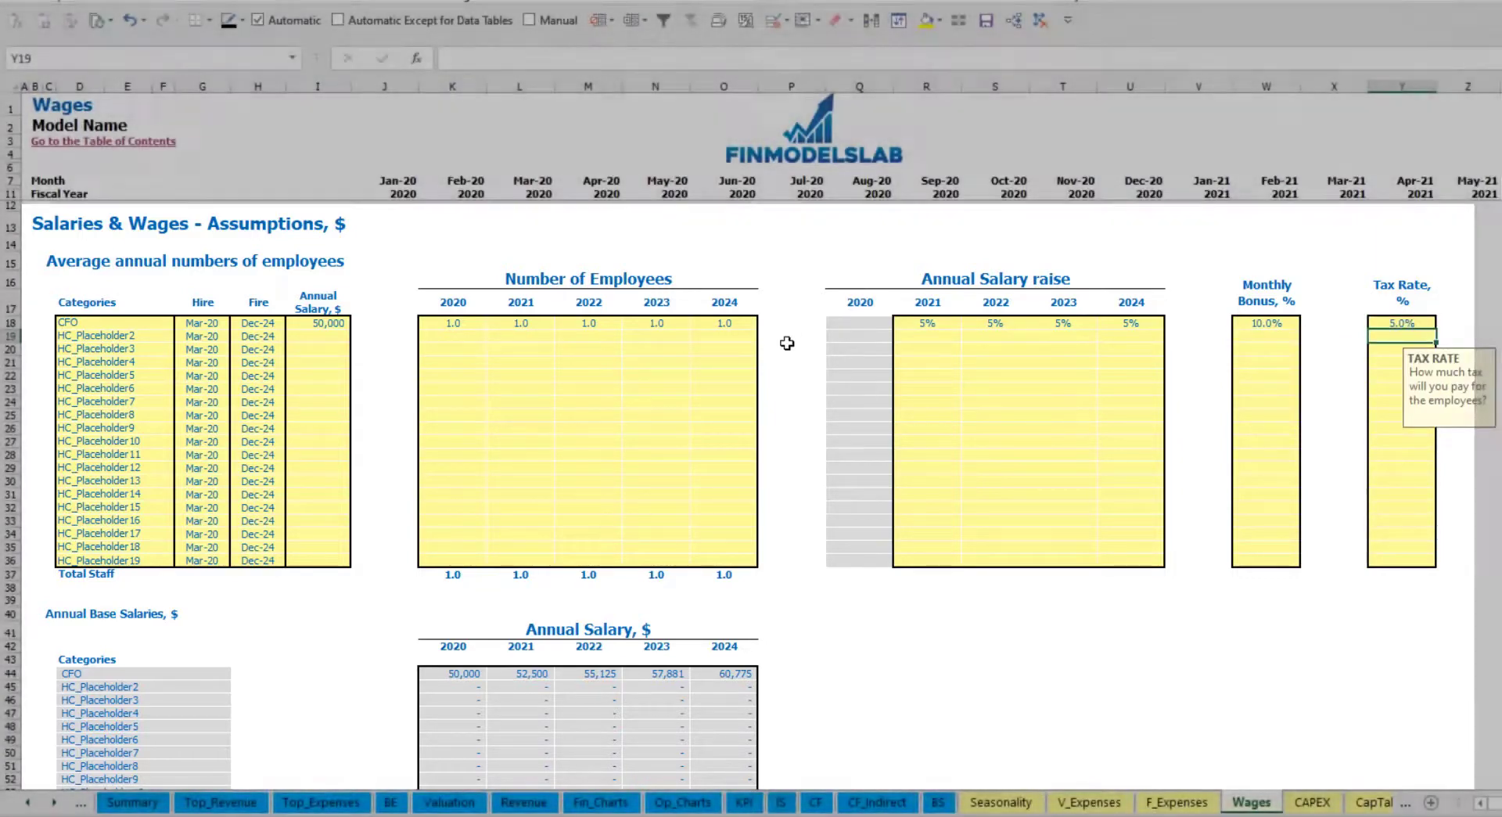
Step: Examine the CFO's monthly base salary, bonus and base tax rows and the formulas for the first staffed month
scroll(590, 495, down, 13)
scroll(571, 517, down, 3)
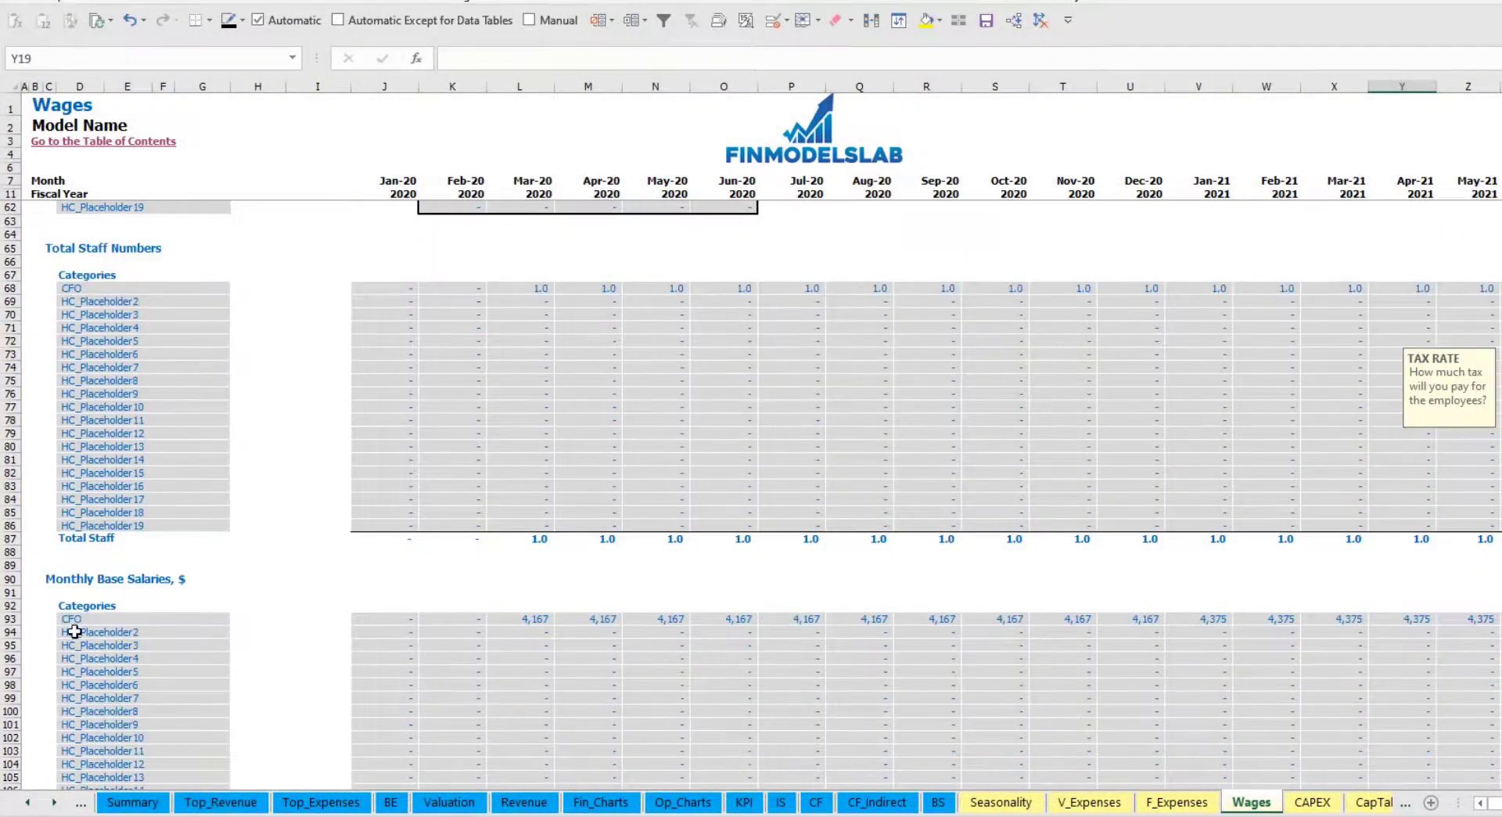
scroll(11, 626, down, 3)
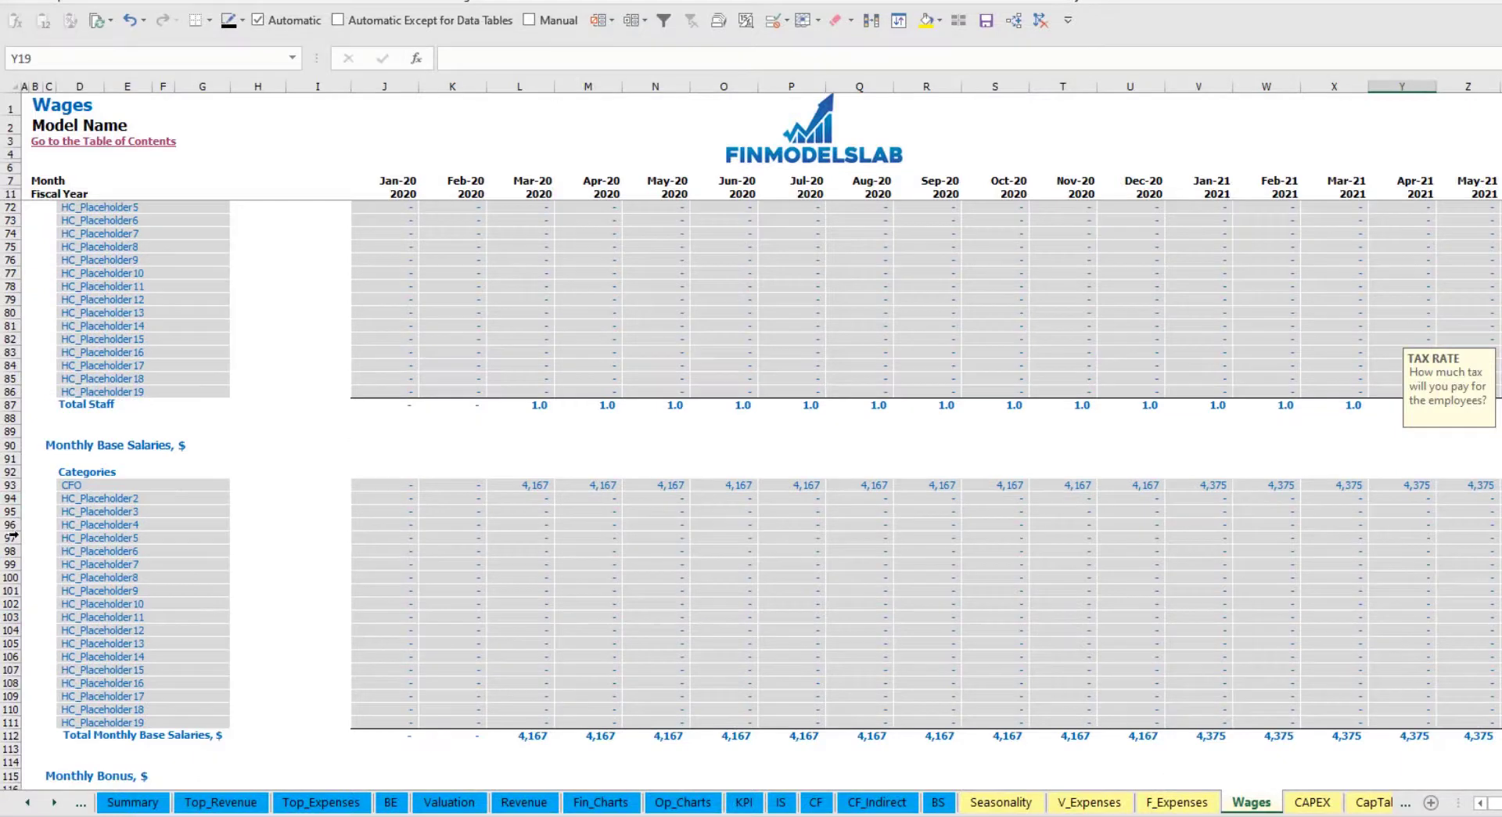
click(10, 486)
click(537, 485)
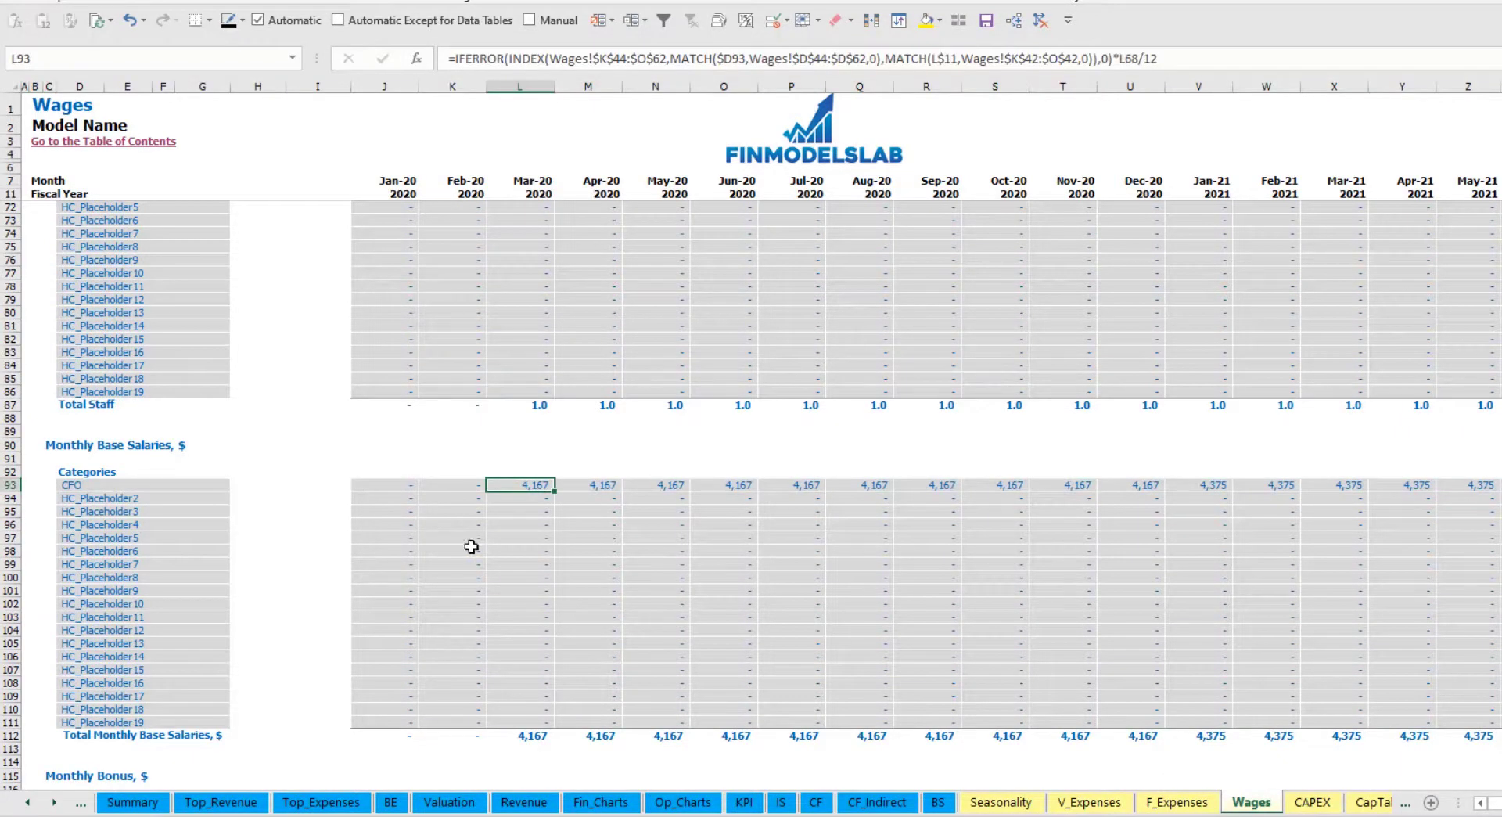
scroll(211, 583, down, 7)
click(10, 551)
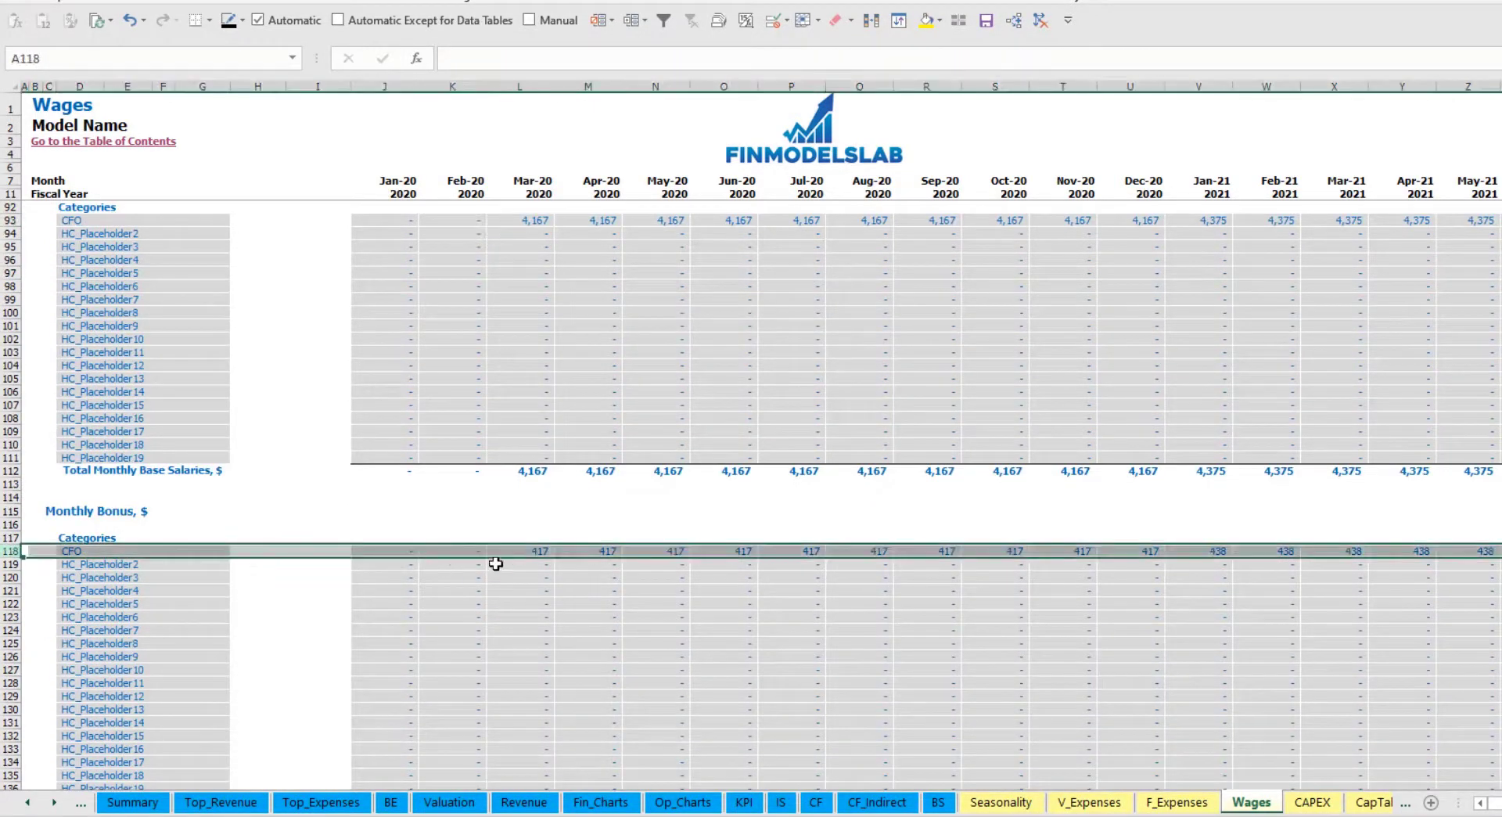
click(539, 551)
scroll(83, 574, down, 7)
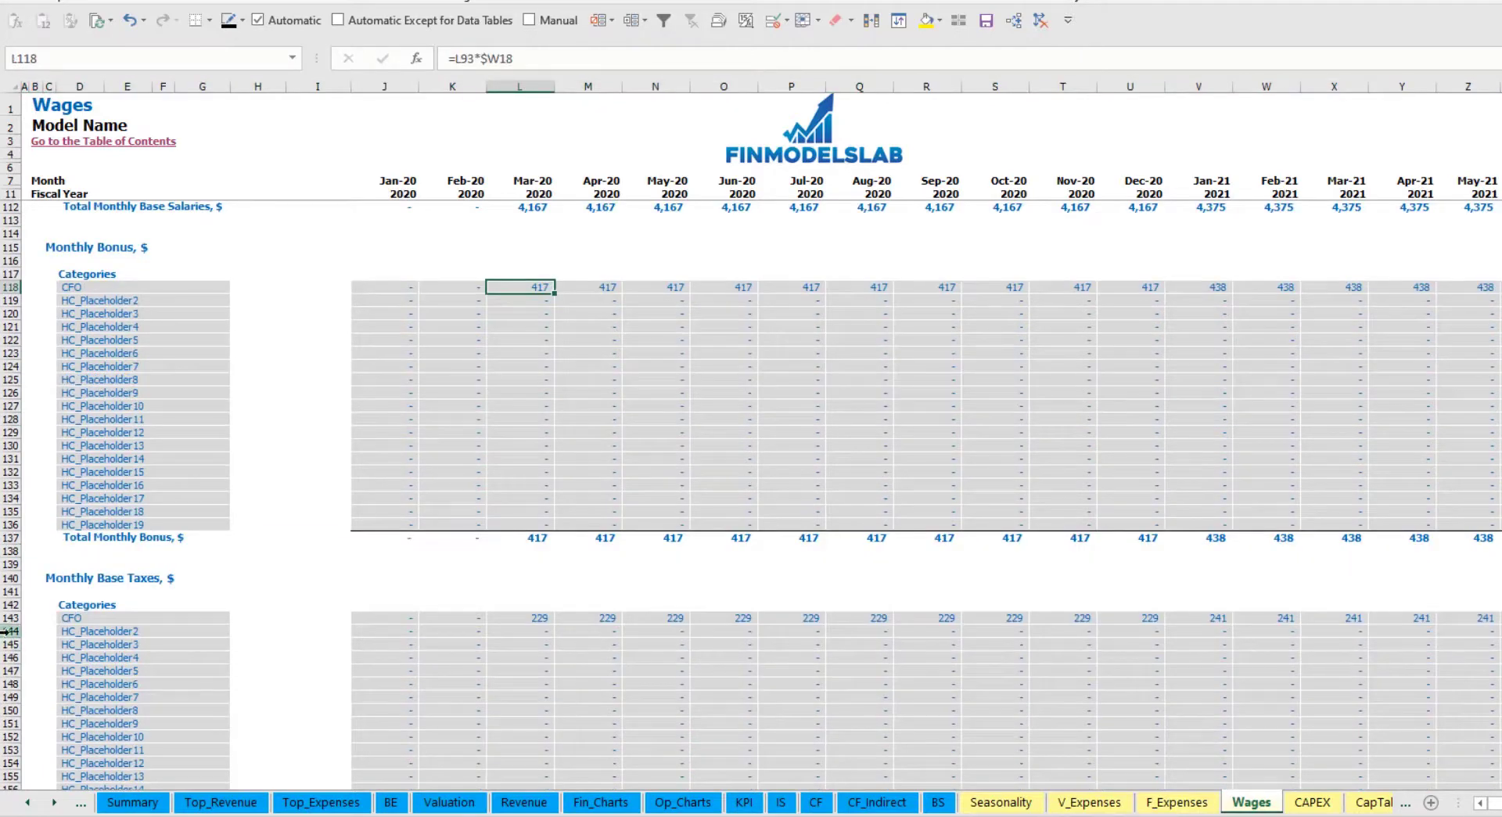
click(10, 618)
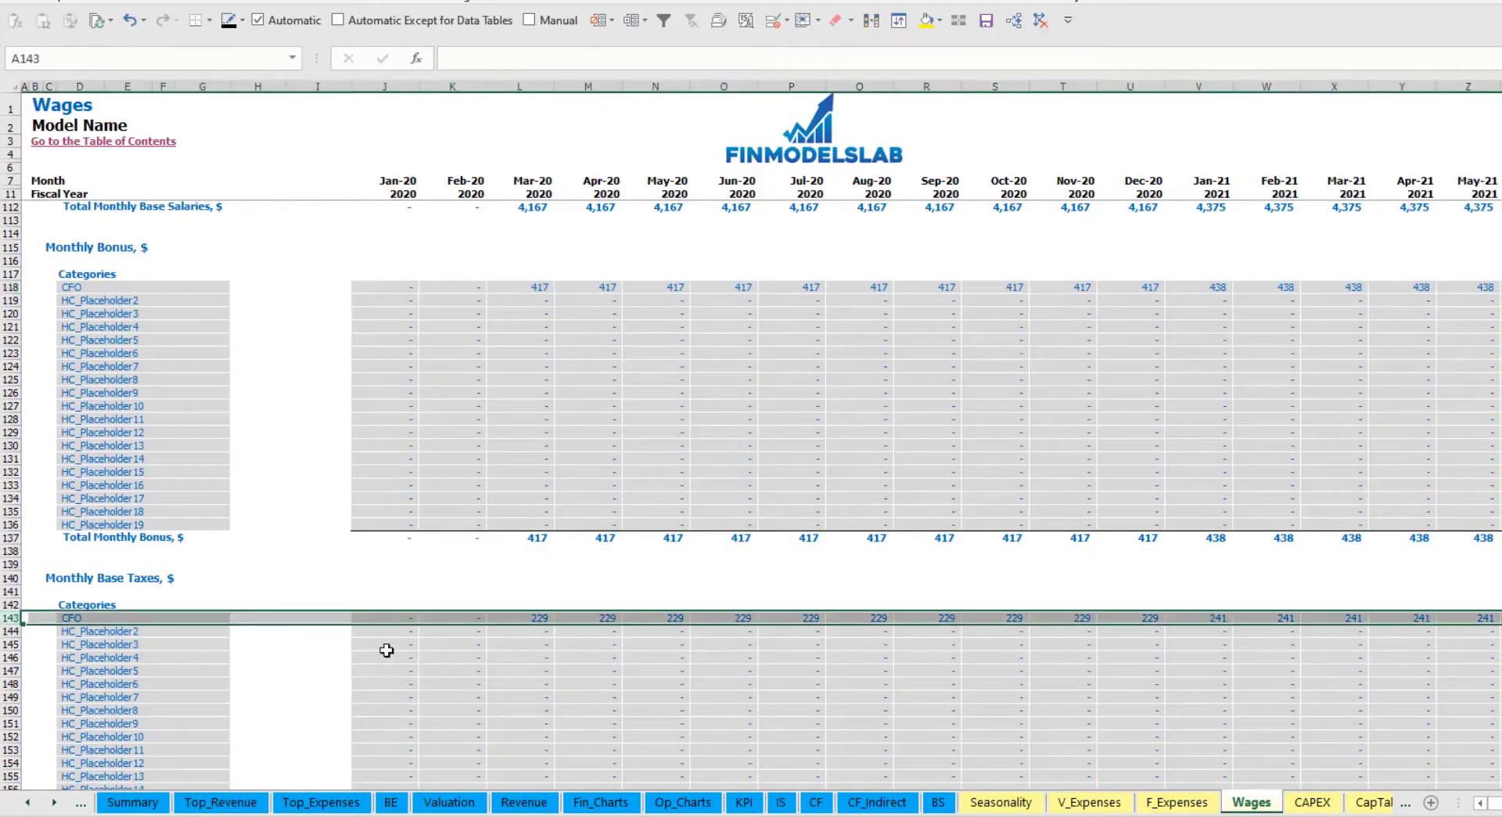
Step: Rename the second staff category in the wage assumptions, HC_Placeholder2, as Admin HC
scroll(639, 588, up, 20)
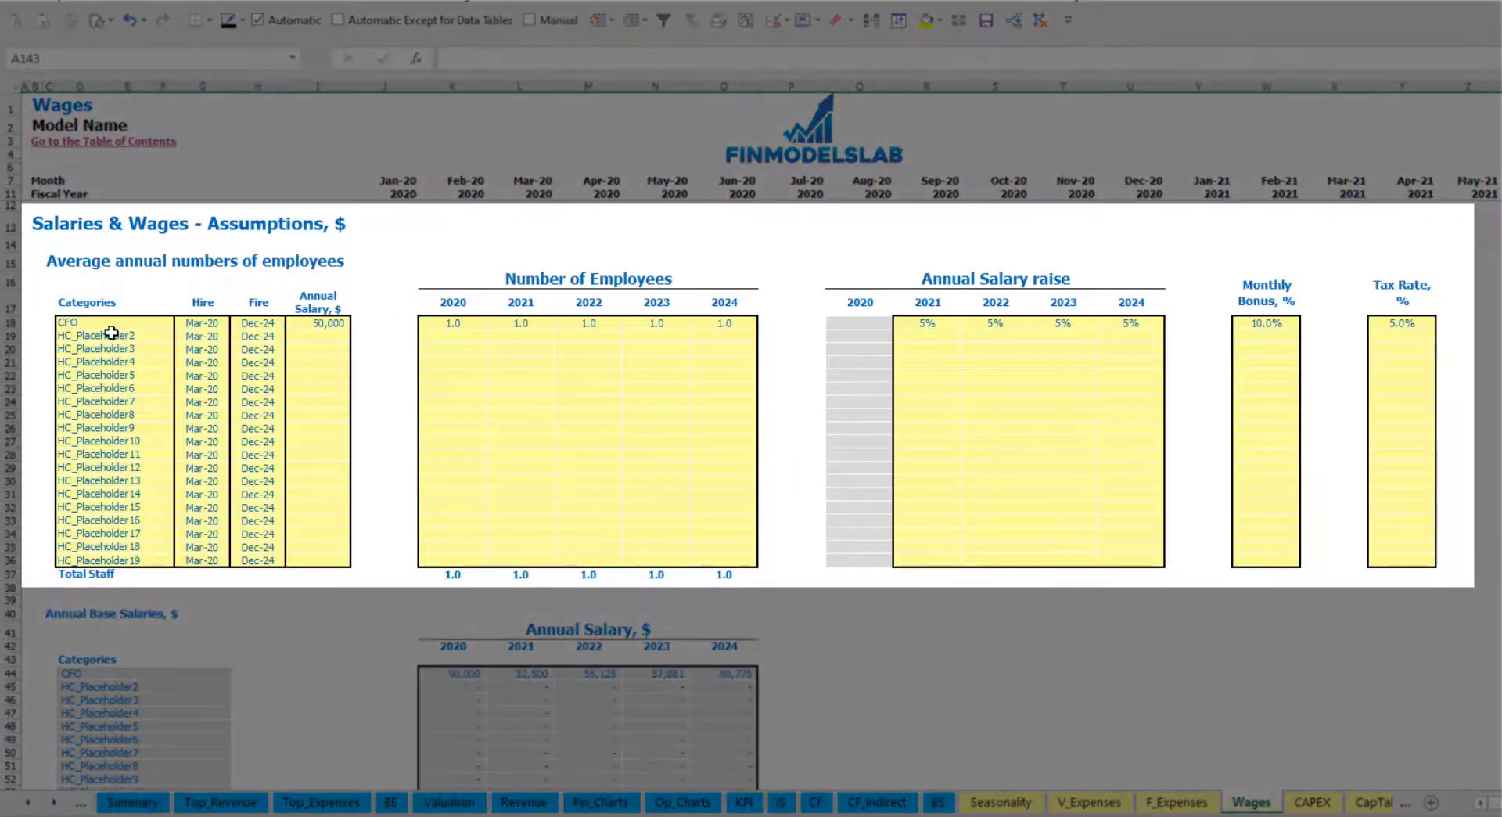
click(109, 335)
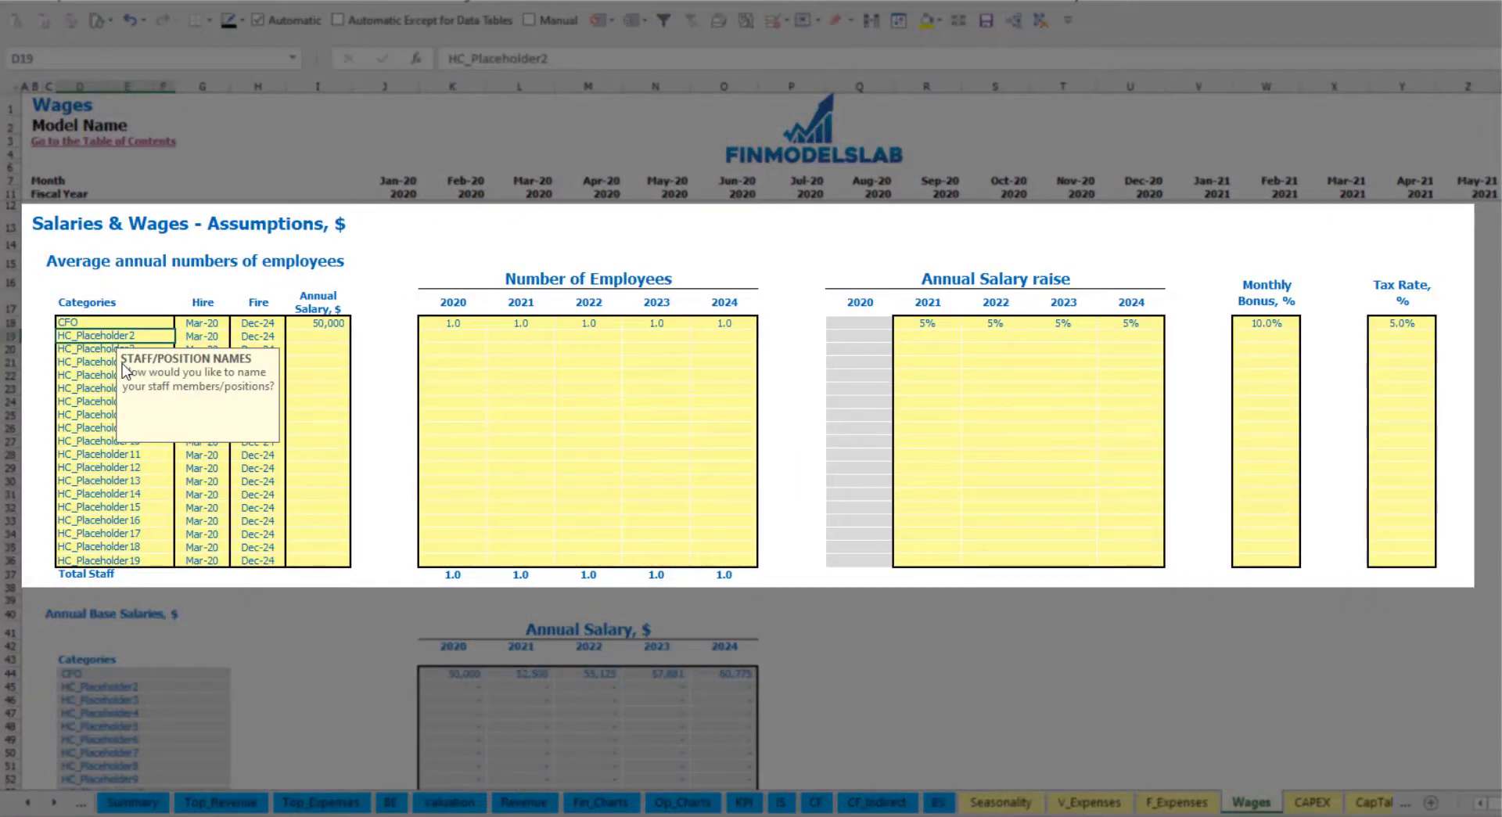
text(Admin)
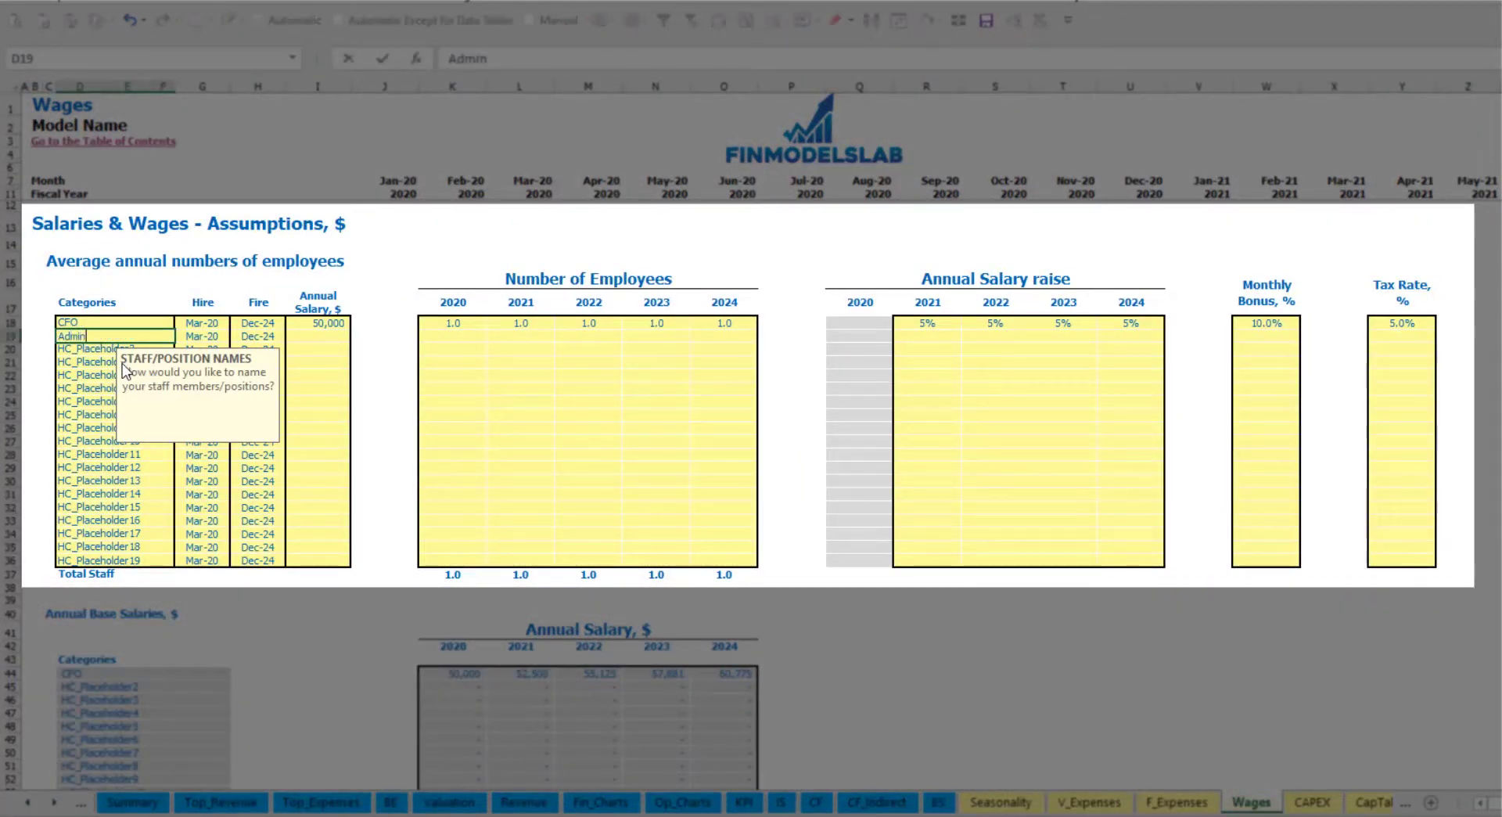
text( HC)
key(Return)
Step: Set Admin HC's hire date to Apr-20 and the annual salary to 30,000
click(213, 336)
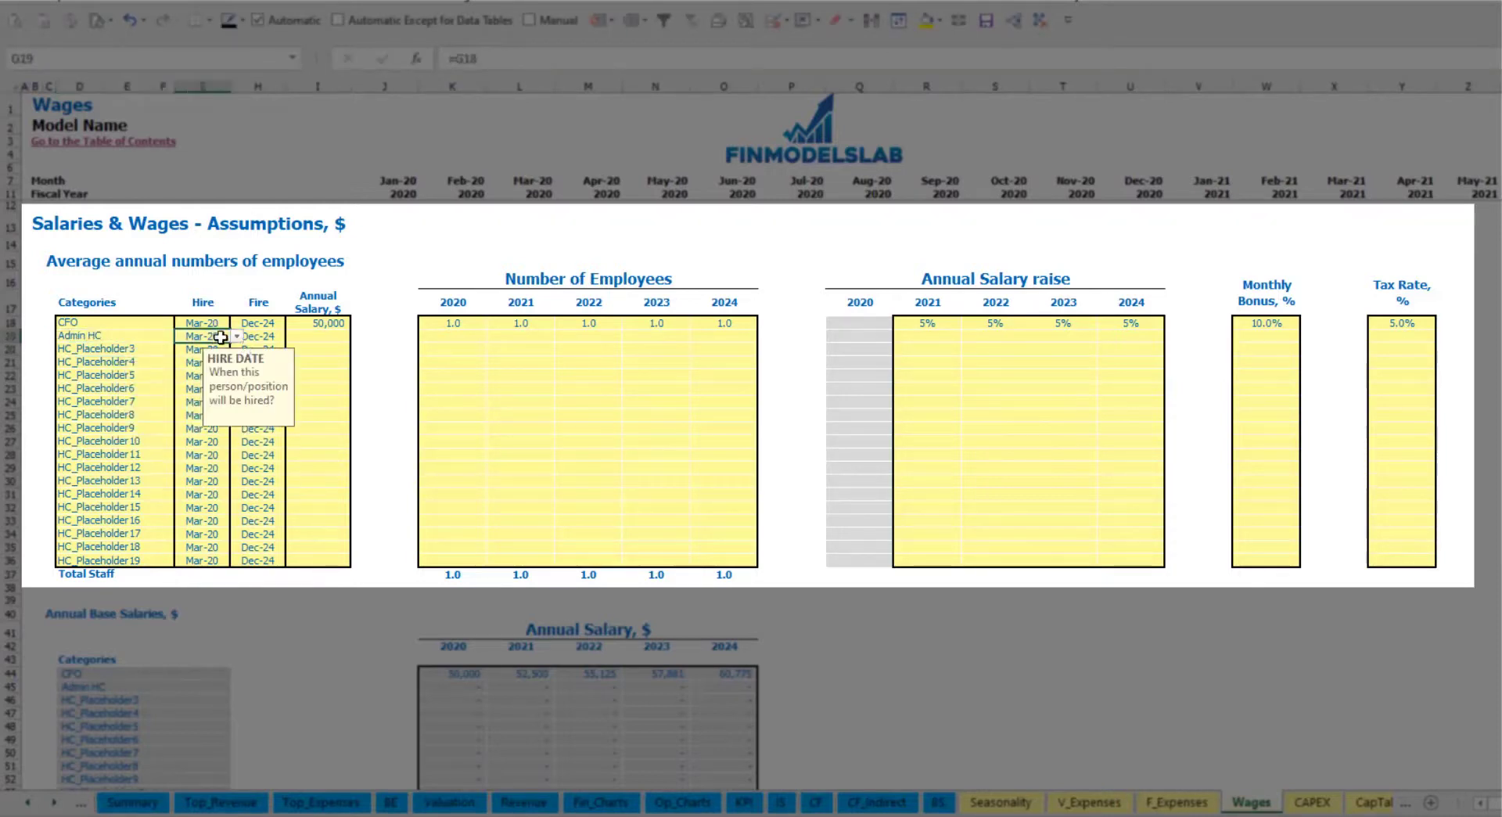
click(236, 336)
click(200, 362)
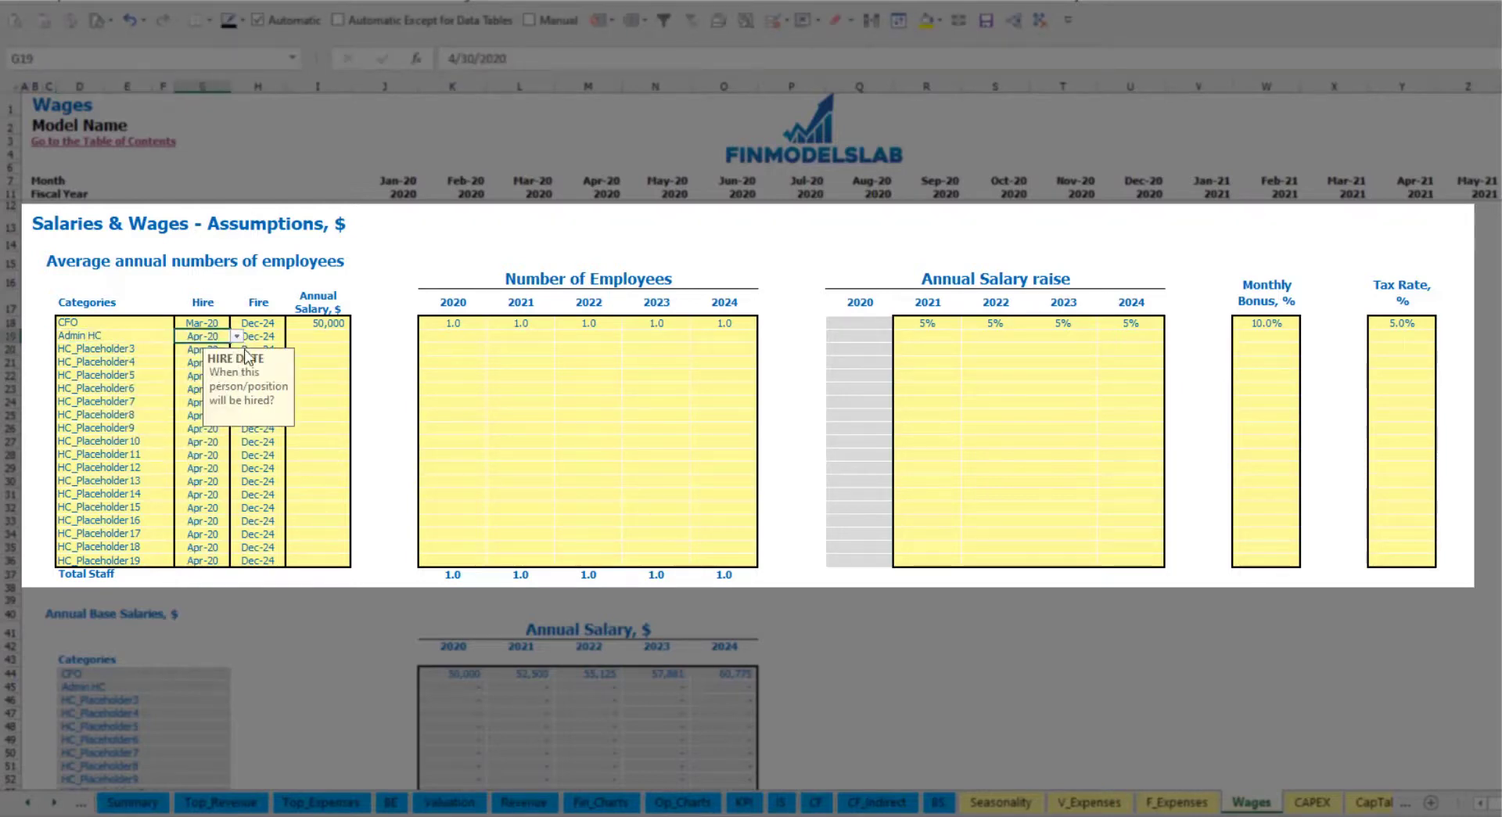
click(273, 338)
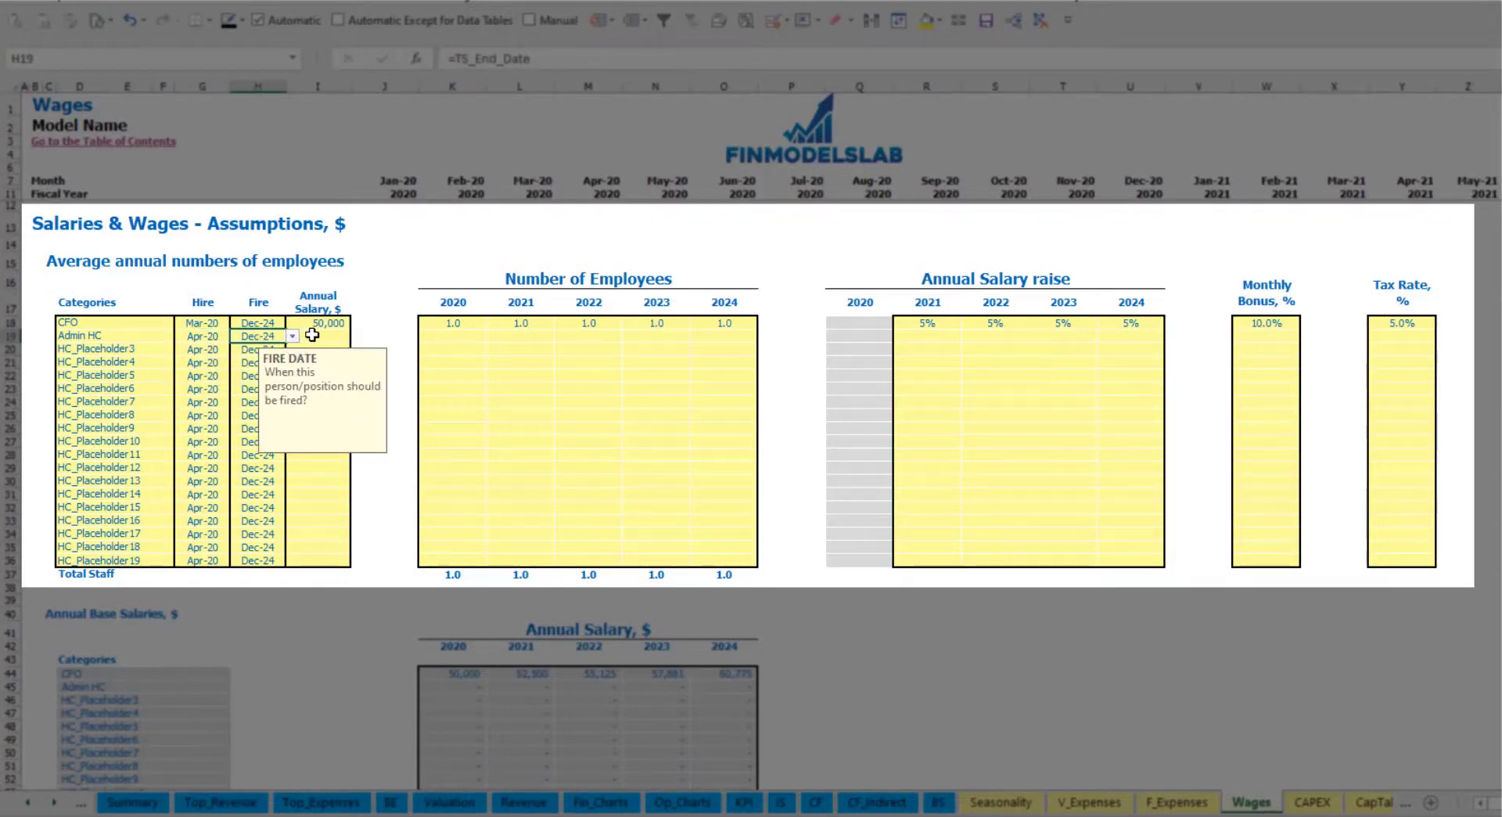
click(314, 335)
text(3000)
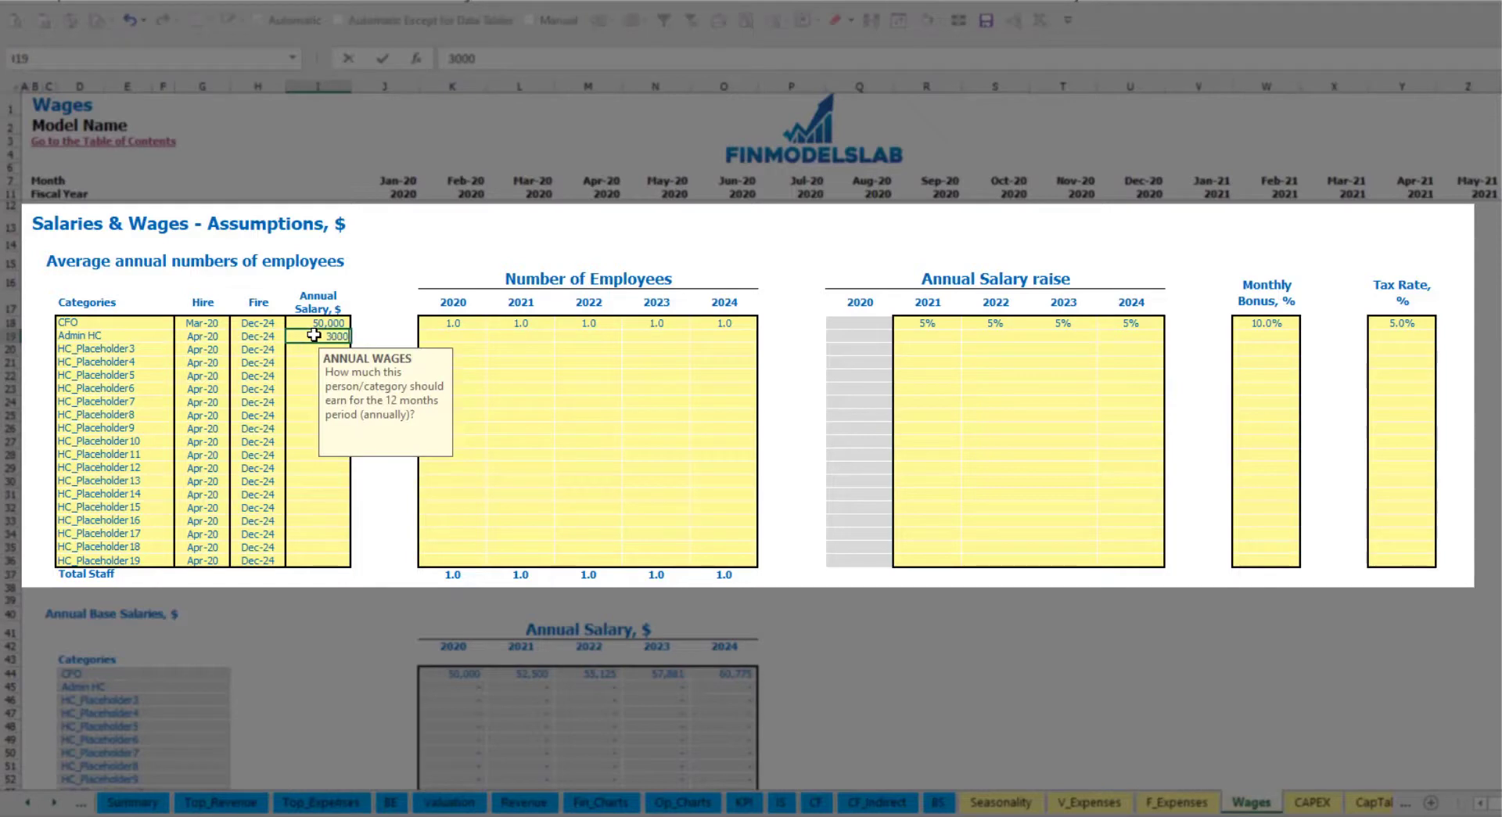
Step: Enter Admin HC's number of employees as 2, 4, 6, 8 and 10 for 2020 through 2024
click(466, 335)
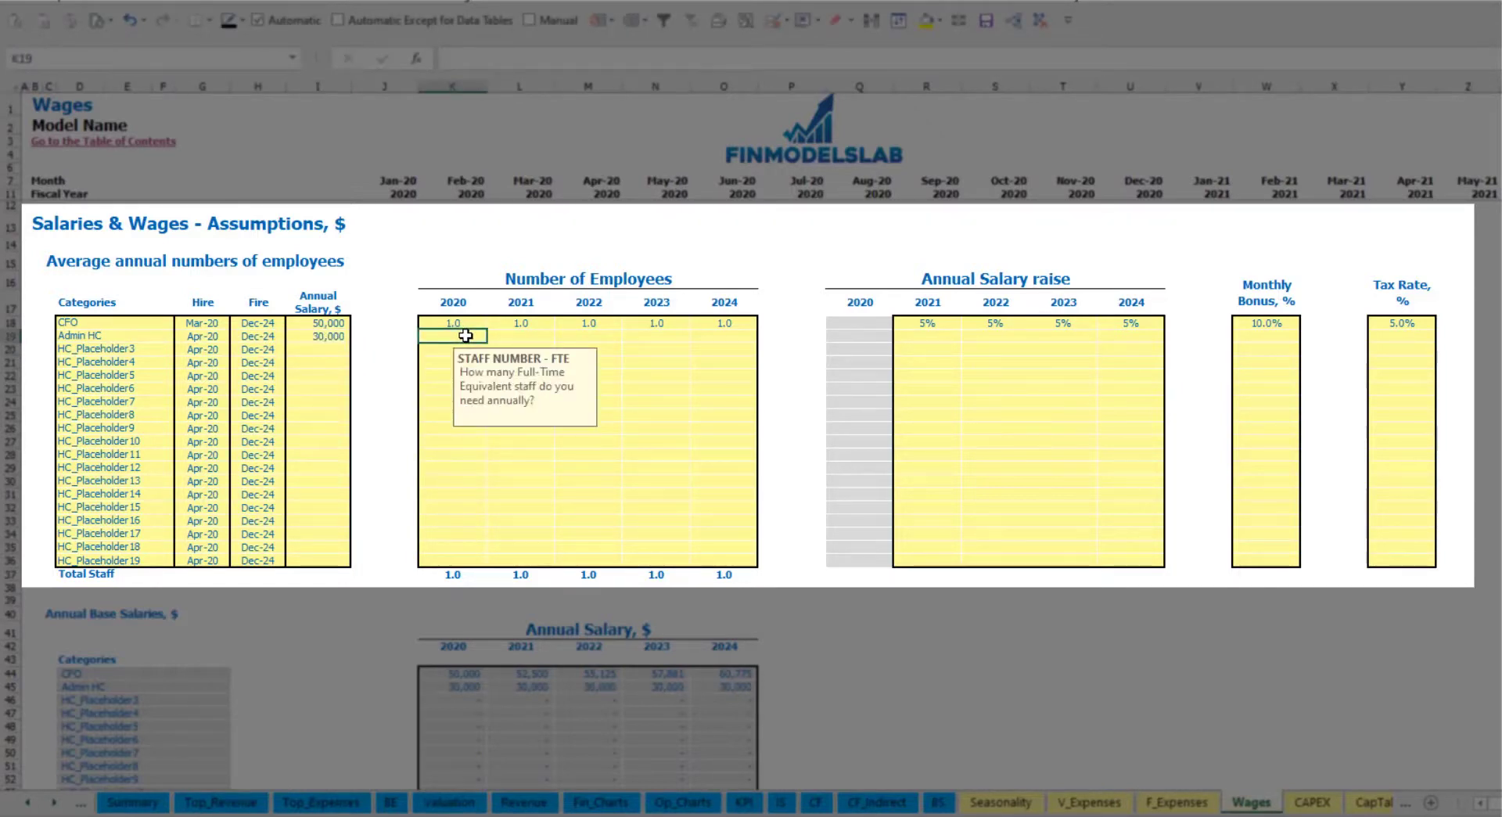
key(Tab)
text(4)
key(Tab)
text(6)
key(Tab)
text(8)
key(Tab)
key(Tab)
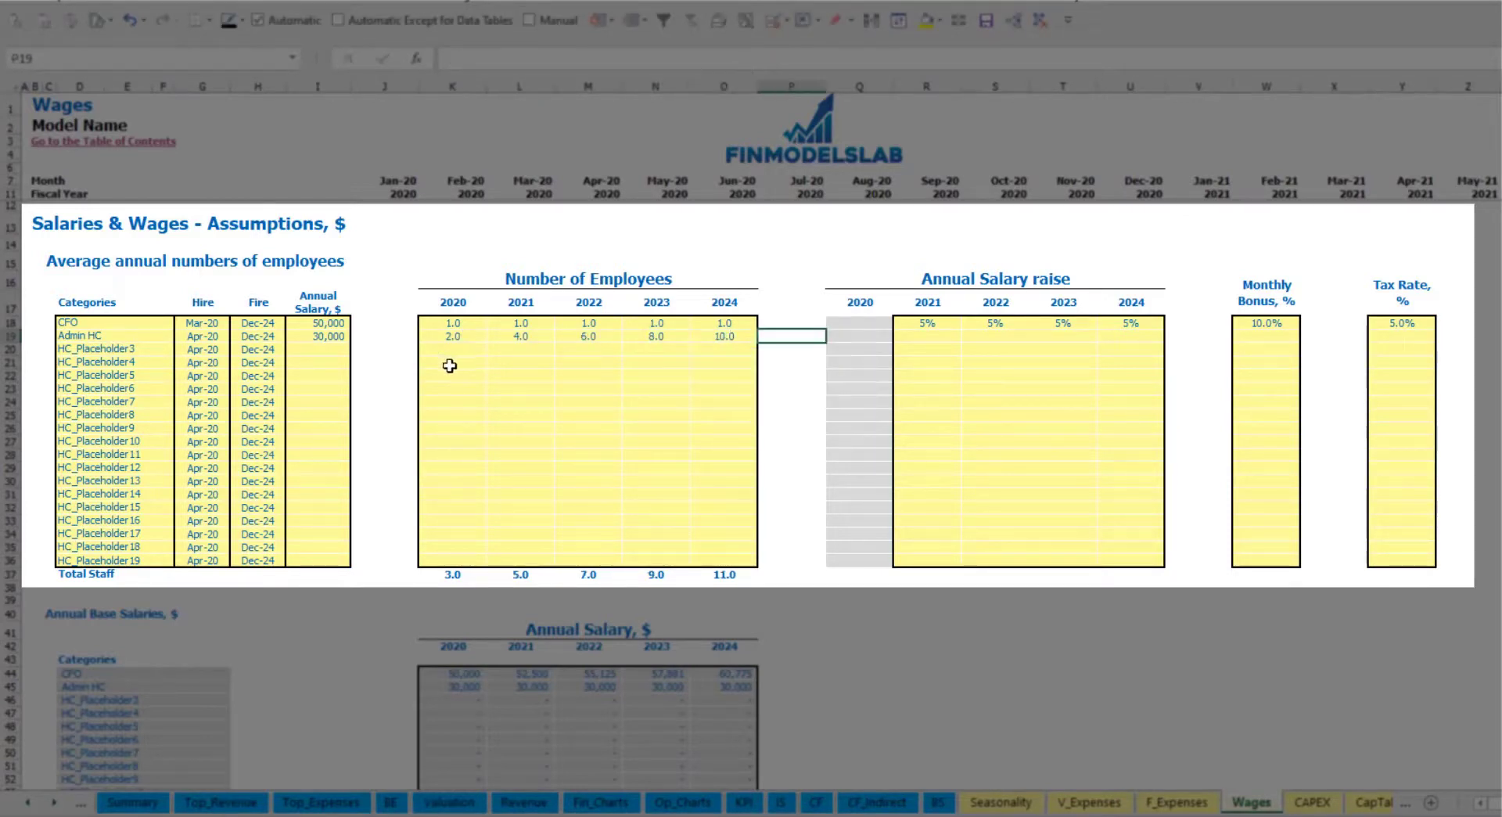
Step: Set Admin HC's annual salary raise to 3% for 2021 and copy it to 2022 through 2024
click(924, 336)
text(5%)
key(ctrl+Return)
key(ctrl+c)
key(Right)
key(shift+Right)
key(shift+Right)
key(ctrl+v)
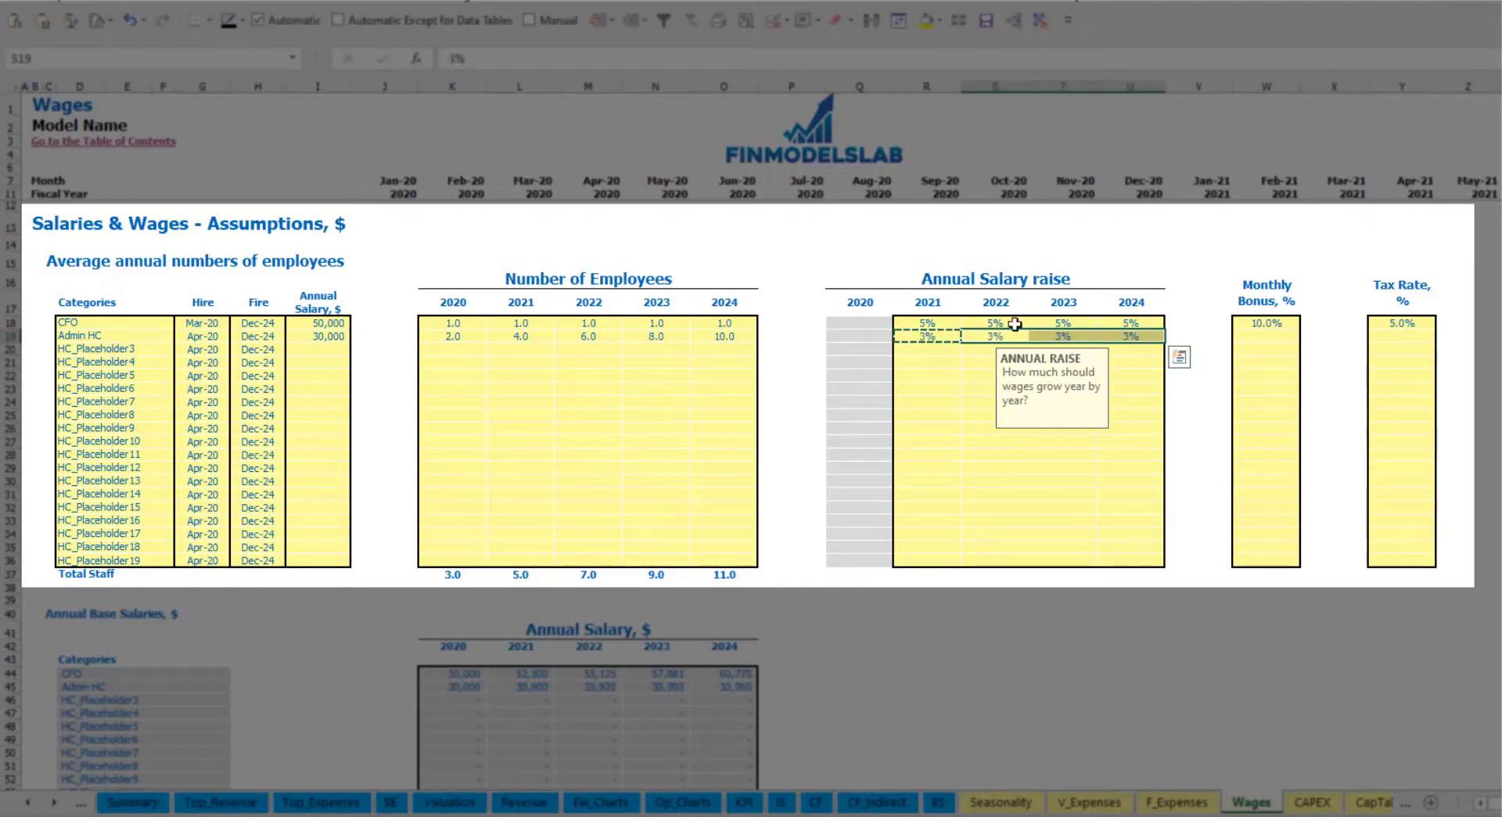
Step: Set Admin HC's monthly bonus to 5% and the tax rate to 5%
click(1287, 342)
text(5%)
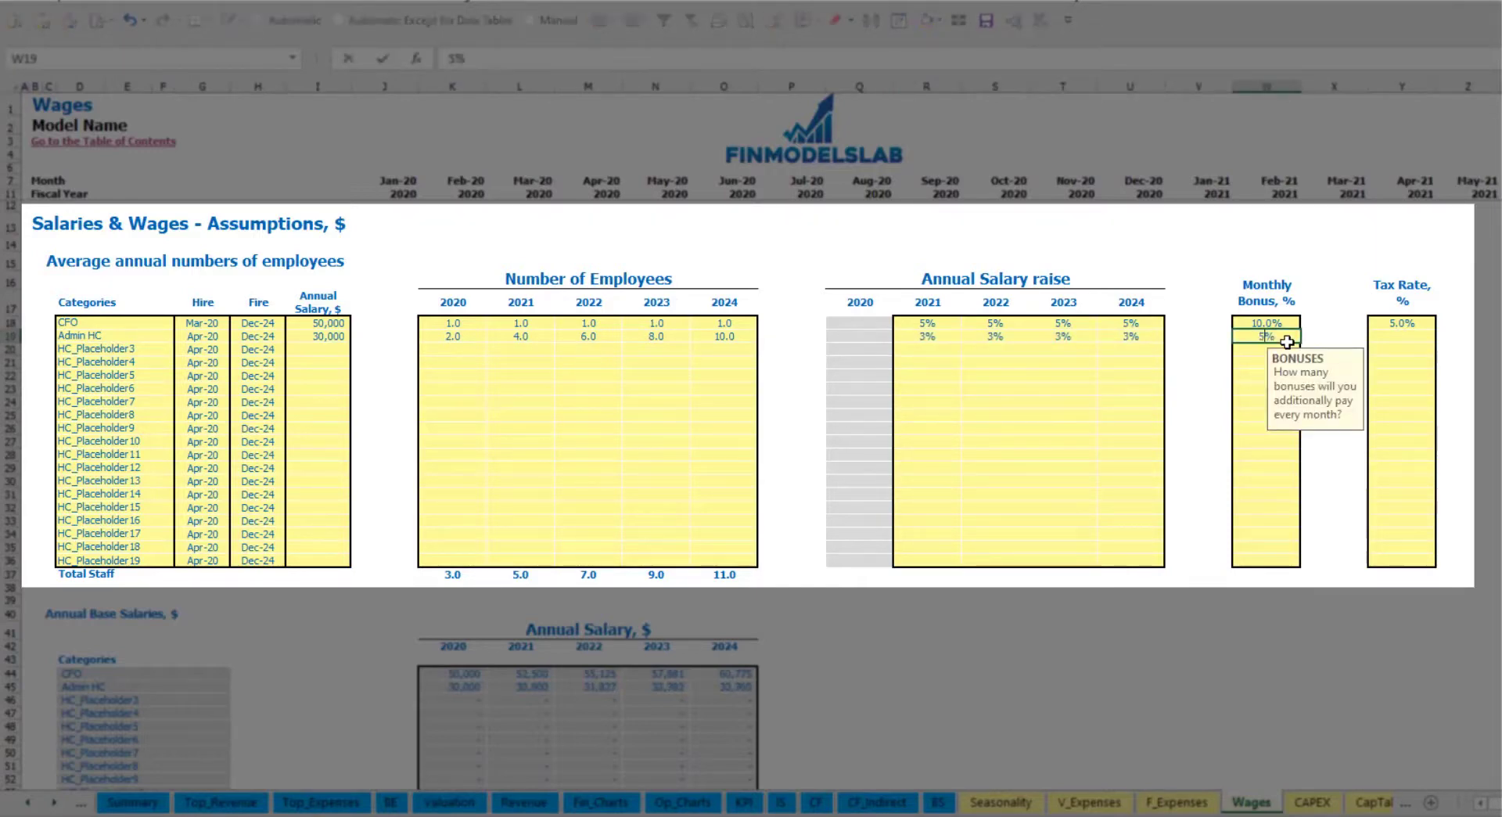
key(Right)
key(Right)
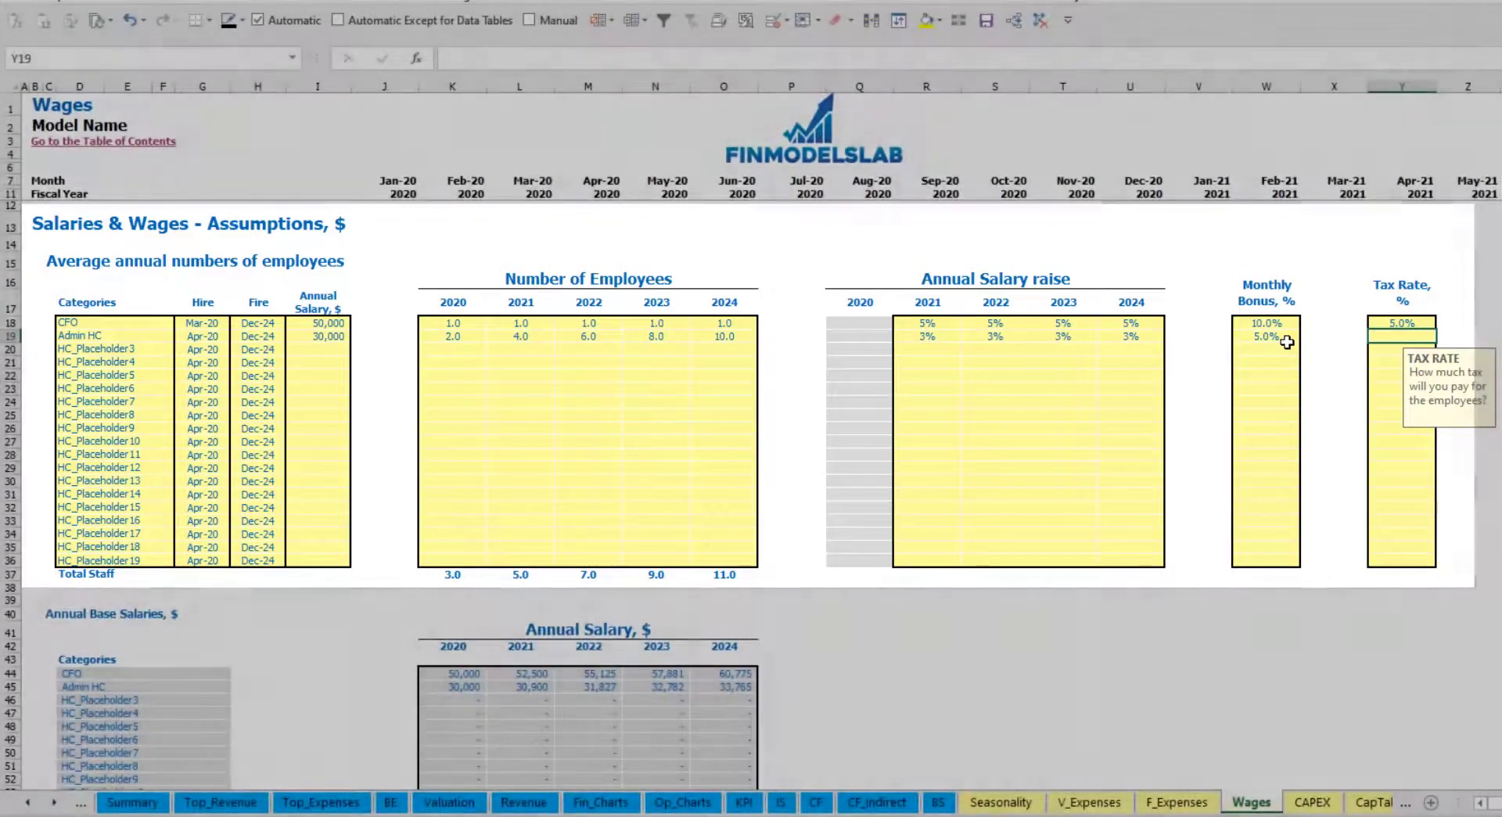
text(5%)
key(Return)
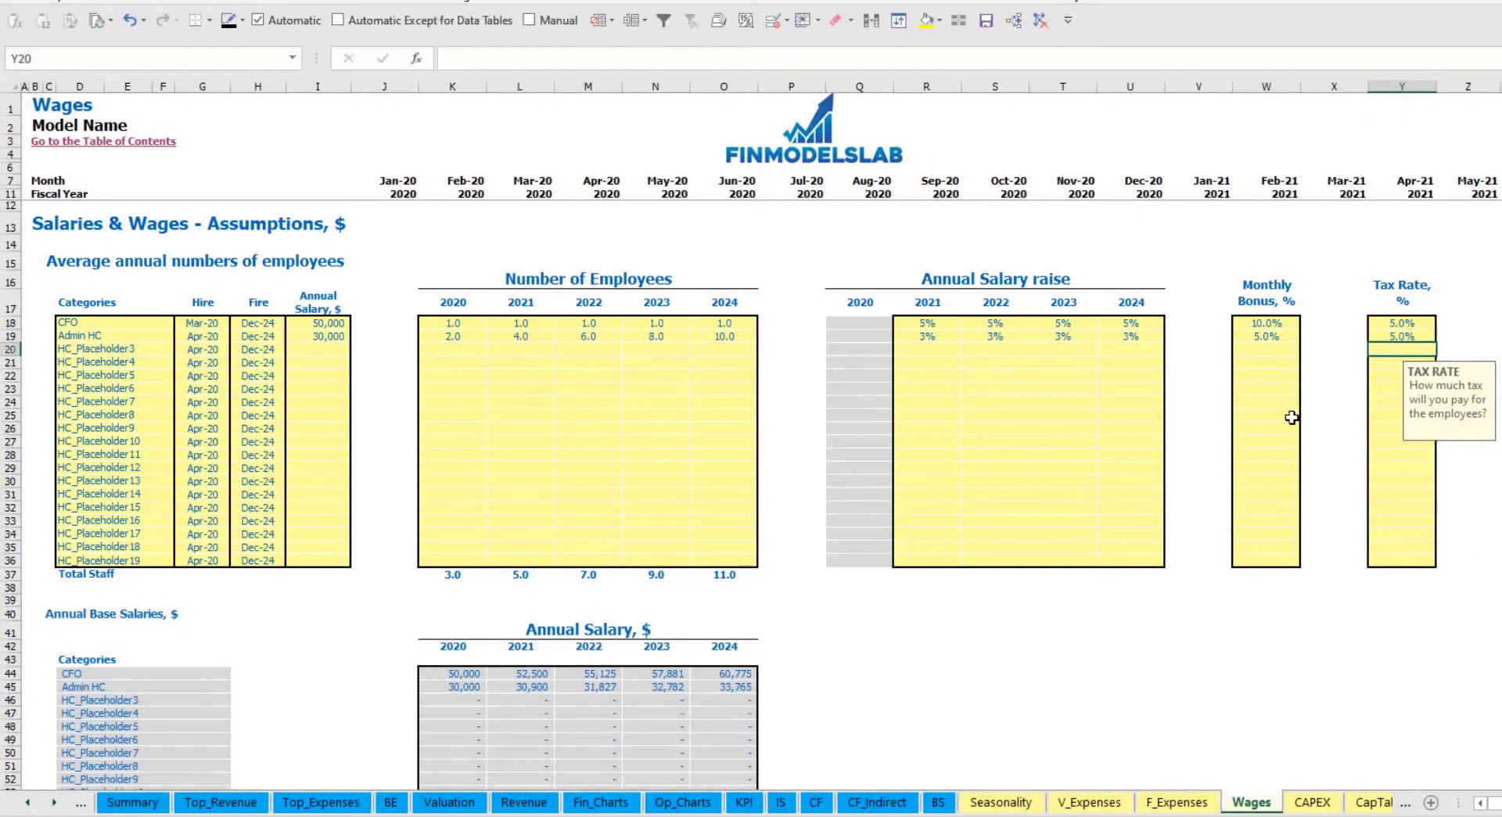
Step: Examine the Admin HC row in the monthly Total Staff Numbers table from Apr-20 through 2024
scroll(575, 486, down, 13)
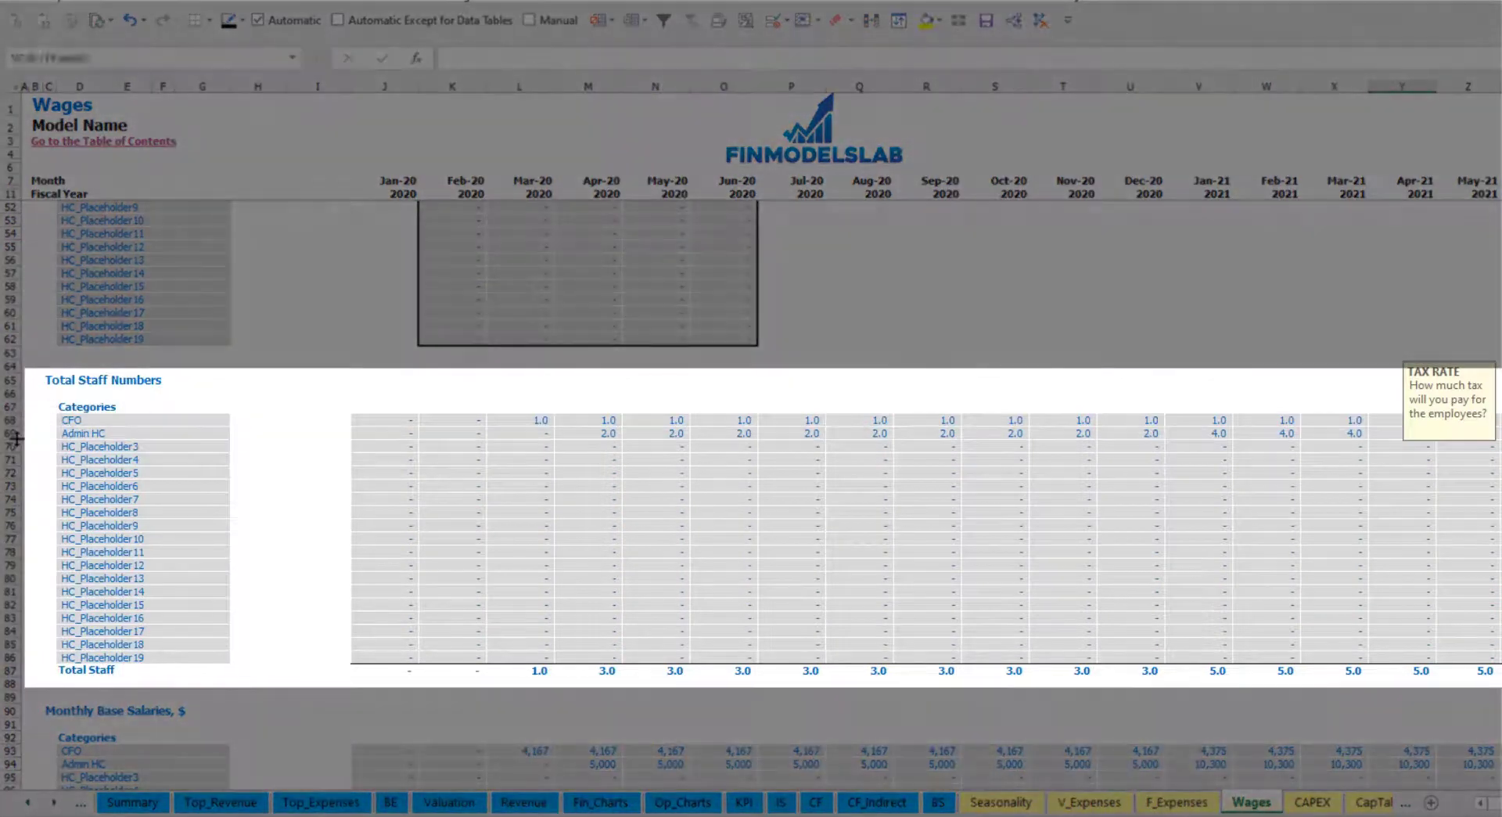
click(15, 433)
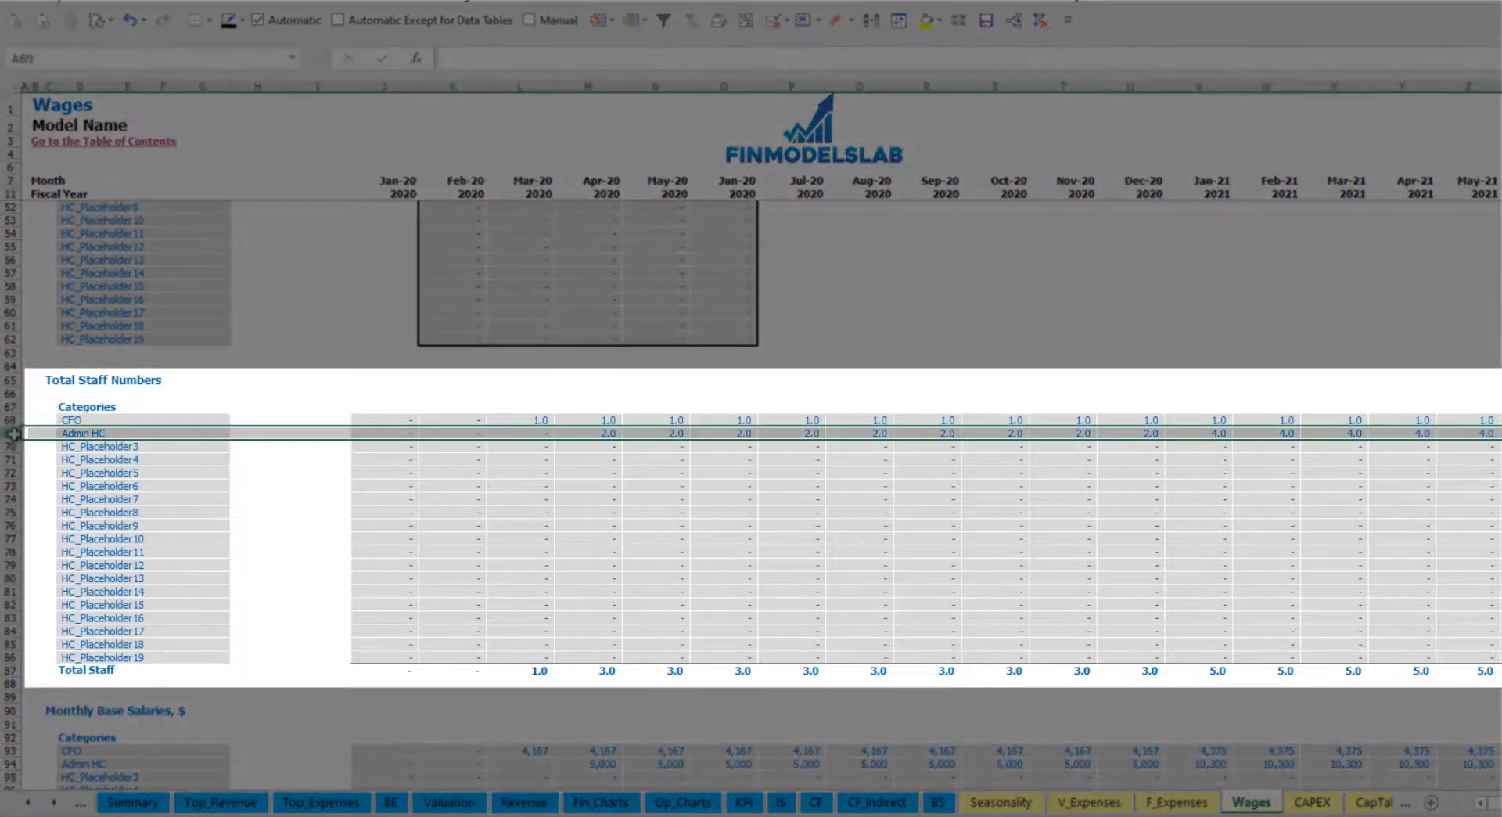
click(606, 432)
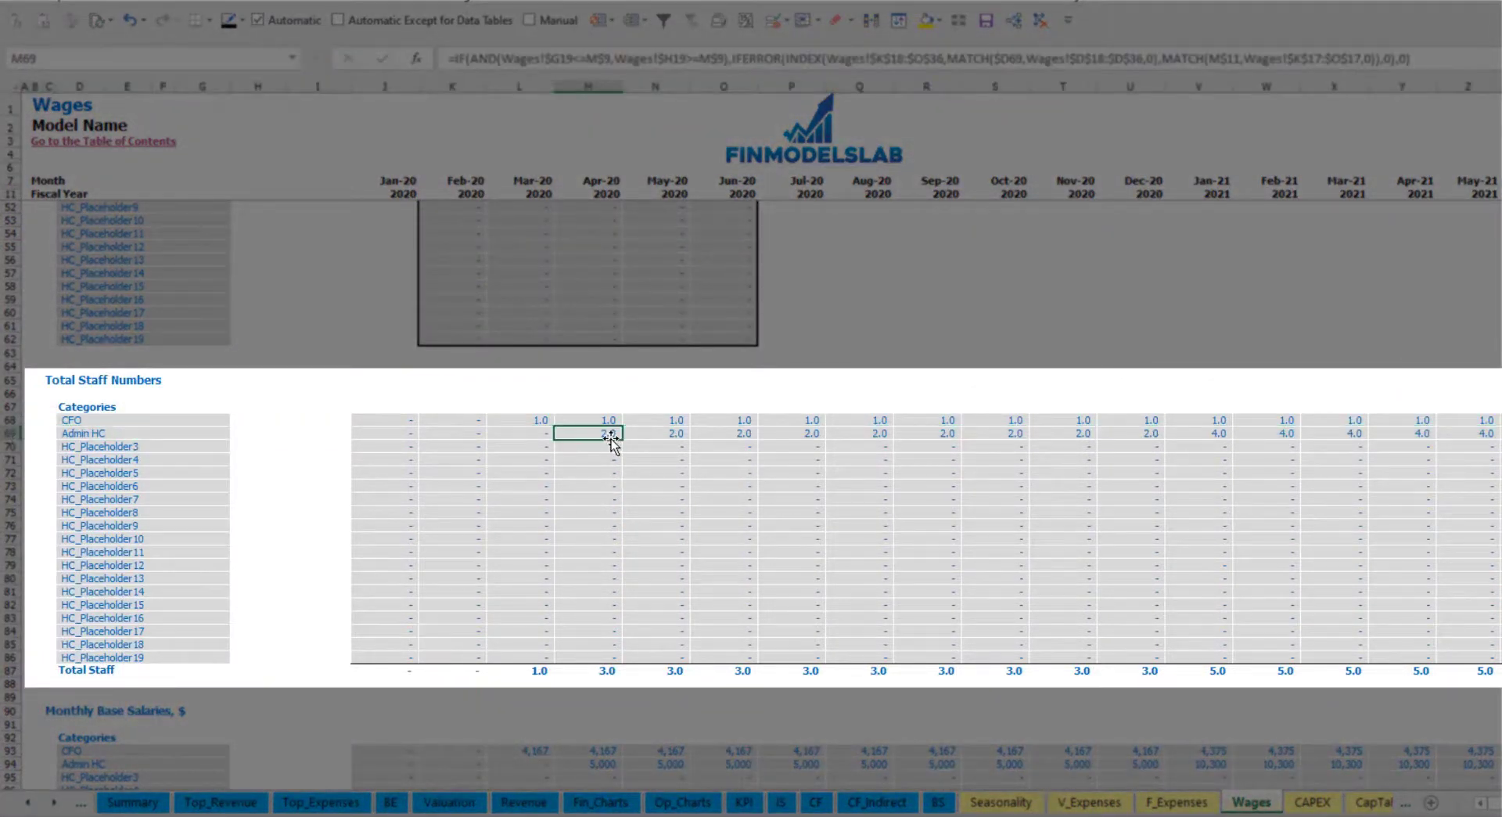
drag(605, 430, 1144, 430)
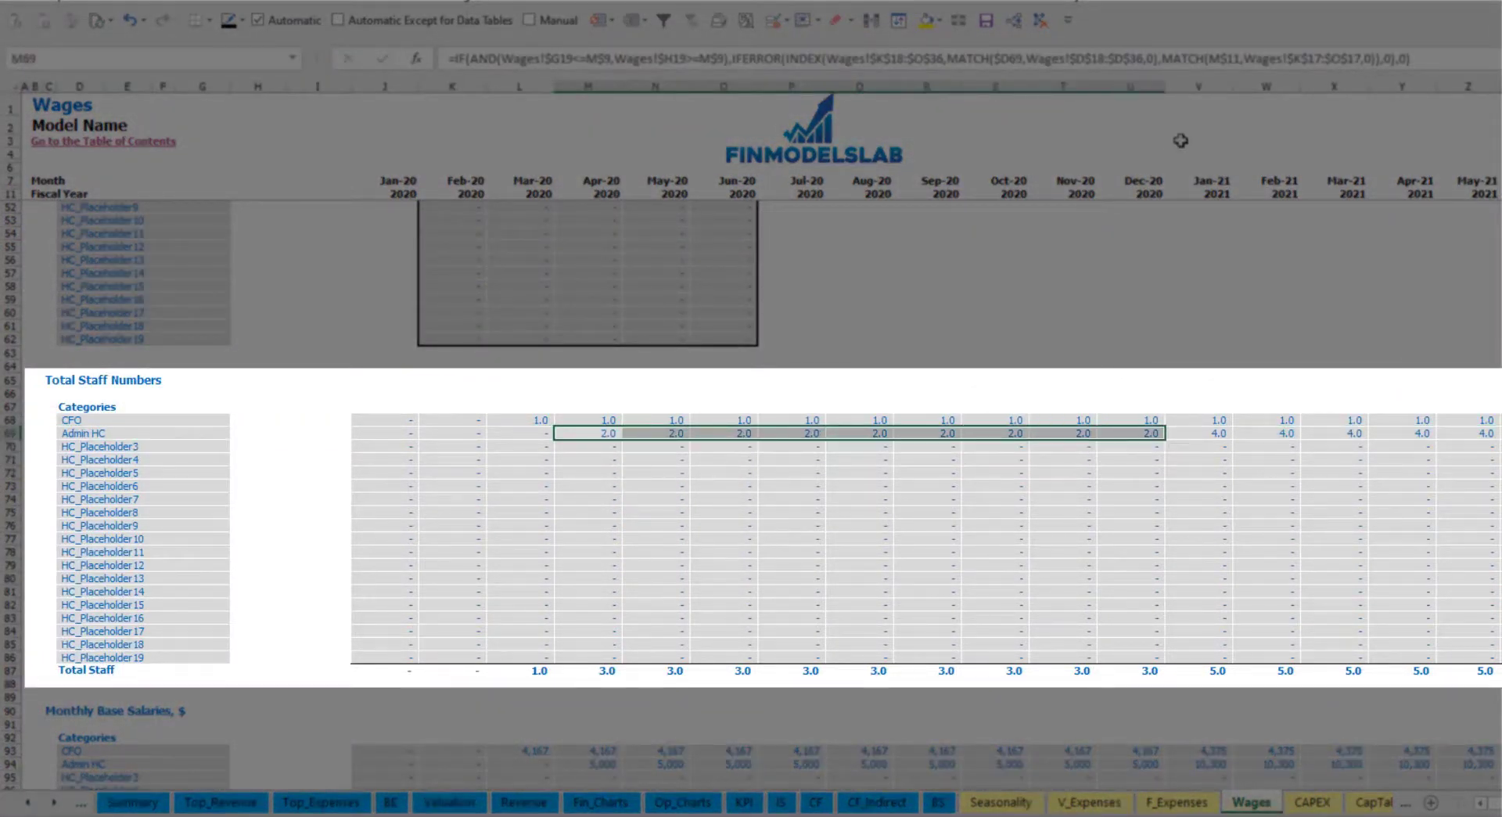
click(1223, 433)
drag(1222, 433, 1498, 432)
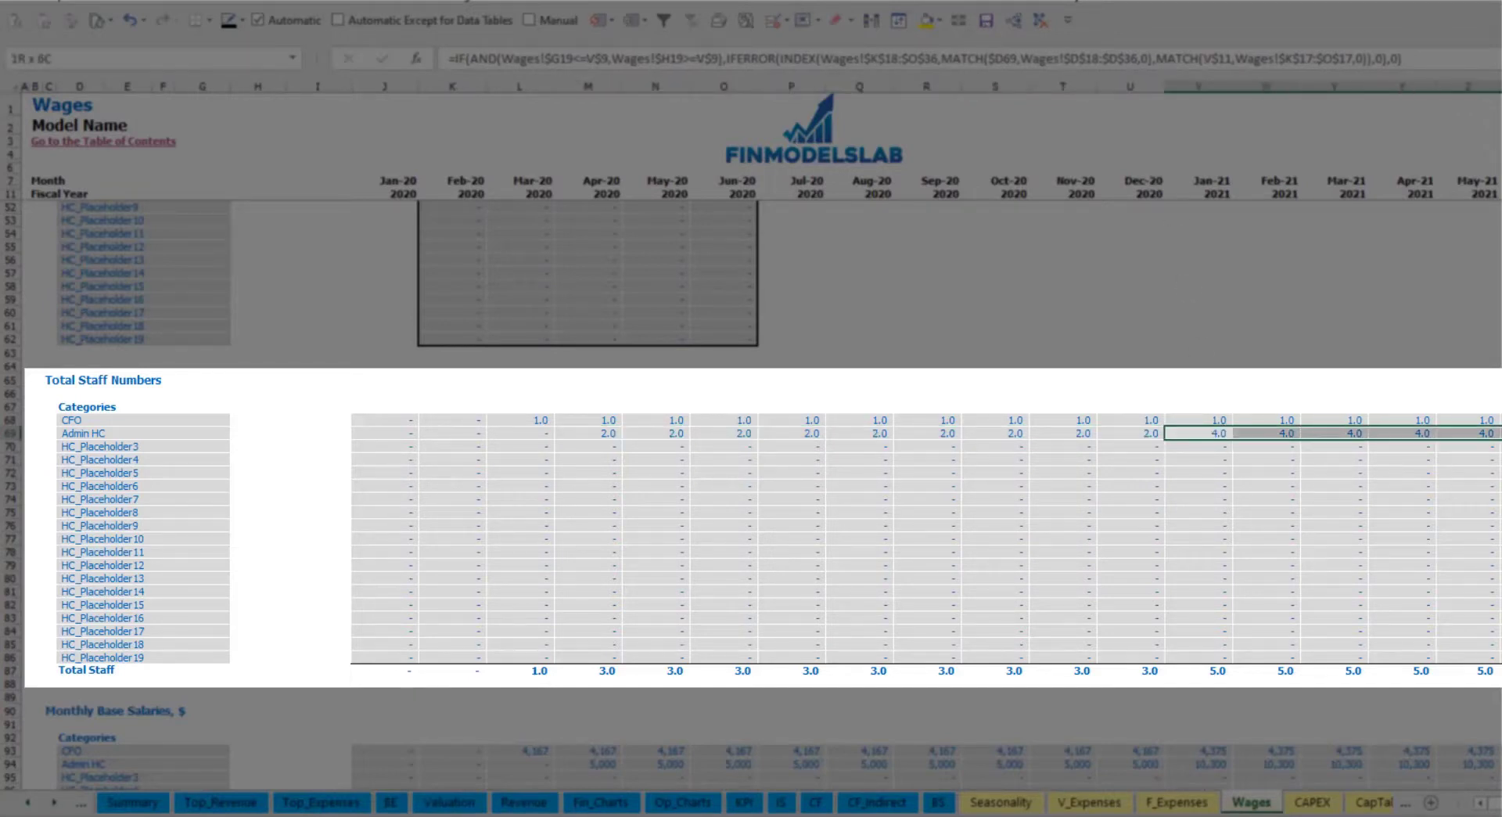
scroll(751, 439, right, 10)
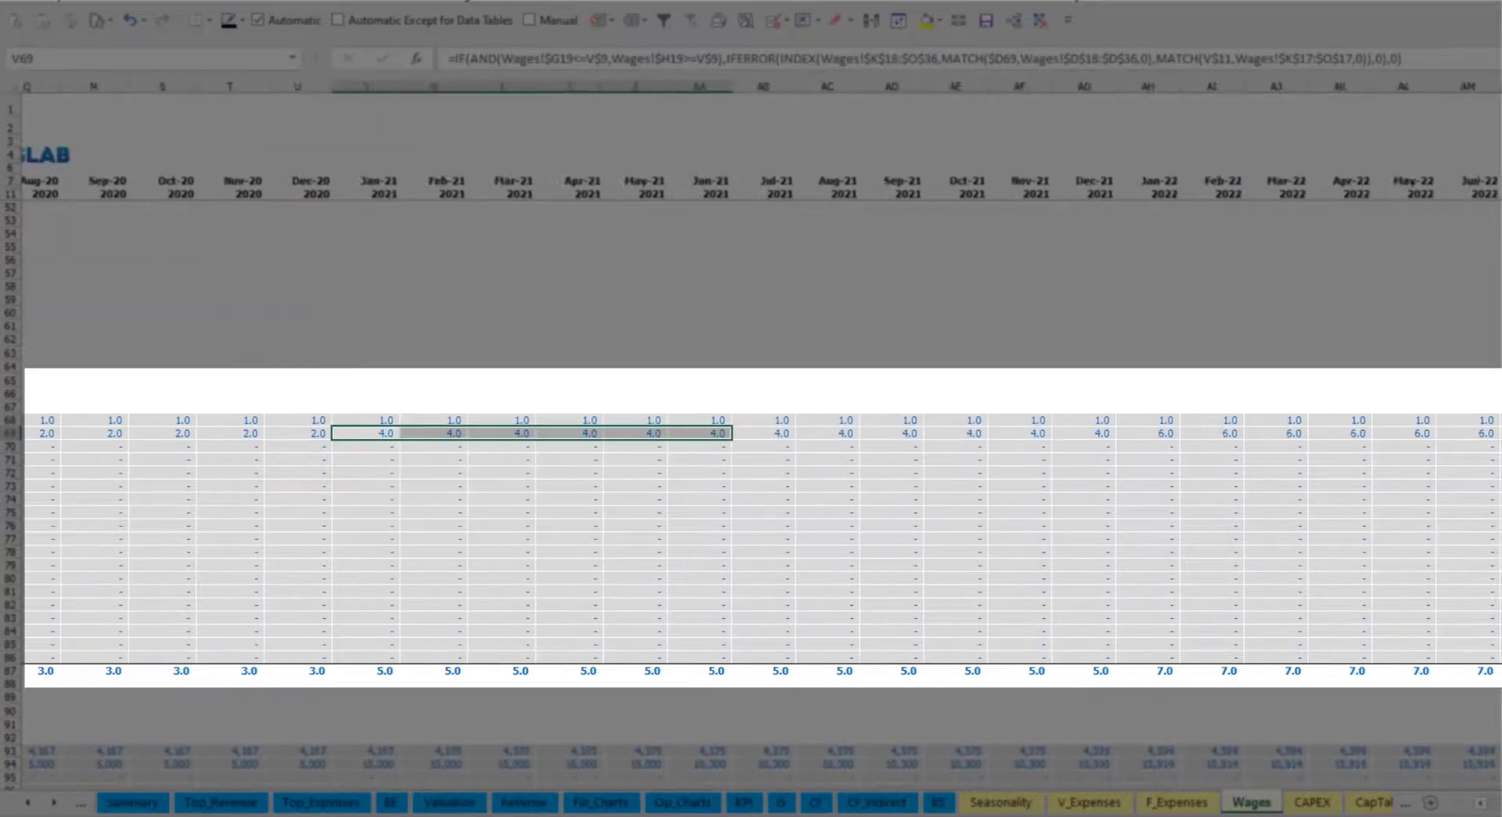
click(1377, 435)
scroll(751, 438, right, 6)
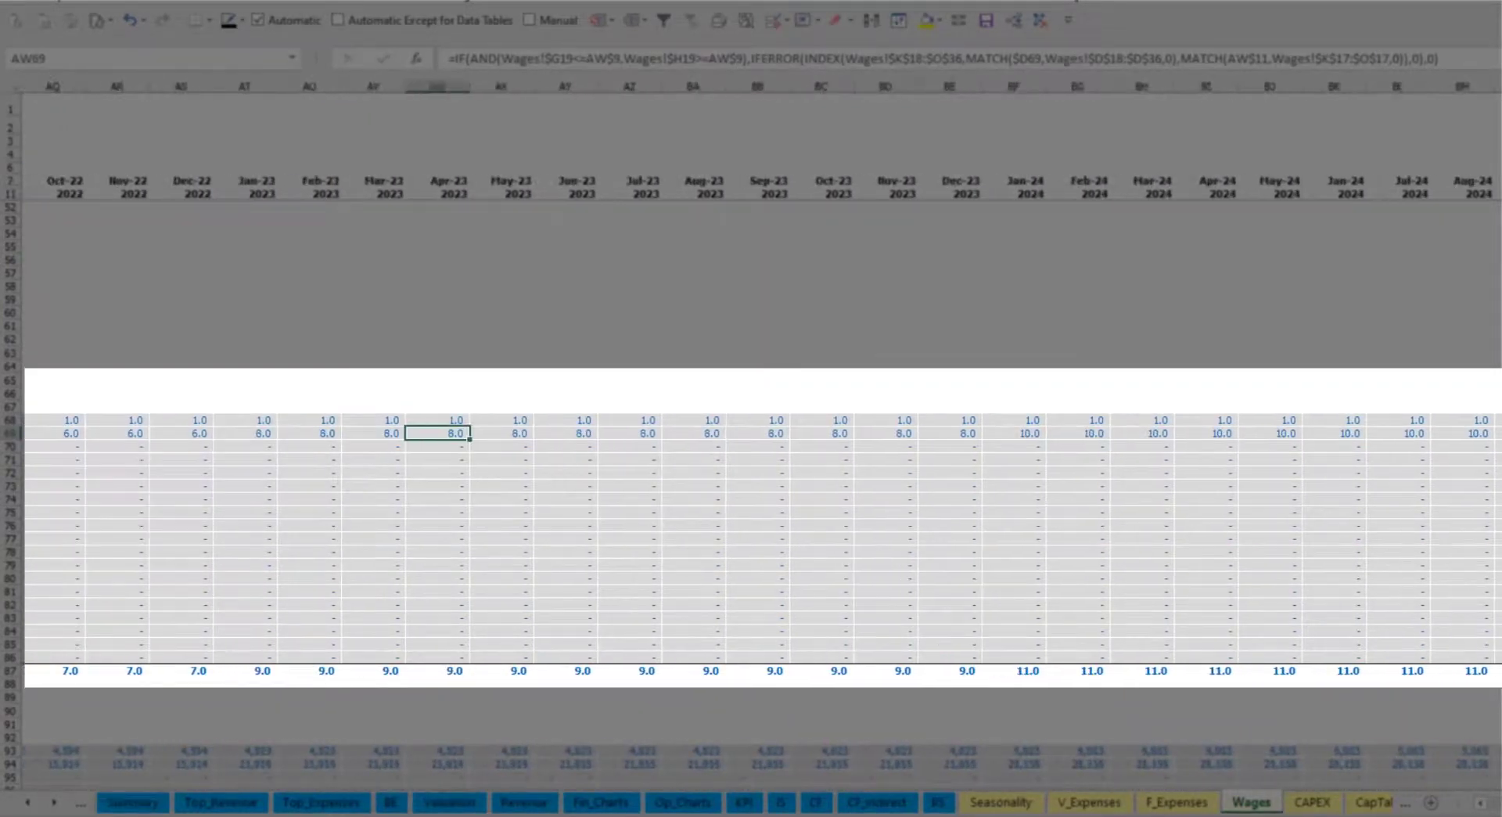
scroll(96, 677, left, 15)
Step: Examine Admin HC's monthly base salaries against its staff numbers, and review the monthly bonus and base tax tables
scroll(97, 678, down, 3)
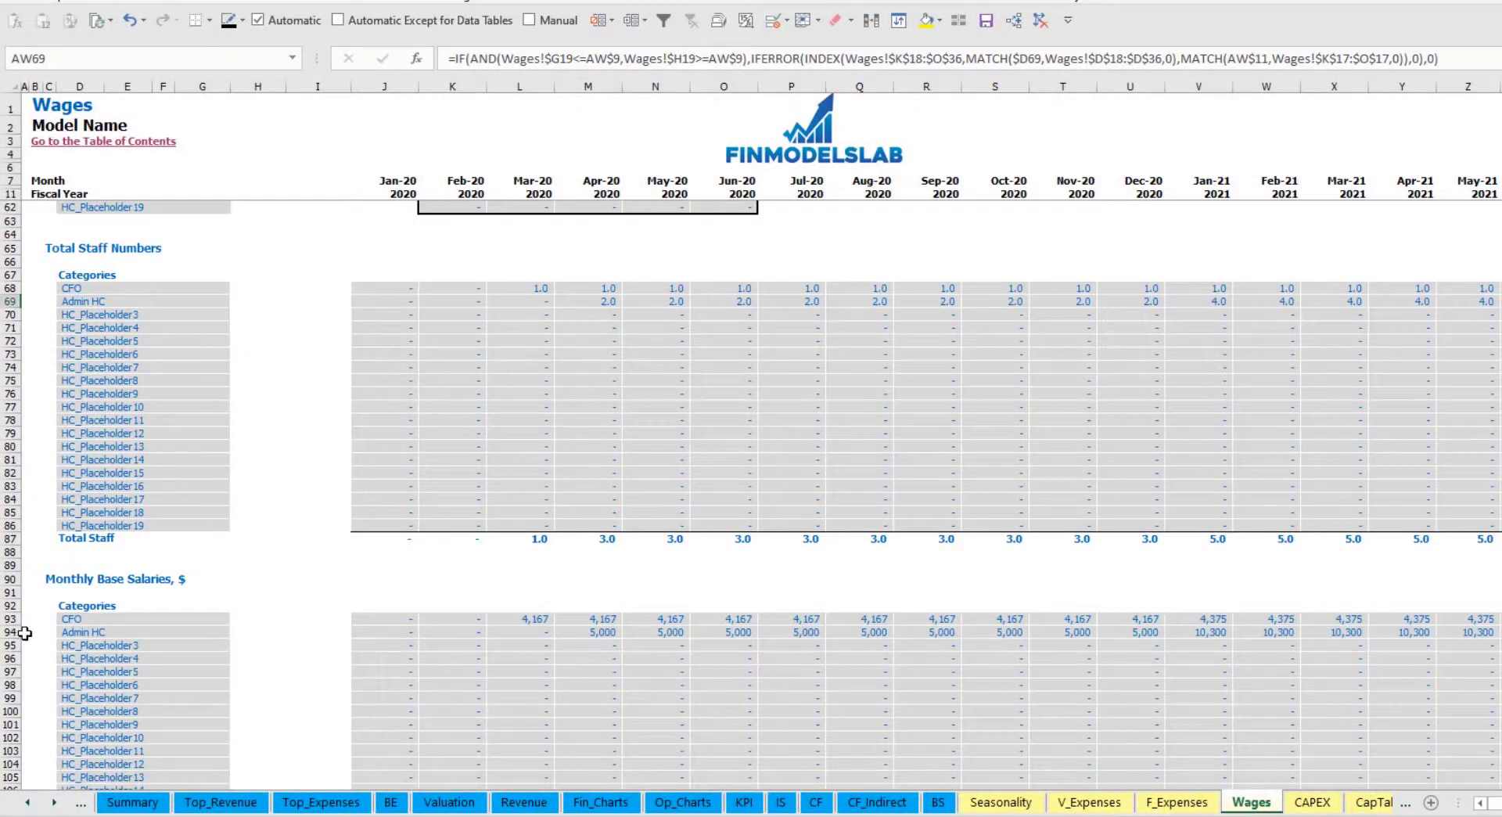
click(14, 632)
click(590, 631)
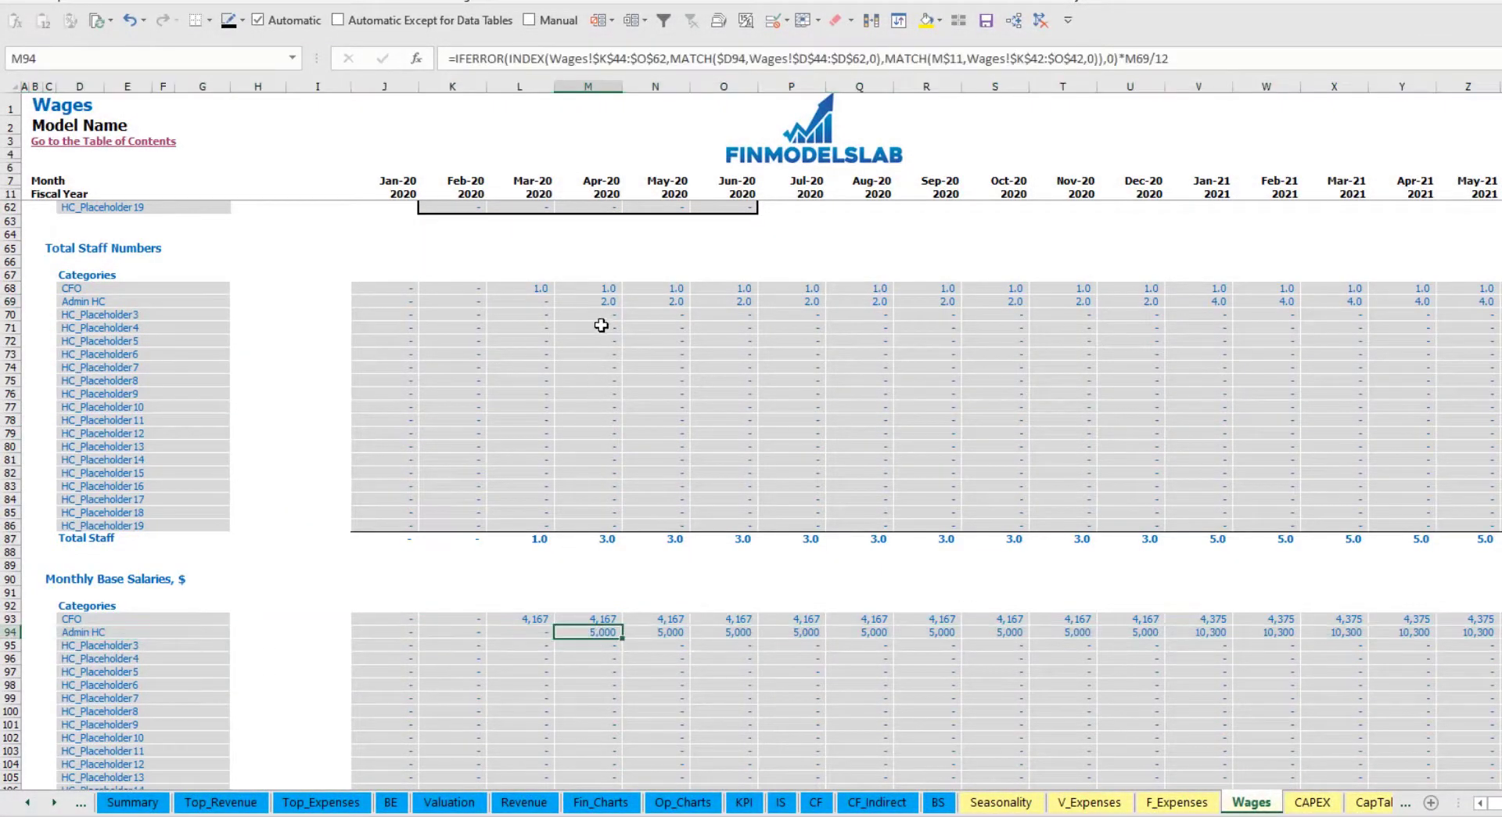
key(ctrl+[)
click(1468, 304)
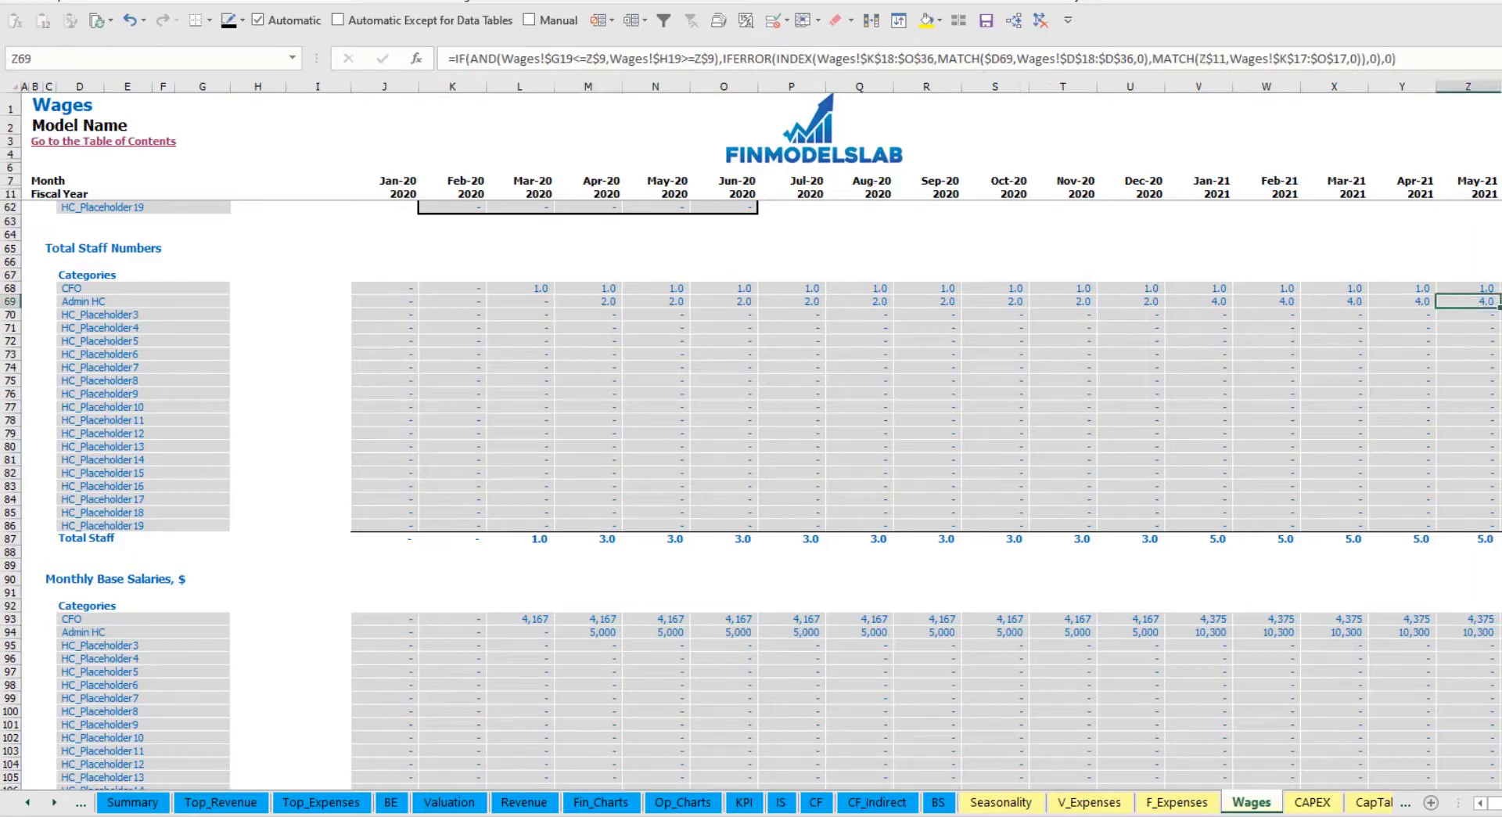
click(1490, 632)
scroll(1198, 674, down, 10)
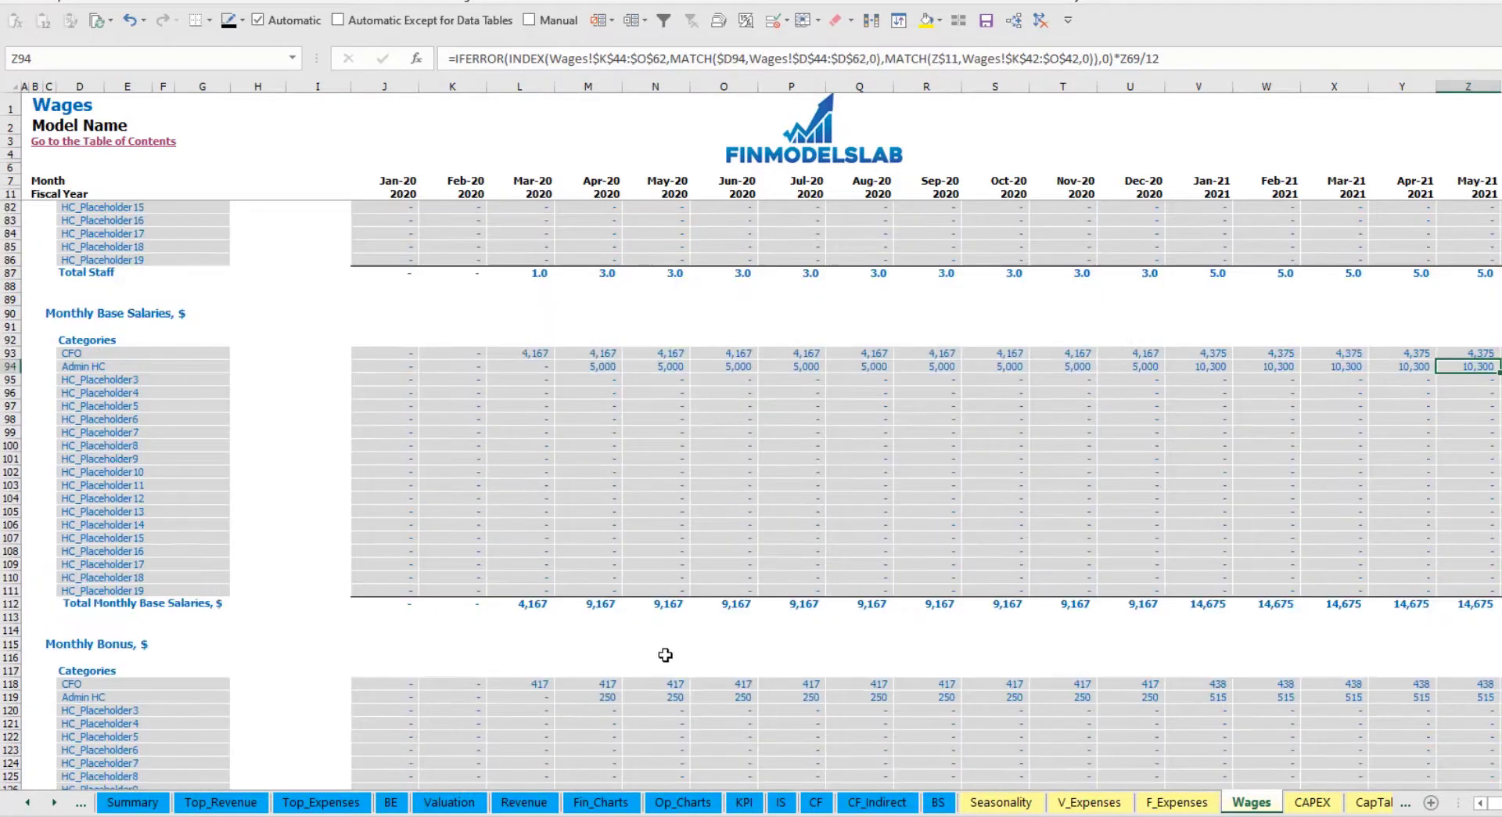
scroll(519, 581, down, 7)
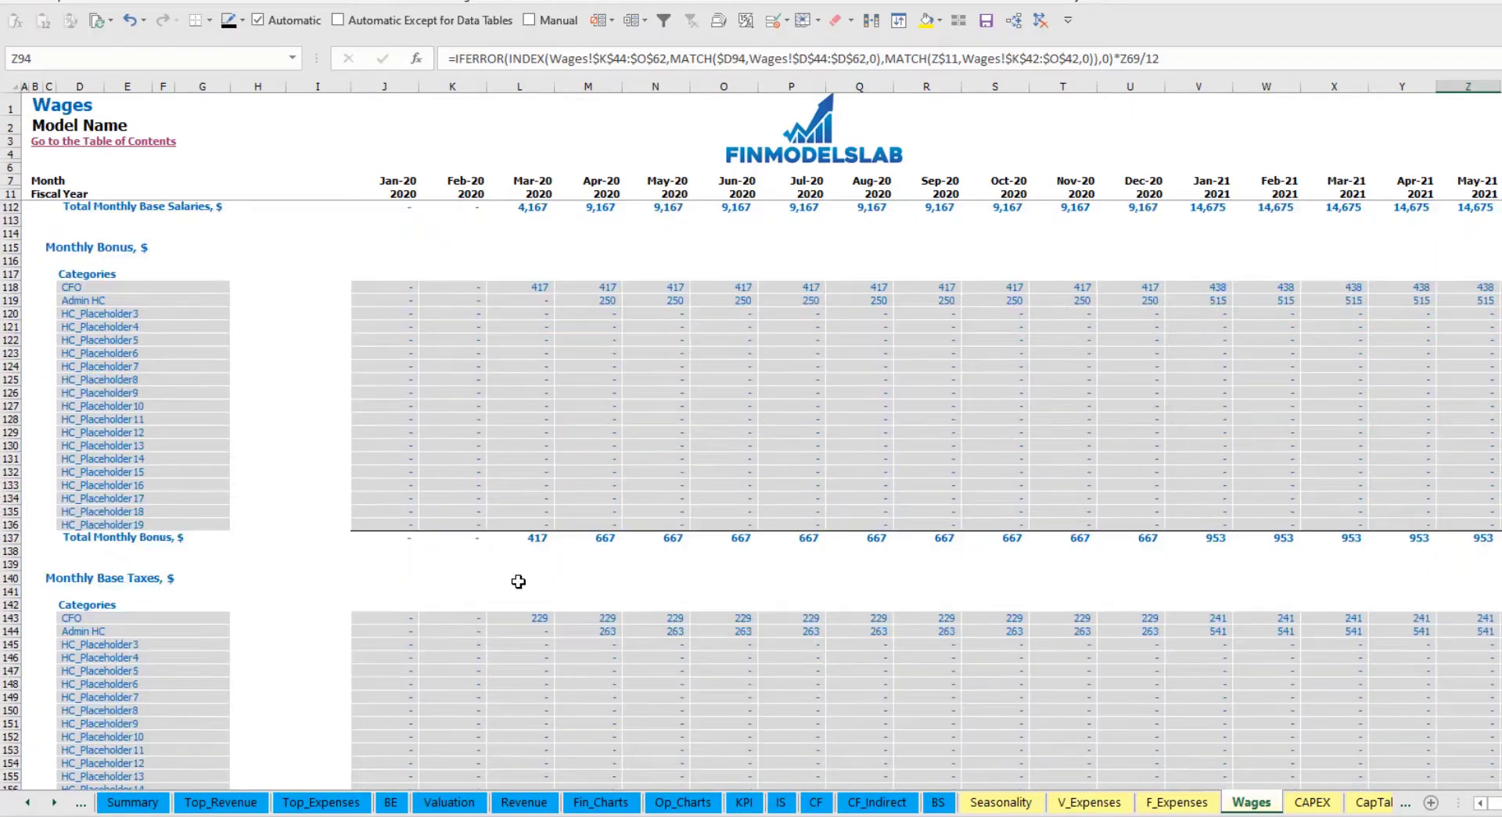
scroll(353, 613, down, 3)
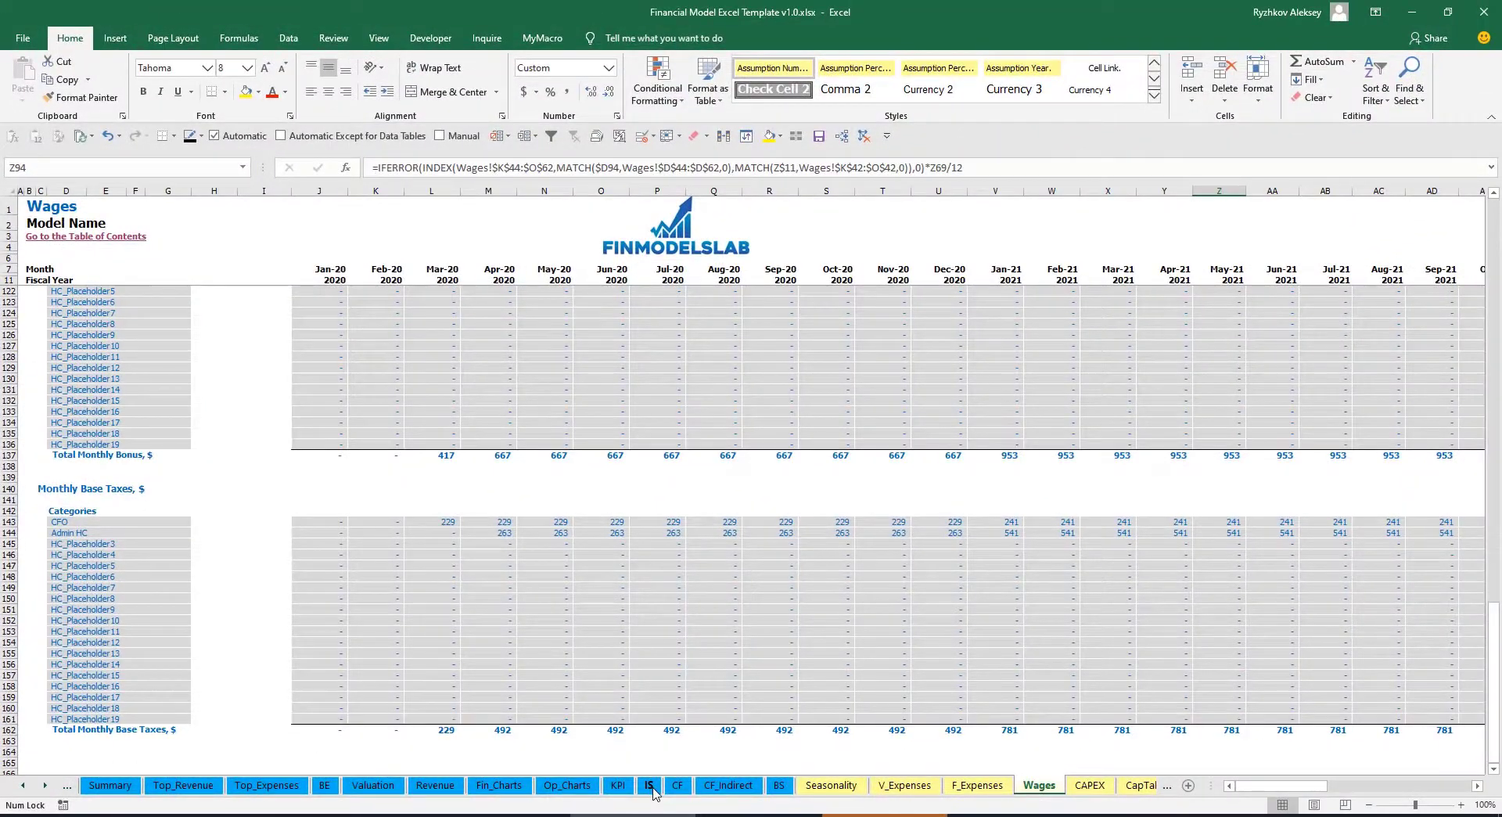
Step: Expand the salary and wages breakdown in the Income Statement and examine the CFO and Admin HC lines
click(652, 787)
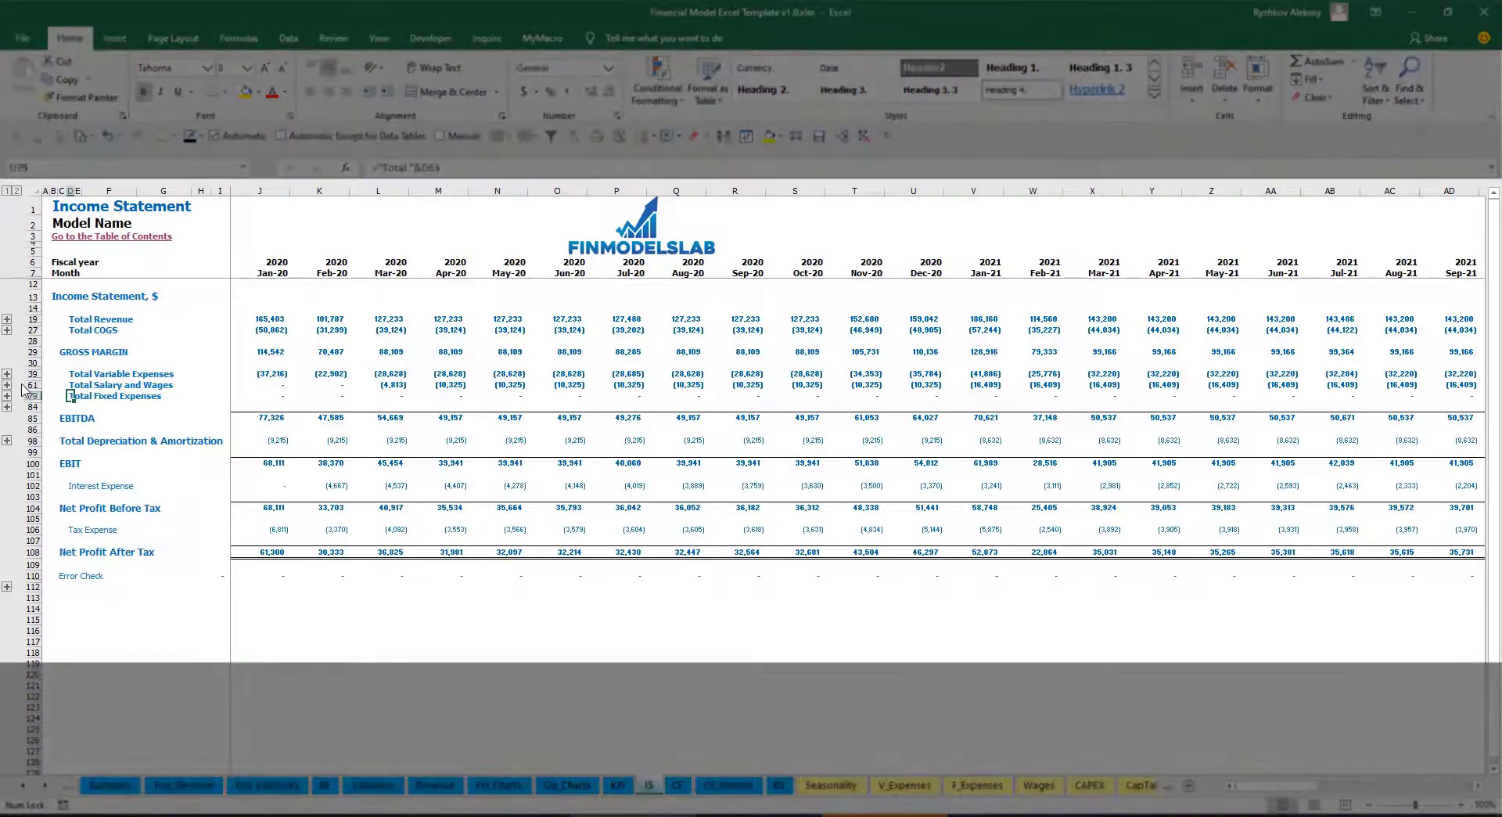
click(8, 384)
click(245, 406)
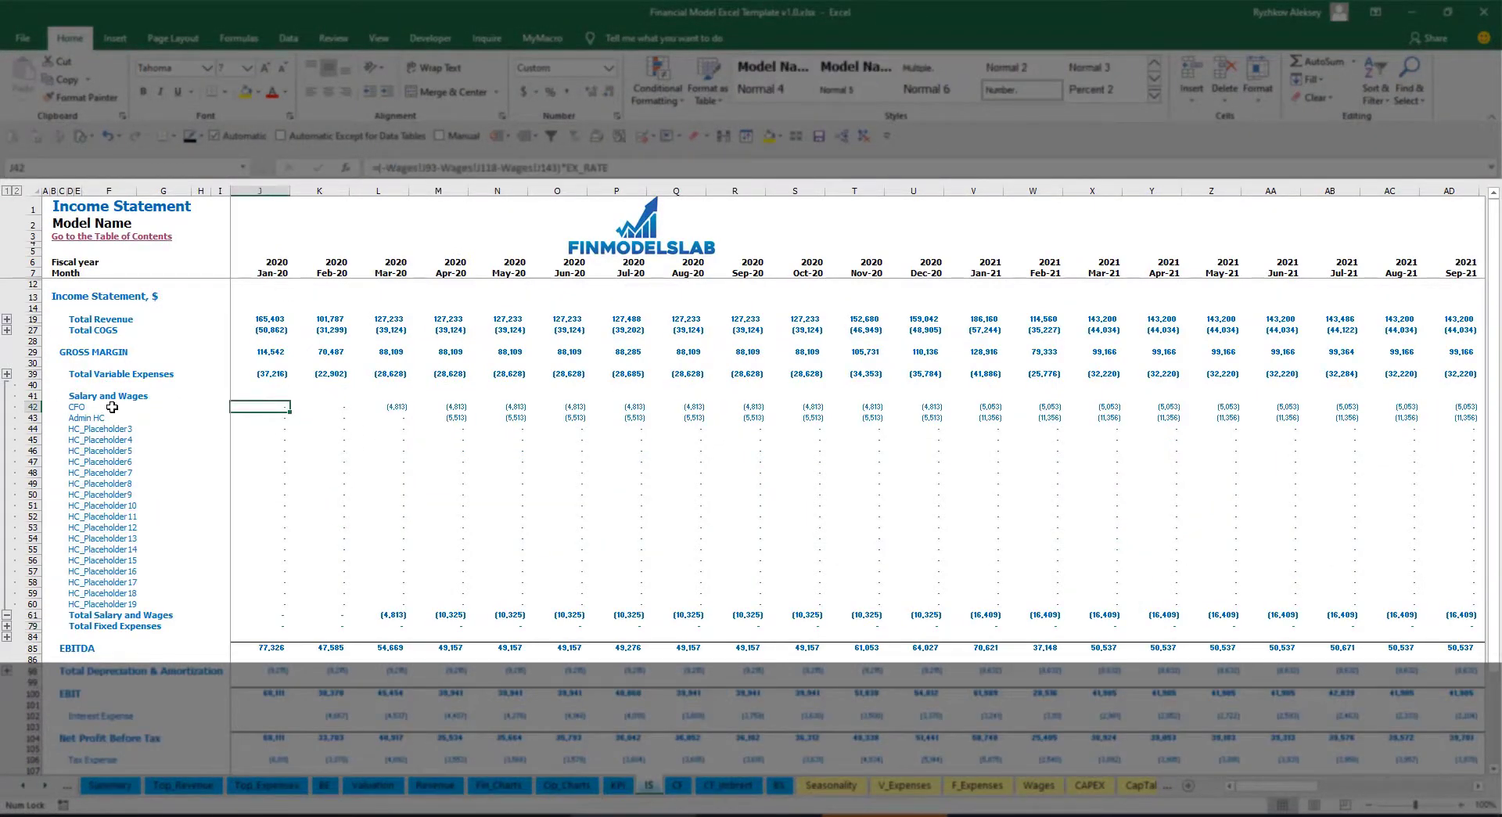
drag(78, 404, 77, 604)
click(134, 416)
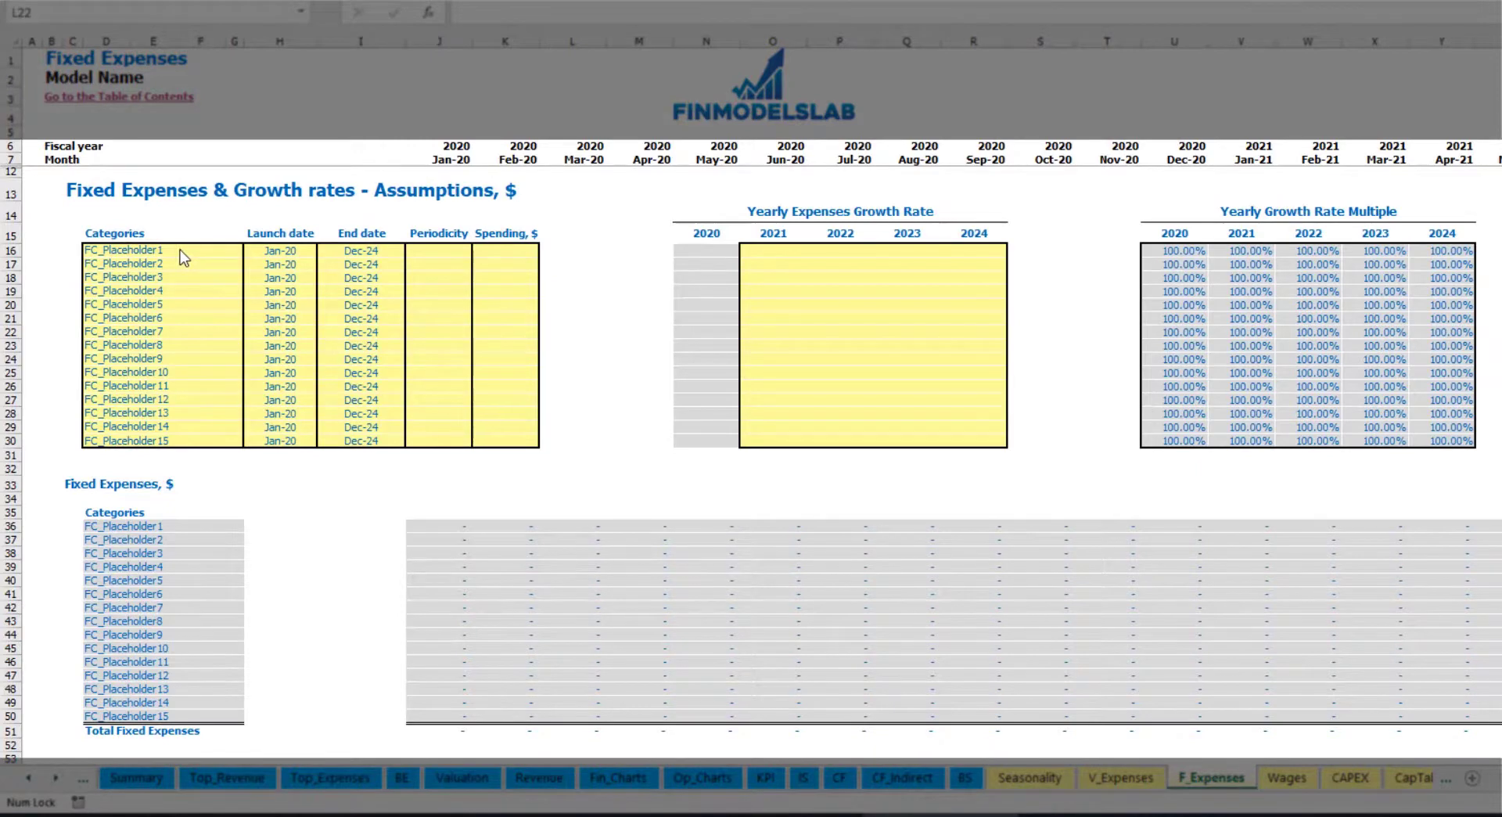
Step: Name the first fixed expense category Utilities and set its launch date to Mar-20
click(166, 250)
text(Utilities)
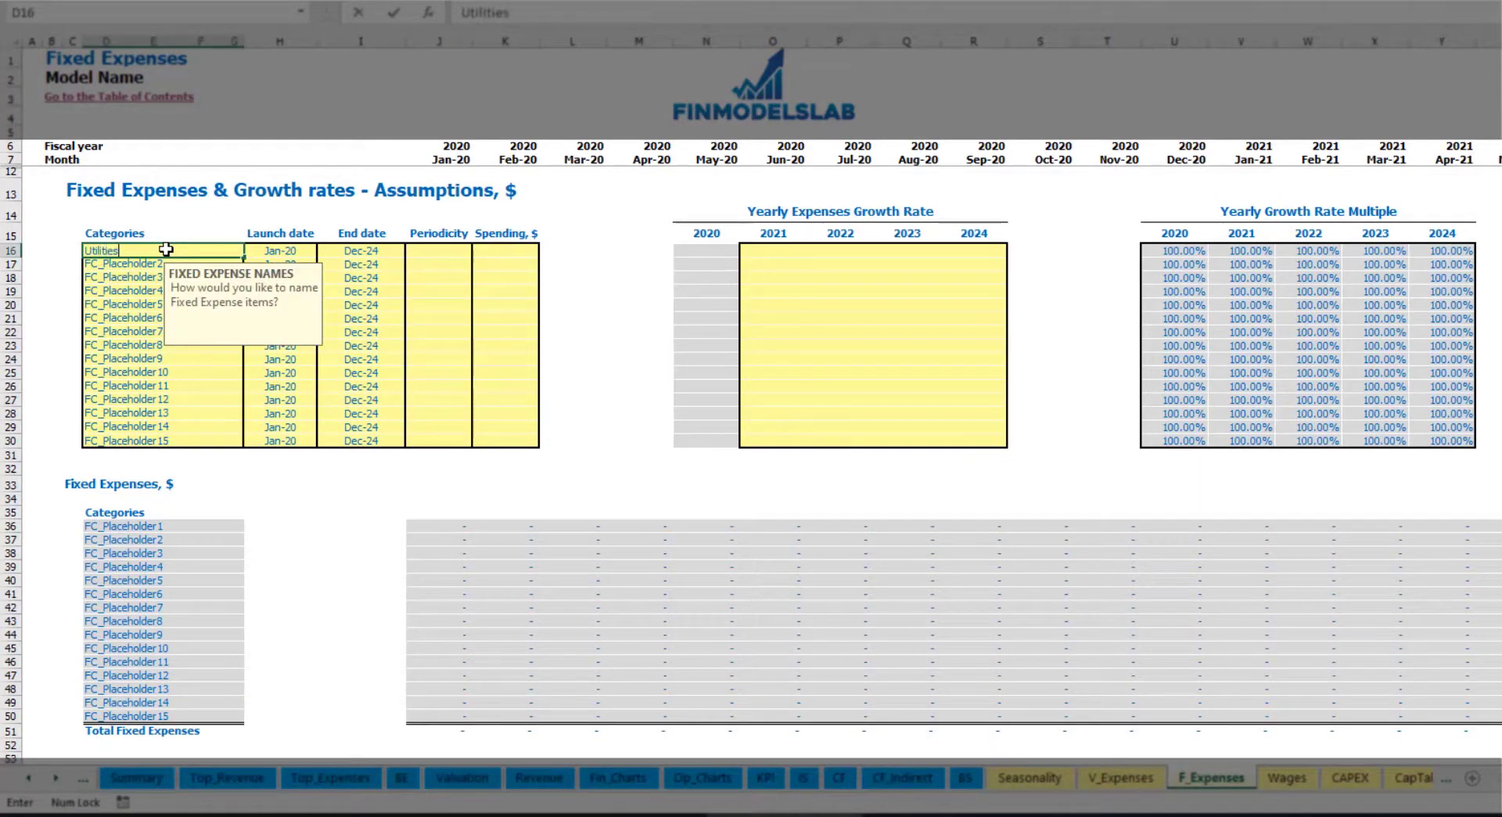
key(Return)
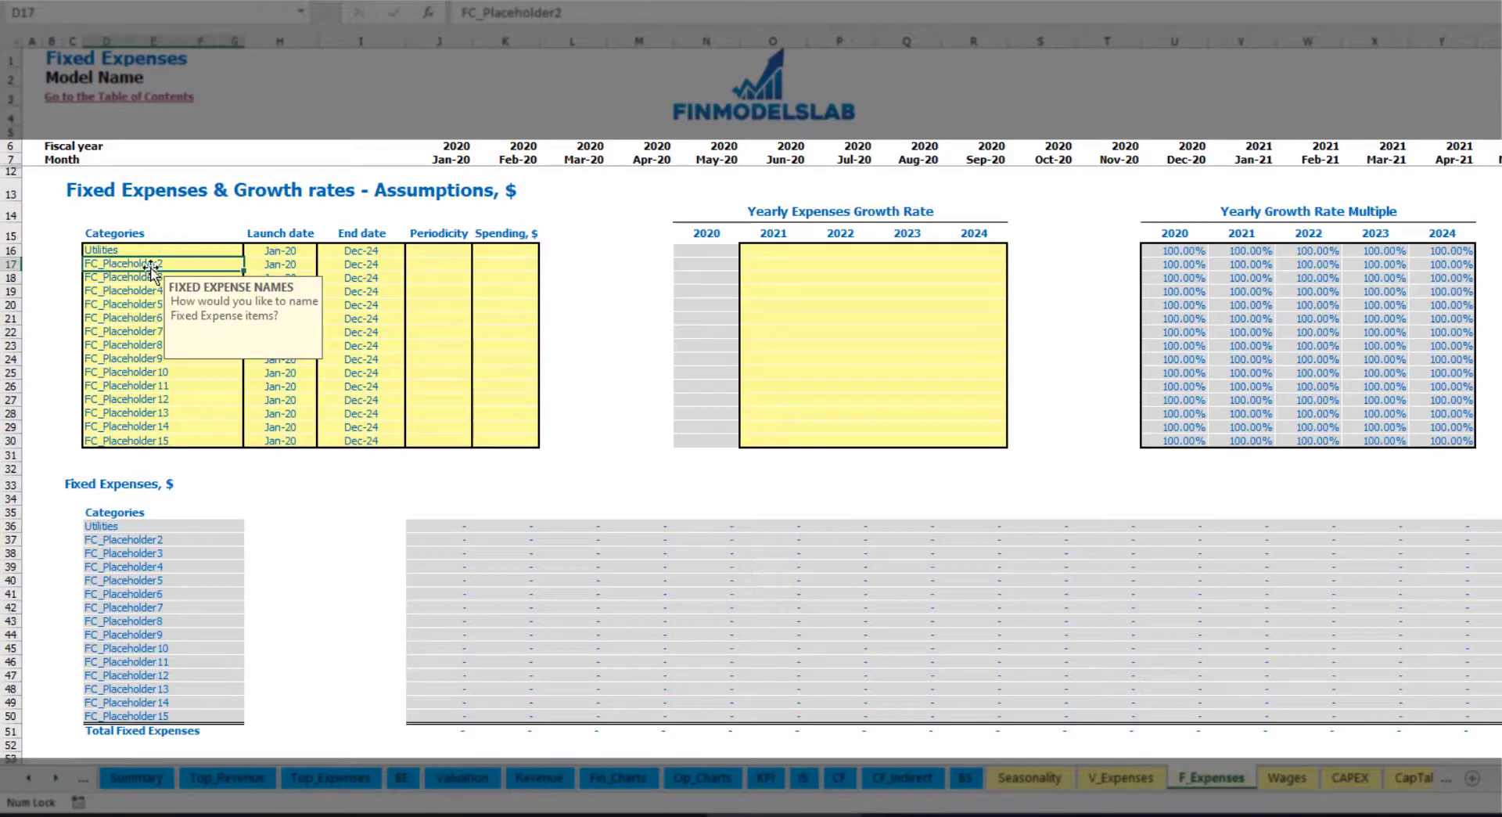
click(288, 250)
click(323, 250)
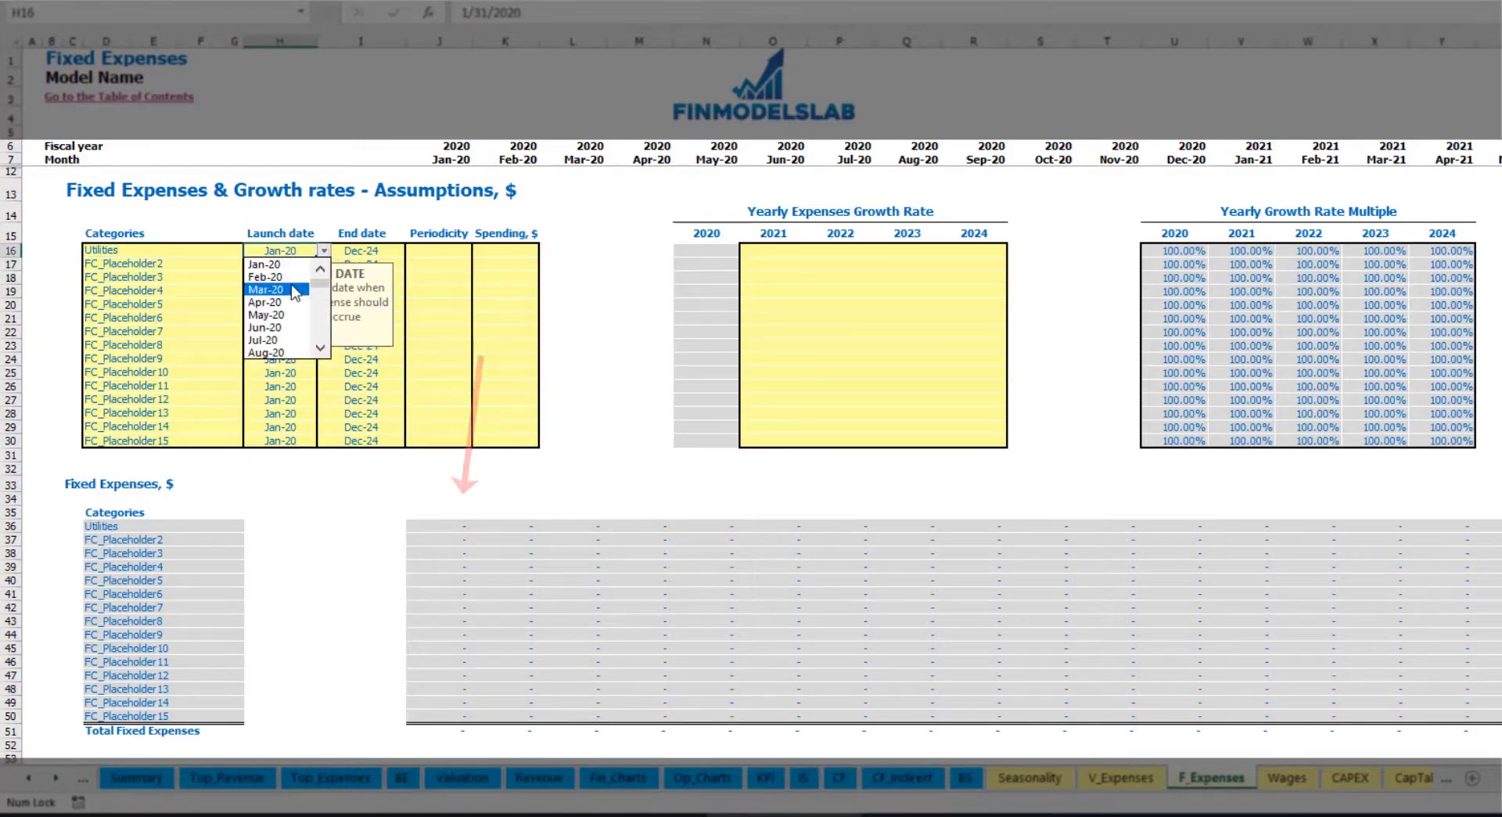
click(278, 289)
Step: Check the Utilities end date and the extent of the monthly timeline above the assumptions
click(376, 249)
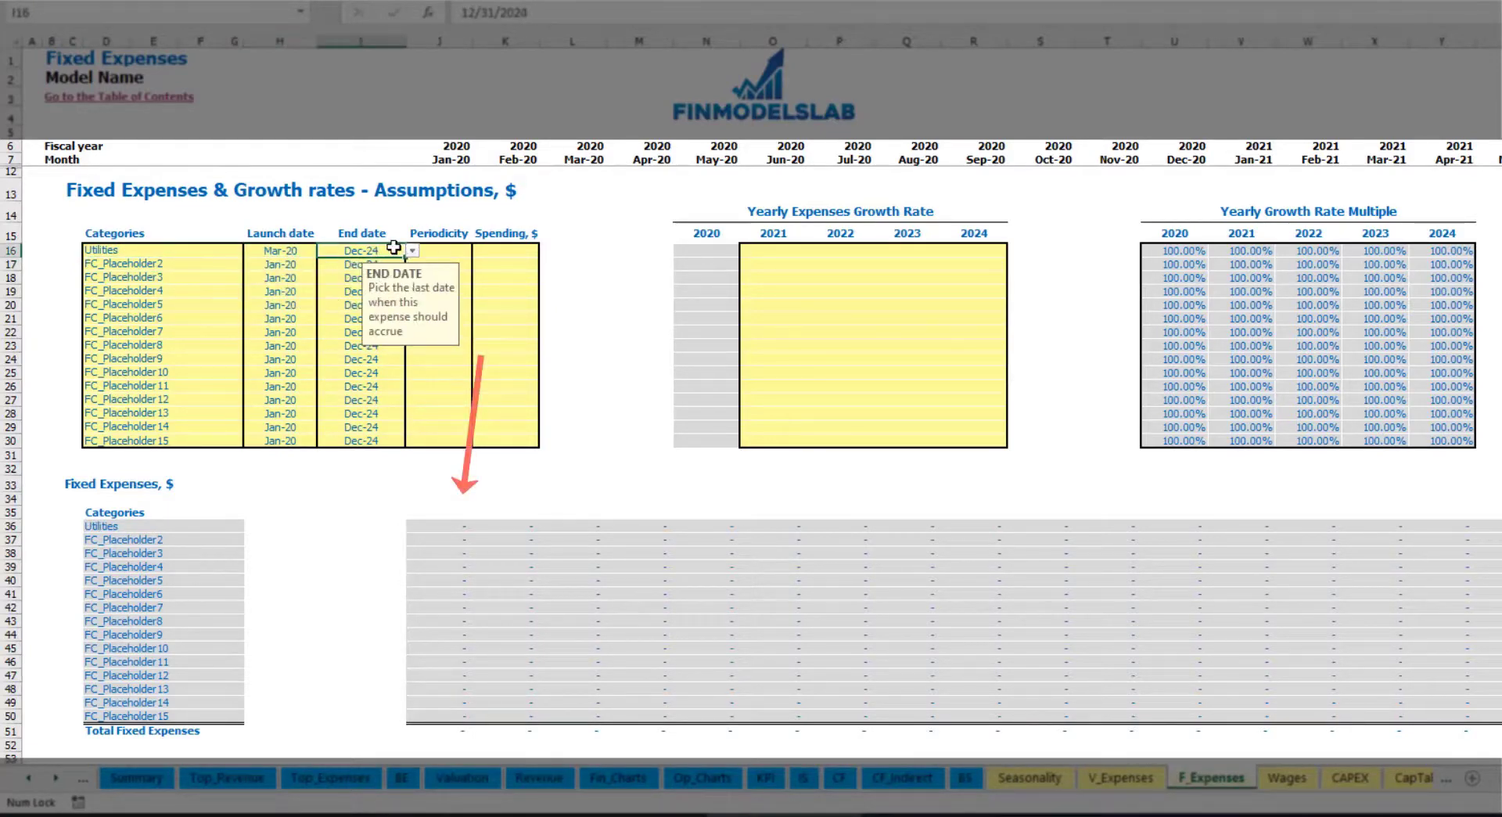
click(447, 160)
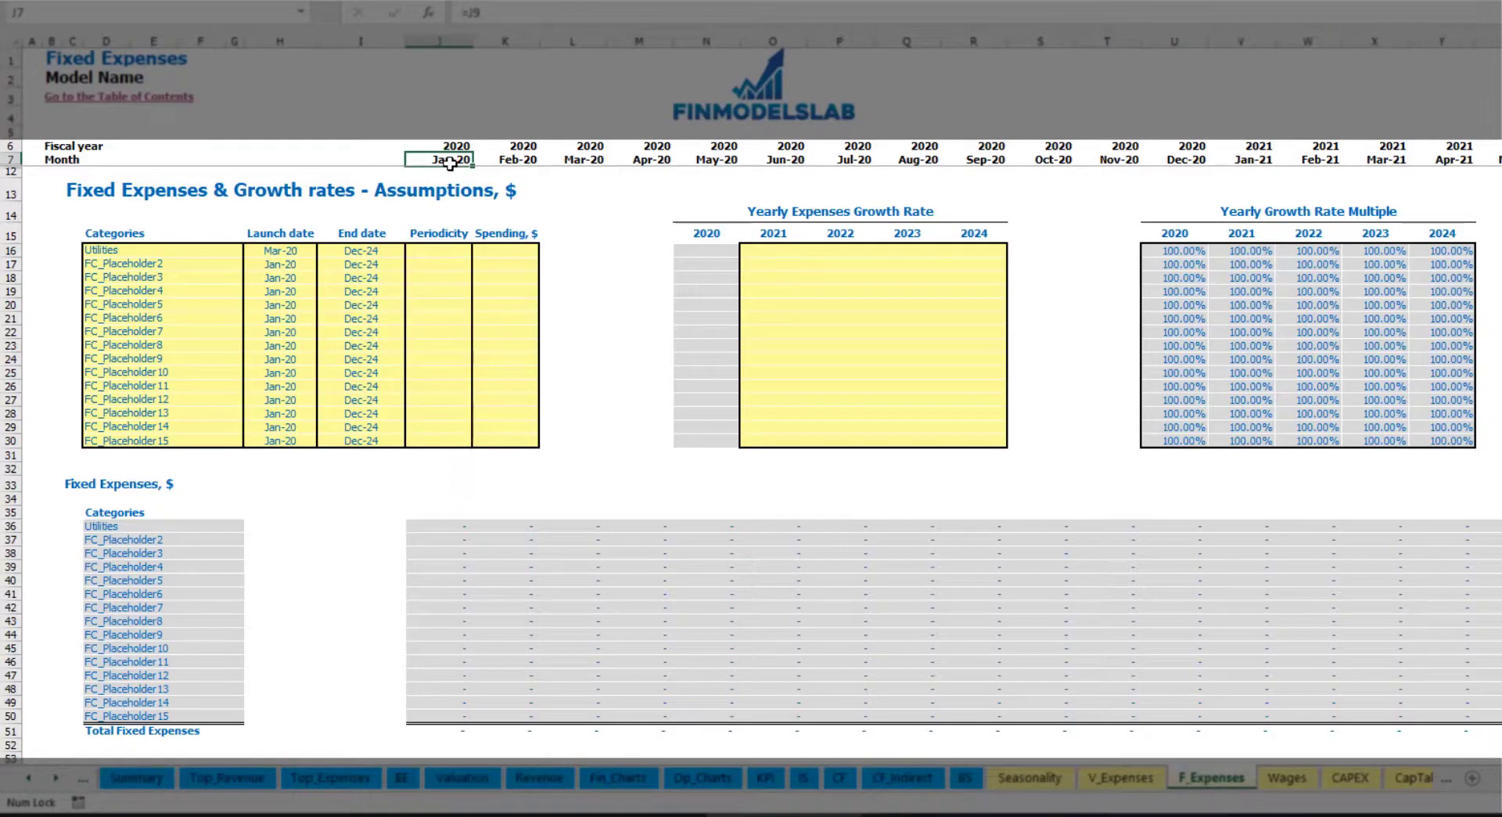
key(ctrl+Right)
key(ctrl+Left)
key(ctrl+Left)
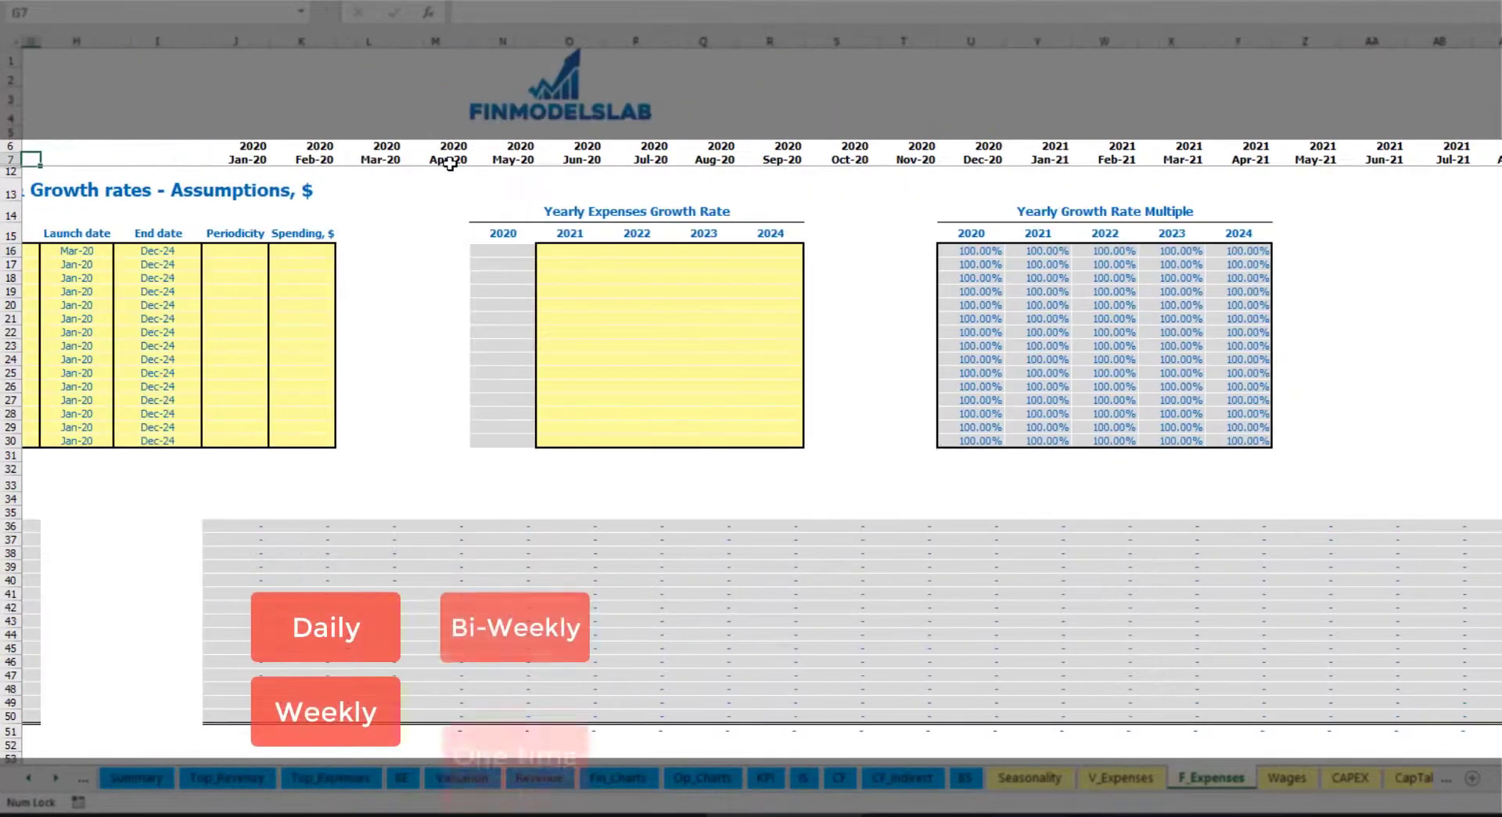
key(ctrl+Left)
Step: Set the Utilities periodicity to Daily with a spending amount of 50
click(461, 251)
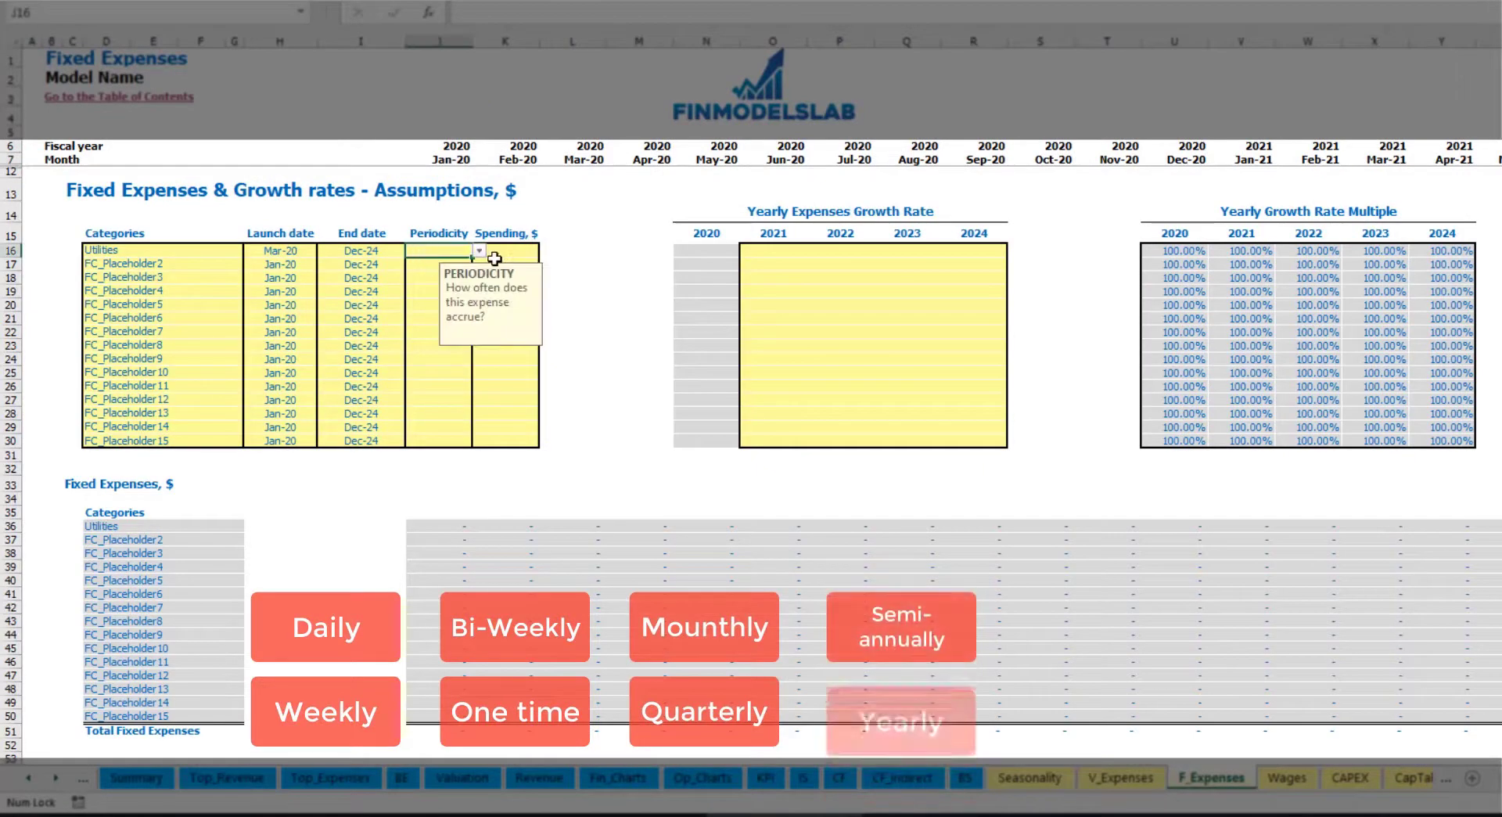
click(478, 251)
click(459, 276)
key(Right)
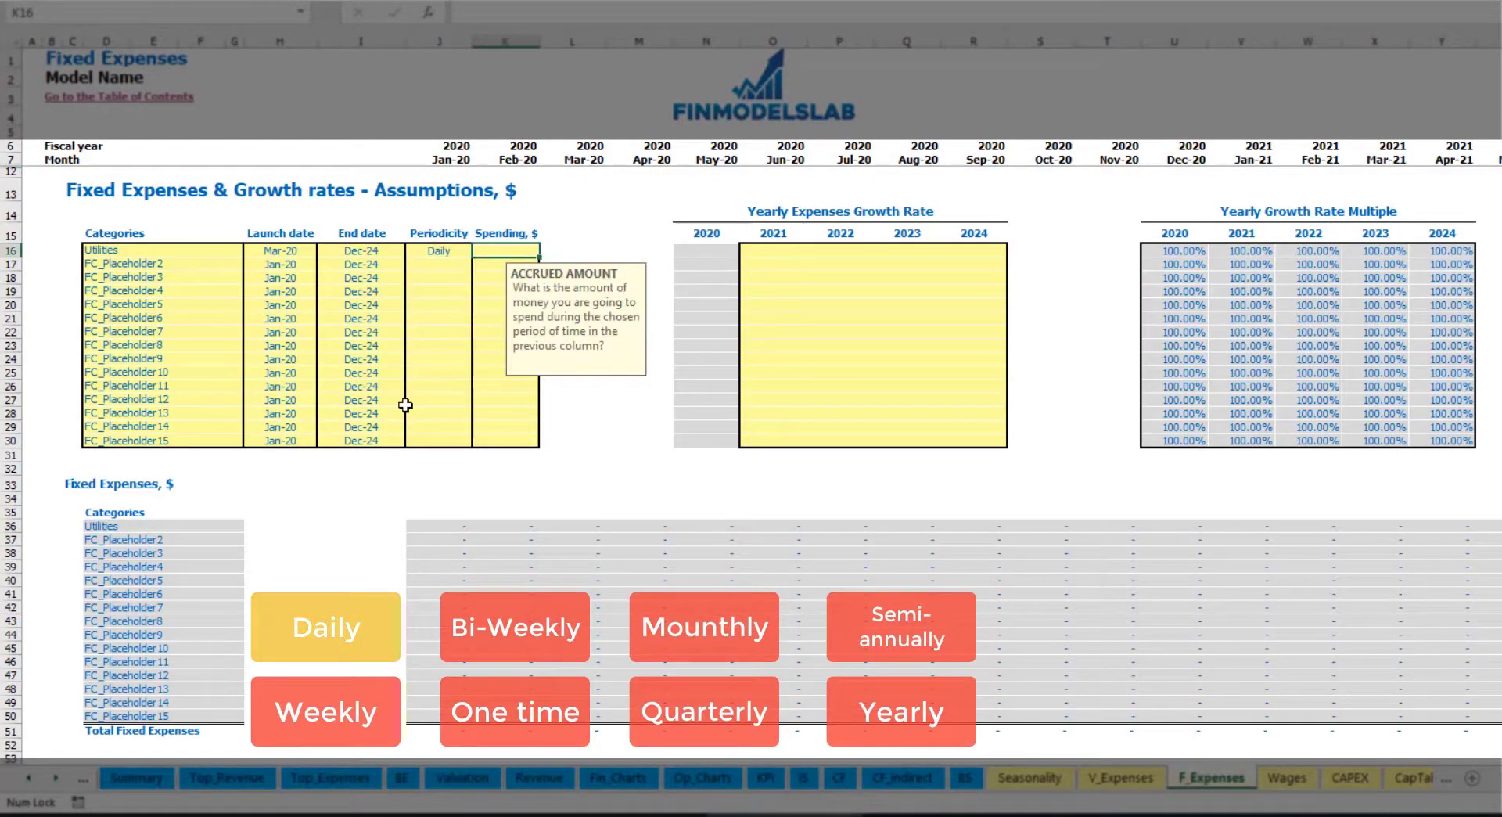
text(5)
key(Return)
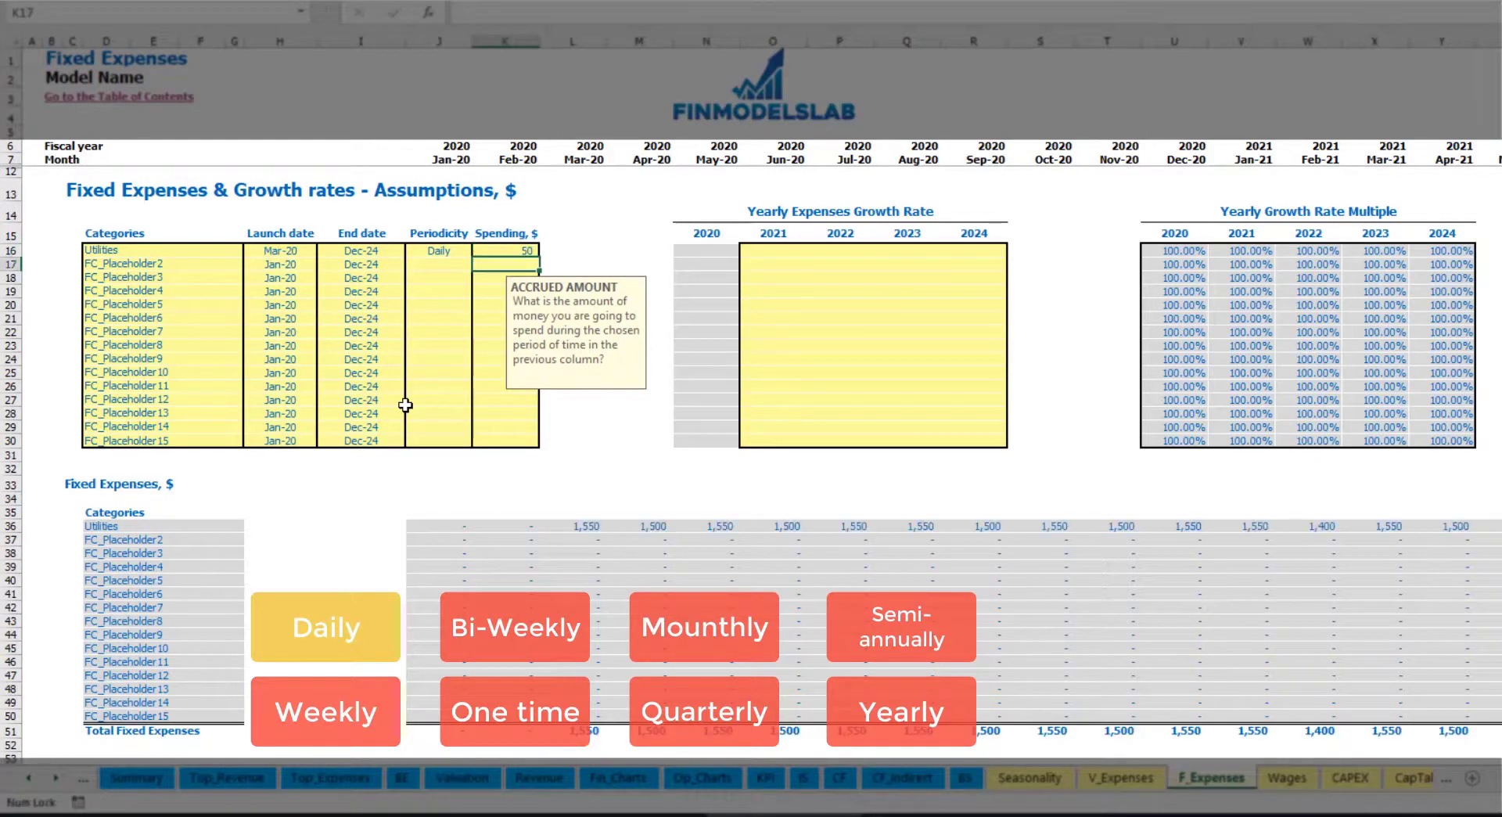
Step: Examine the monthly Utilities amounts for Mar-20 through May-20 in the Fixed Expenses table
click(583, 530)
click(649, 529)
click(730, 528)
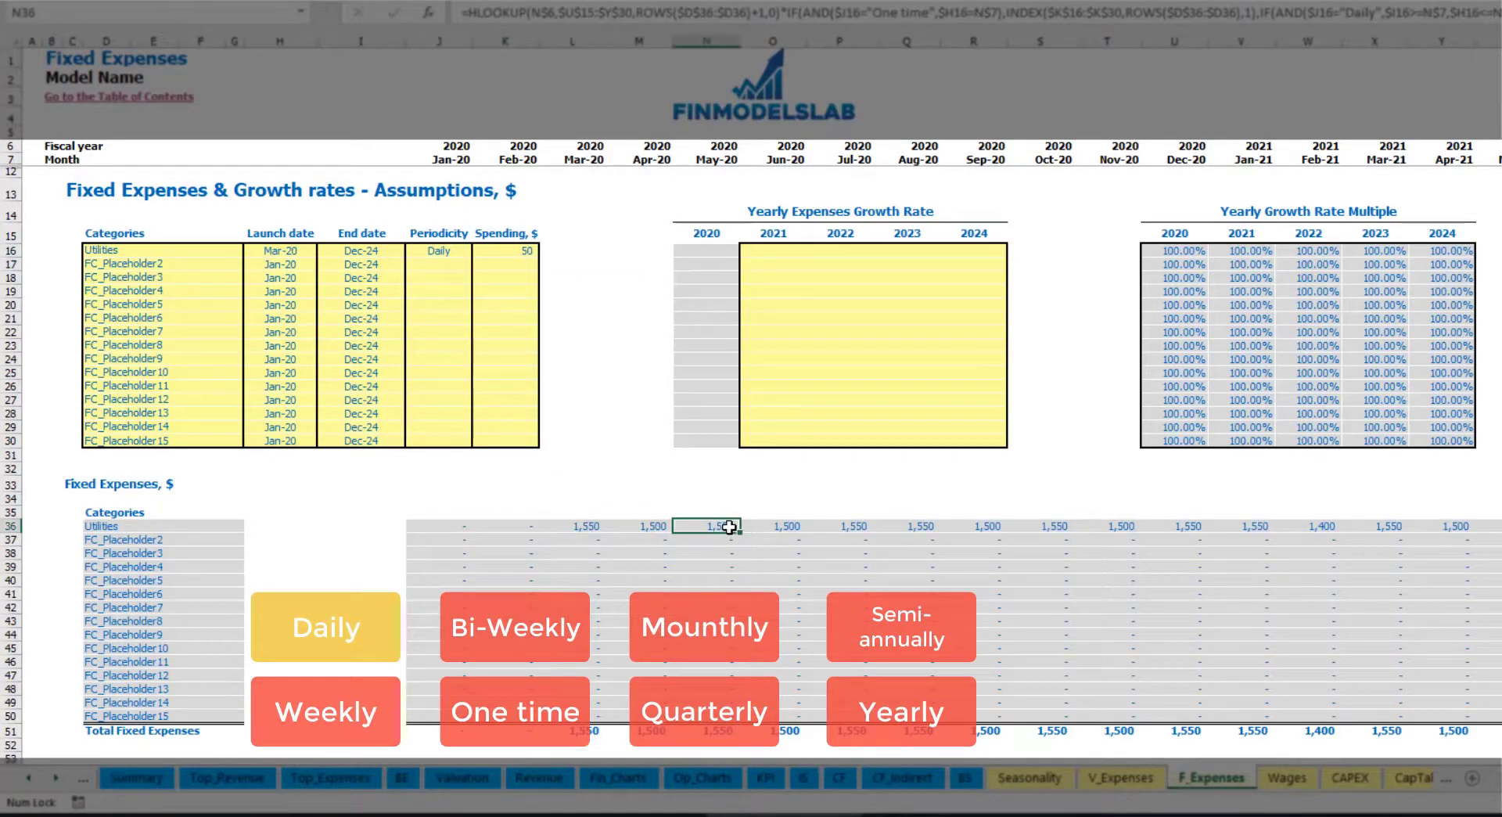
click(587, 526)
click(628, 529)
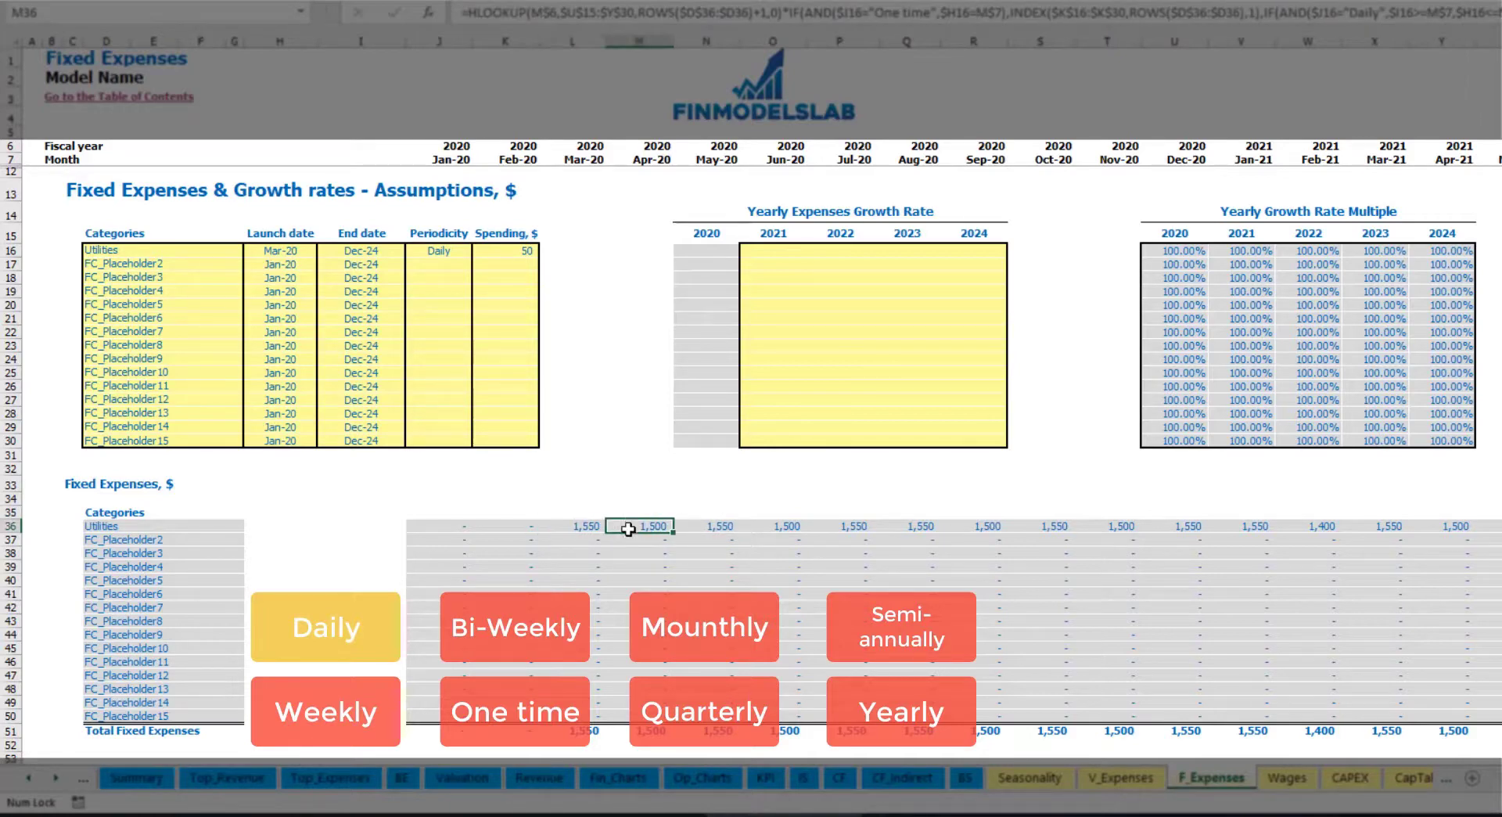
click(581, 159)
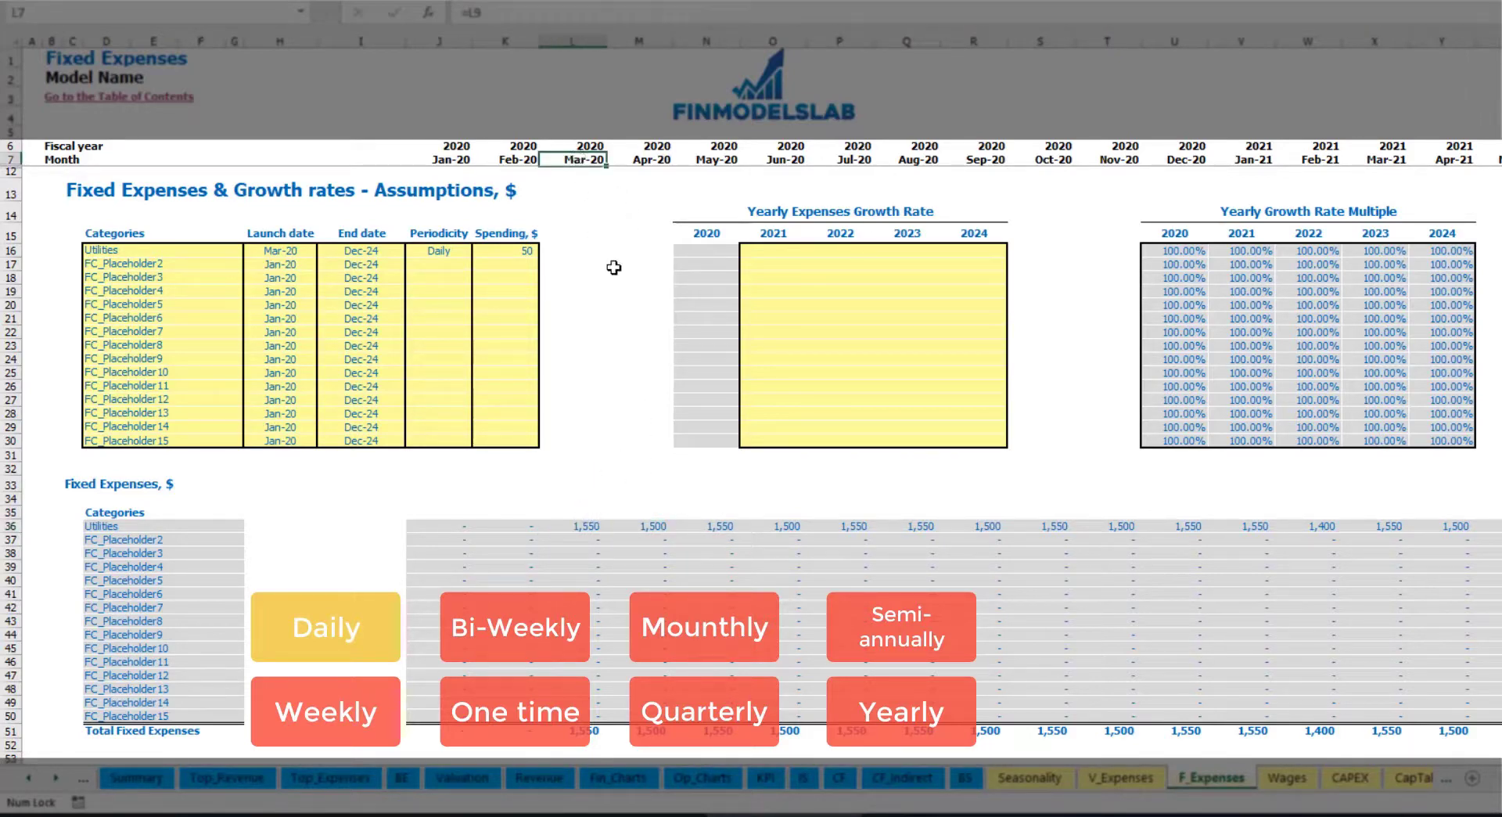
click(591, 527)
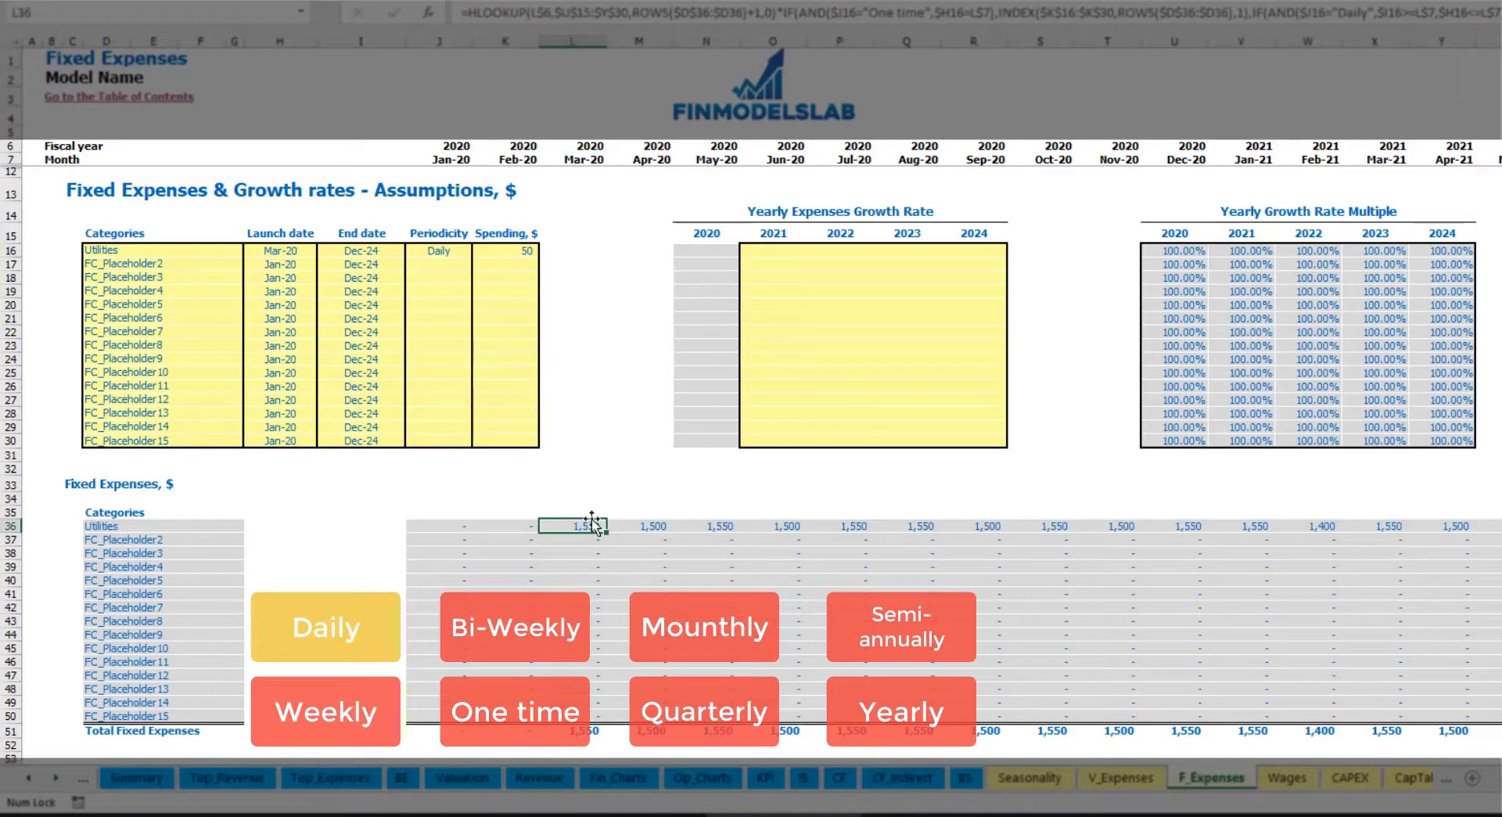
click(651, 526)
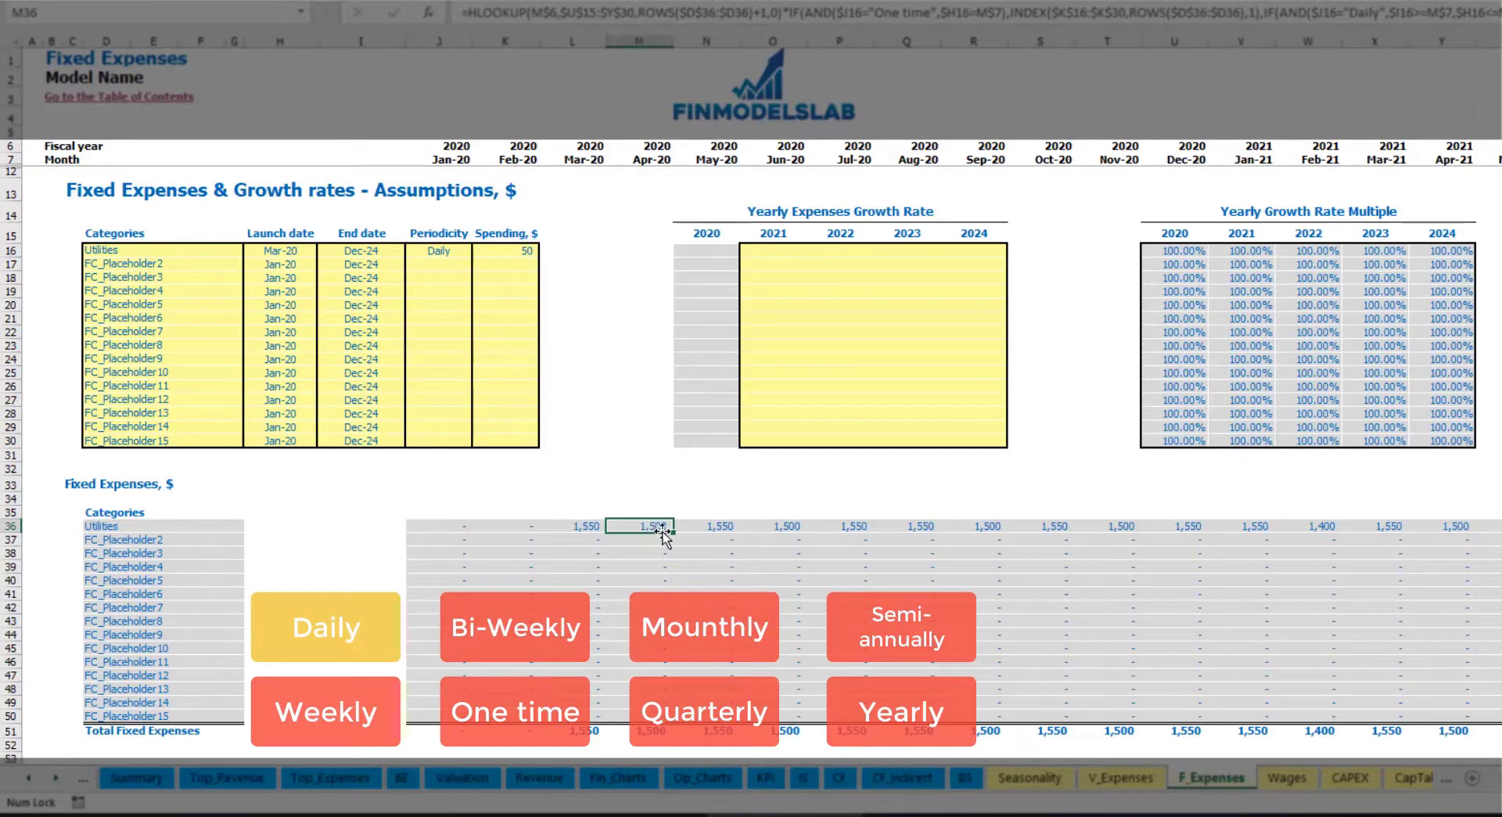
Step: Enter a 5% yearly expense growth rate for Utilities in 2021 and copy it across 2022 to 2024
click(783, 253)
text(5%)
key(Return)
key(Up)
key(ctrl+c)
key(Right)
key(shift+Right)
key(shift+Right)
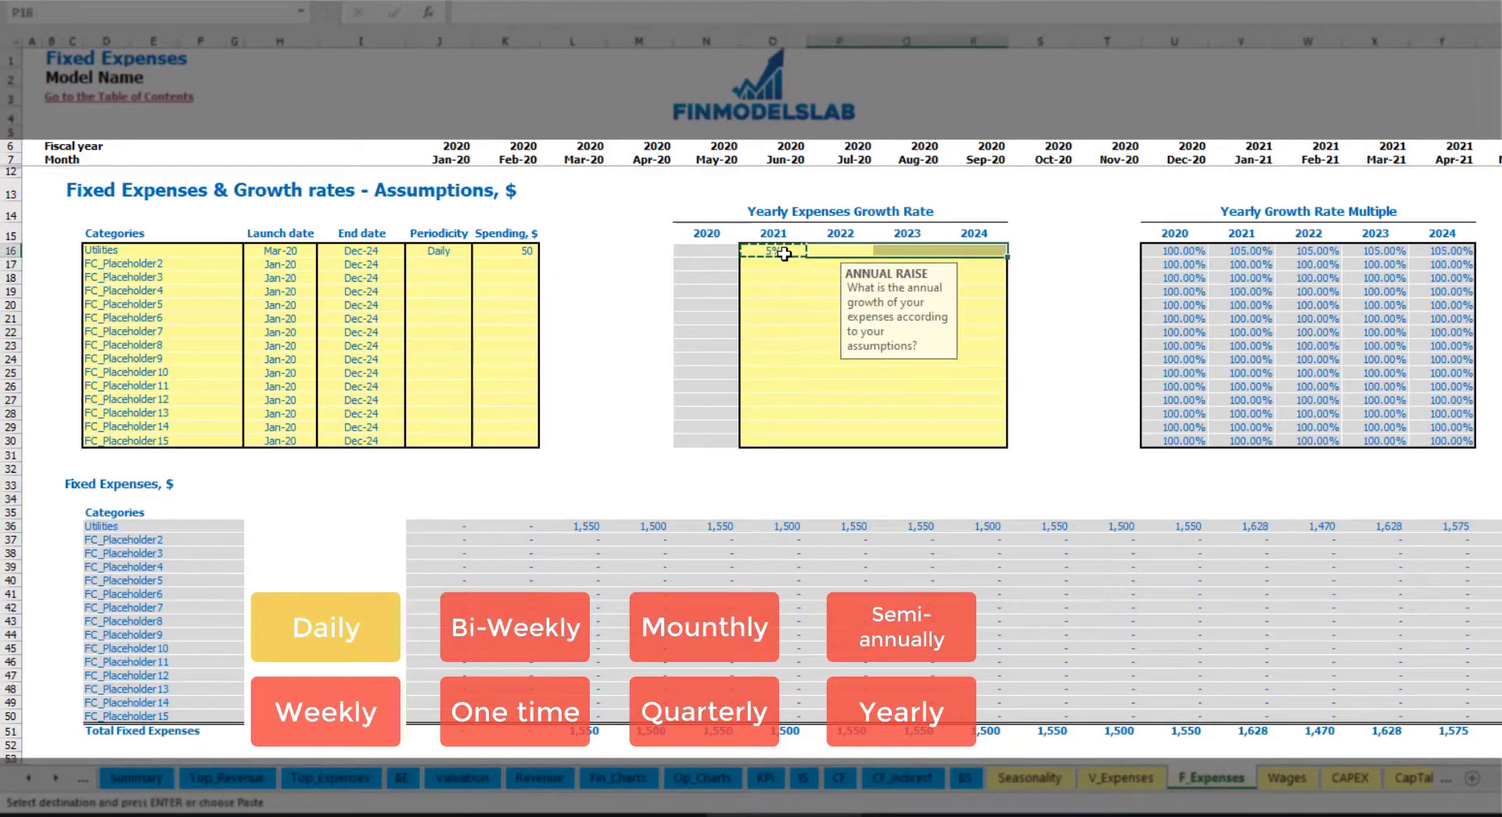
key(ctrl+v)
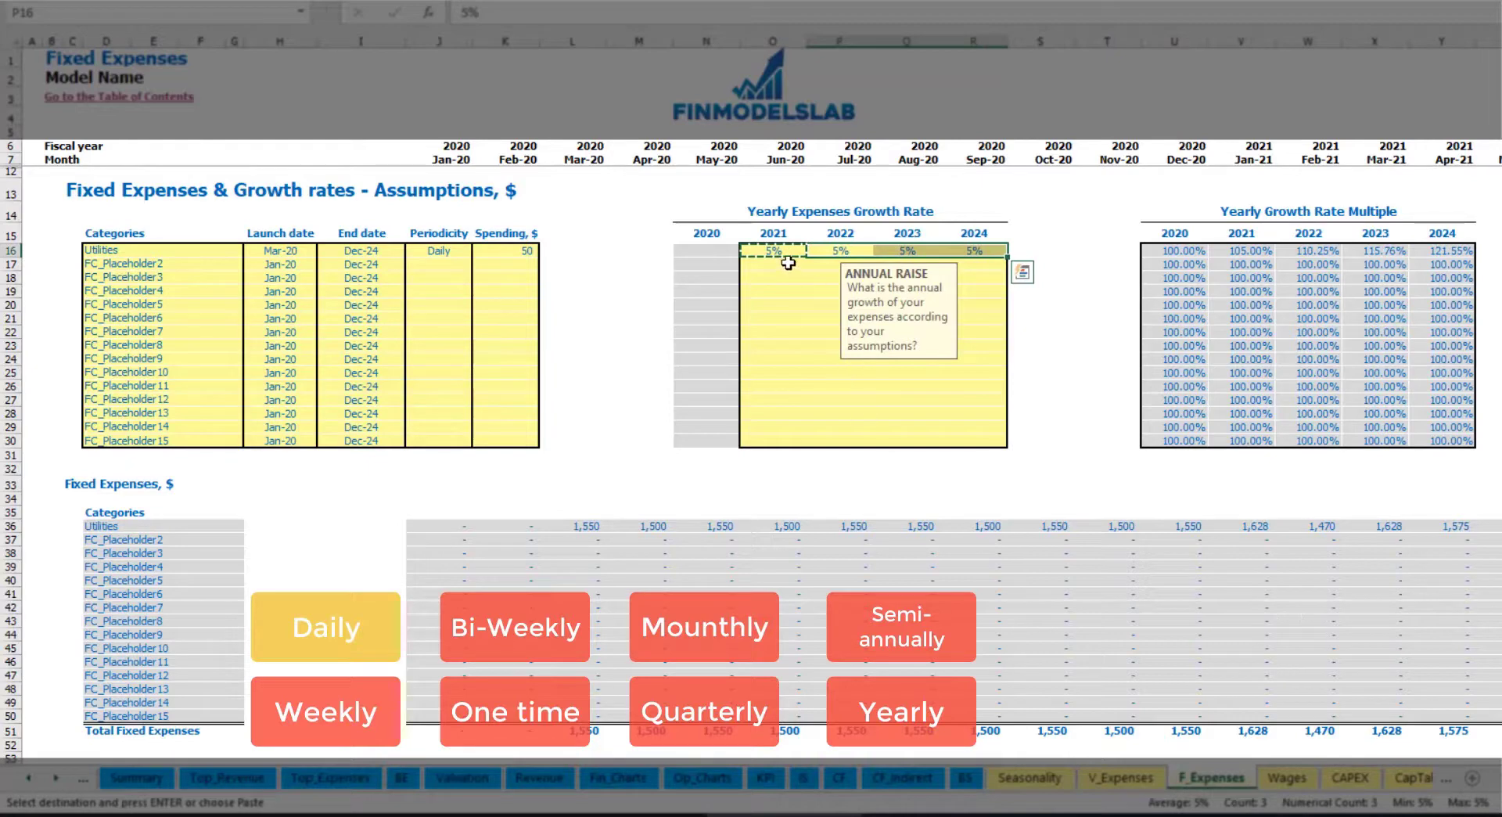
key(Left)
key(shift+Right)
key(shift+Right)
key(shift+Right)
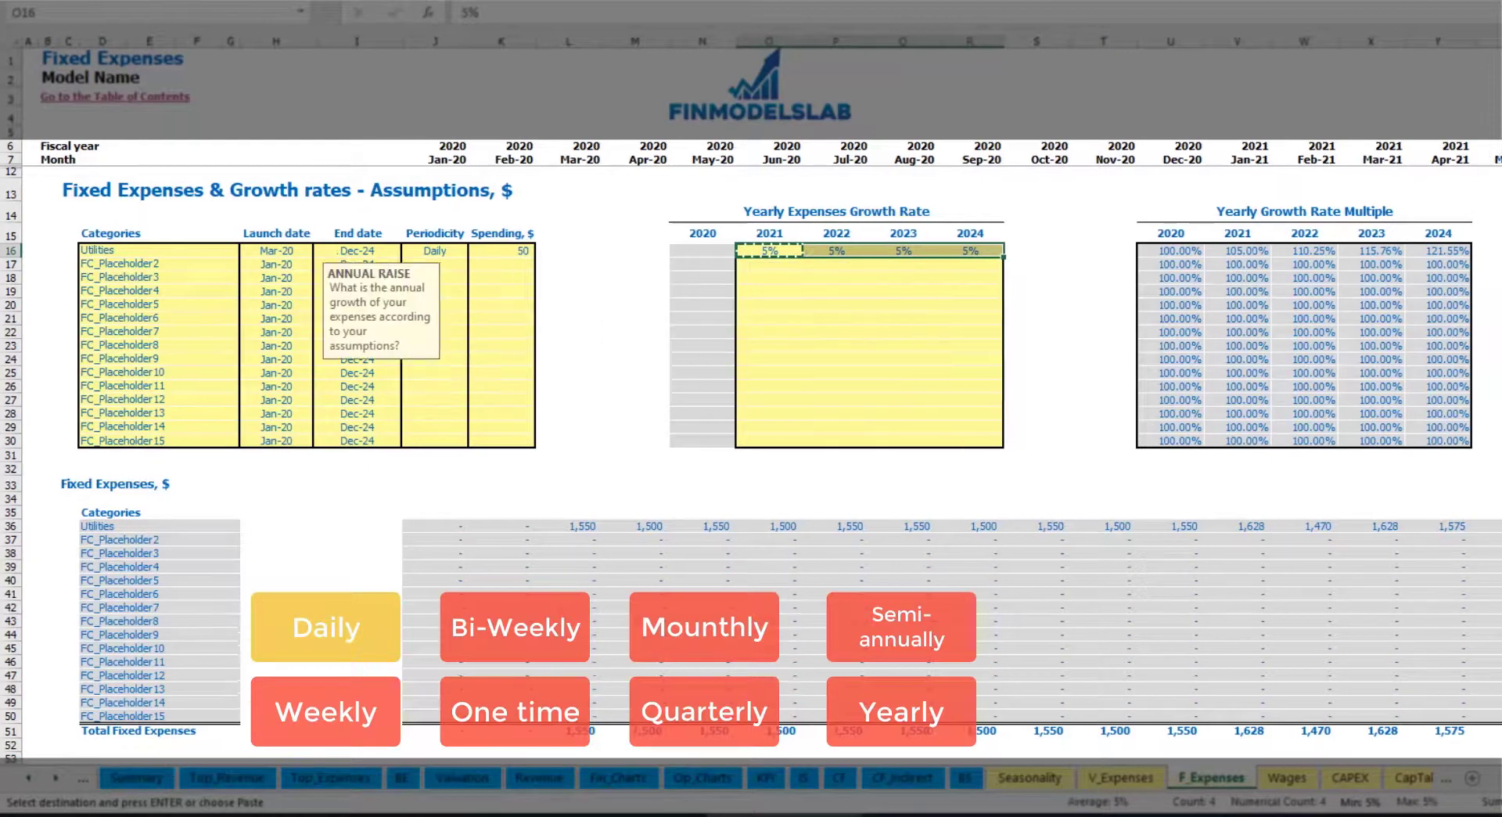
scroll(1395, 757, right, 15)
scroll(1395, 756, left, 15)
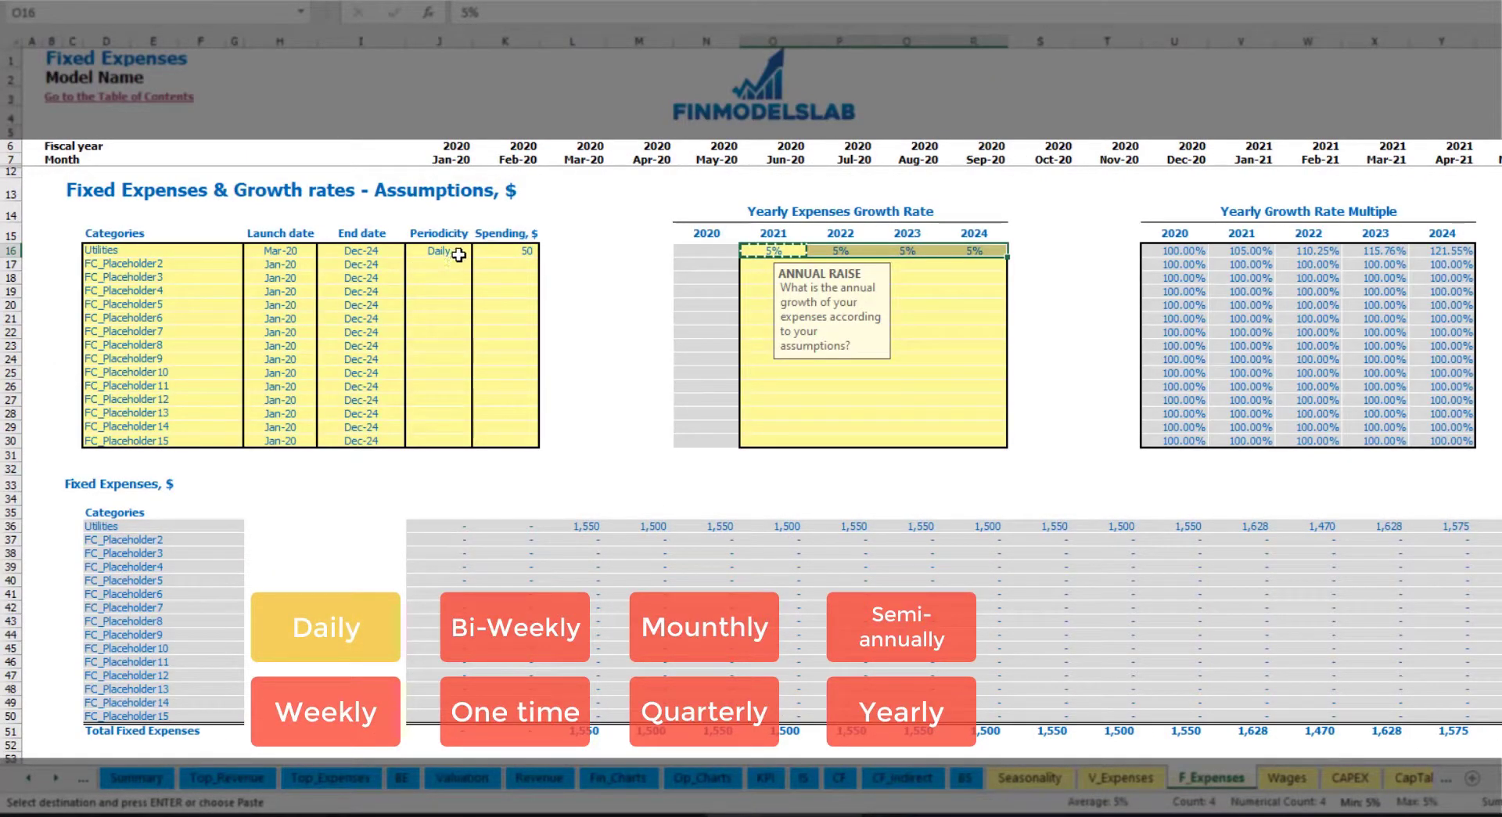
Step: Name the second fixed expense category Advertising
click(177, 263)
key(Escape)
text(Adverti)
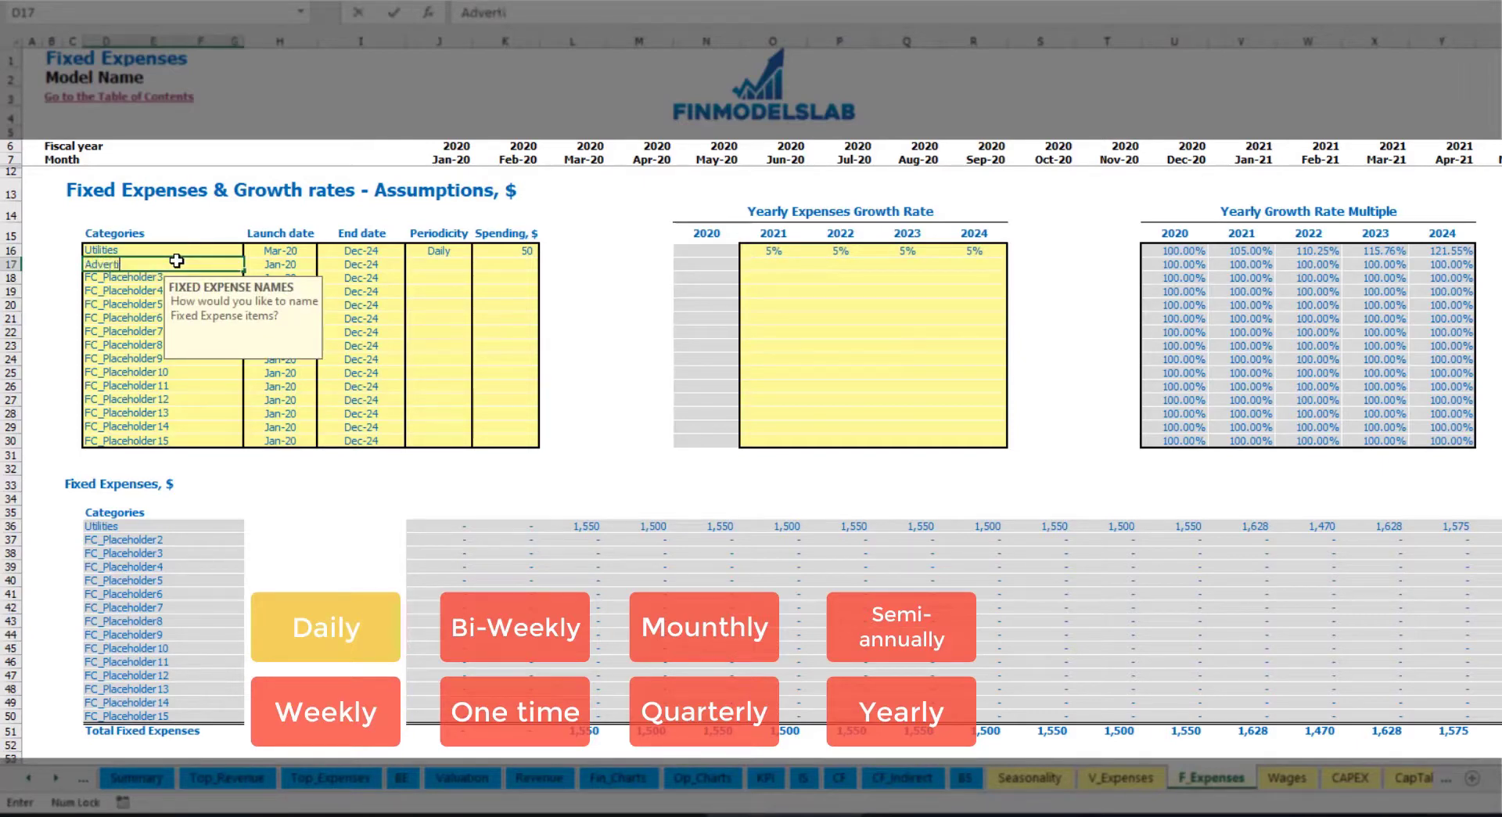
text(sing)
key(Return)
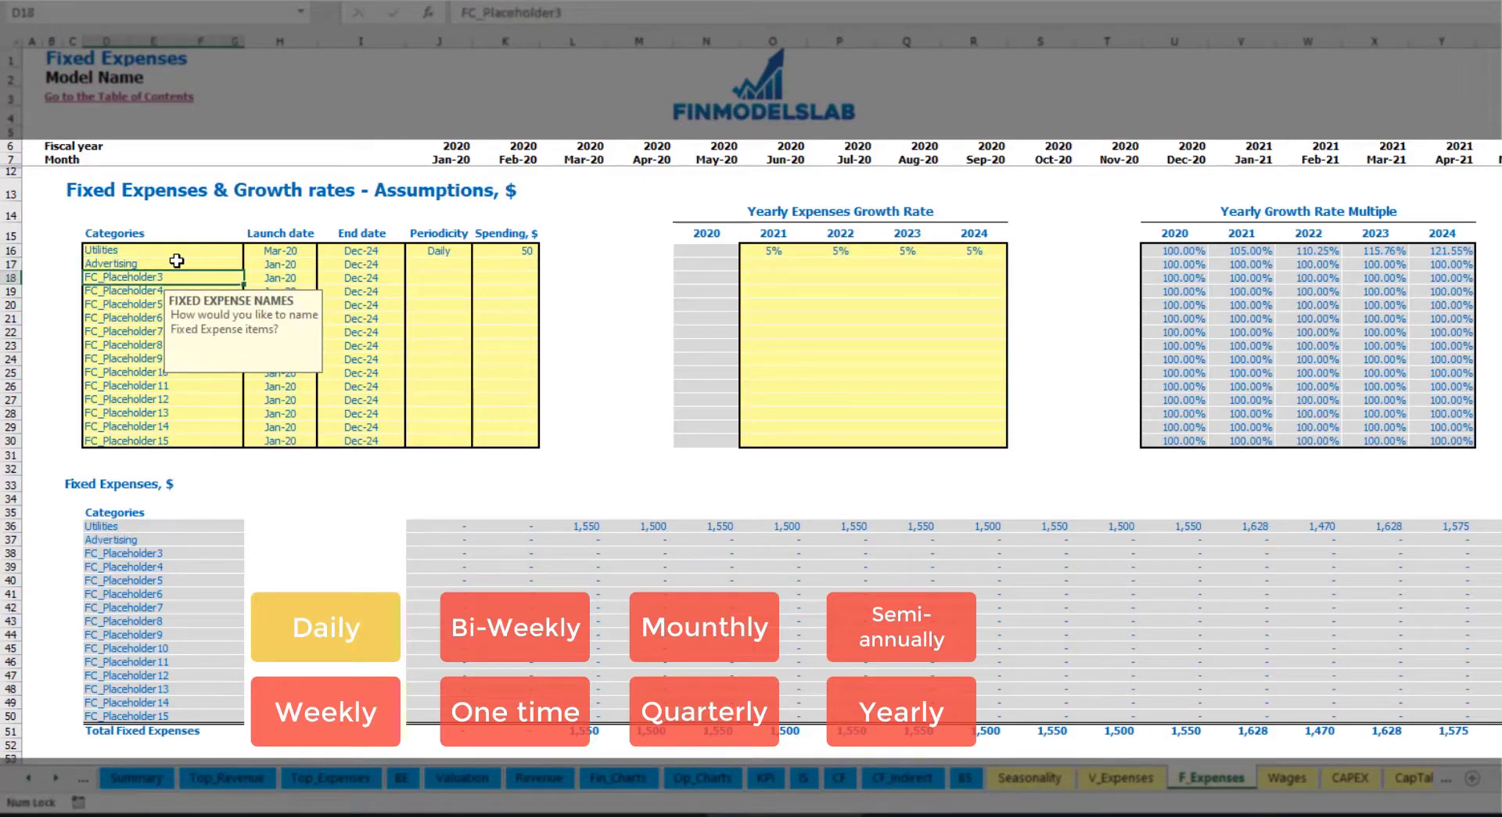
Step: Set the Advertising launch date to Mar-20 and its end date to Aug-24
click(280, 268)
click(325, 265)
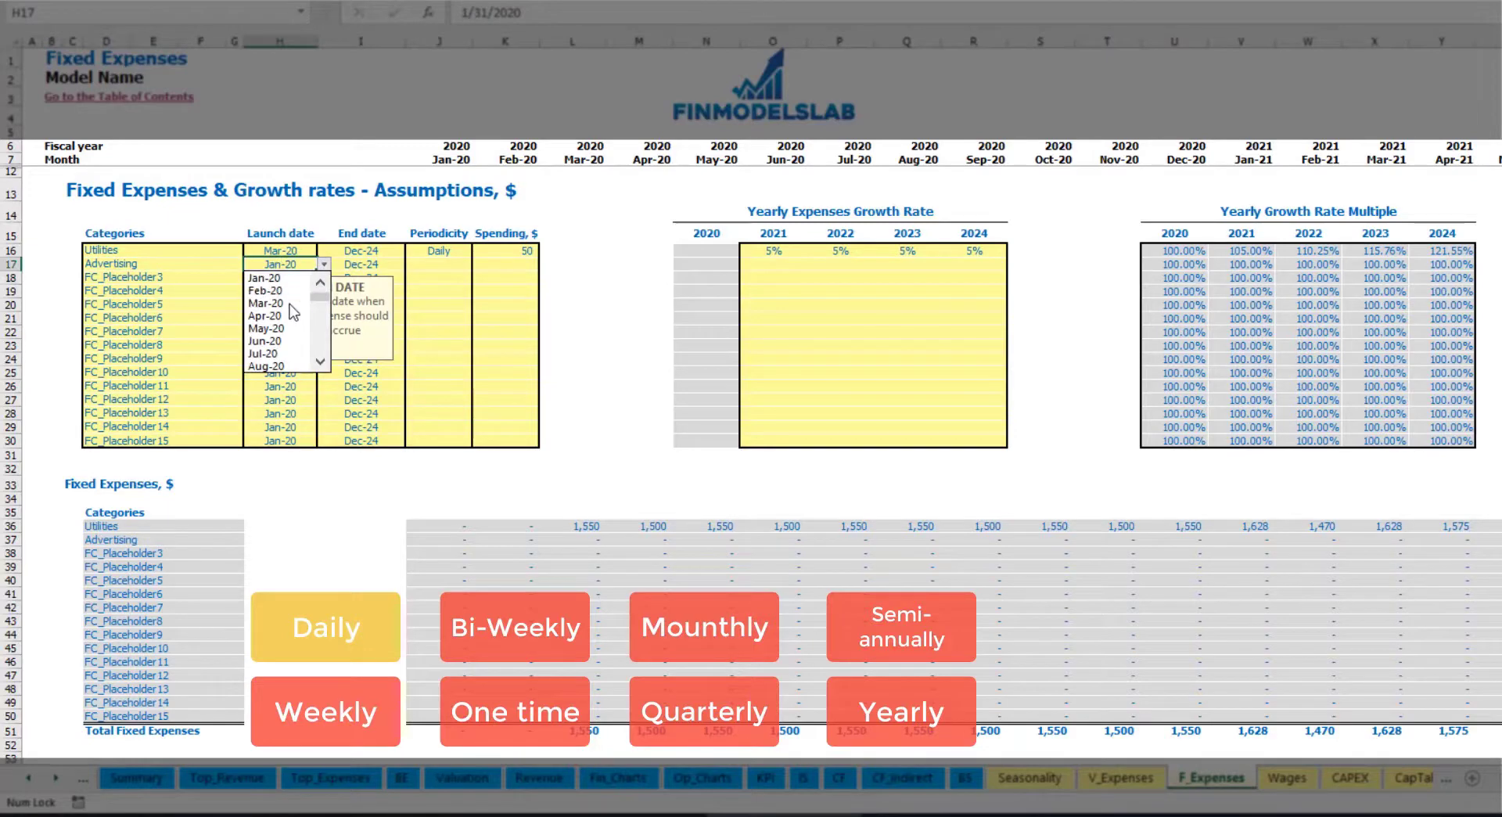
click(291, 304)
click(368, 264)
click(411, 265)
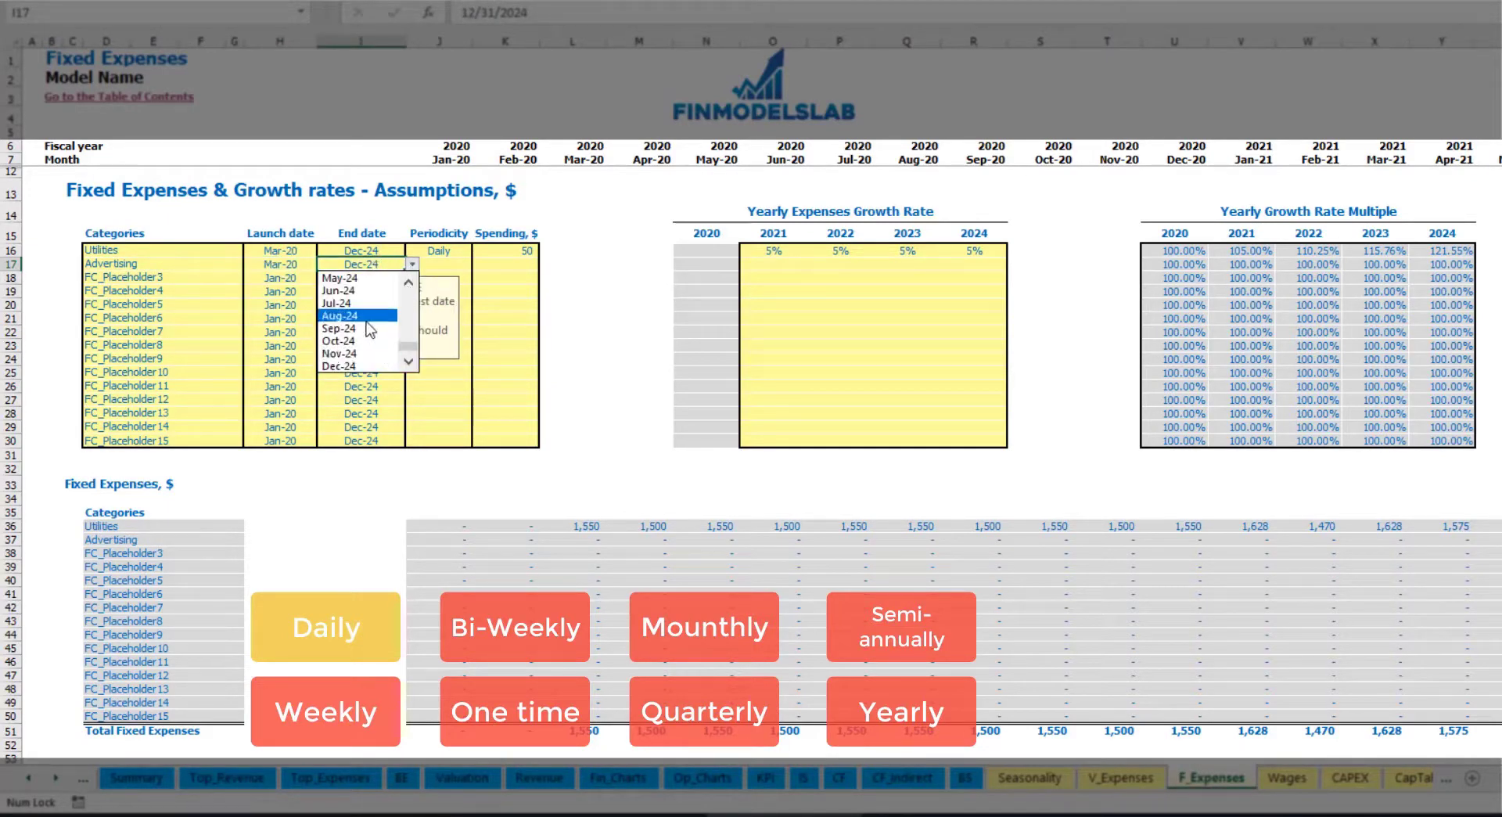
click(374, 316)
Step: Set the Advertising periodicity to Weekly with a spending amount of 100
click(454, 261)
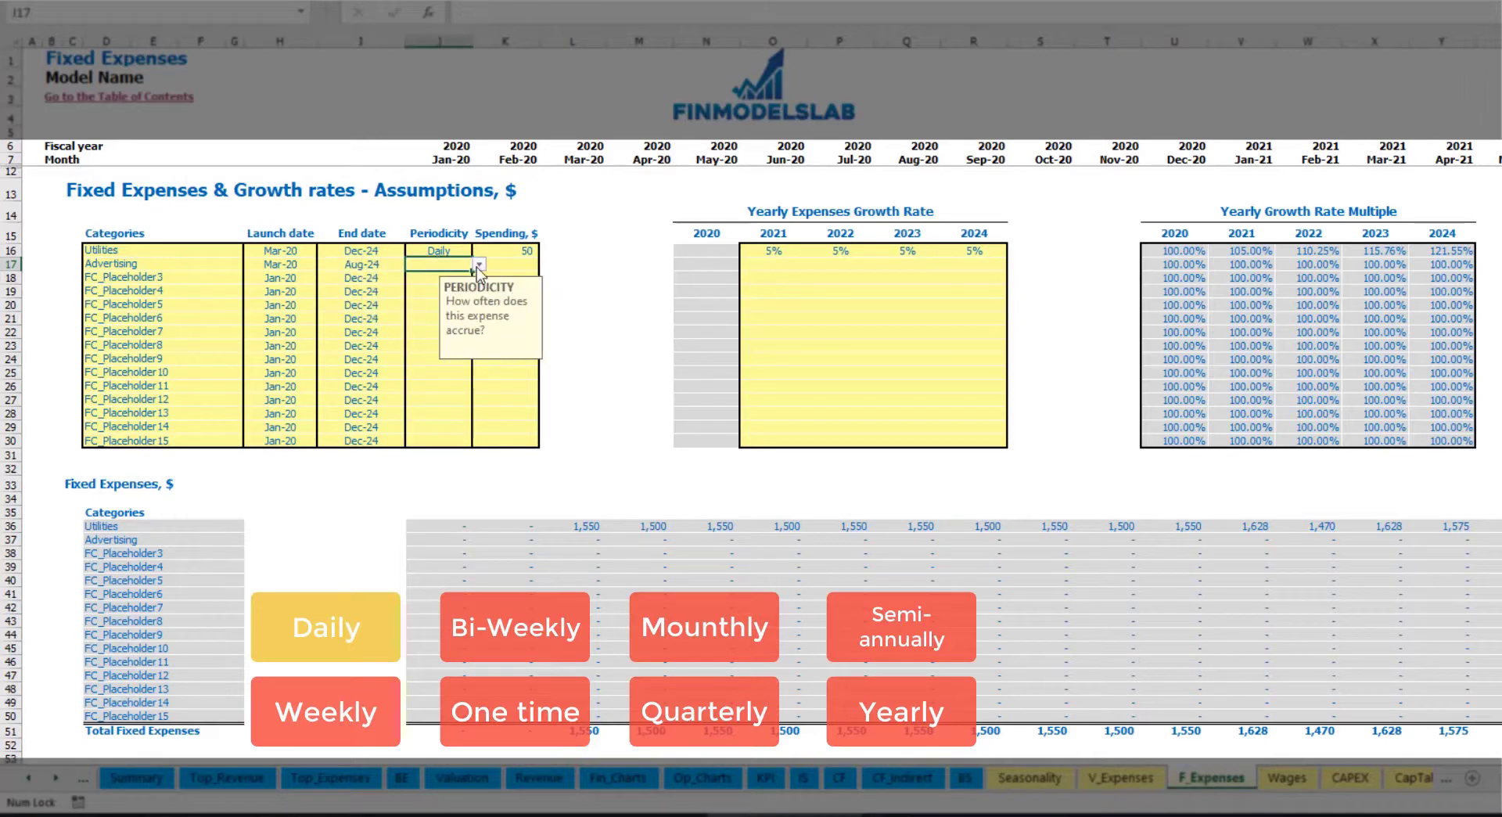
click(478, 263)
click(453, 303)
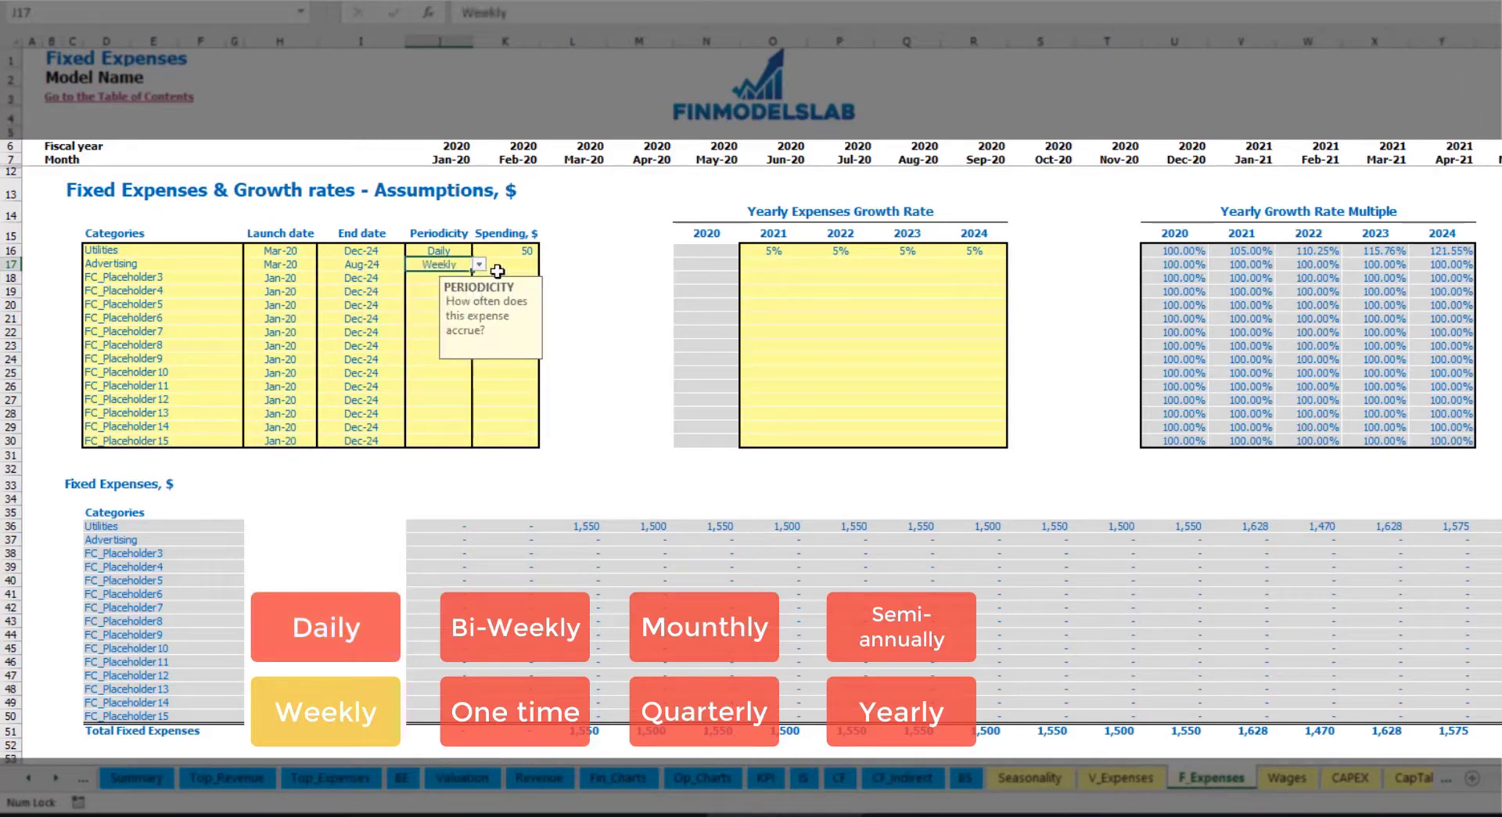
click(501, 266)
text(100)
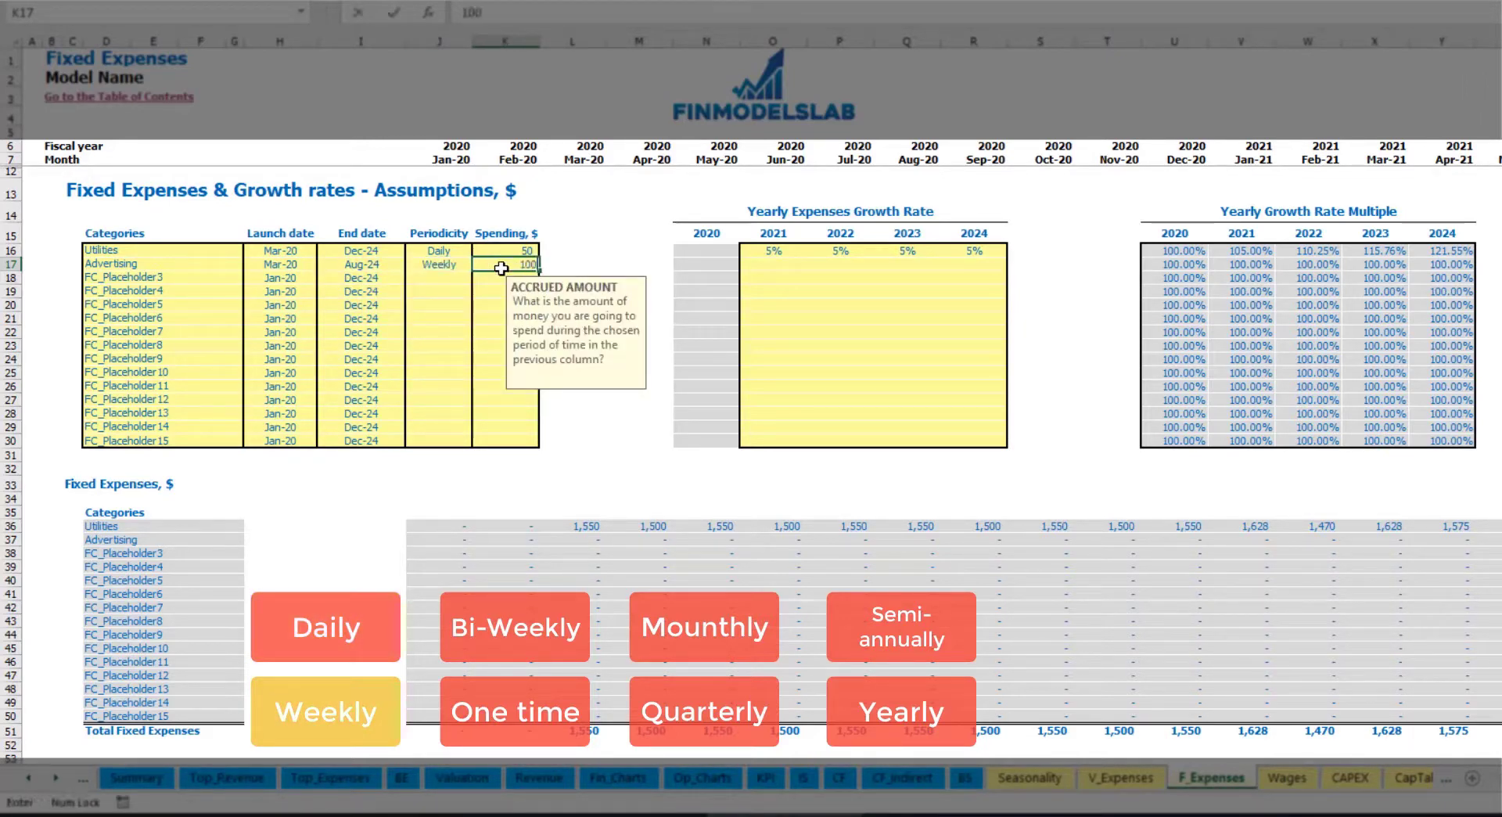
key(Return)
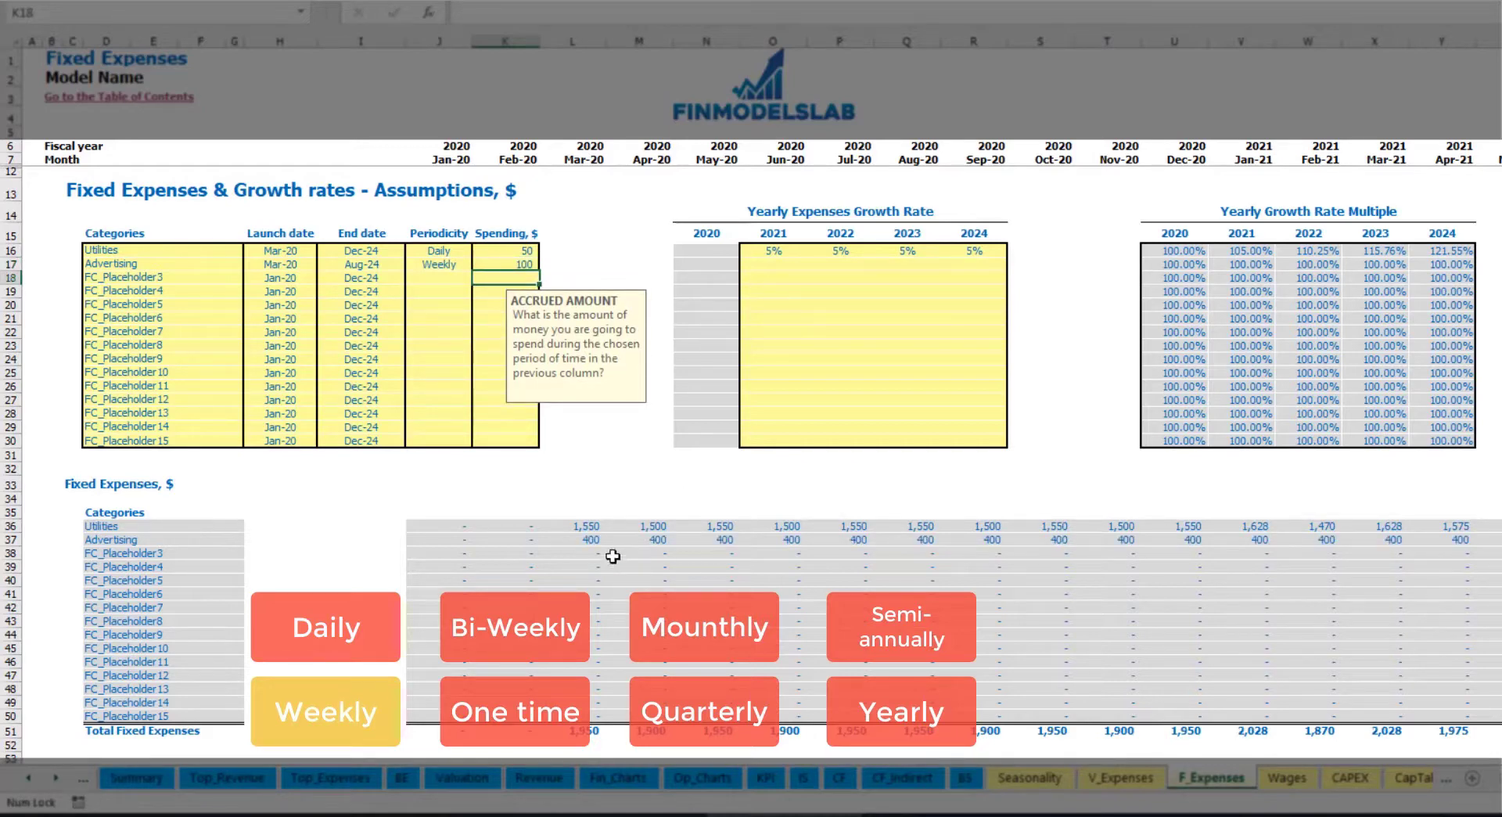
Step: Examine the monthly Advertising amounts from Mar-20 through to the end of the period in 2024
click(593, 540)
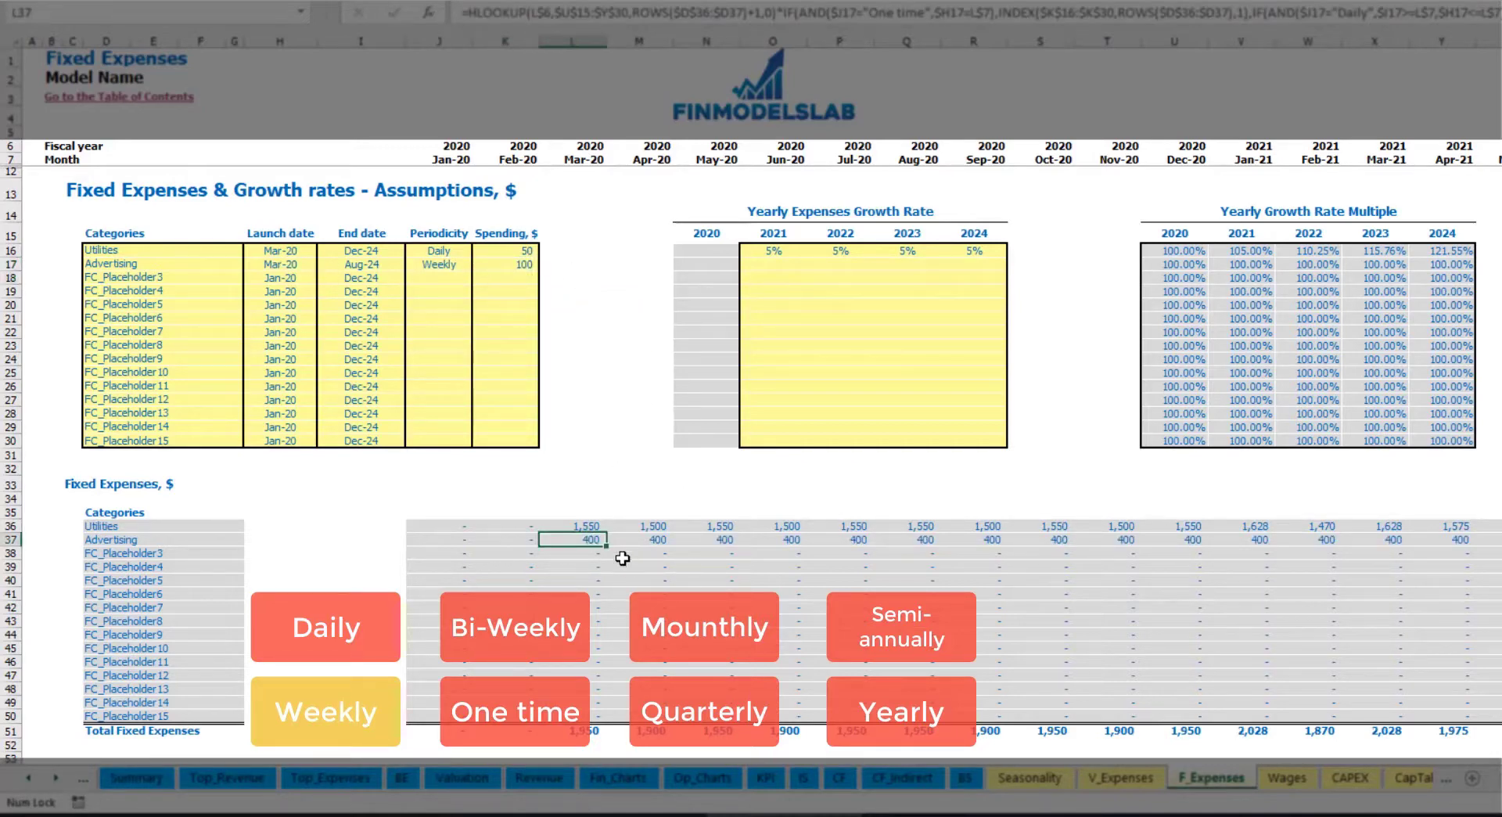
scroll(751, 391, right, 10)
scroll(752, 391, right, 2)
key(ctrl+shift+Right)
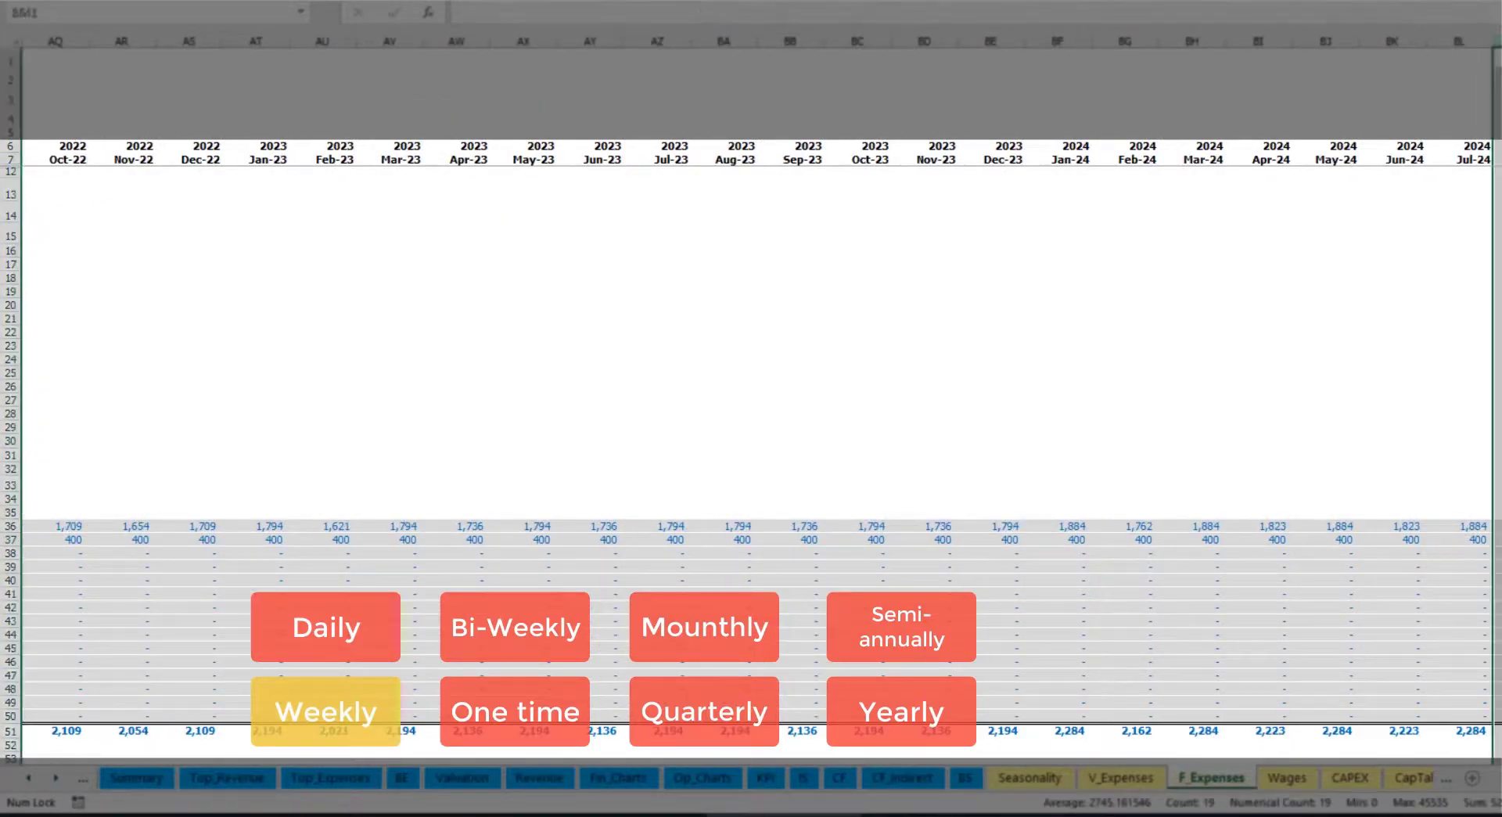
key(ctrl+Right)
scroll(751, 391, left, 15)
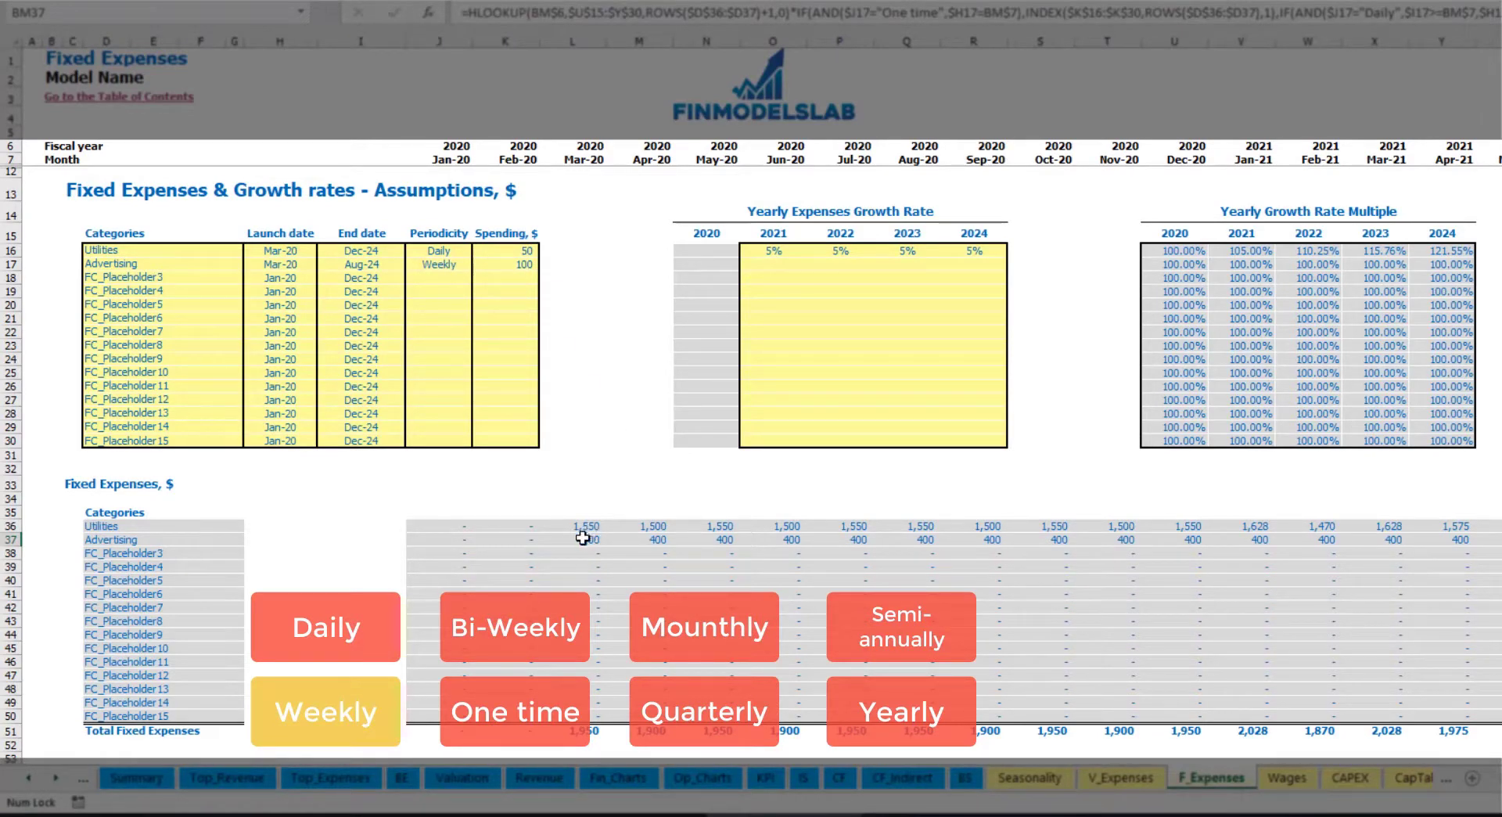
Step: Change the Advertising periodicity to Bi-Weekly and its spending amount to 500
click(448, 264)
click(478, 264)
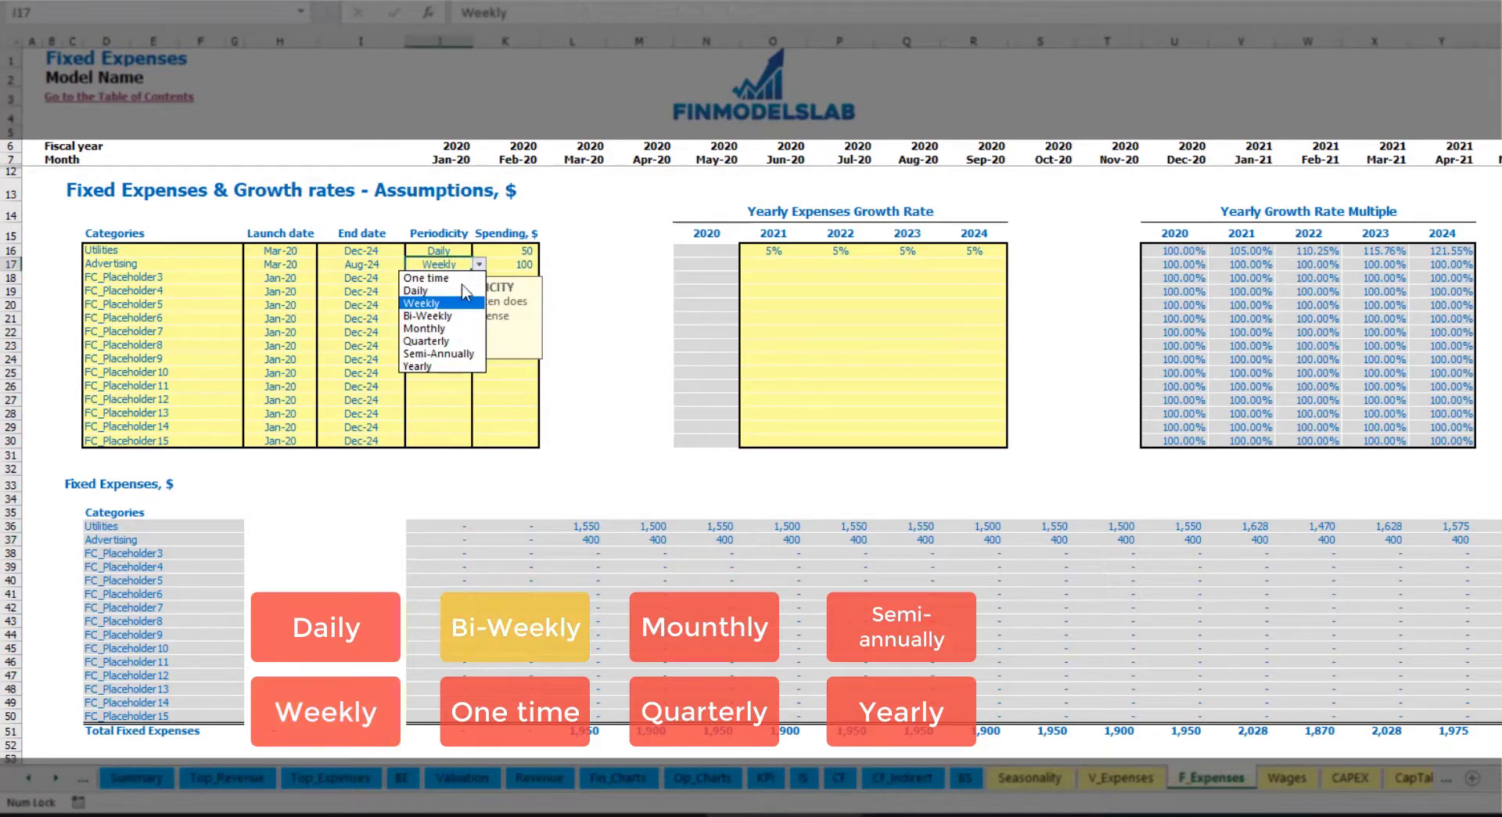
click(457, 317)
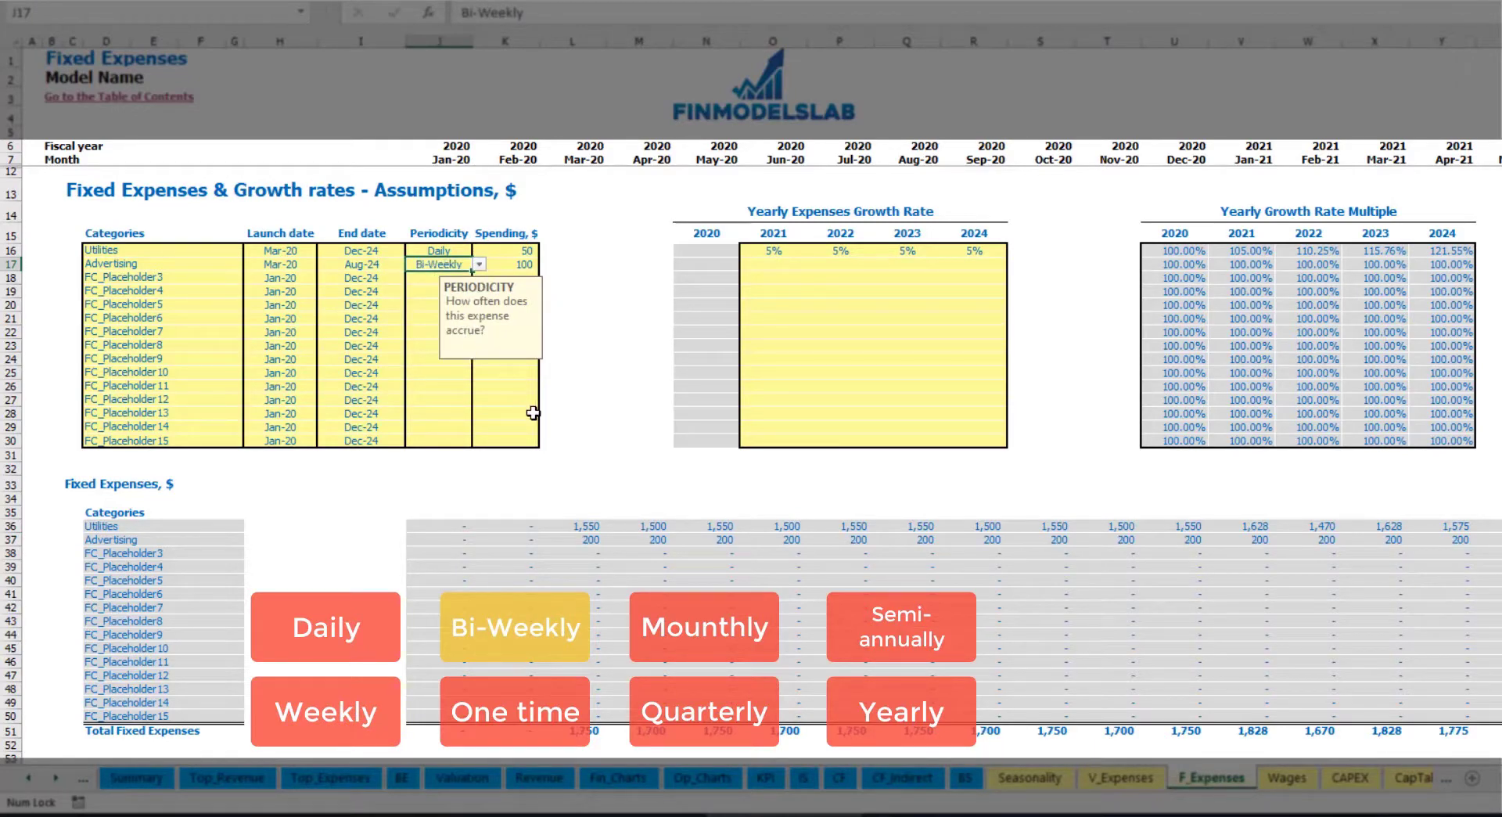
click(503, 265)
text(500)
key(Return)
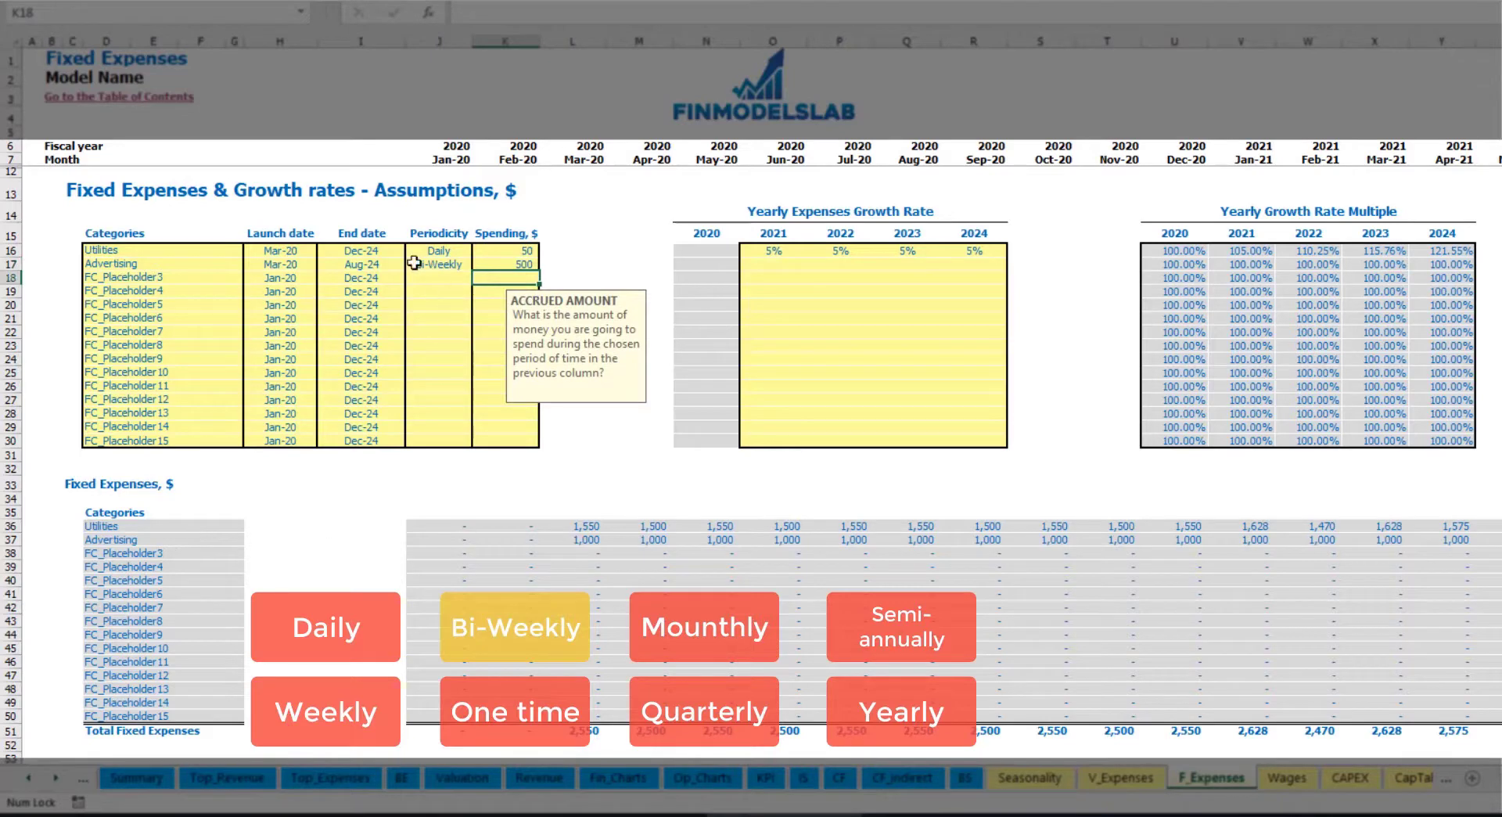
Step: Change the Advertising launch date to Jul-20
click(291, 255)
click(327, 264)
click(313, 265)
click(323, 266)
click(282, 328)
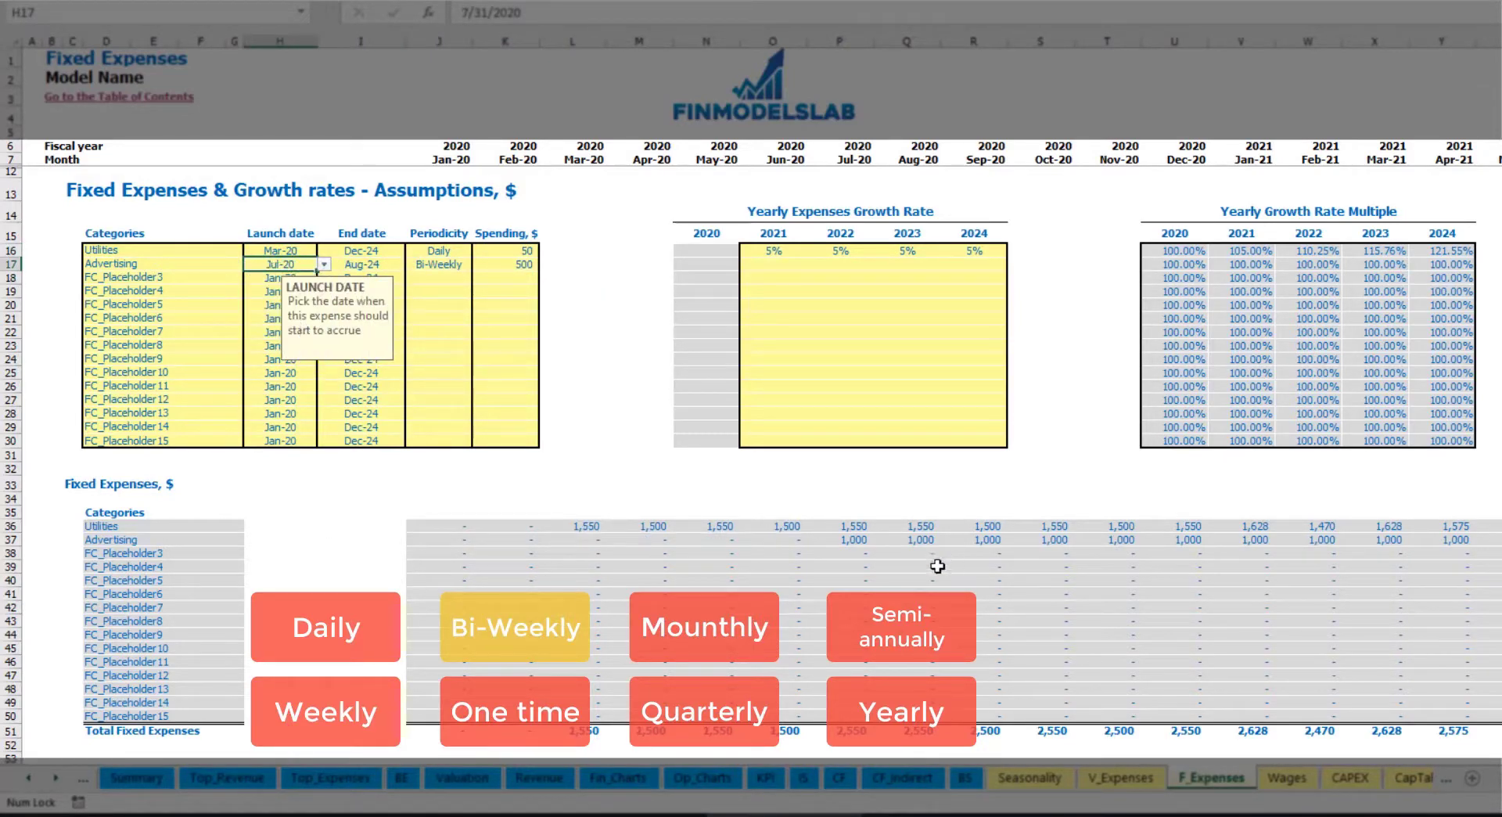
Step: Examine the monthly Advertising amounts month by month from Jul-20 onward
click(857, 542)
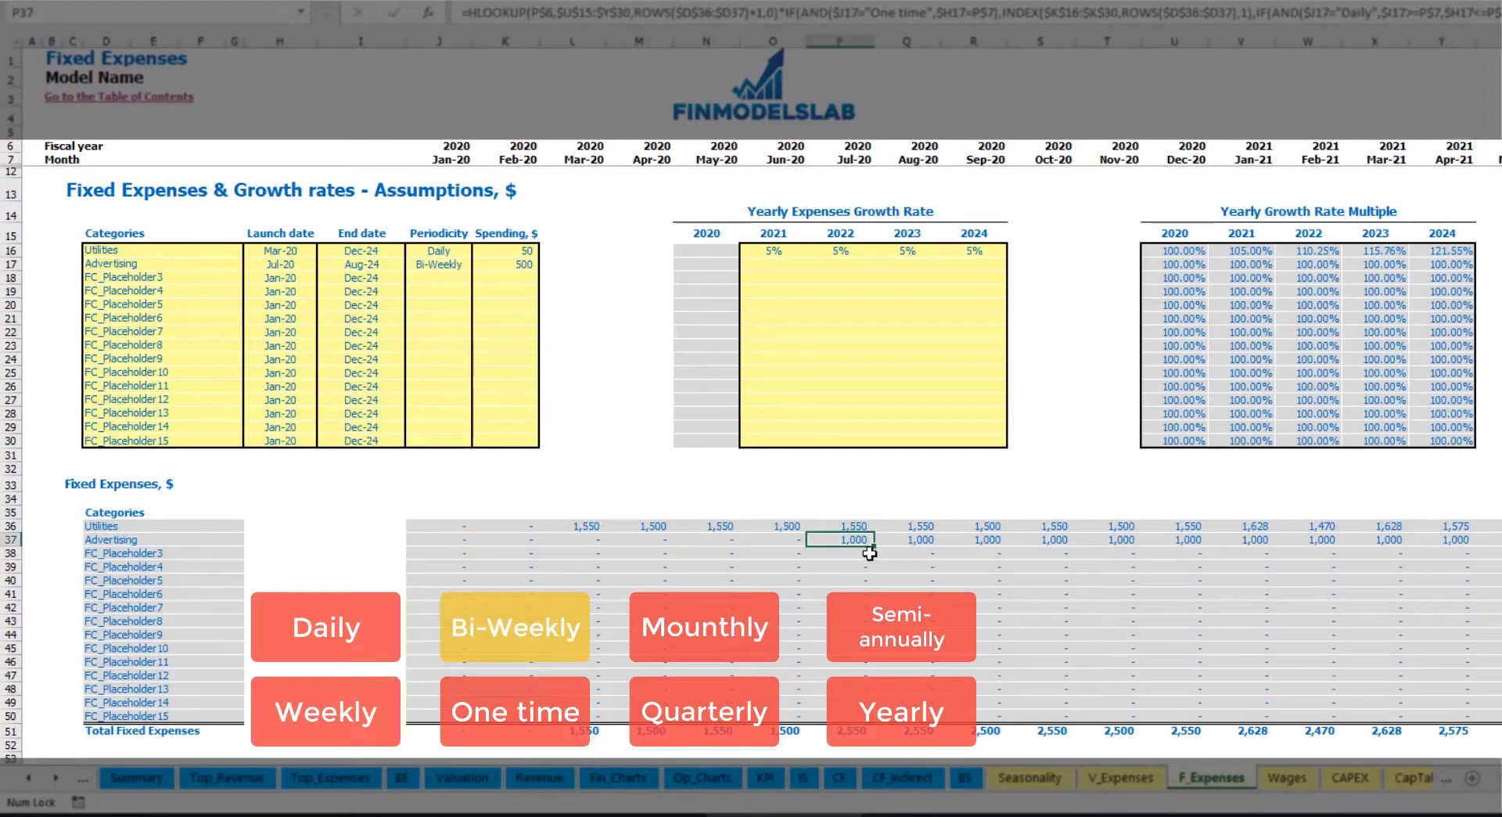
key(Right)
key(Right)
key(Right)
key(Right)
key(Right)
key(Right)
key(Right)
key(Right)
key(Right)
key(Right)
key(Right)
key(Right)
key(Right)
key(Right)
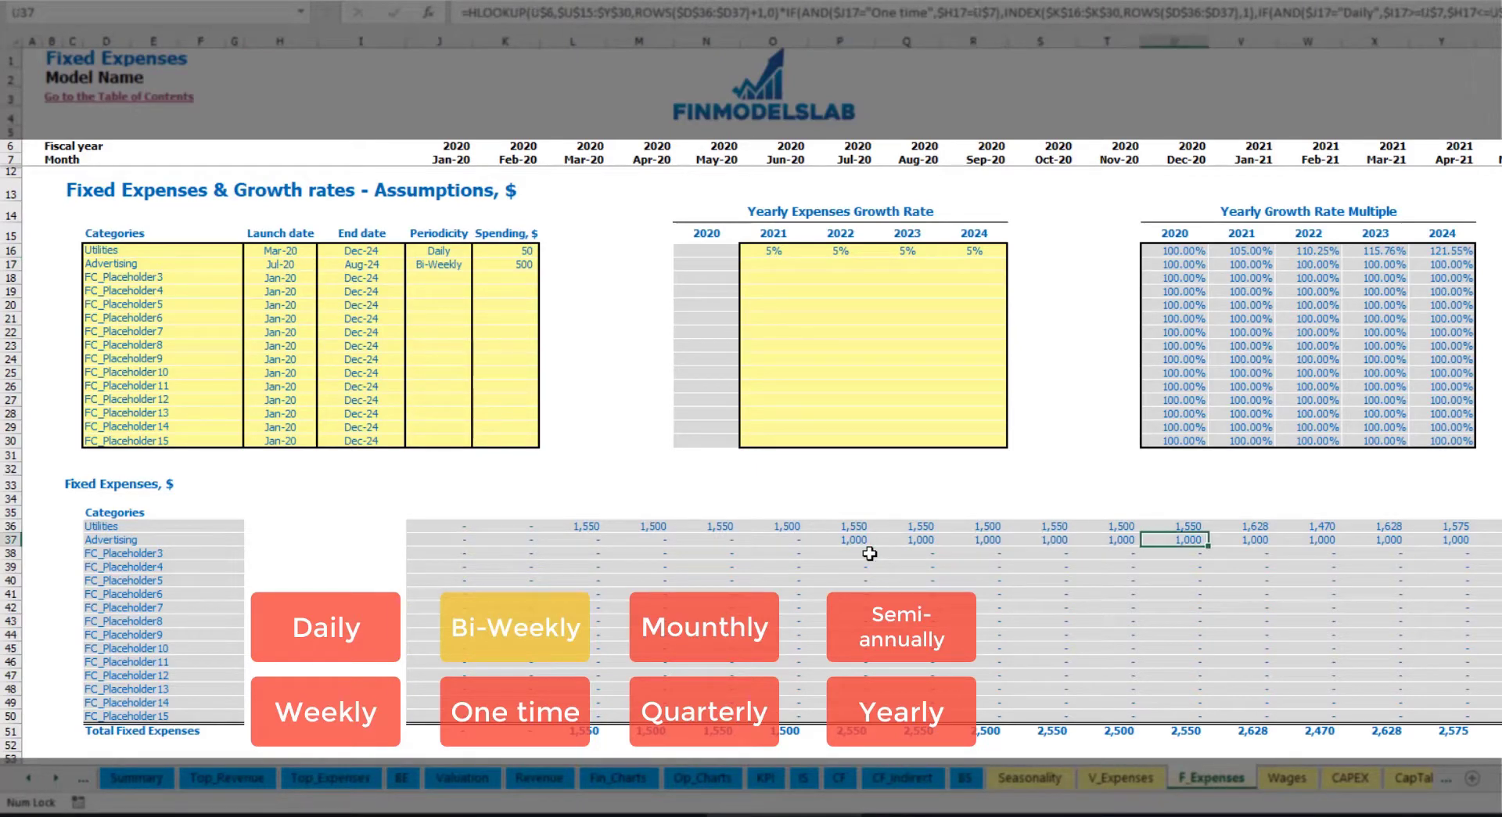
Step: Go back along the Advertising row to its first monthly amount in Jul-20
key(Left)
key(Left)
key(Left)
key(Left)
key(Left)
key(Left)
key(Left)
key(Left)
key(Left)
key(Left)
key(Left)
key(Left)
key(Left)
key(Left)
key(Left)
key(Left)
key(Left)
key(Left)
key(Left)
key(Left)
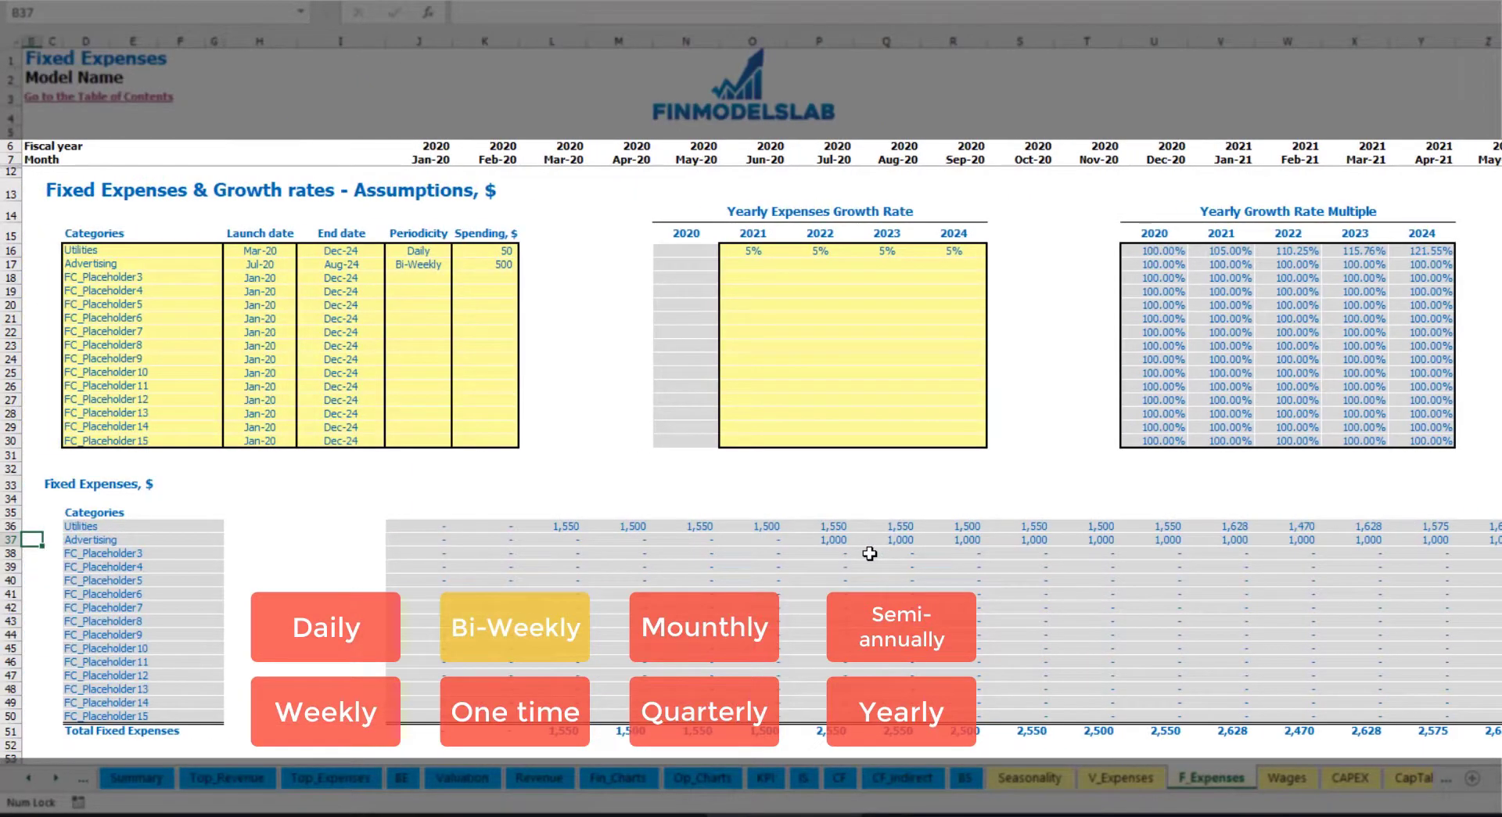
click(824, 543)
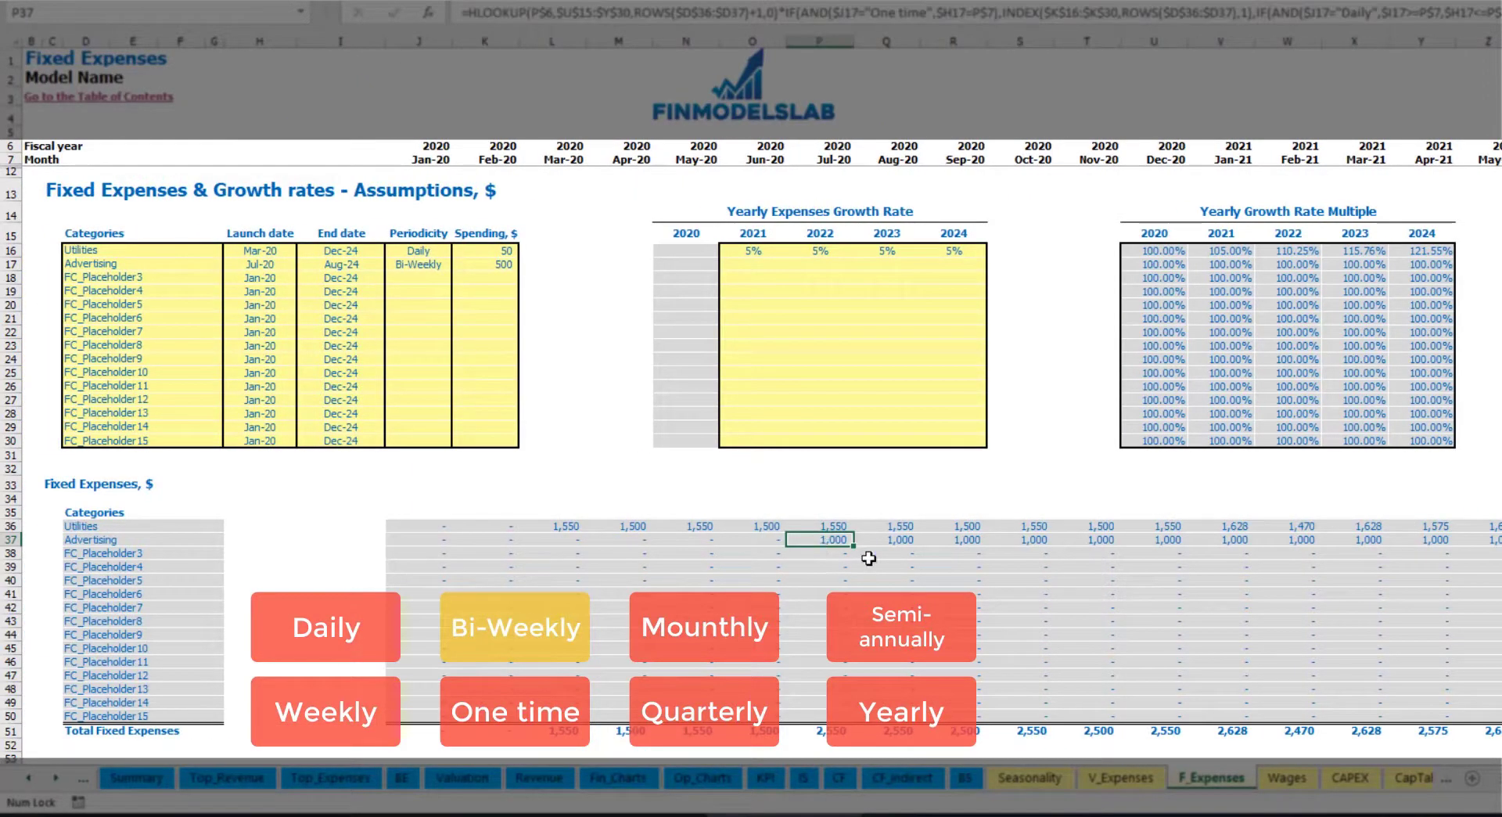
Step: Set the Advertising yearly expense growth rate to 3% for each year from 2021 to 2024
click(752, 267)
text(3%)
key(ctrl+Return)
key(ctrl+c)
key(Right)
key(shift+Right)
key(shift+Right)
key(ctrl+v)
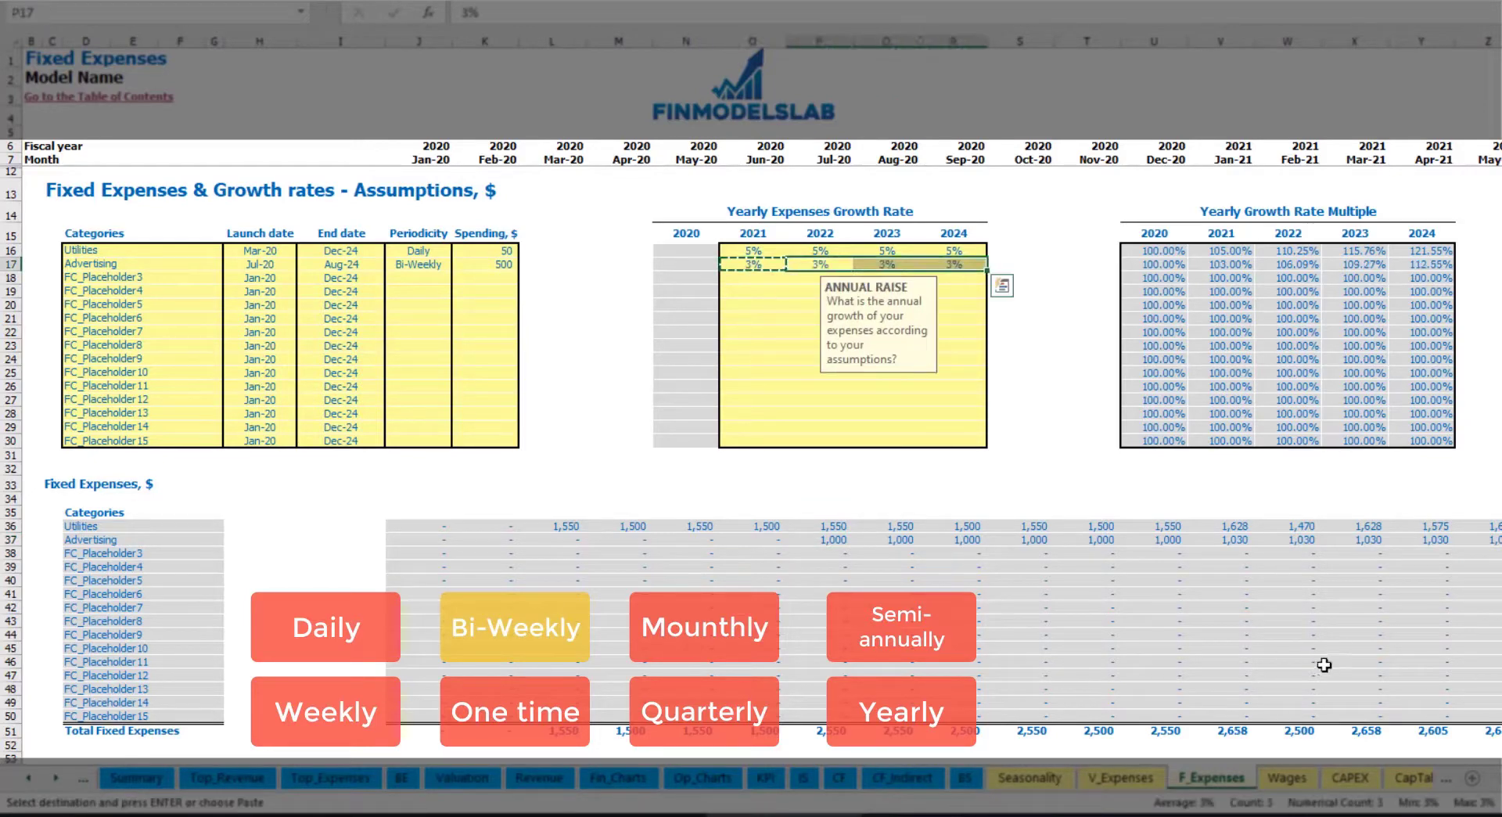
Step: Examine how the growth rate changes the monthly Advertising amounts from Jan-21 through 2024, then return to the Advertising end date
click(1500, 553)
click(1443, 539)
click(1287, 539)
click(1221, 539)
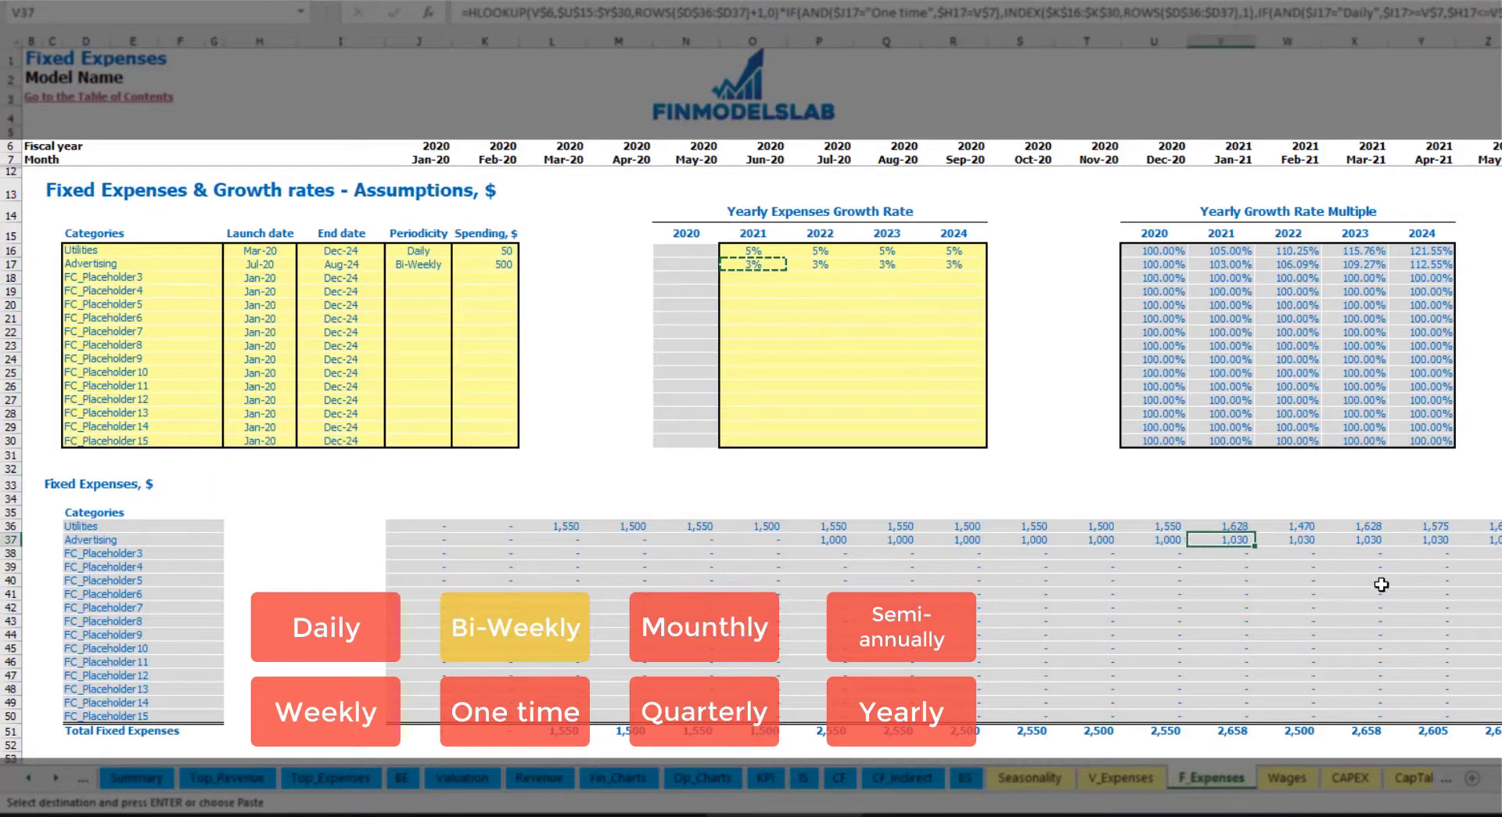
scroll(751, 391, right, 10)
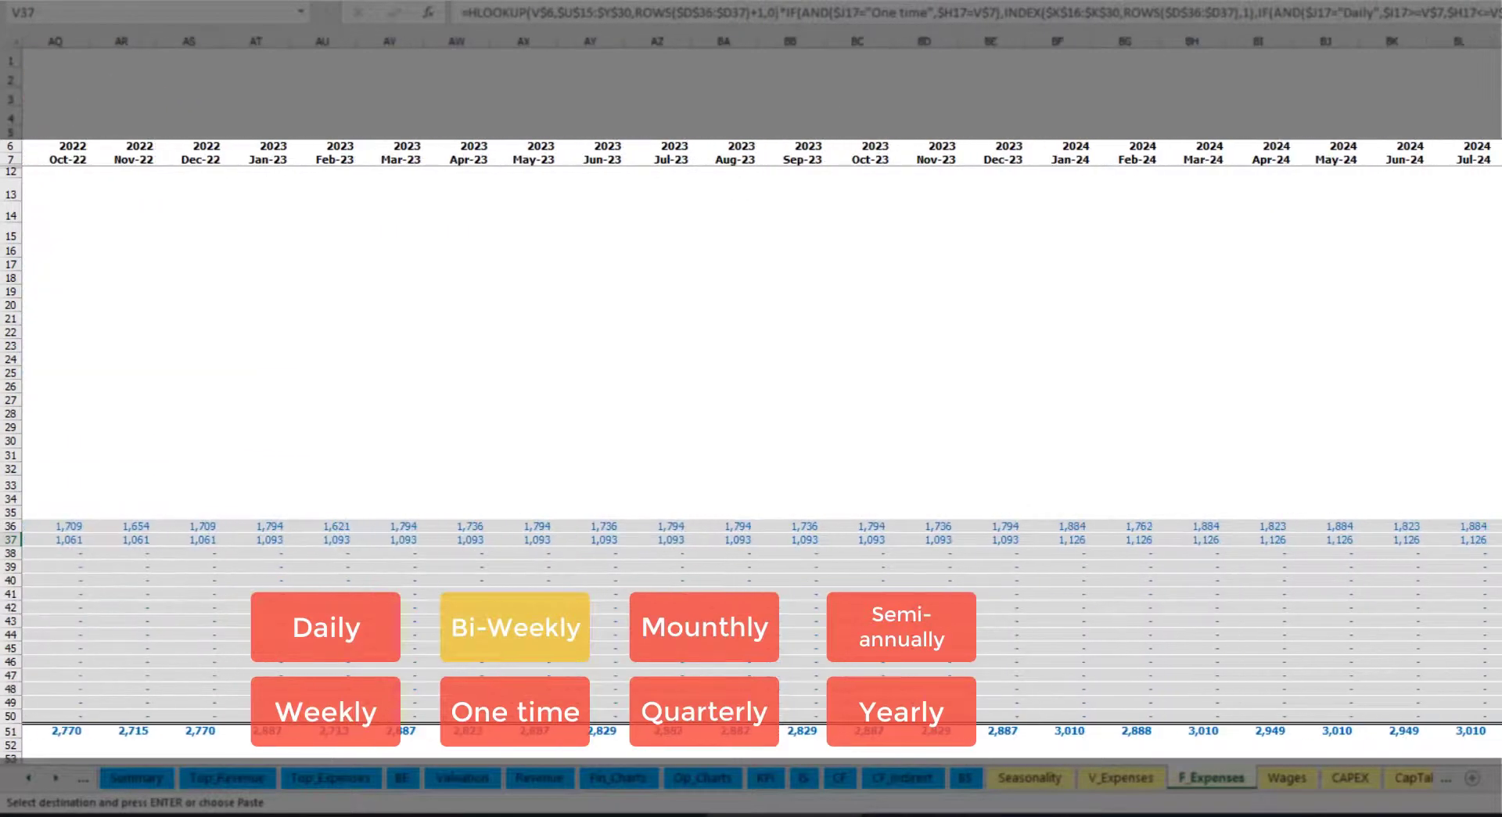
key(ctrl+shift+Right)
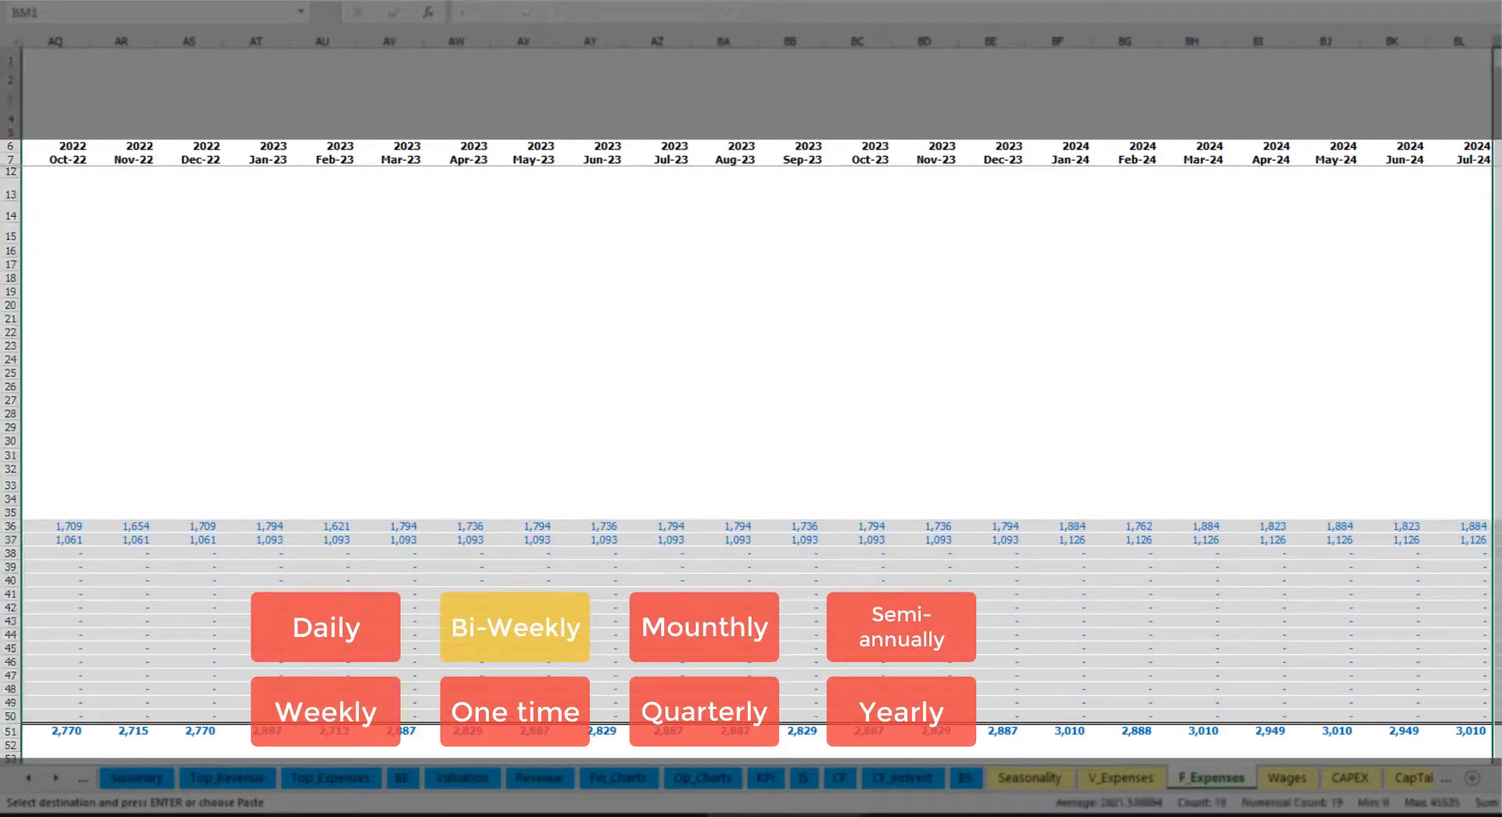
scroll(751, 392, left, 10)
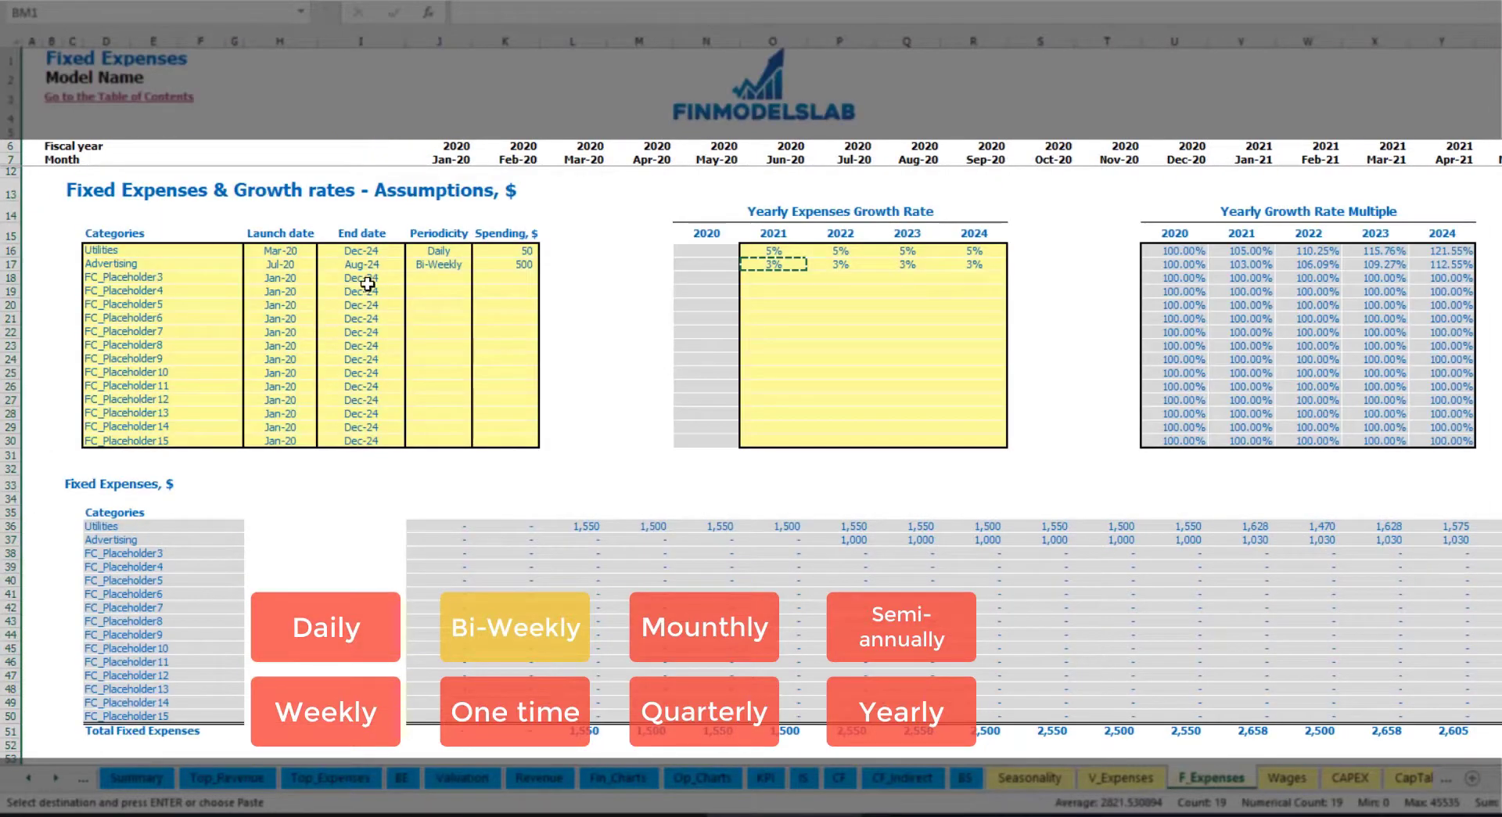
click(368, 264)
Step: Rename the third fixed expense category, FC_Placeholder3, as Office Setup
click(132, 276)
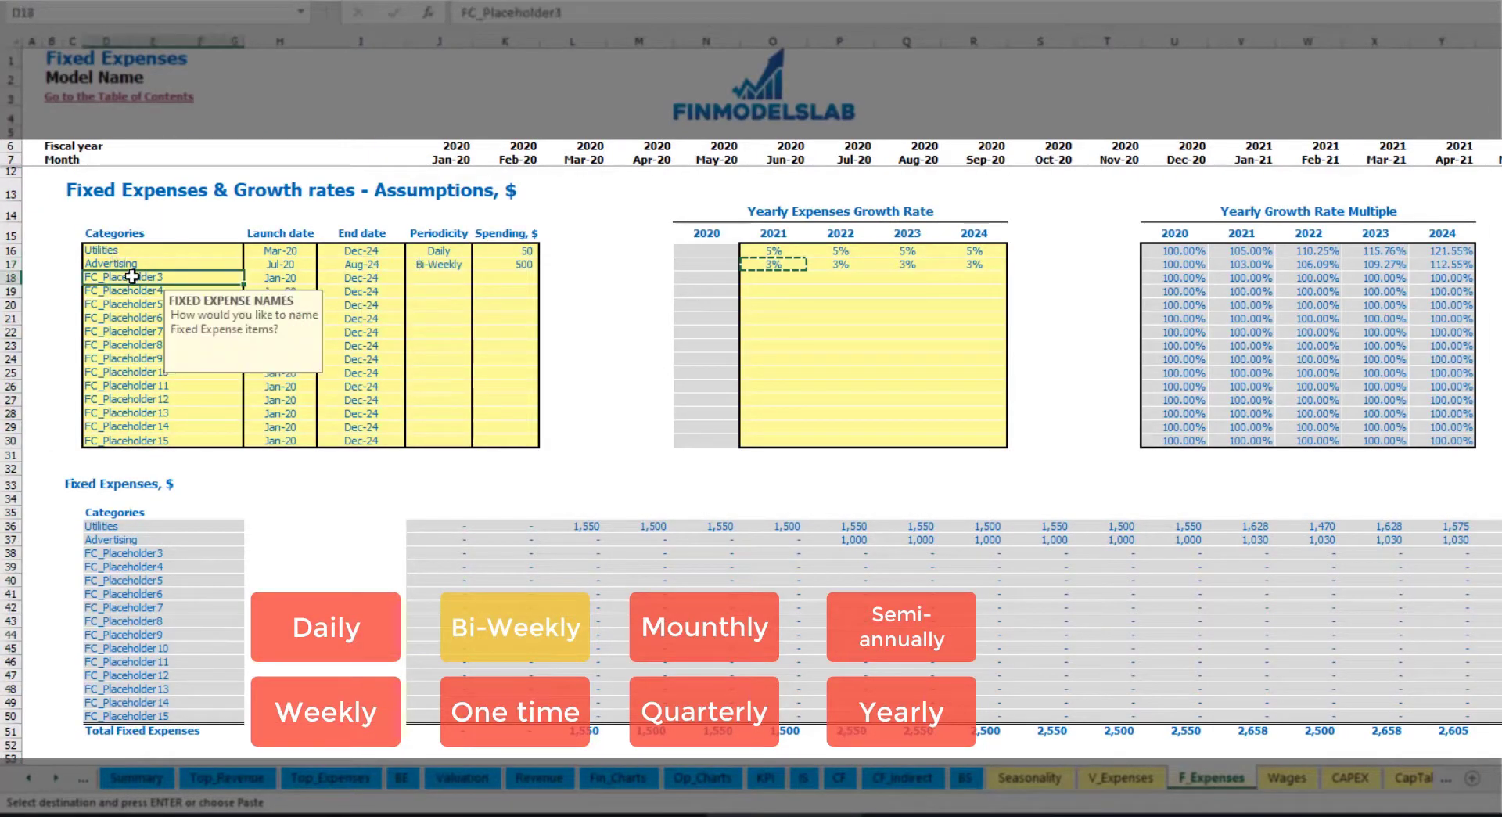
text(S)
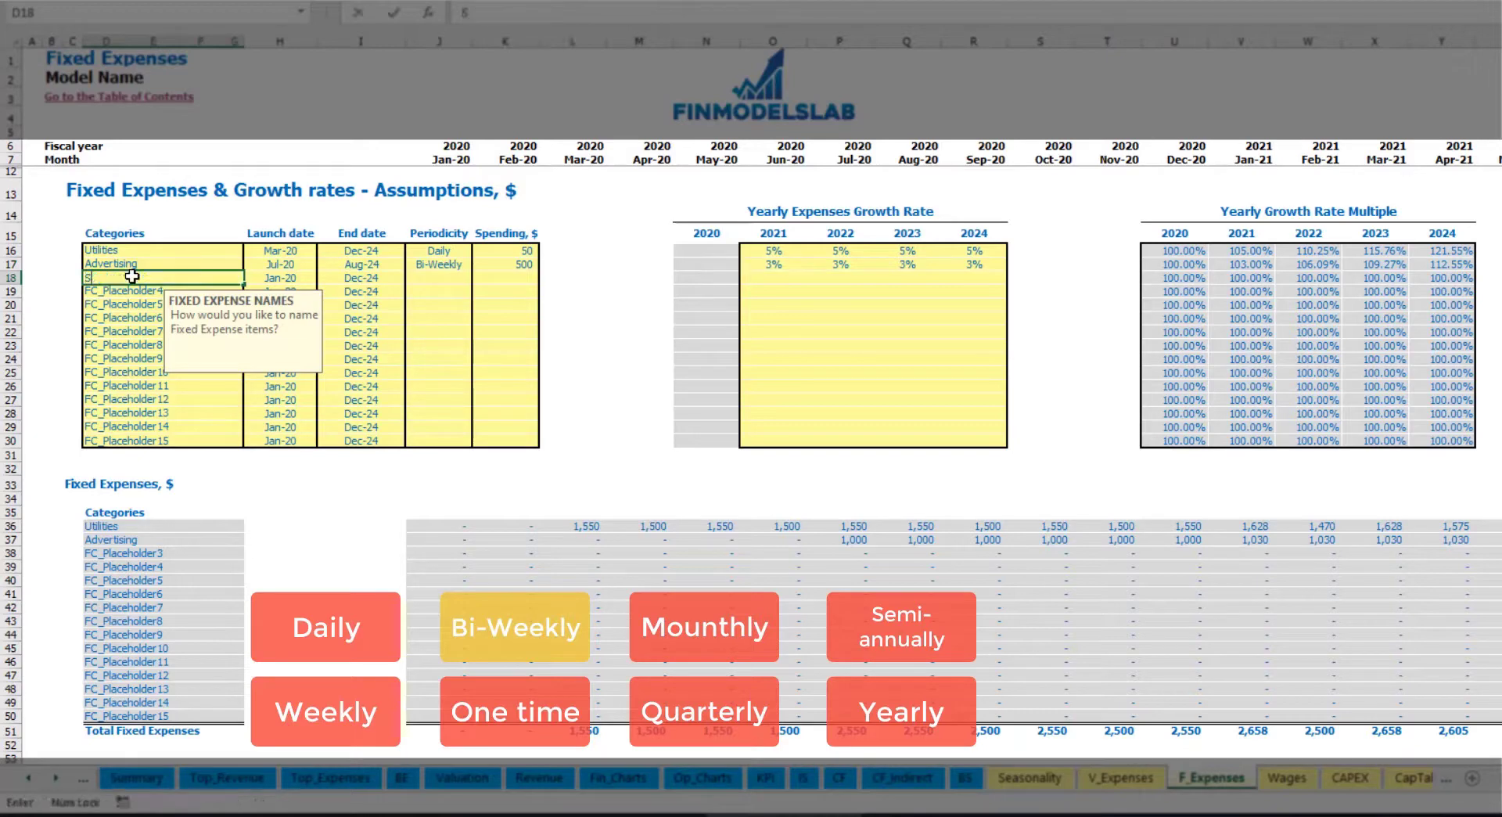
text(ffice Setup)
key(Return)
Step: Set the Office Setup periodicity to One time and its launch date to Feb-20
click(442, 281)
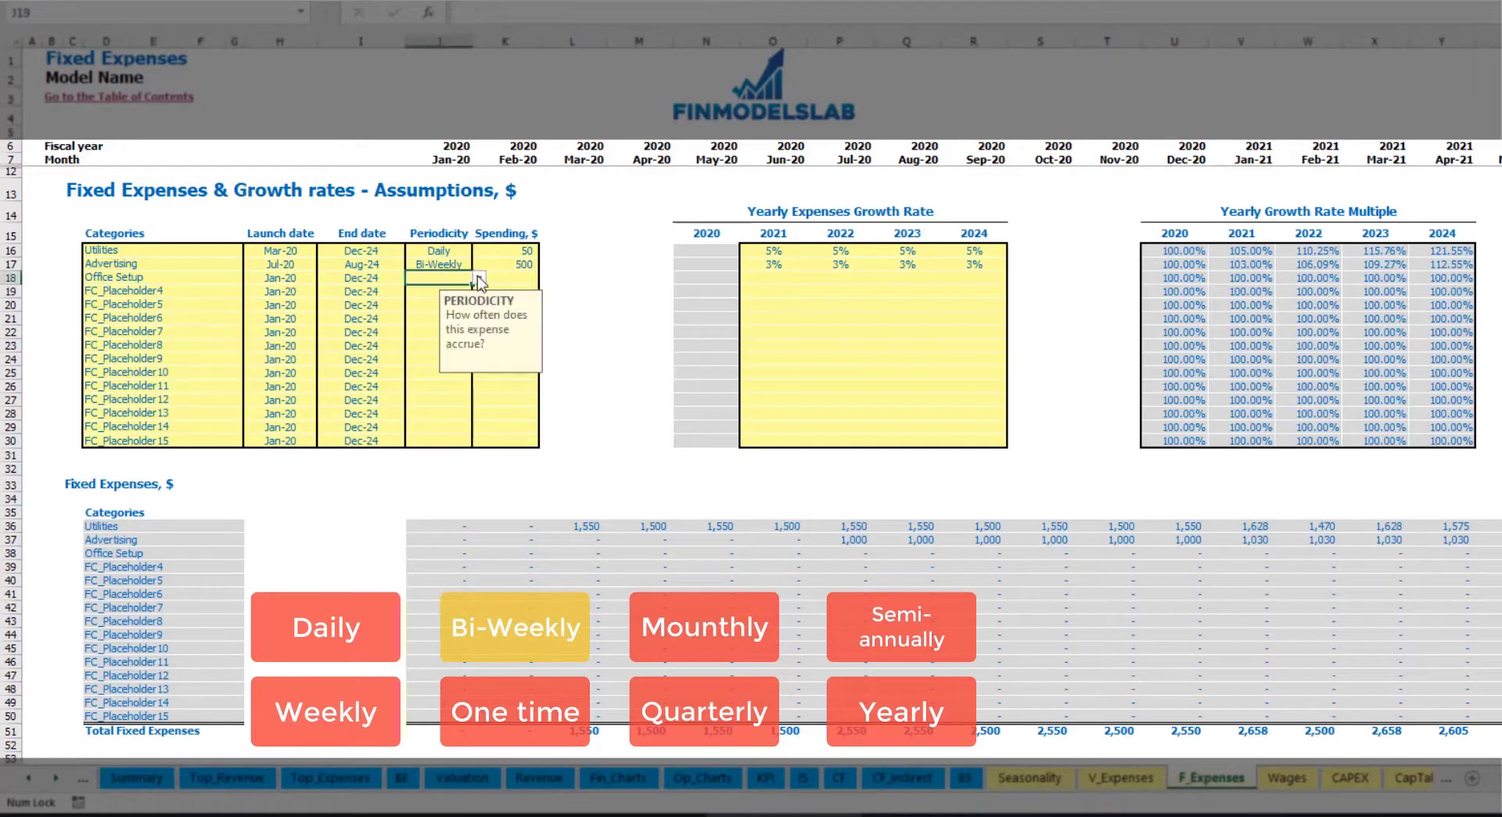
click(479, 278)
click(501, 291)
click(304, 278)
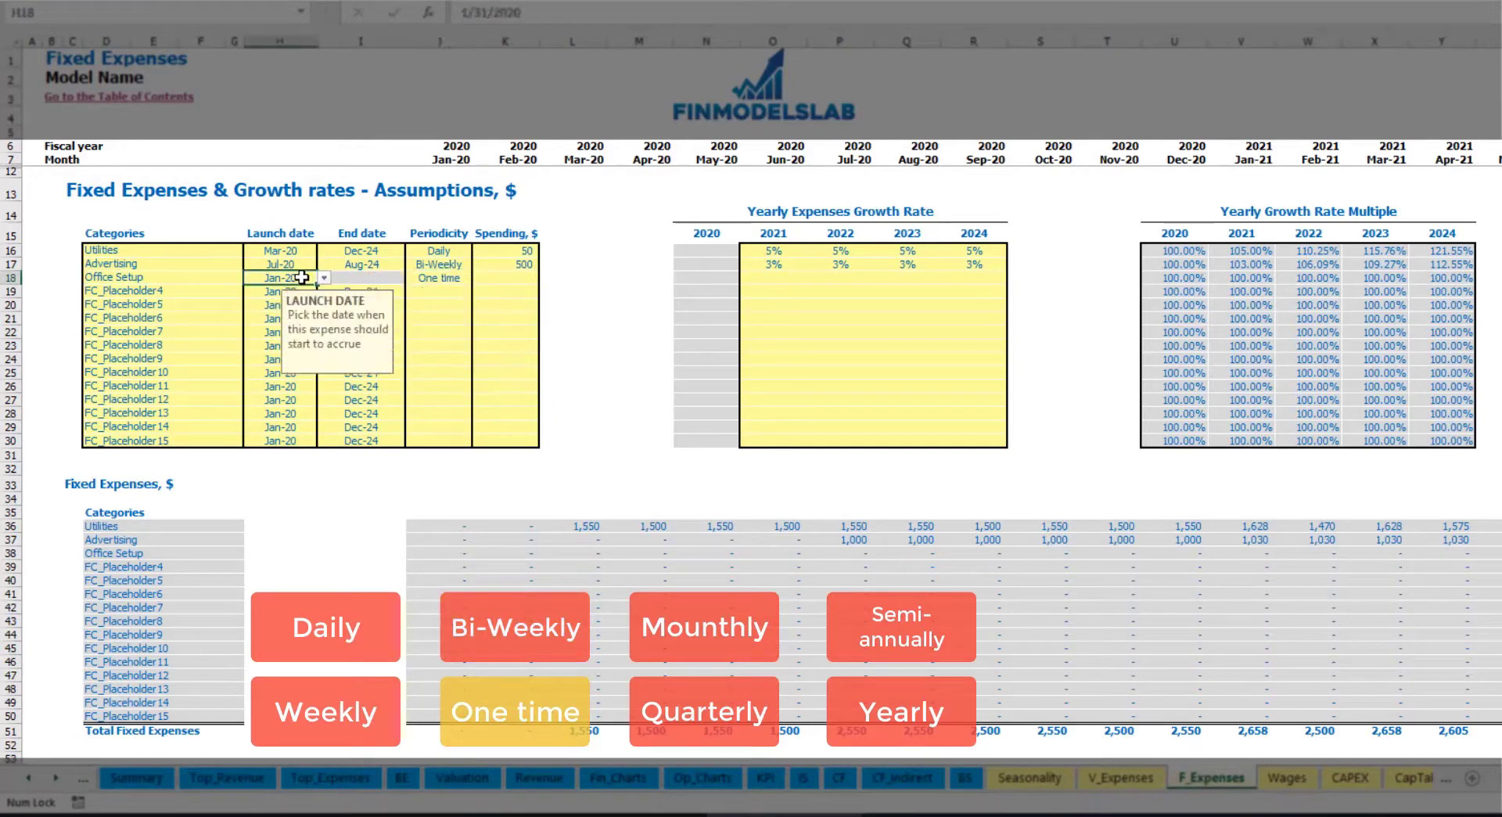
click(323, 278)
click(281, 291)
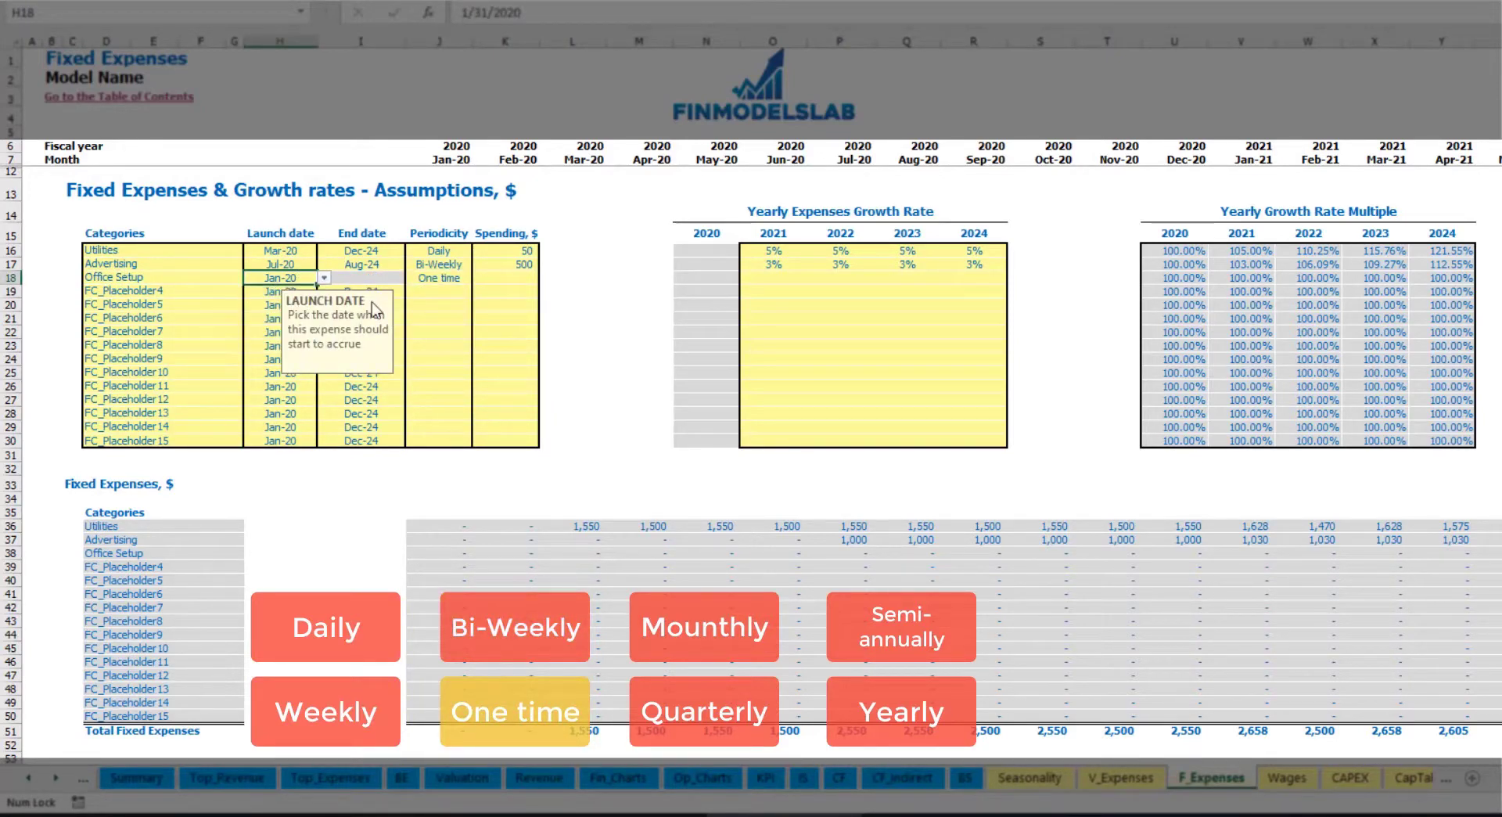
Step: Set the Office Setup spending to 5000 and check its Feb-20 amount in the monthly table
click(493, 278)
text(5000)
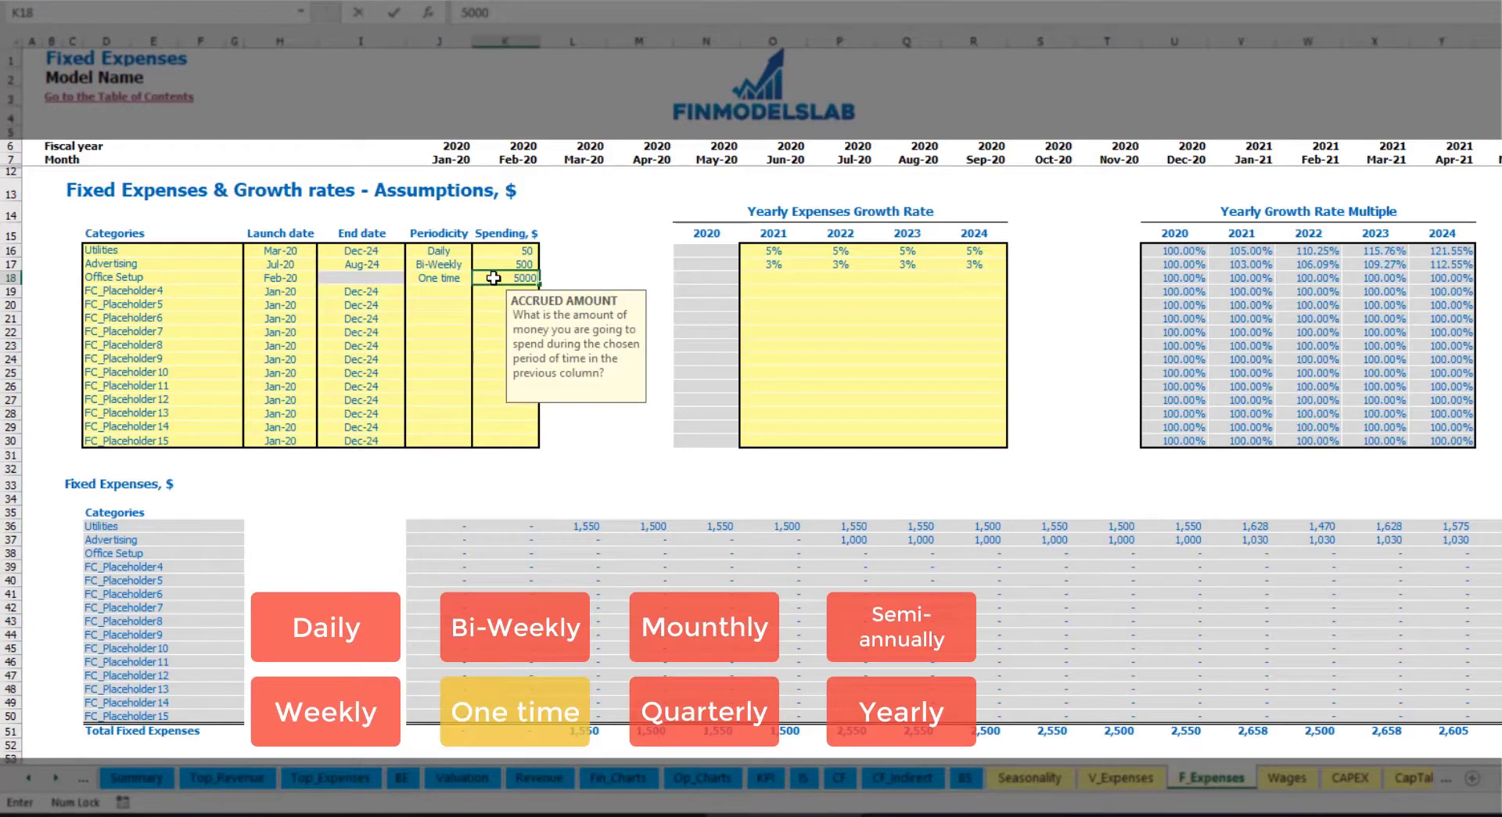
key(Return)
drag(773, 279, 959, 285)
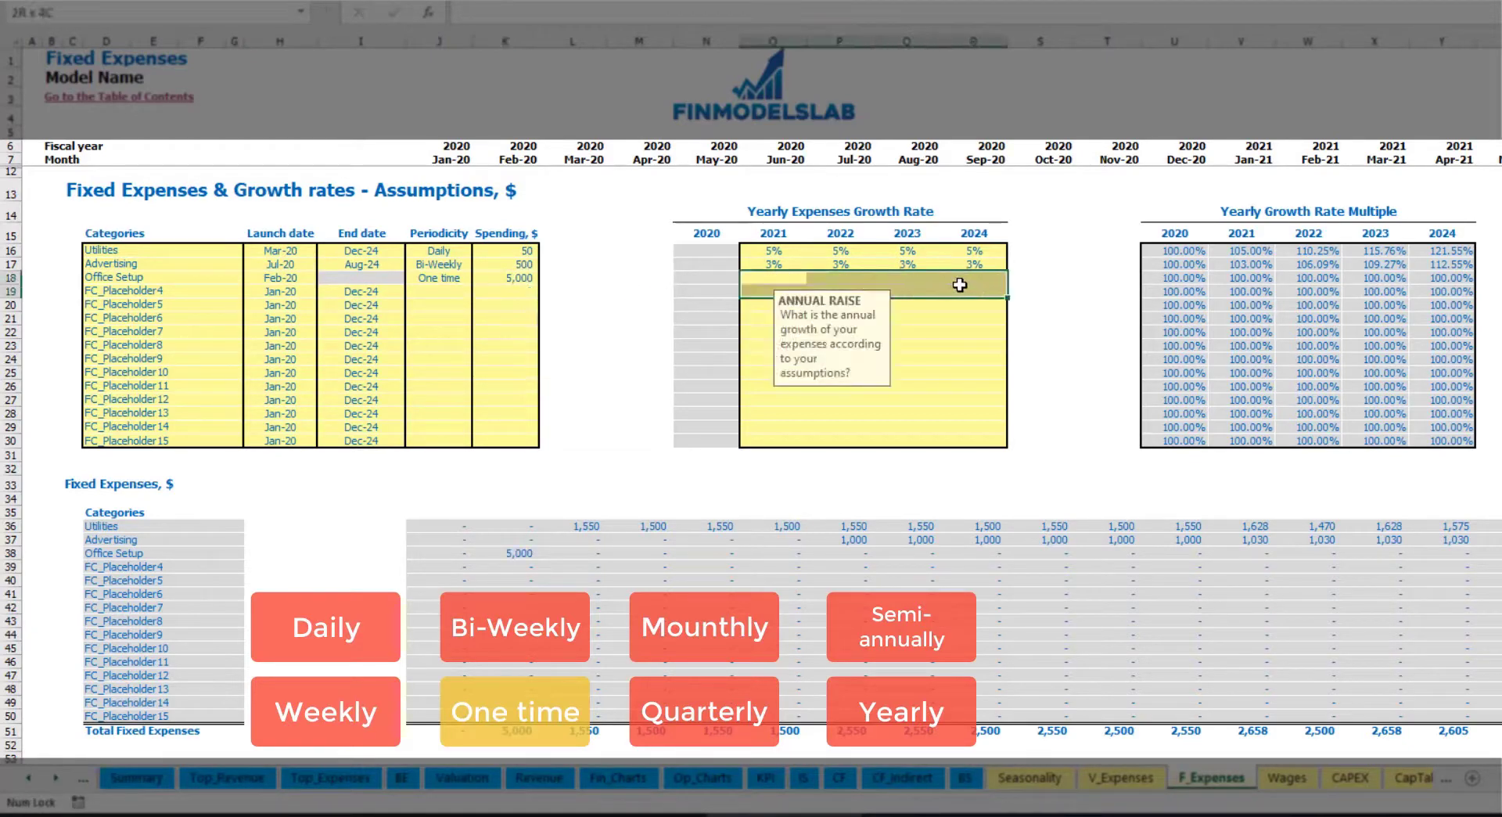
click(523, 553)
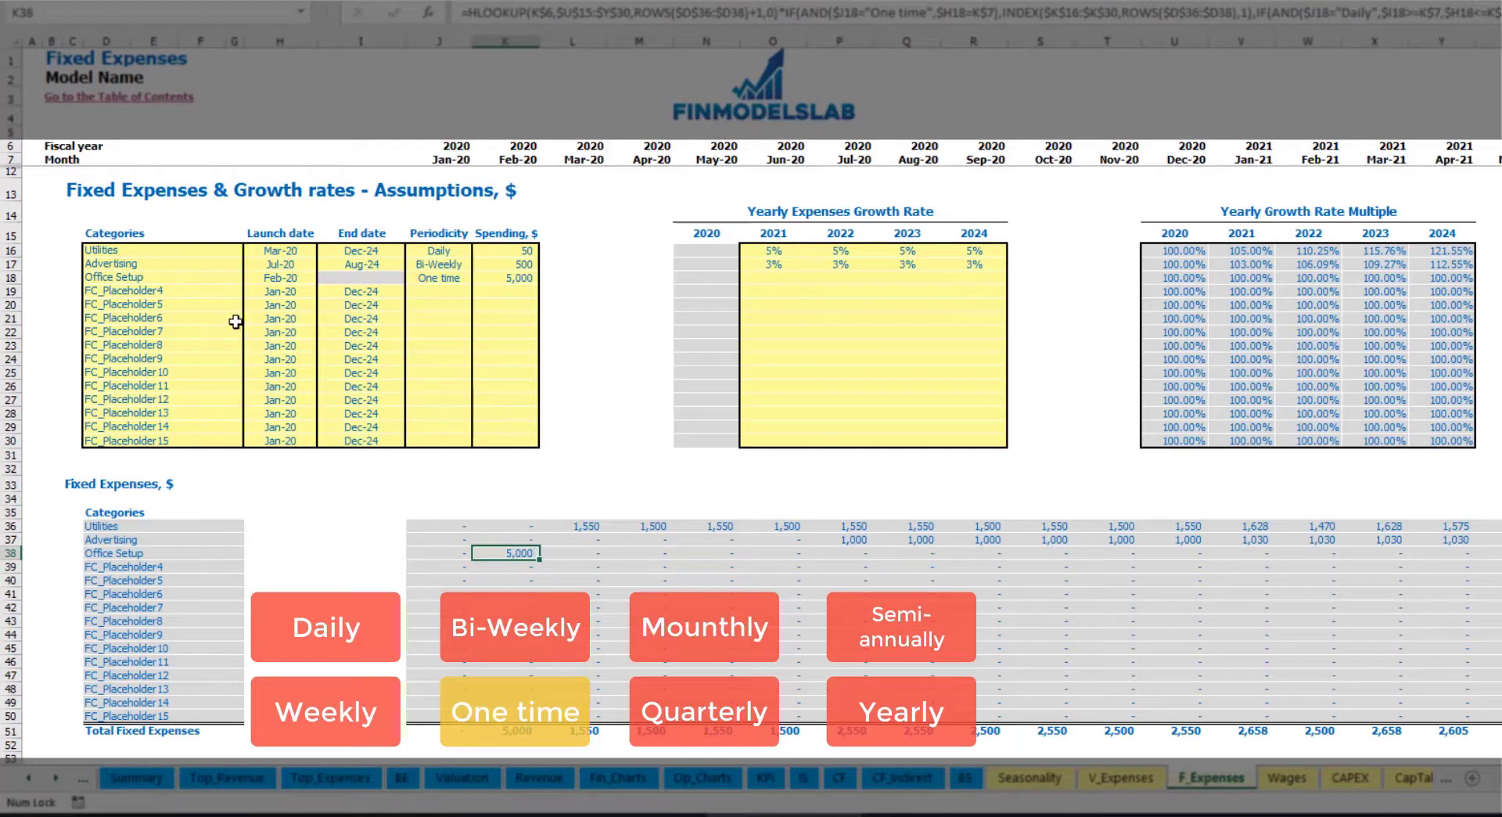
Step: Rename the fourth fixed expense category, FC_Placeholder4, as Insurance
click(207, 295)
text(Insurance)
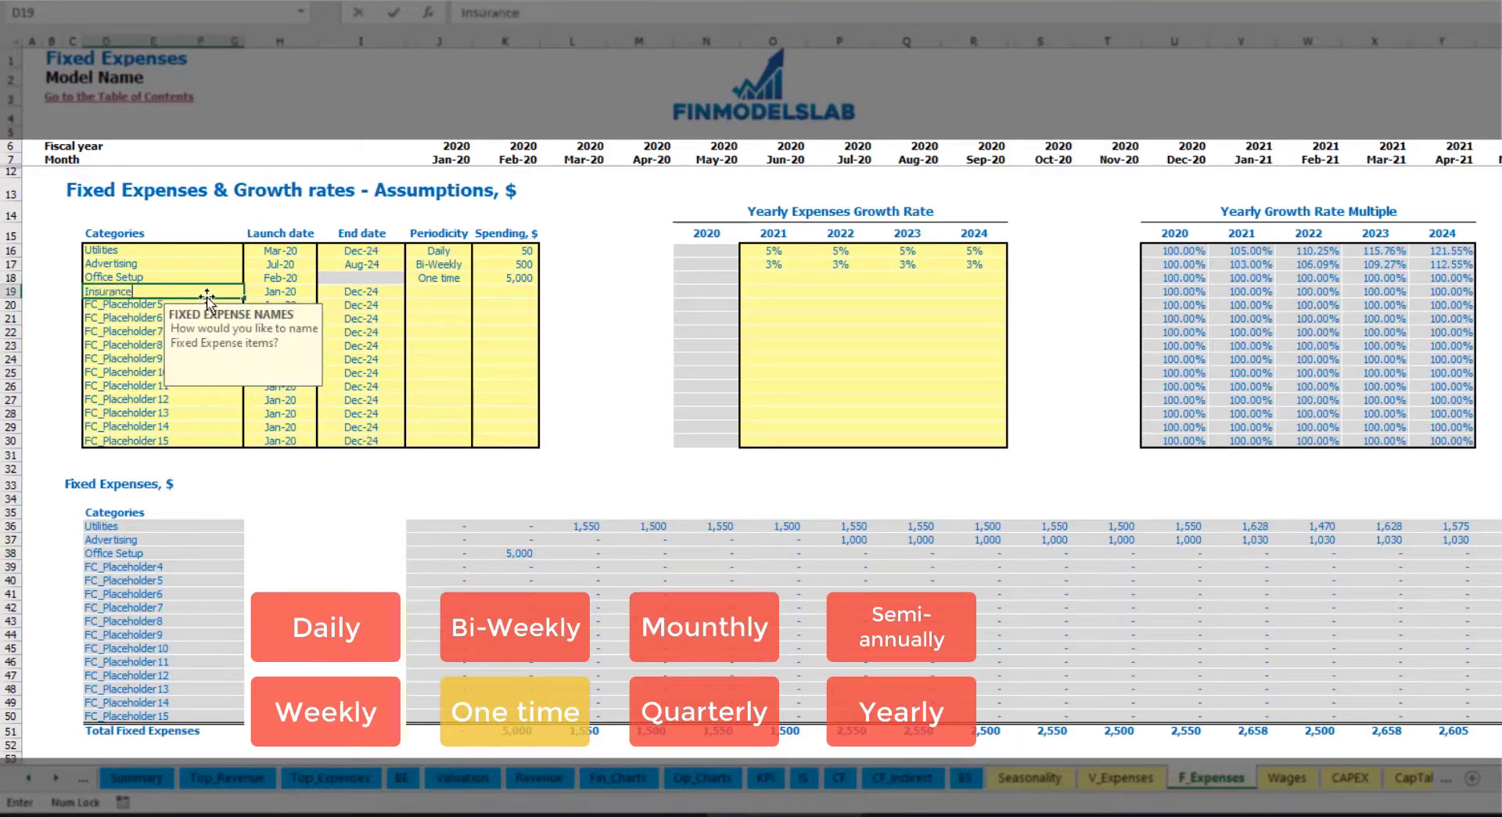
key(Return)
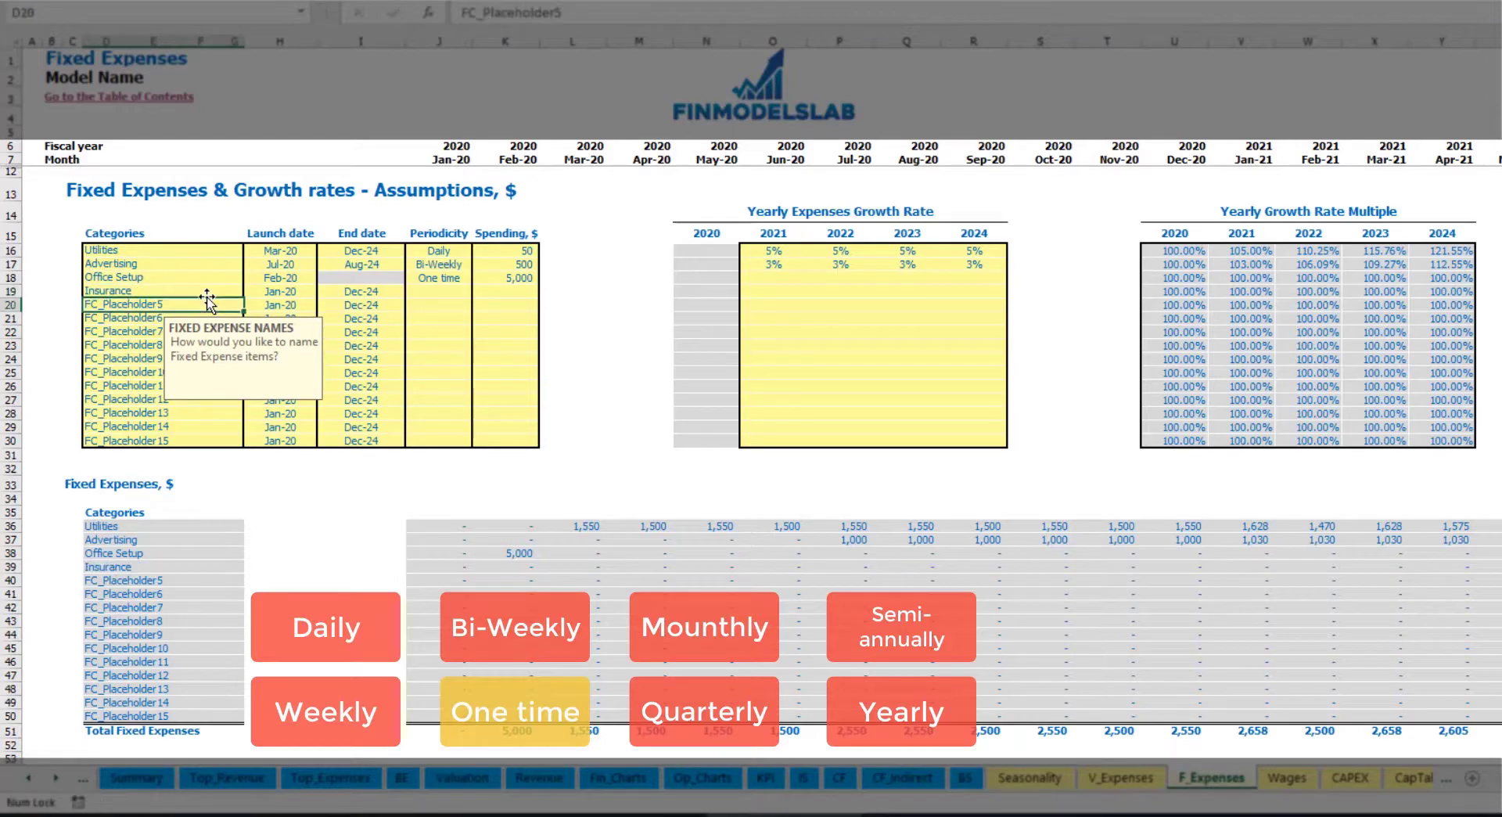
Step: Set the Insurance periodicity to Monthly and its spending amount to 1000
click(282, 294)
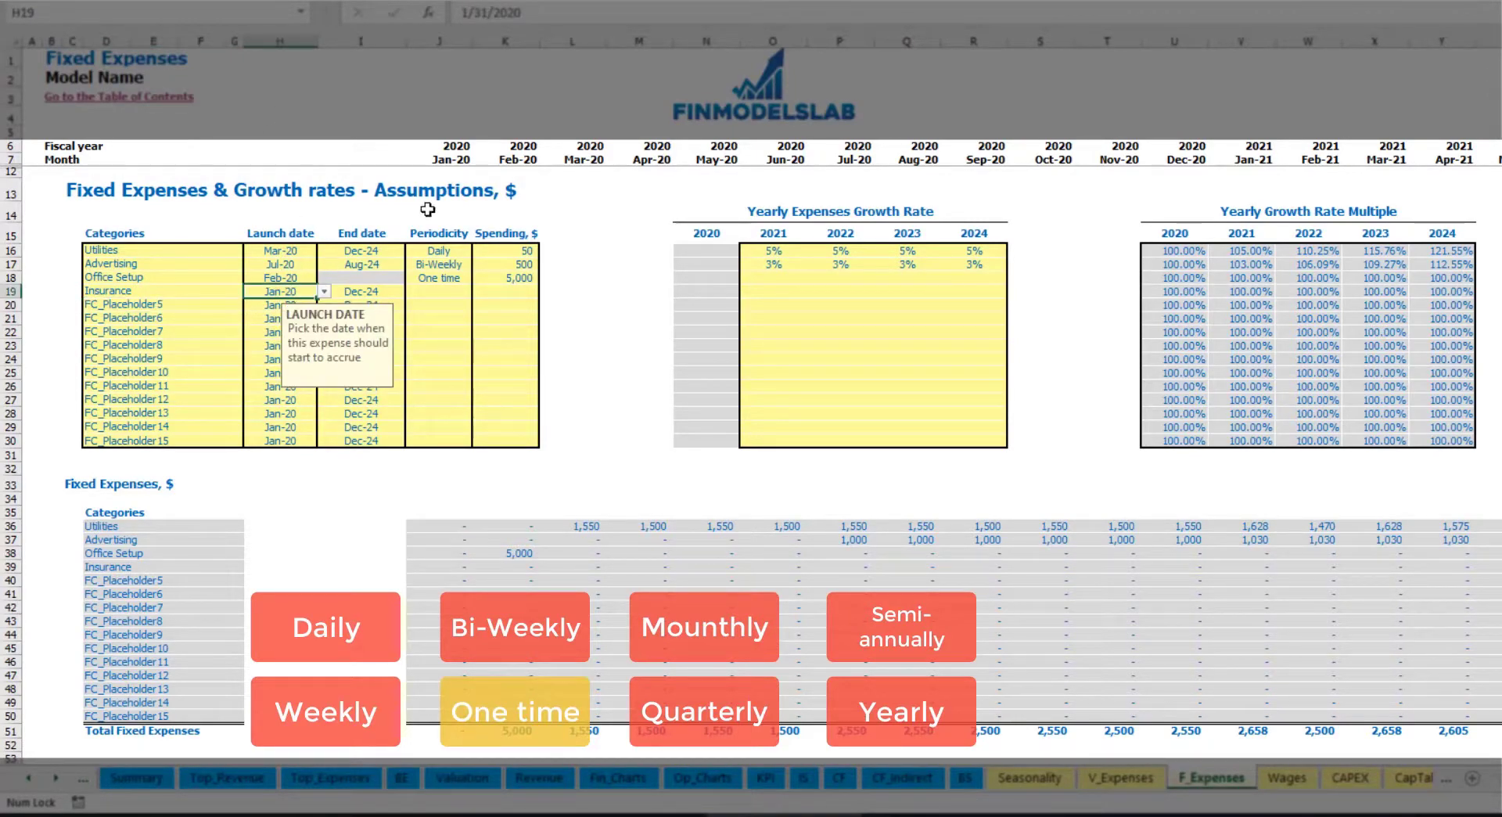
click(379, 293)
click(452, 293)
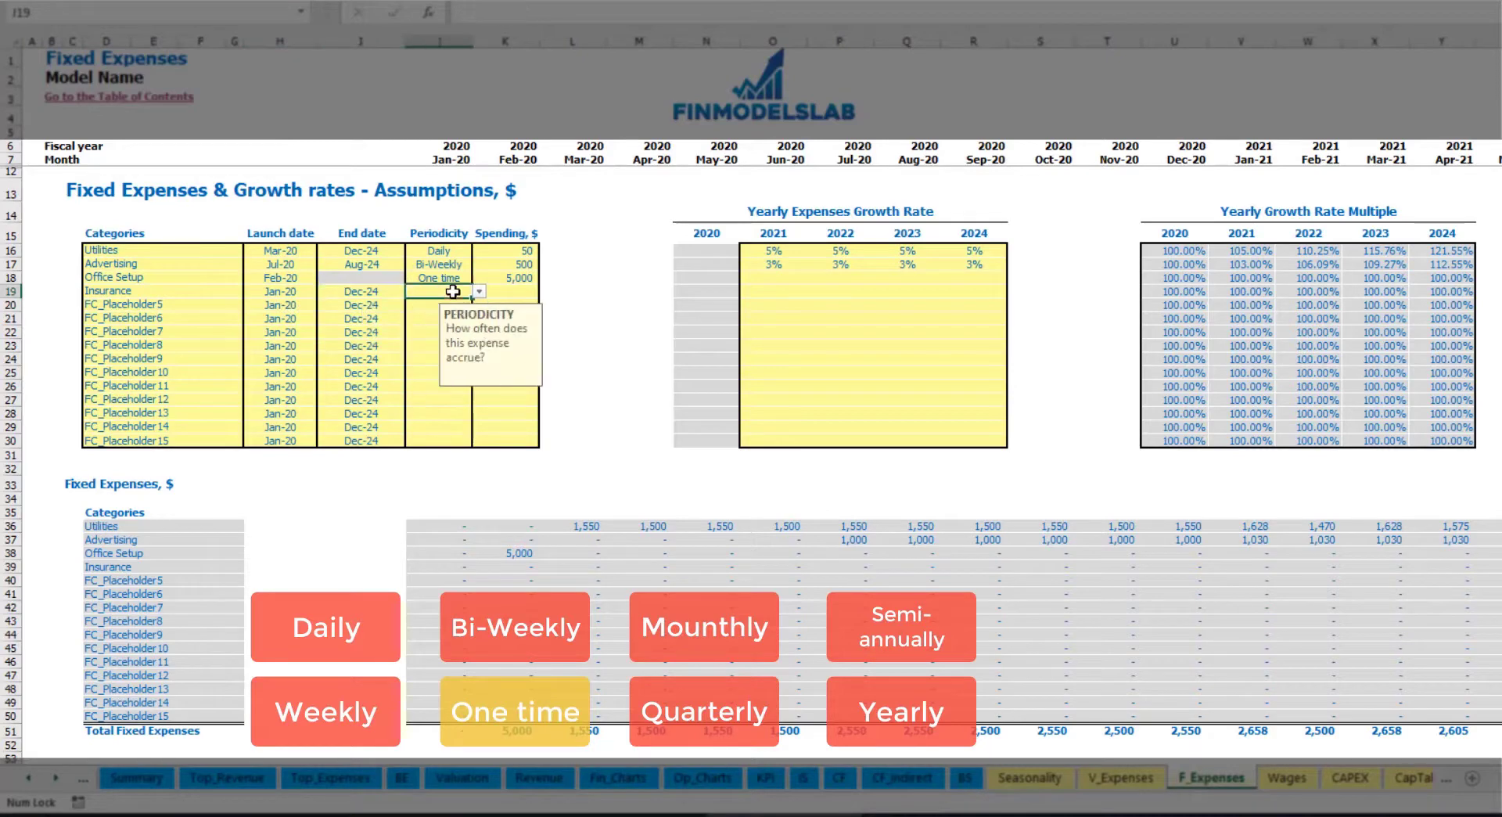
click(479, 292)
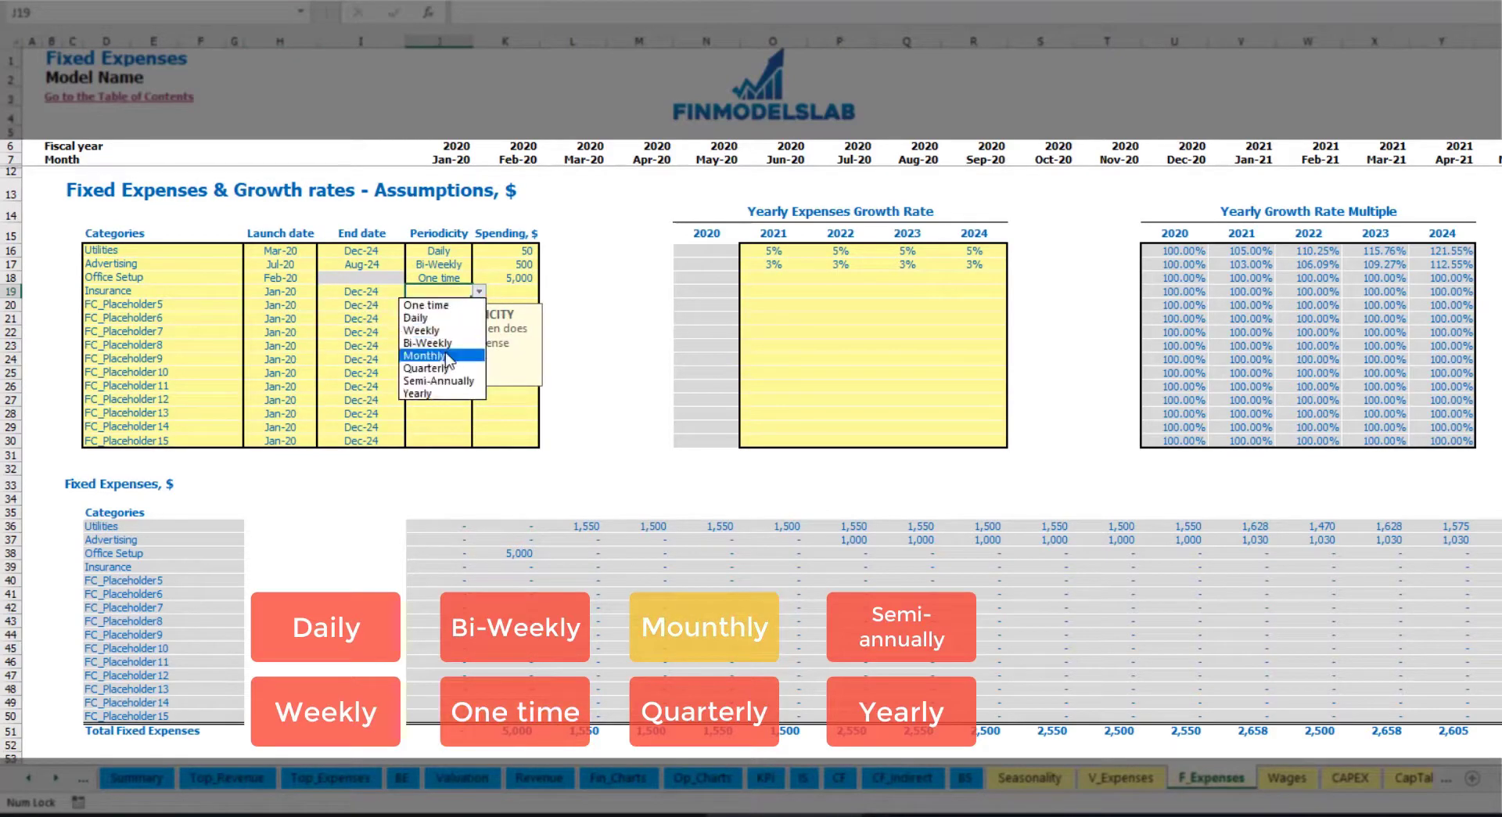
click(435, 356)
click(515, 291)
text(1,0)
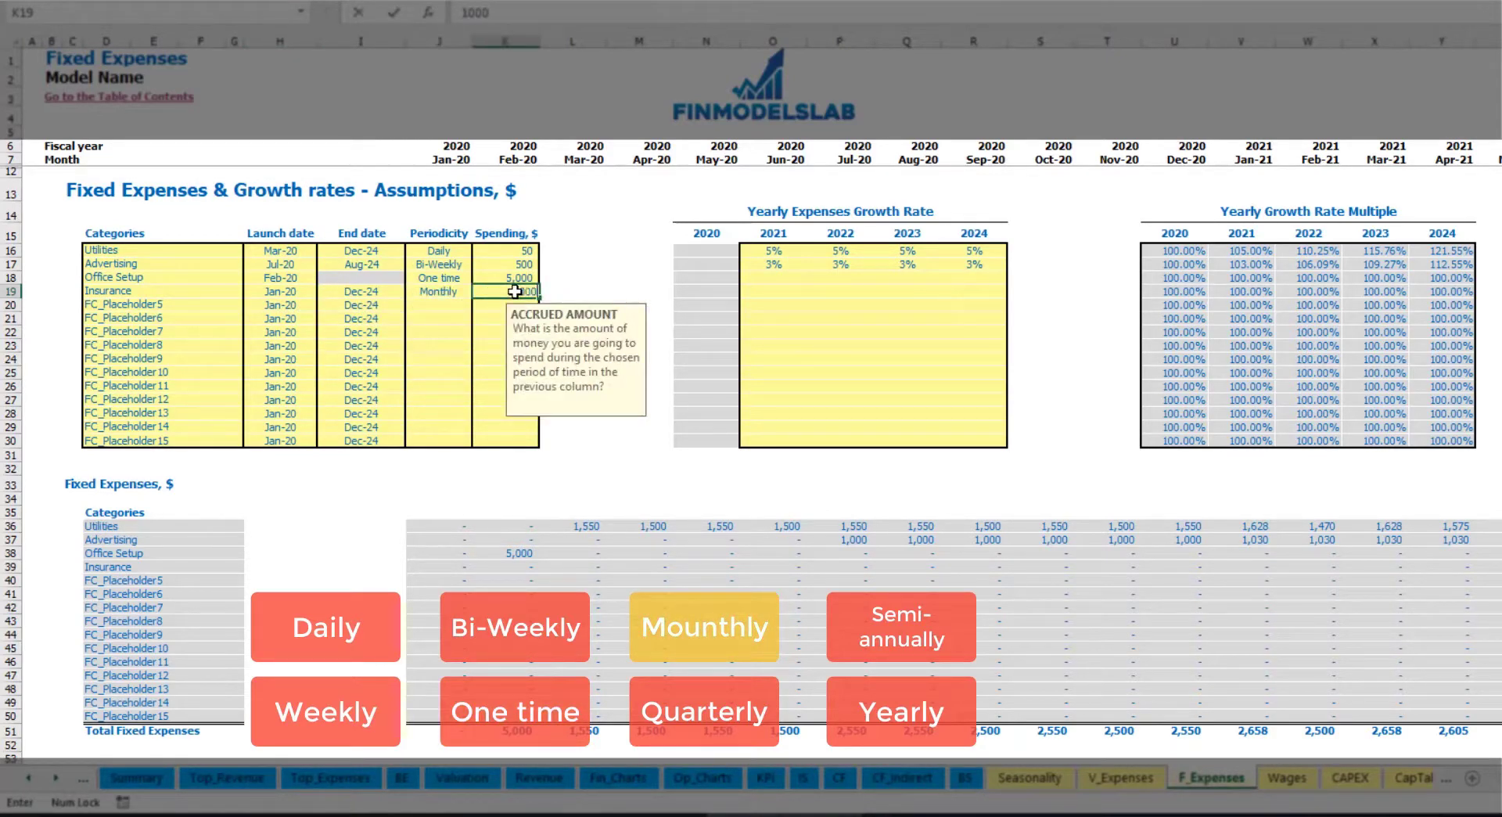
text(00)
Step: Enter Insurance yearly growth rates of 5% for 2021, 3% for 2022, 2% for 2023 and 1% for 2024
click(773, 296)
key(Down)
click(775, 293)
text(5)
key(Tab)
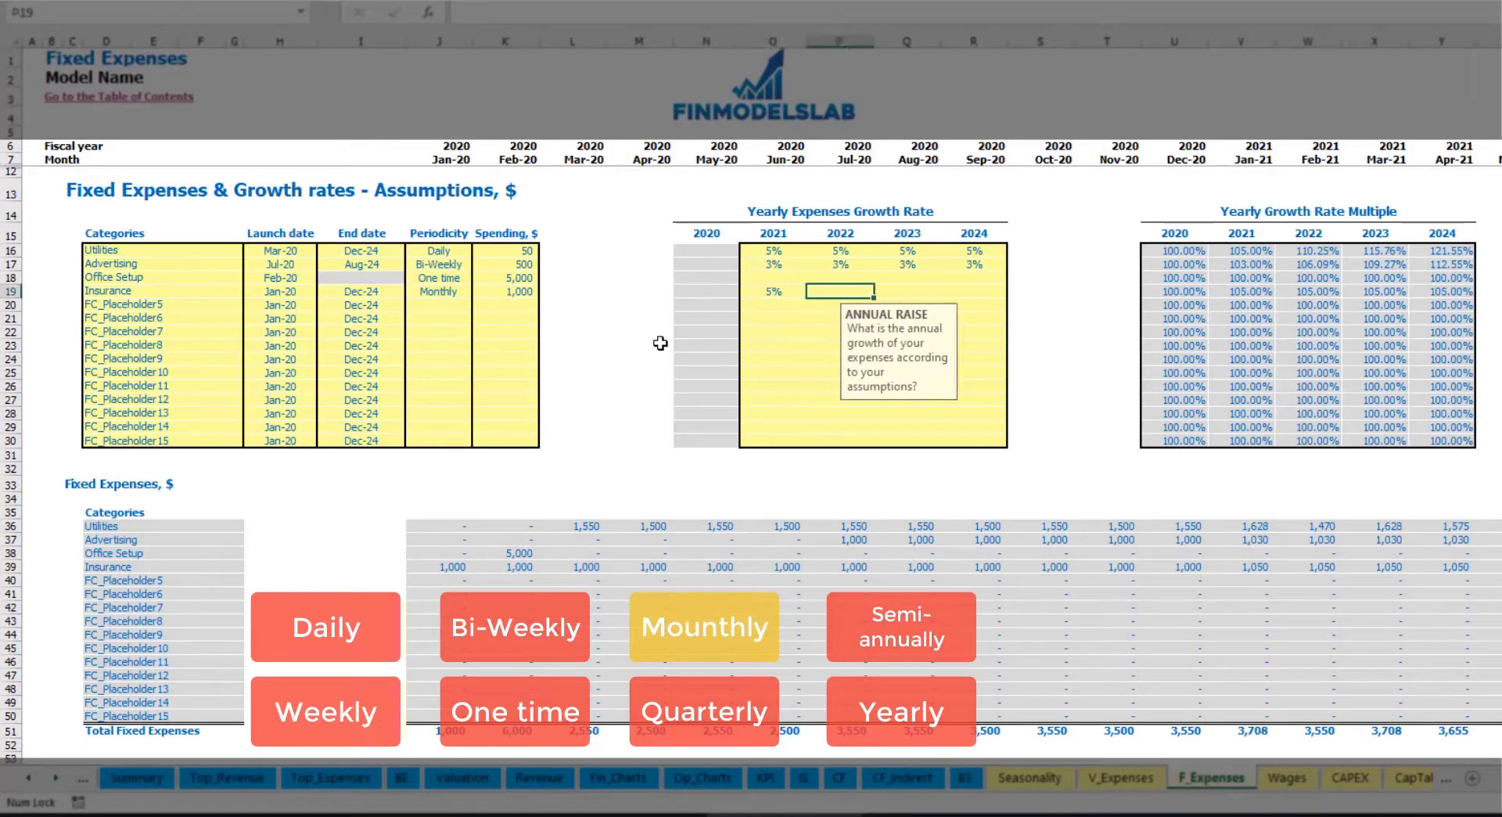
text(3)
key(Tab)
text(2)
key(Down)
key(Up)
key(Right)
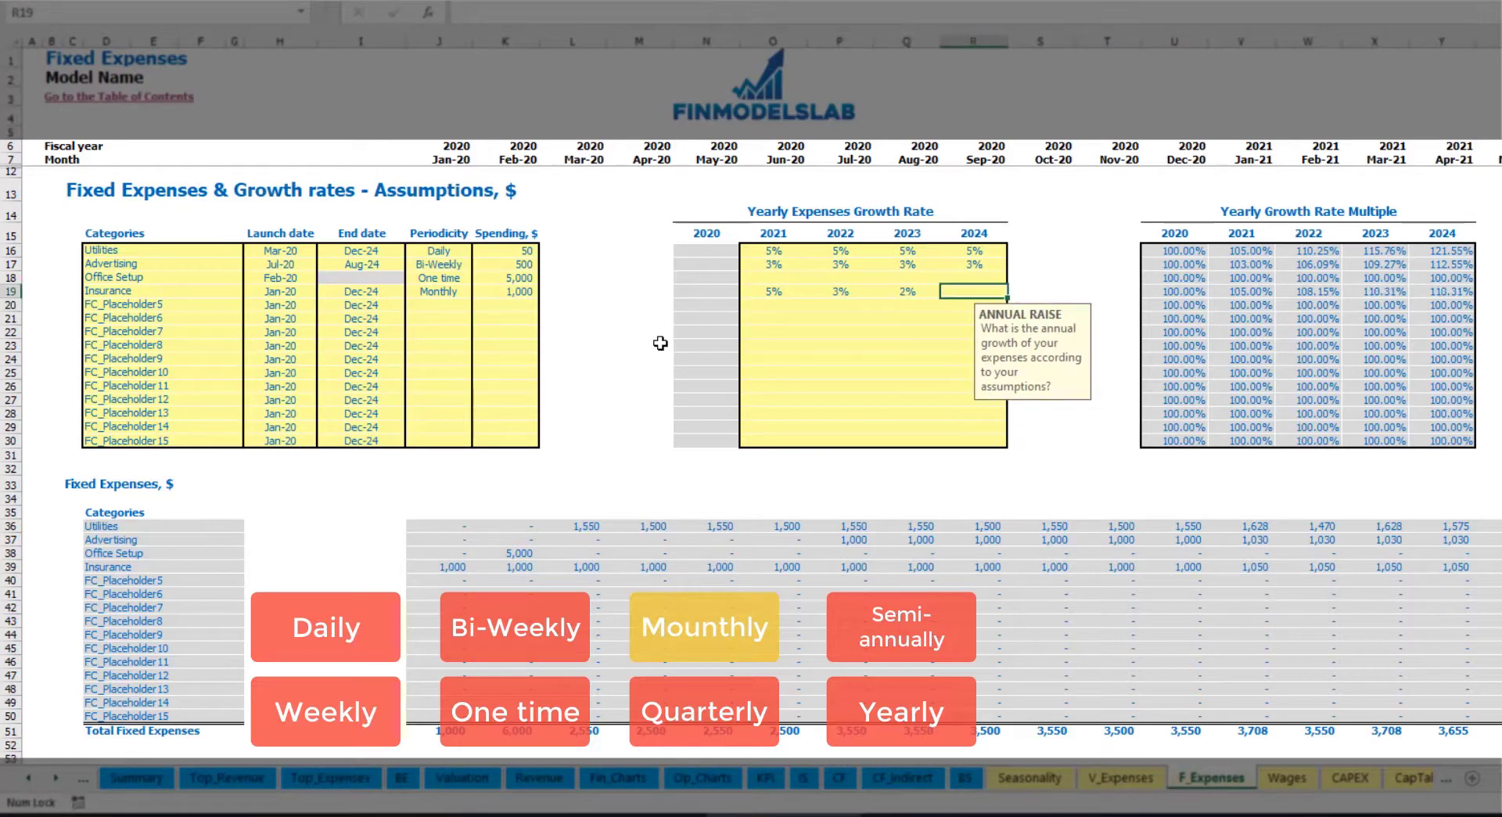
text(1)
key(Return)
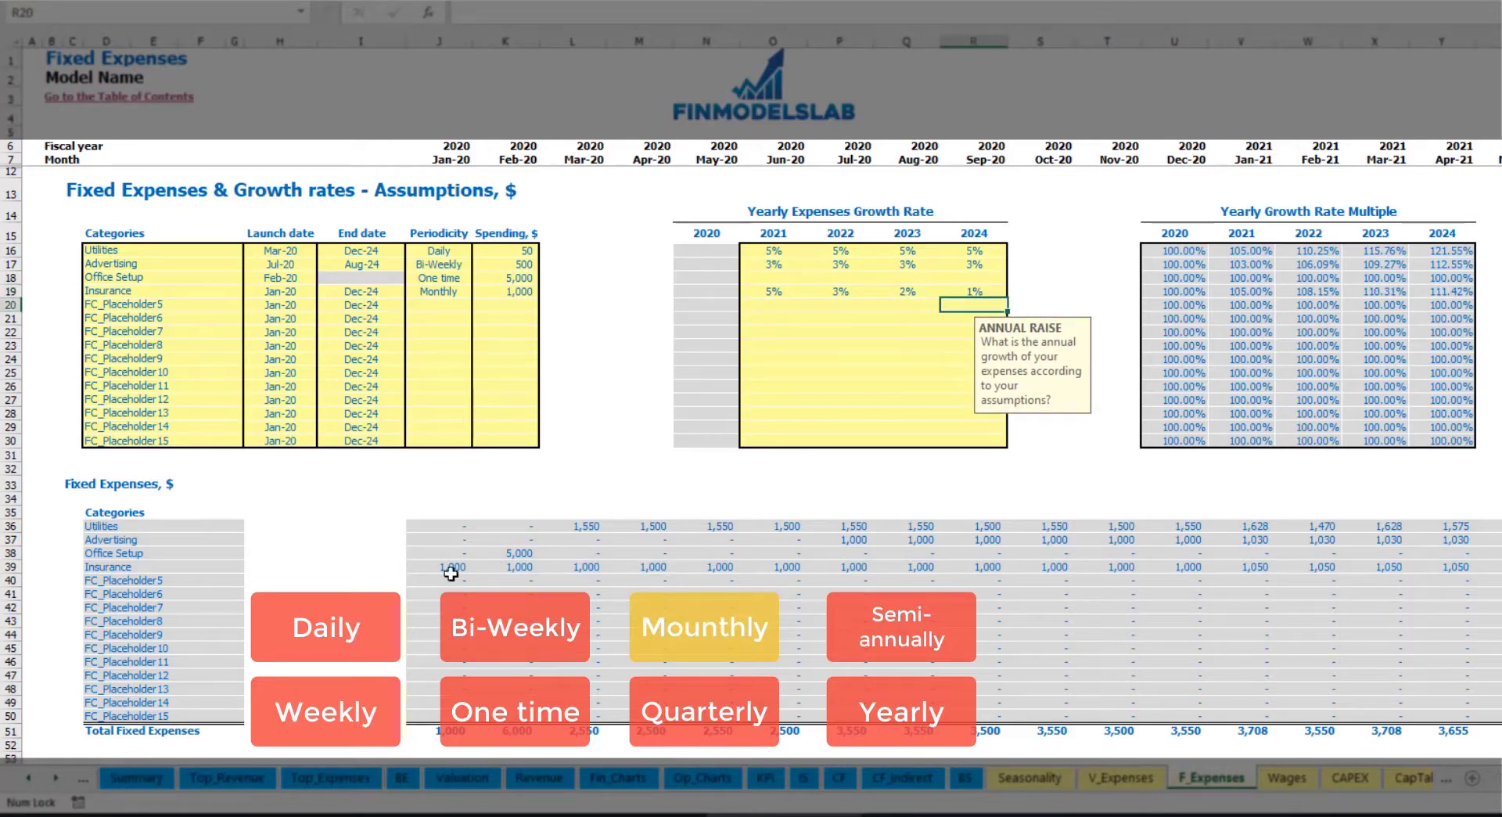
Step: Examine the monthly Insurance amounts from Jan-20 through 2021
drag(454, 569, 1220, 567)
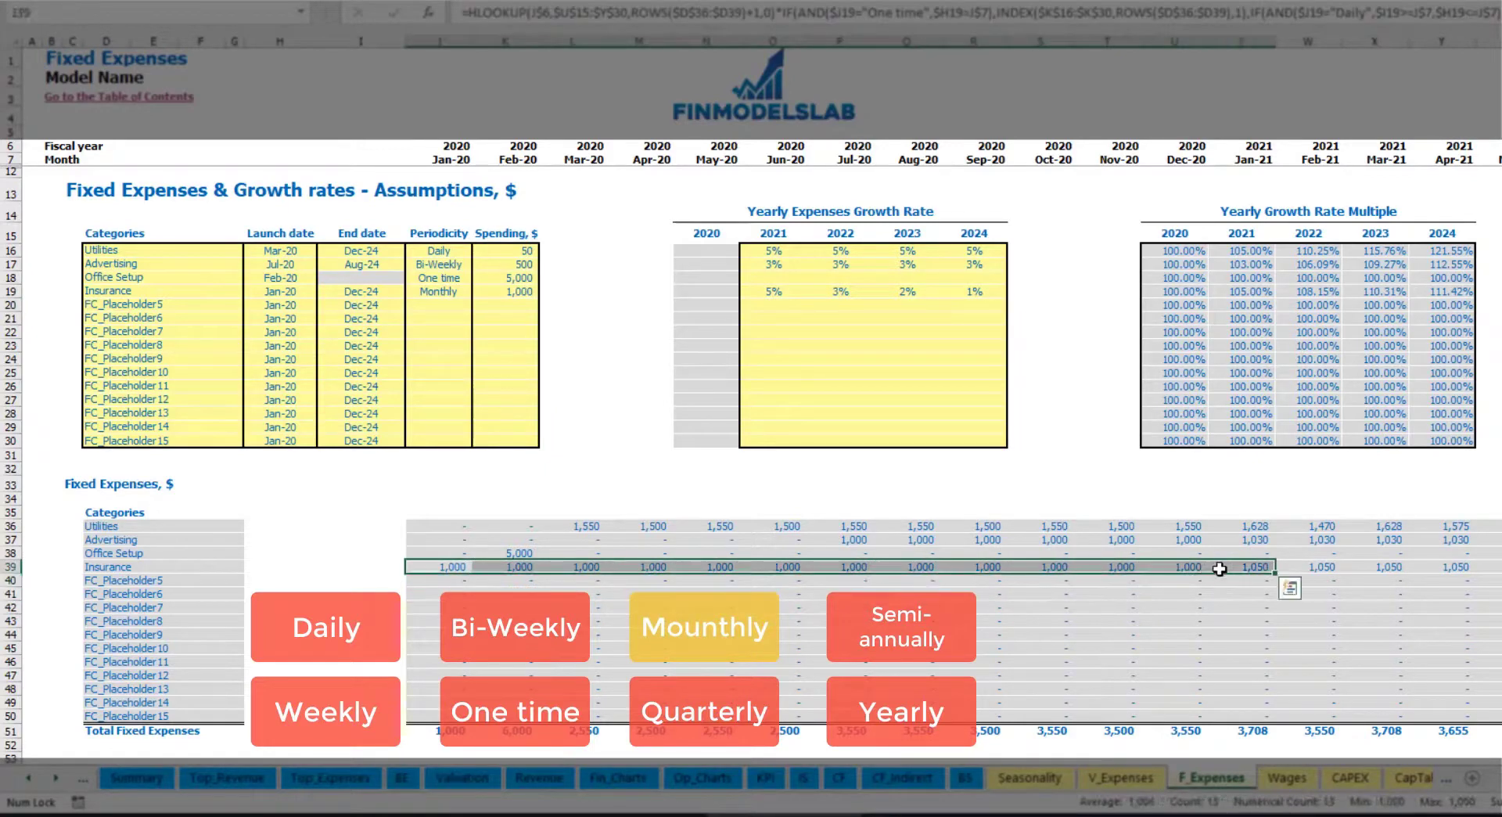
click(1220, 569)
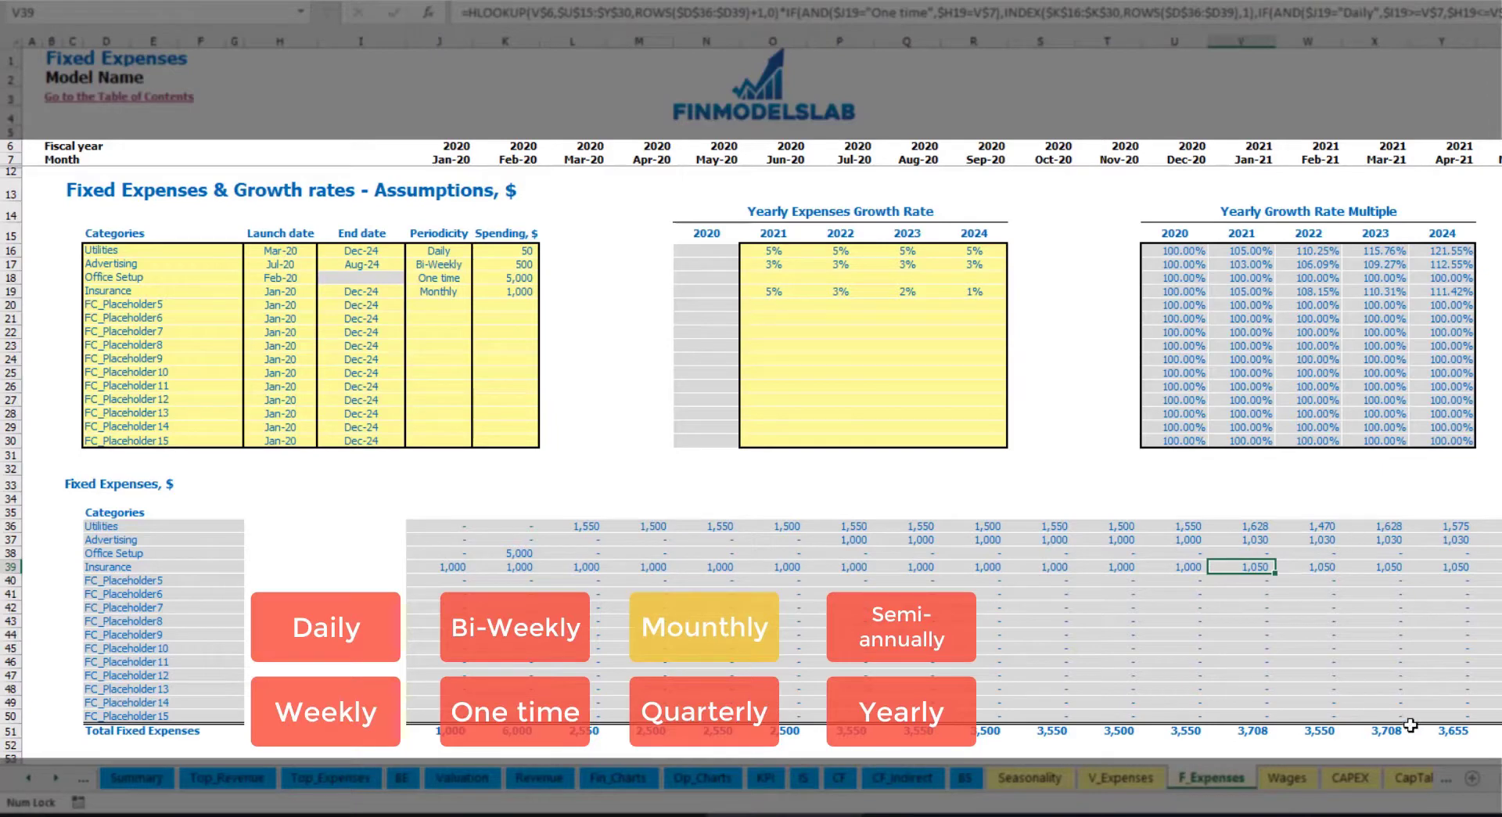
scroll(761, 383, right, 5)
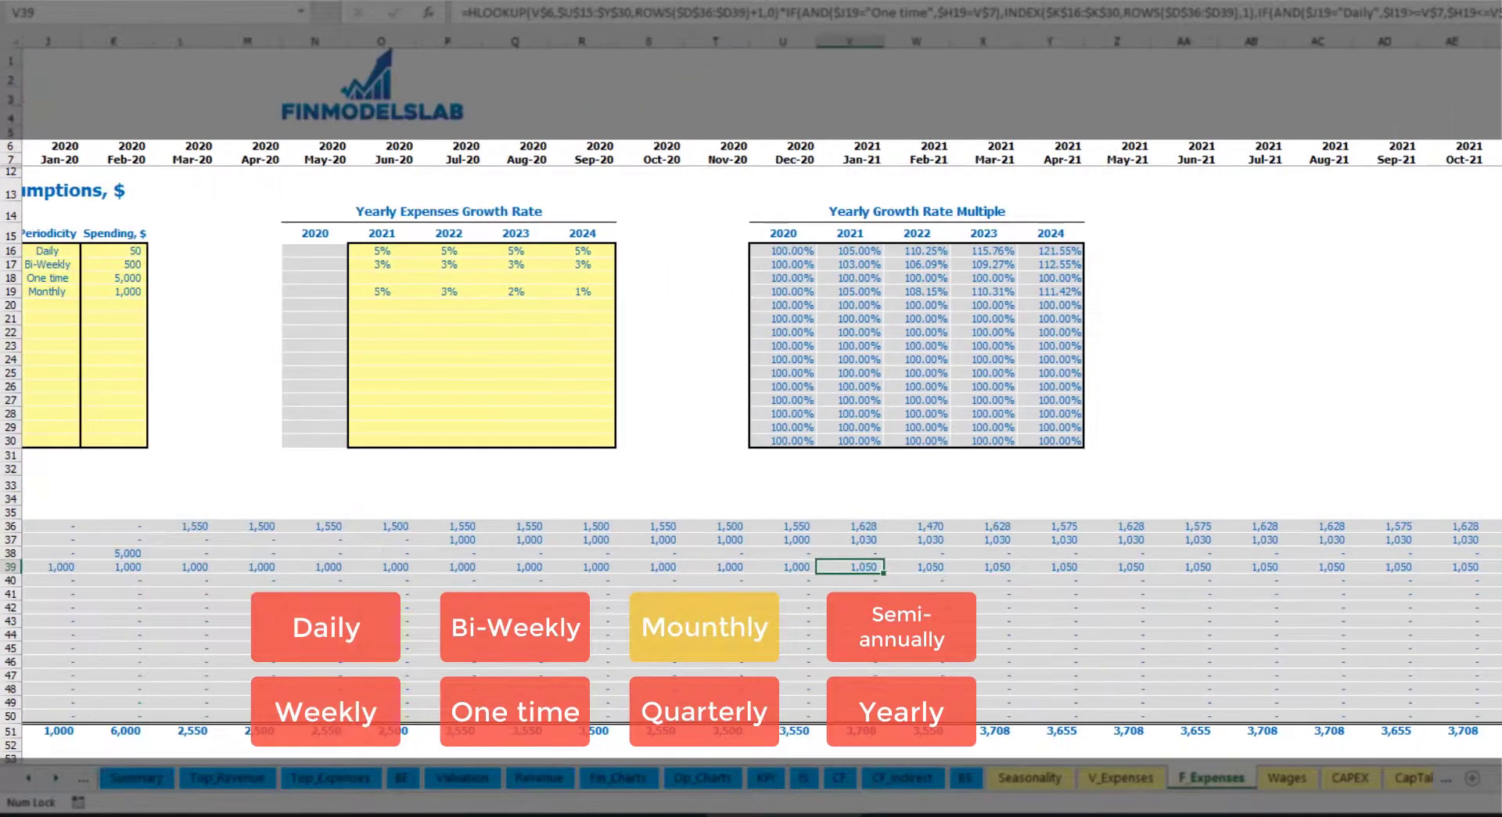
scroll(761, 383, left, 1)
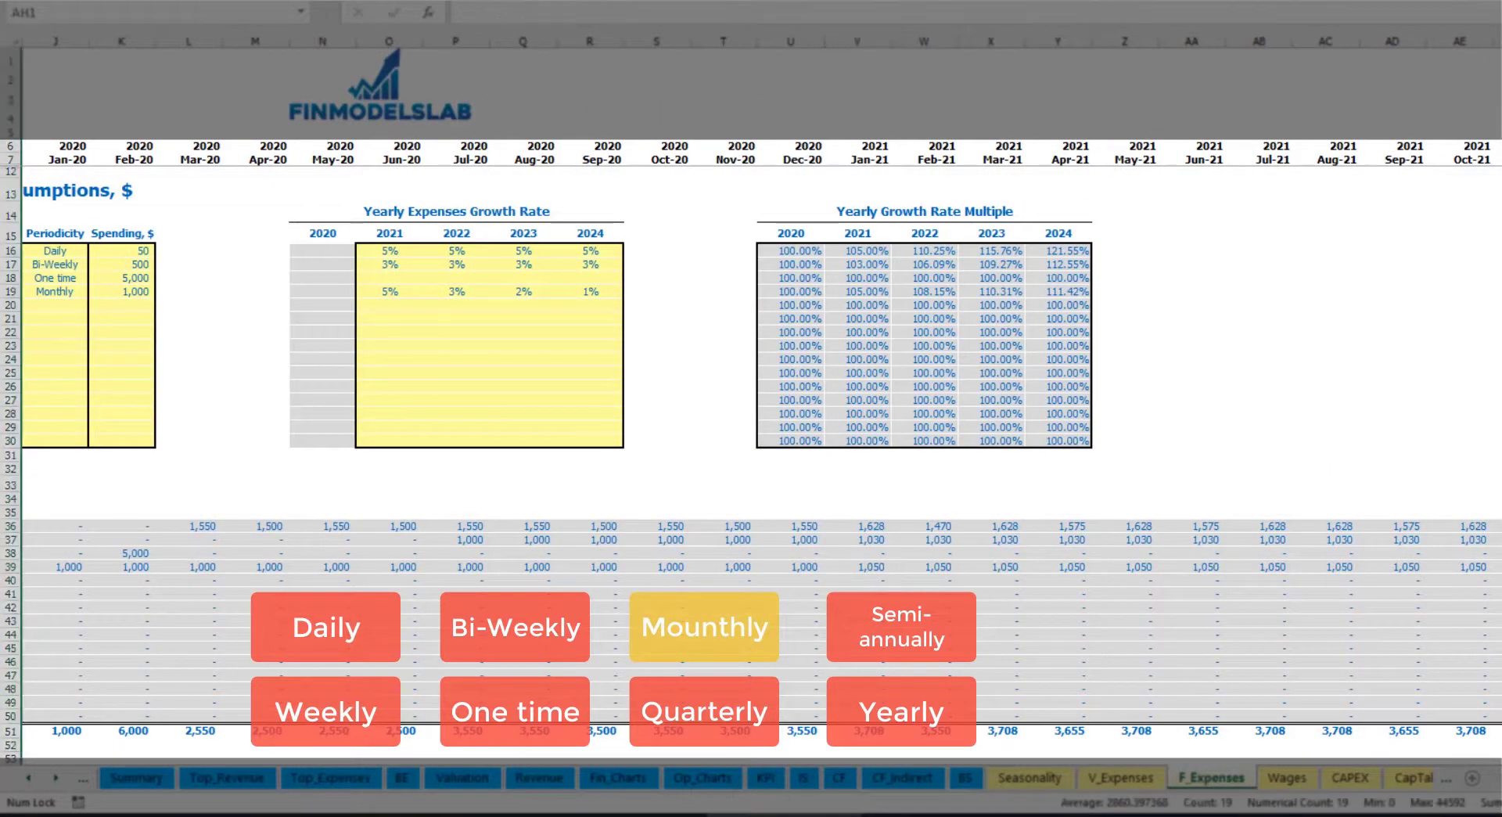
click(1499, 566)
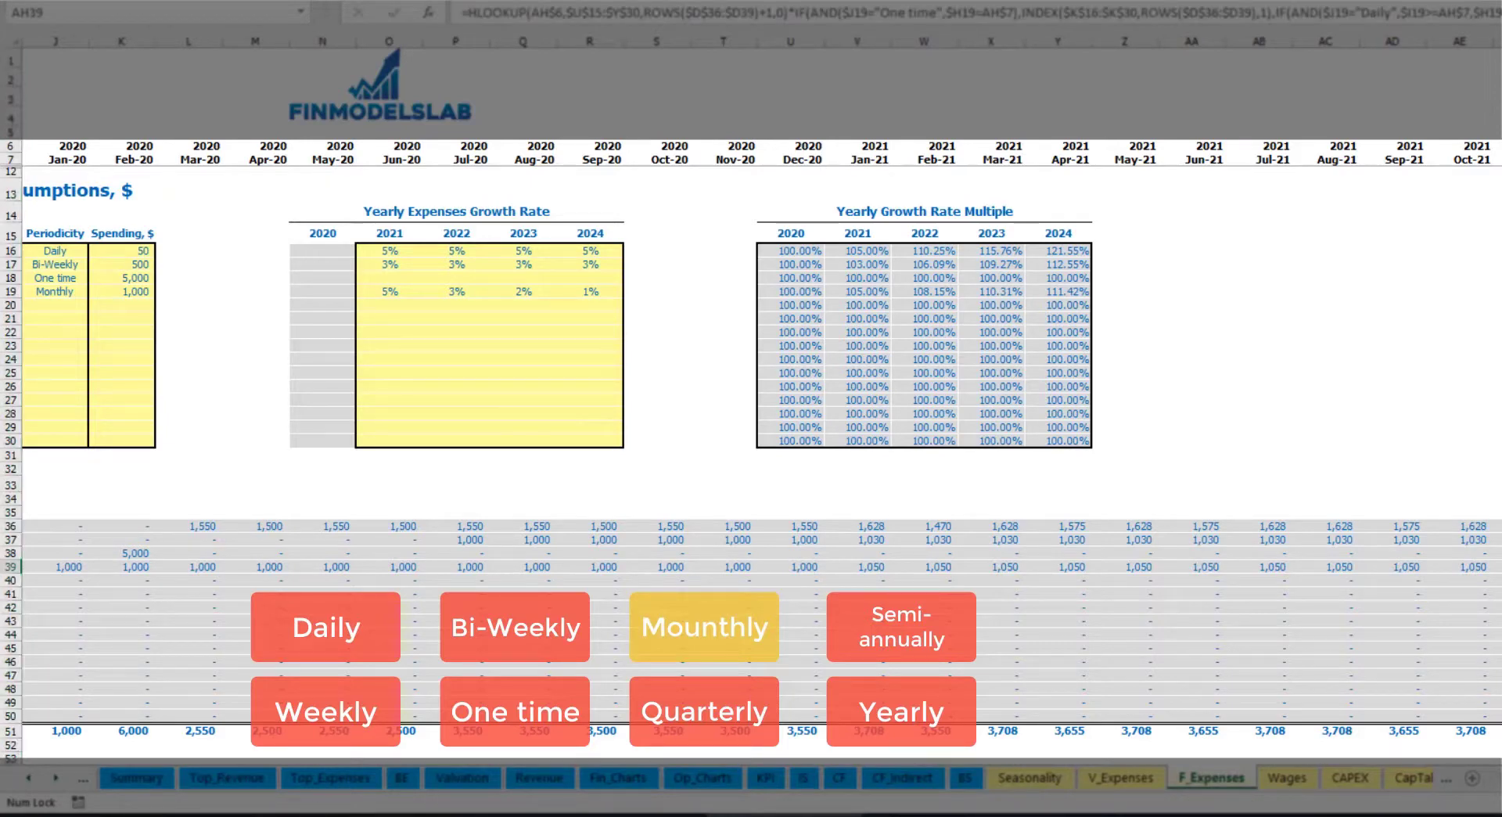
scroll(749, 507, left, 10)
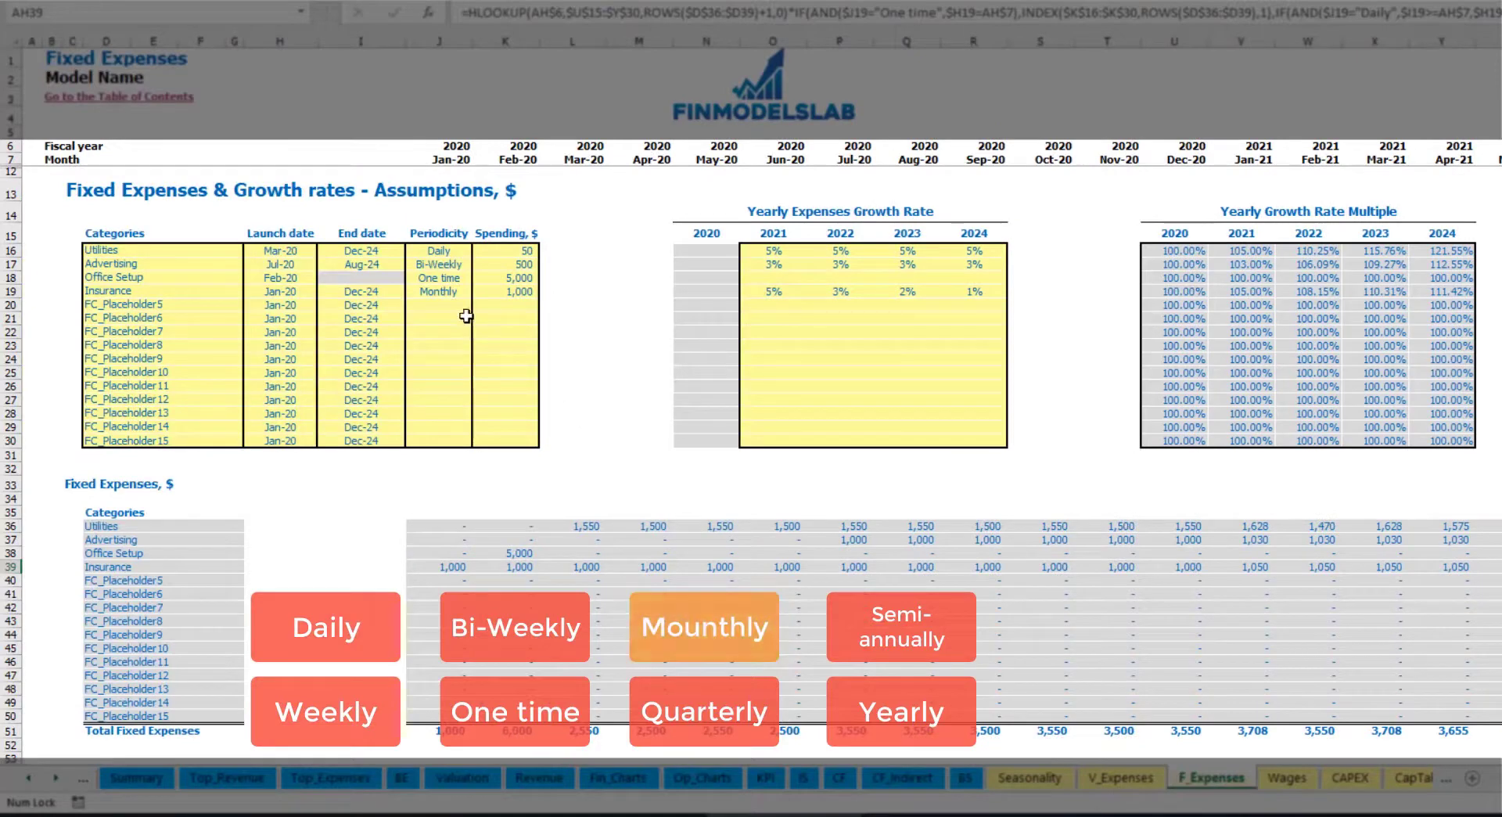
Step: Change the Insurance periodicity to Quarterly and check its amounts in Jan-20, Apr-20 and Jul-20
click(454, 292)
click(478, 291)
click(475, 371)
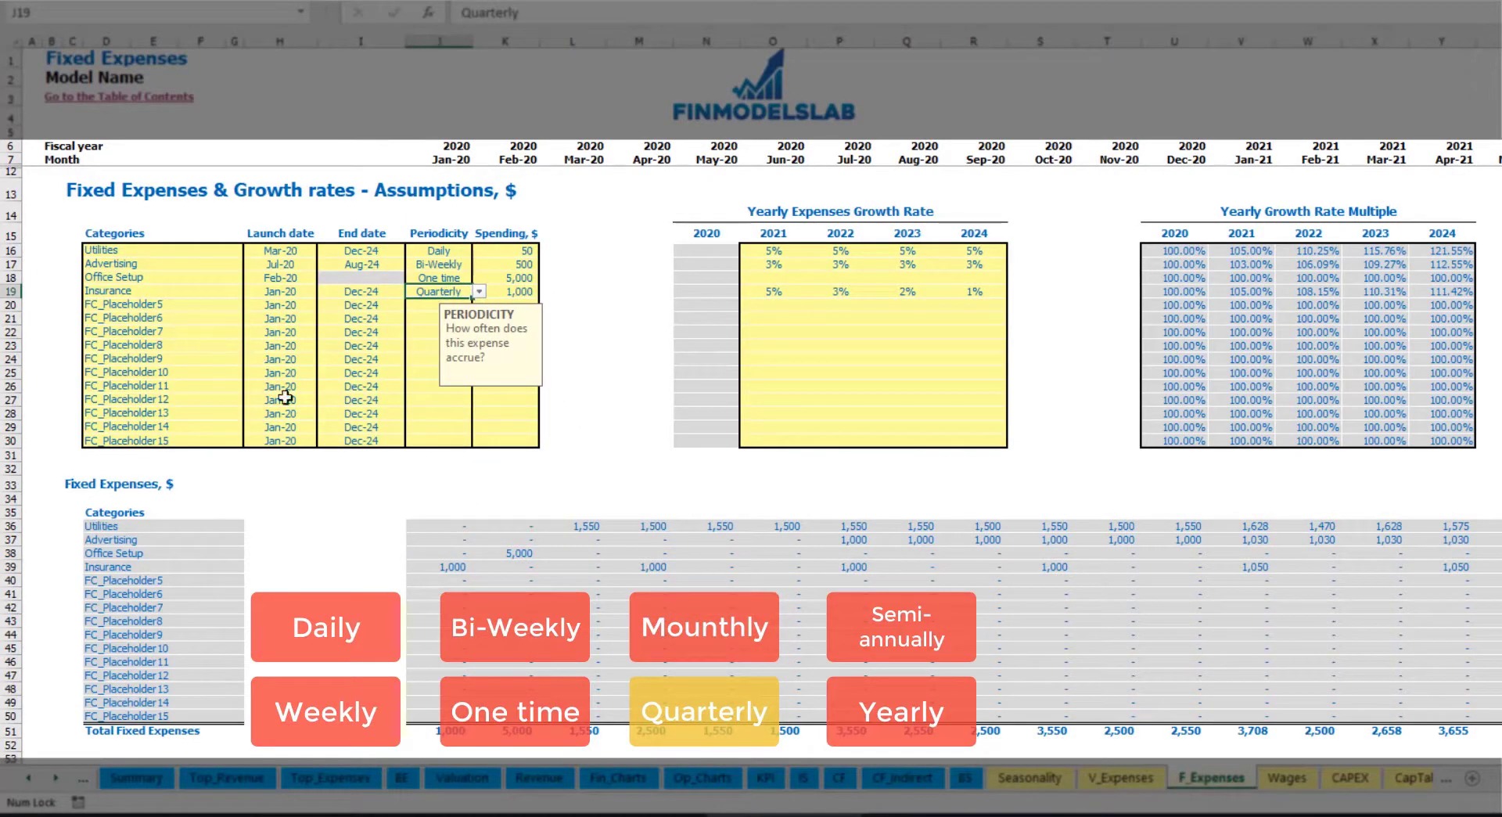
click(435, 567)
click(647, 562)
click(836, 571)
Step: Change the Insurance launch date to Feb-20 and check the quarterly amounts from Feb-20 onward
click(303, 288)
click(324, 291)
click(291, 314)
click(522, 565)
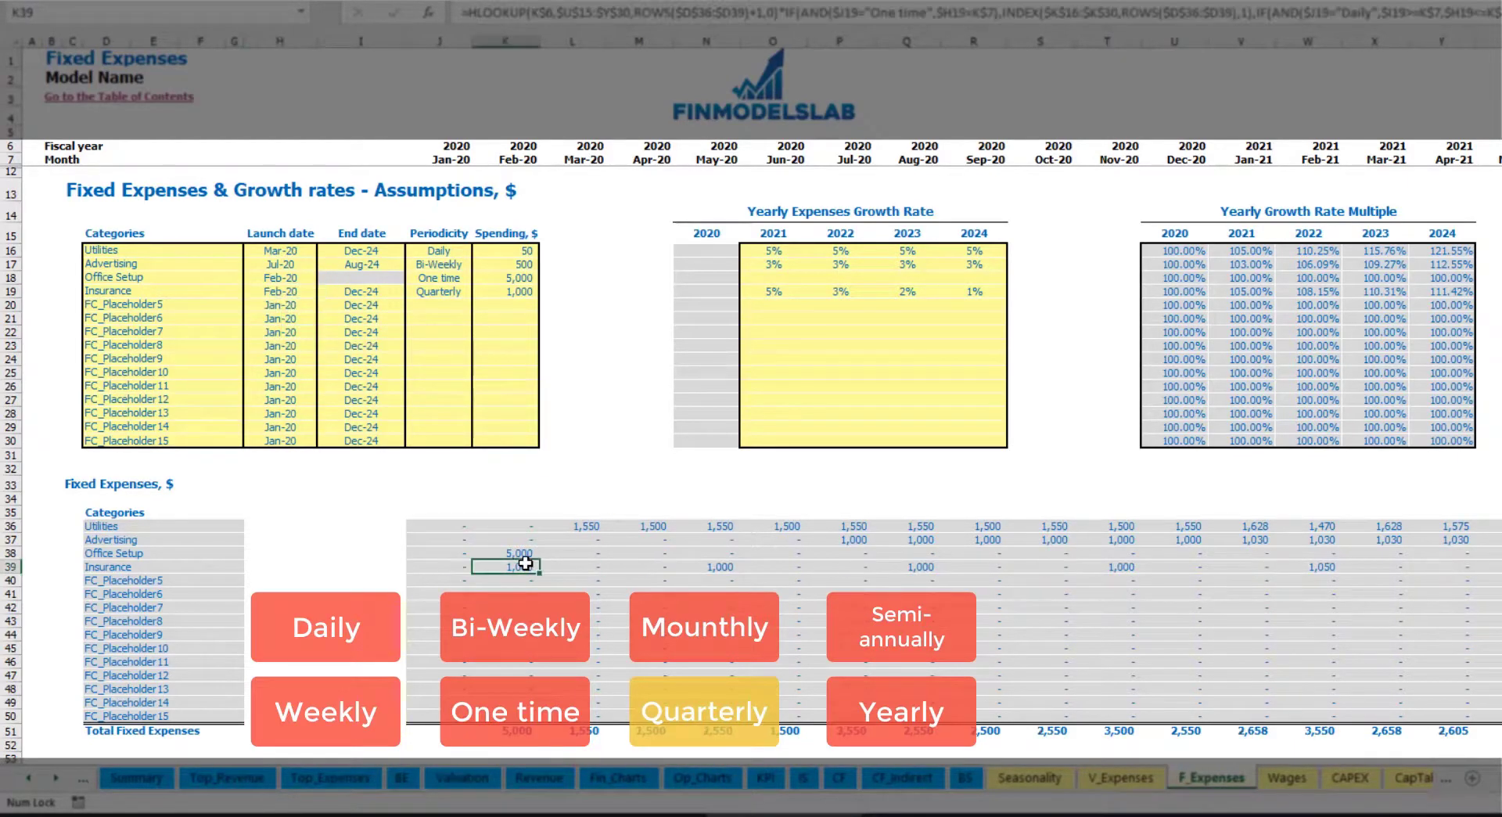
click(720, 567)
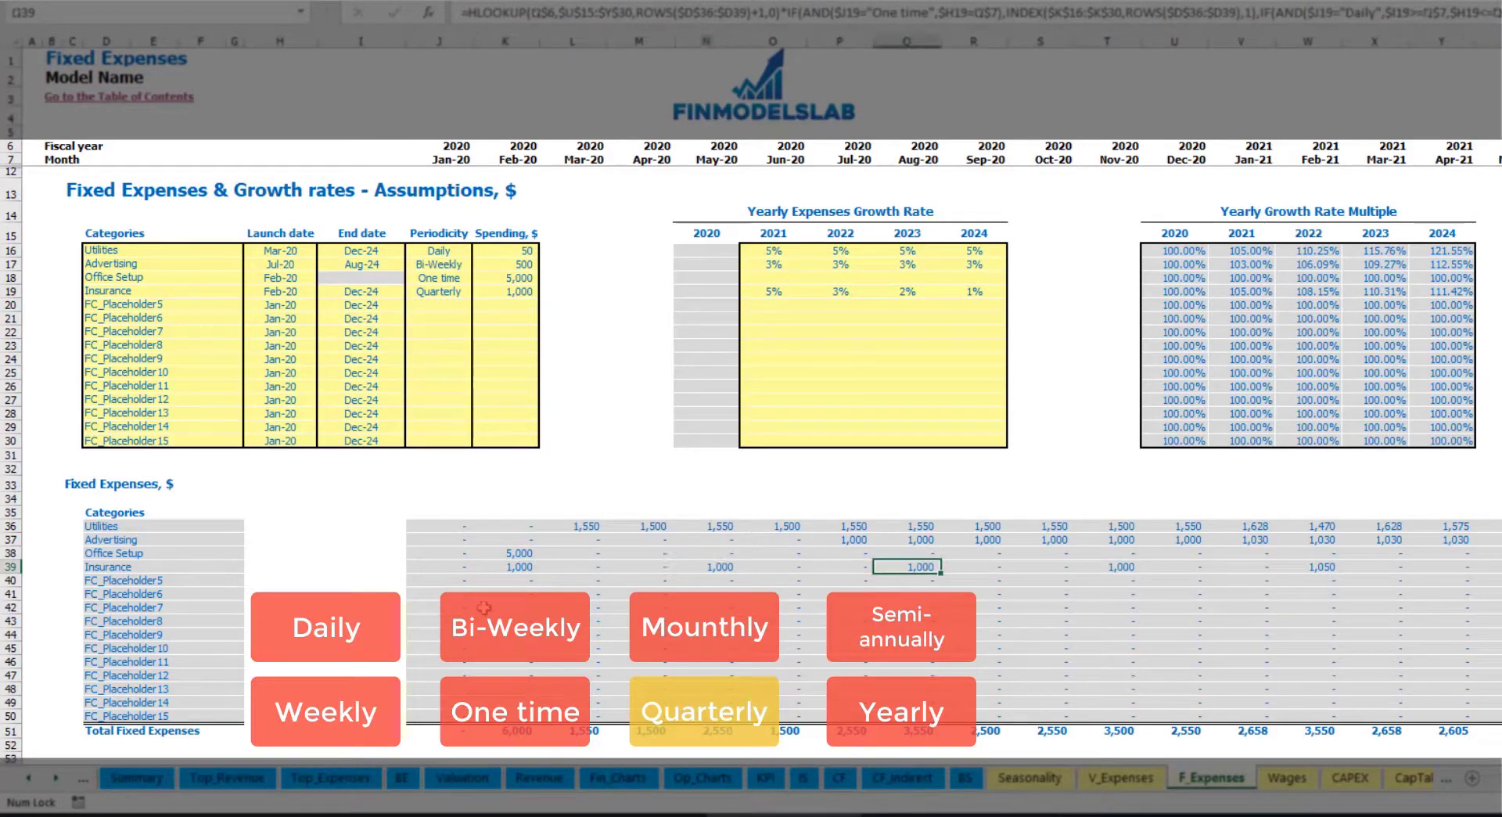
click(505, 569)
click(725, 568)
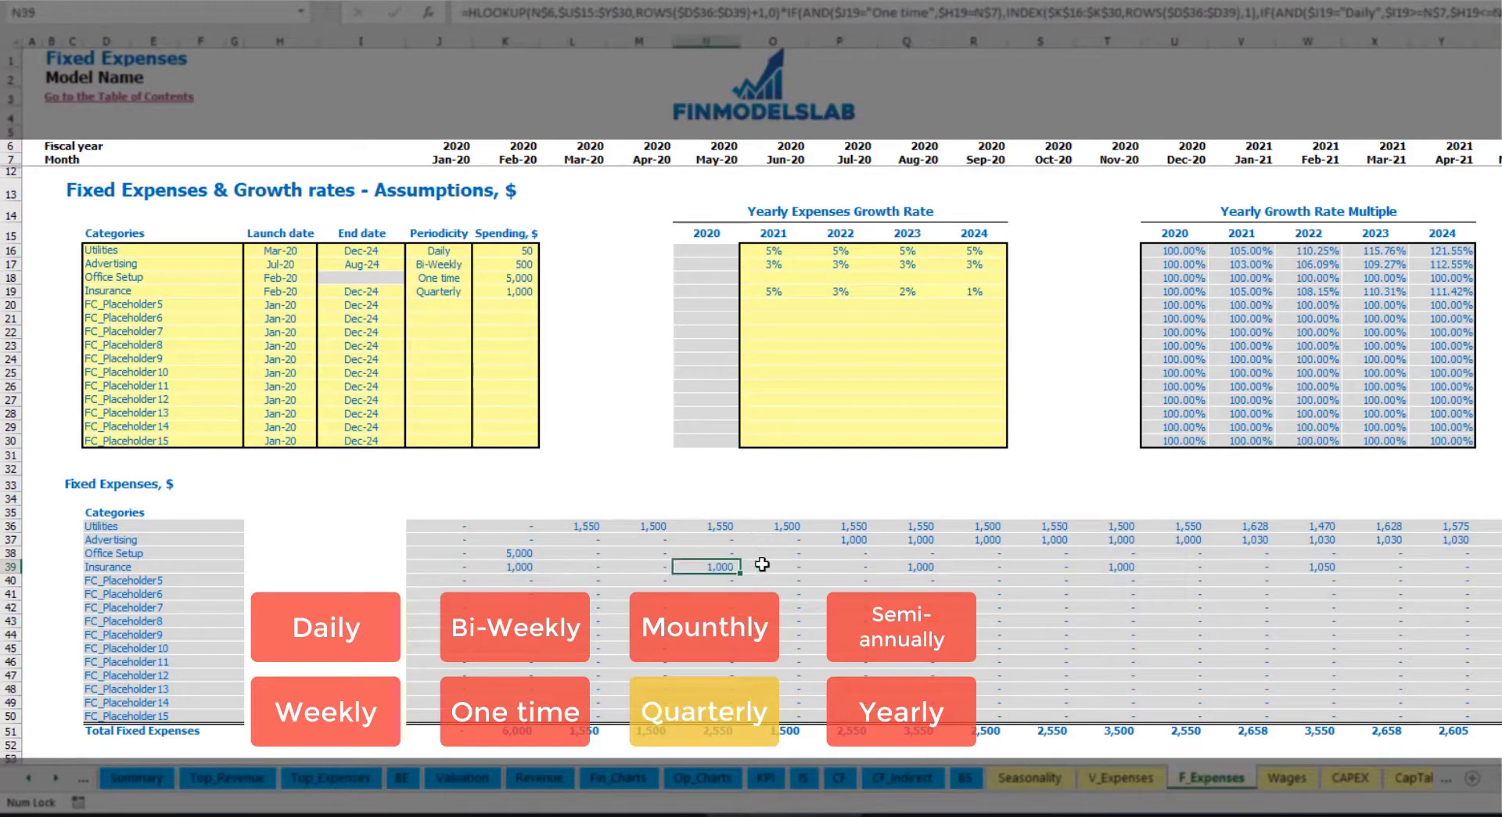
Step: Change the Insurance periodicity to Semi-Annually and check its amounts from Feb-20 to Feb-21
click(468, 291)
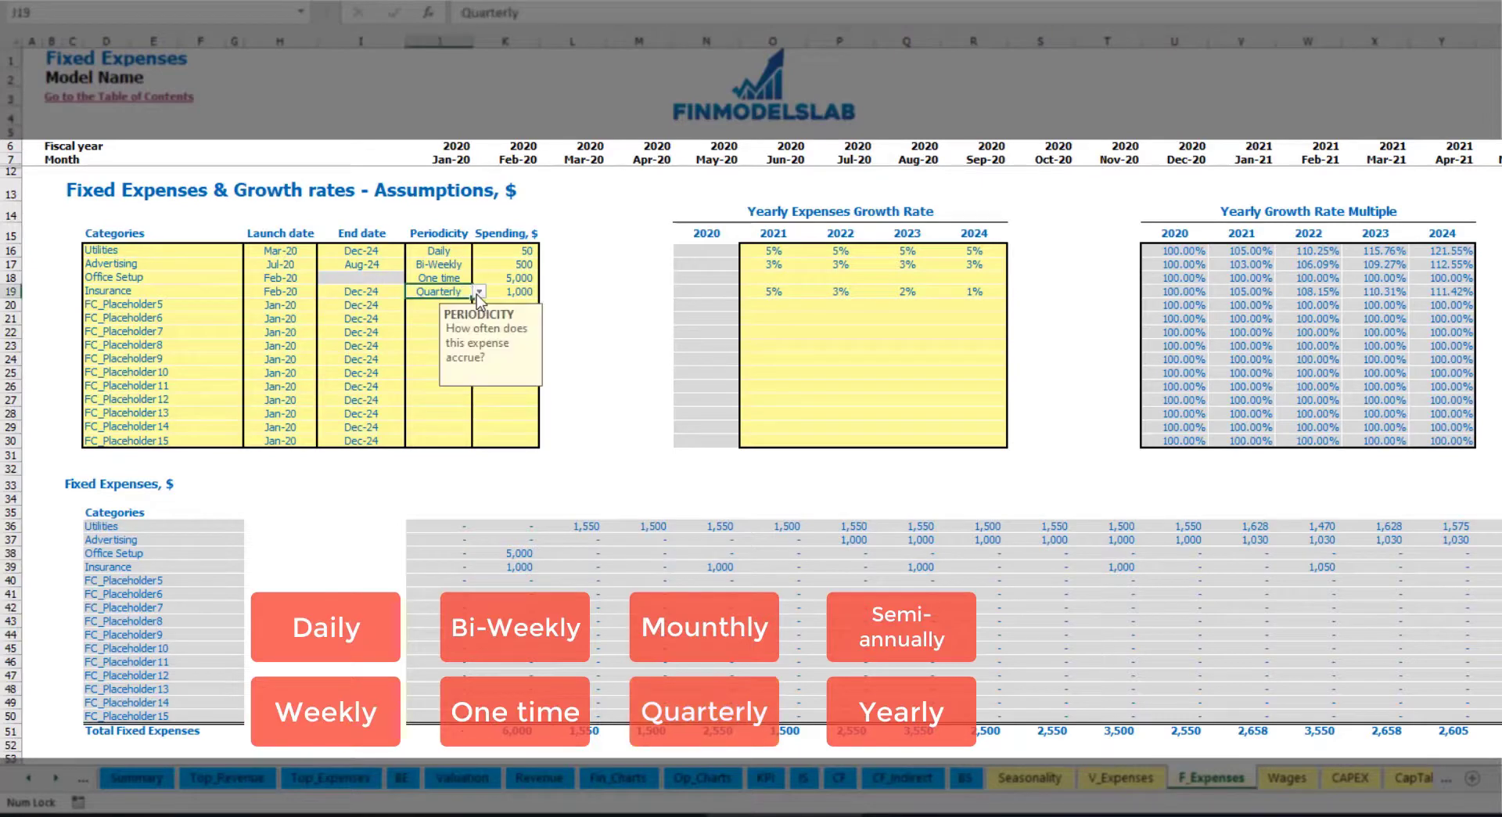
click(479, 291)
click(439, 381)
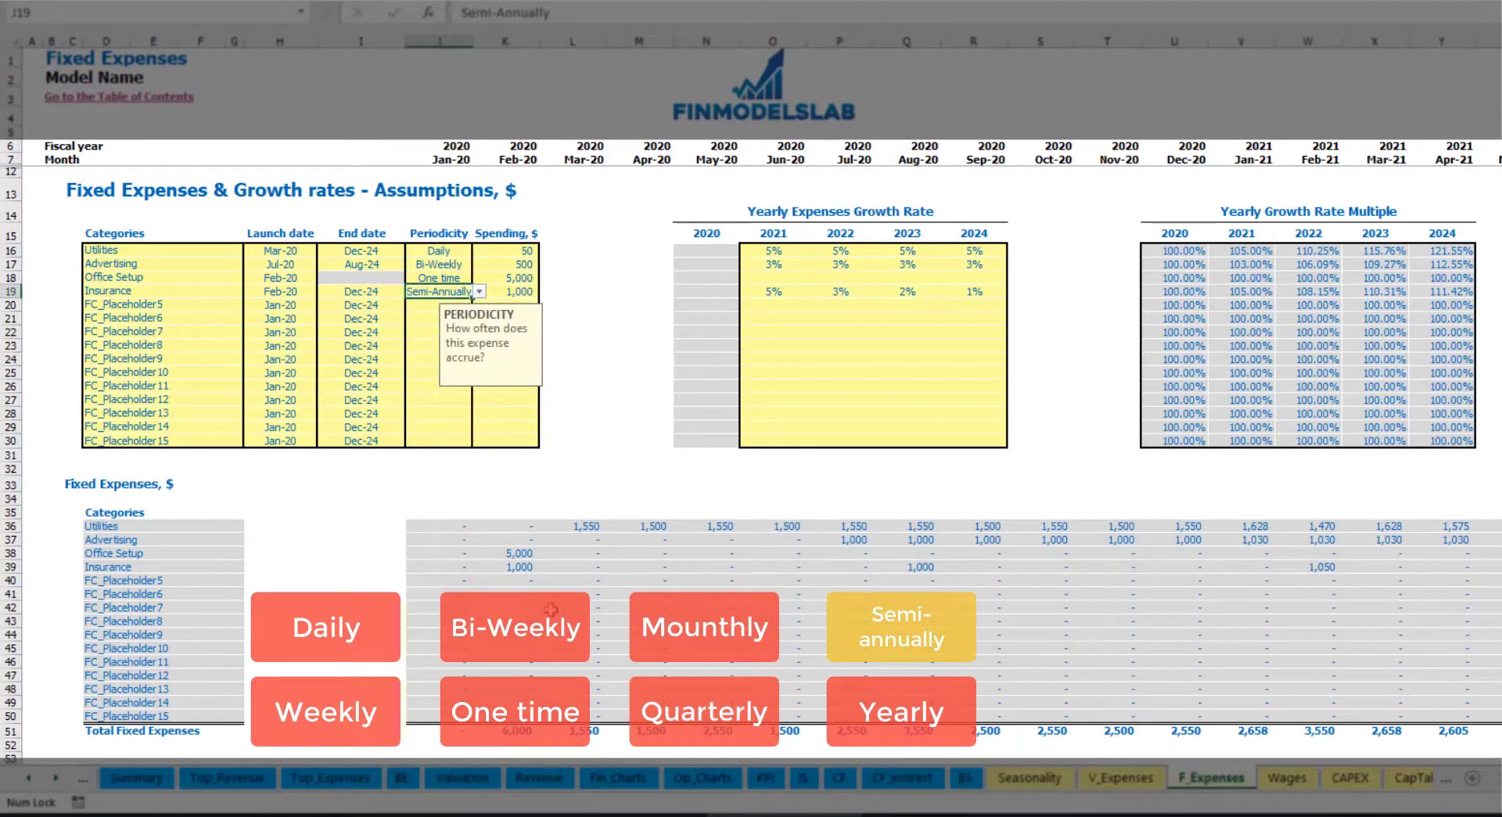
drag(518, 575, 1254, 567)
click(1308, 579)
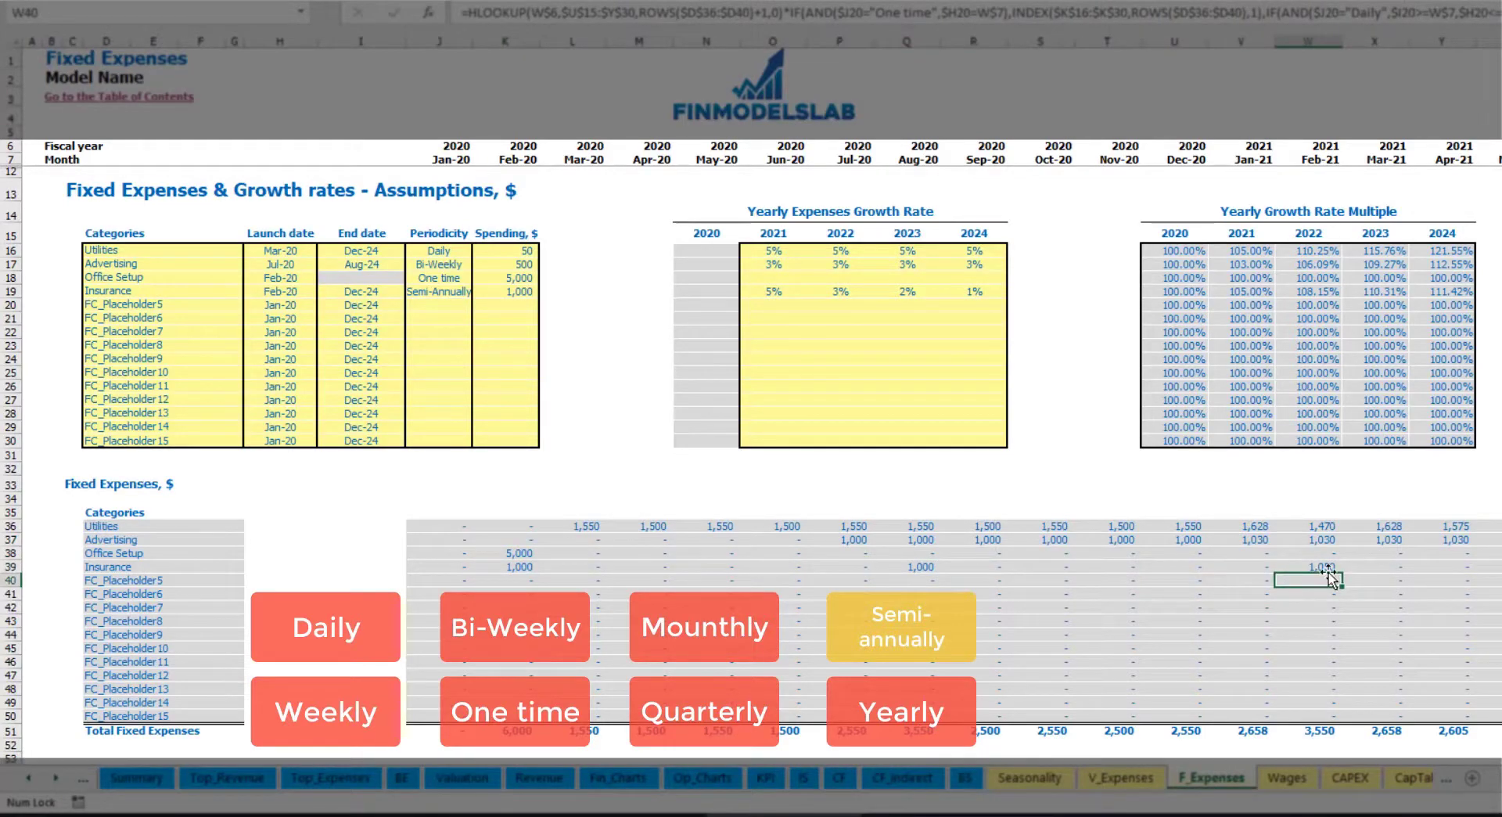
Step: Change the Insurance periodicity to Yearly and check its monthly amounts from Feb-20 through early 2021
click(452, 291)
click(478, 291)
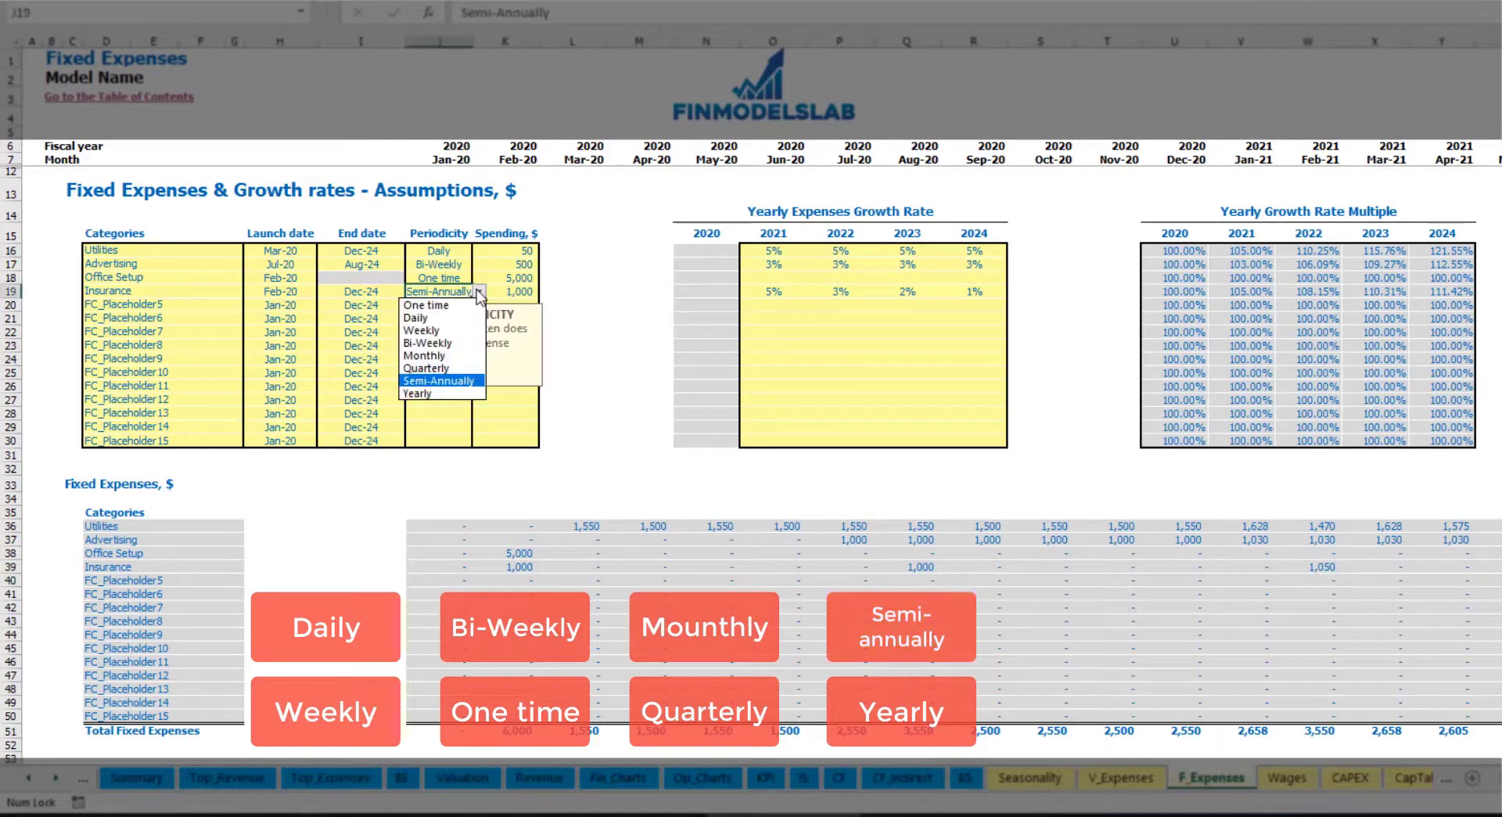
click(428, 393)
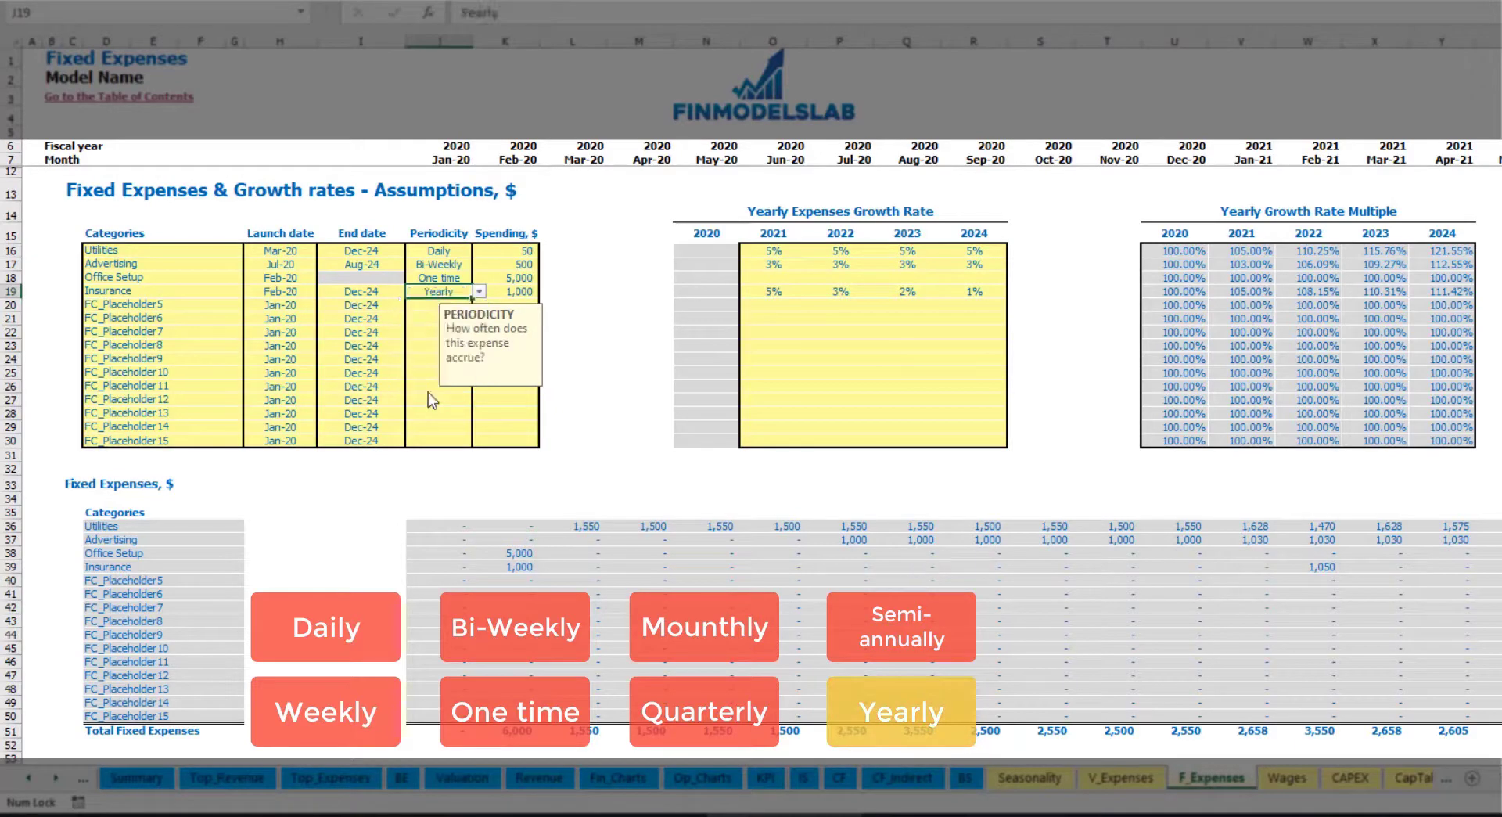
click(509, 570)
drag(540, 574, 1487, 571)
Step: Review the Insurance launch and end dates and the monthly fixed expenses table for all categories
click(298, 295)
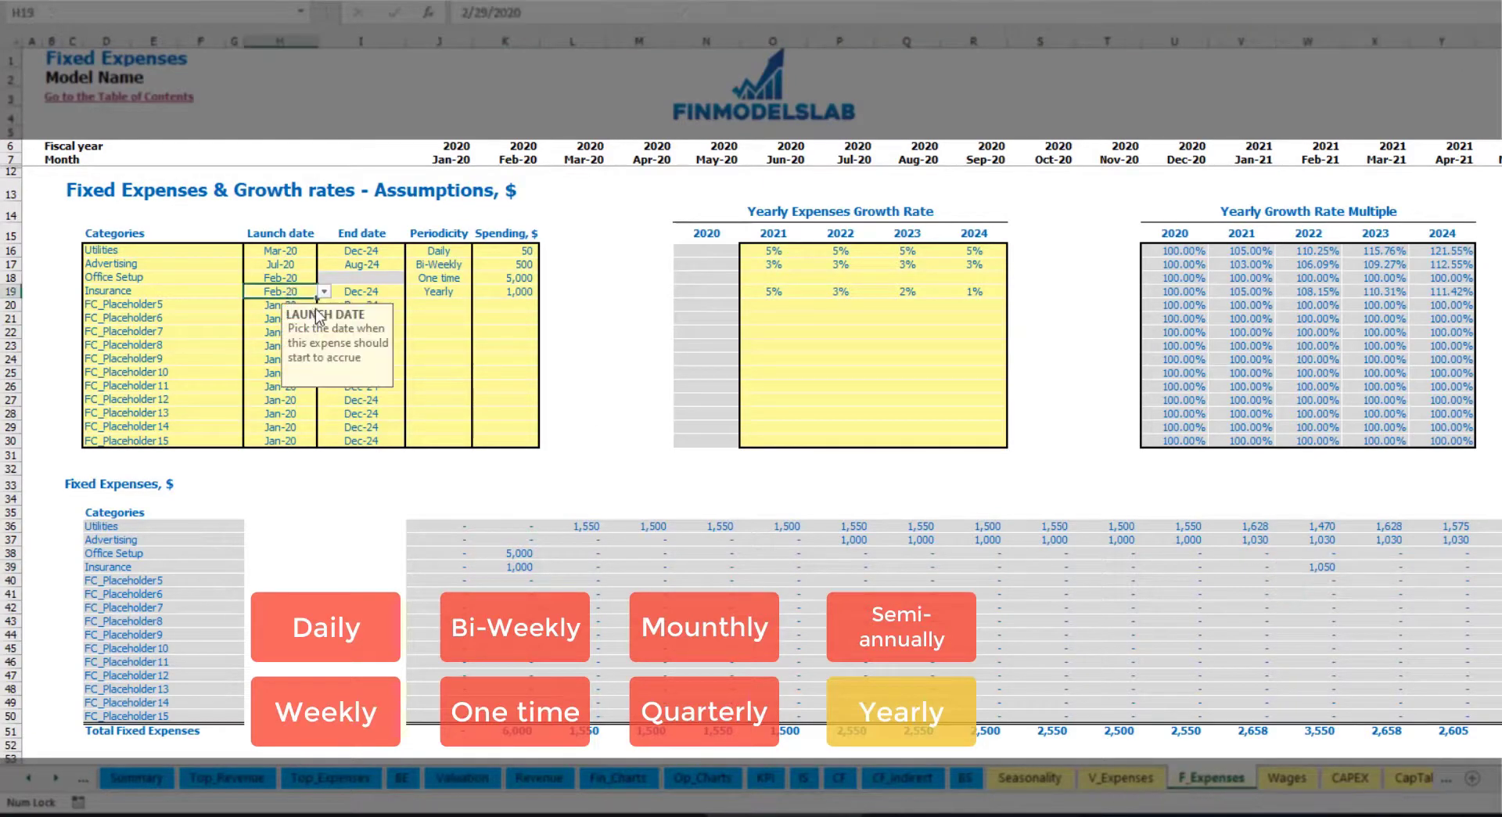
click(360, 288)
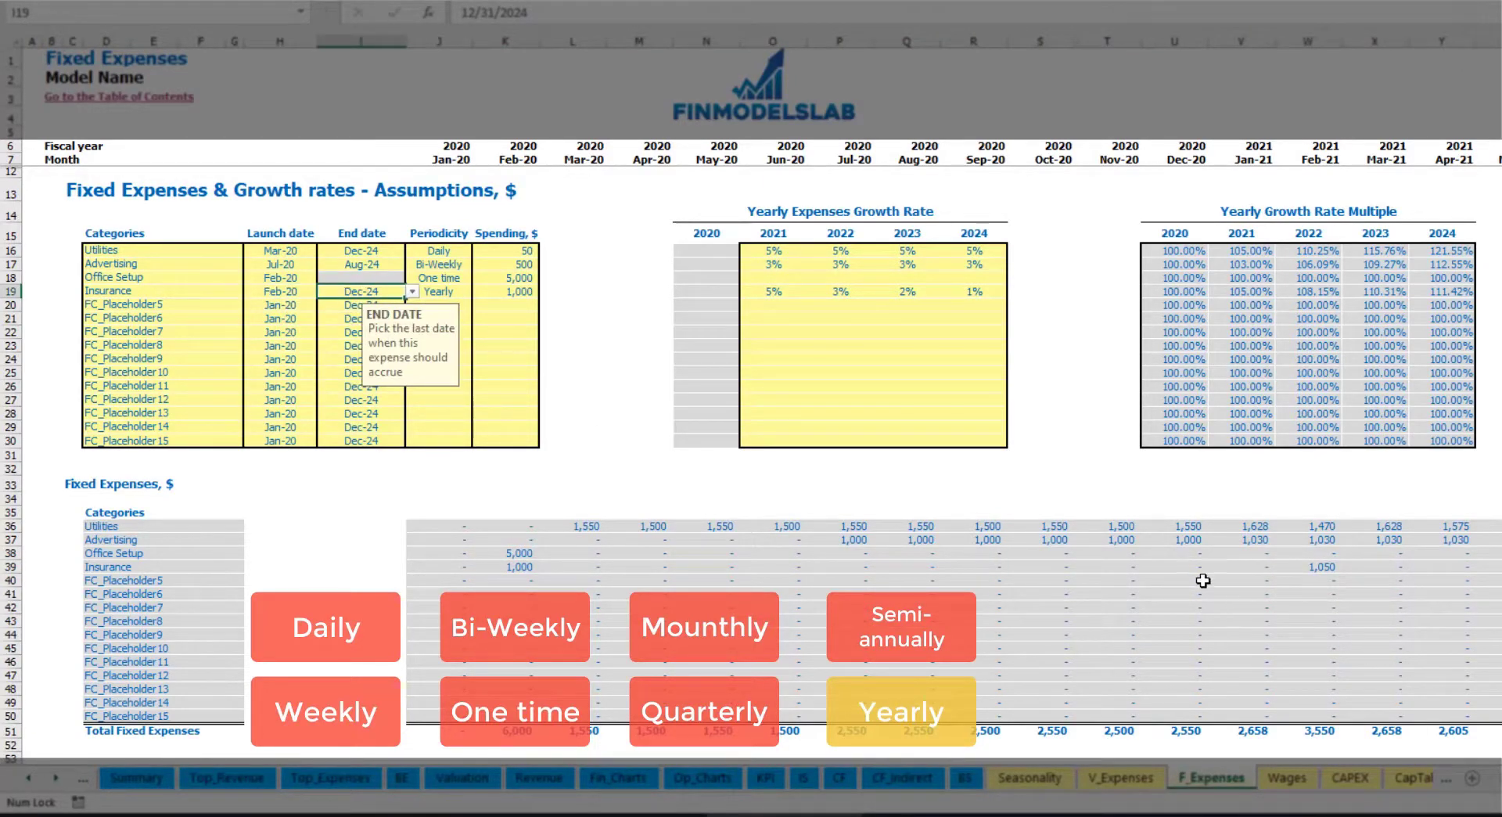
click(1047, 443)
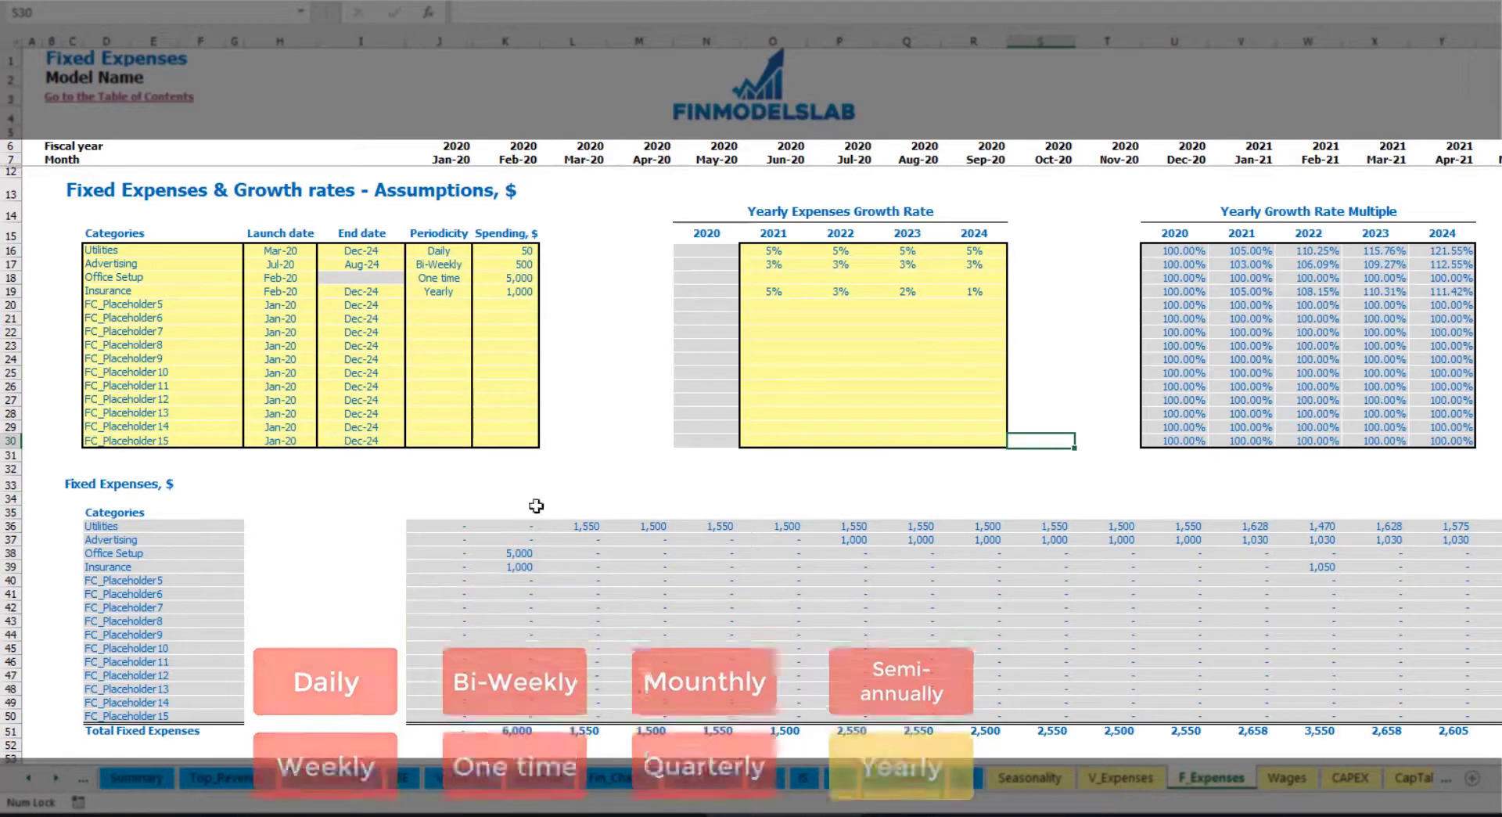
drag(438, 526, 1373, 717)
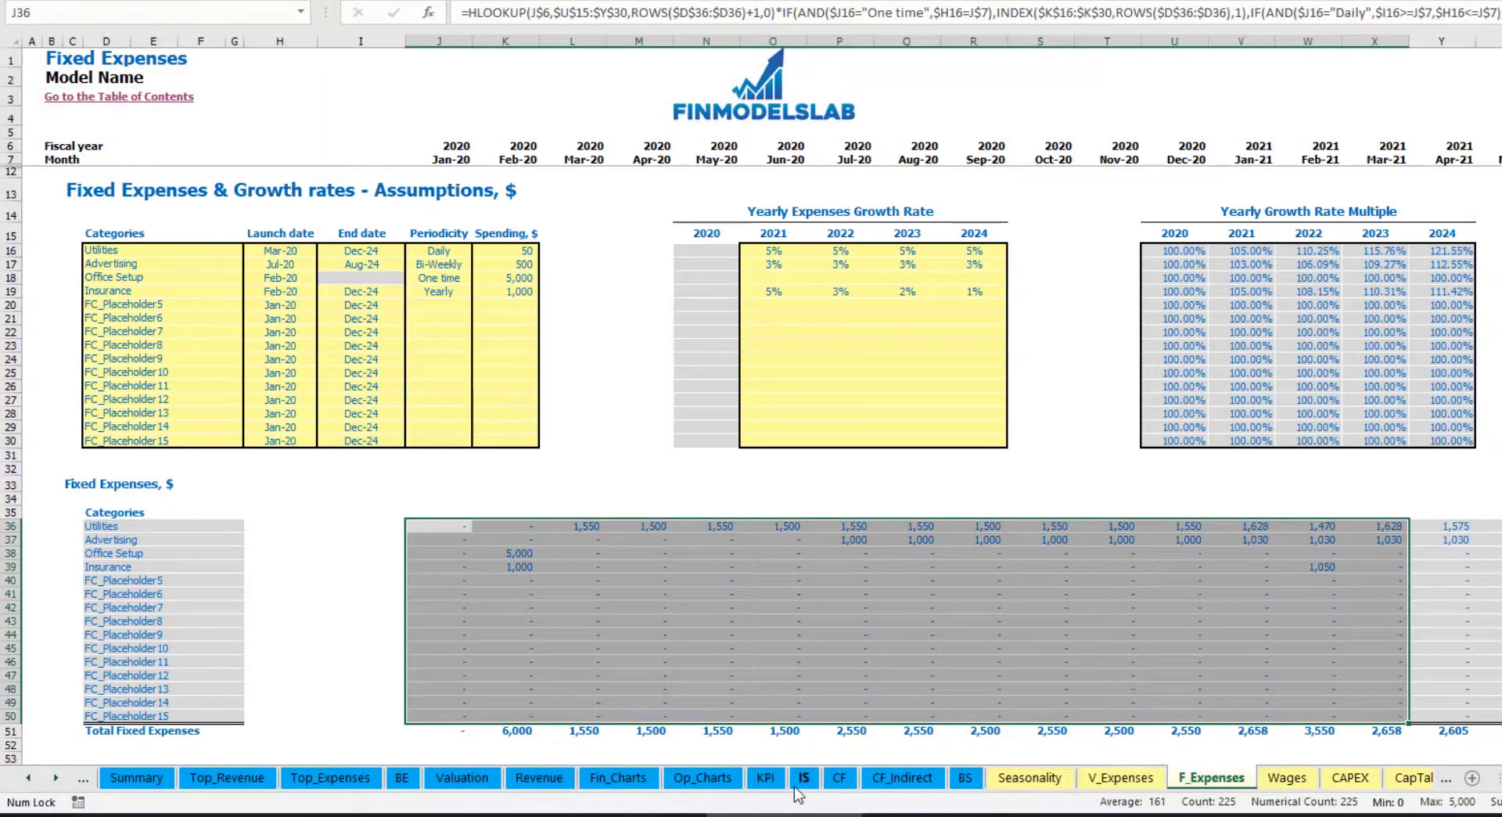
Step: Expand Total Fixed Expenses in the Income Statement and examine the monthly lines from Utilities to the last placeholder
click(802, 778)
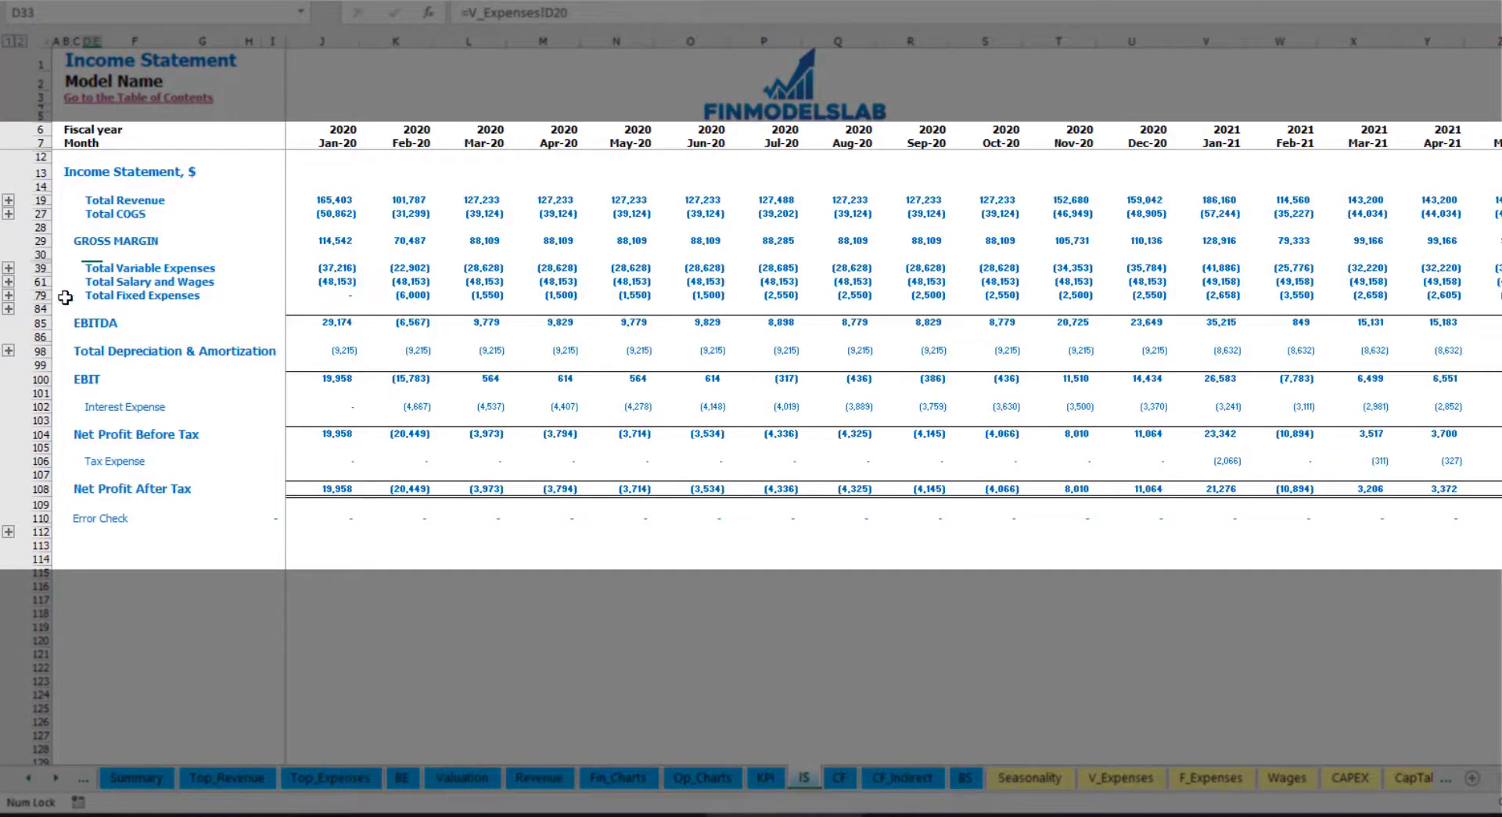
click(90, 294)
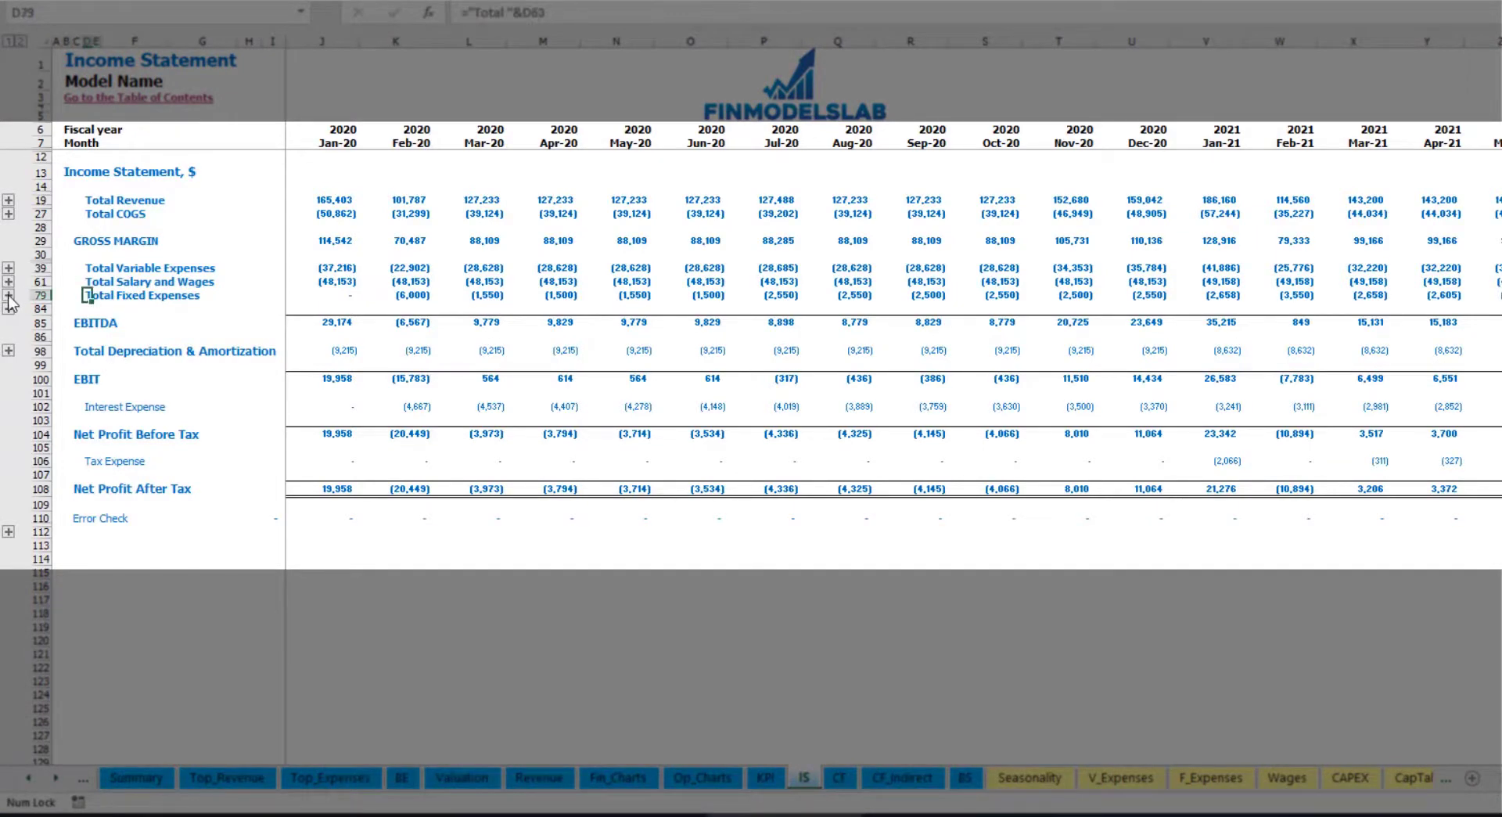
click(9, 295)
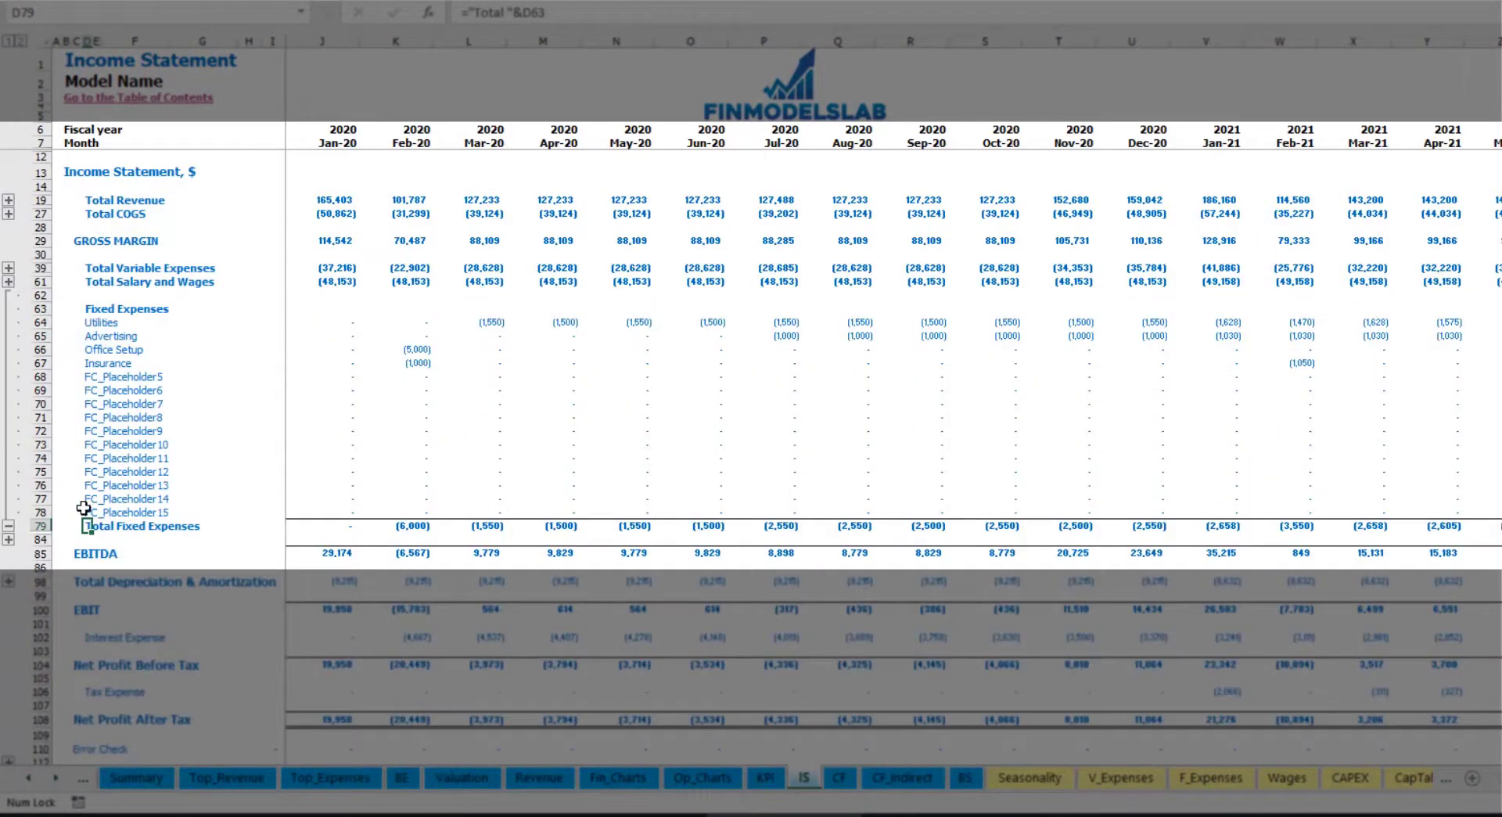
drag(41, 321, 46, 364)
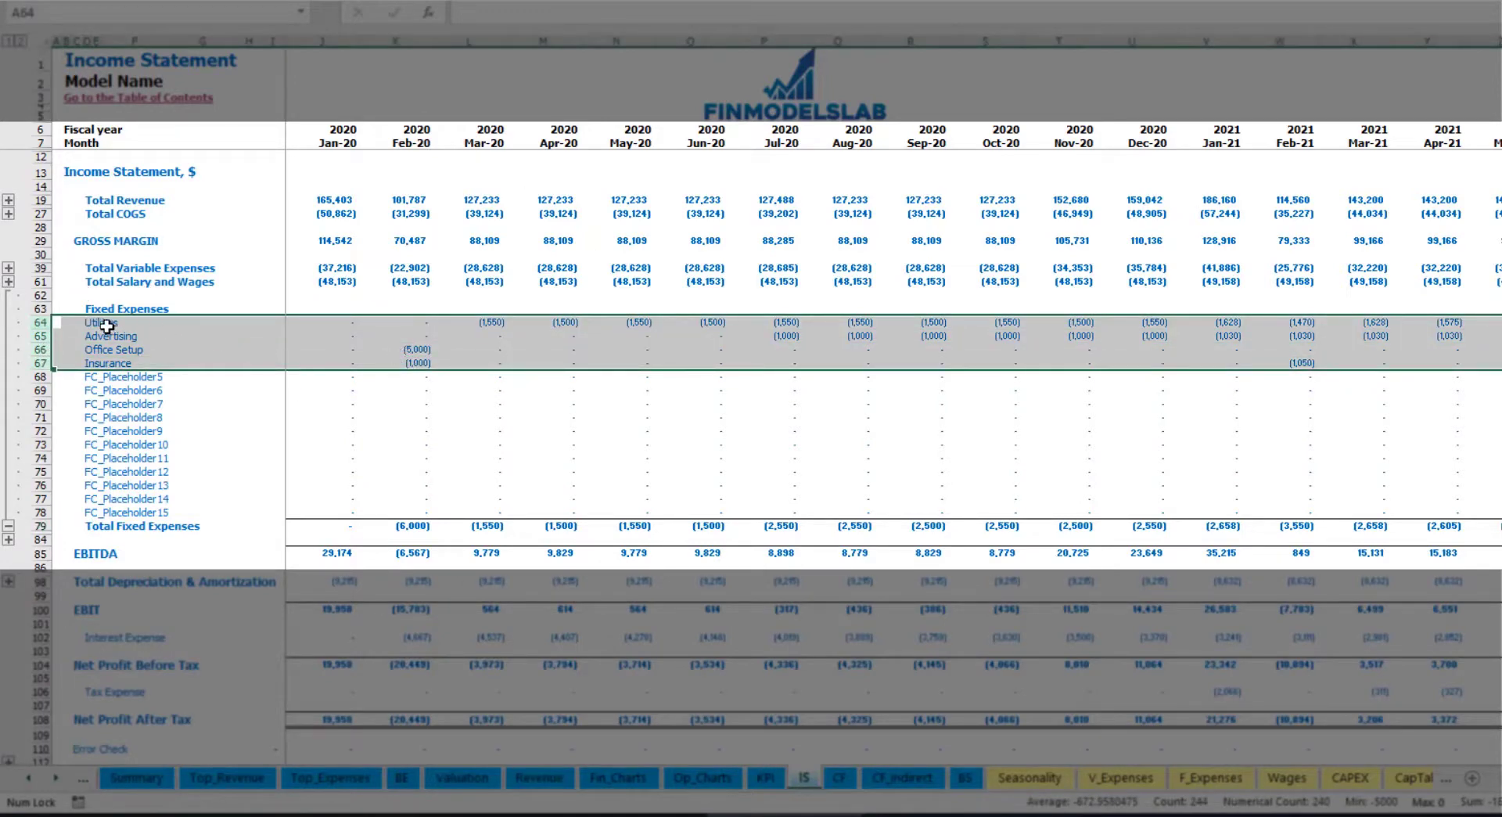
drag(96, 323, 100, 513)
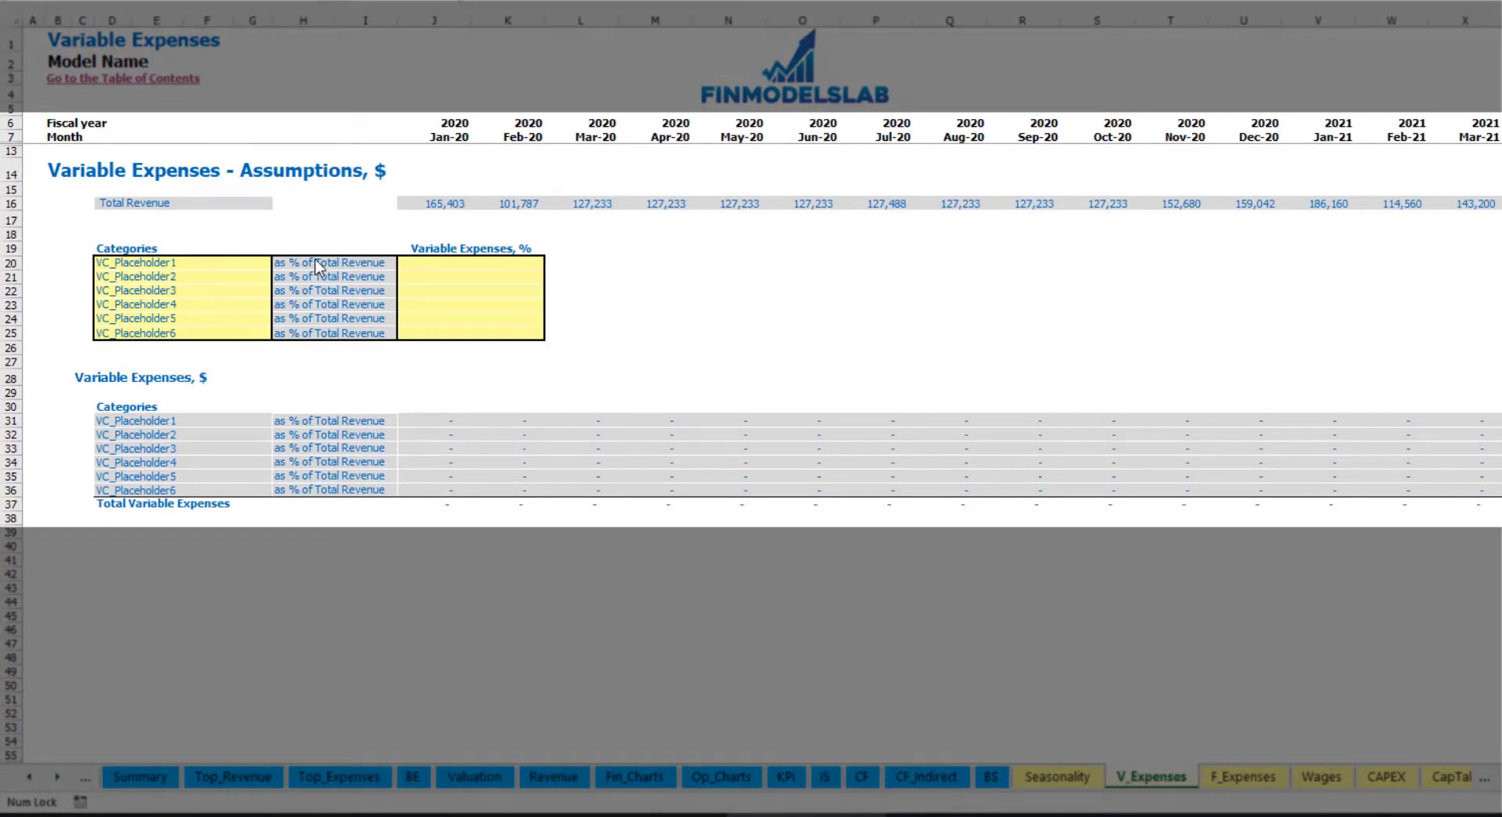
Step: Name the first variable expense category Bank fees and set it to 2.5% of total revenue
click(163, 263)
text(Ba)
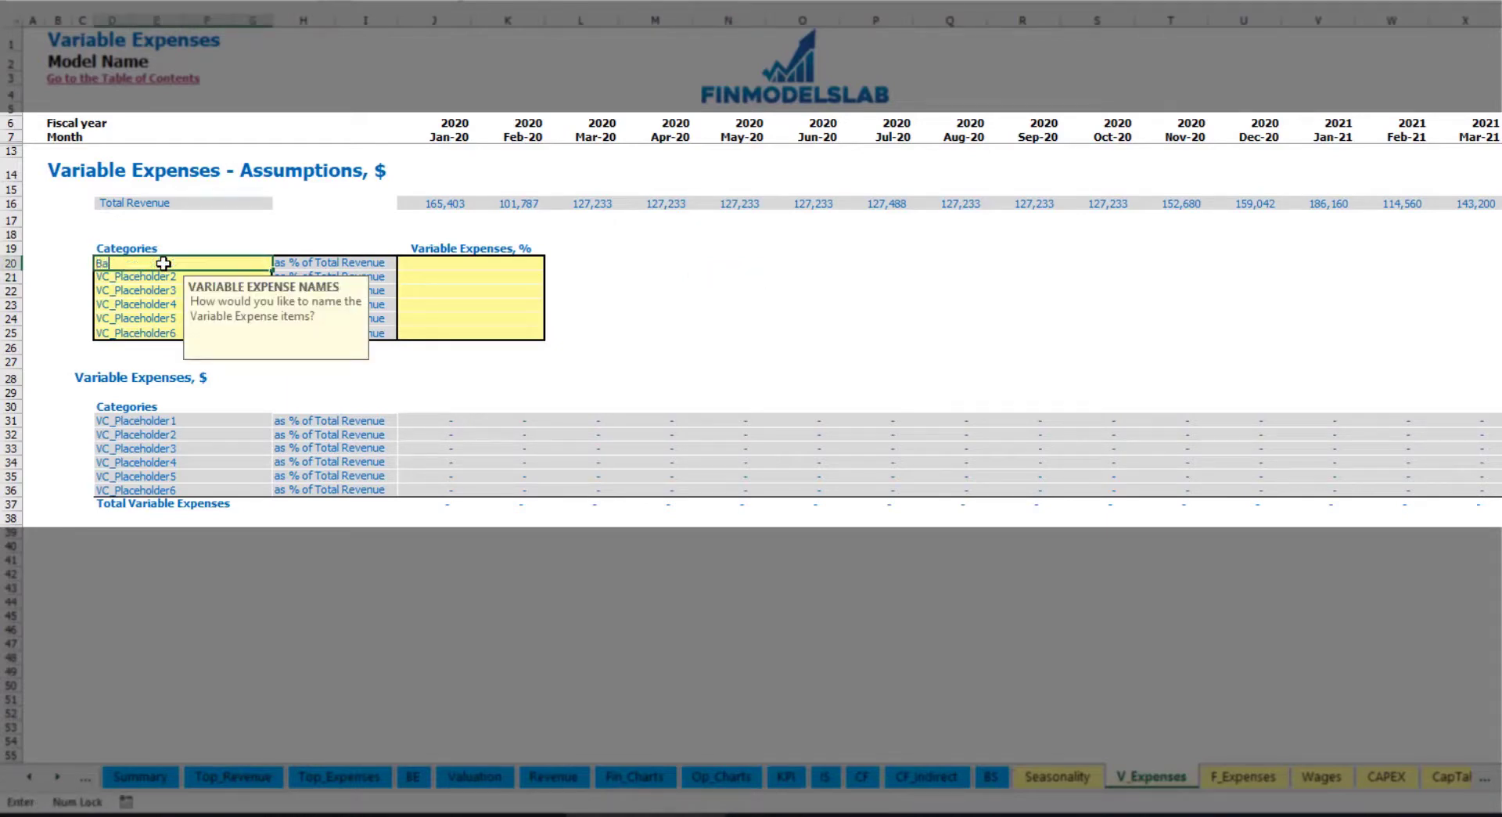
text(nk fees)
key(Return)
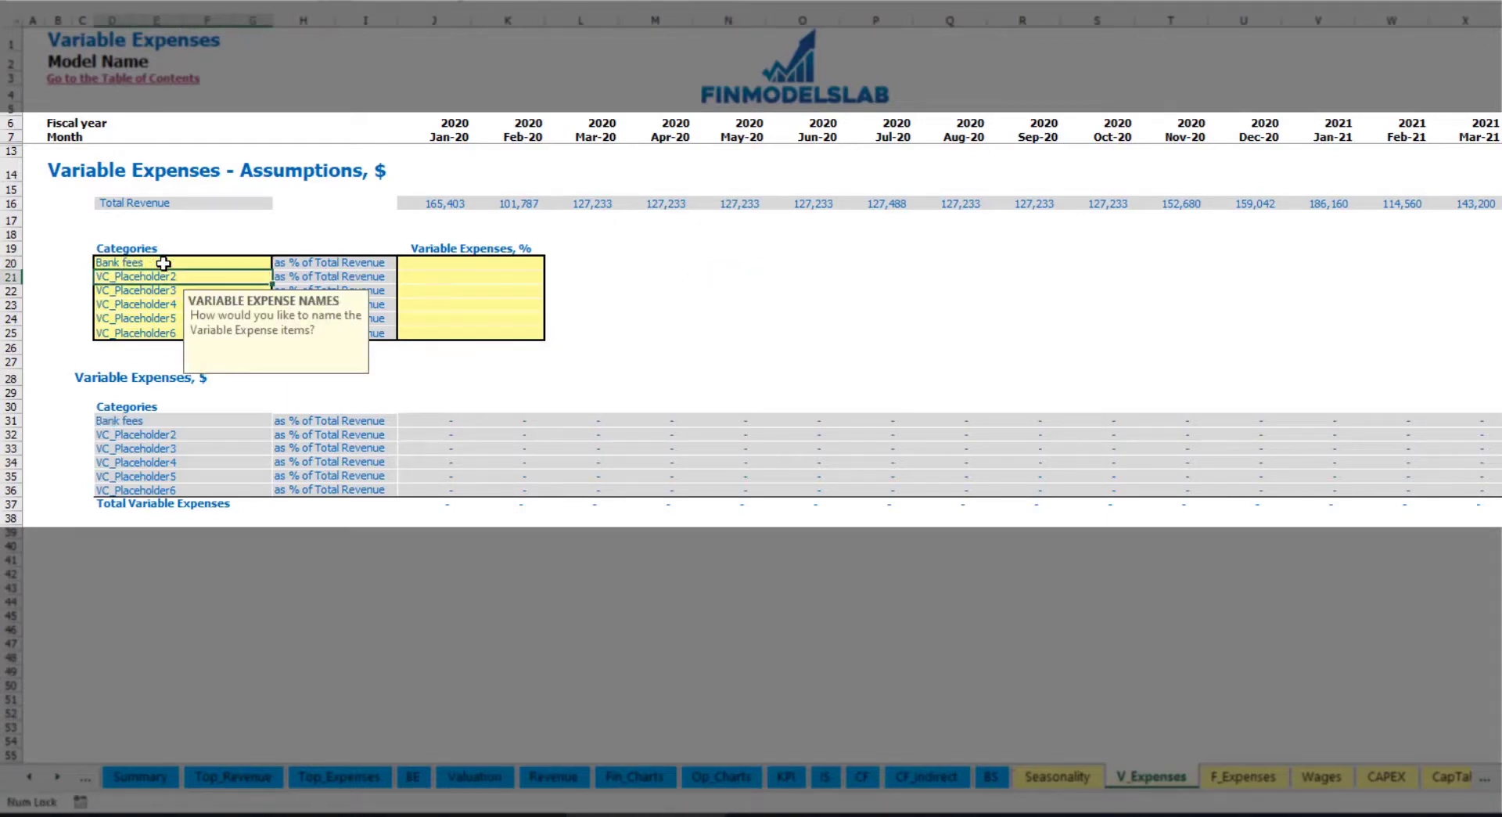
click(441, 263)
text(2.5)
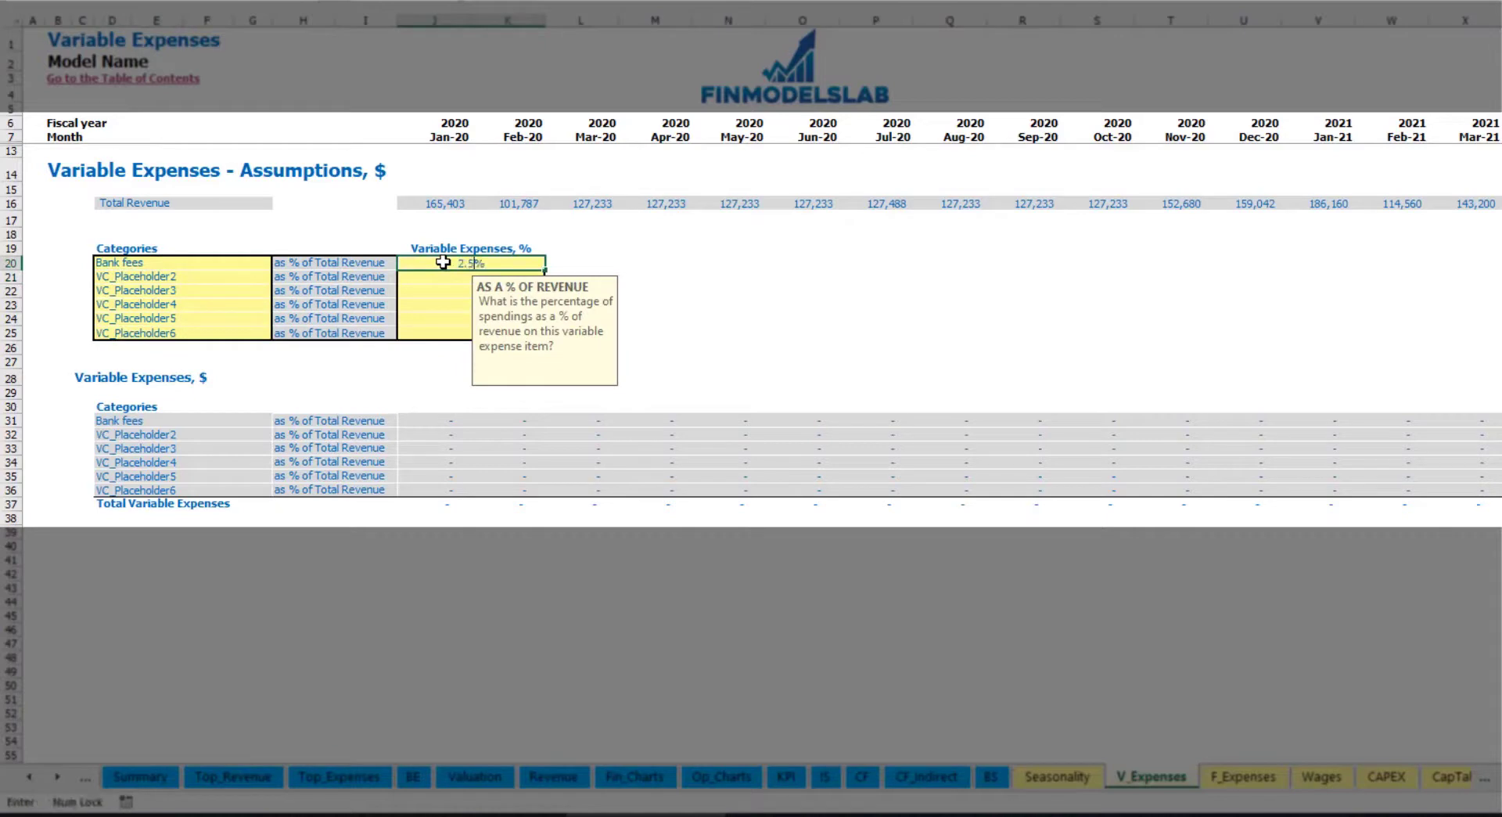
key(Return)
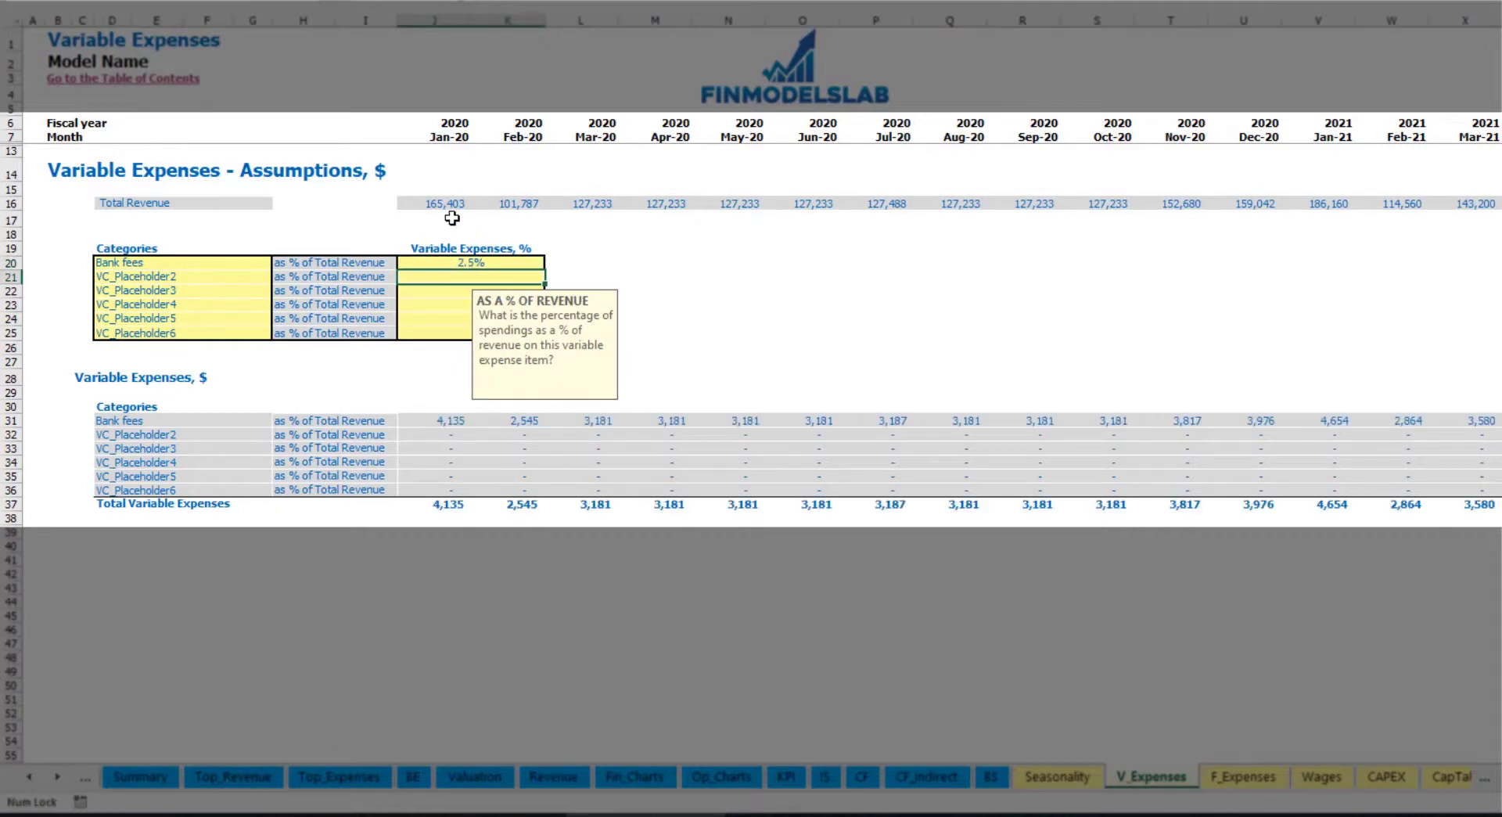
Step: Compare the monthly Total Revenue row with the resulting monthly Bank fees amounts
drag(443, 205, 1173, 205)
scroll(414, 421, right, 15)
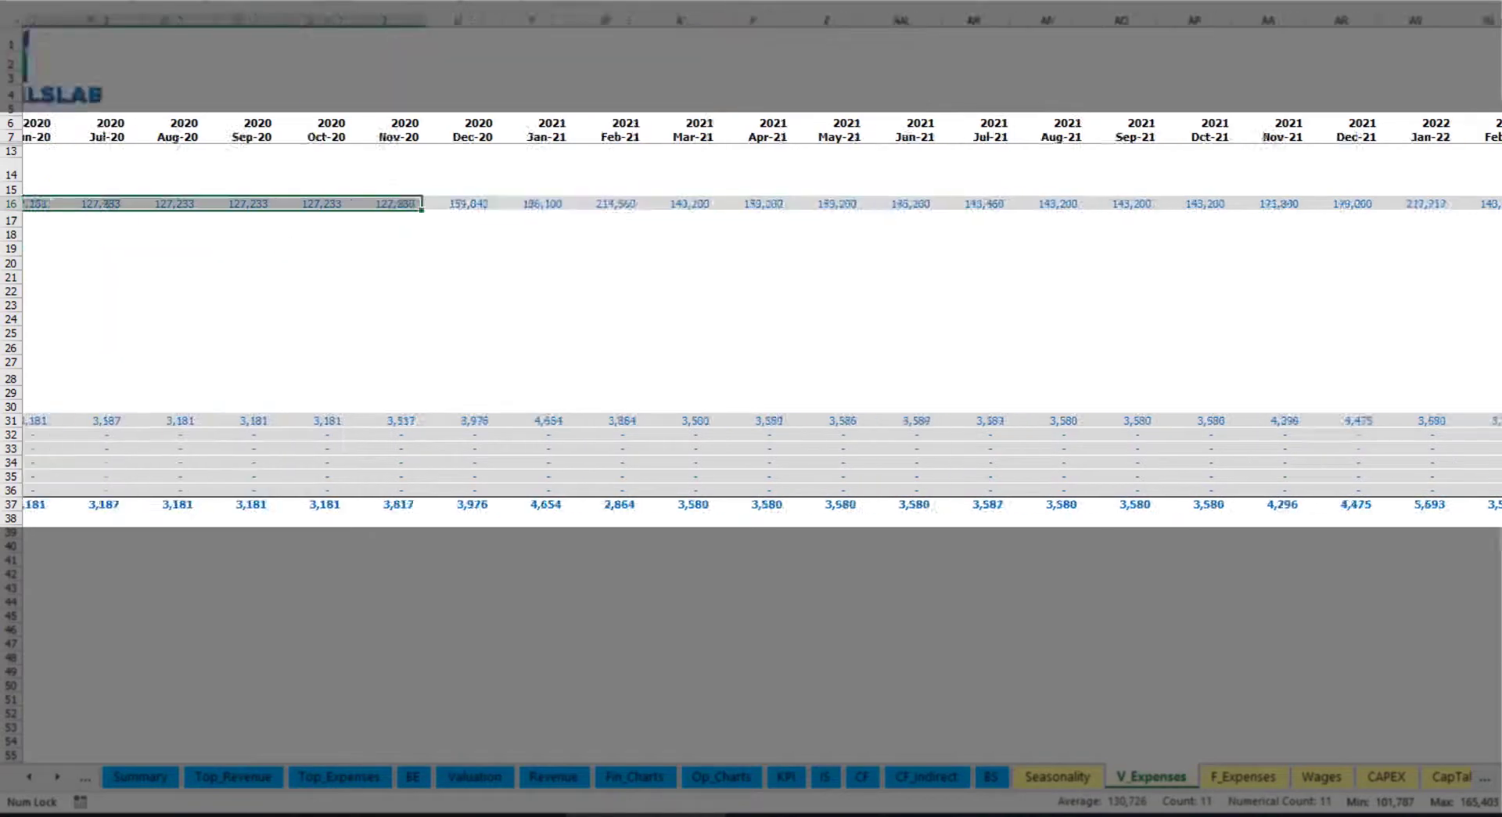
scroll(414, 422, left, 15)
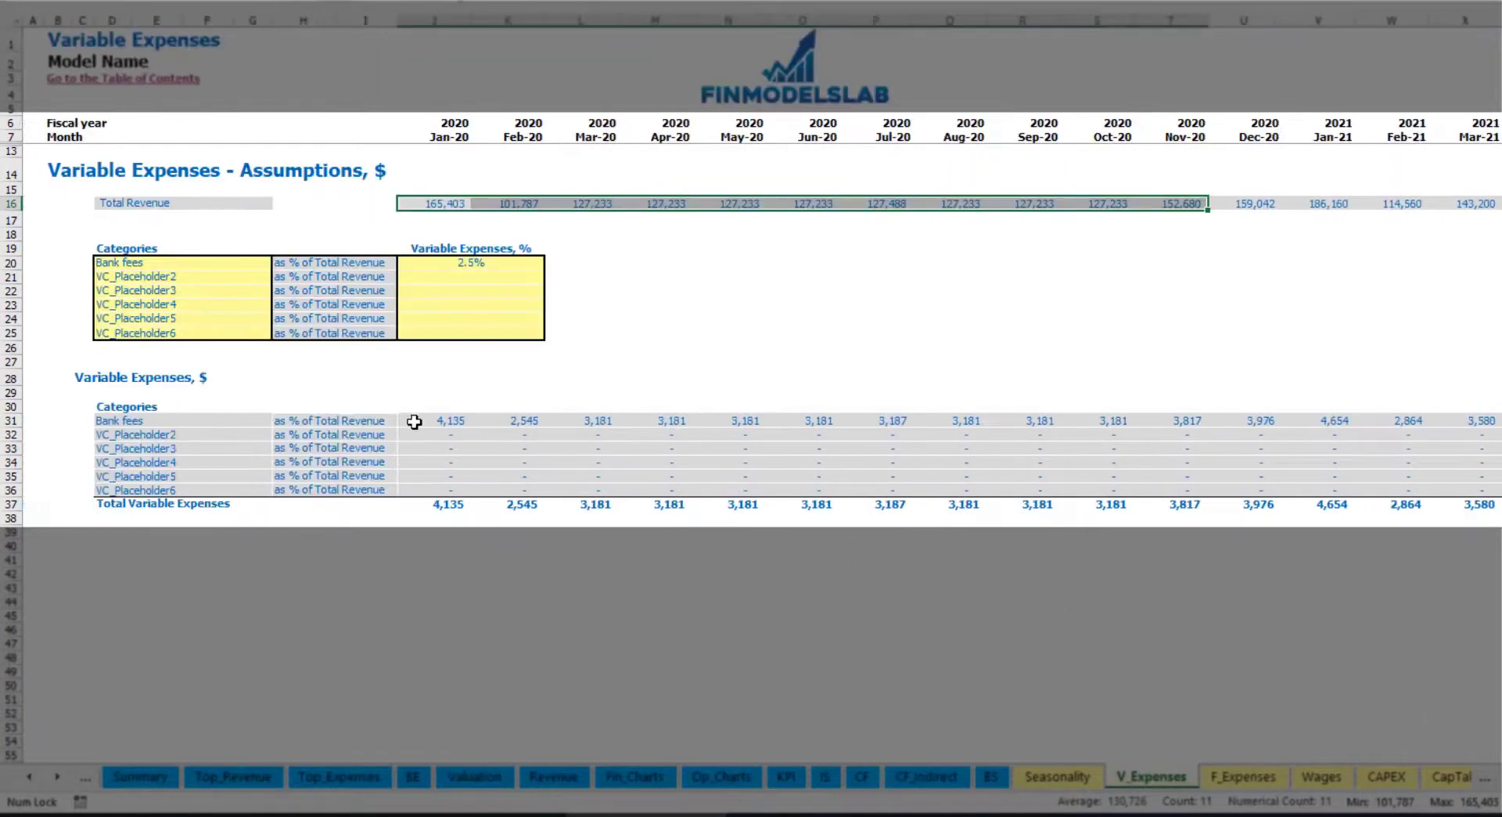
click(459, 422)
click(584, 422)
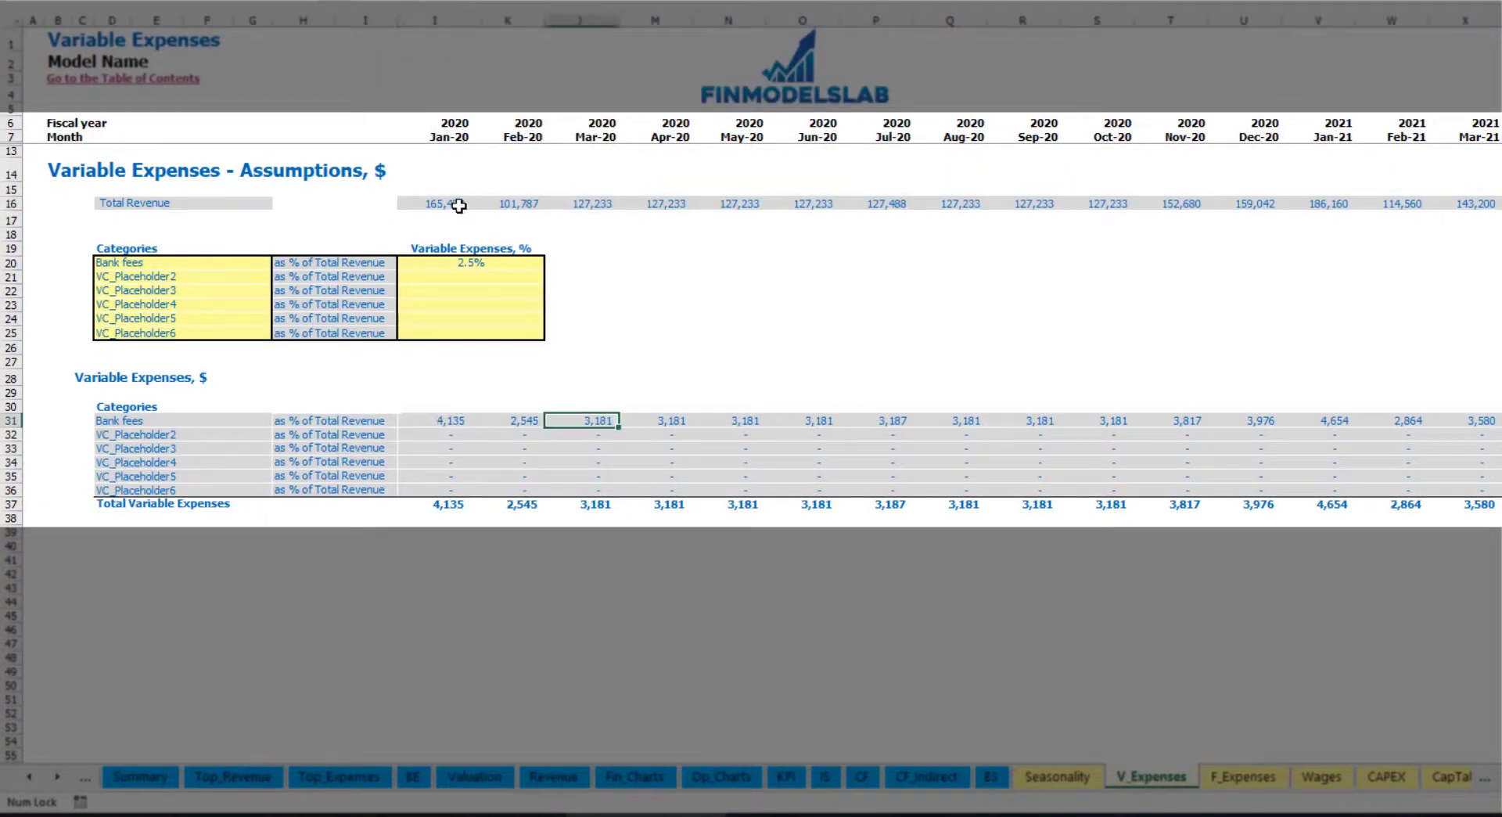
Step: Name the second variable expense category Other Var Exp and set it to 5% of total revenue
click(189, 279)
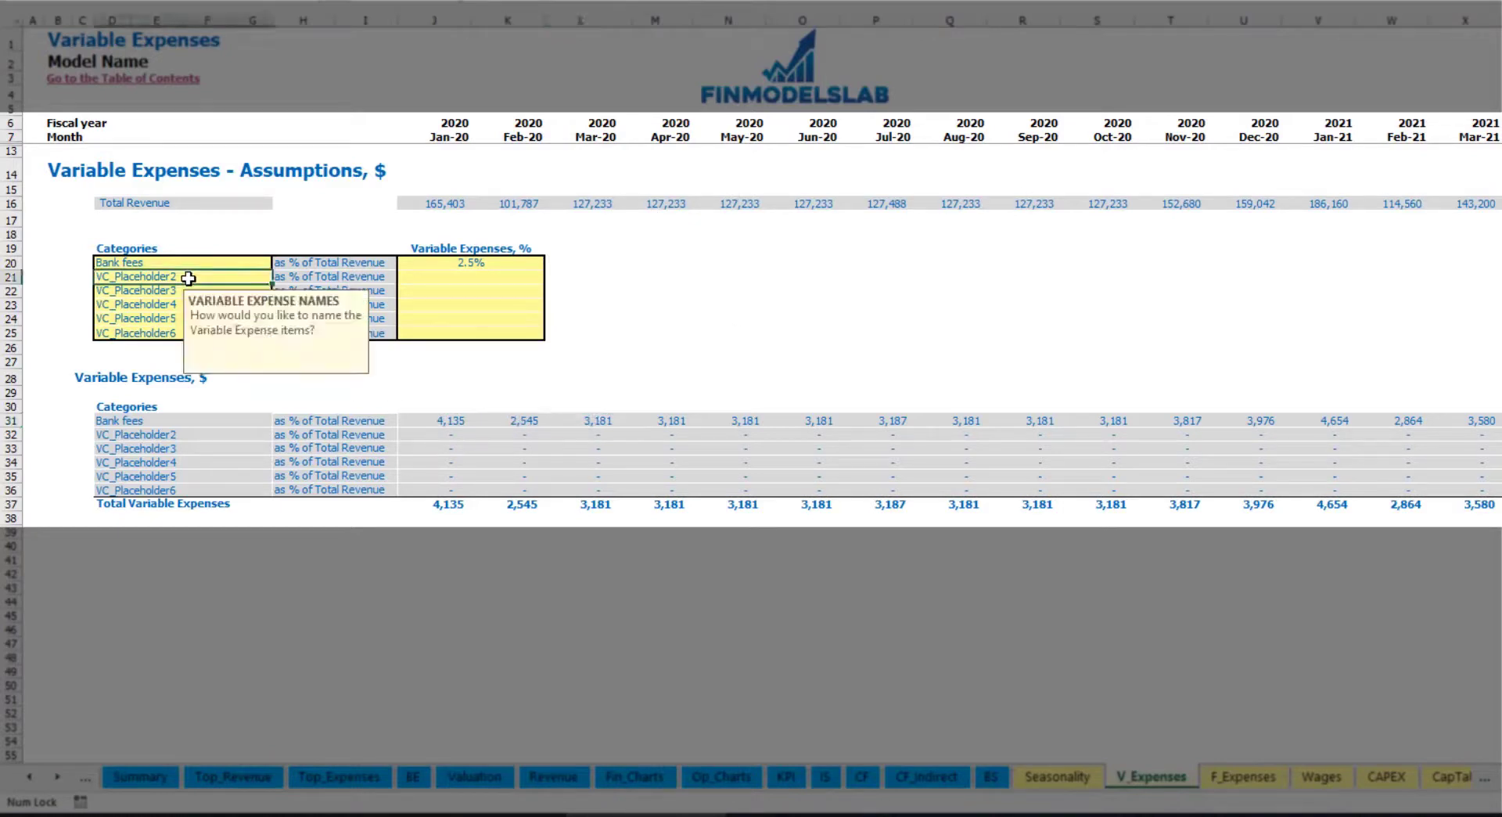
text(Other Var E)
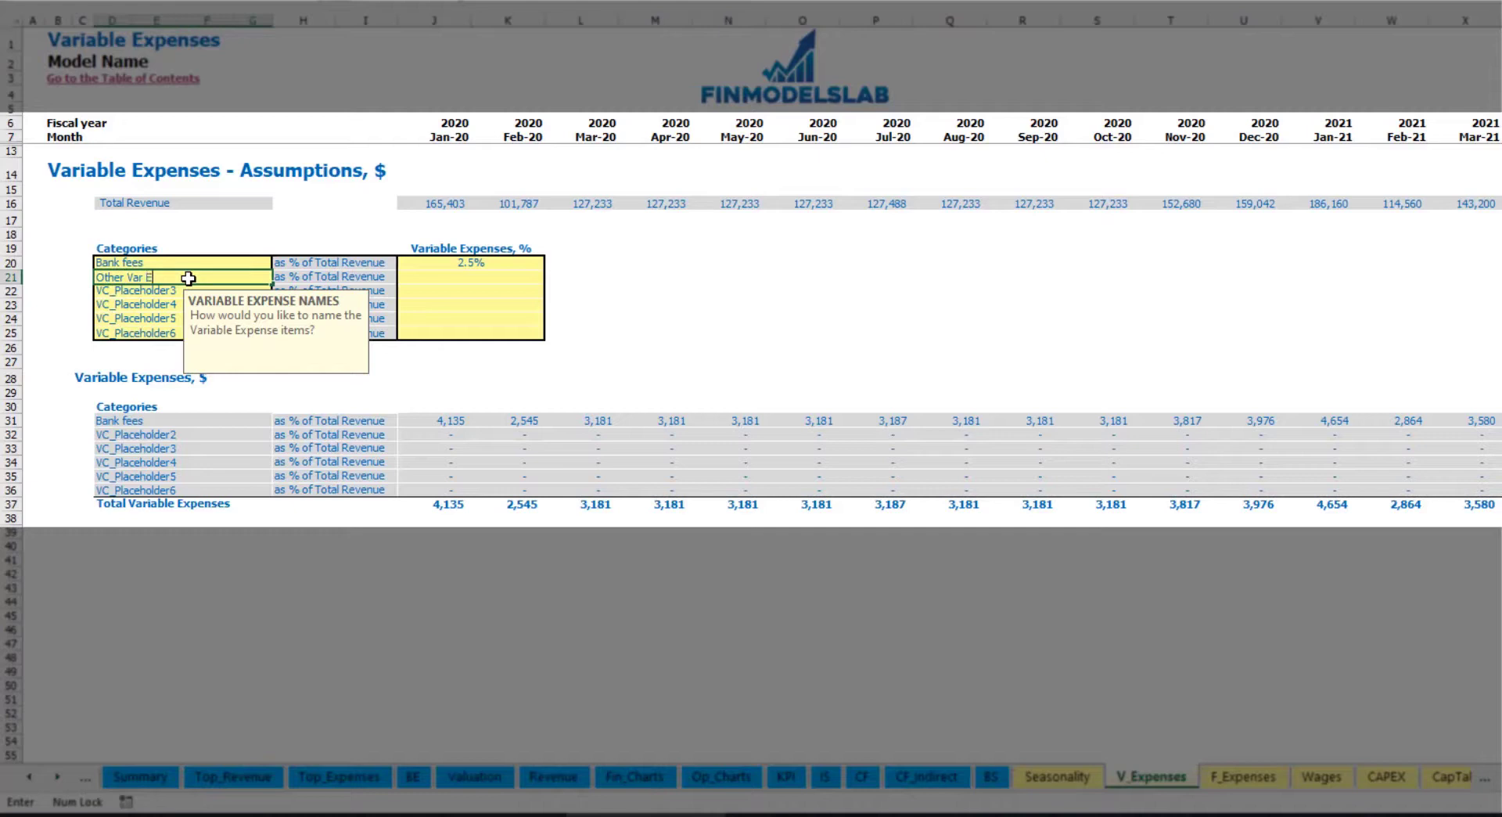
text(xp)
key(Return)
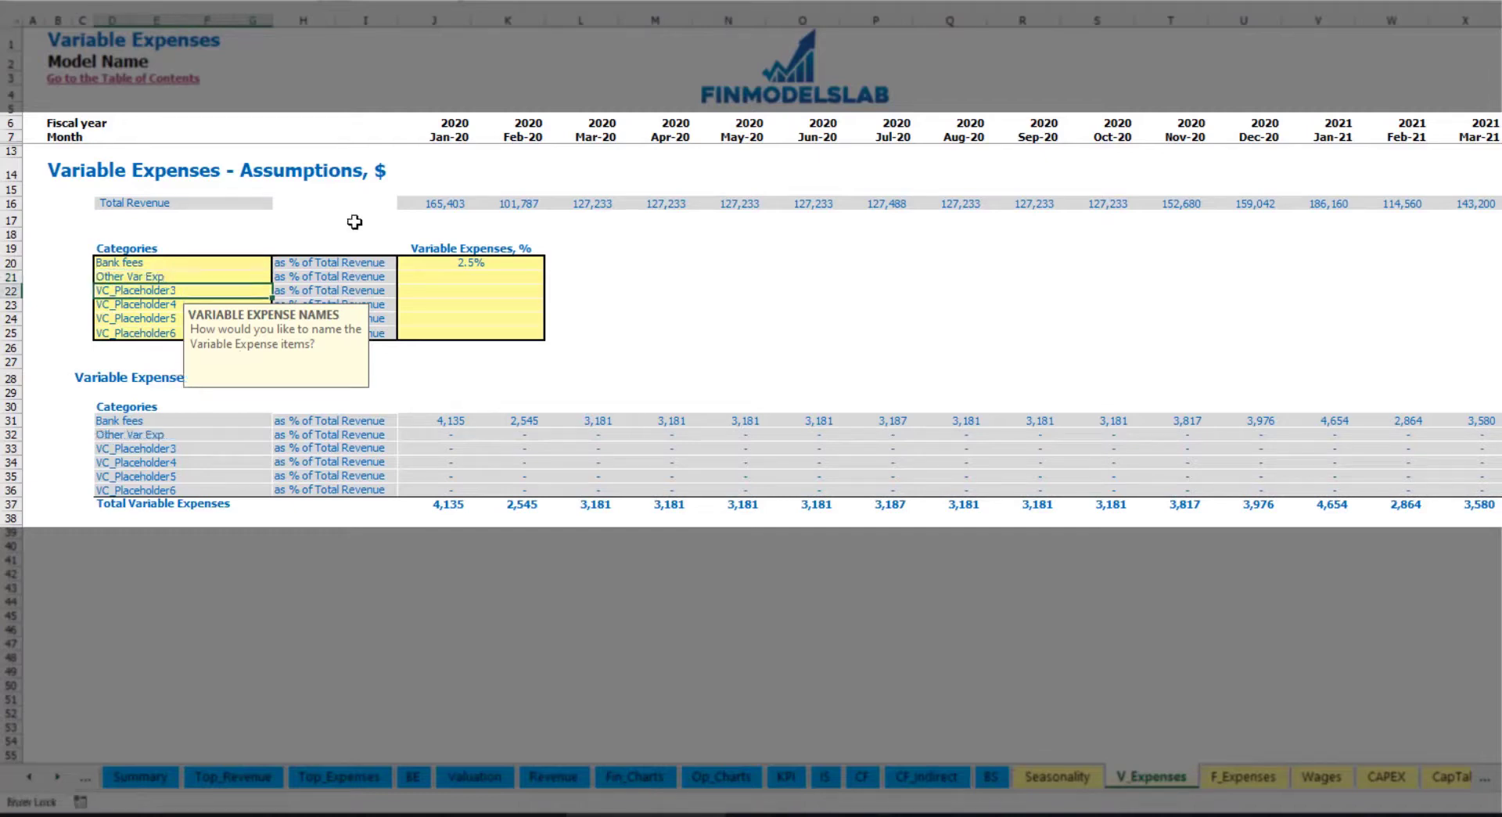
click(458, 276)
text(5)
key(Return)
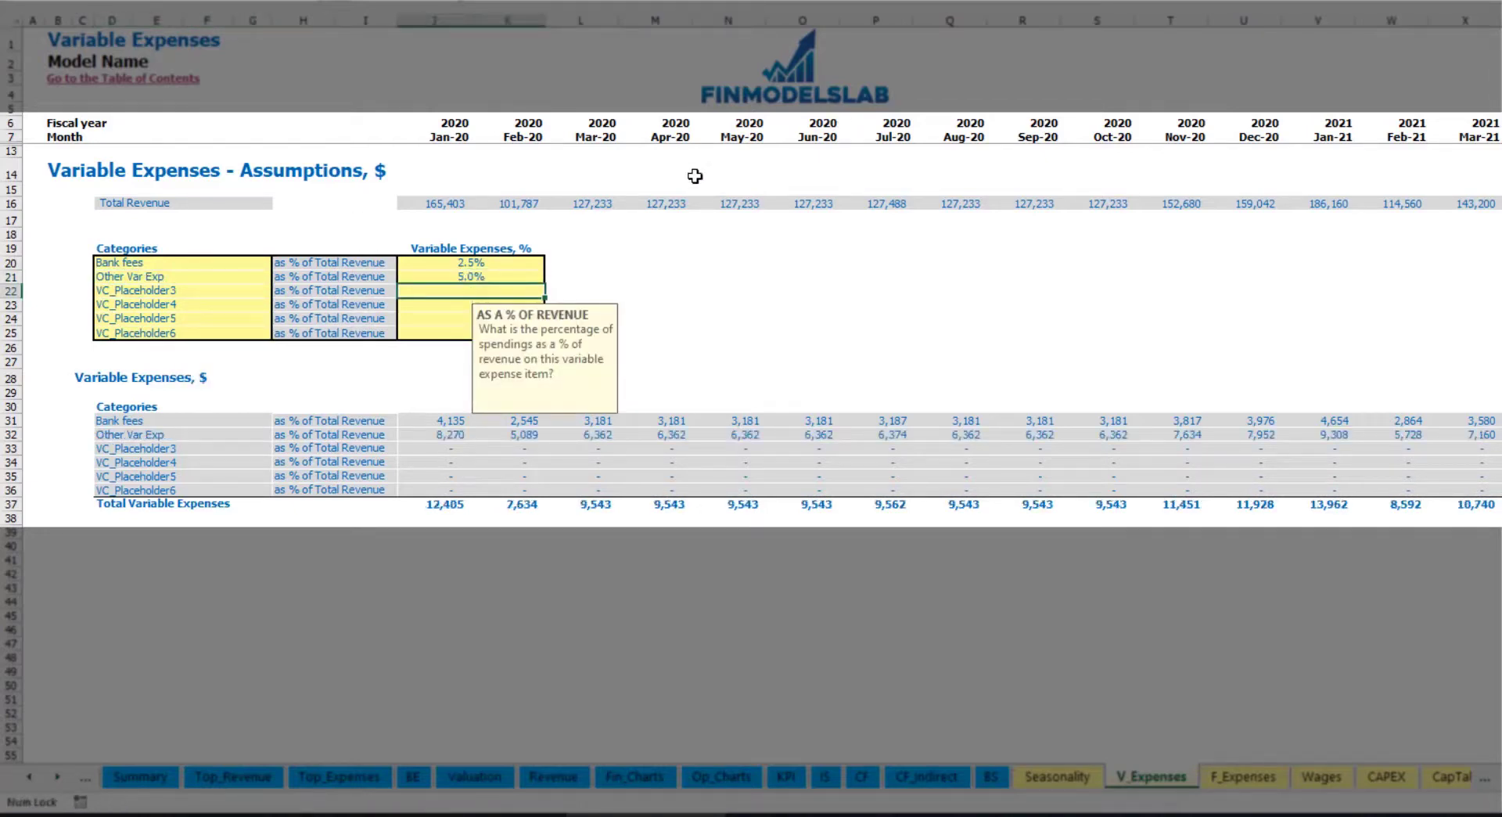
Step: Name the third variable expense category Direct Labor and set it to 15% of total revenue
click(238, 292)
text(Direct Labor)
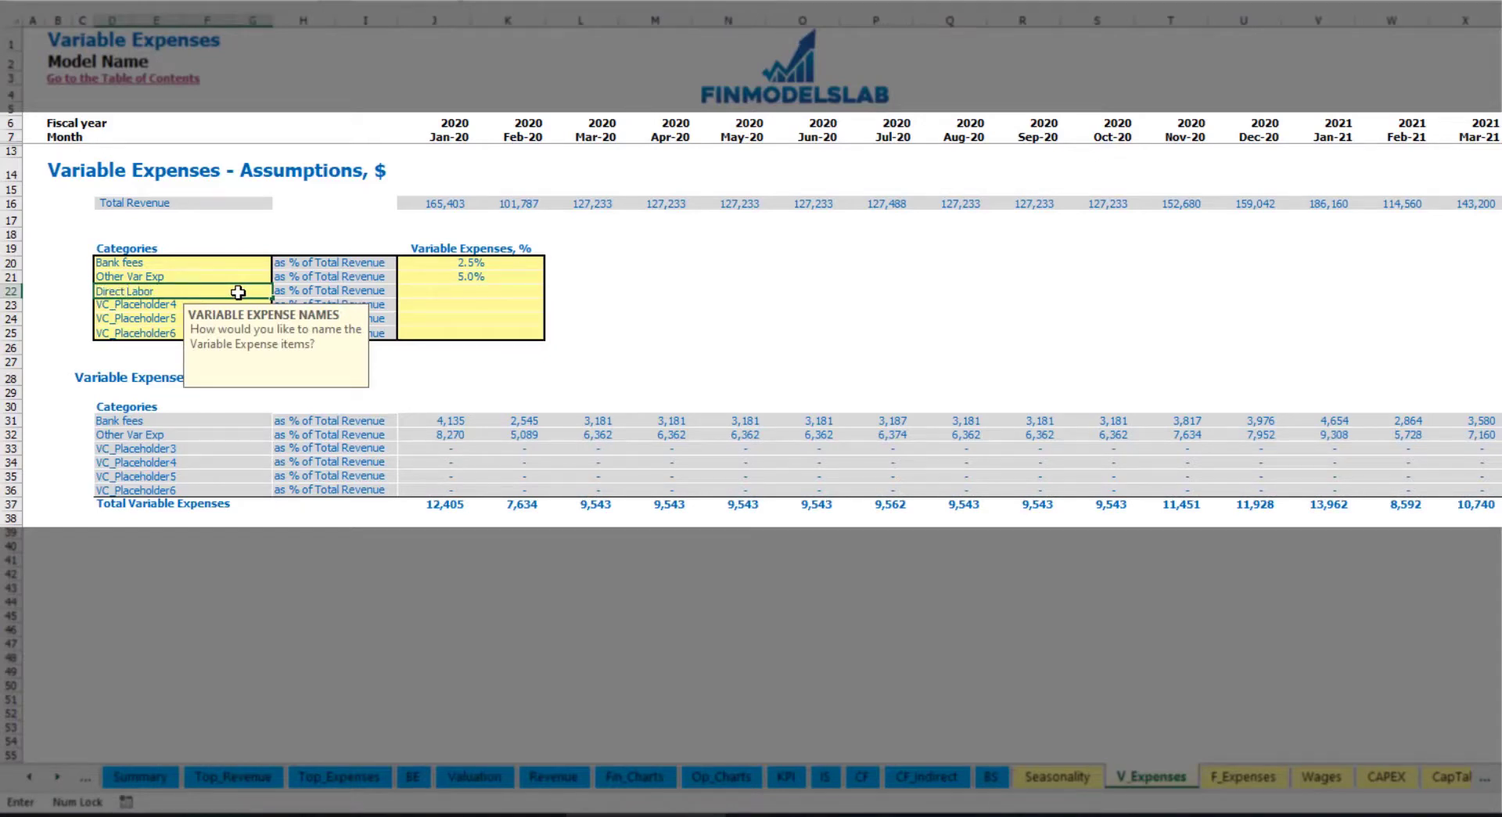
key(Return)
click(442, 292)
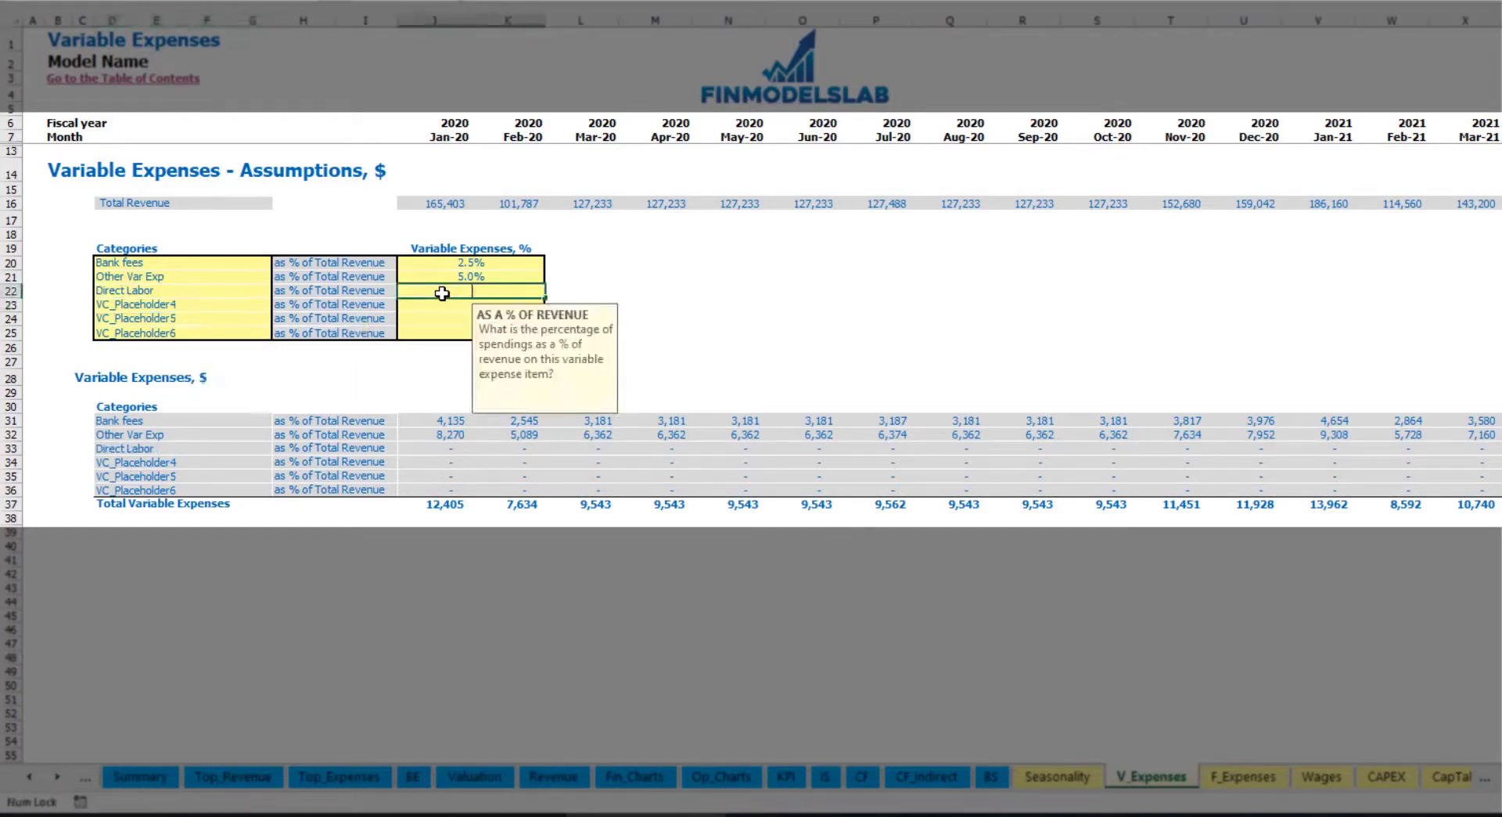
text(15)
click(436, 420)
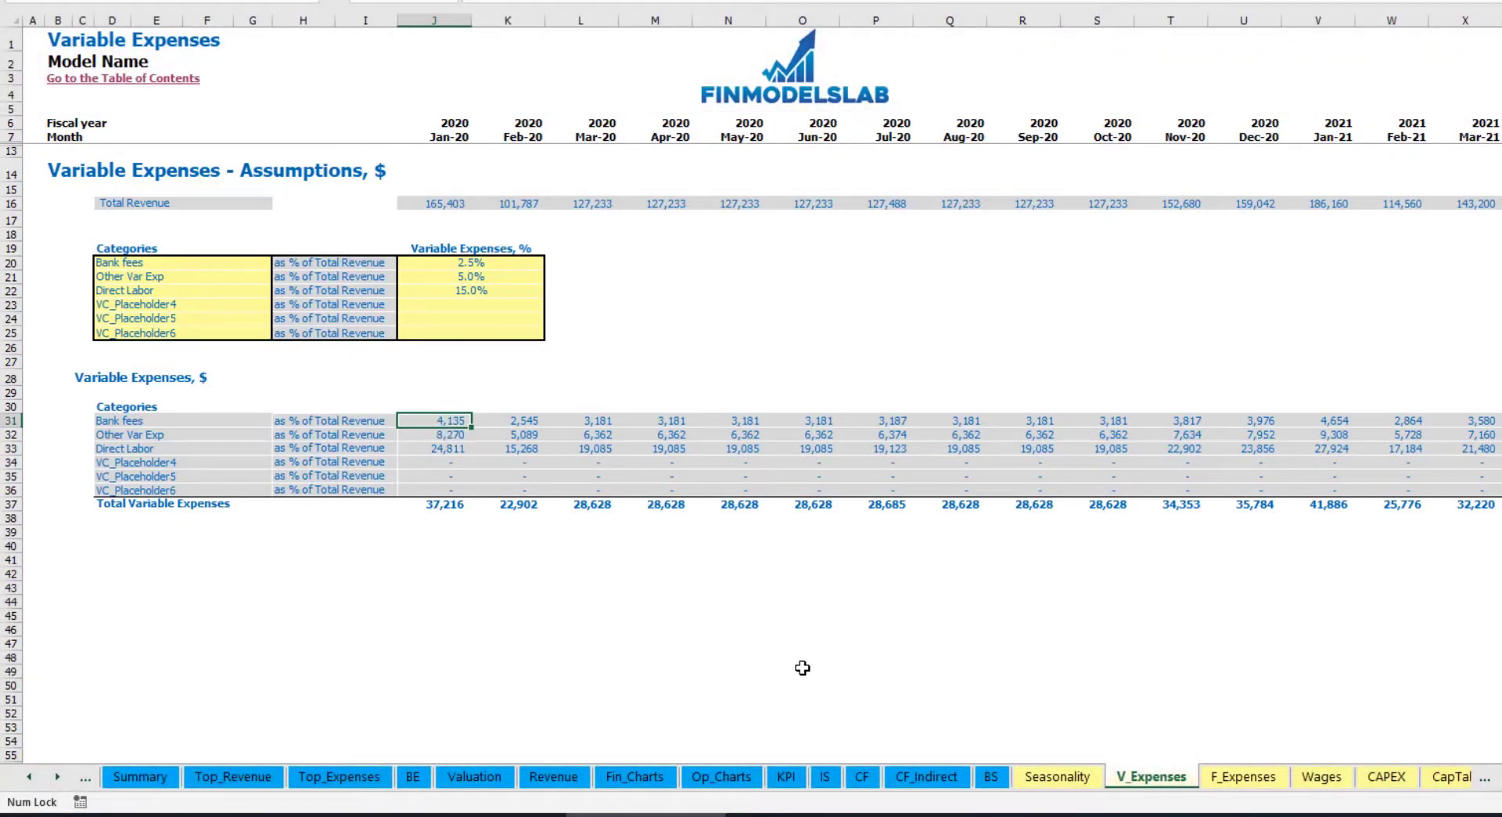
Step: Expand Total Variable Expenses in the Income Statement and examine the monthly Bank fees, Other Var Exp and Direct Labor lines
click(826, 776)
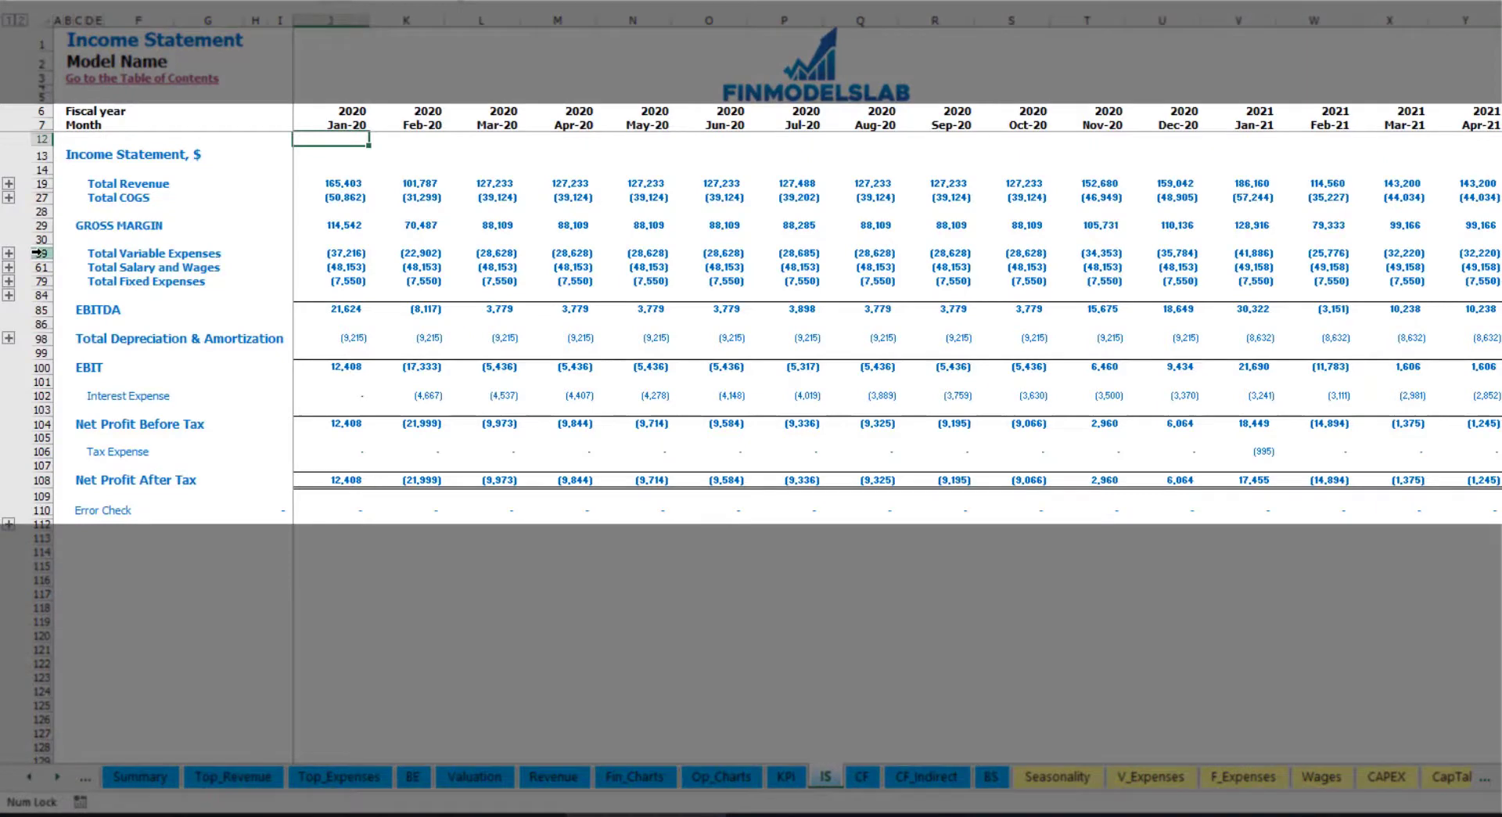
click(46, 253)
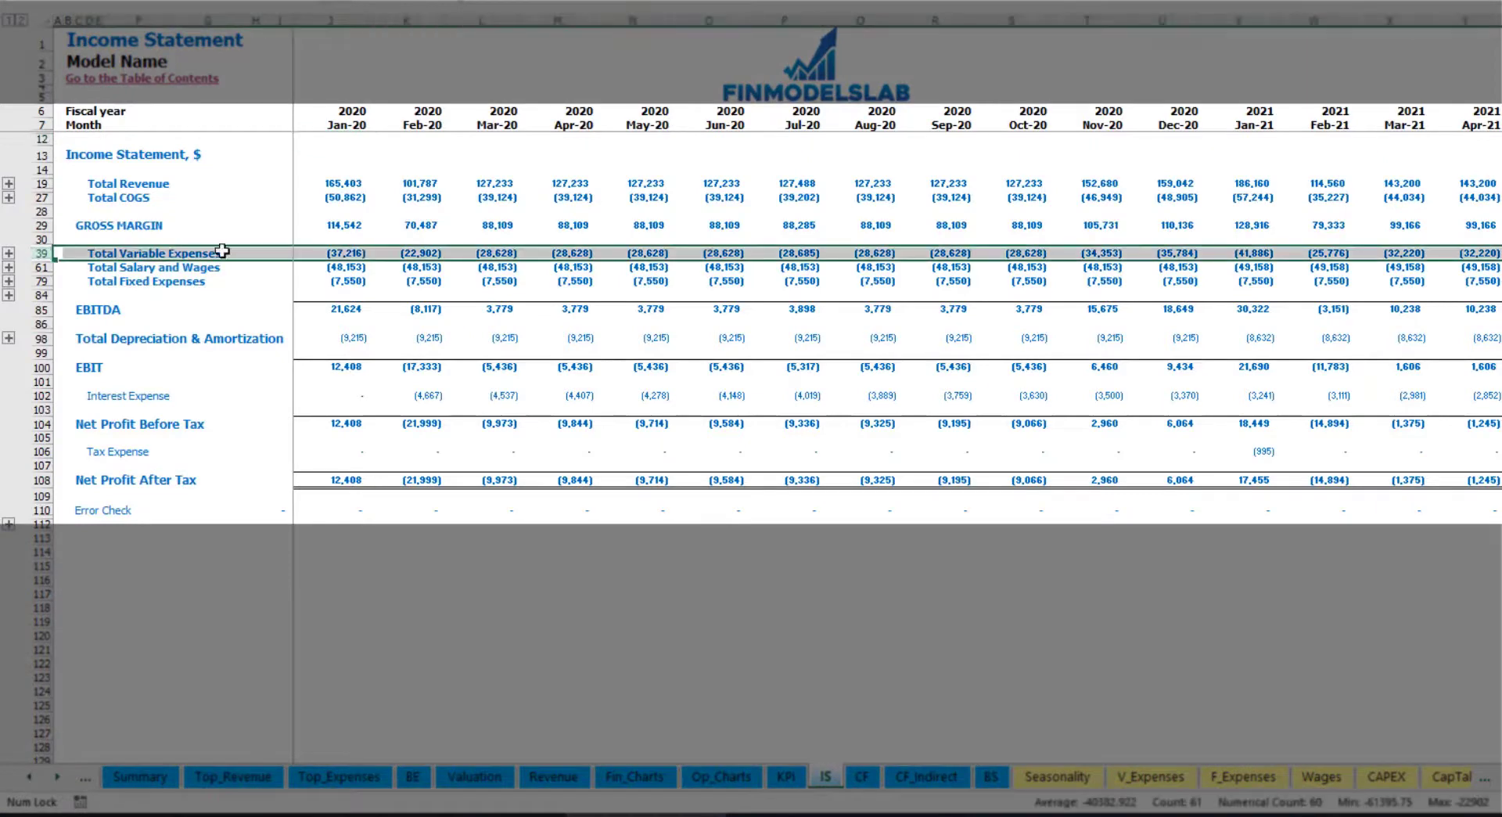
click(9, 253)
drag(45, 282, 54, 350)
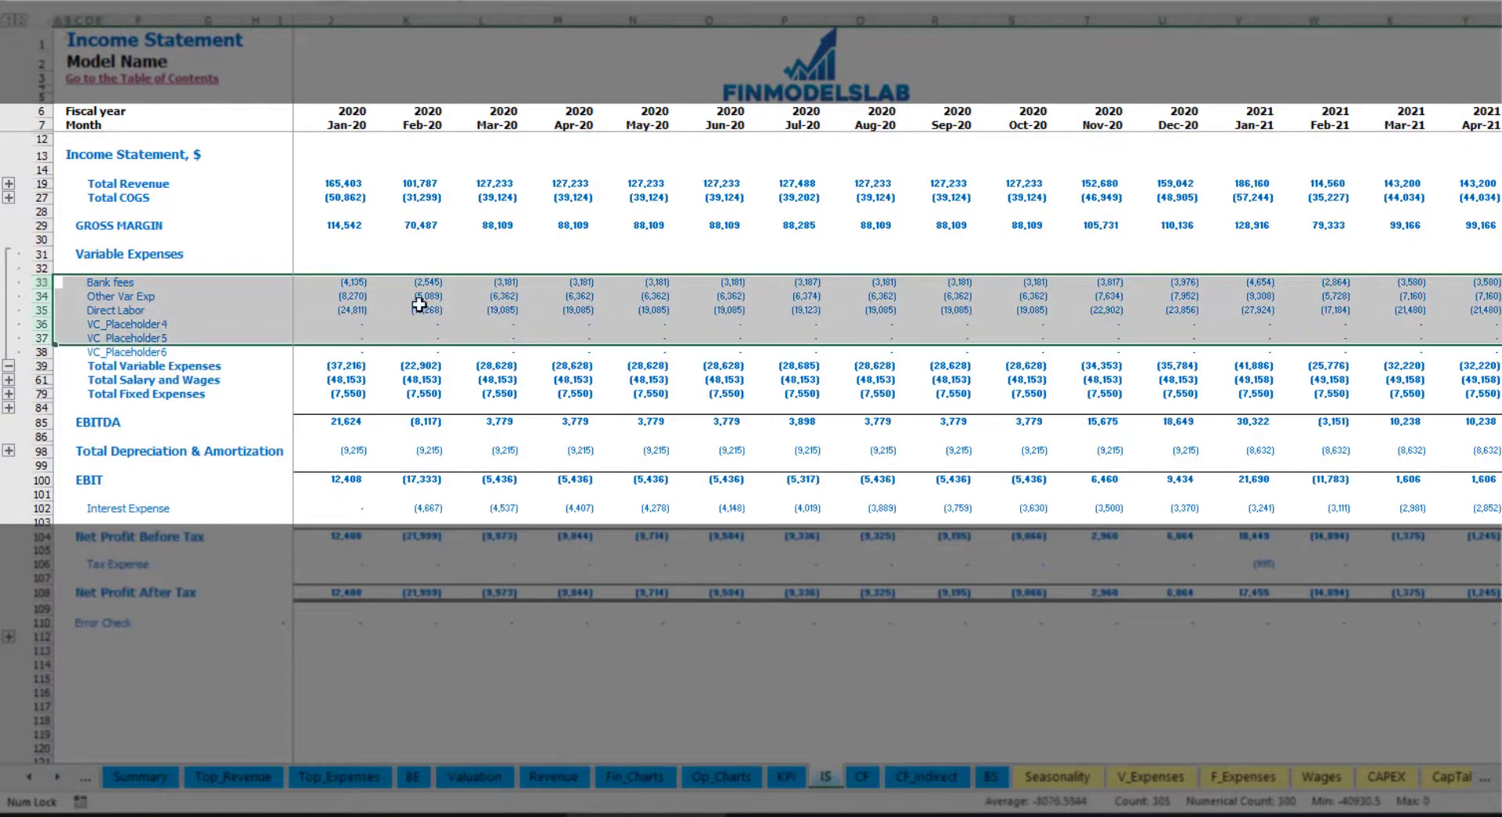
click(359, 281)
click(533, 280)
drag(91, 282, 97, 350)
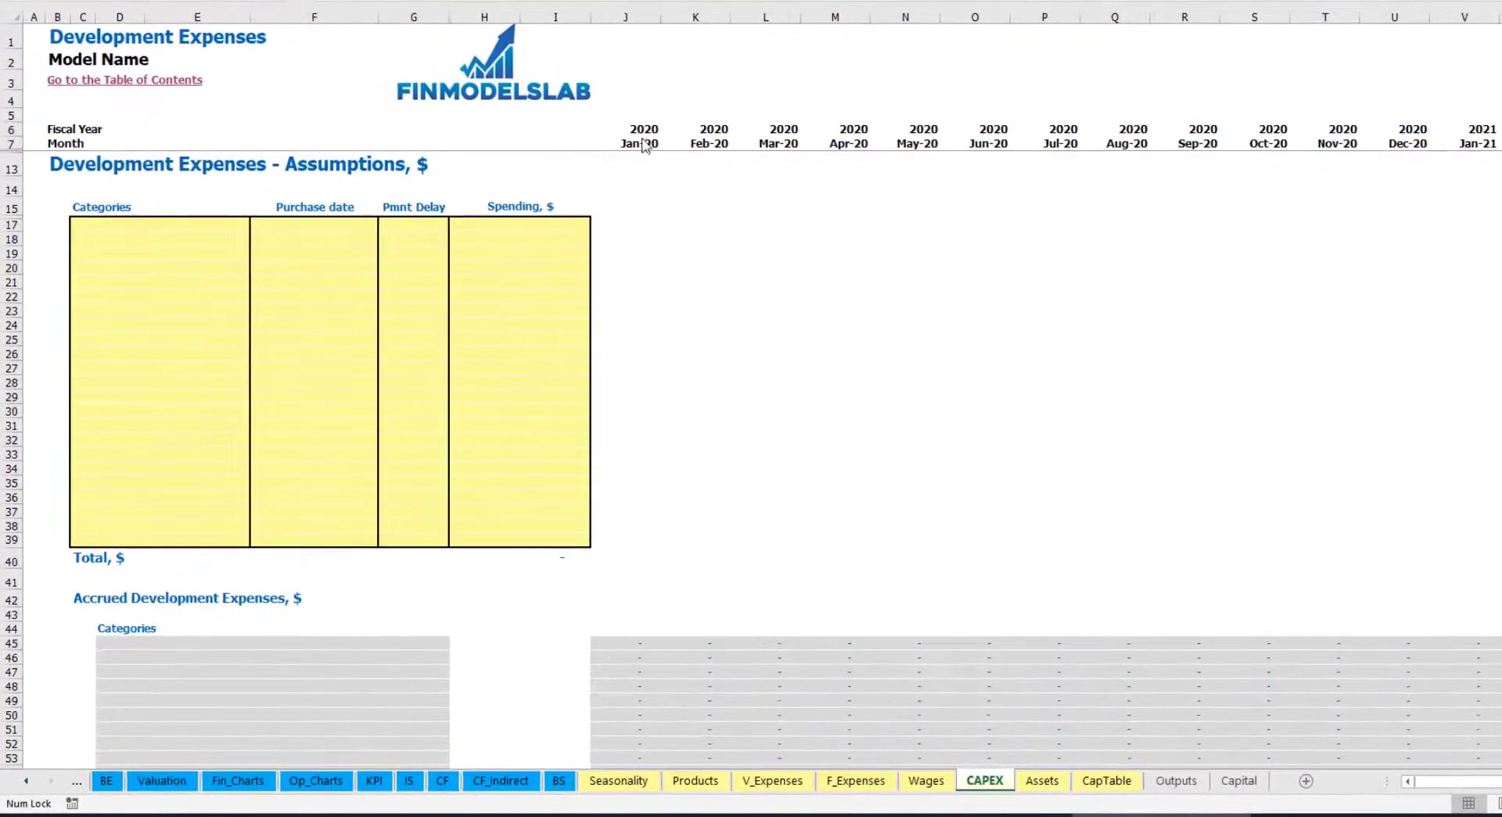
Step: Add a development expense category named Office dev with a Feb-20 purchase date and spending of 10,000
click(203, 225)
text(Office dev)
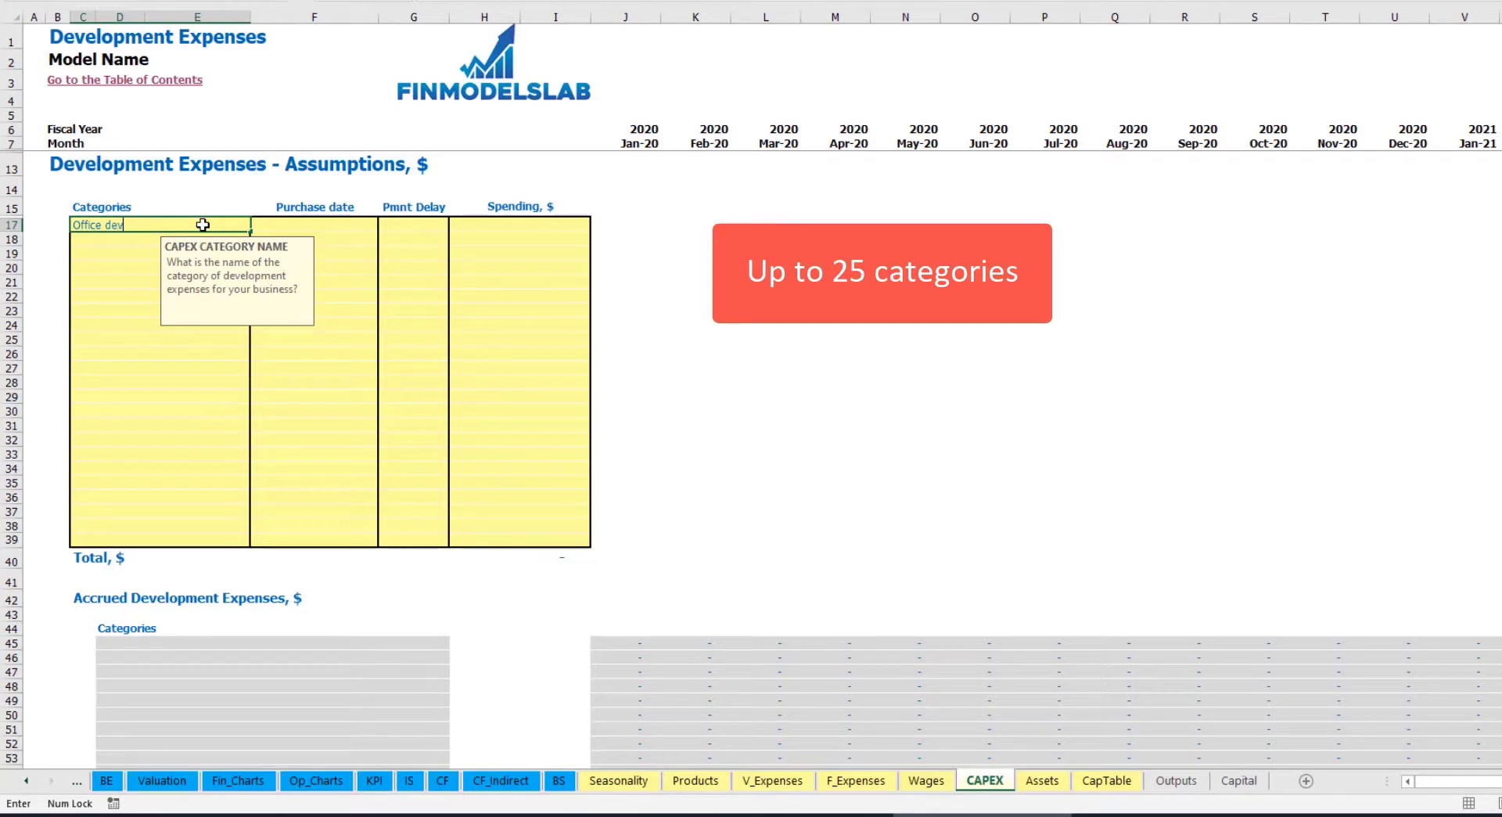
key(Return)
click(344, 225)
click(386, 225)
click(348, 256)
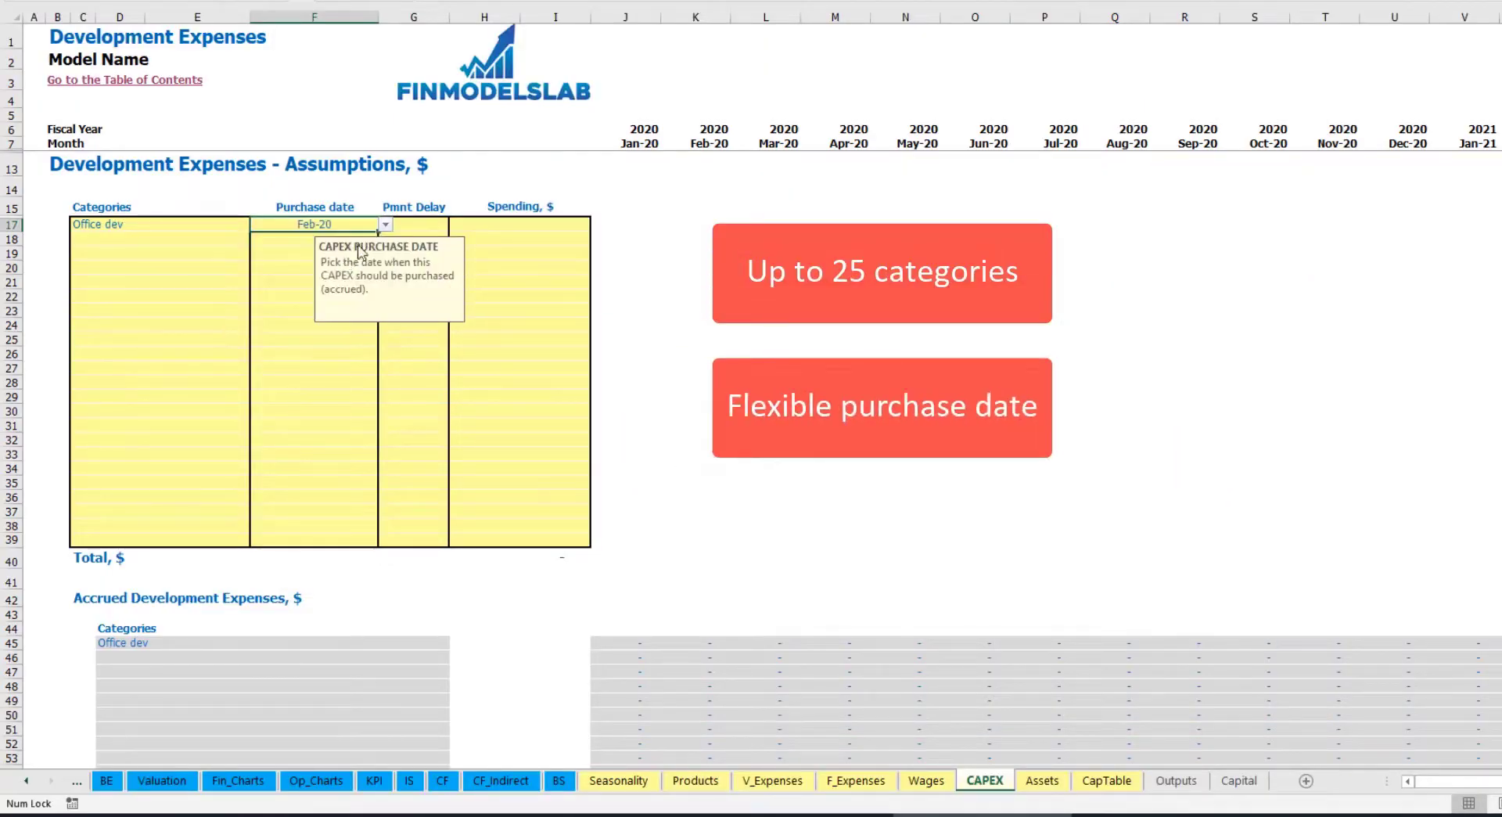
click(499, 224)
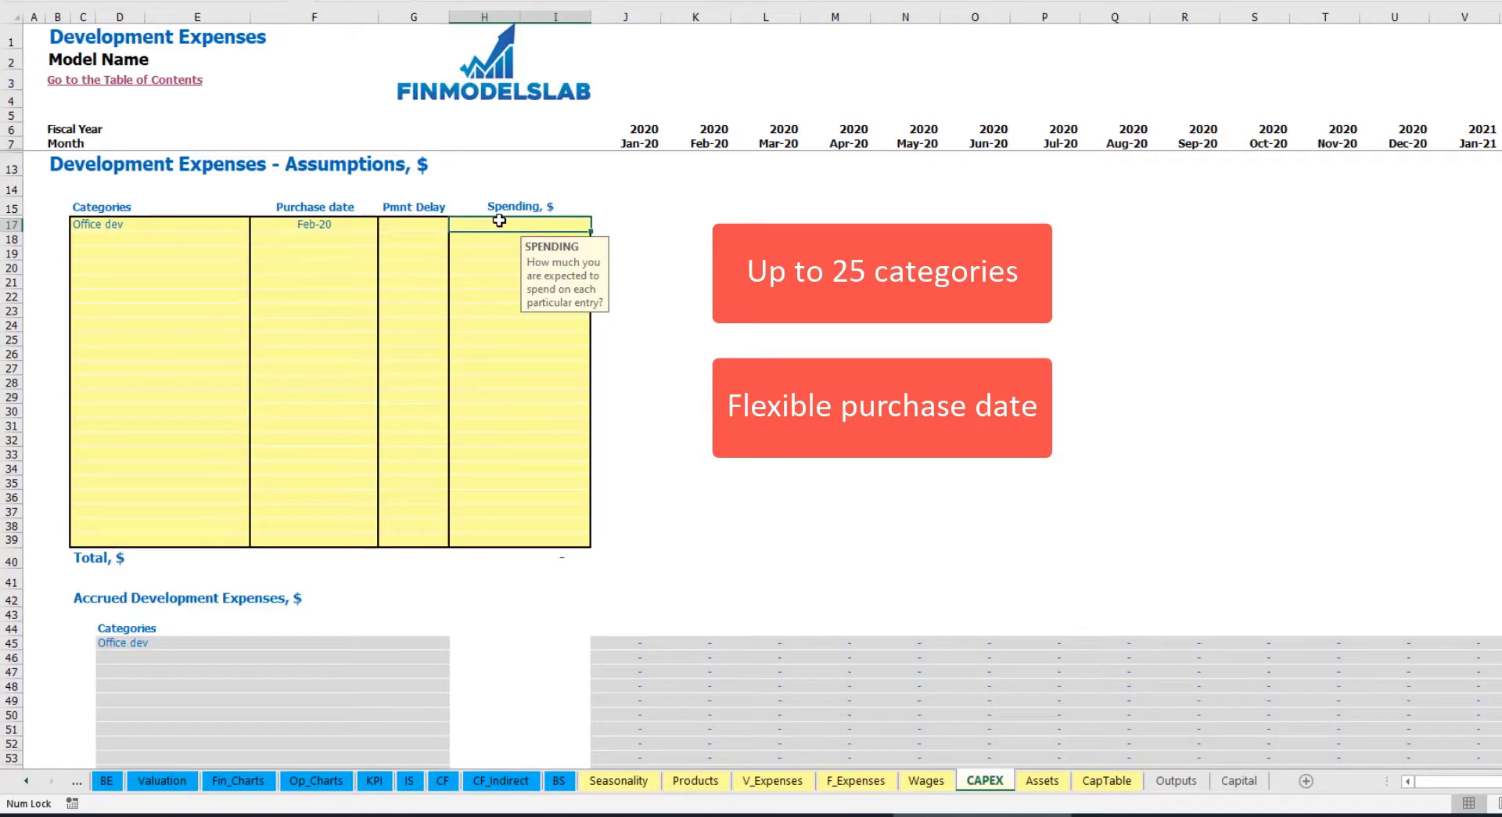
text(10000)
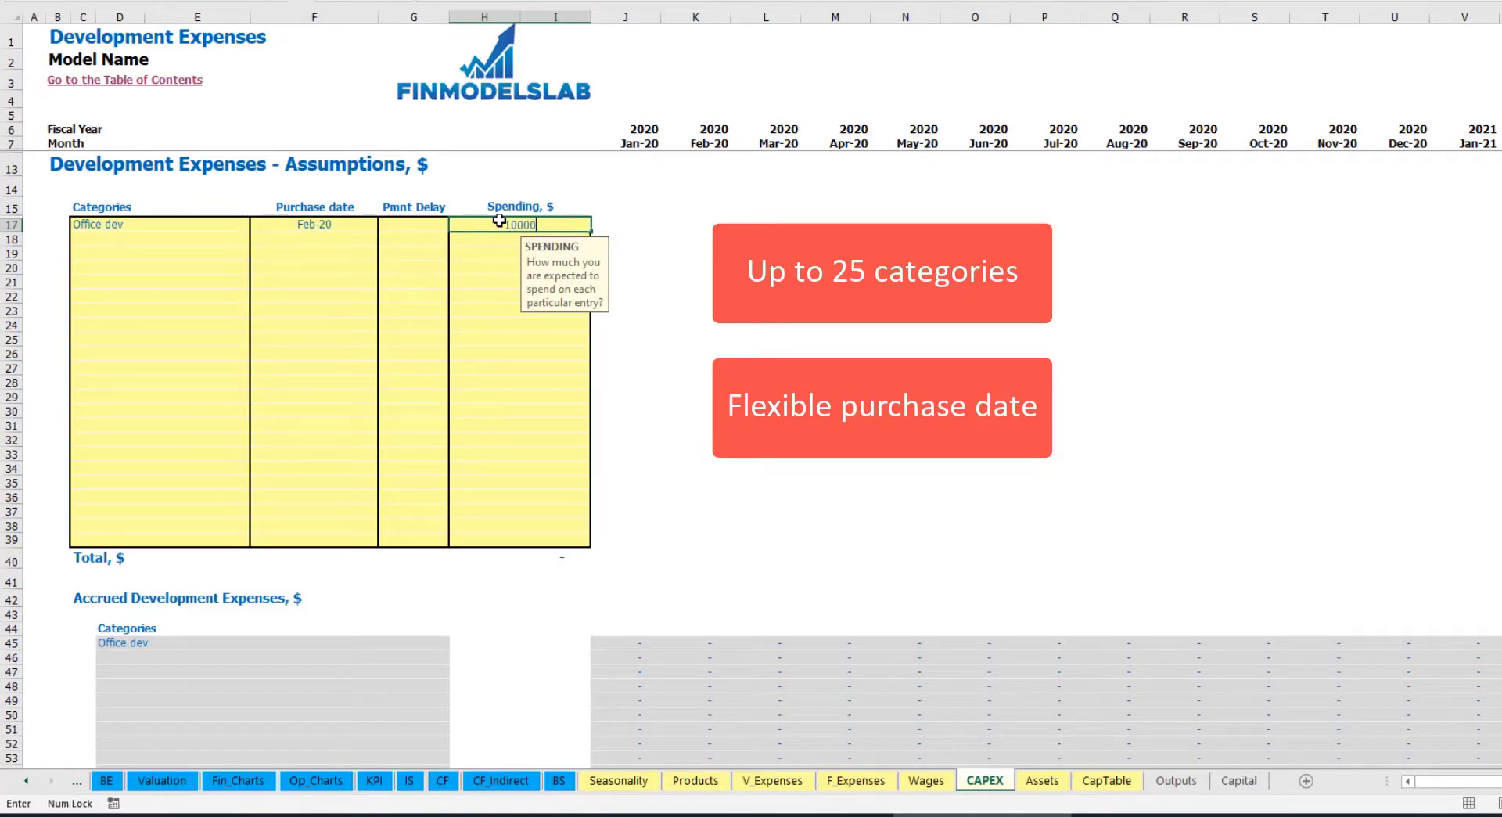
key(Return)
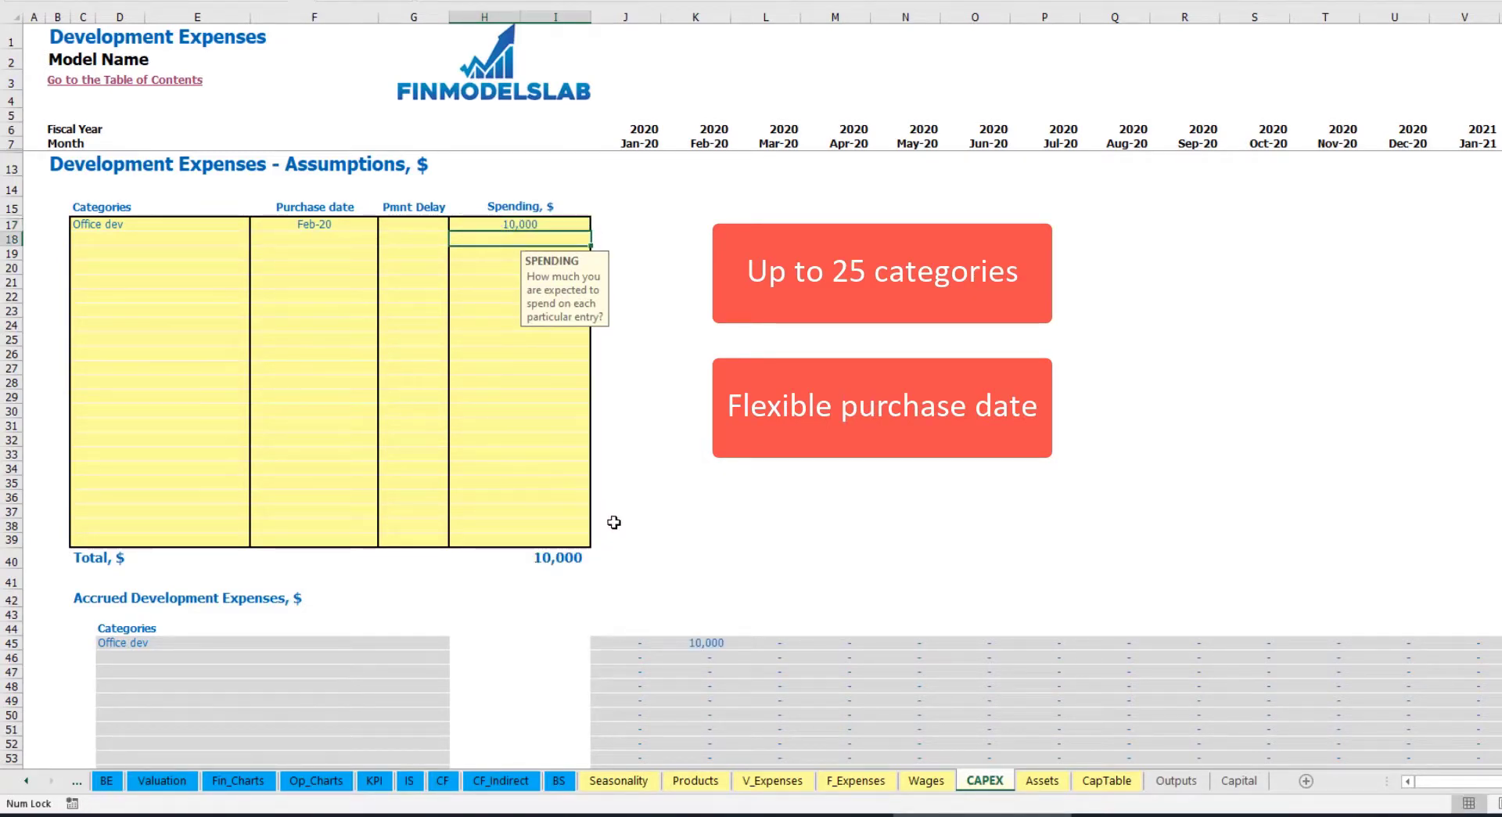
Step: Set the payment delay for Office dev to 2M
click(421, 226)
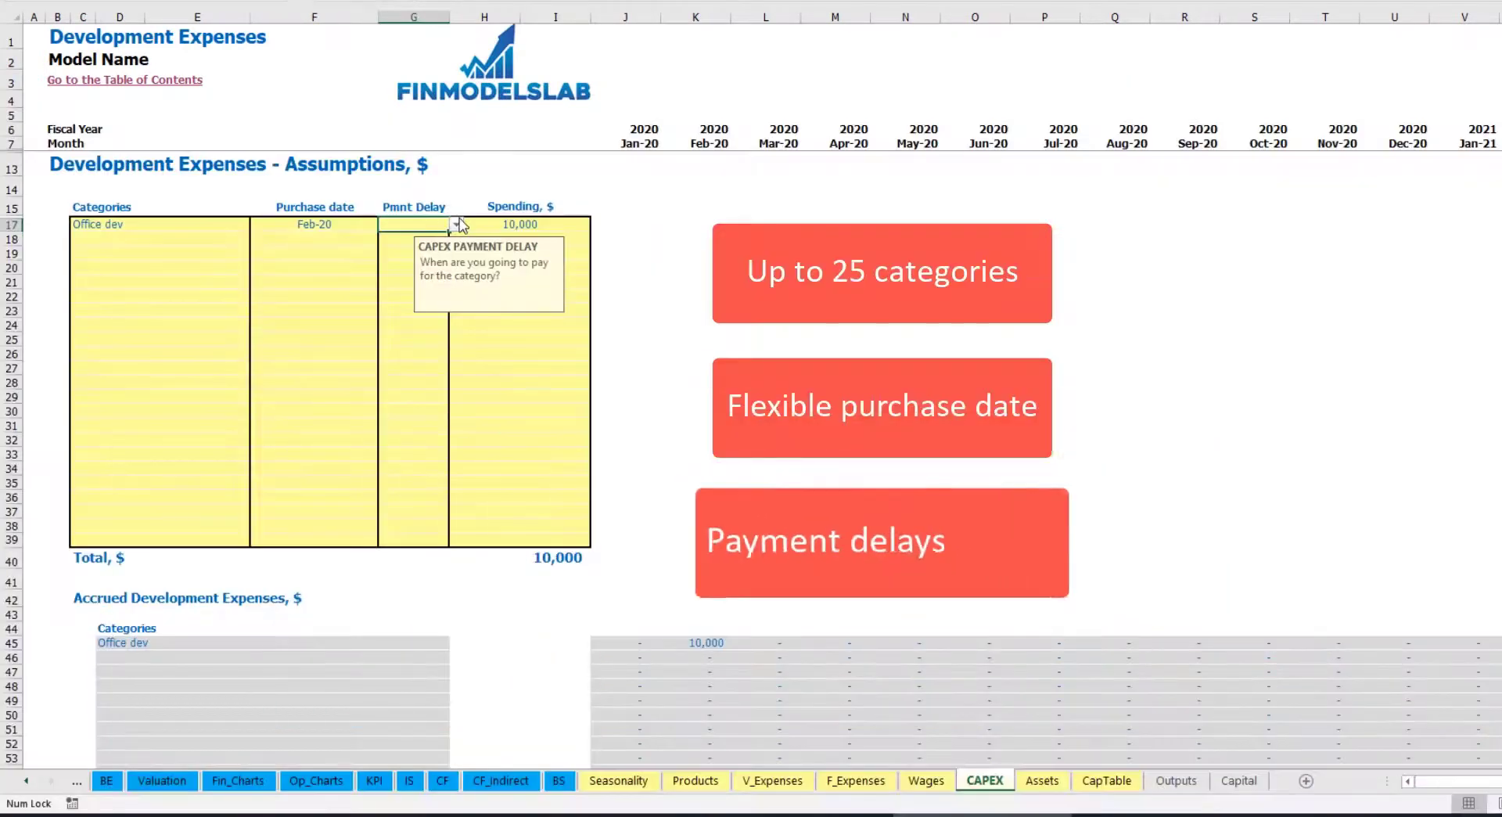
click(456, 225)
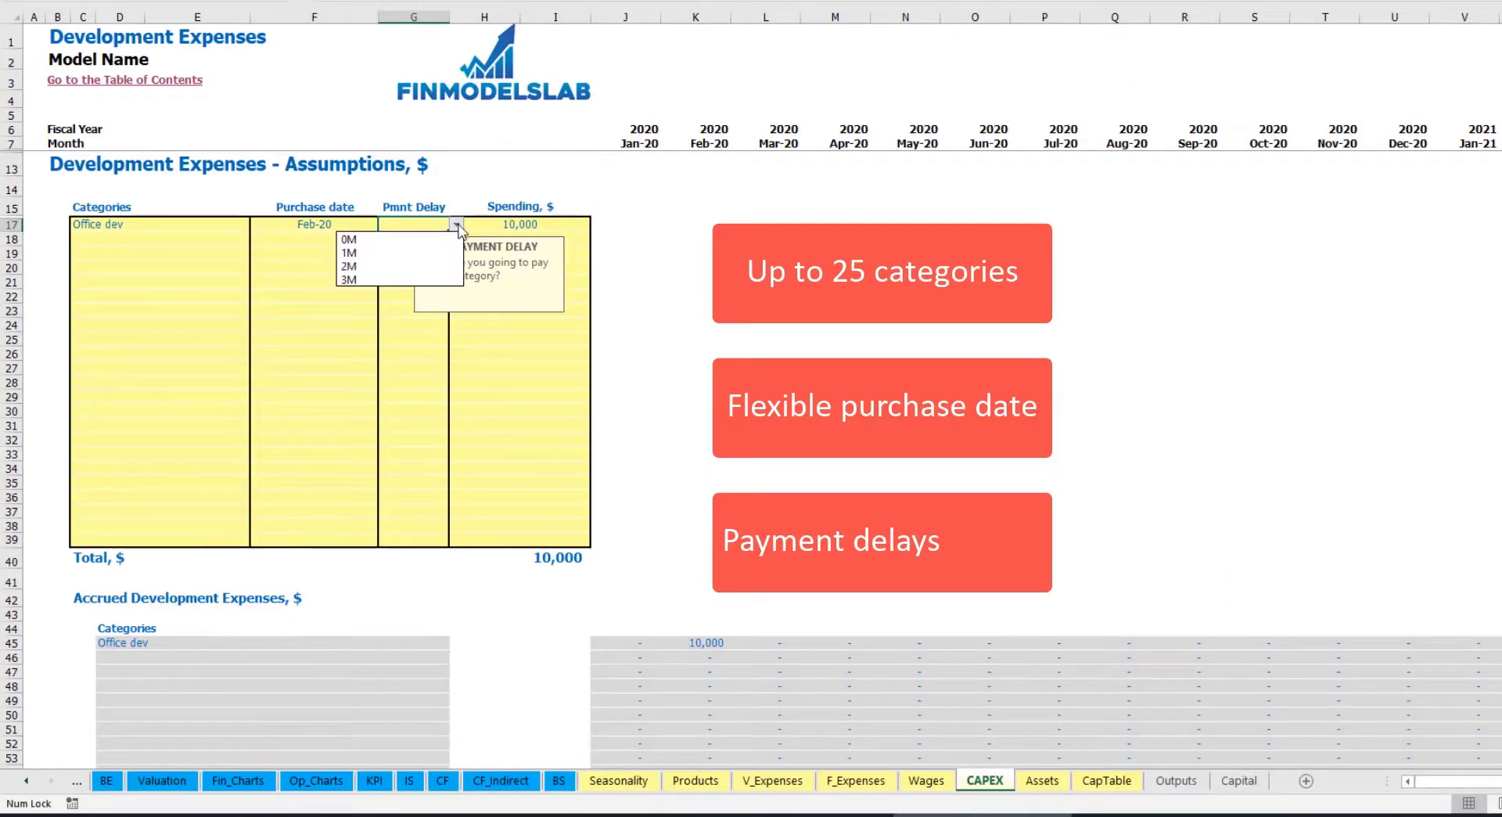
click(404, 267)
click(739, 270)
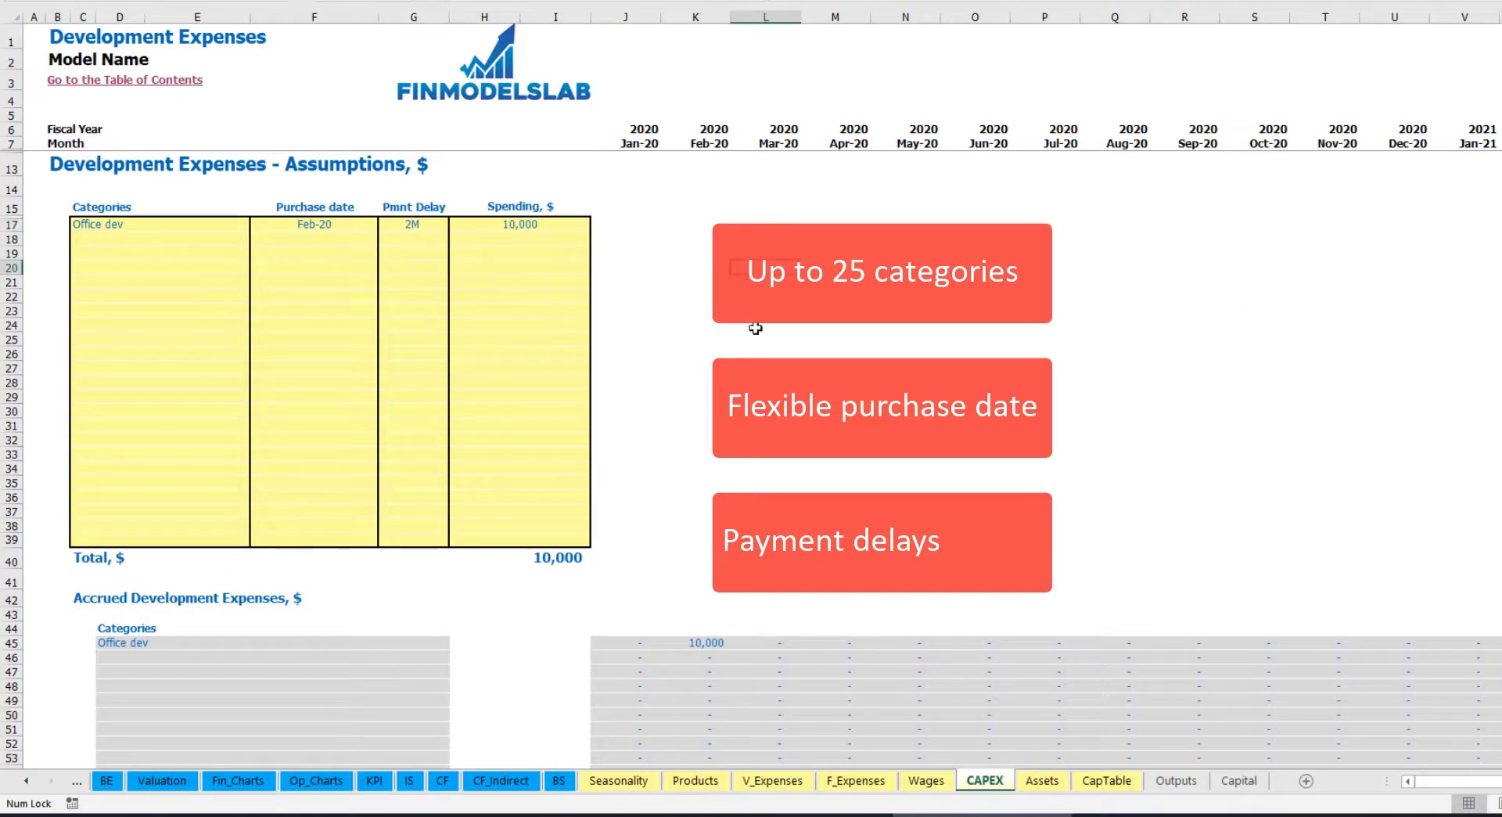
Step: Compare the accrued and paid months of Office dev, and examine the development expenses summary balances
click(709, 644)
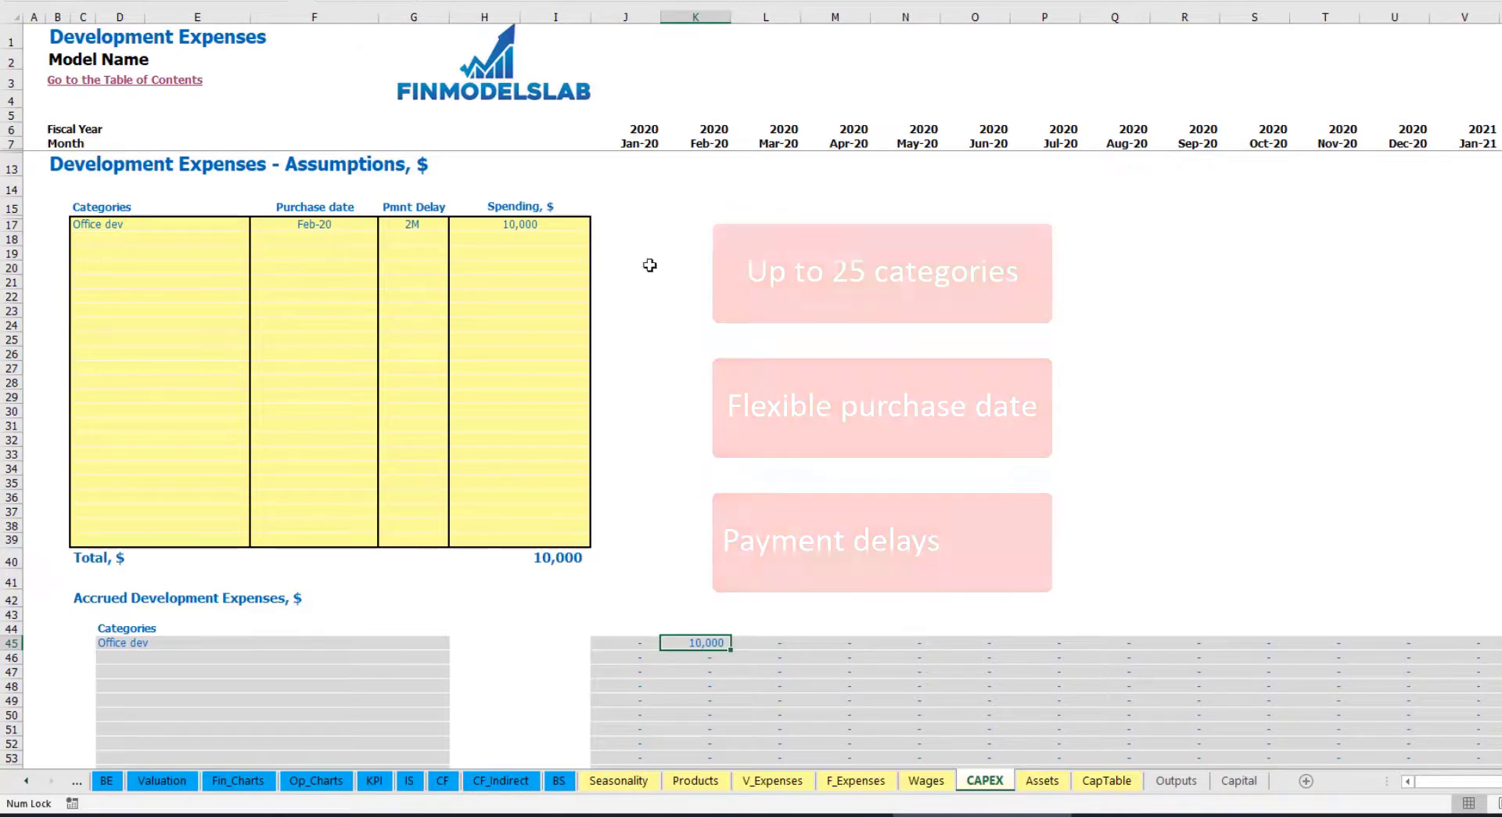
scroll(704, 342, down, 7)
scroll(706, 342, down, 3)
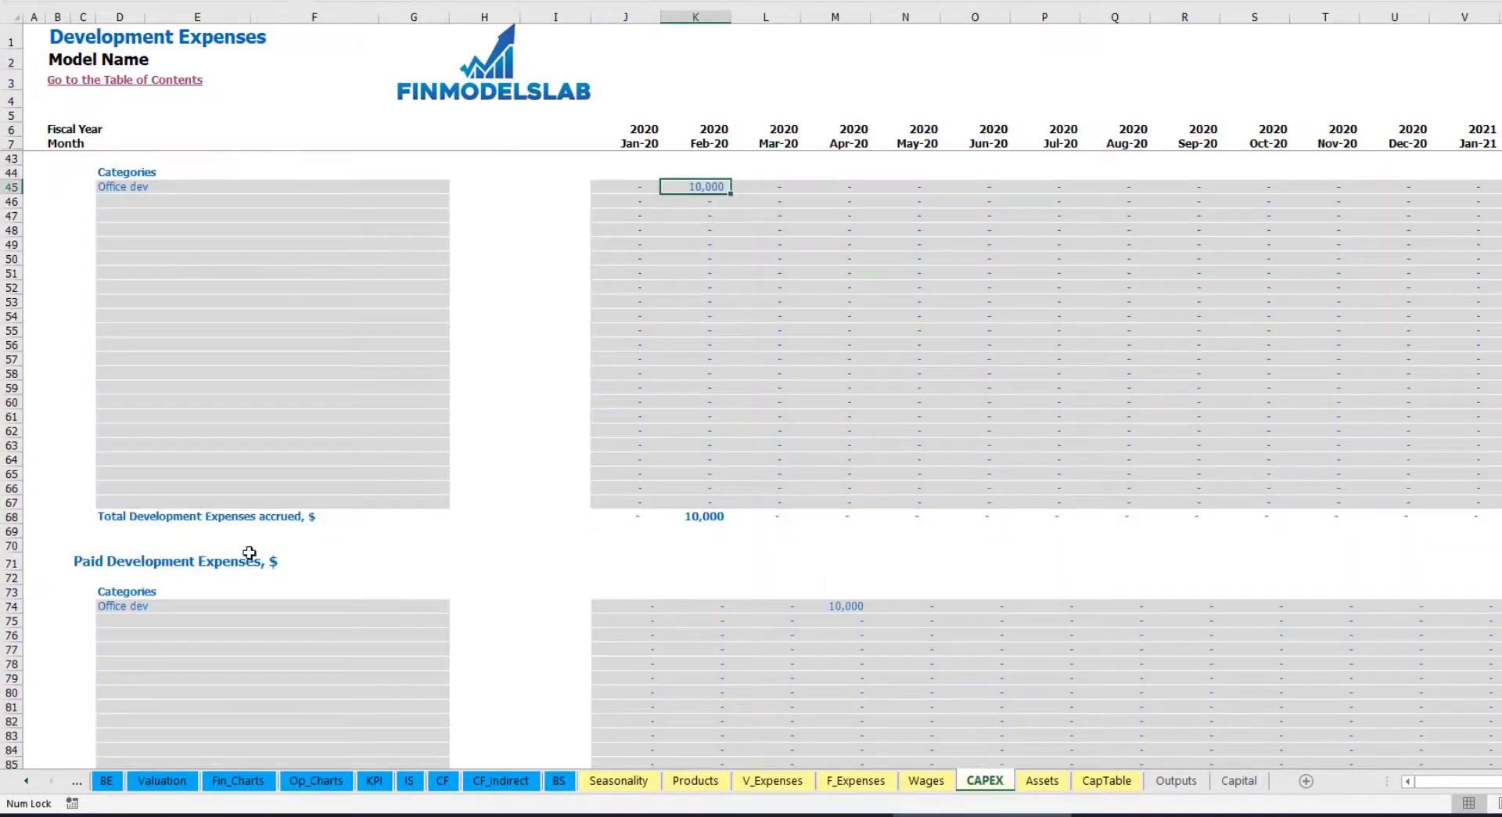
click(837, 607)
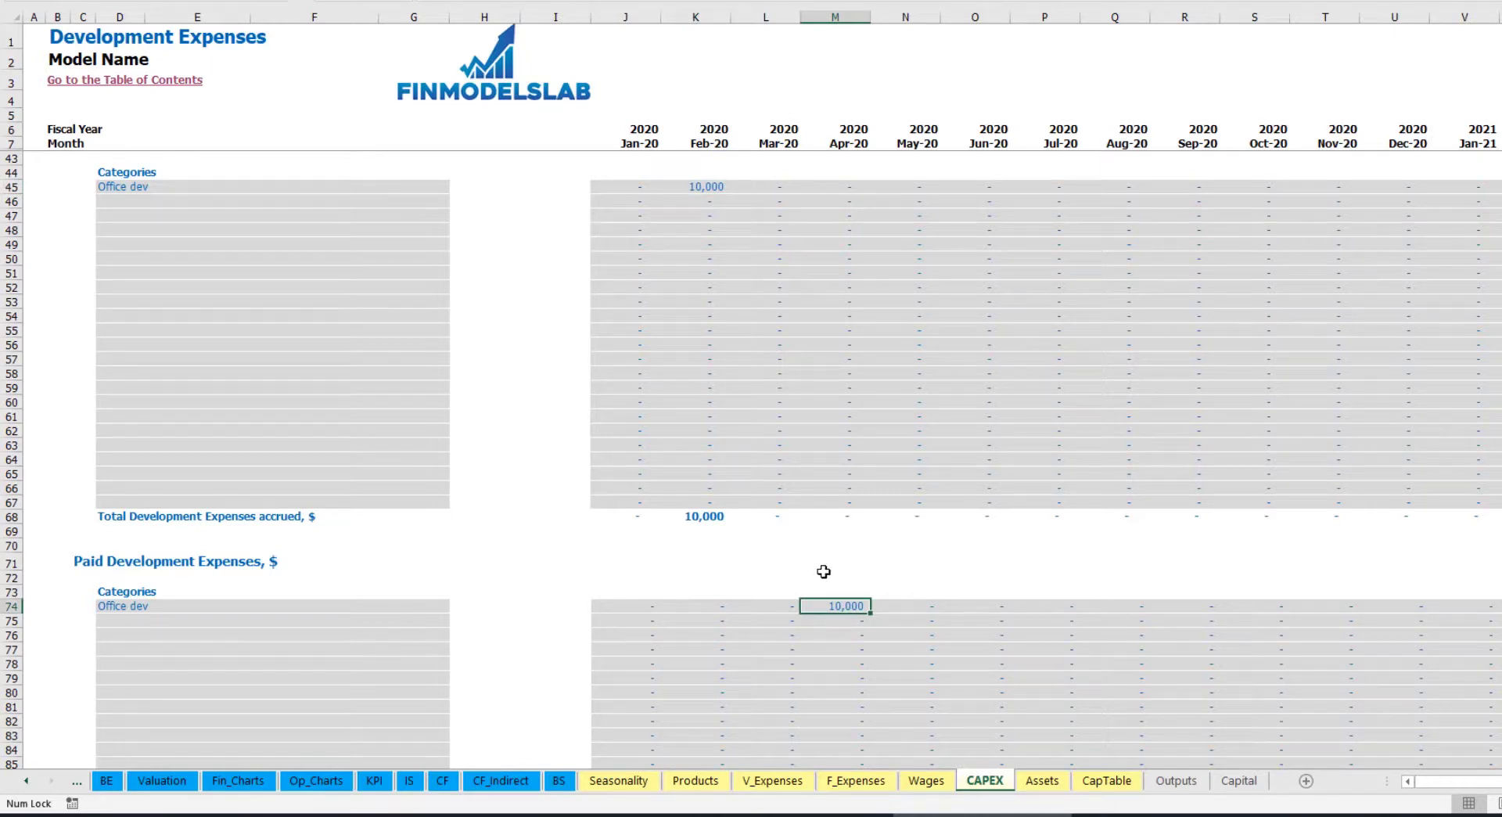
scroll(809, 607, down, 13)
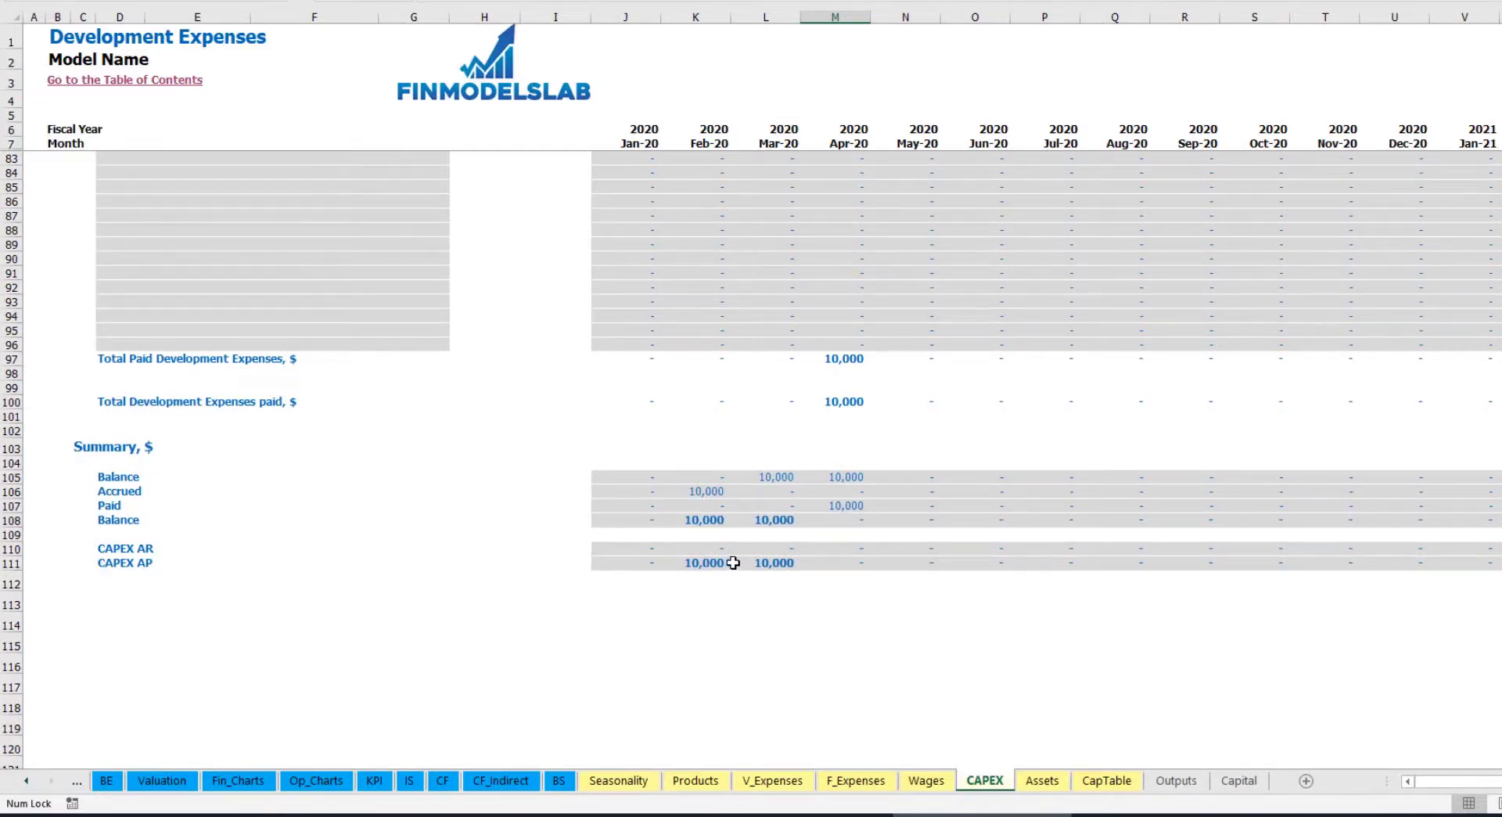
Step: Add a second development expense category named Other dev exp with a Mar-20 purchase date and spending of 5,000
scroll(773, 456, up, 20)
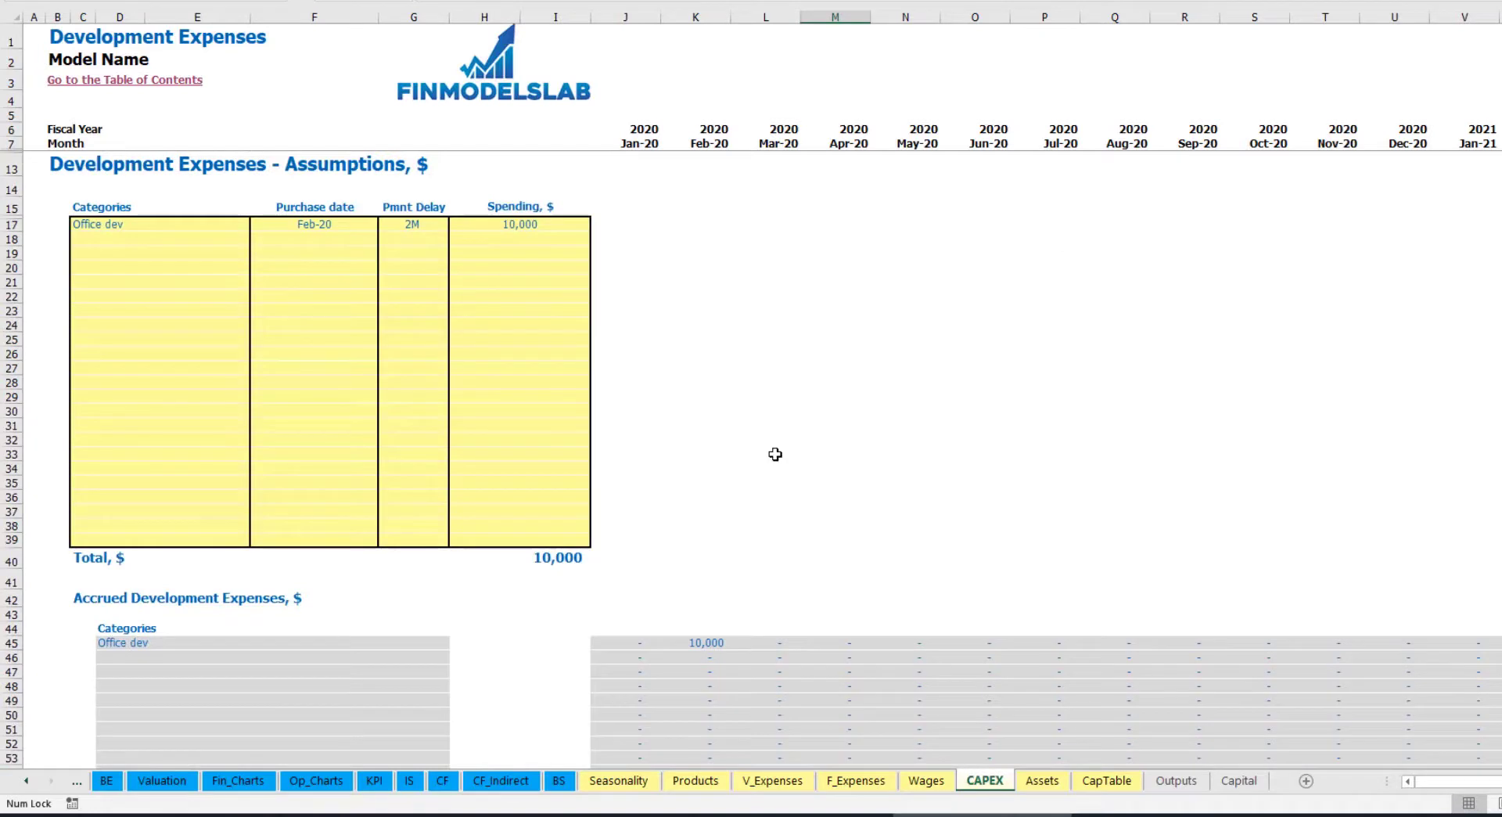
click(134, 236)
text(Other dev)
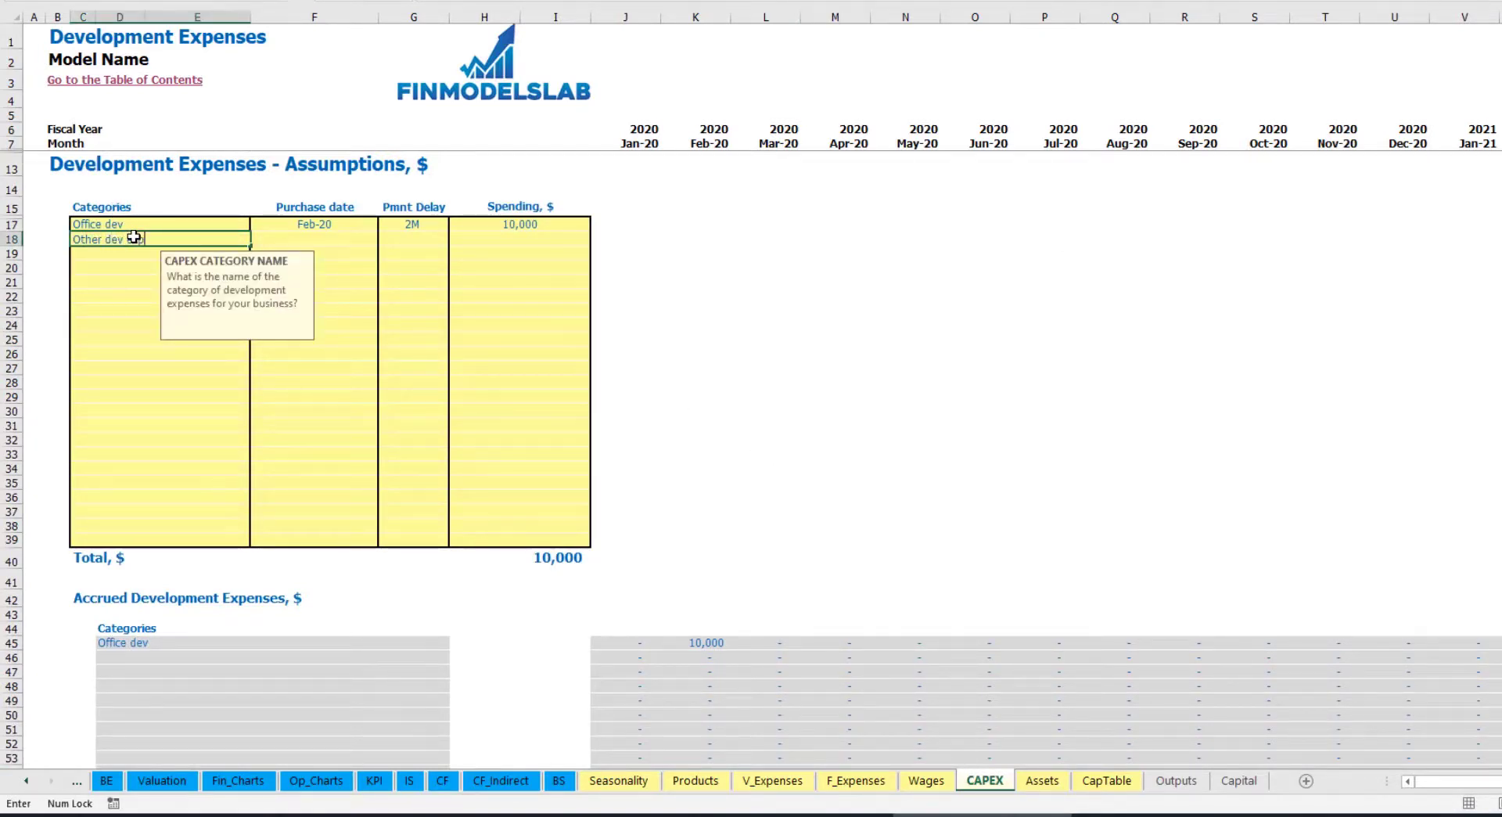
text( exp)
key(Return)
click(357, 233)
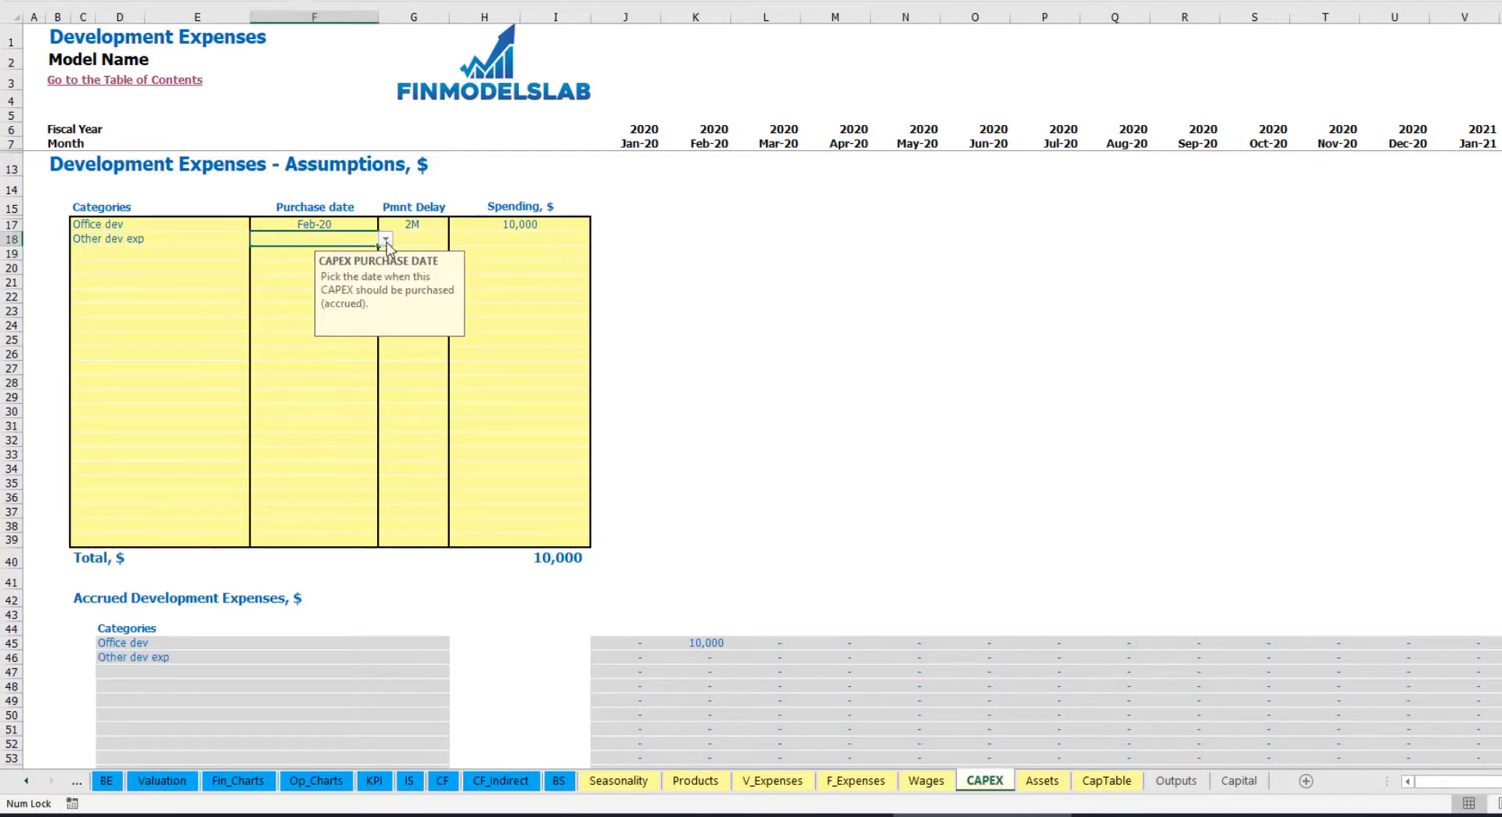
click(386, 241)
click(354, 283)
click(499, 243)
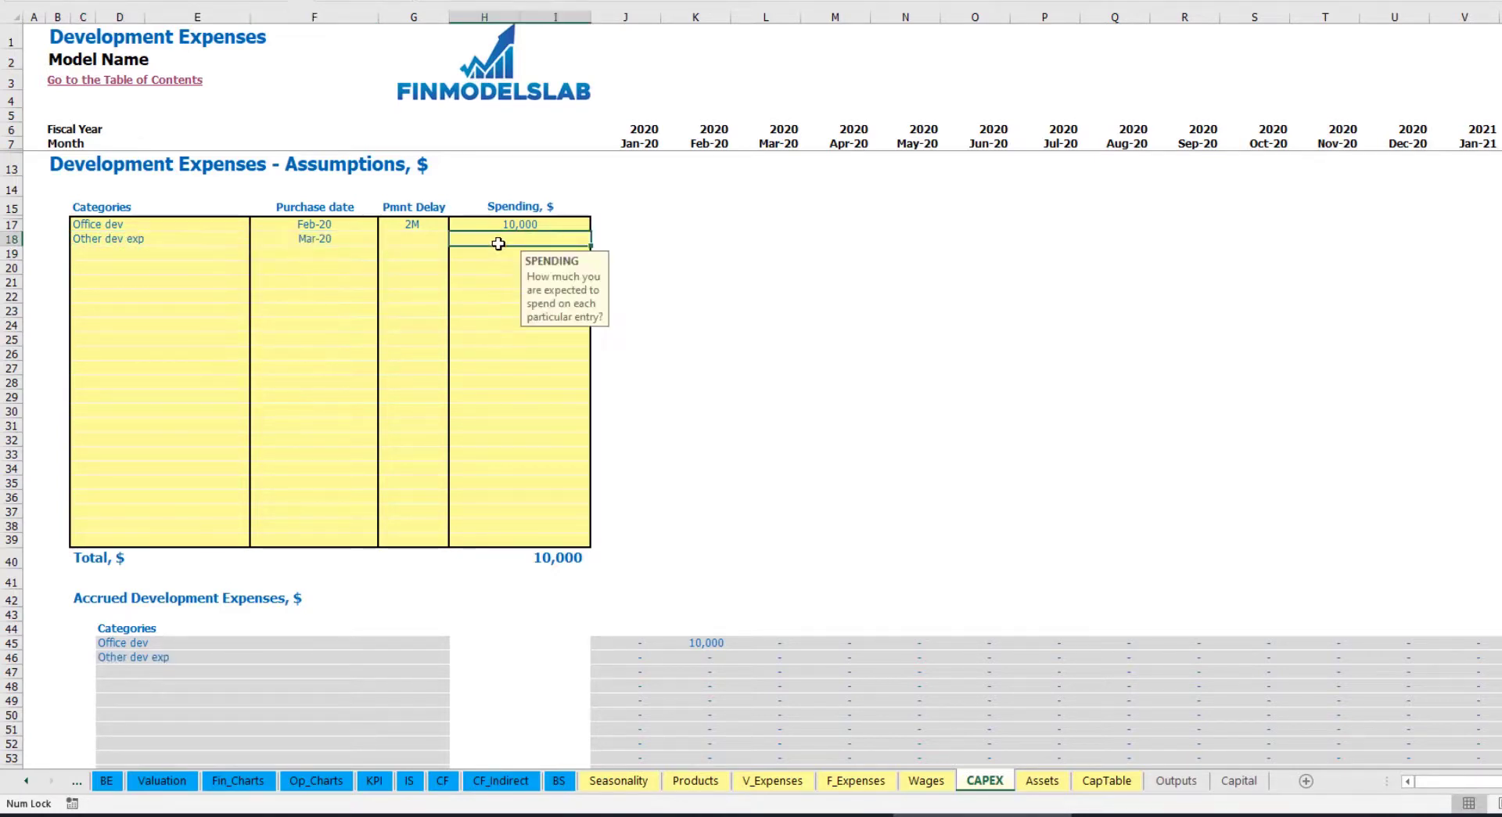
text(5000)
key(Return)
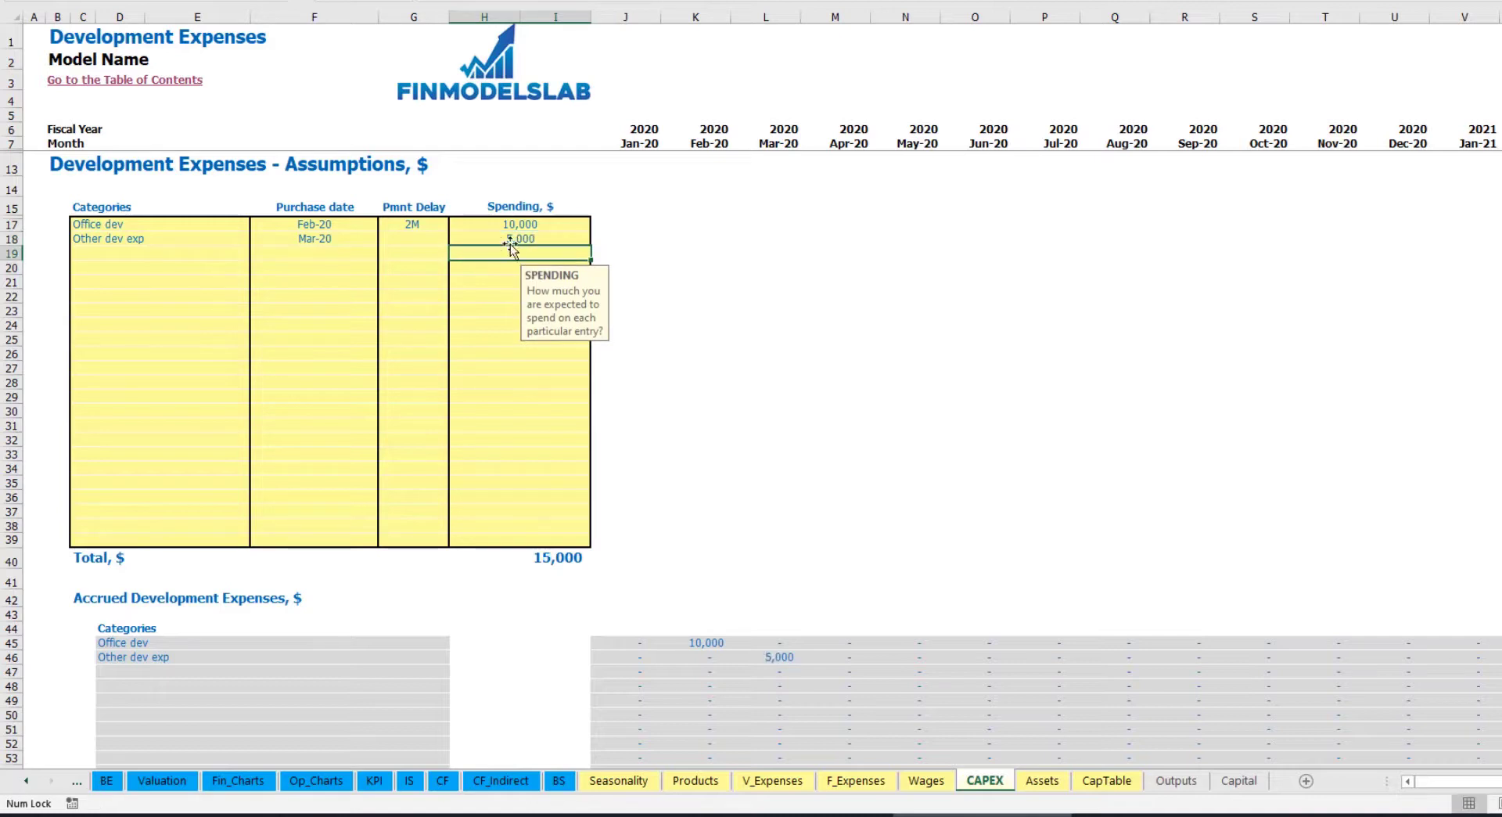
Step: Set the payment delay for Other dev exp to 0M
click(429, 243)
click(456, 238)
click(407, 251)
Step: Compare the accrued and paid months of Other dev exp in the monthly tables
scroll(738, 585, down, 3)
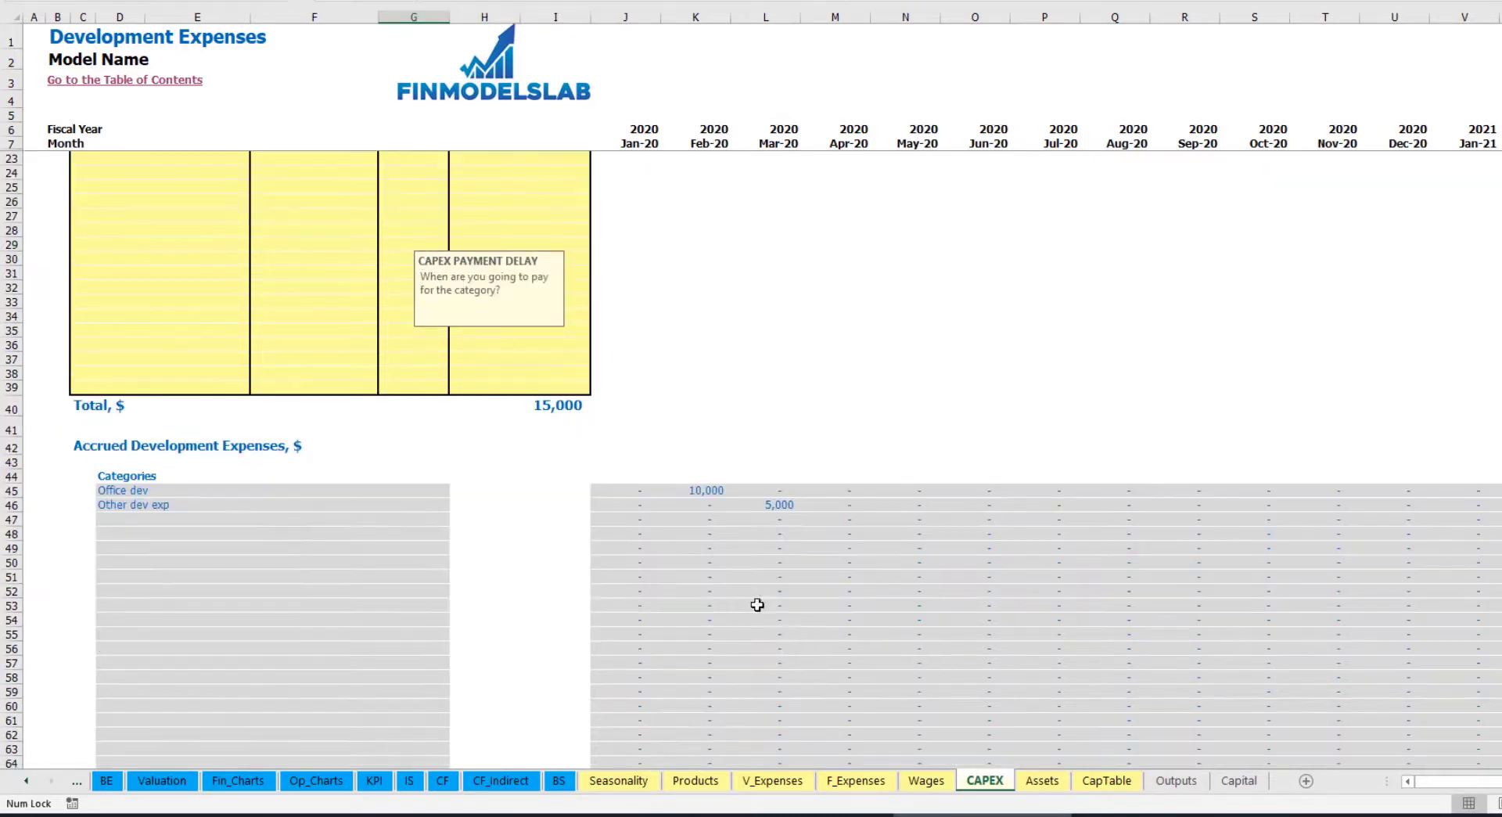
click(779, 506)
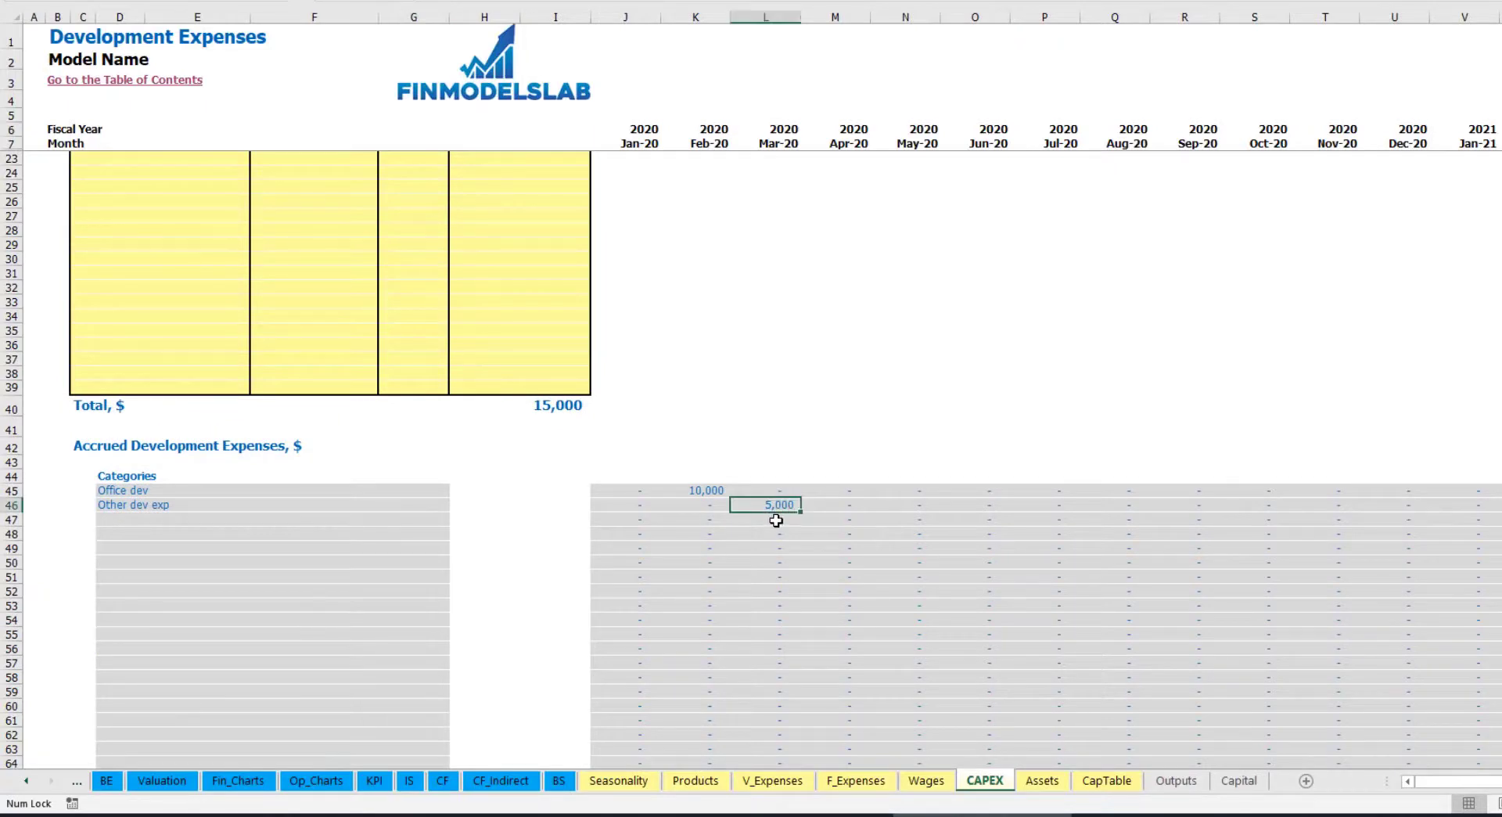
scroll(777, 505, down, 10)
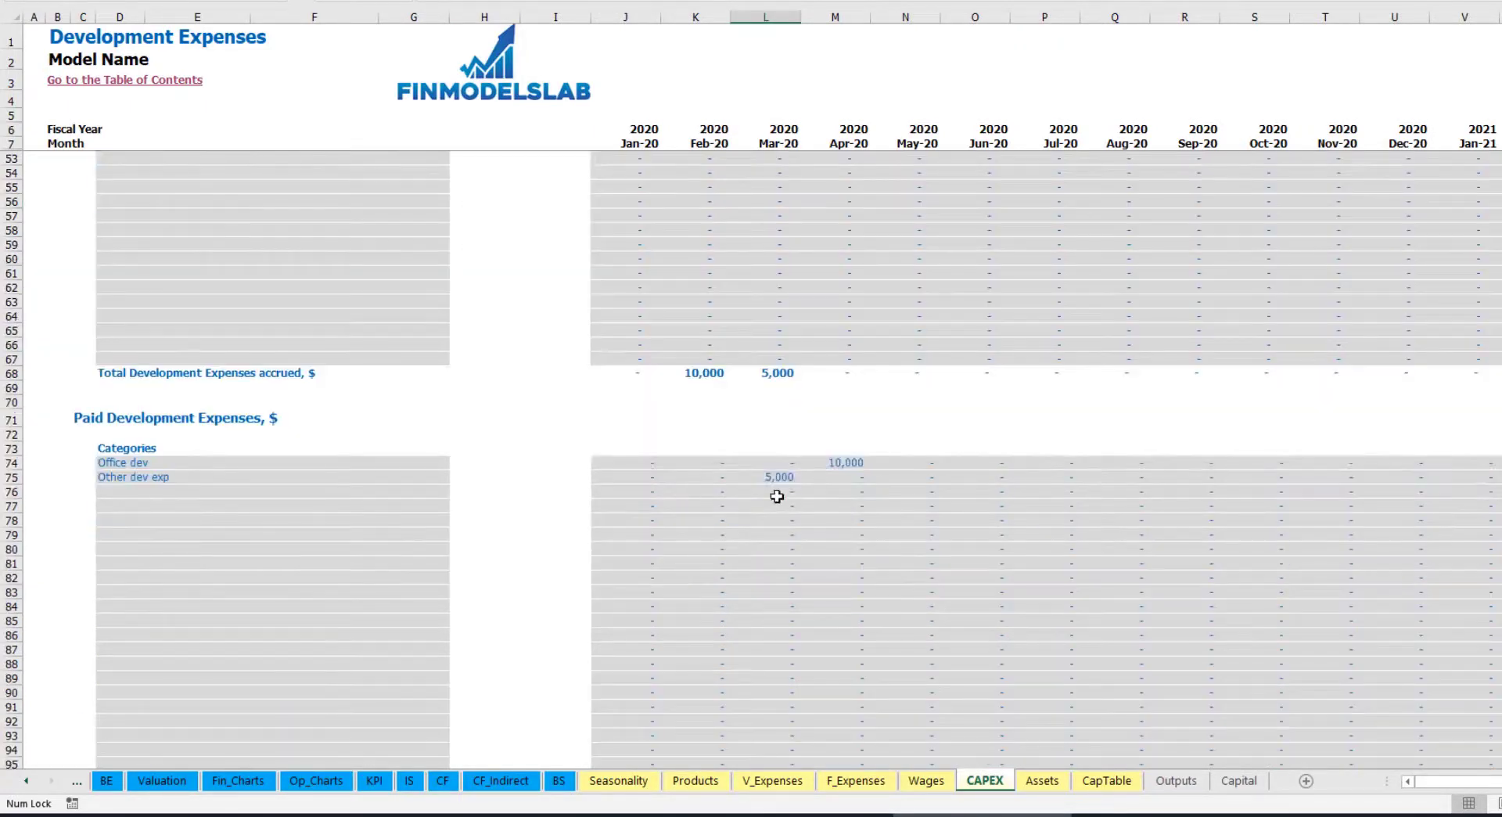
scroll(772, 478, up, 13)
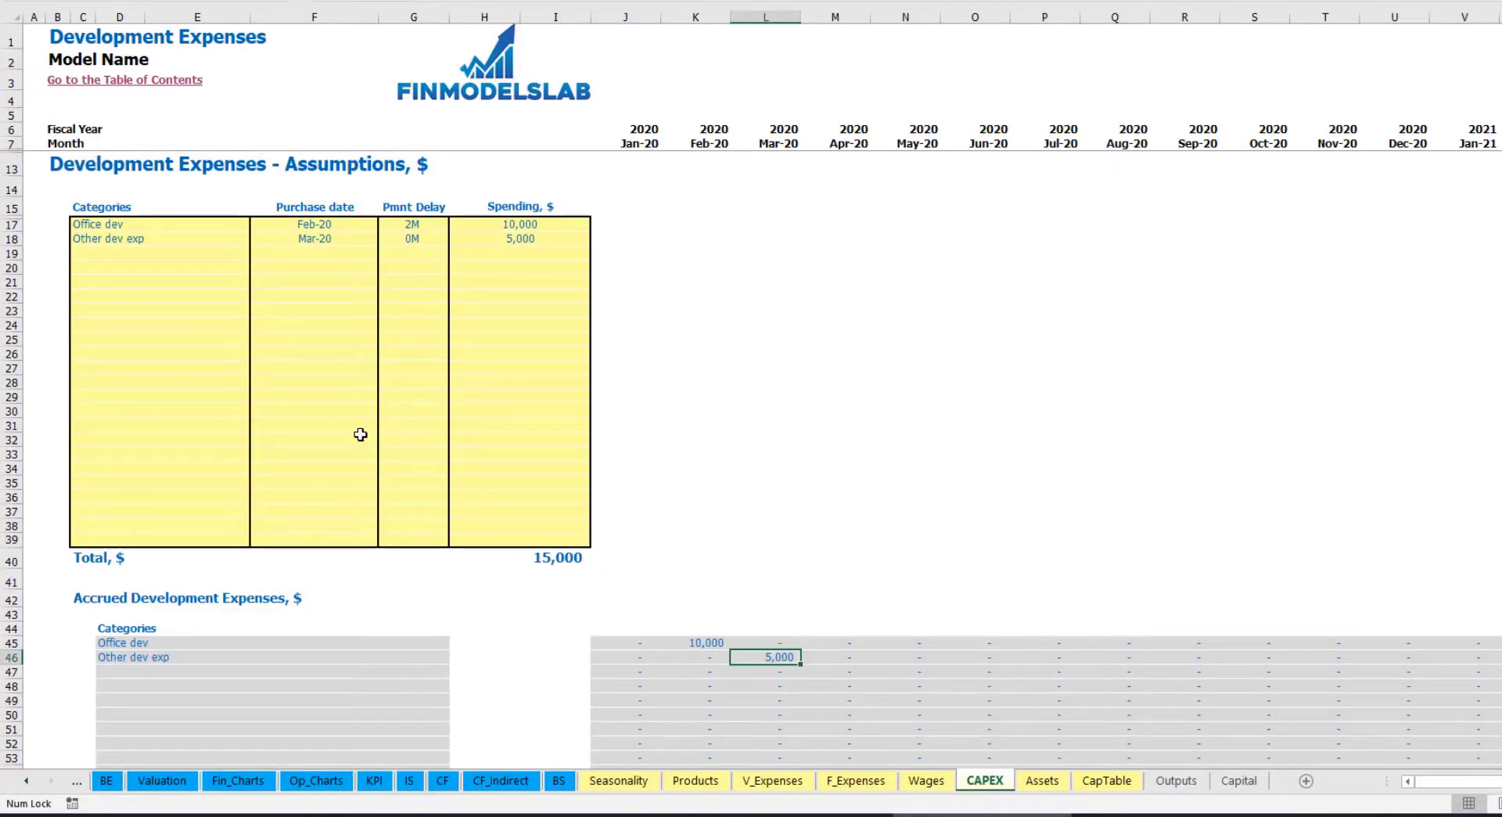
Step: Examine the monthly capital expenditure, book depreciation and closing net book value of Development Expenses on the Book Assets sheet
click(1042, 780)
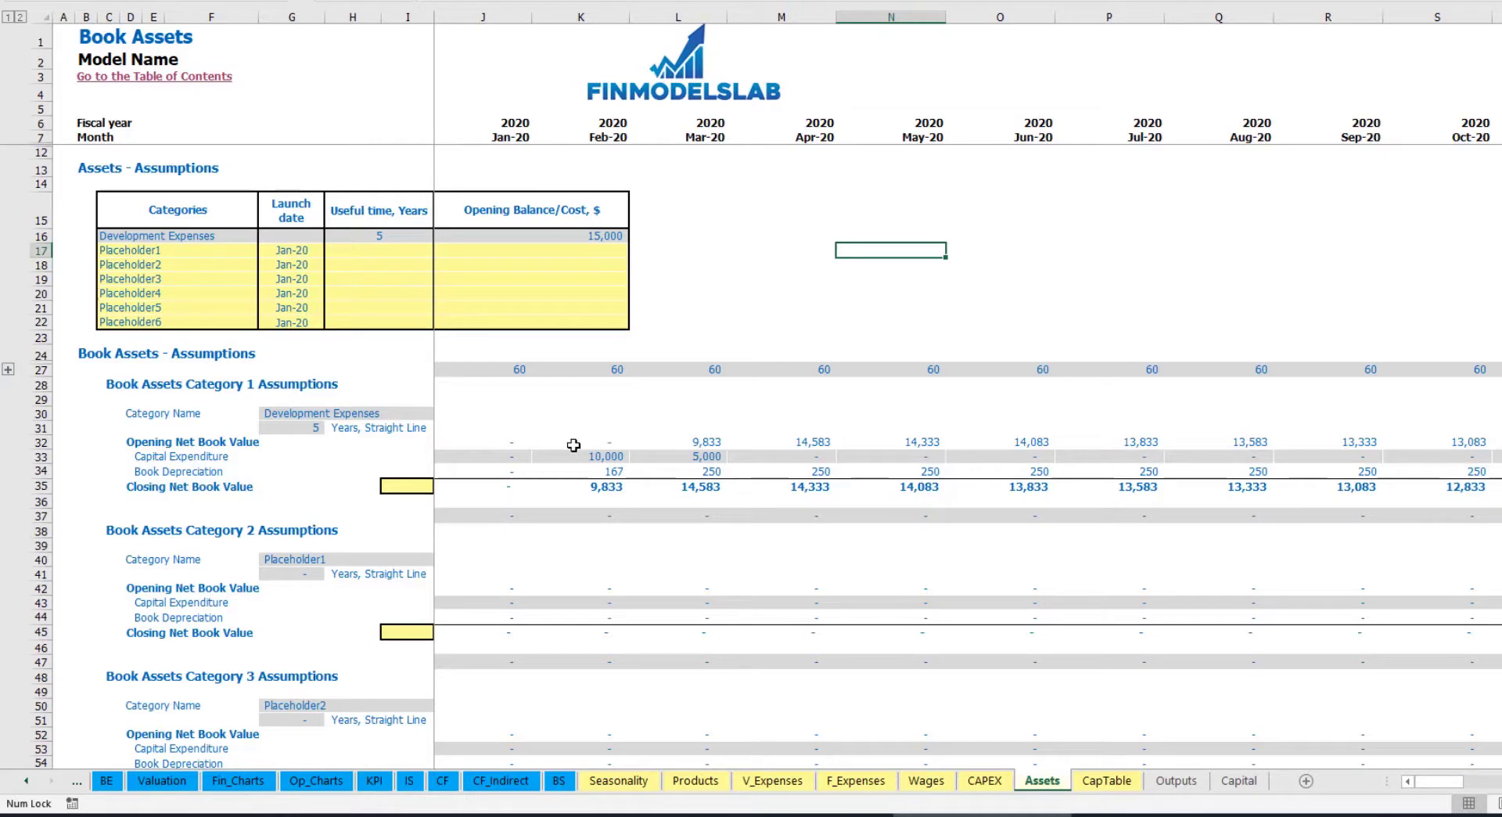
click(42, 472)
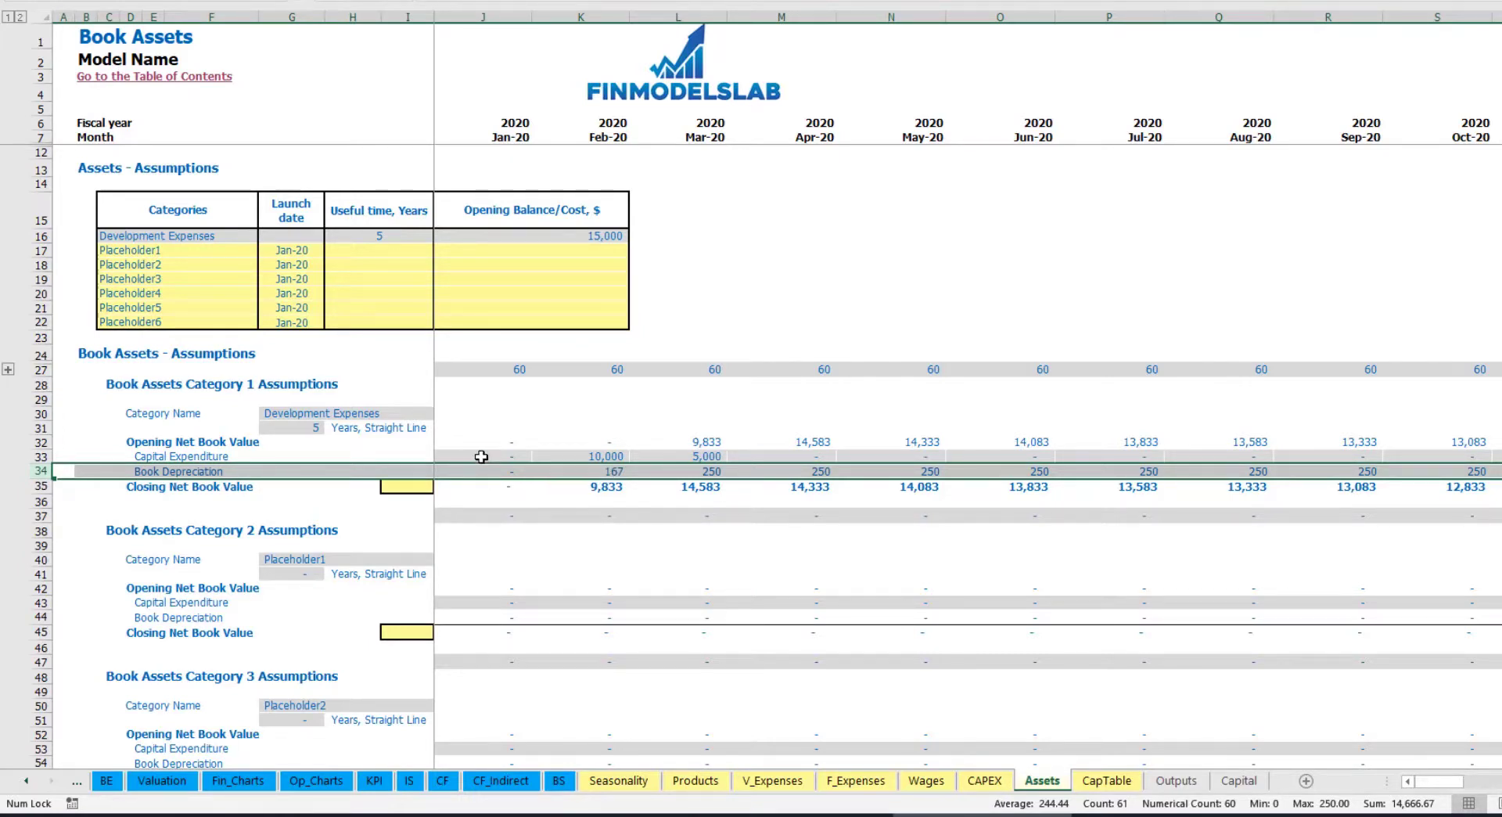
drag(479, 459, 614, 470)
drag(720, 471, 859, 451)
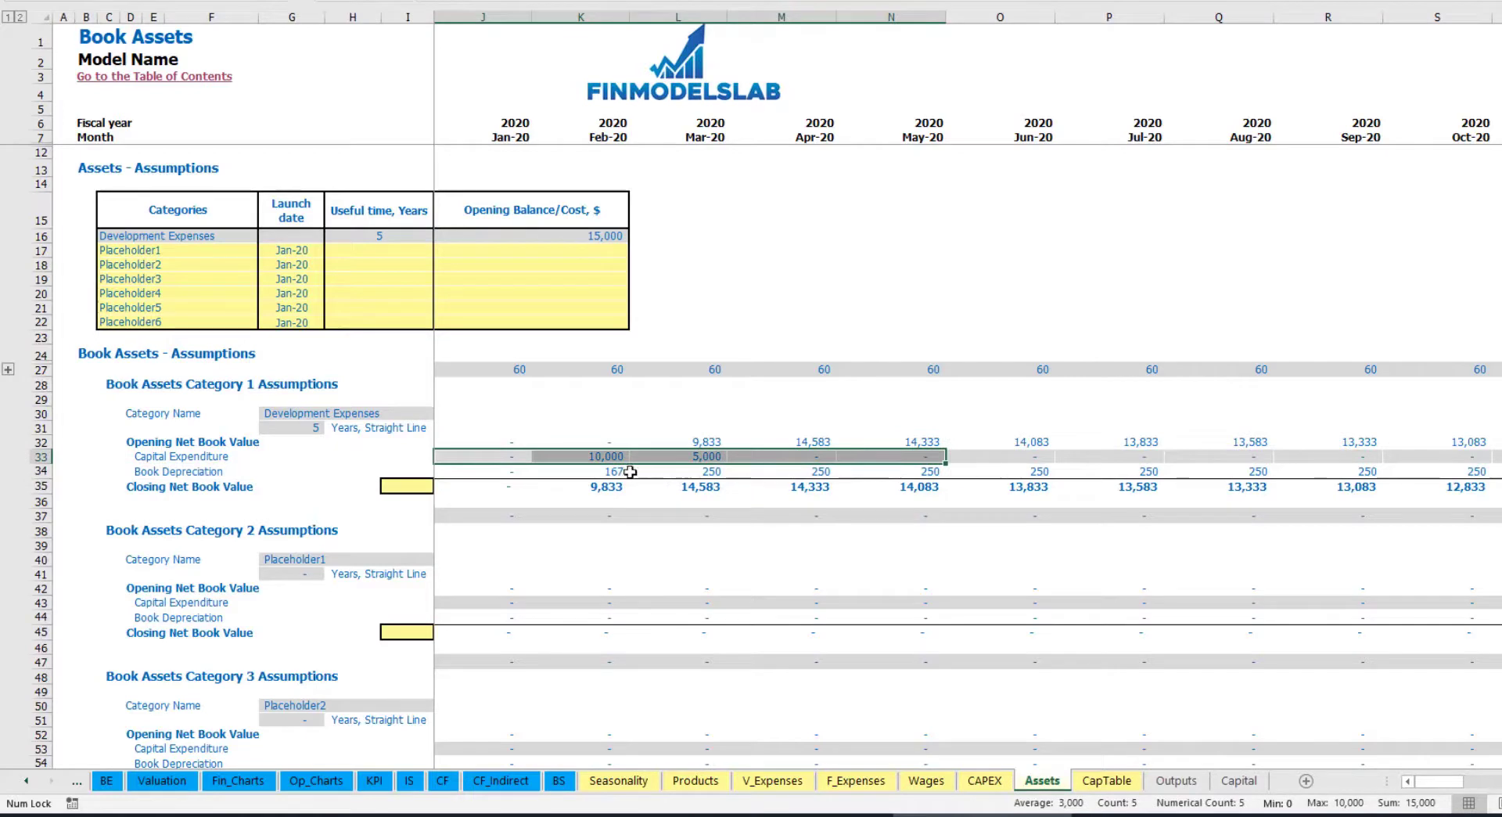
drag(505, 489, 958, 490)
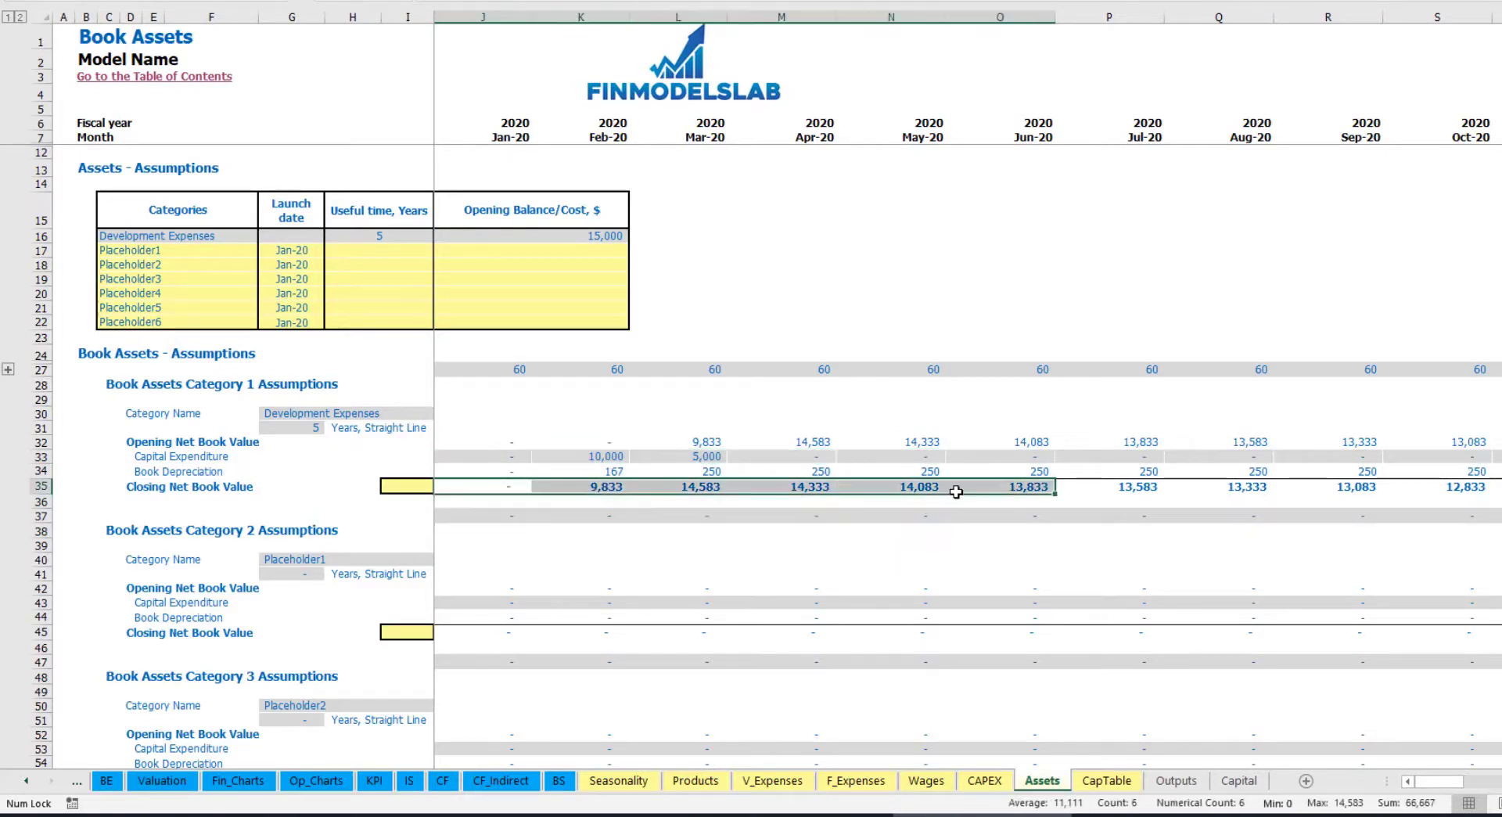
Step: Rename the Placeholder1 asset as Other assets, with a useful time of 10 years and a cost of 25,000
click(200, 246)
text(Other assets)
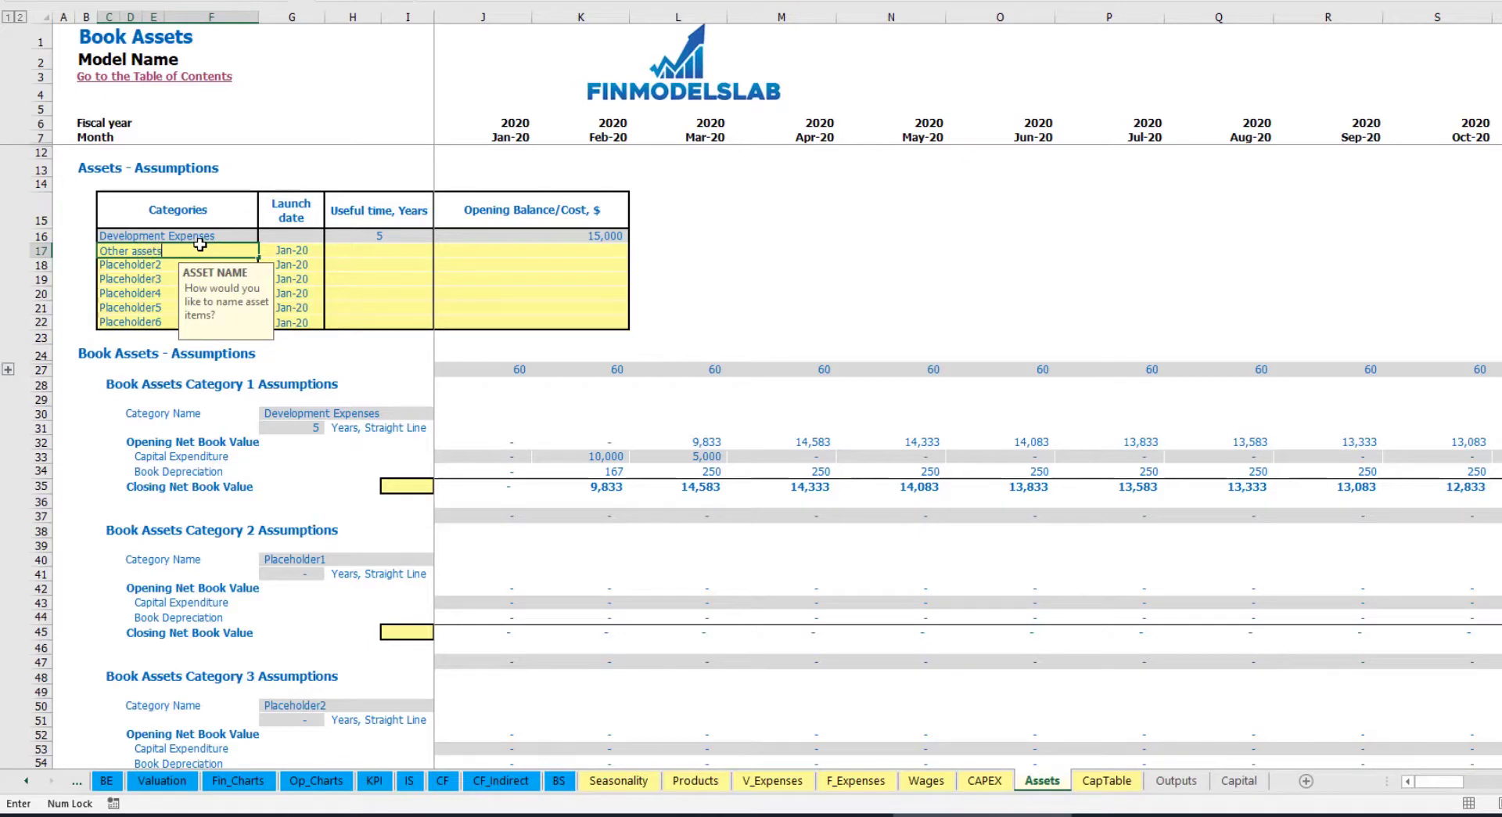
key(Return)
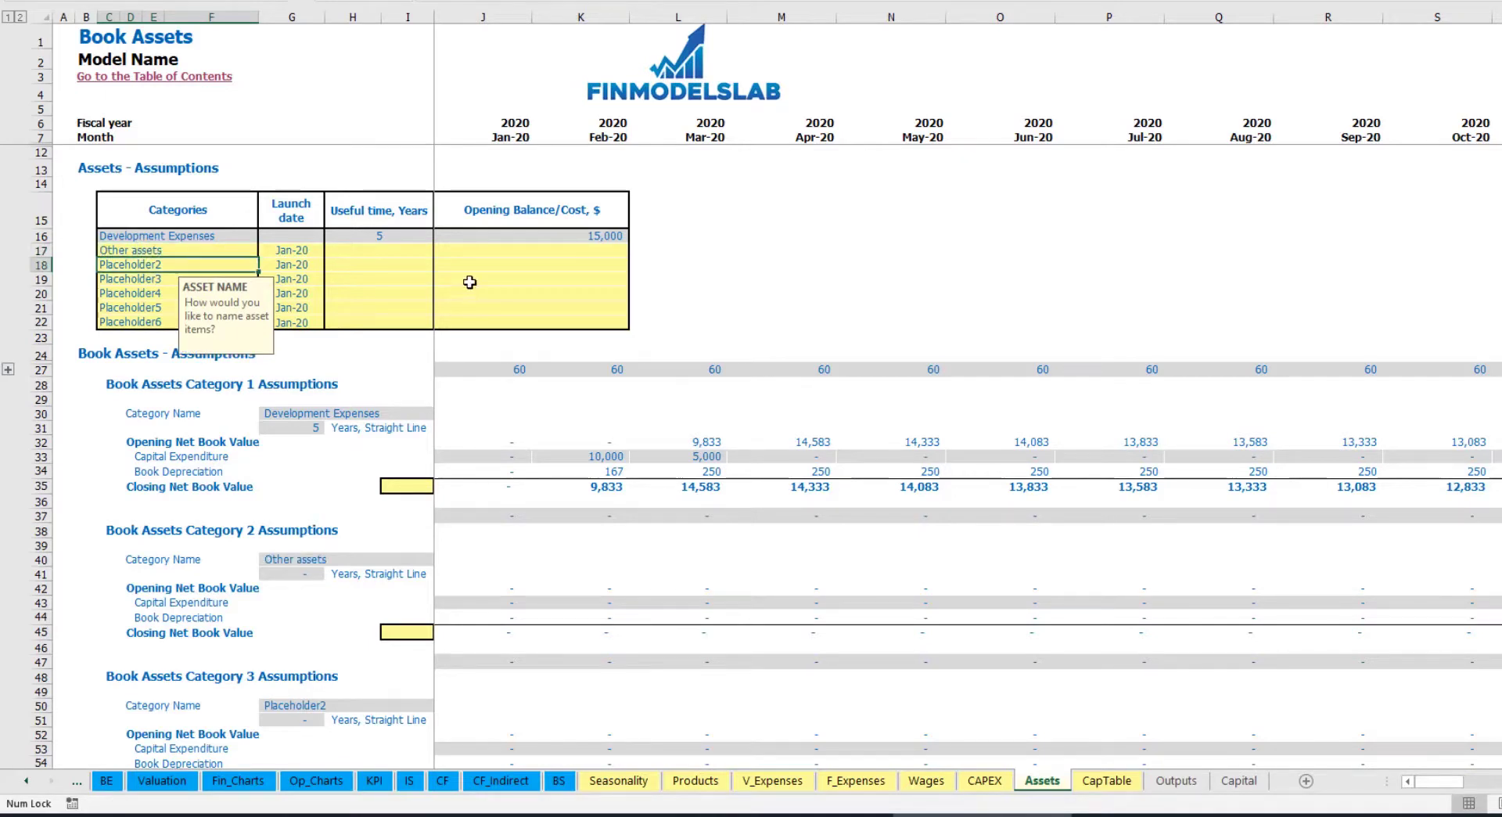
click(418, 249)
text(10)
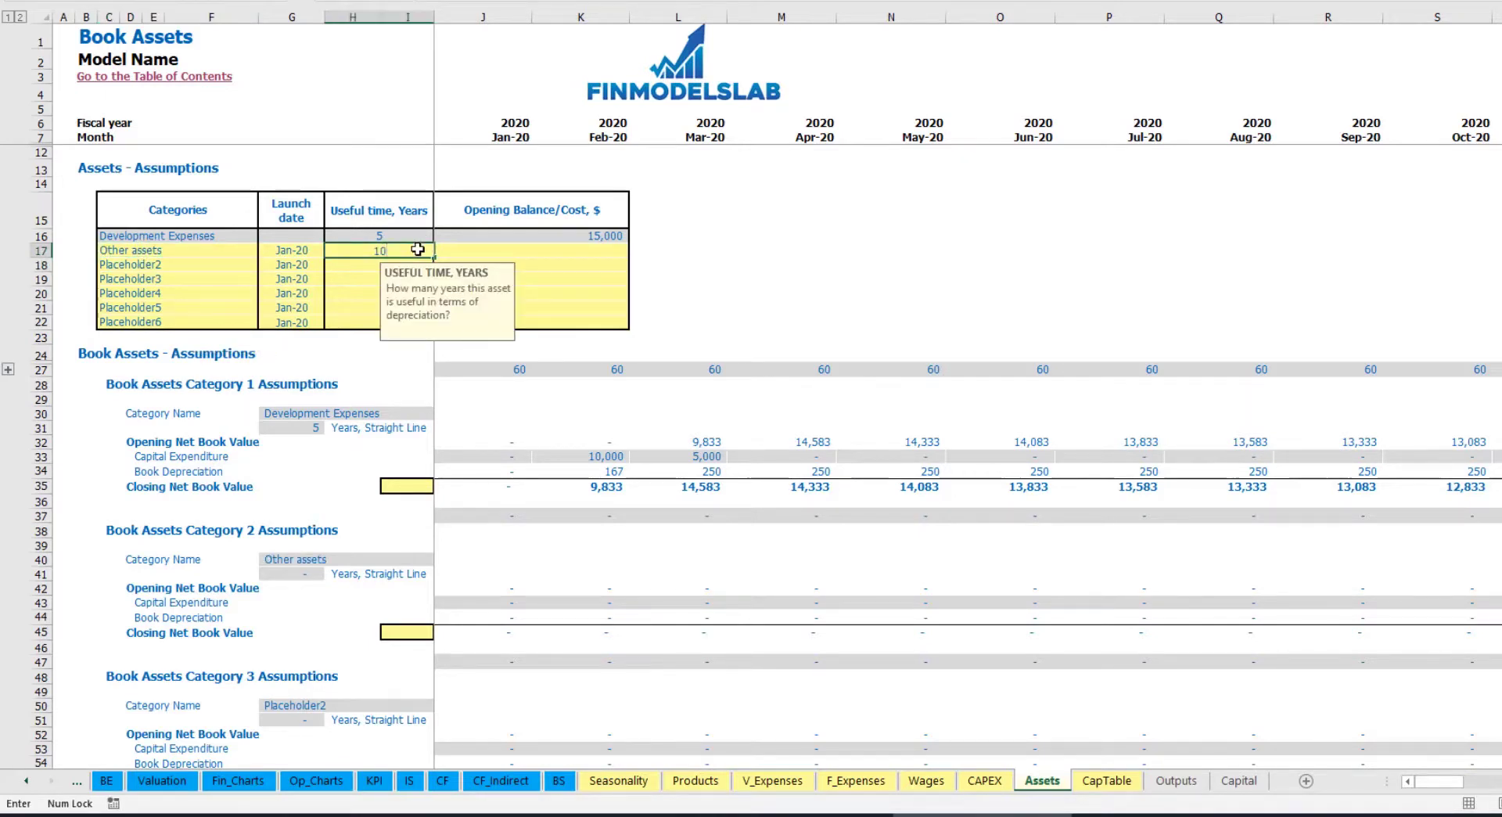
key(Return)
click(535, 252)
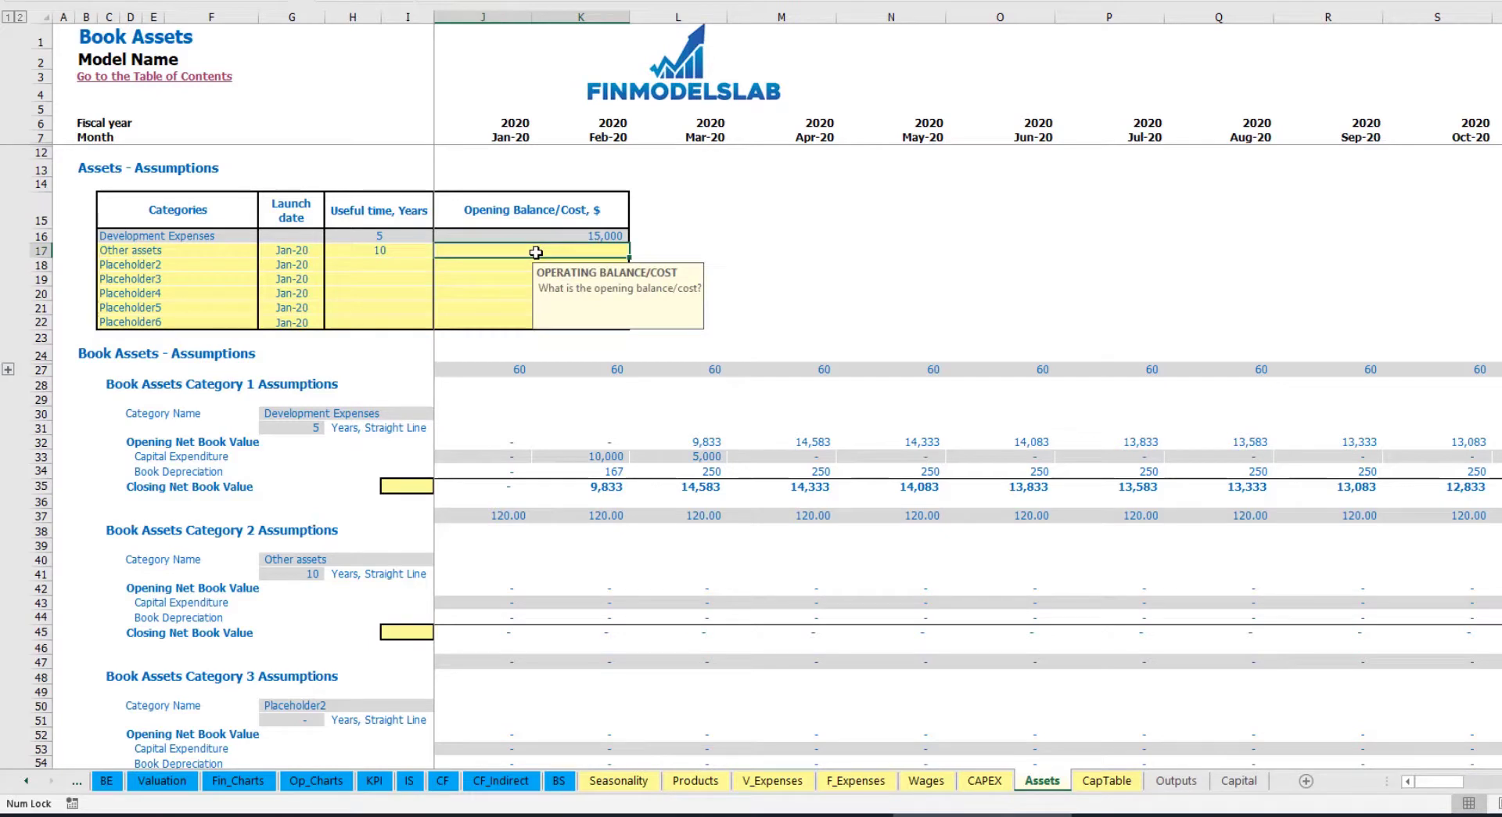
text(25,000)
key(Return)
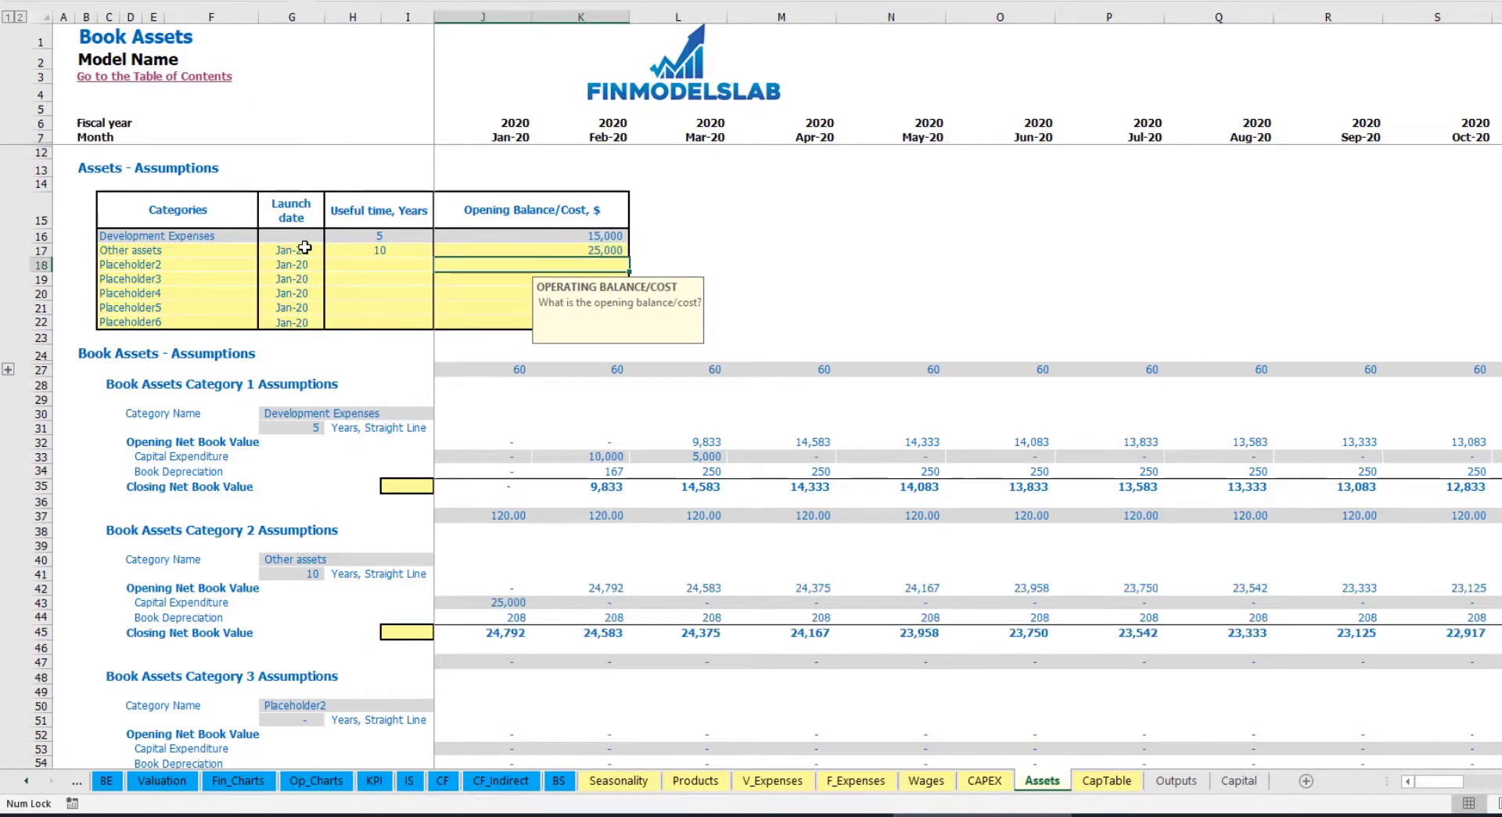
Step: Set the launch date of Other assets to Apr-20
click(320, 250)
click(331, 250)
click(298, 310)
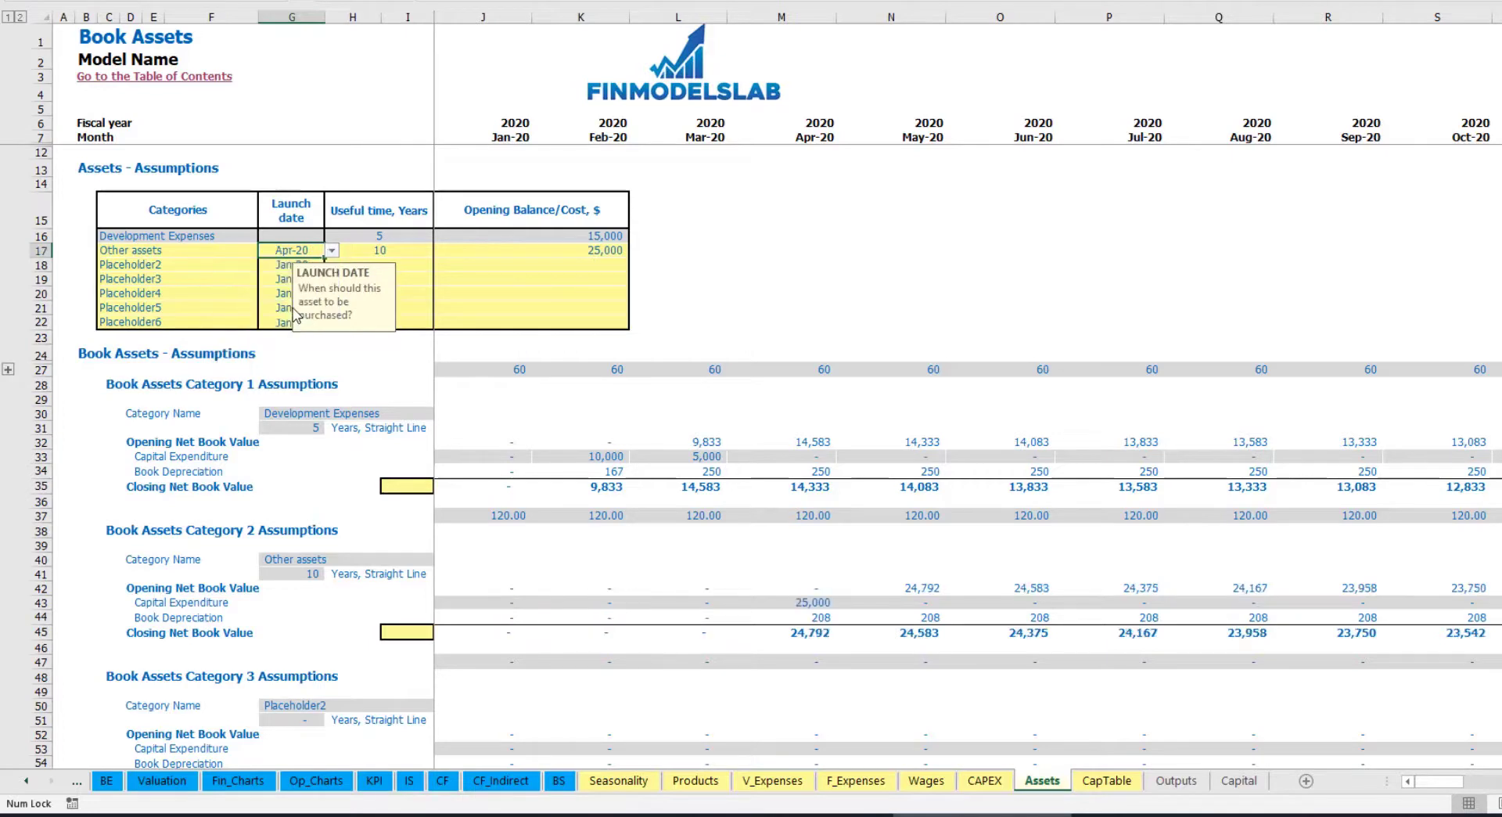
Step: Examine the capital expenditure, monthly book depreciation and closing net book value of Other assets
click(815, 603)
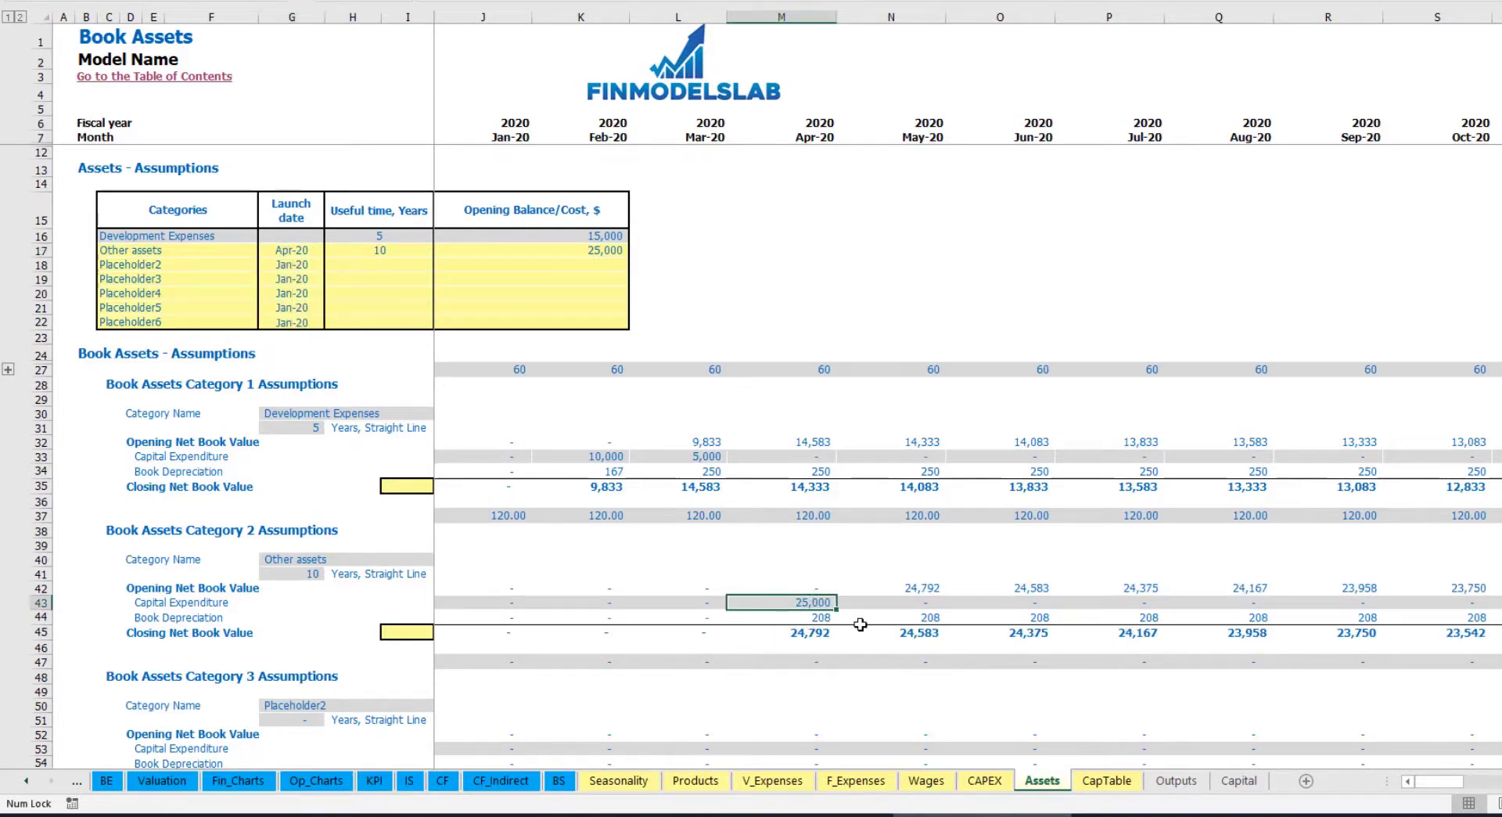
drag(822, 616, 1112, 614)
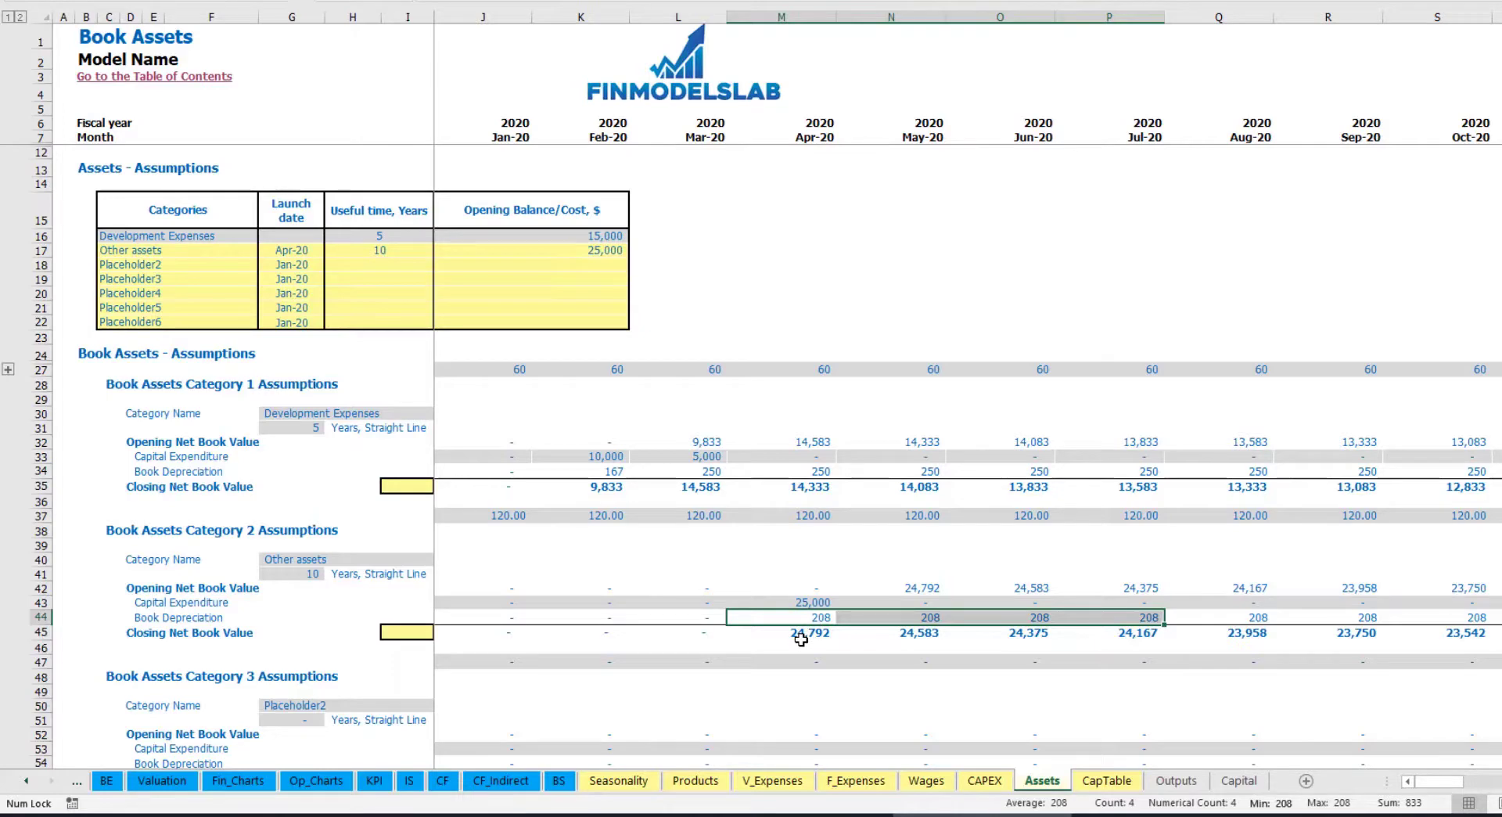
drag(821, 636, 1181, 631)
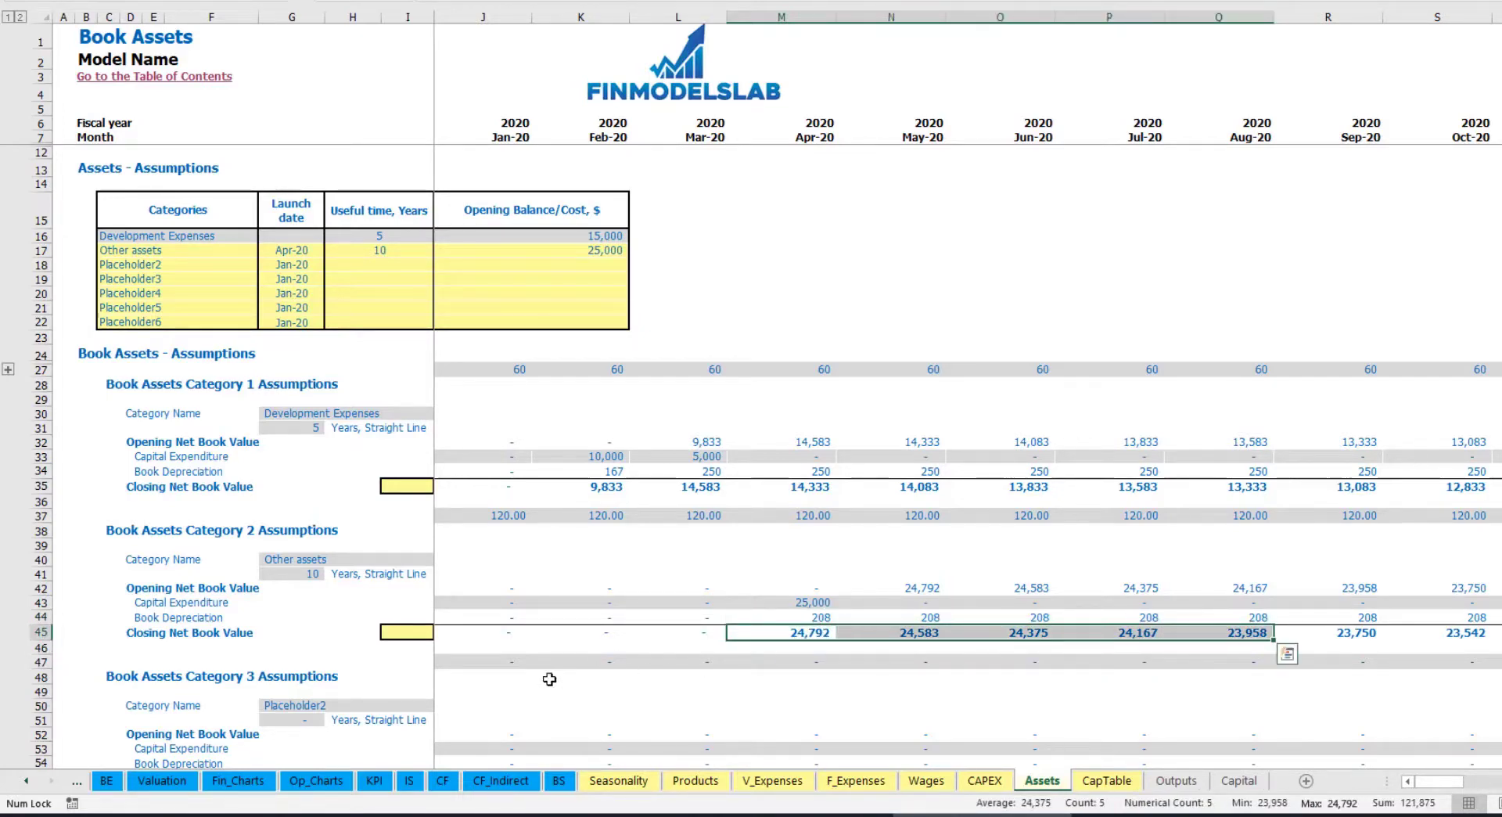
Step: Examine how the assets flow into the income statement, cash flow statement, and balance sheet rows for Fixed Assets, CAPEX Prepayment and CAPEX Payable
click(410, 781)
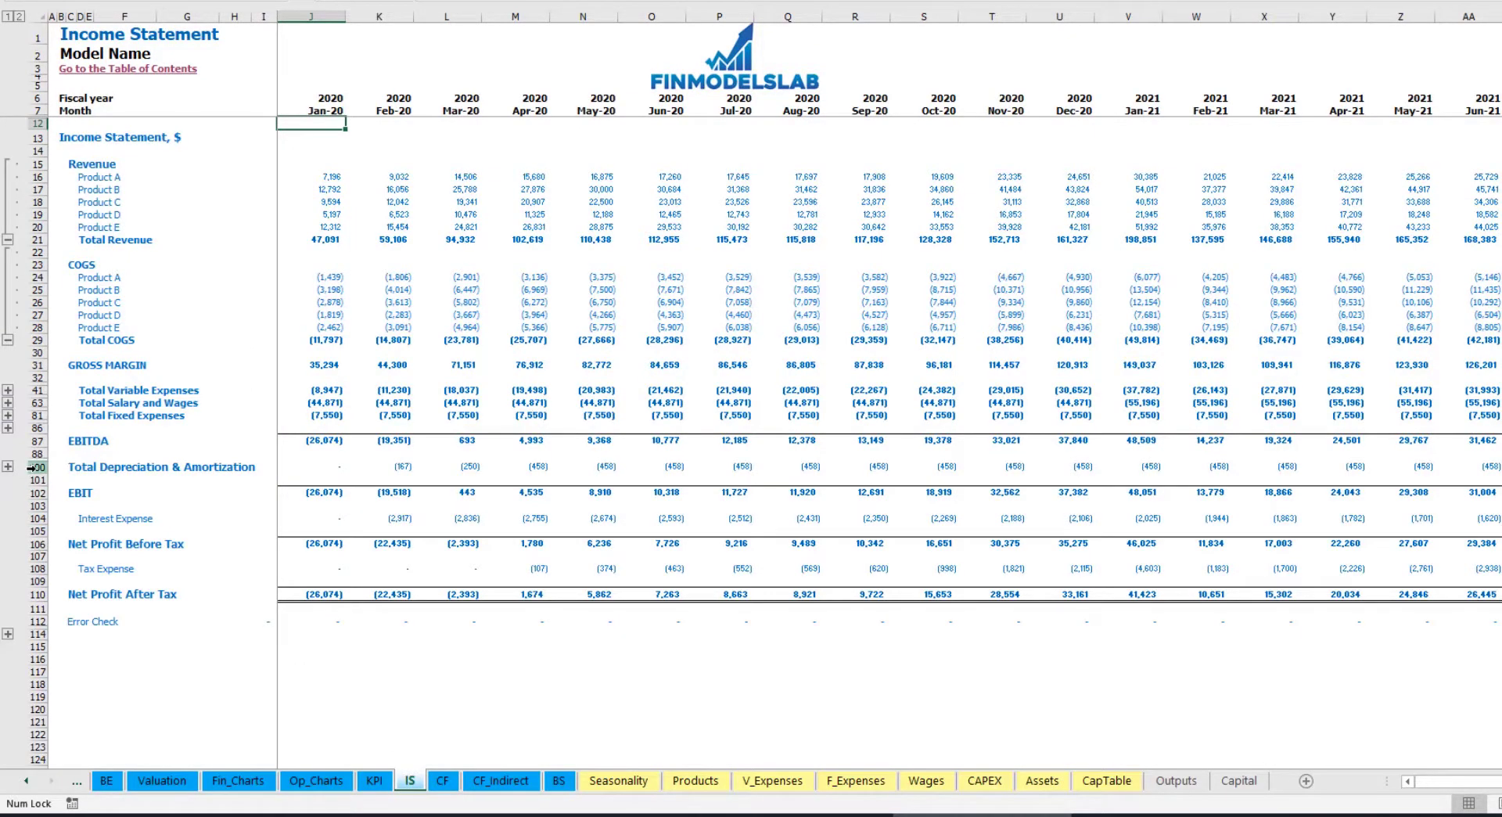
click(443, 780)
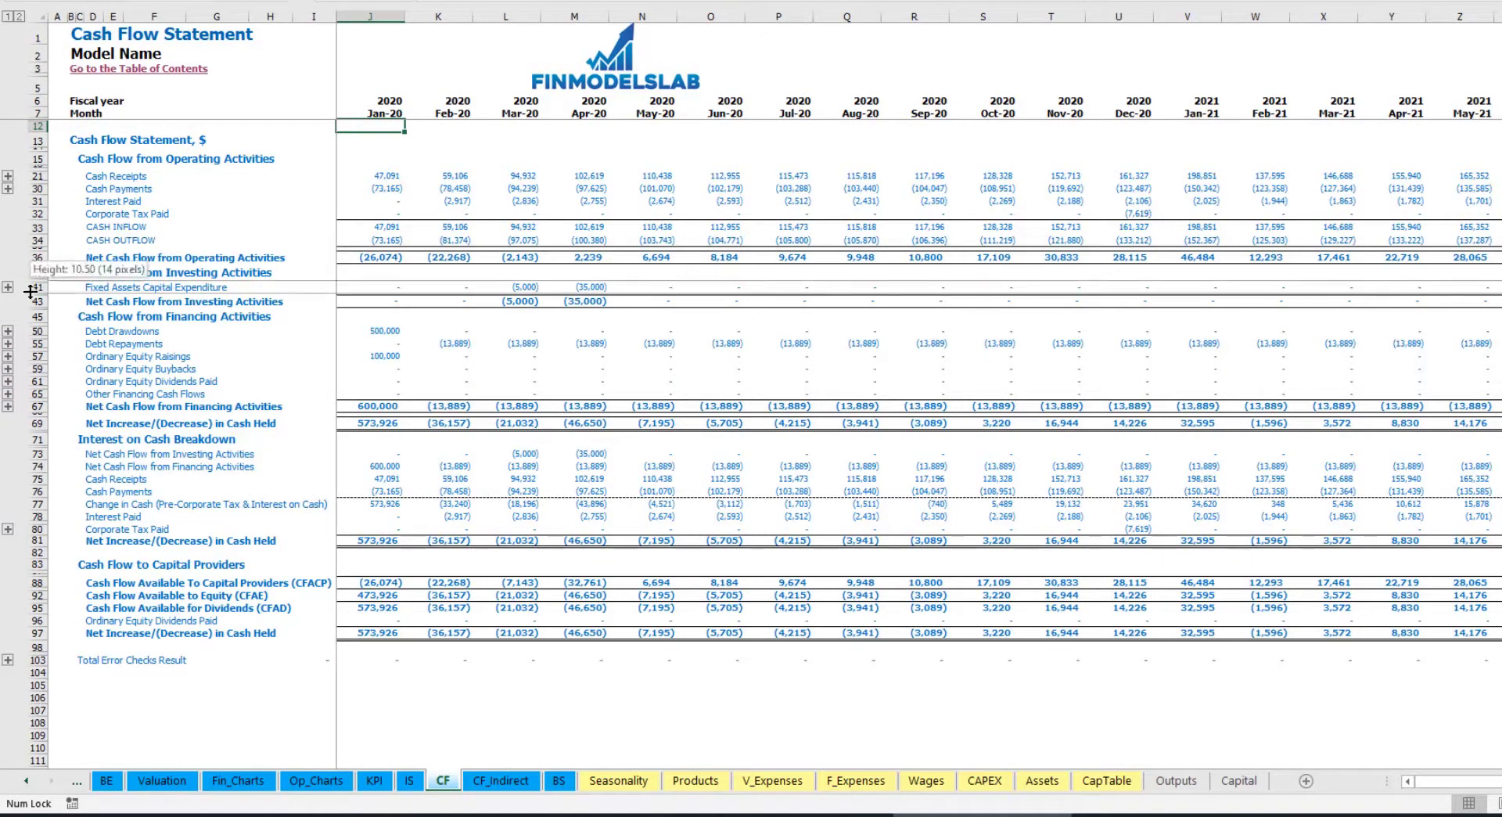
click(559, 780)
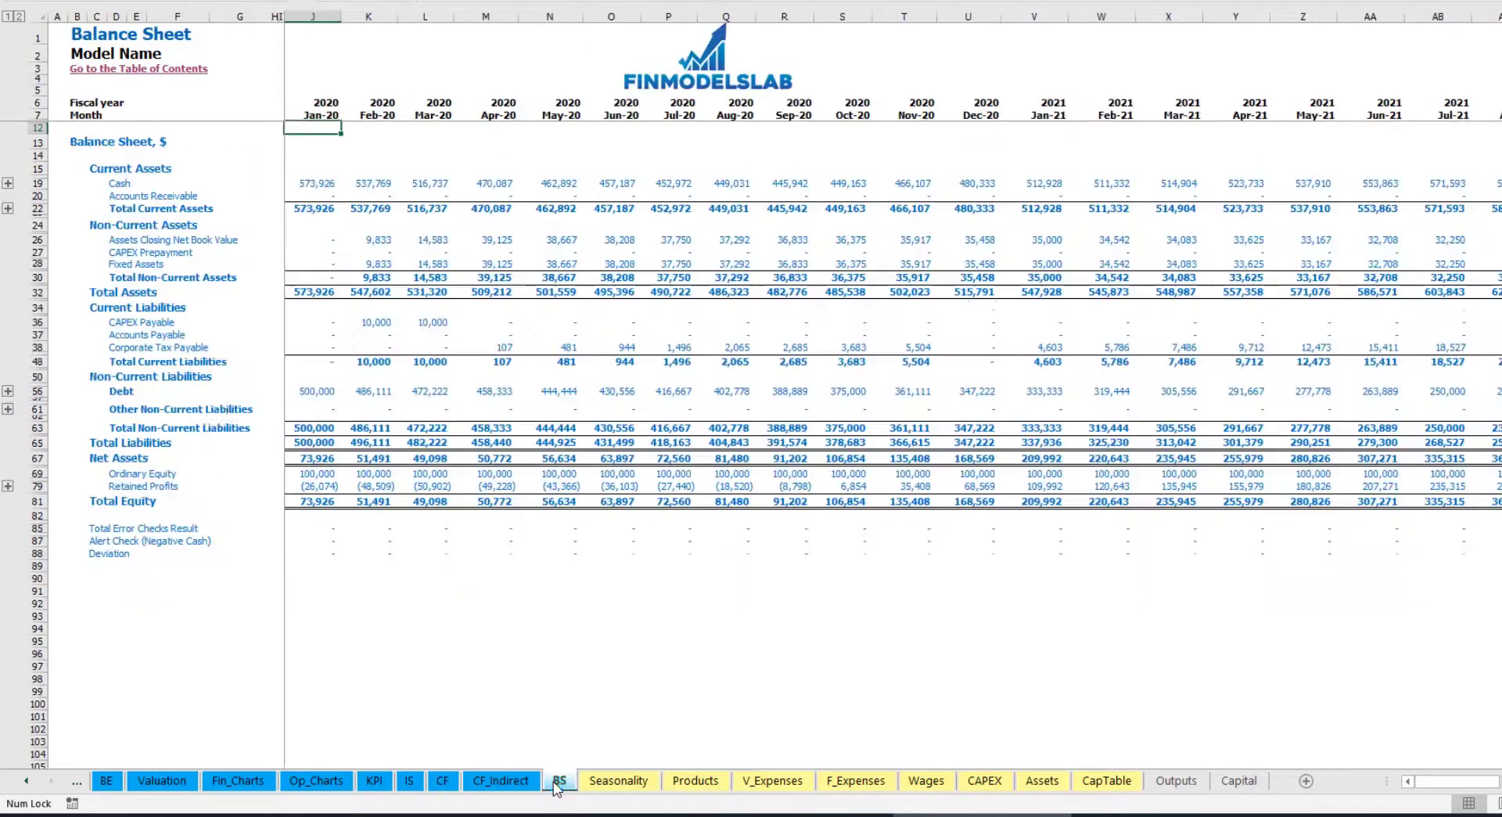
click(37, 264)
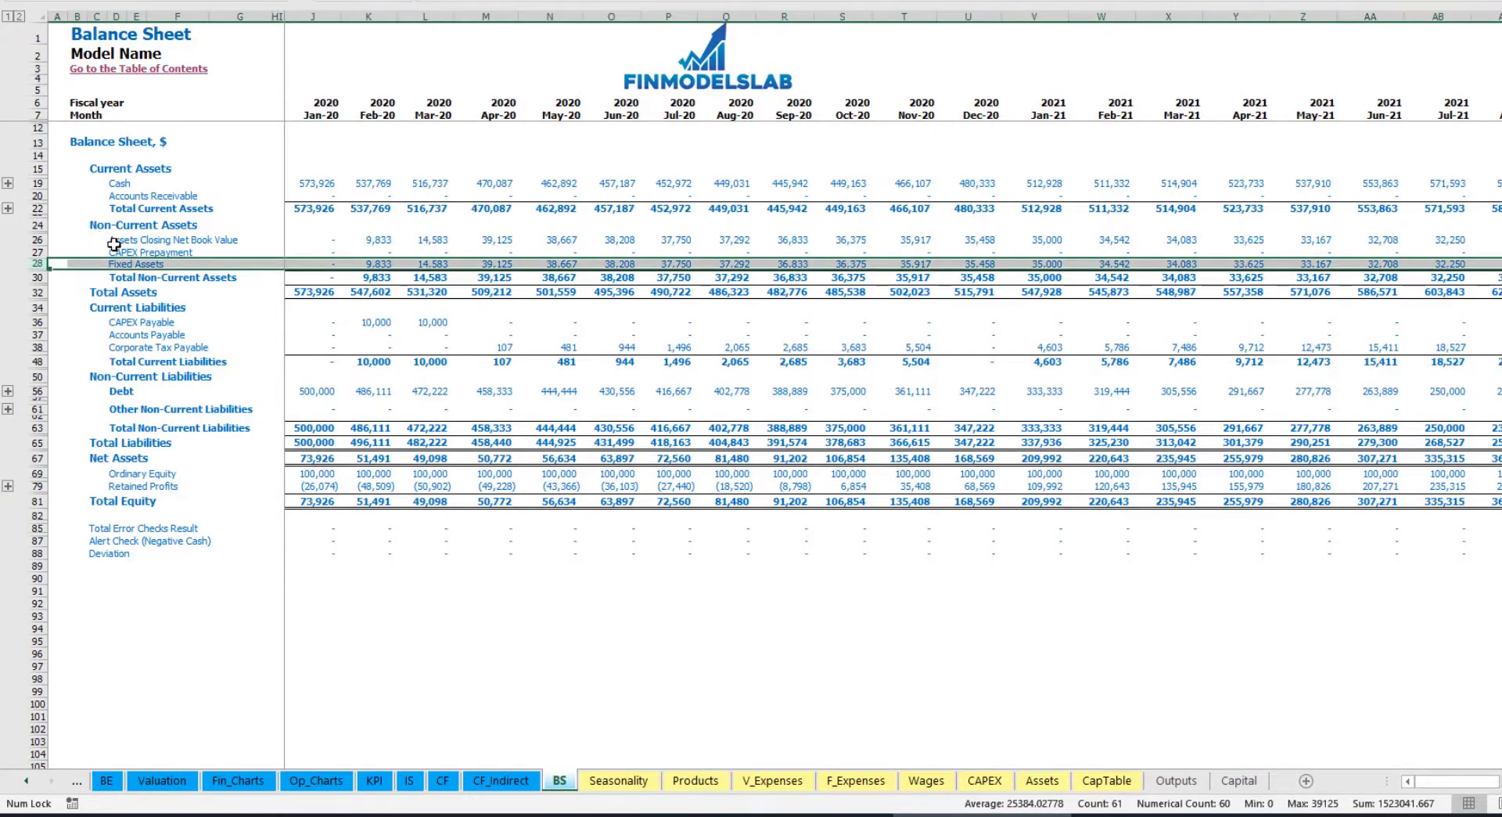
click(35, 252)
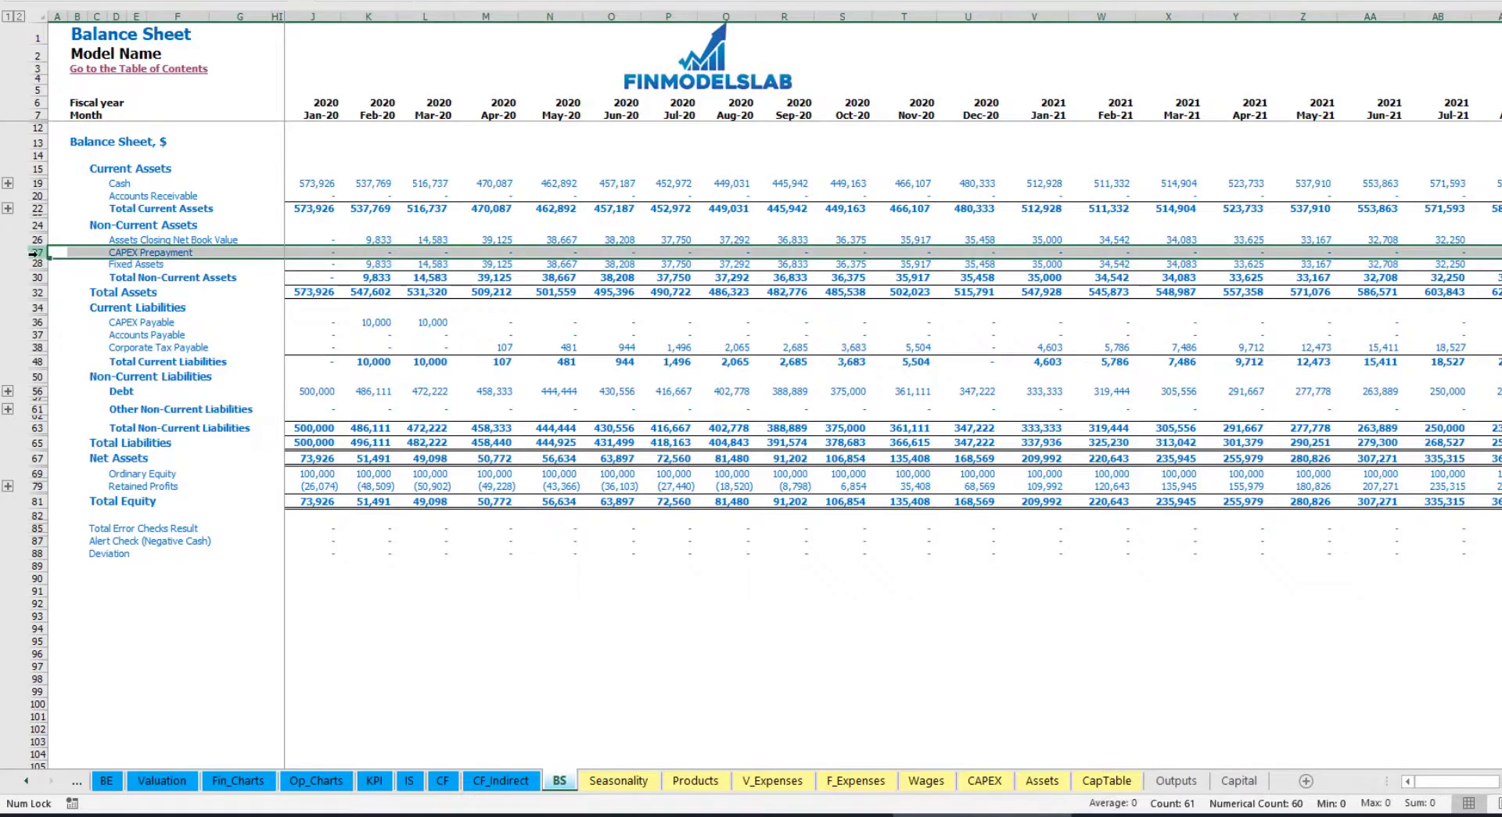
click(36, 322)
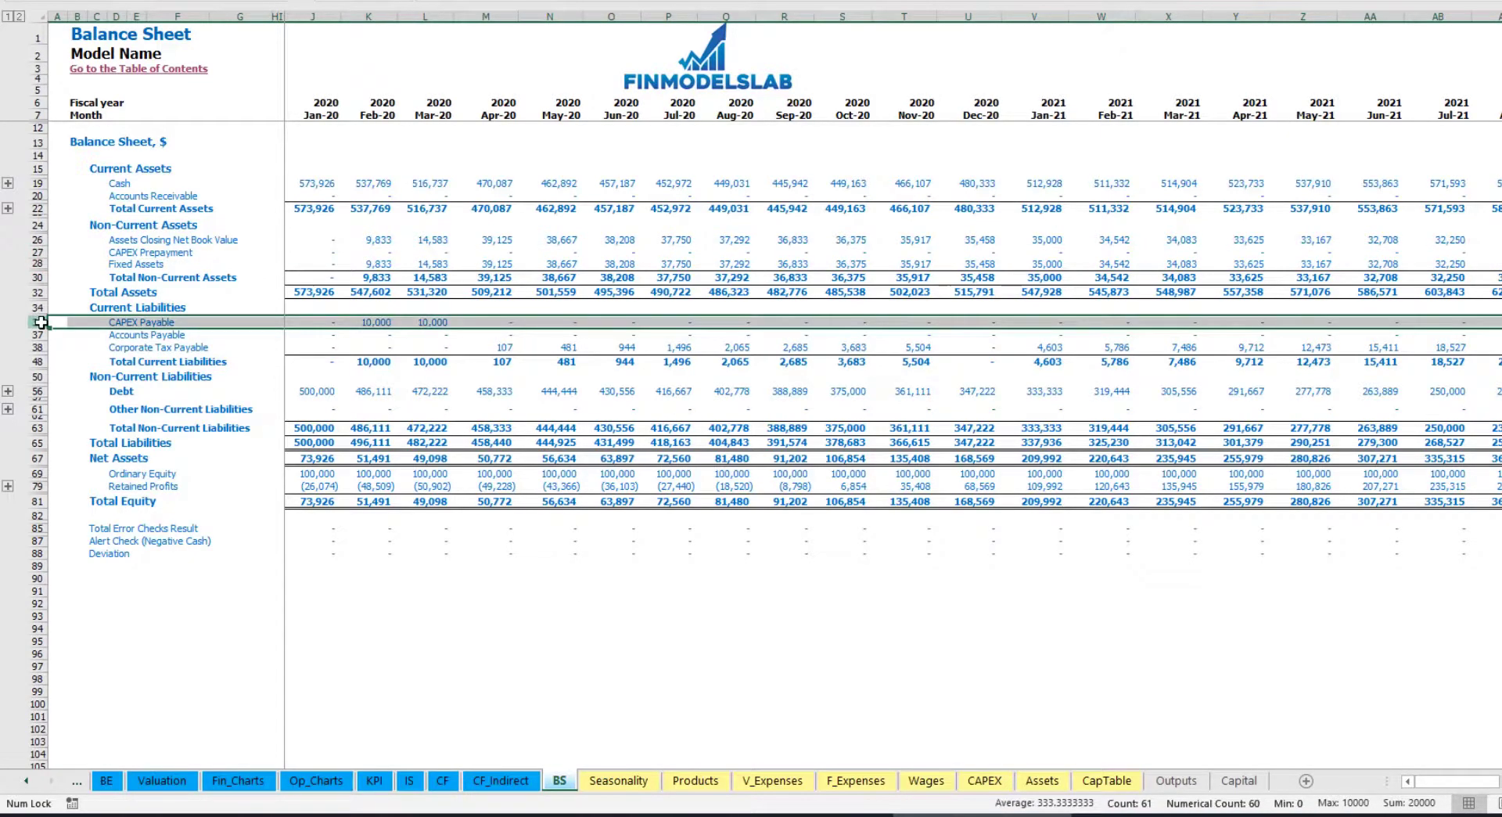
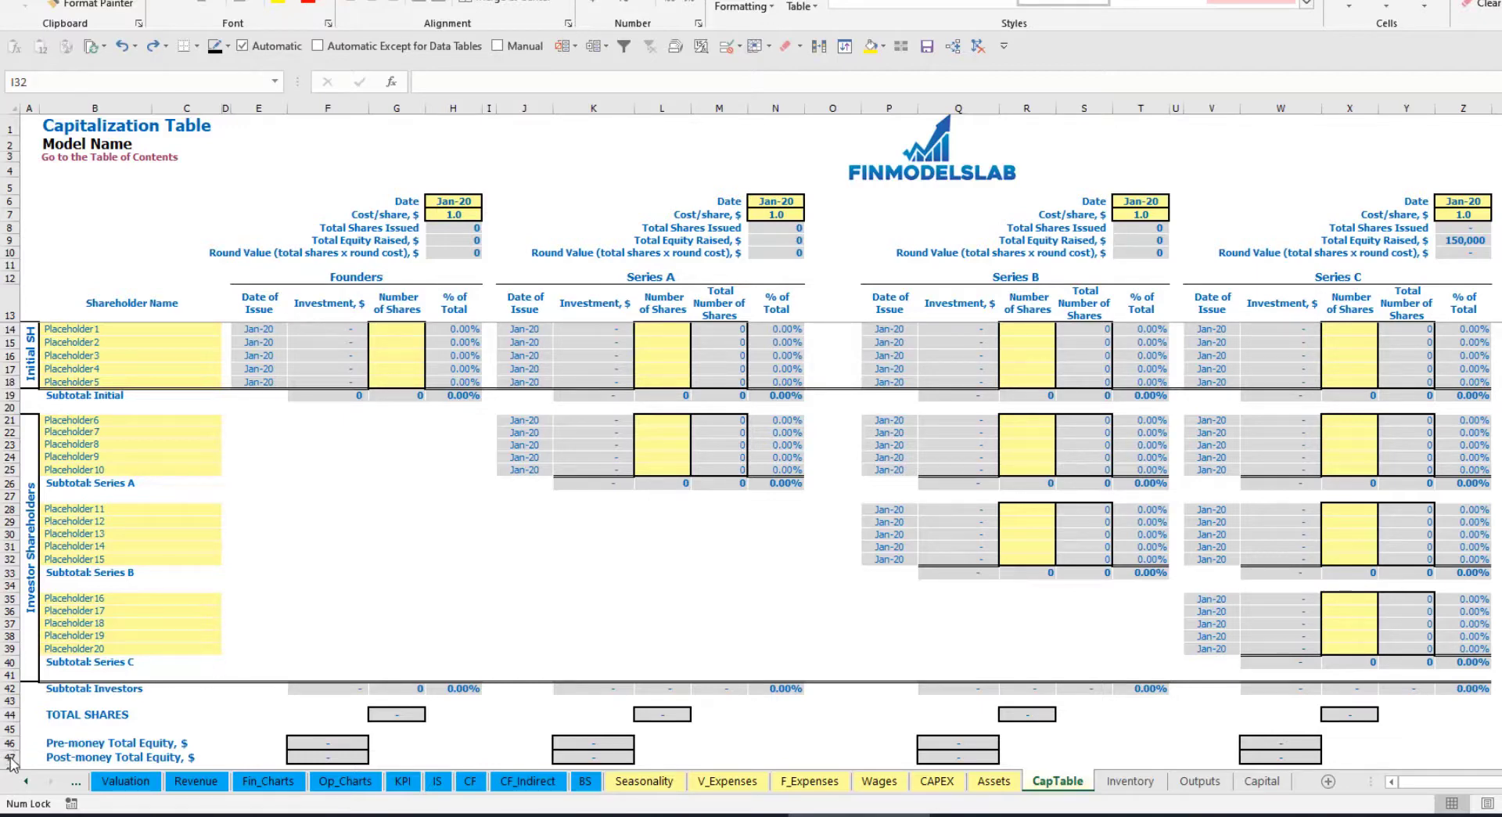
Step: Name the first two initial shareholders in the Capitalization Table Founder 1 and Founder 2
click(75, 327)
text(Founder 1)
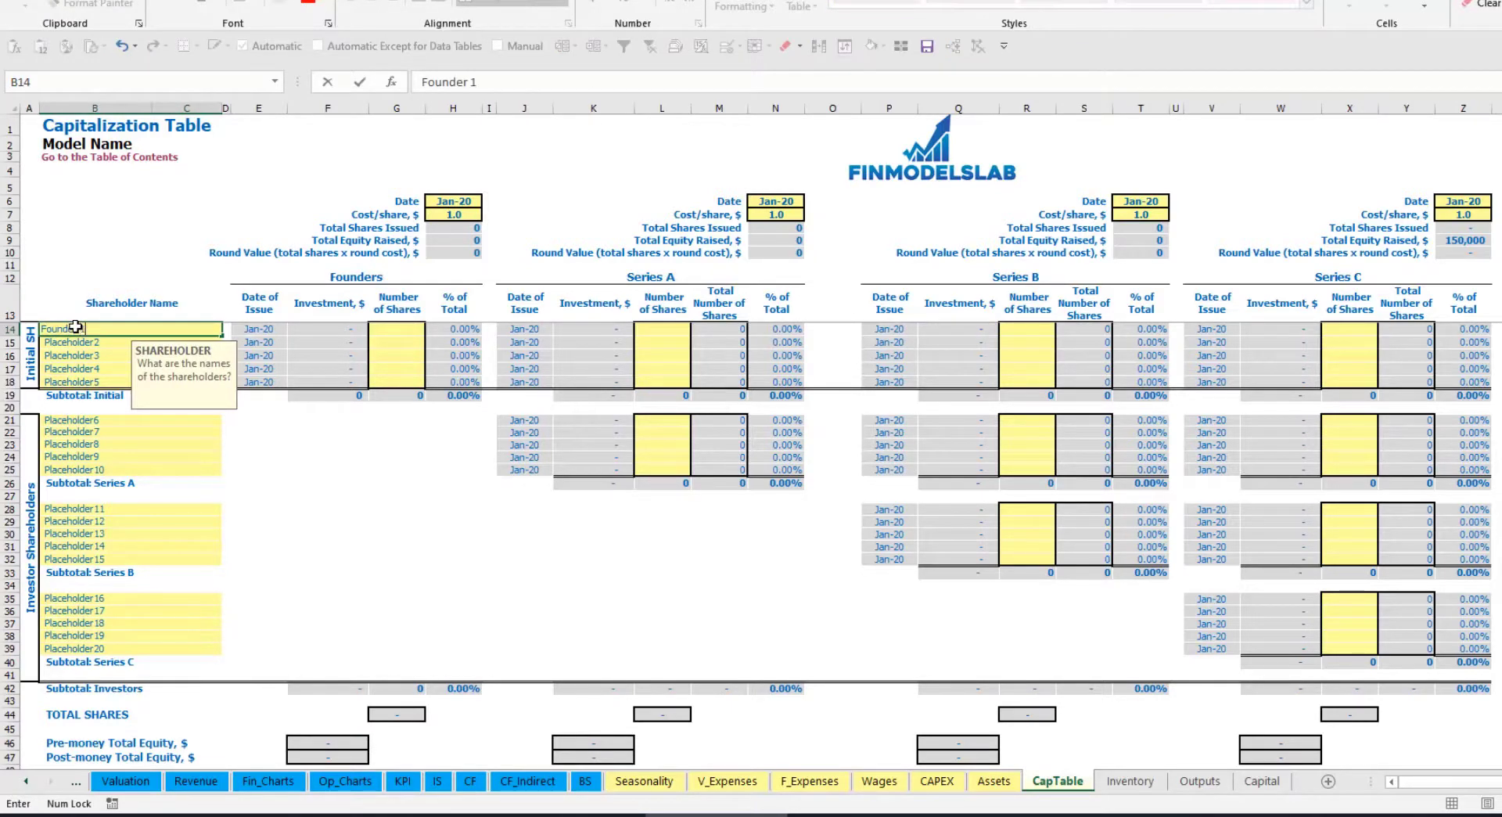
key(ctrl+Return)
key(ctrl+c)
key(Down)
key(Return)
click(497, 82)
key(BackSpace)
text(2)
key(Return)
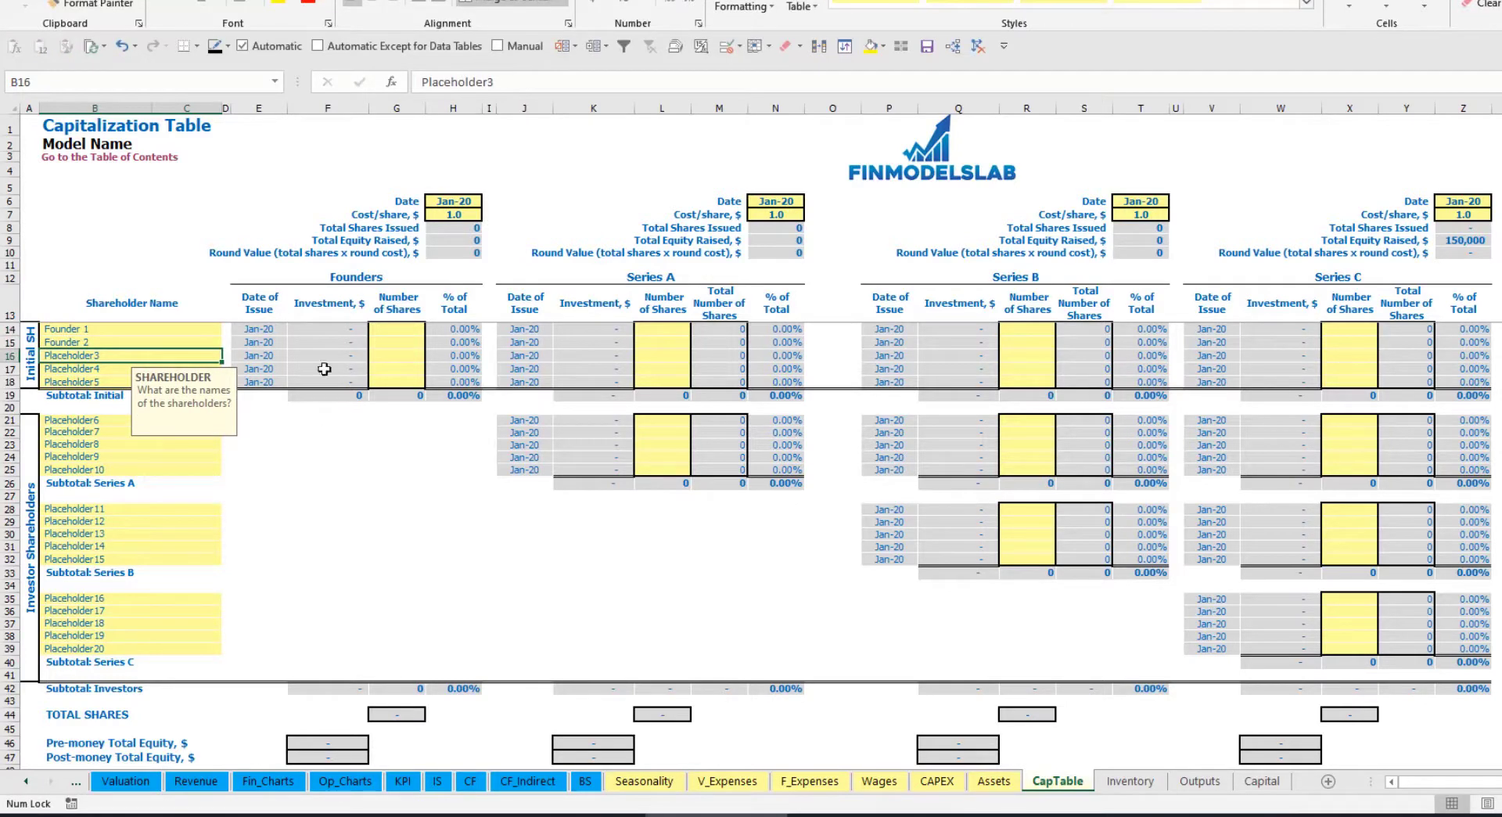
Step: Set the Founders round number of shares to 10,000 for Founder 1 and 20,000 for Founder 2
key(Up)
key(Up)
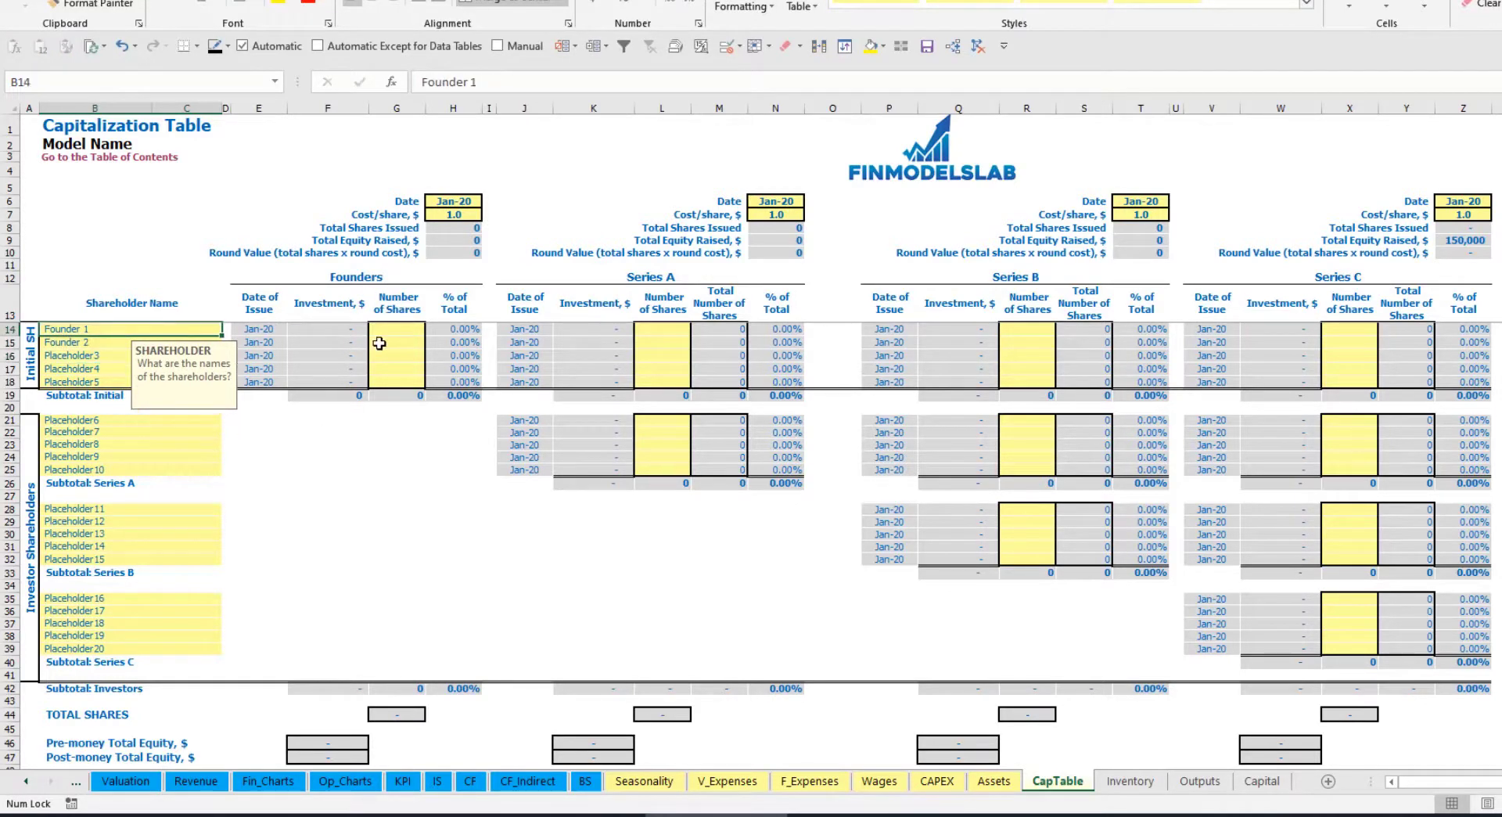
click(397, 327)
text(10)
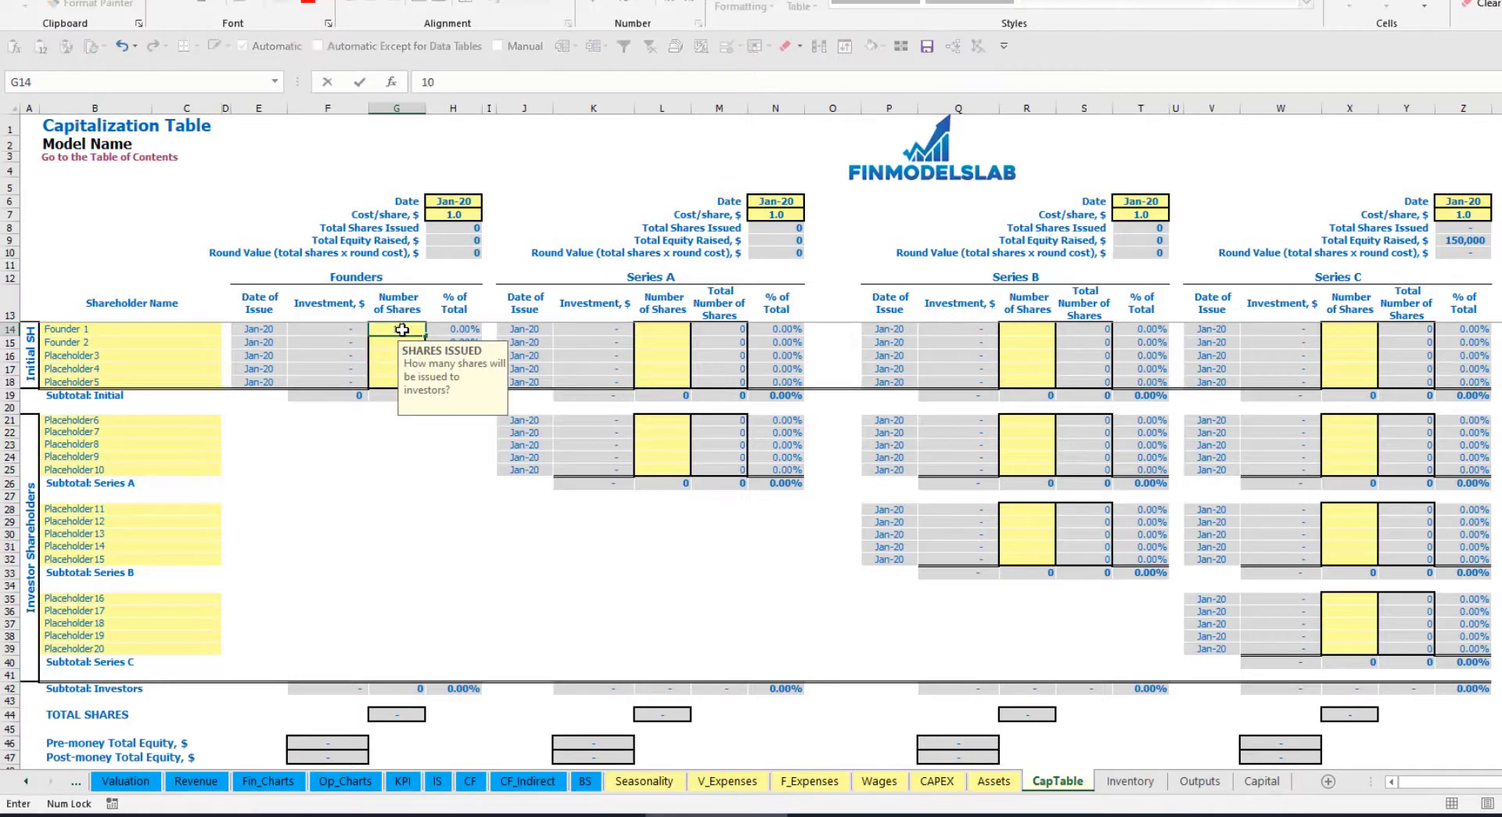
text(,000)
key(Return)
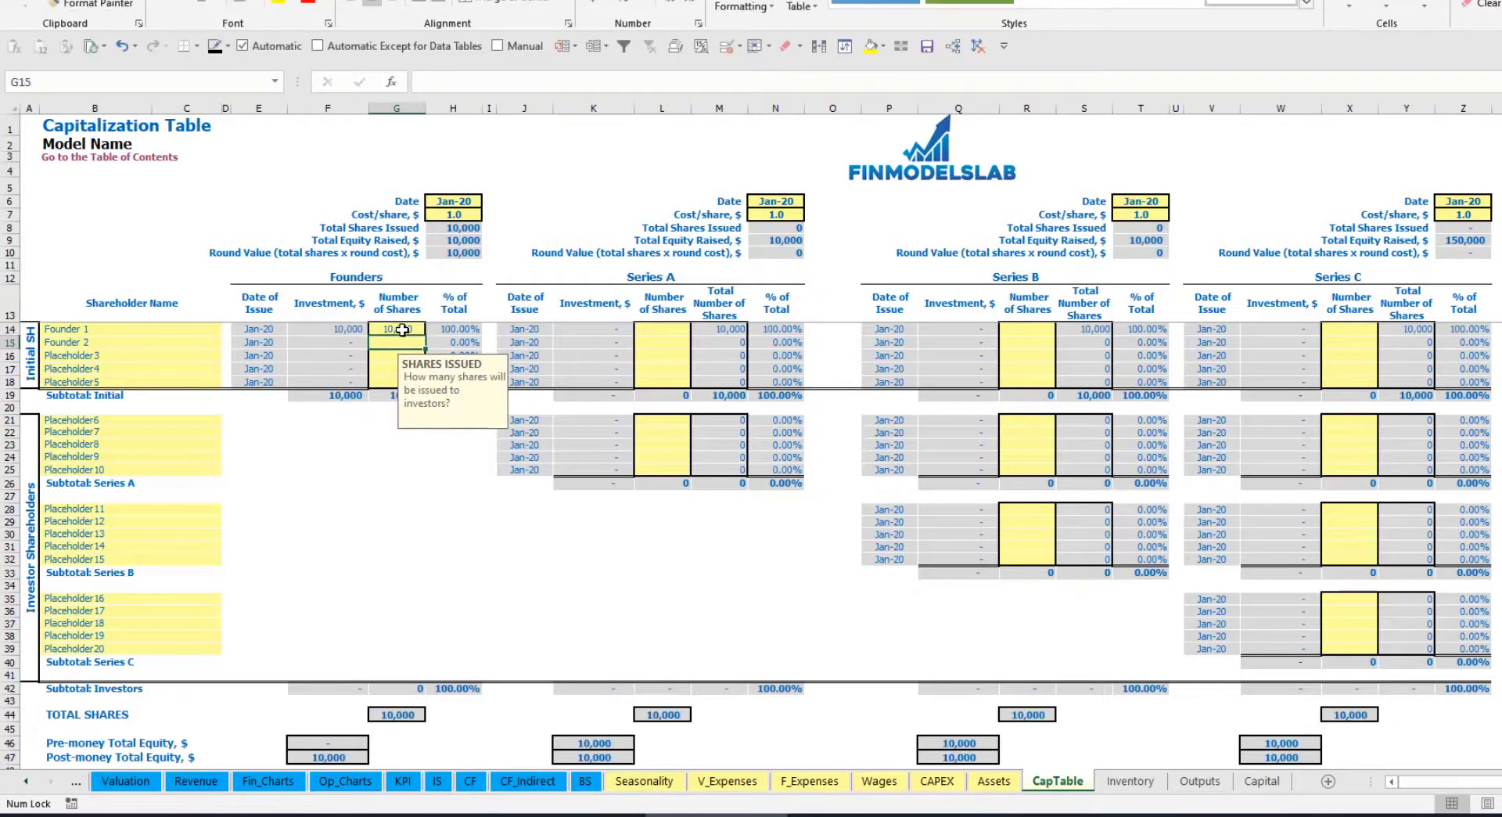
text(200)
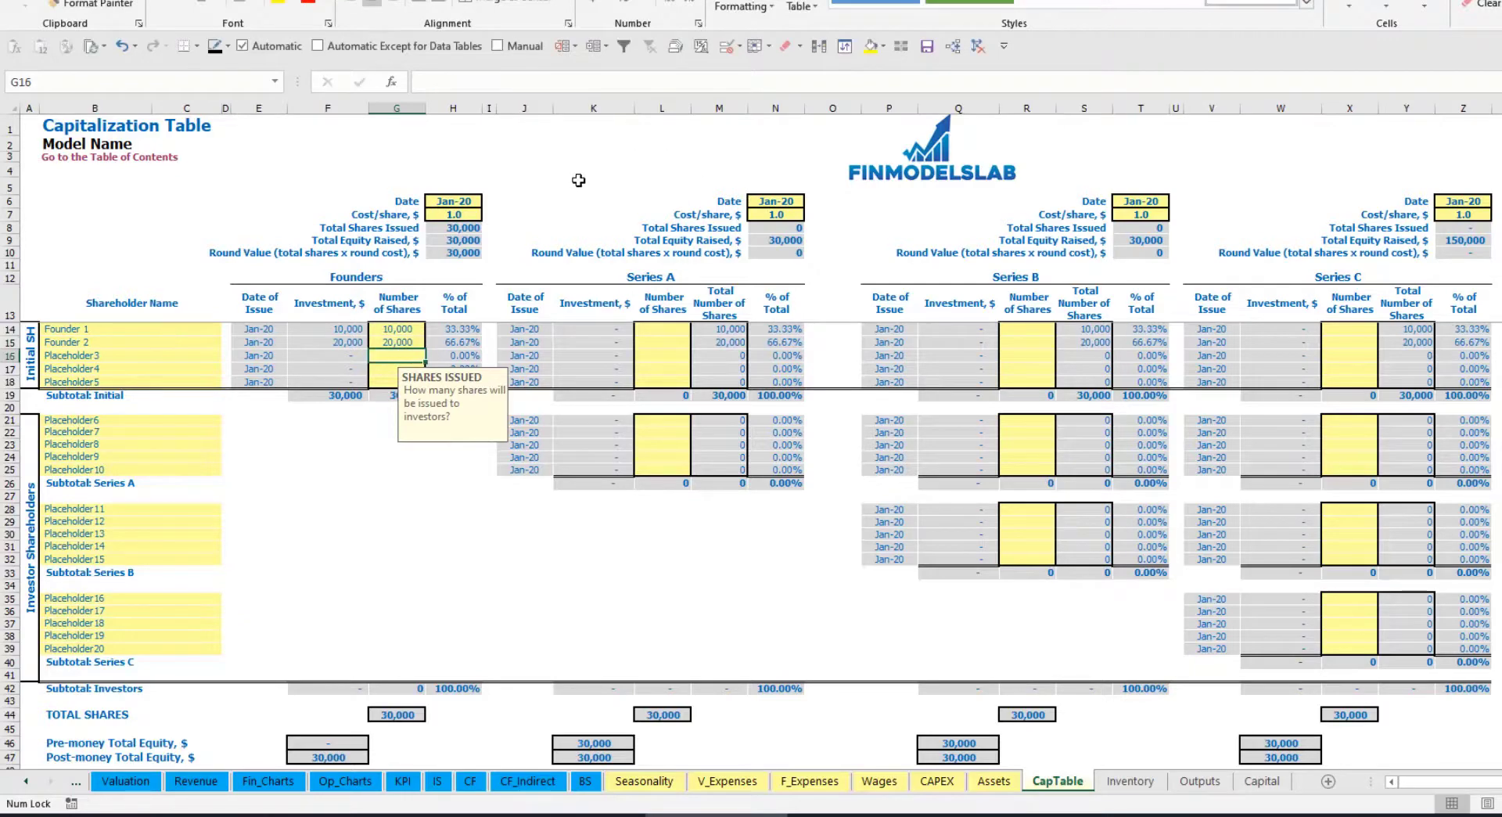
Step: Set the Founders round cost per share to 2 and its date to Feb-20
click(451, 202)
click(438, 216)
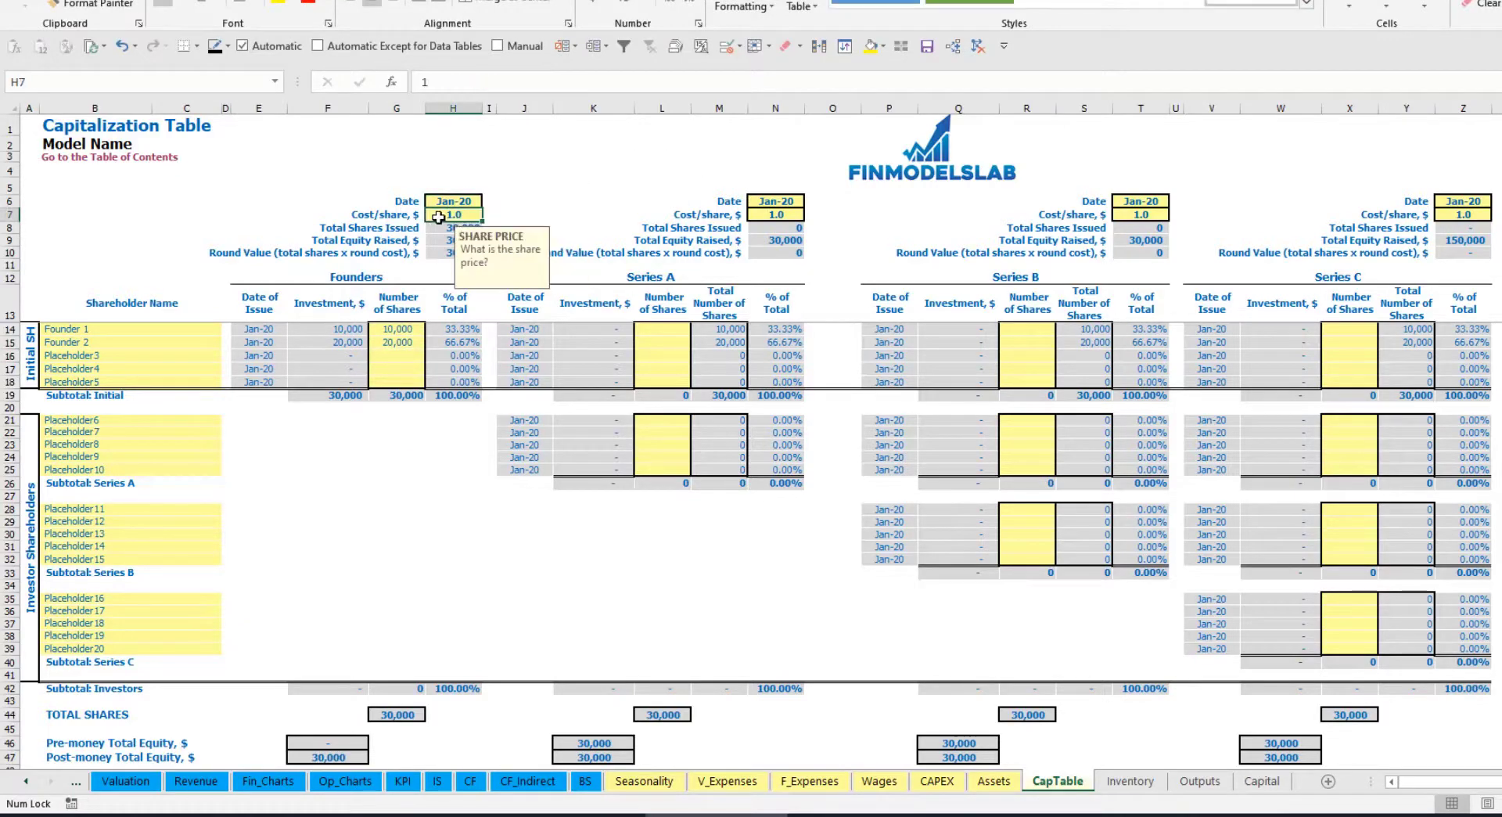
text(2)
key(Return)
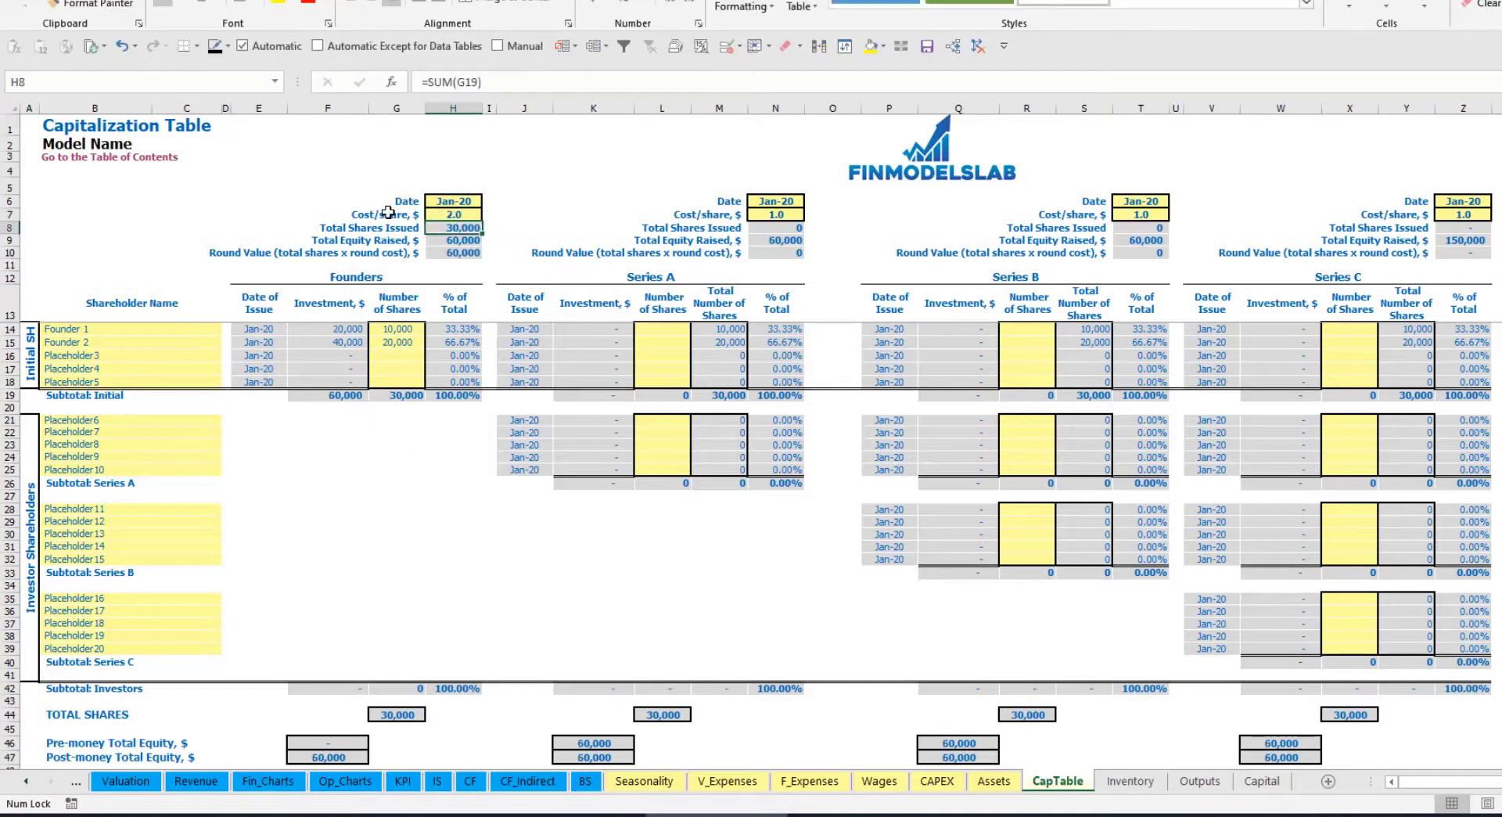
click(449, 204)
click(489, 201)
click(454, 227)
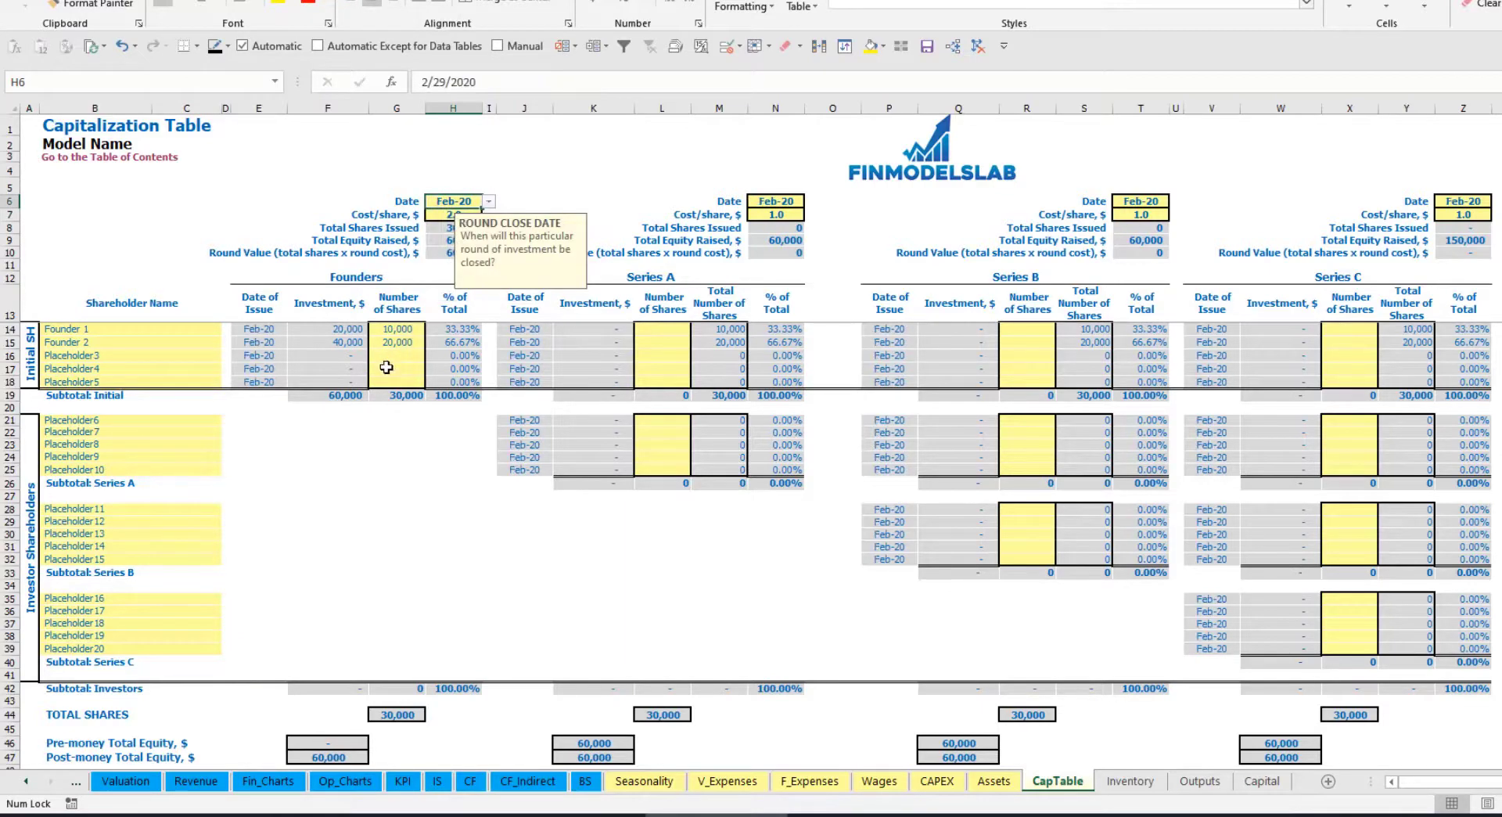
Step: Examine the founders' investments, initial subtotal, post-money total equity and percentage of total shares
click(336, 329)
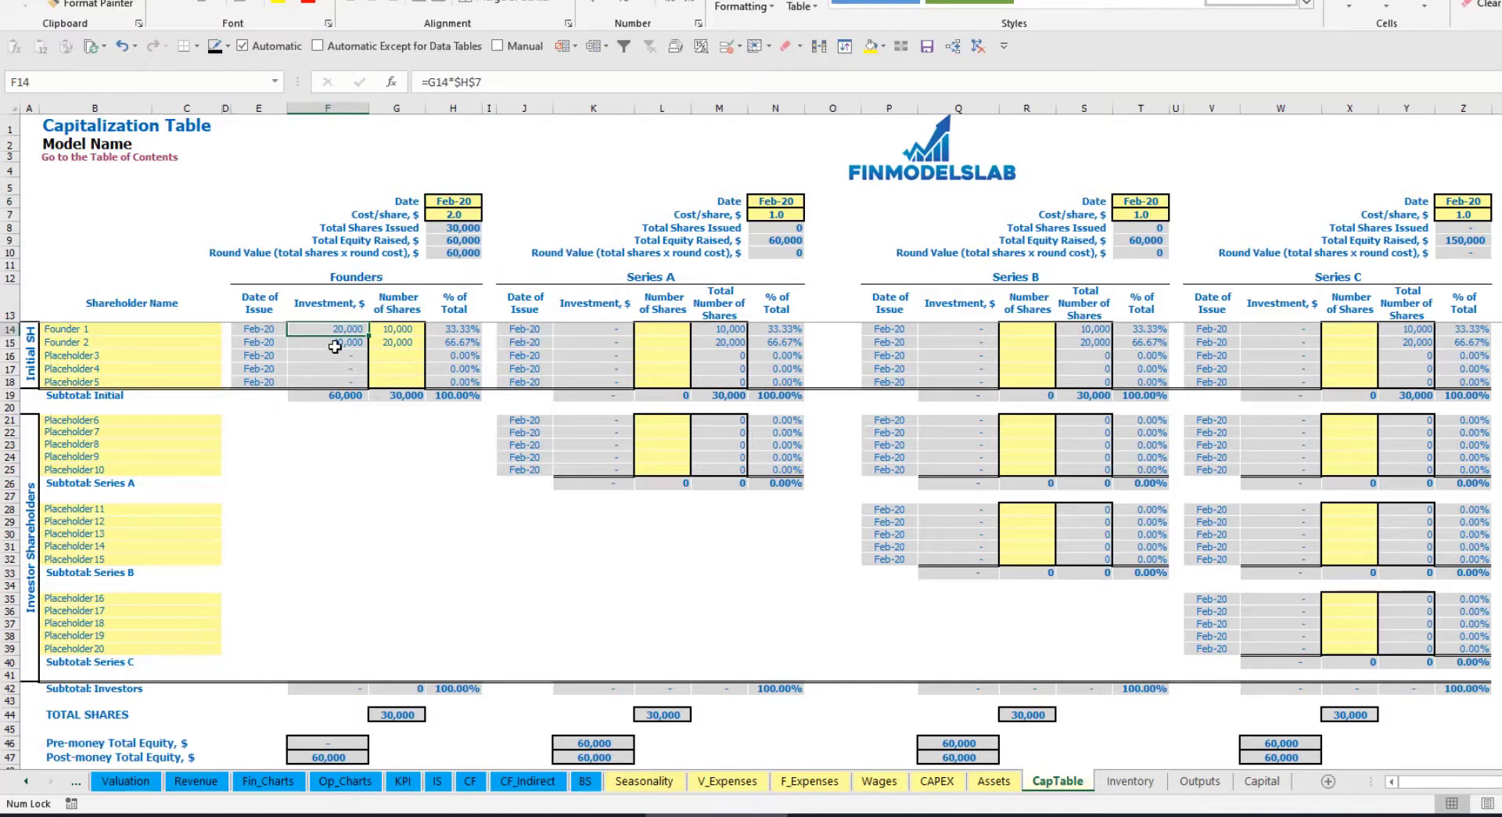
click(335, 343)
click(336, 396)
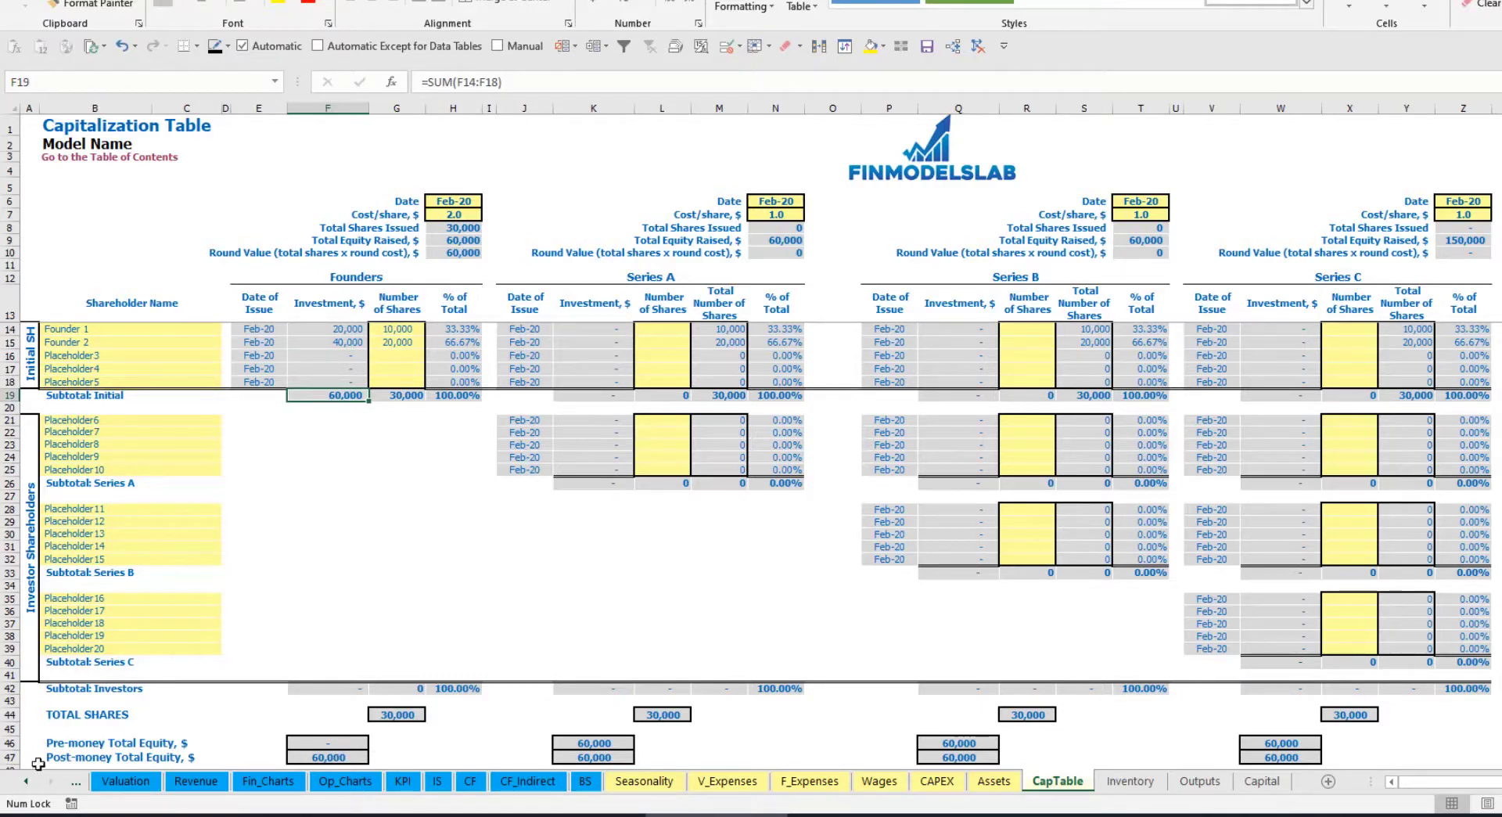
click(10, 757)
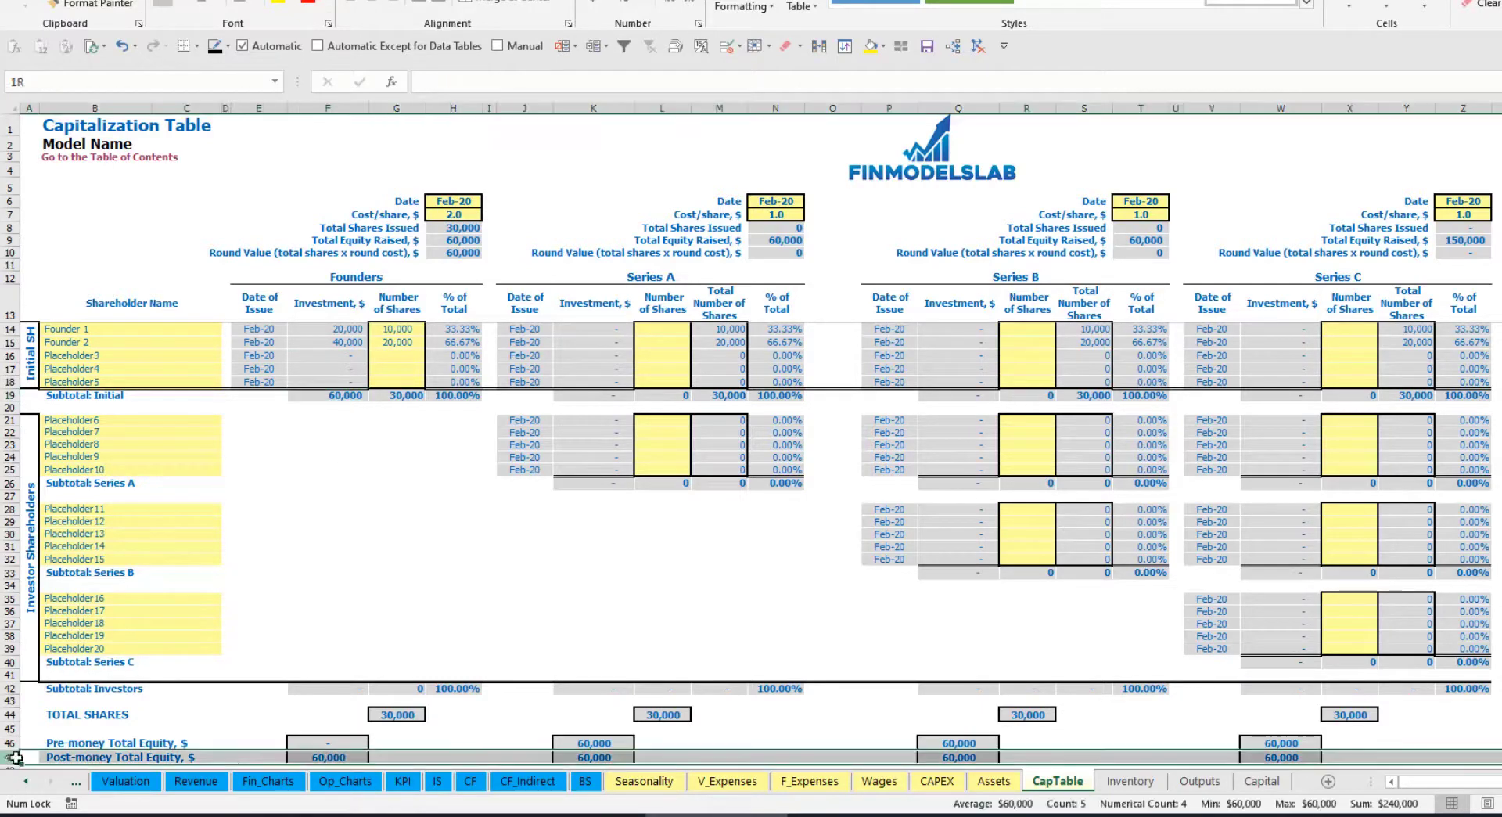
click(465, 330)
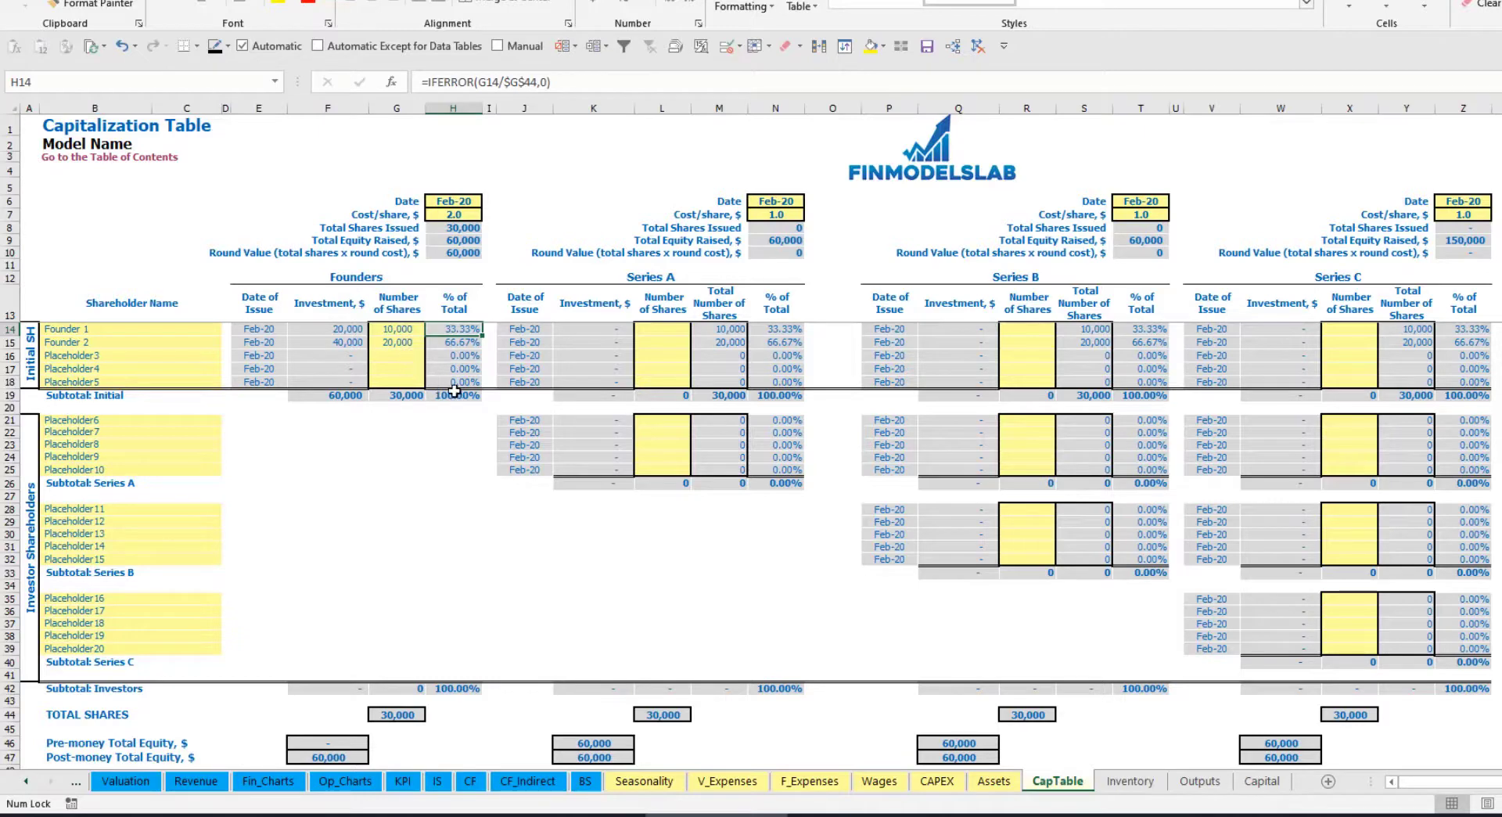
Step: Rename the first Series A investor shareholder, Placeholder6, as Investor 1
click(176, 424)
click(682, 283)
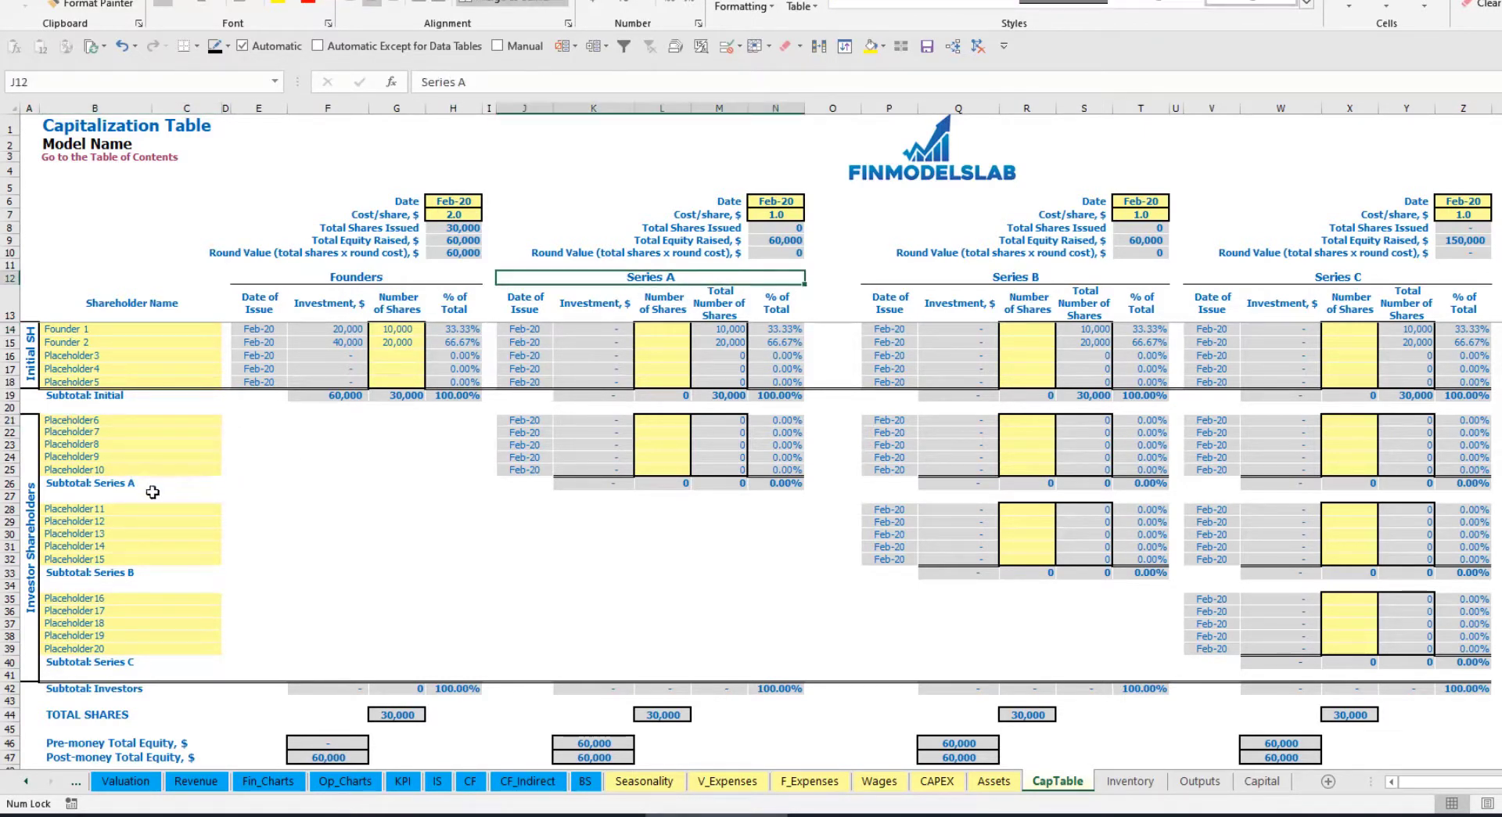
click(102, 420)
key(BackSpace)
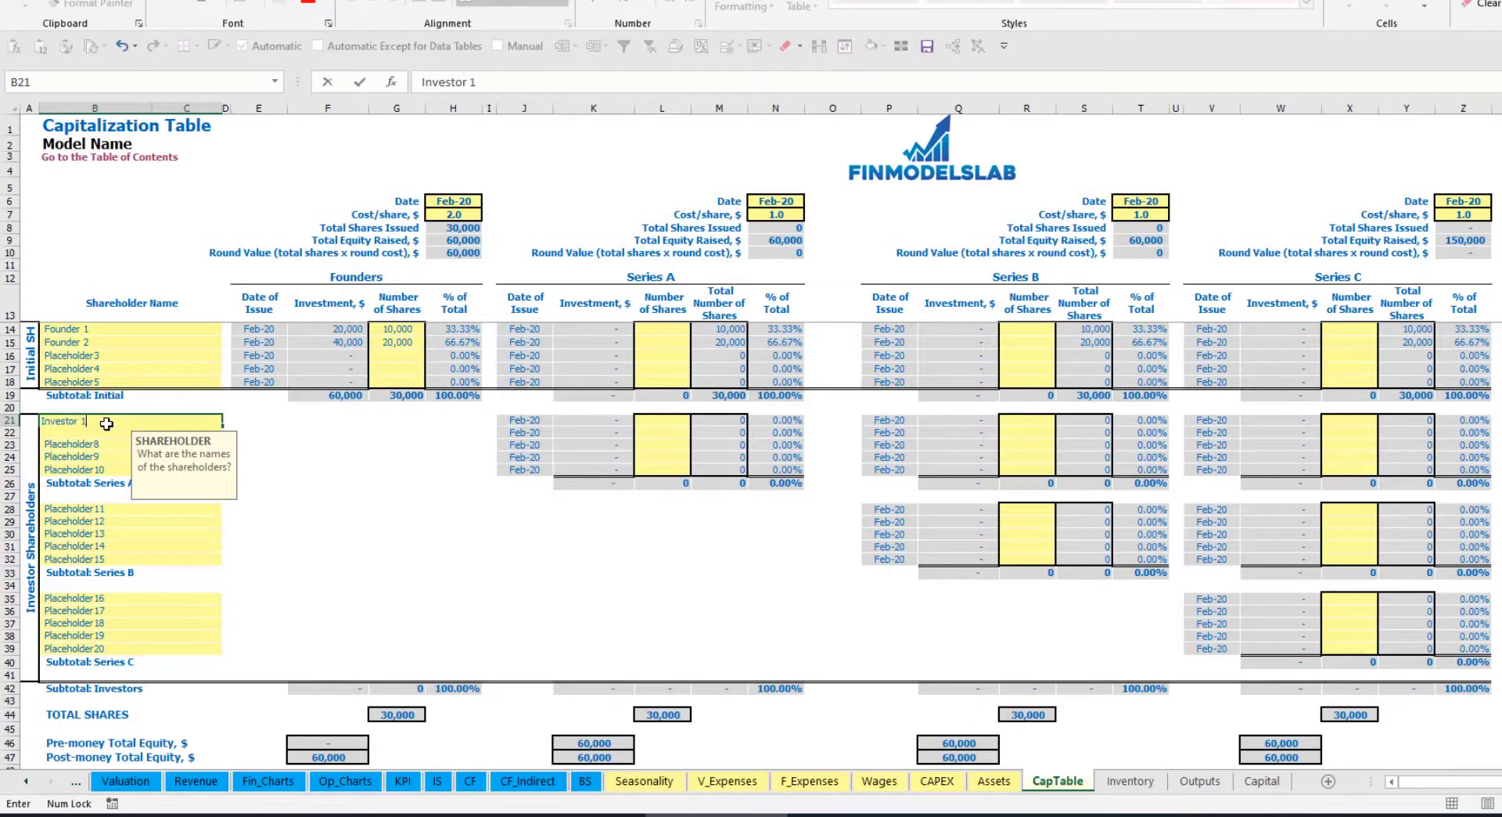
text(Investor 1)
key(Return)
Step: Set the Series A round date to May-20 and its cost per share to 5
click(786, 198)
click(811, 201)
click(765, 251)
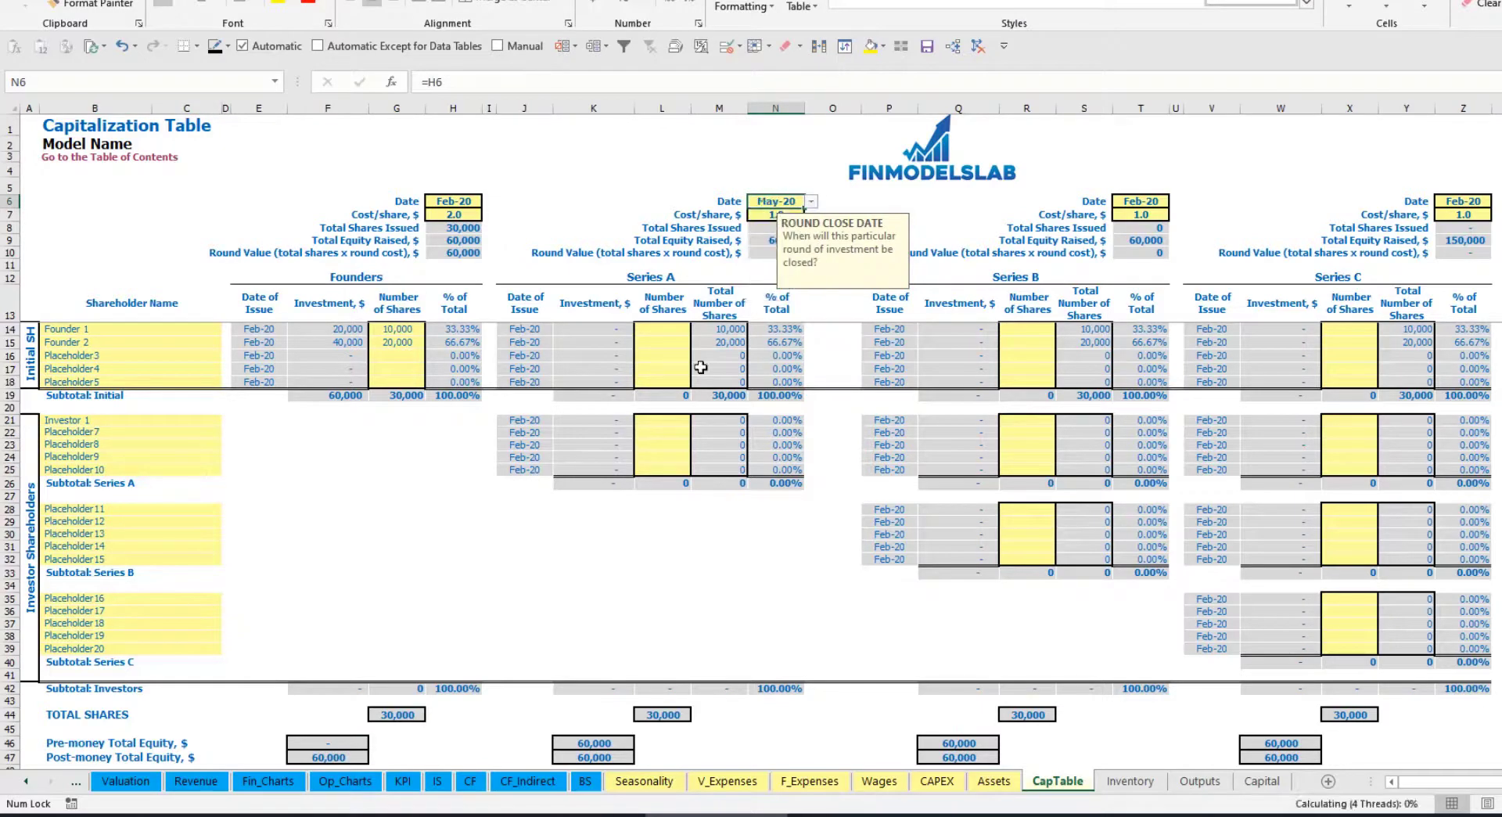
click(769, 213)
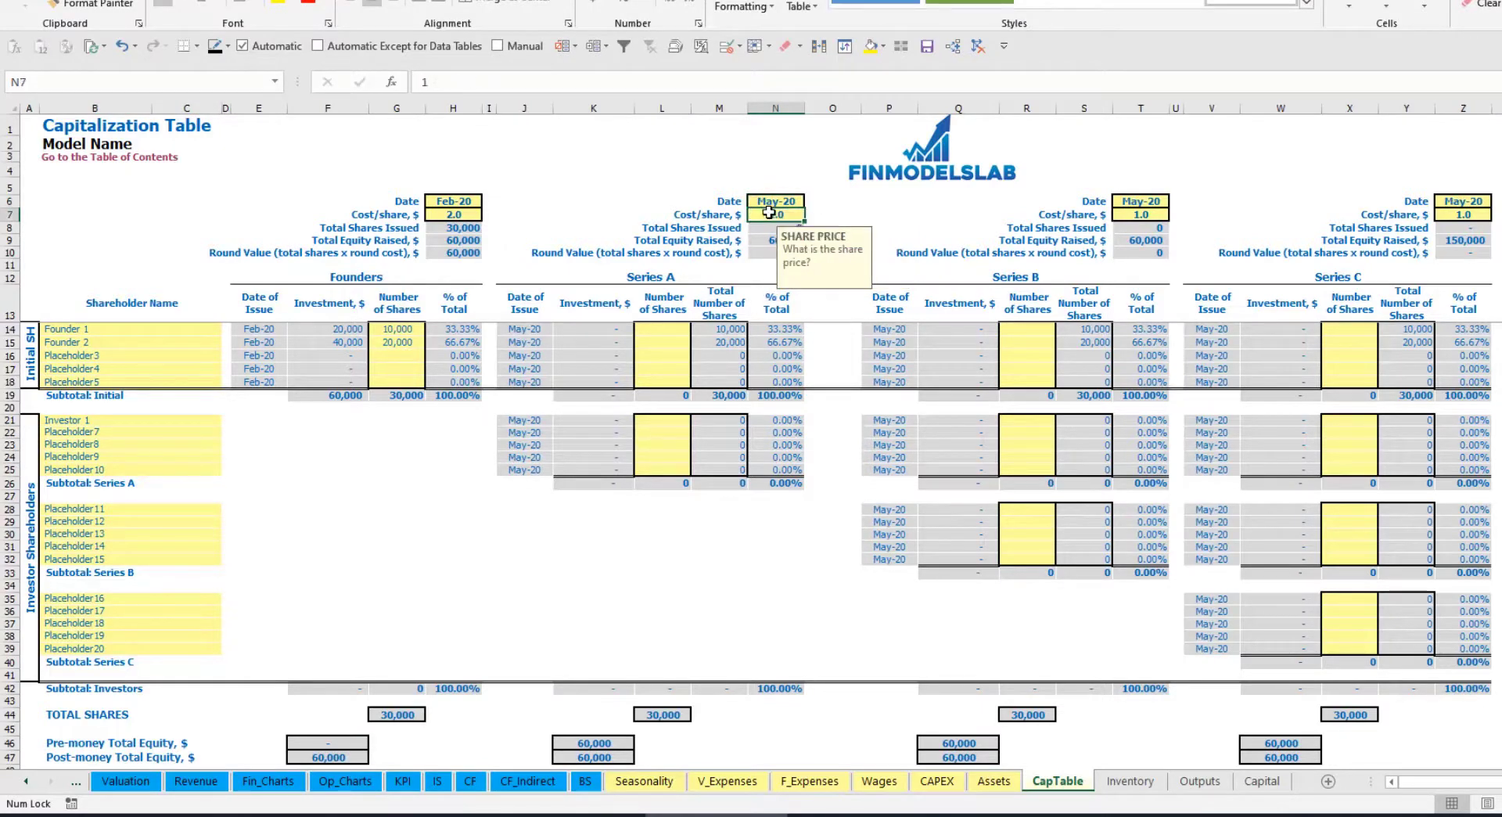
key(Return)
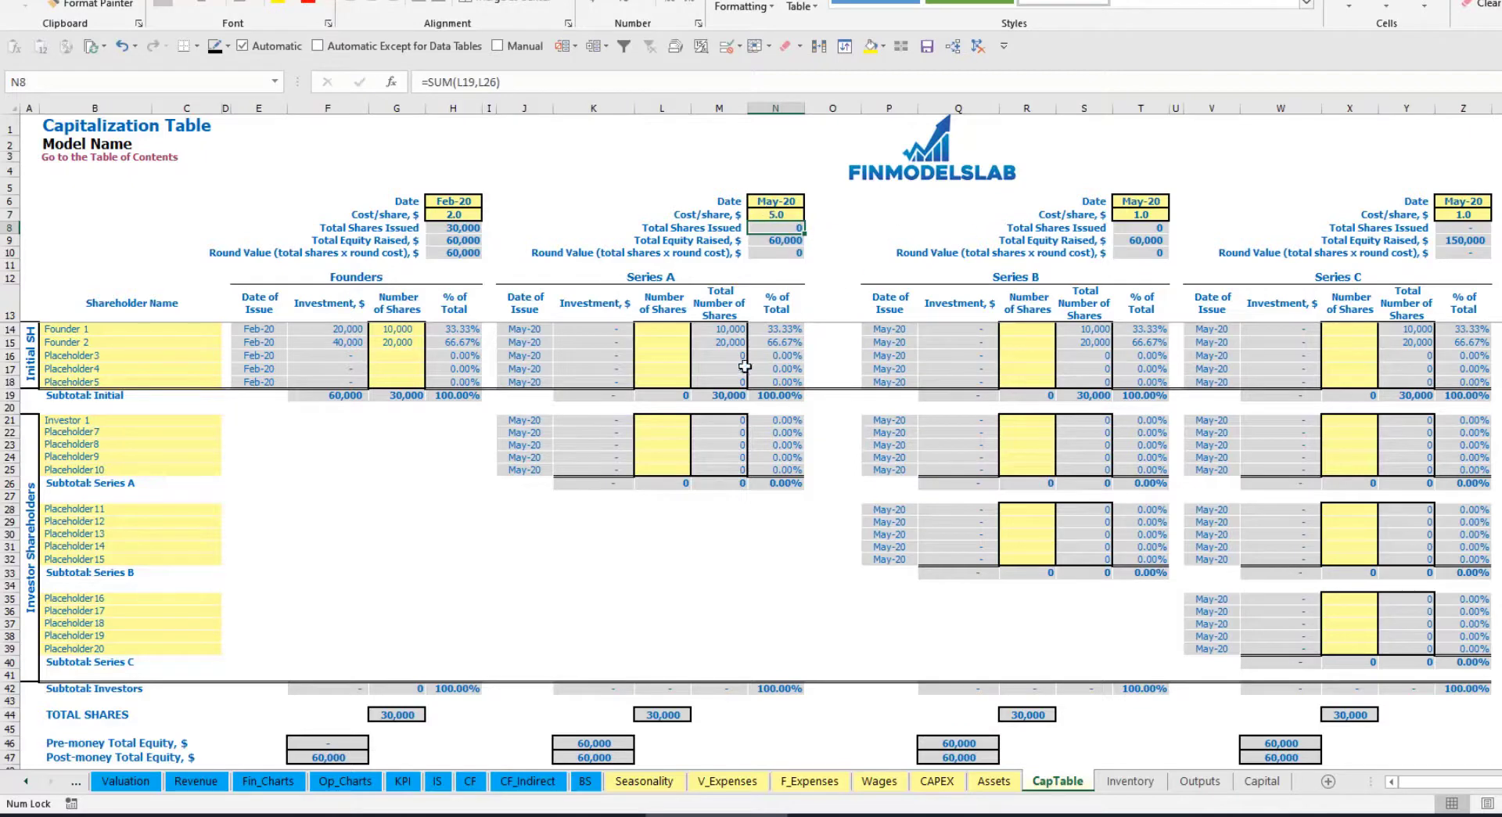
Step: Issue 1,000 Series A shares to Investor 1
click(663, 420)
text(1000)
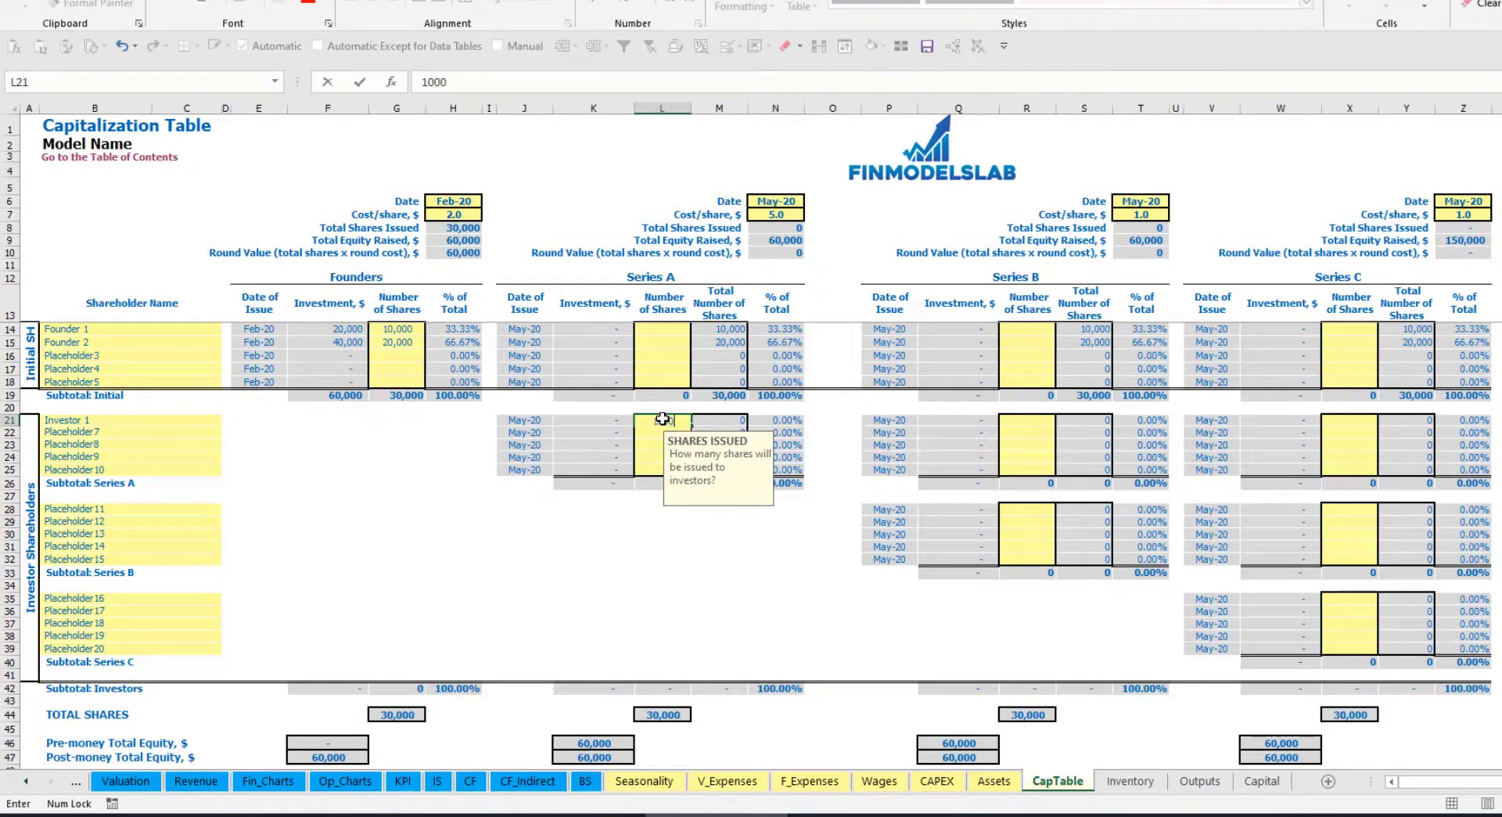
key(Return)
click(600, 543)
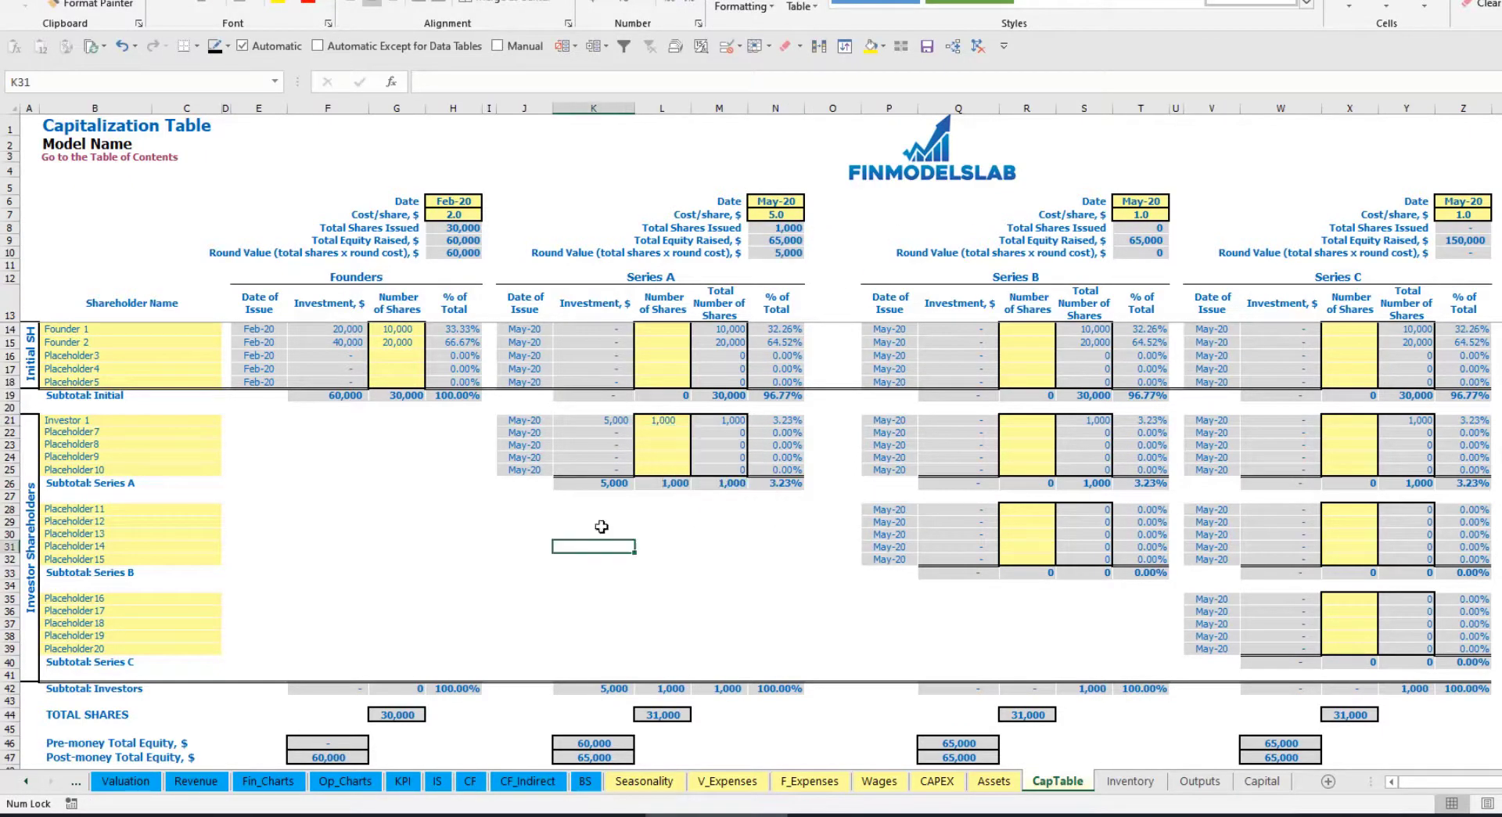
Step: Examine Investor 1's investment, the Series A pre-money and post-money total equity, and the ownership percentages of the investor and both founders
click(609, 421)
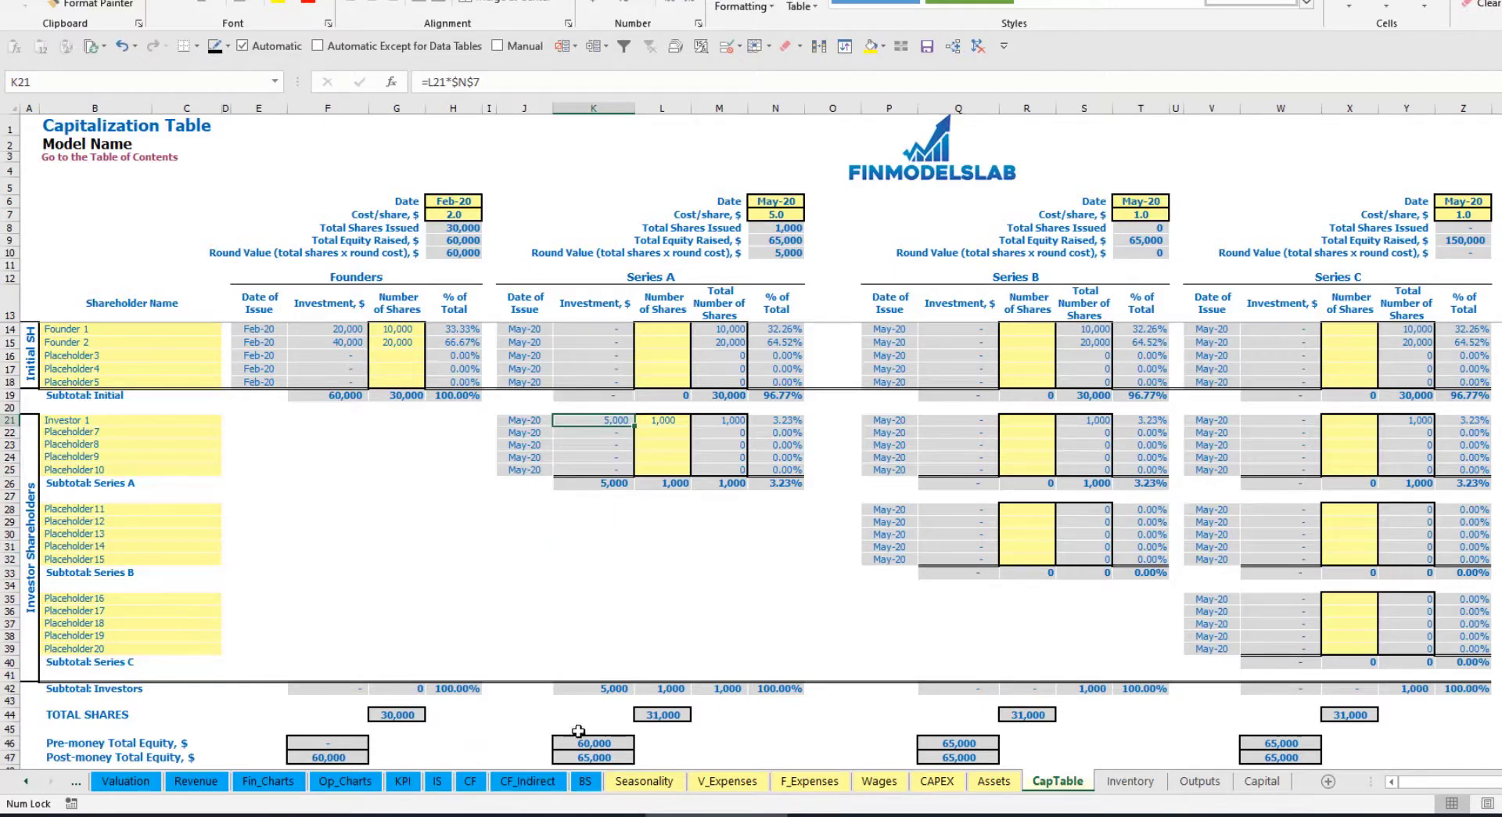
click(580, 738)
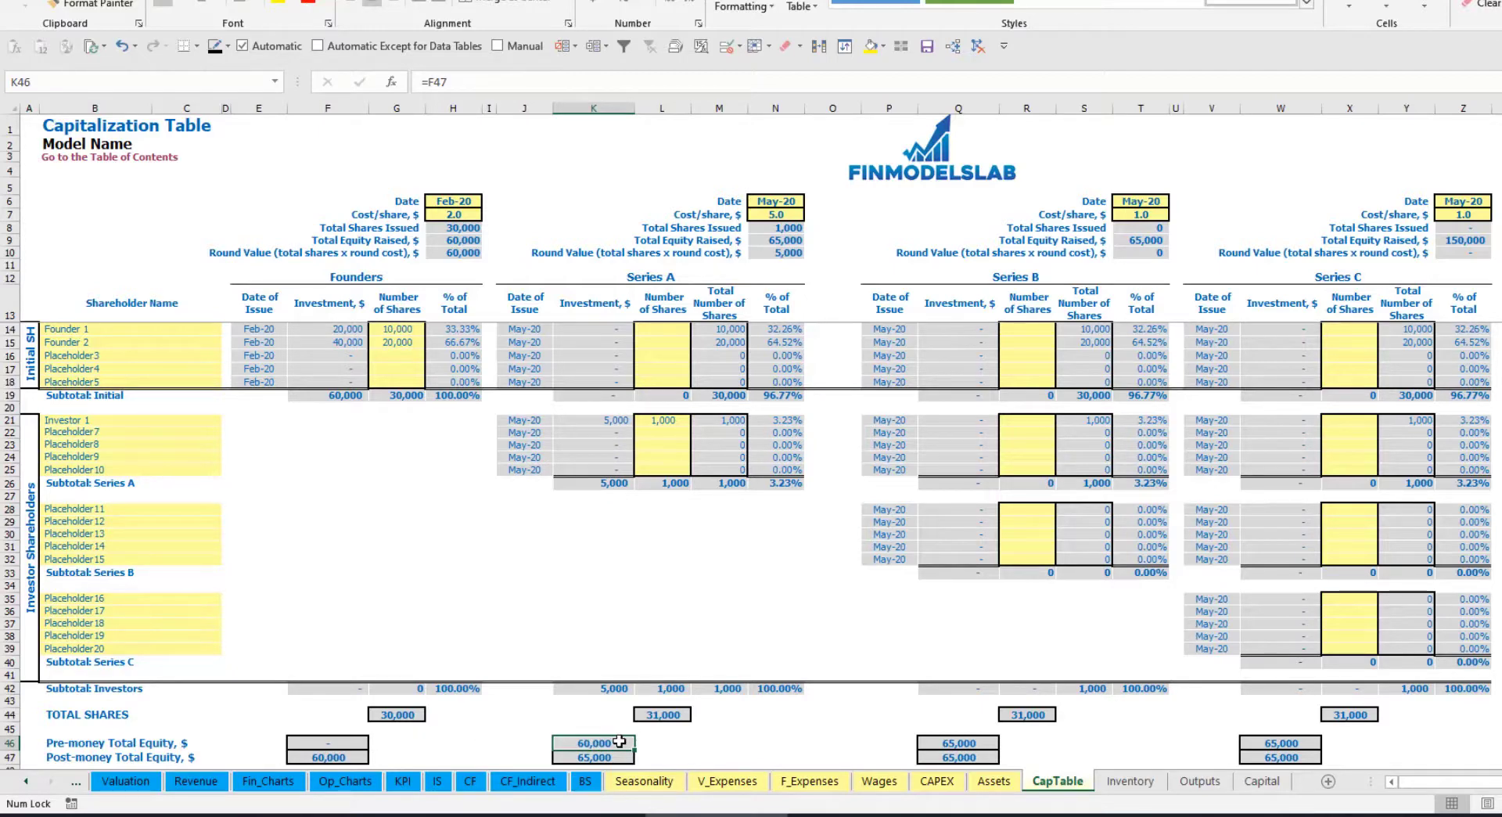
key(Down)
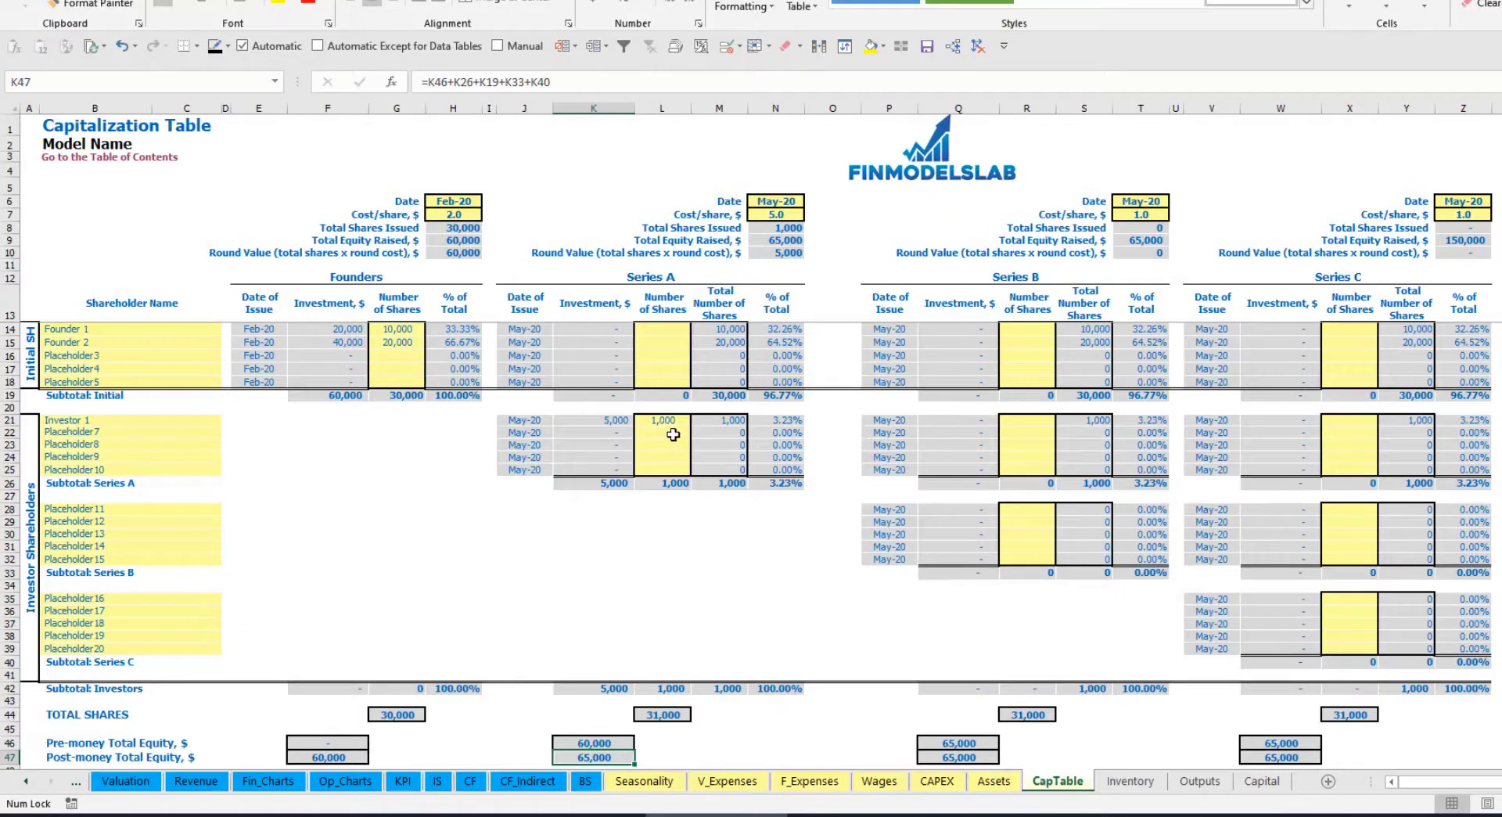
click(763, 419)
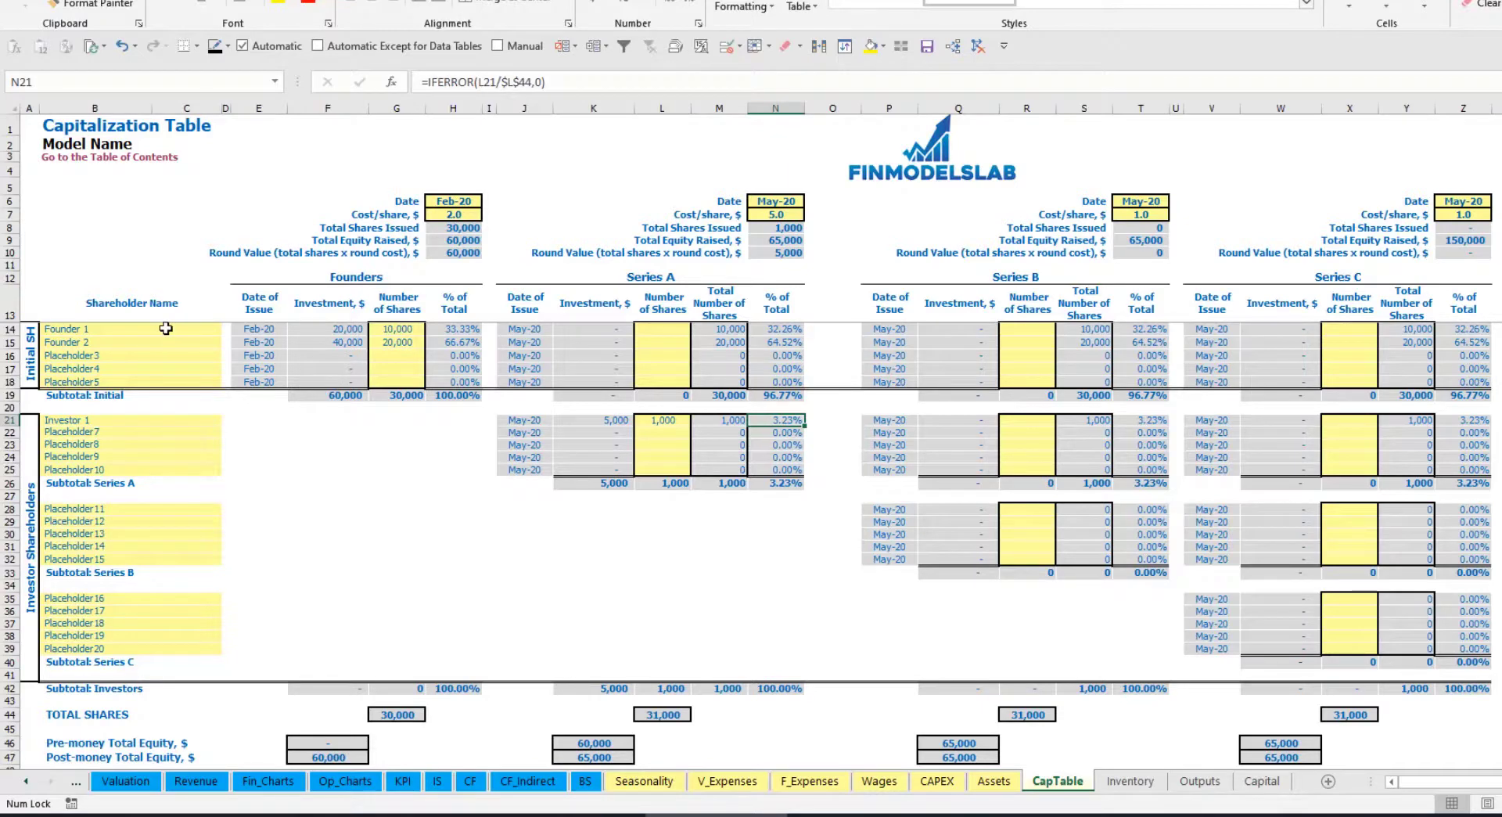
drag(164, 329, 166, 342)
drag(782, 329, 781, 342)
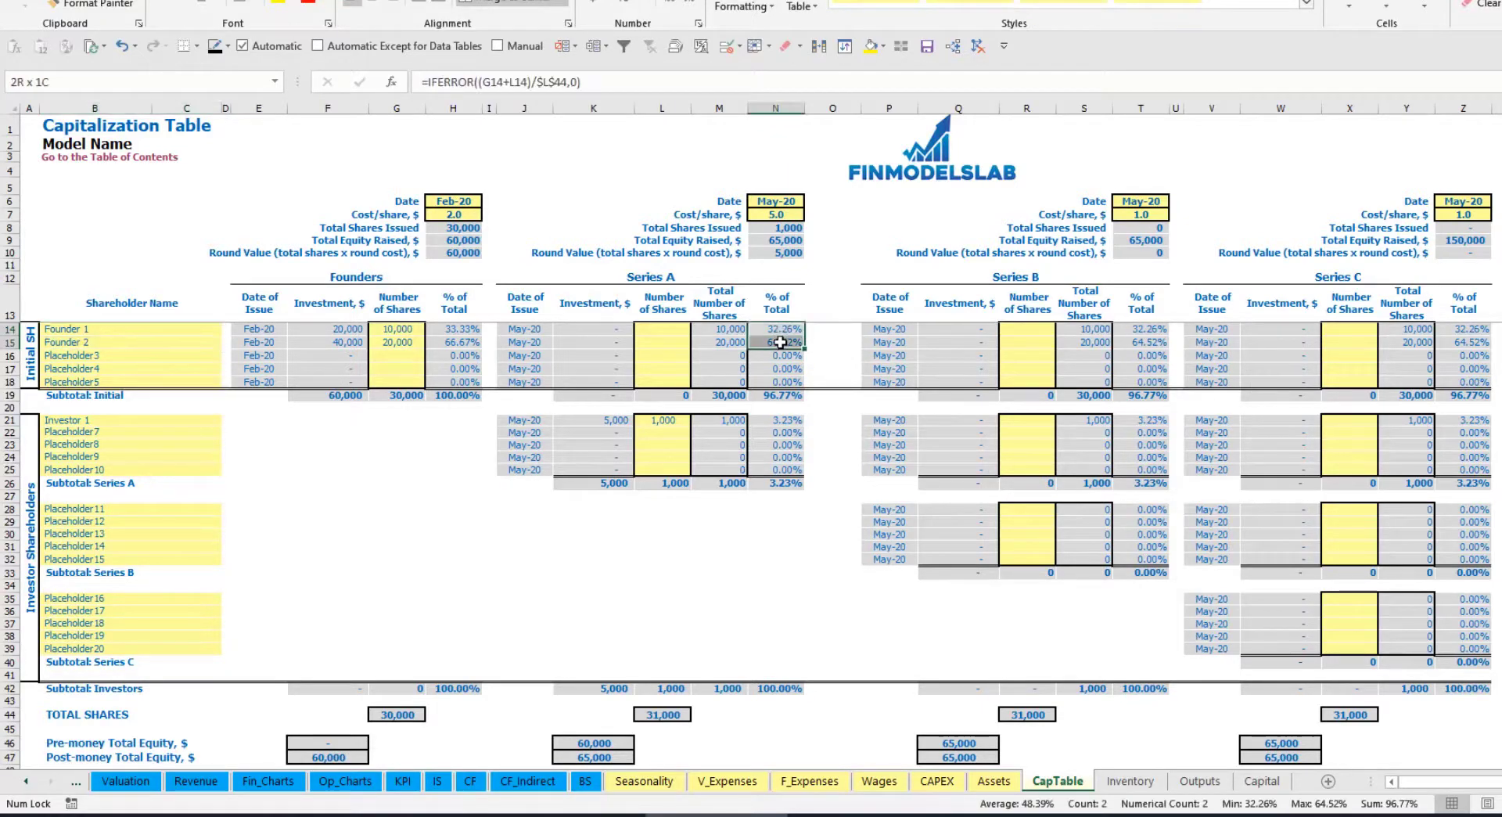
key(Up)
key(Down)
key(Down)
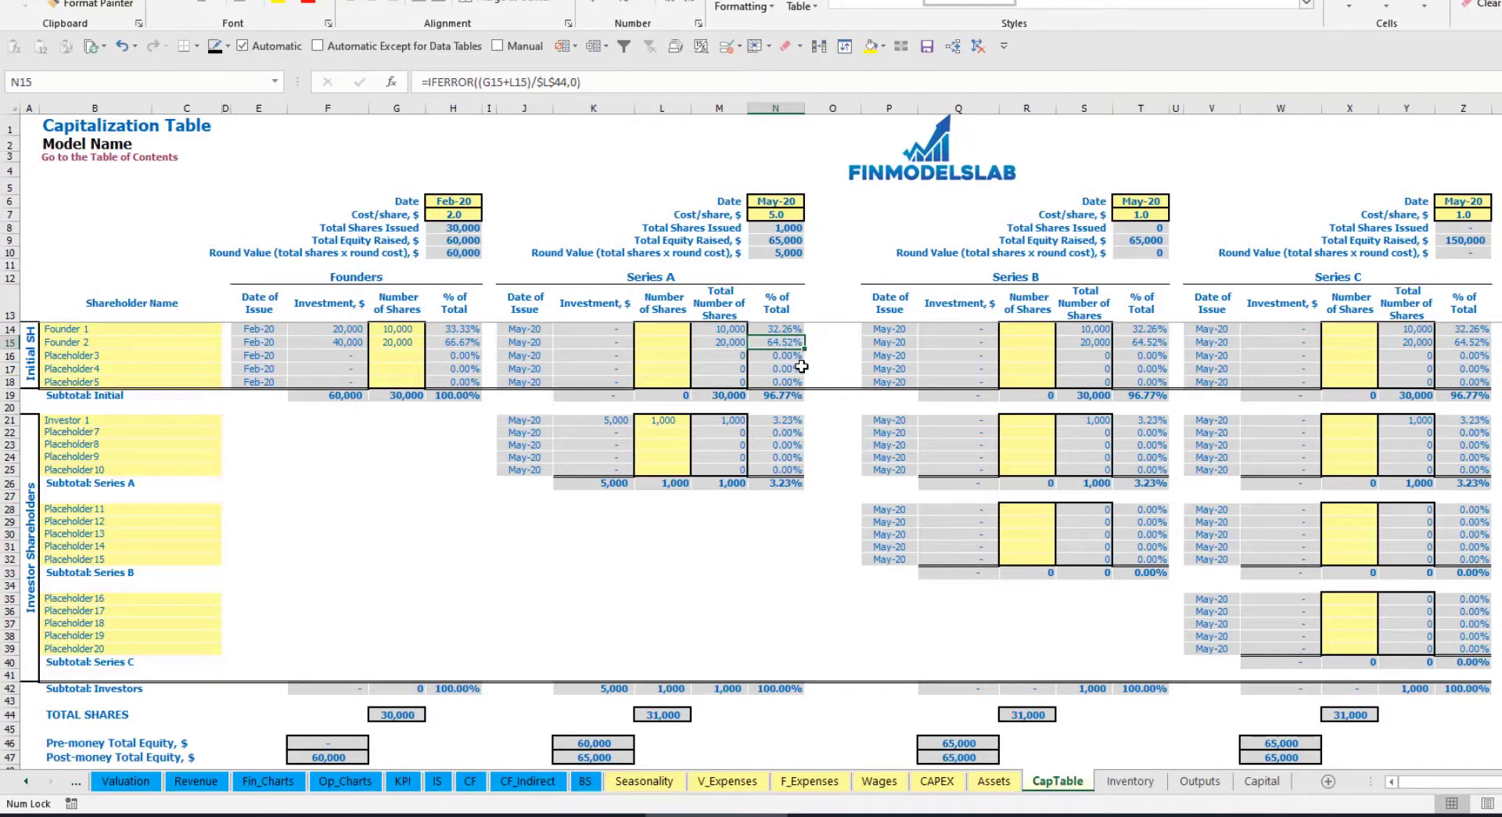
Step: Review the Series B and Series C shareholder name rows and the Series A investors' share inputs
click(148, 521)
click(114, 599)
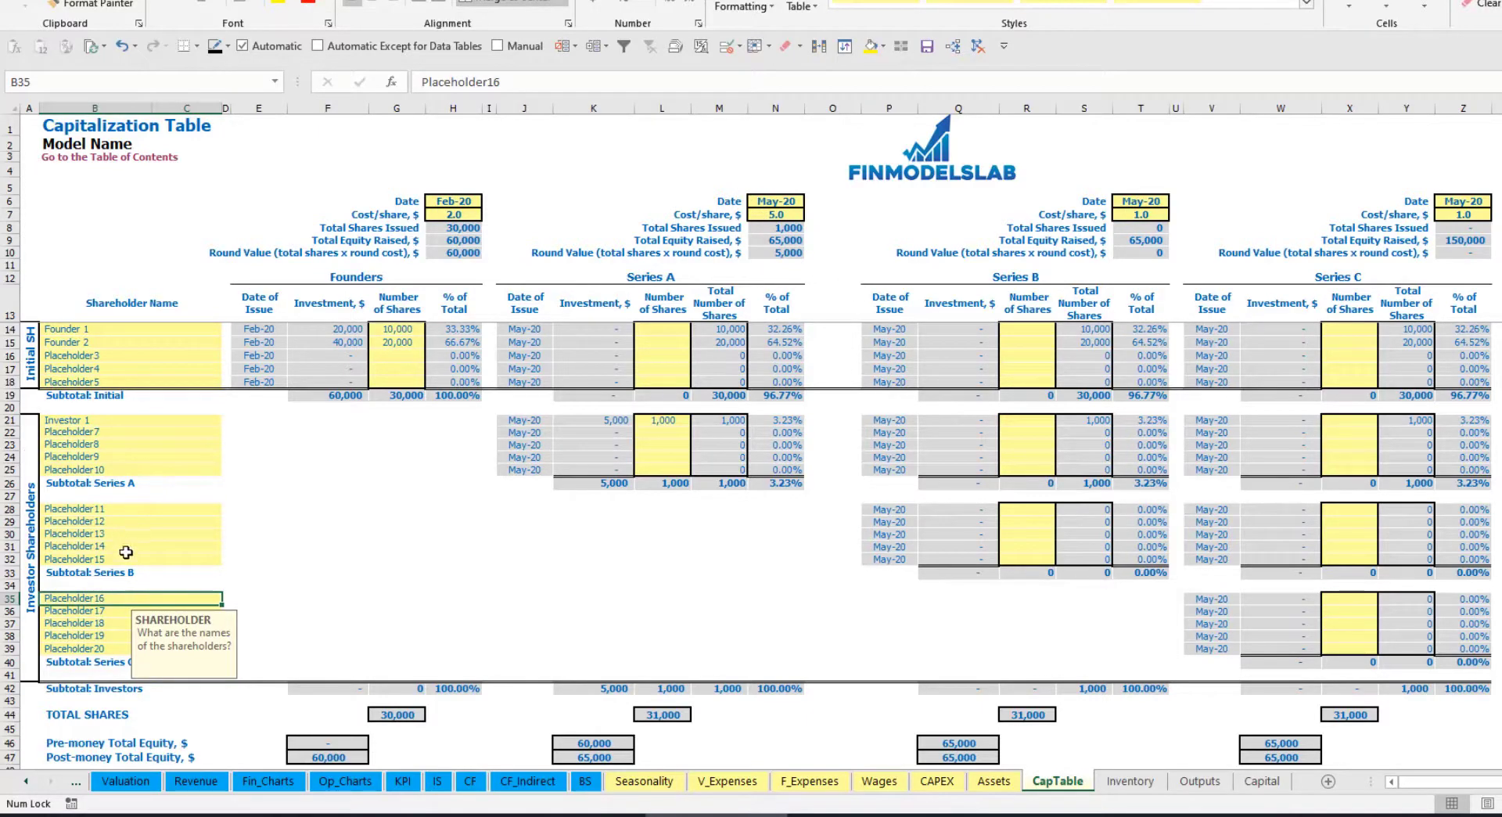
click(669, 421)
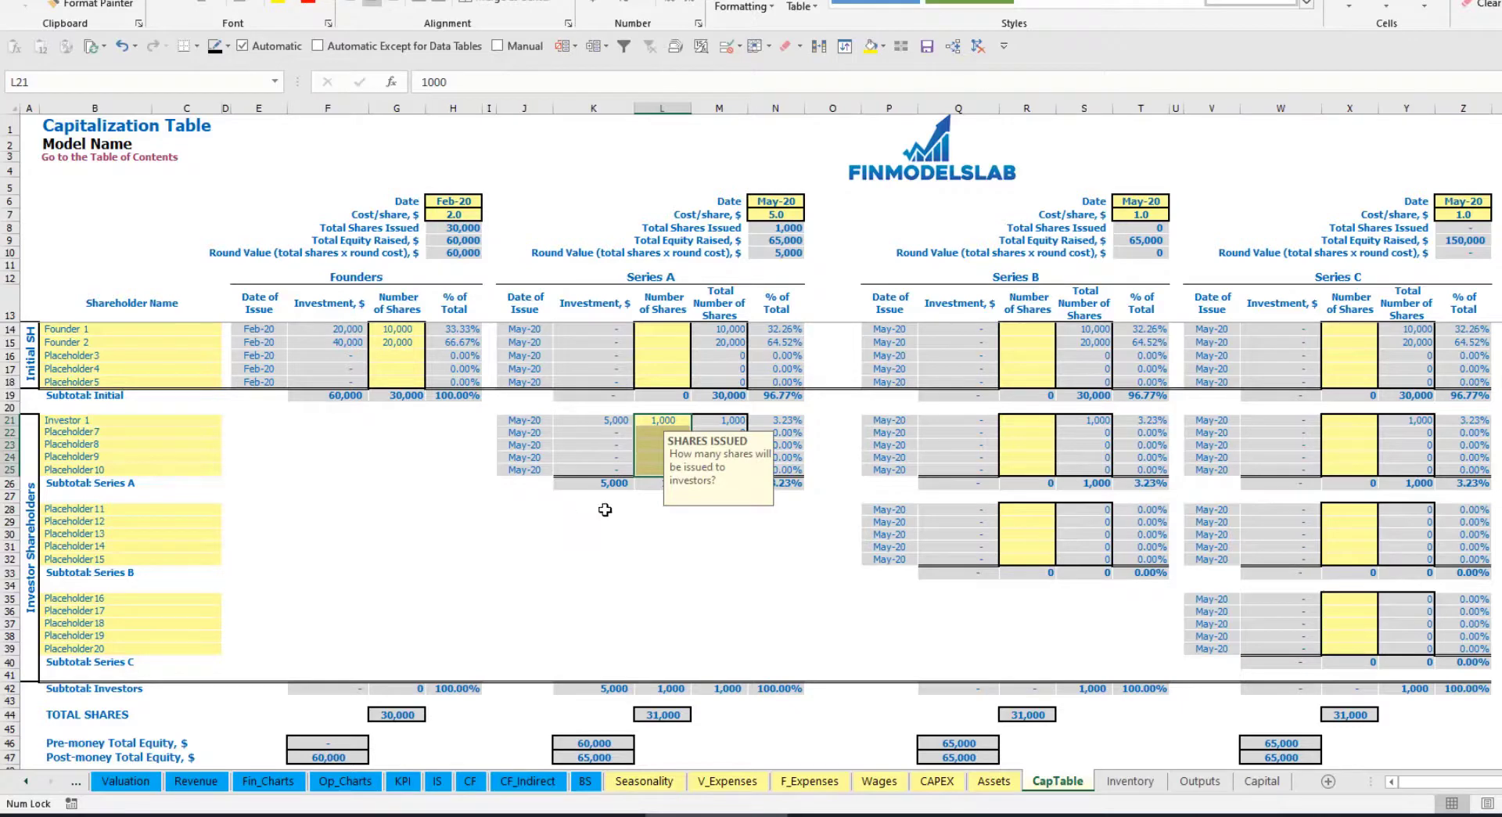
Step: Examine the ordinary equity raisings for Feb-20 and May-20 in the cash flow statement and the ordinary equity row in the balance sheet
click(681, 536)
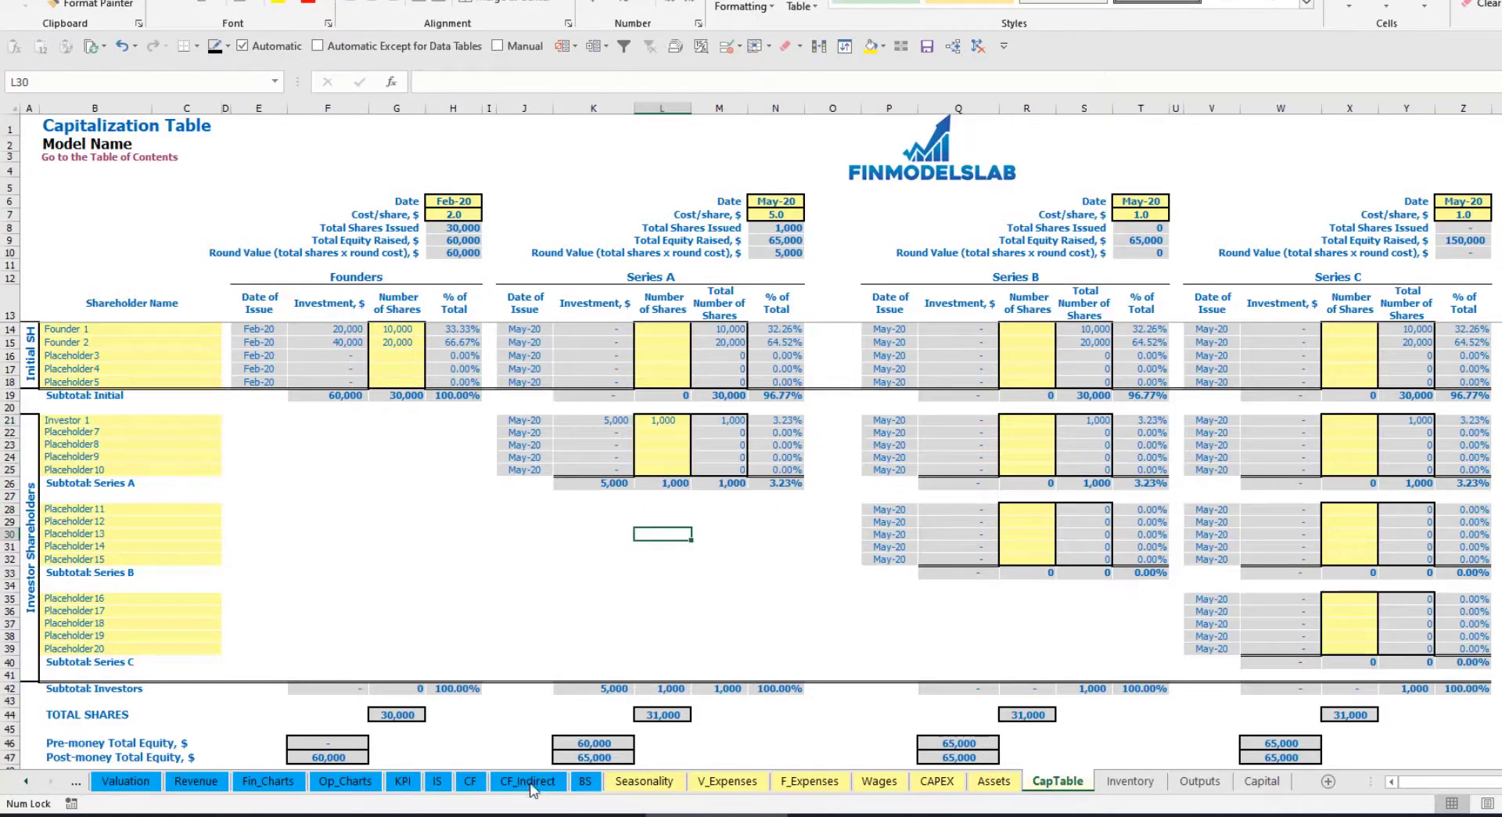
click(470, 785)
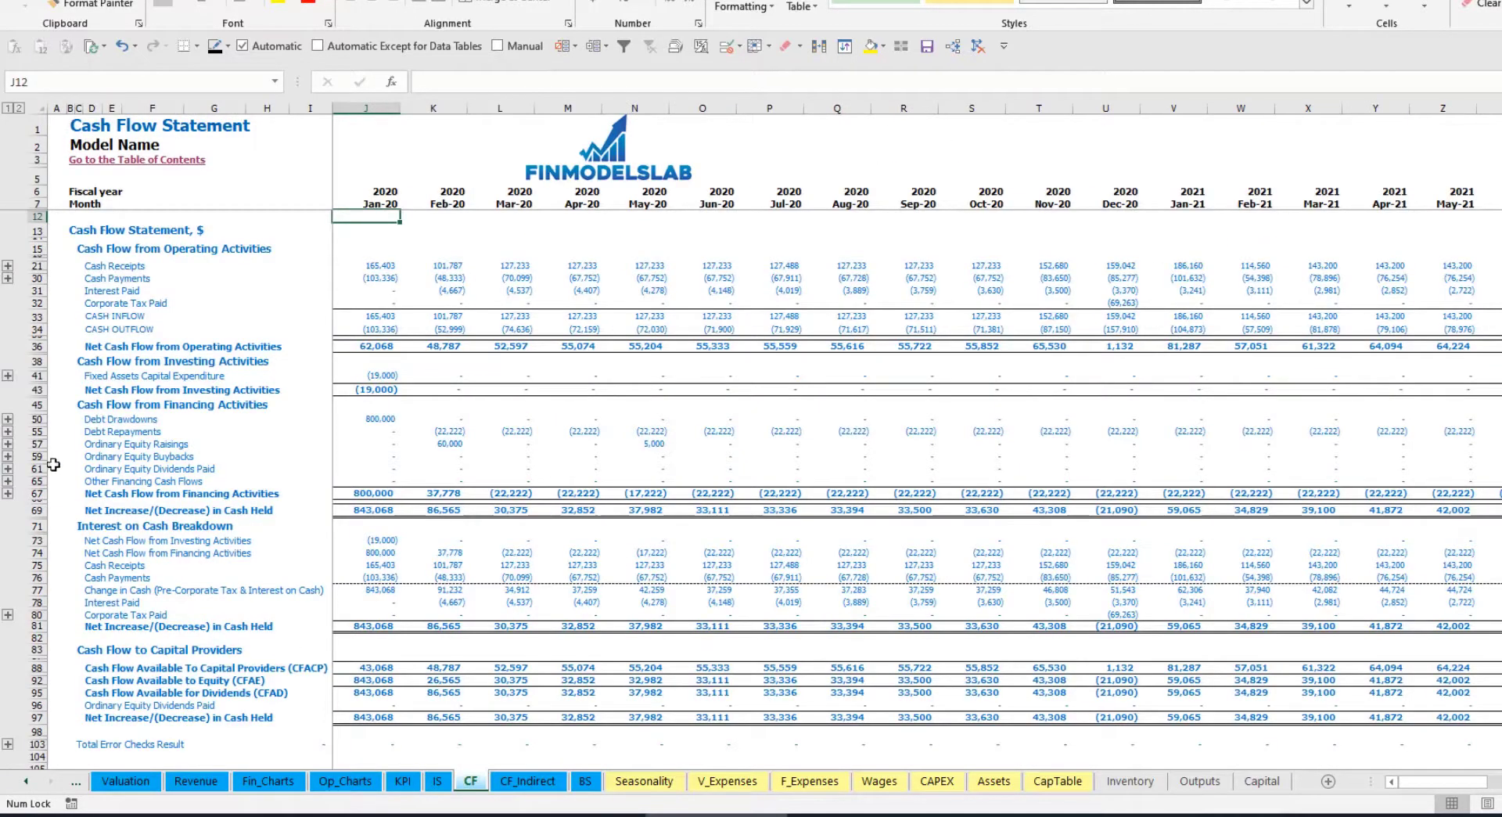
click(36, 444)
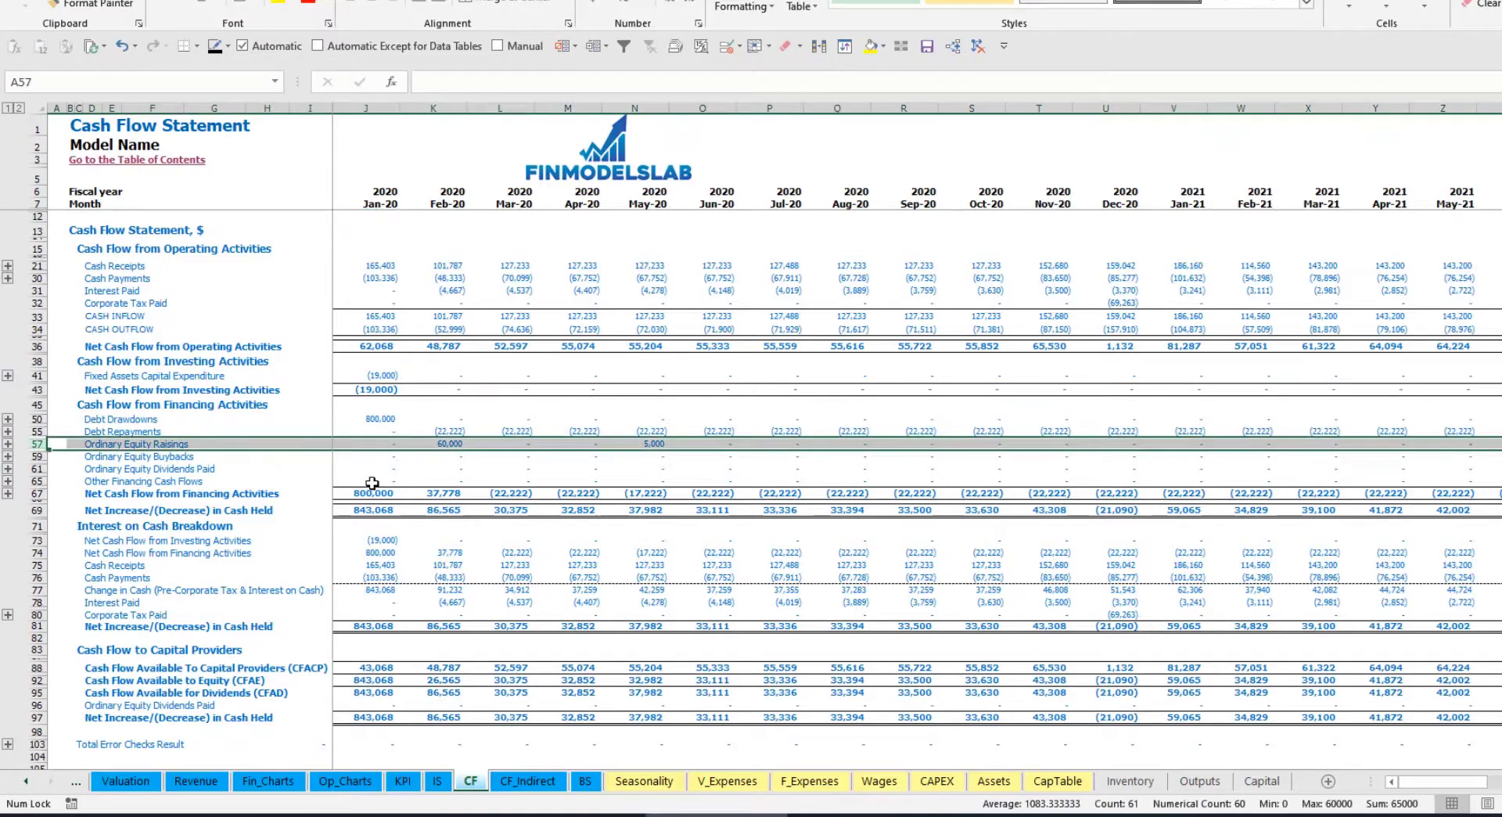
click(457, 446)
click(653, 444)
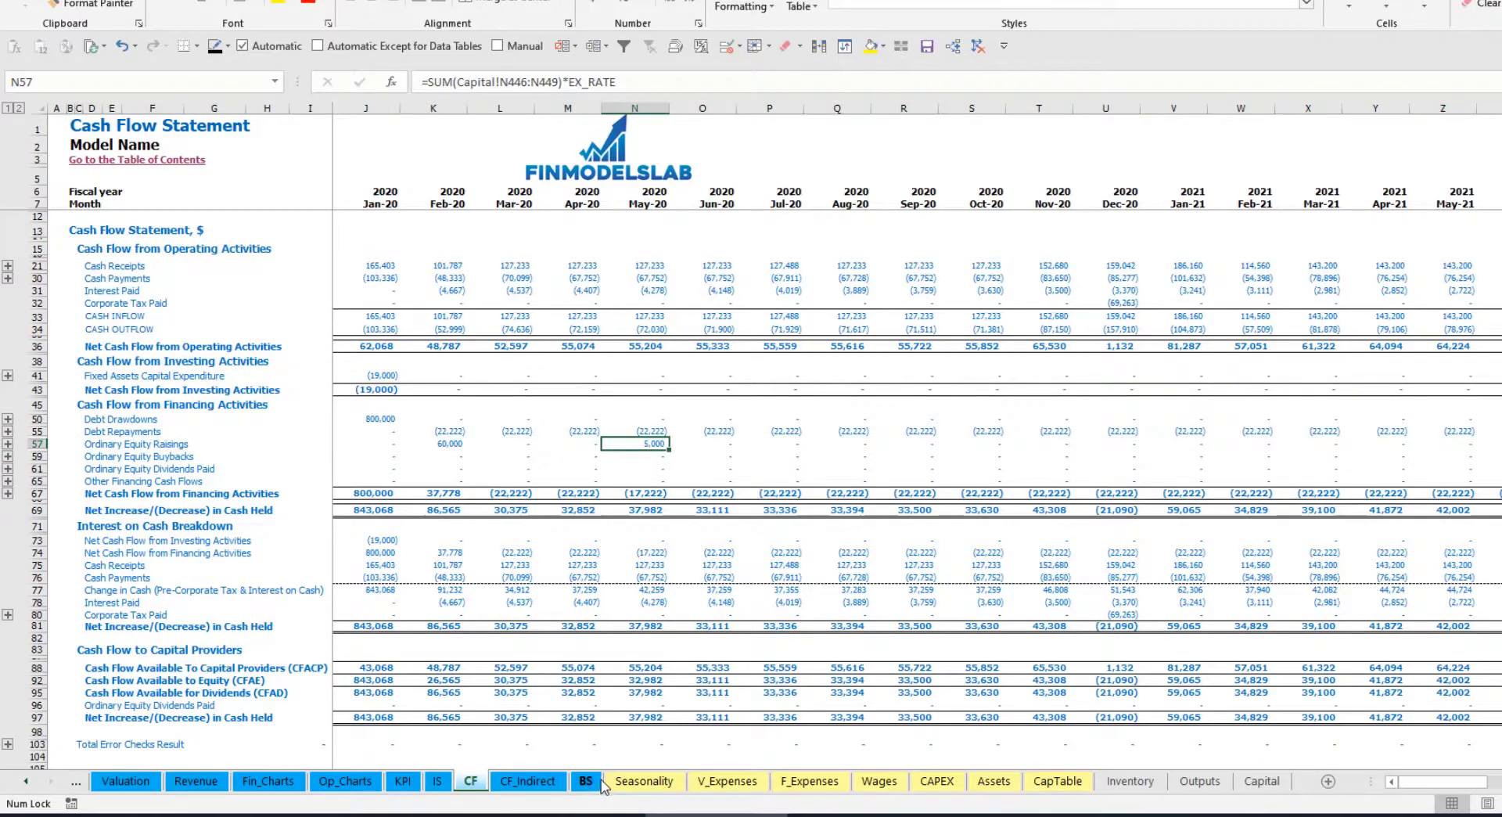
click(594, 781)
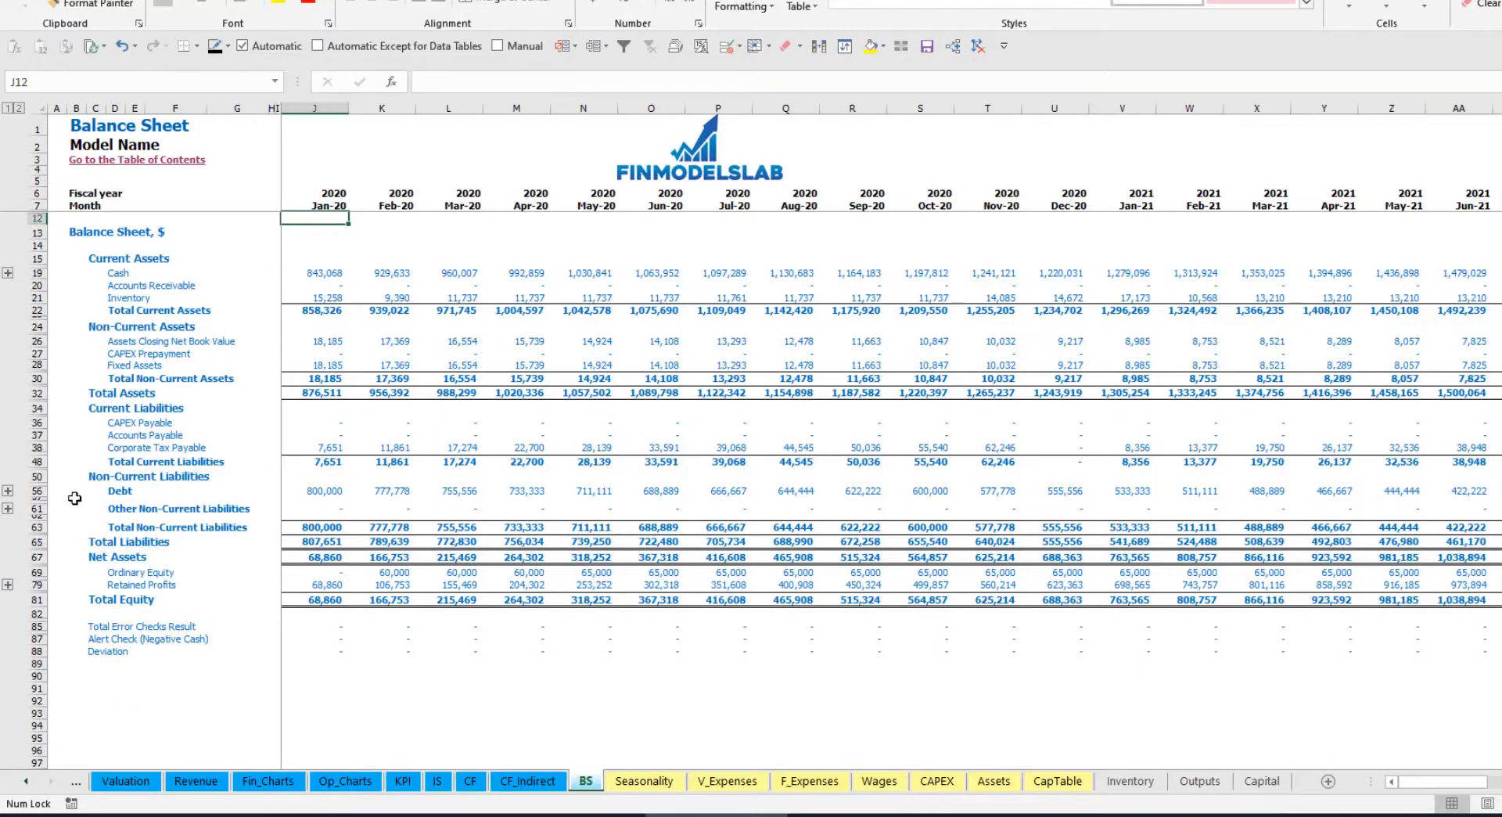
click(37, 573)
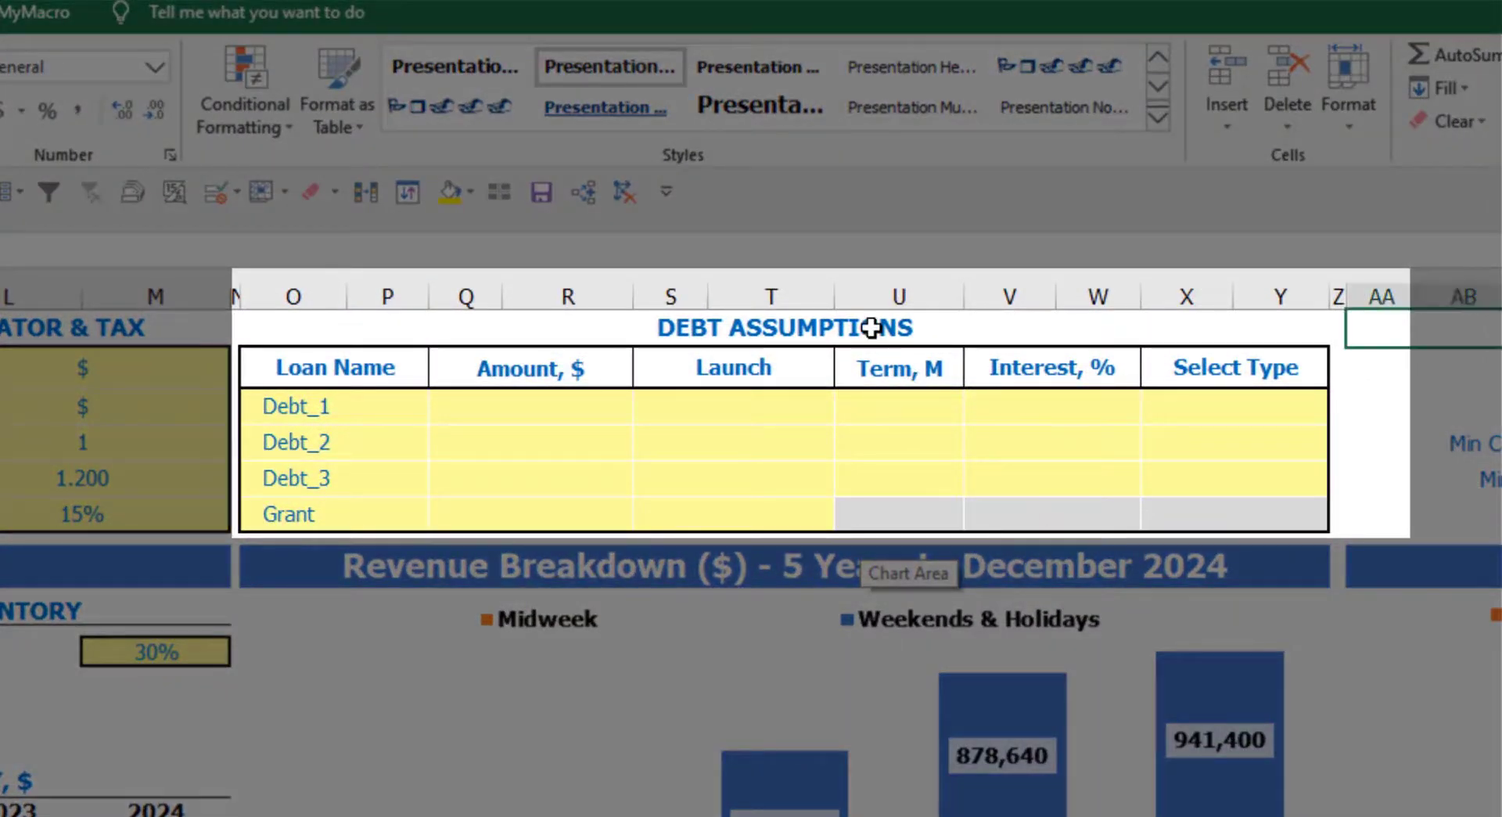
Step: Set Debt_1's repayment type to Annuity in the dashboard's debt assumptions
click(871, 327)
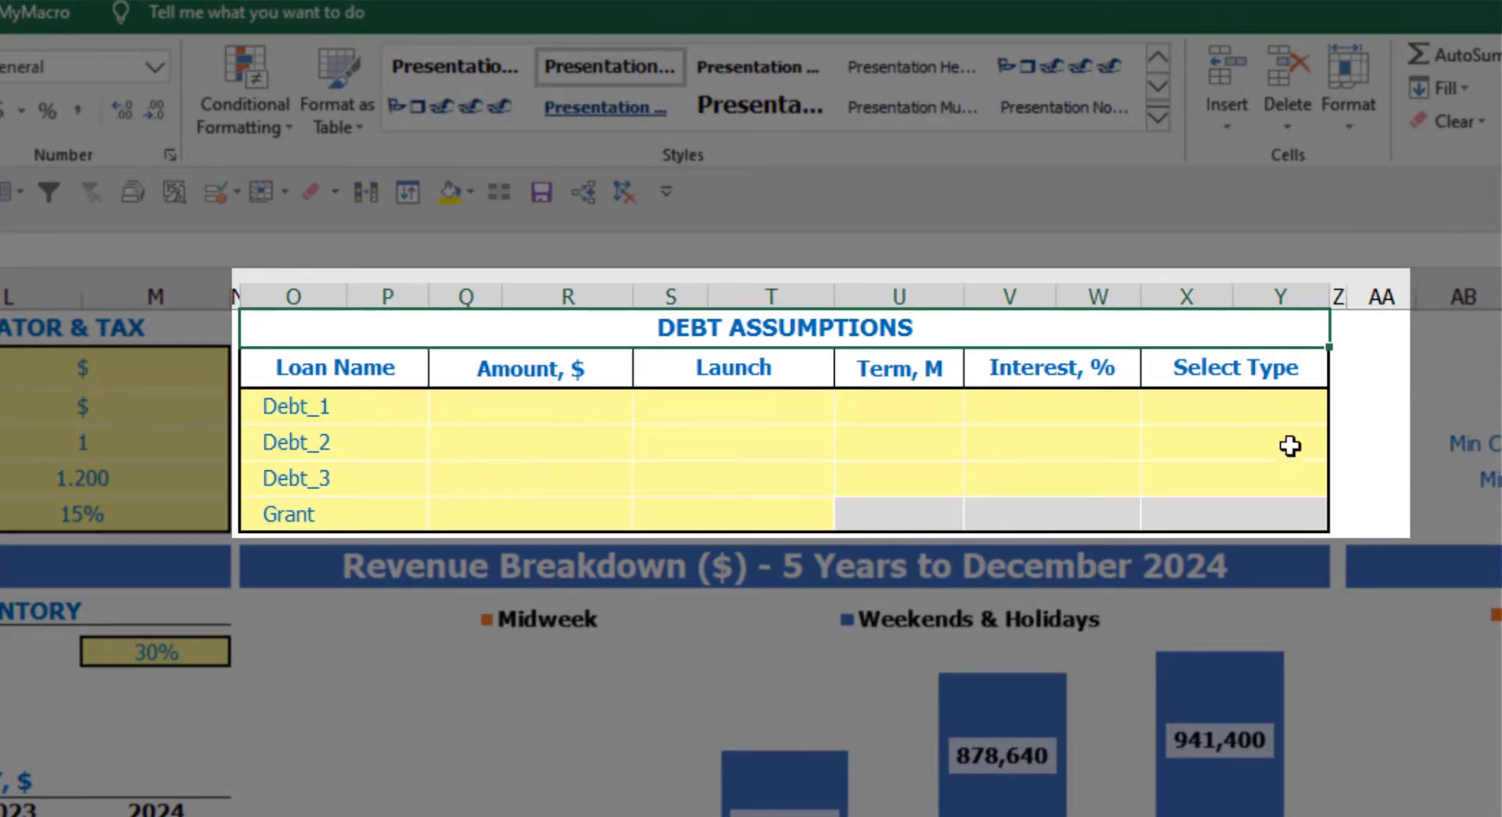
click(1316, 400)
click(1343, 409)
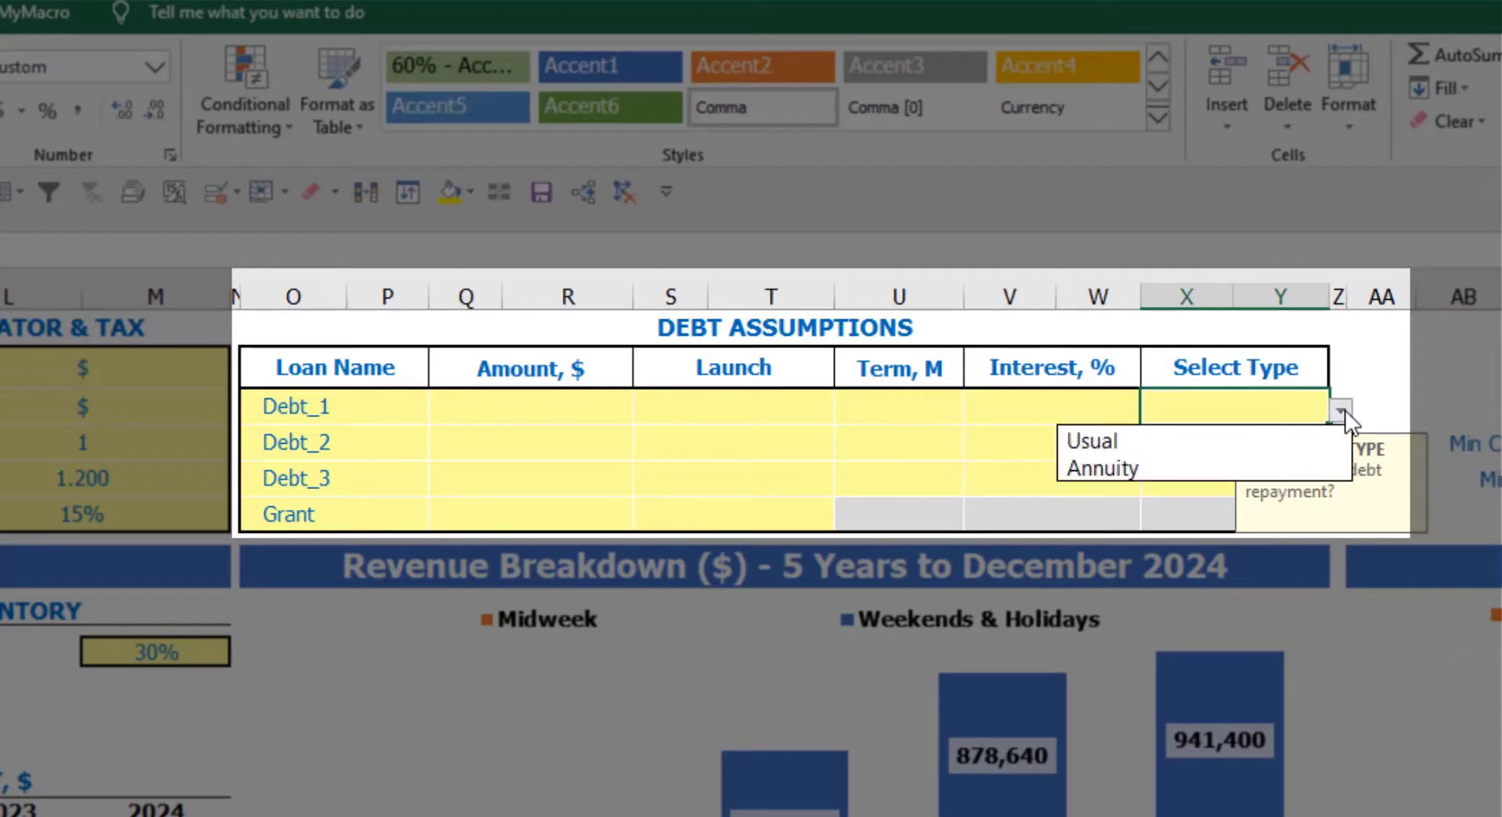
click(1304, 462)
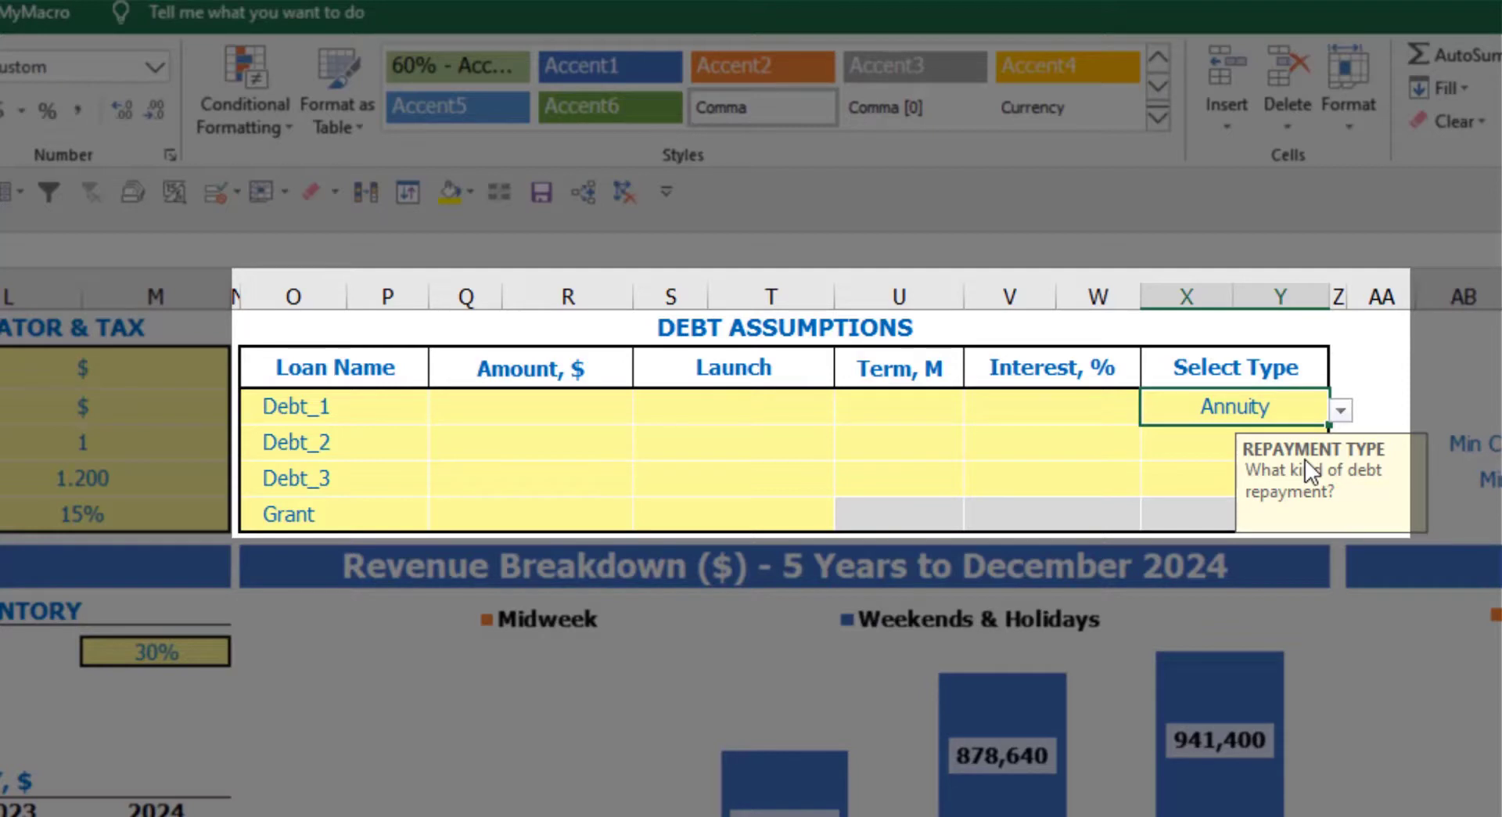
Step: Set Debt_1's repayment type to Usual and its loan amount to 1,000,000
click(1341, 410)
click(1289, 438)
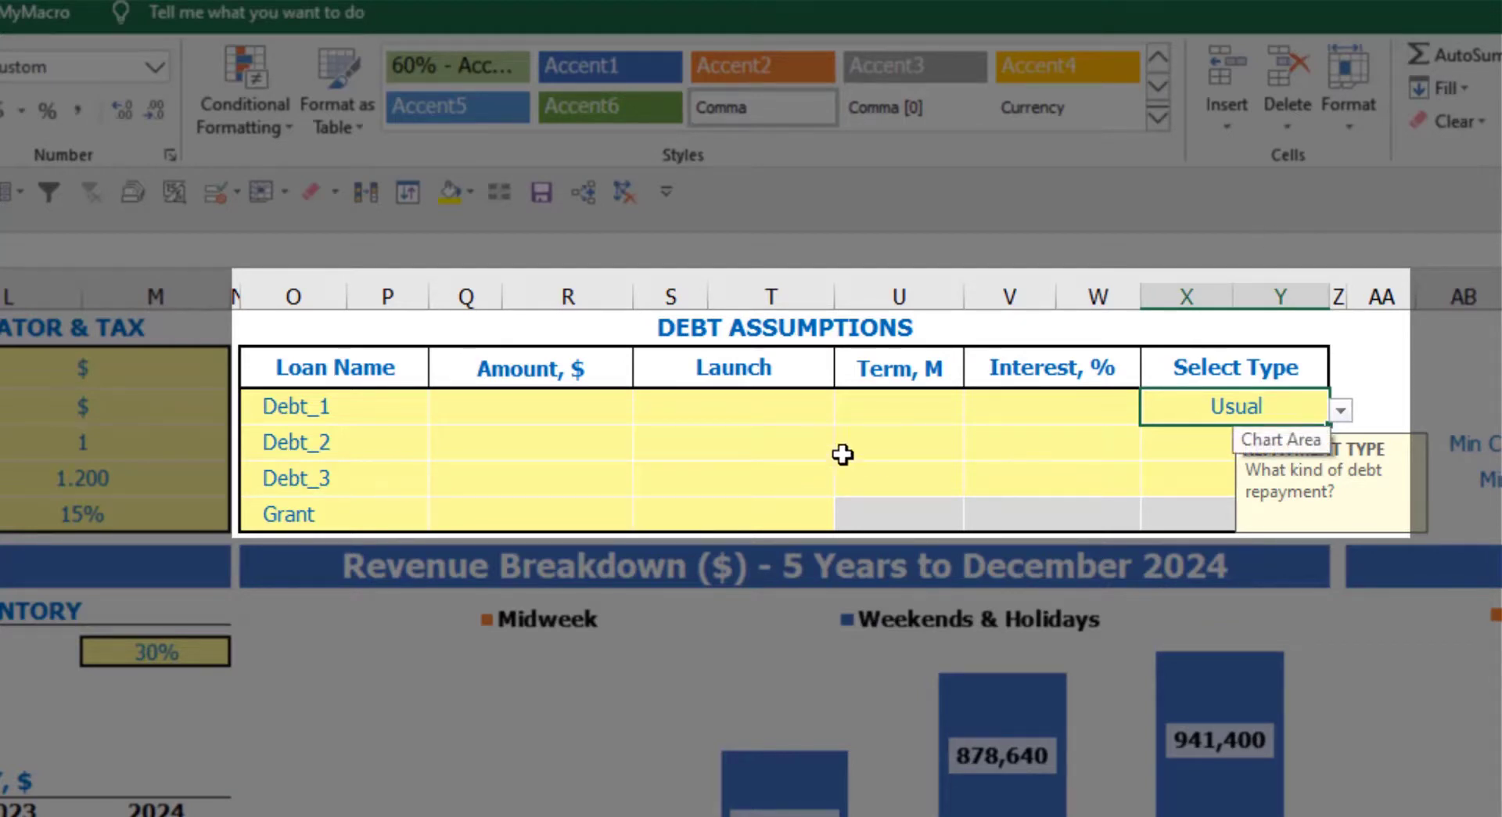
click(594, 406)
text(100000)
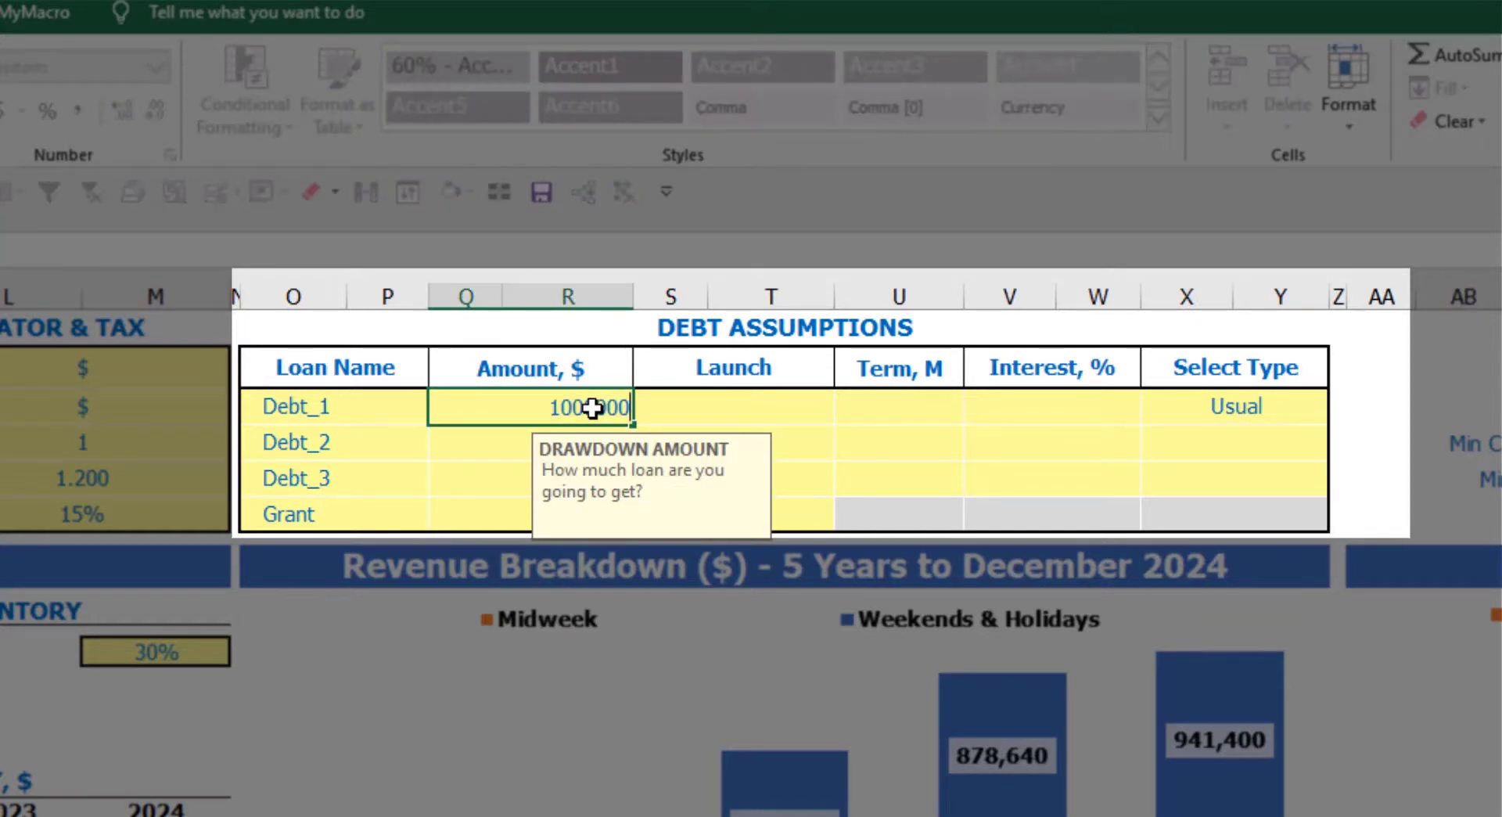
key(Return)
Step: Set Debt_1's launch date to Feb-20
click(810, 406)
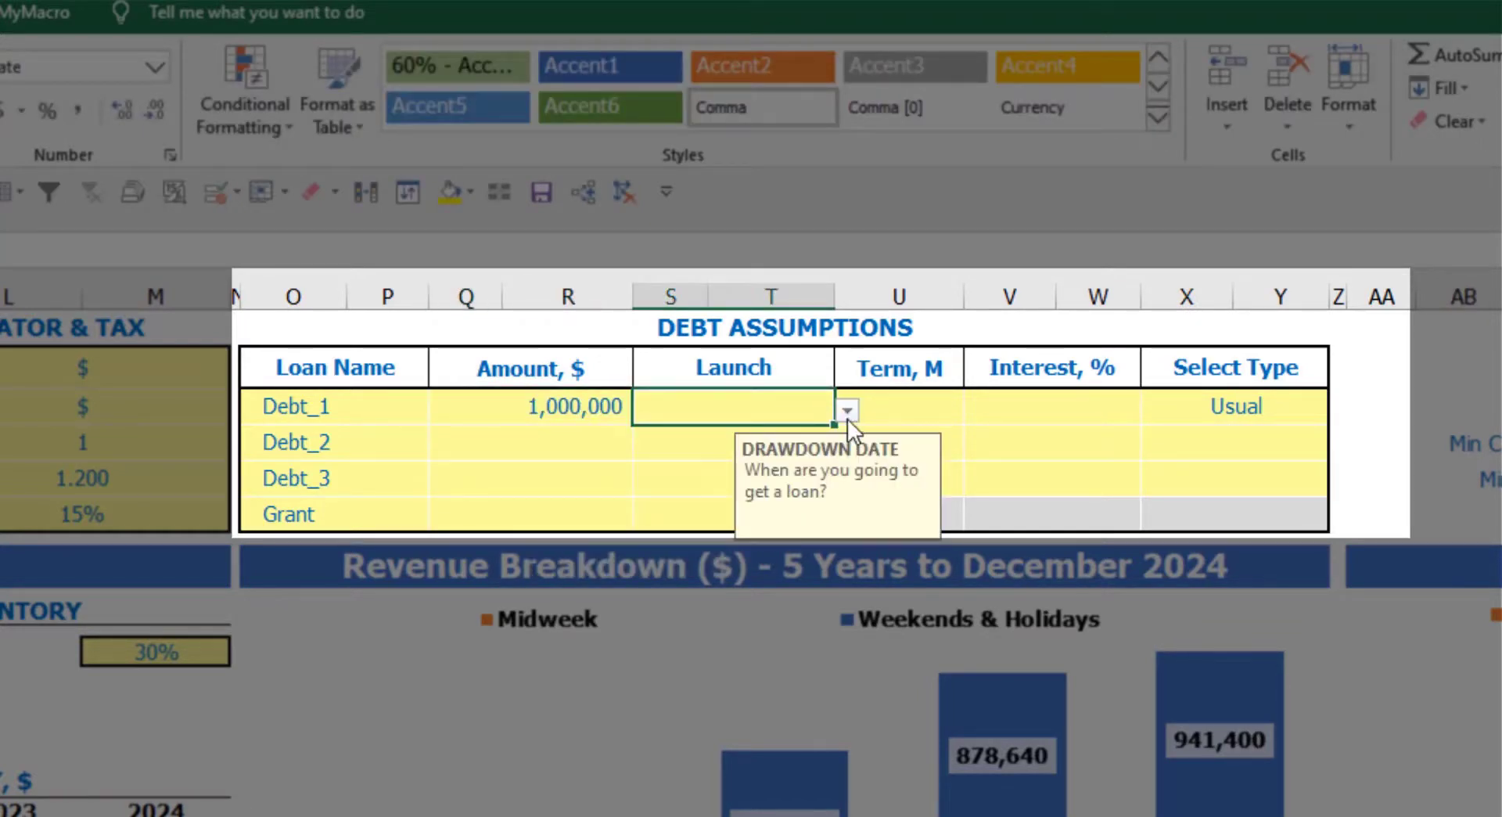
click(848, 410)
click(784, 470)
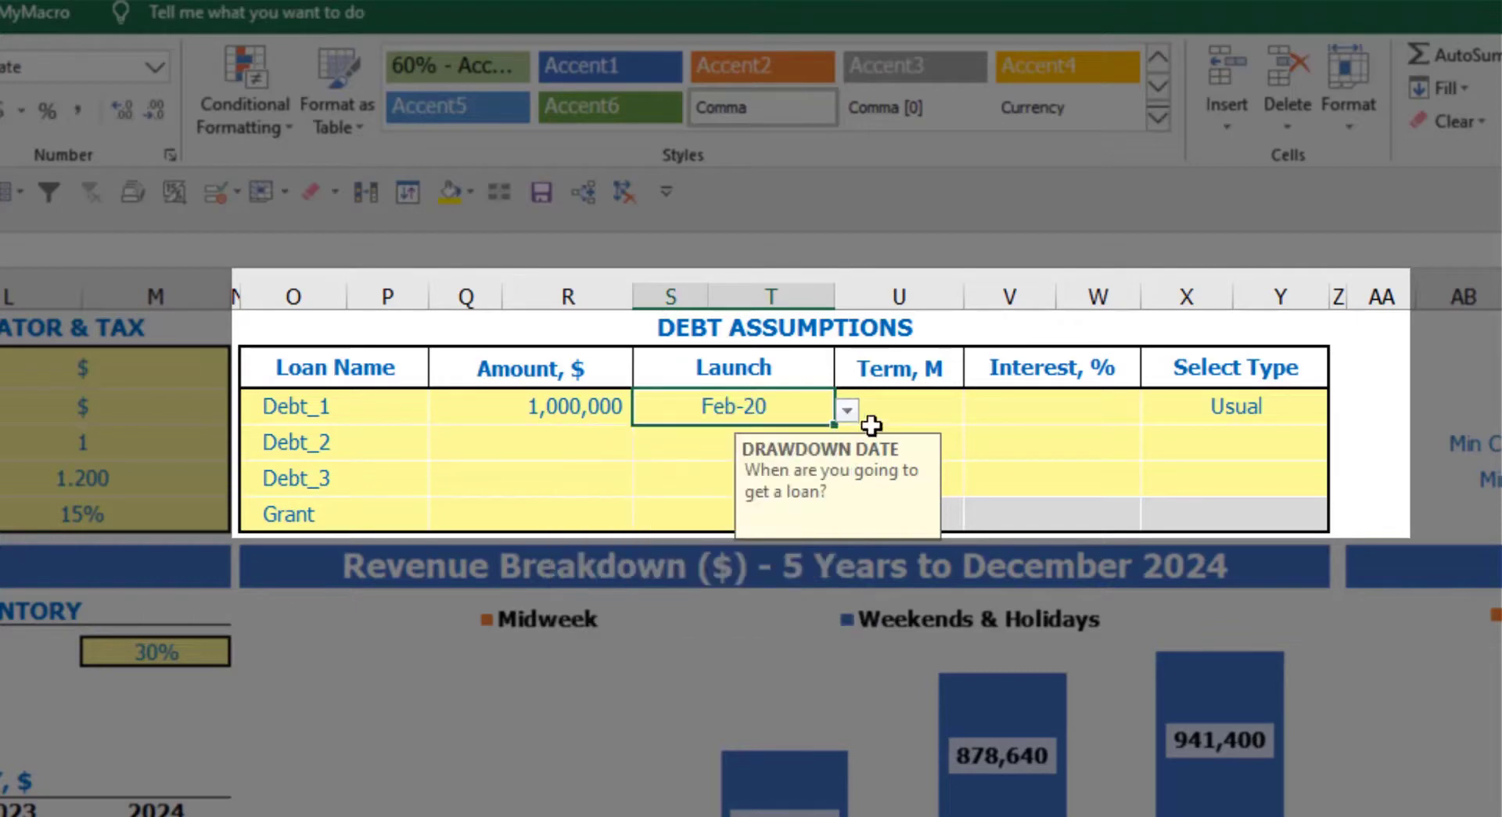
Step: Set Debt_1's term to 60 months and its interest rate to 5%
click(902, 396)
text(60)
key(Return)
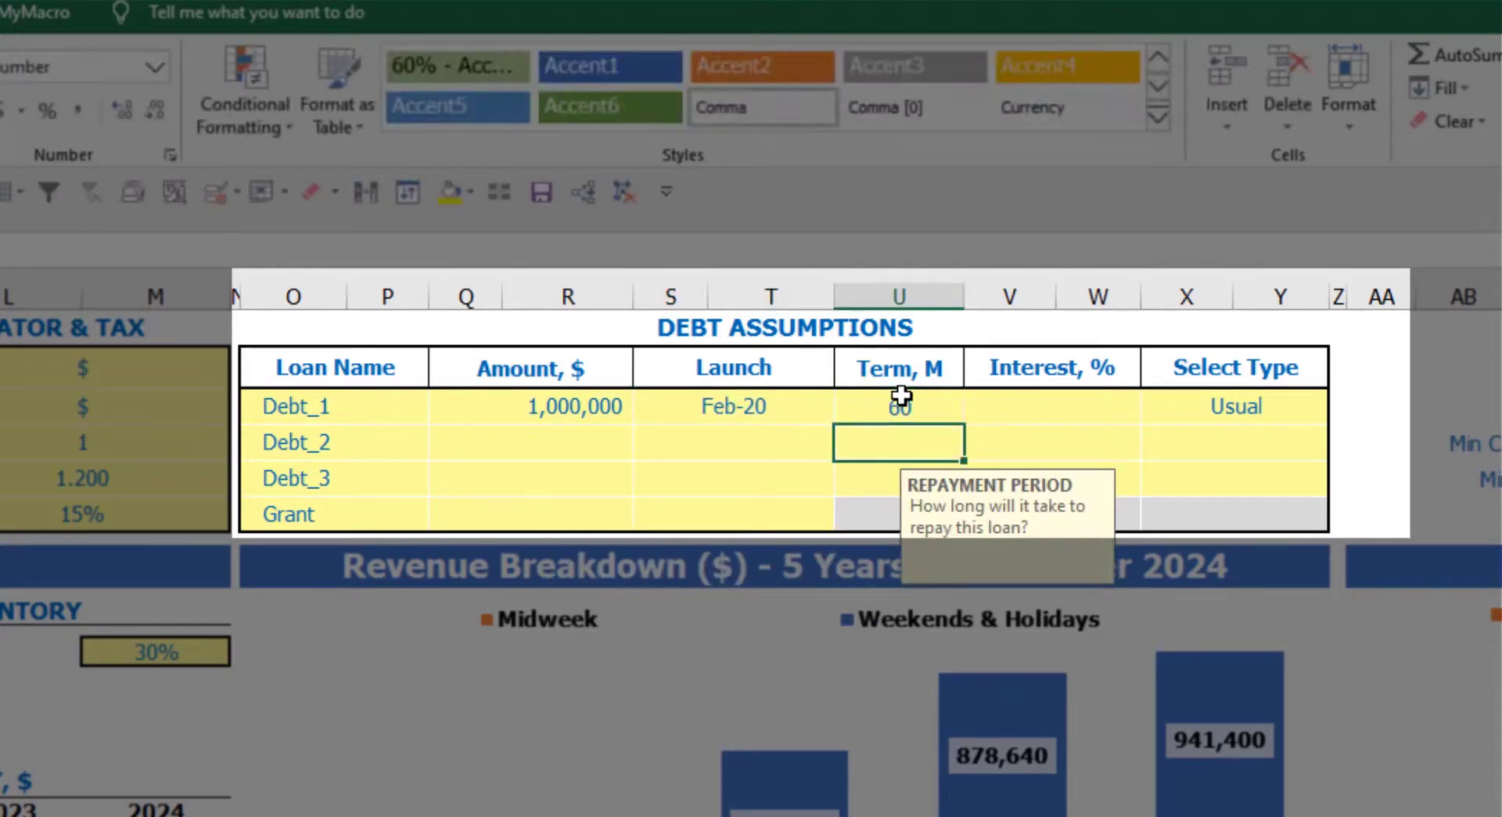
click(989, 404)
text(5)
key(Return)
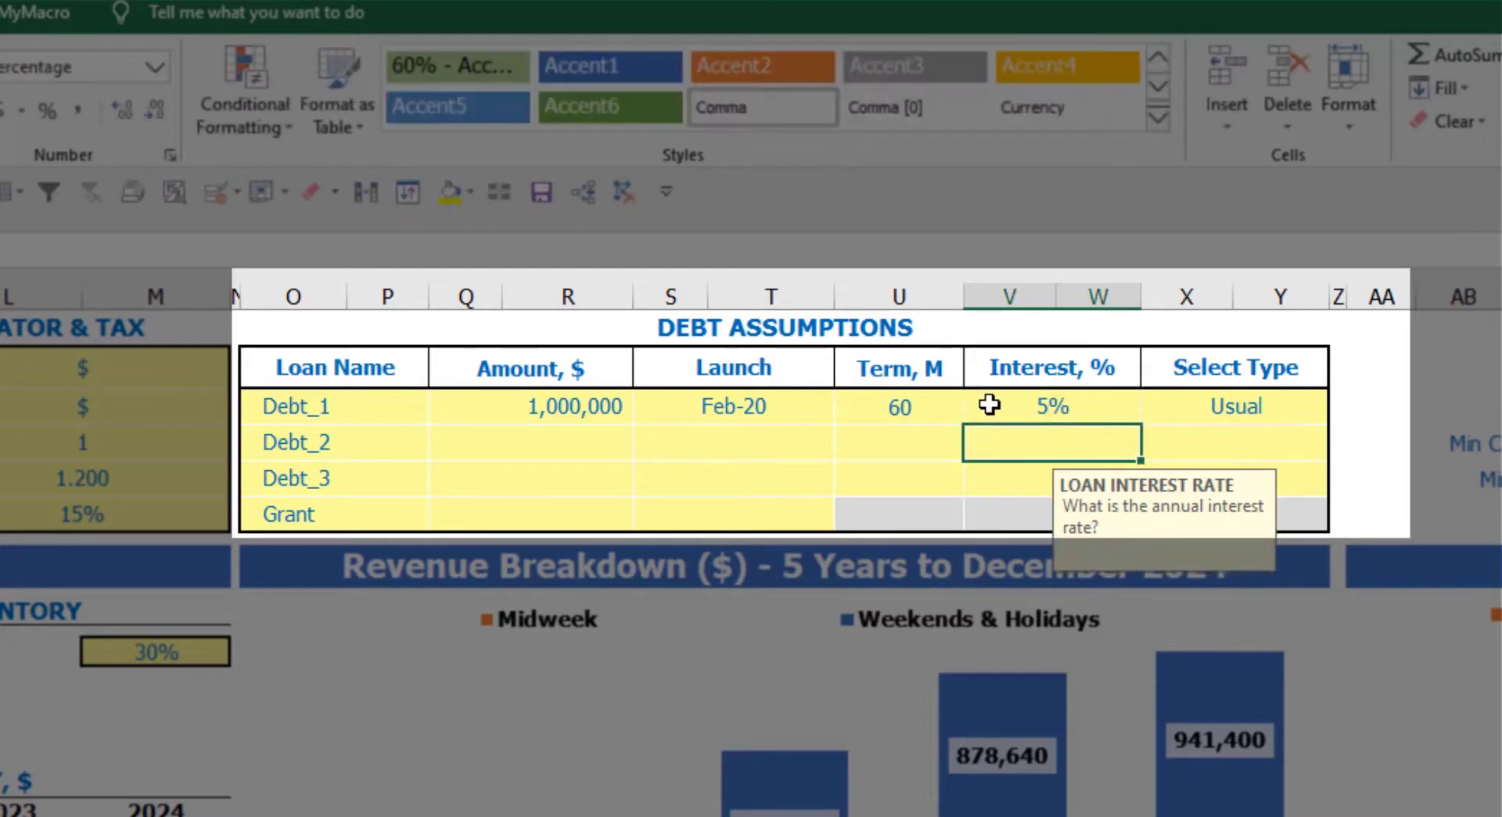
Step: Set the grant's amount to 500,000 and its launch date to Mar-20 in the debt assumptions
click(553, 520)
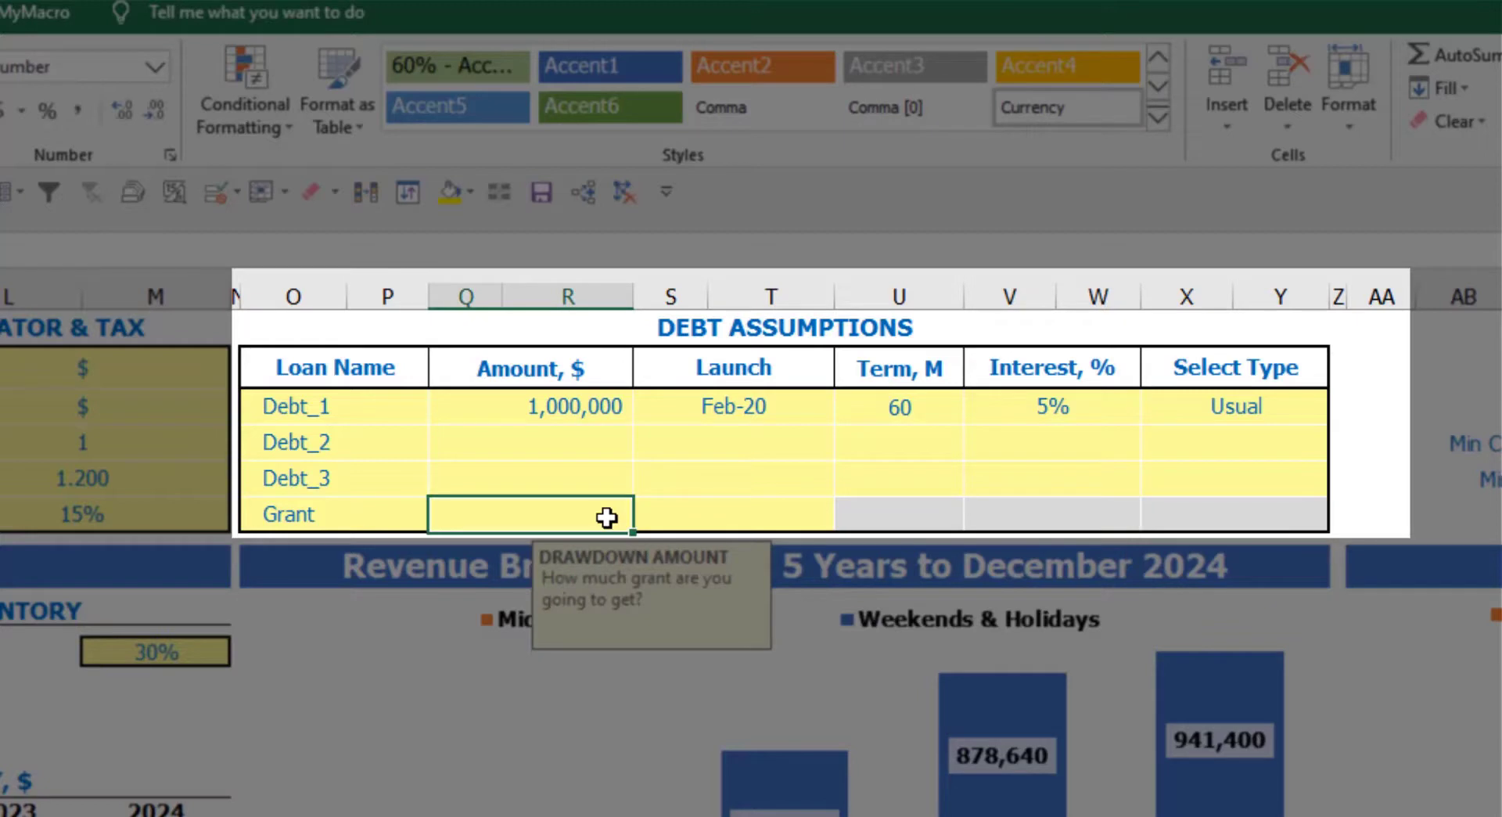
text(500000)
key(Return)
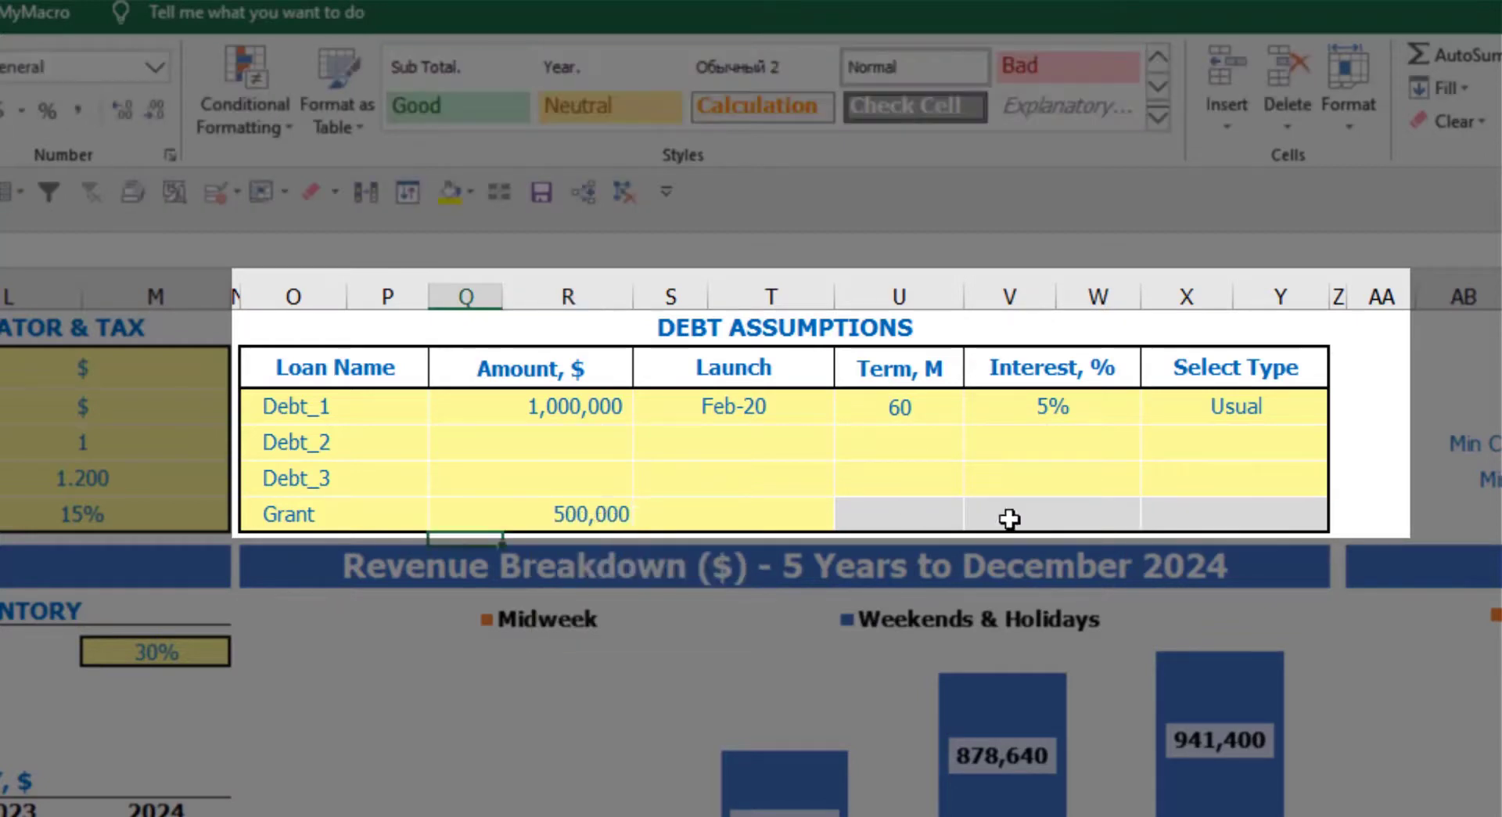
click(772, 519)
click(847, 517)
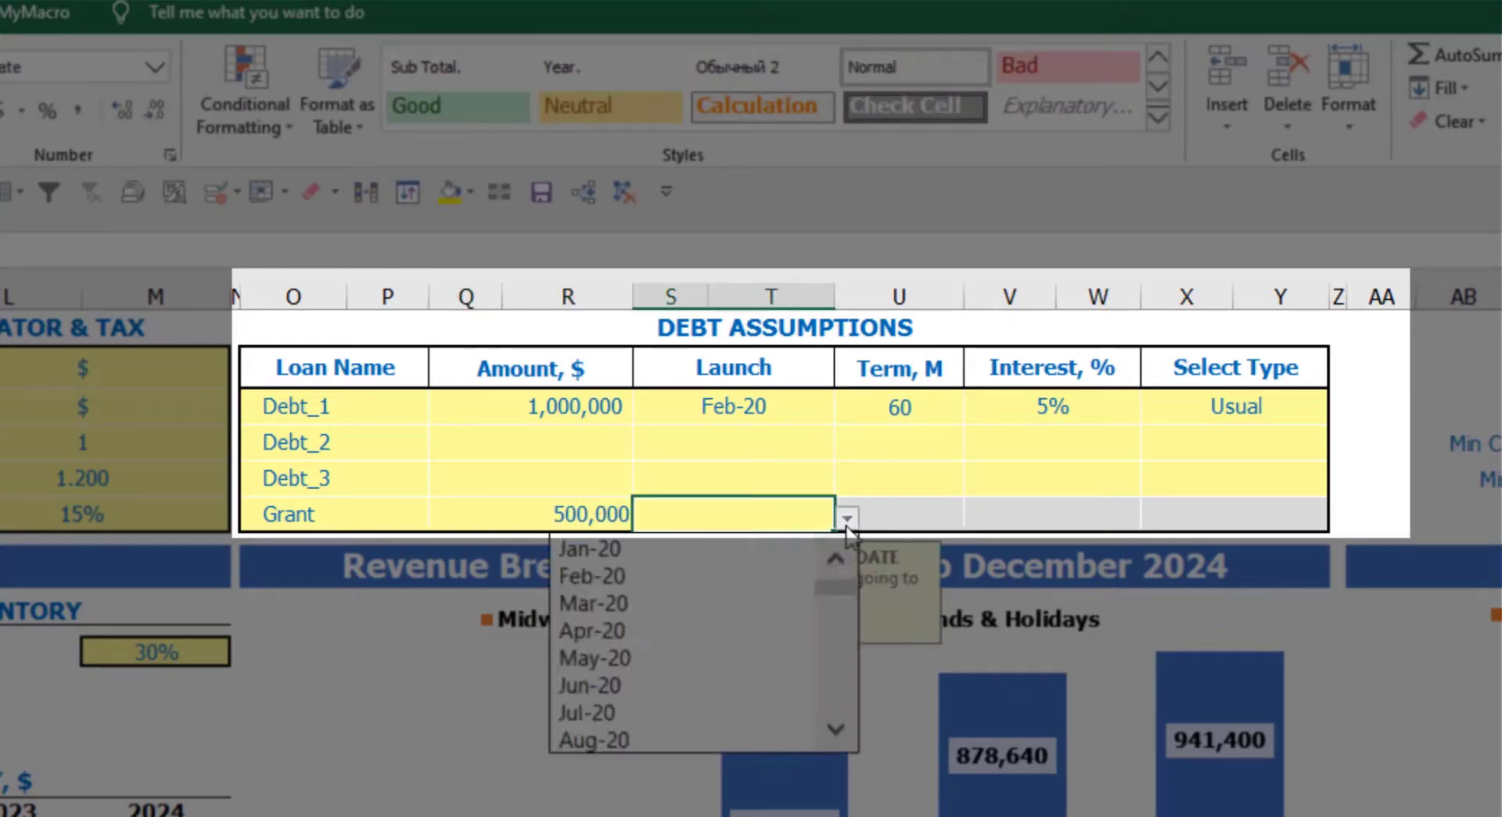
click(752, 612)
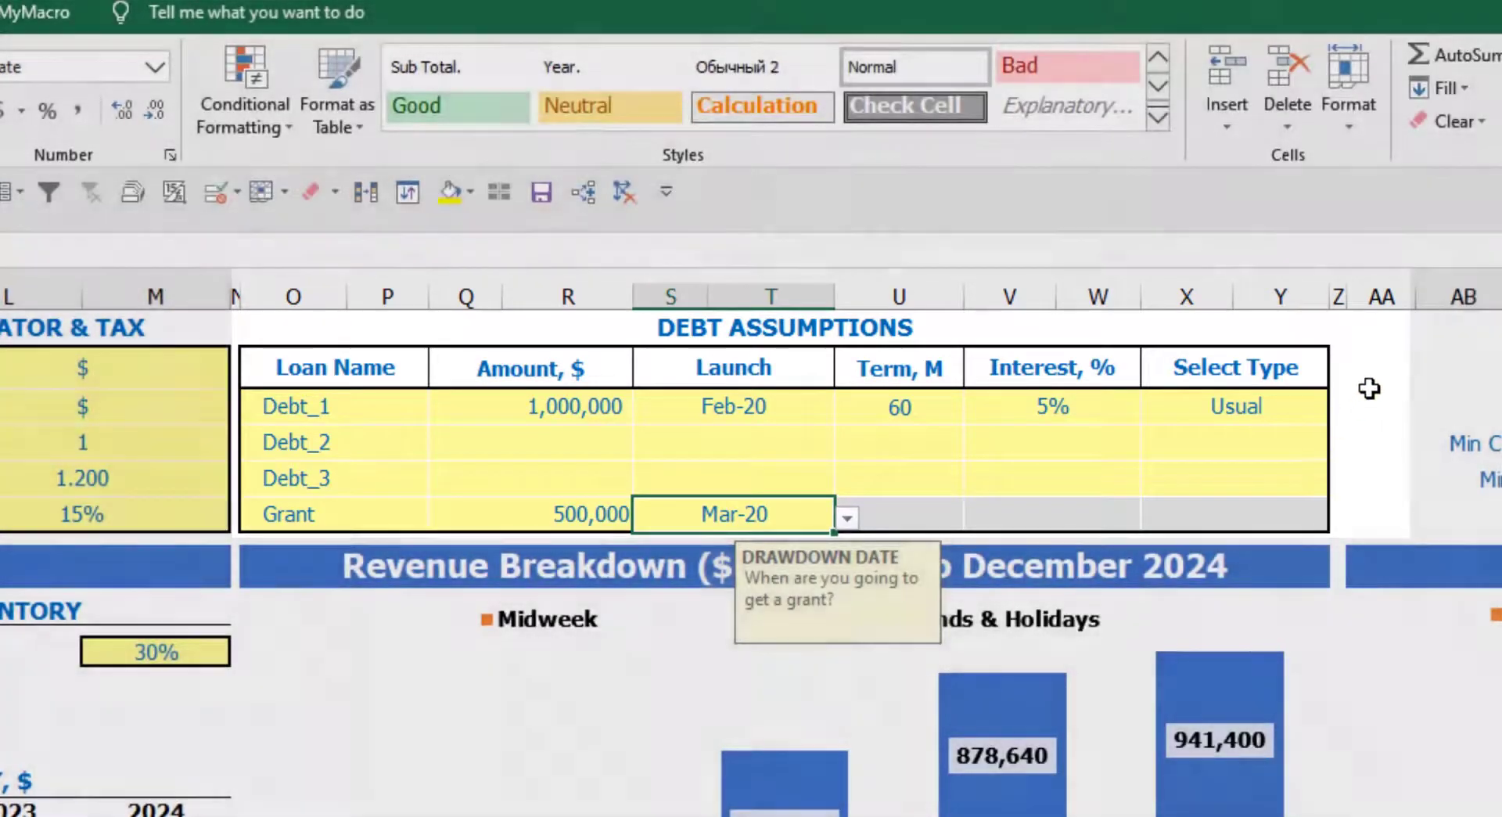
click(1370, 389)
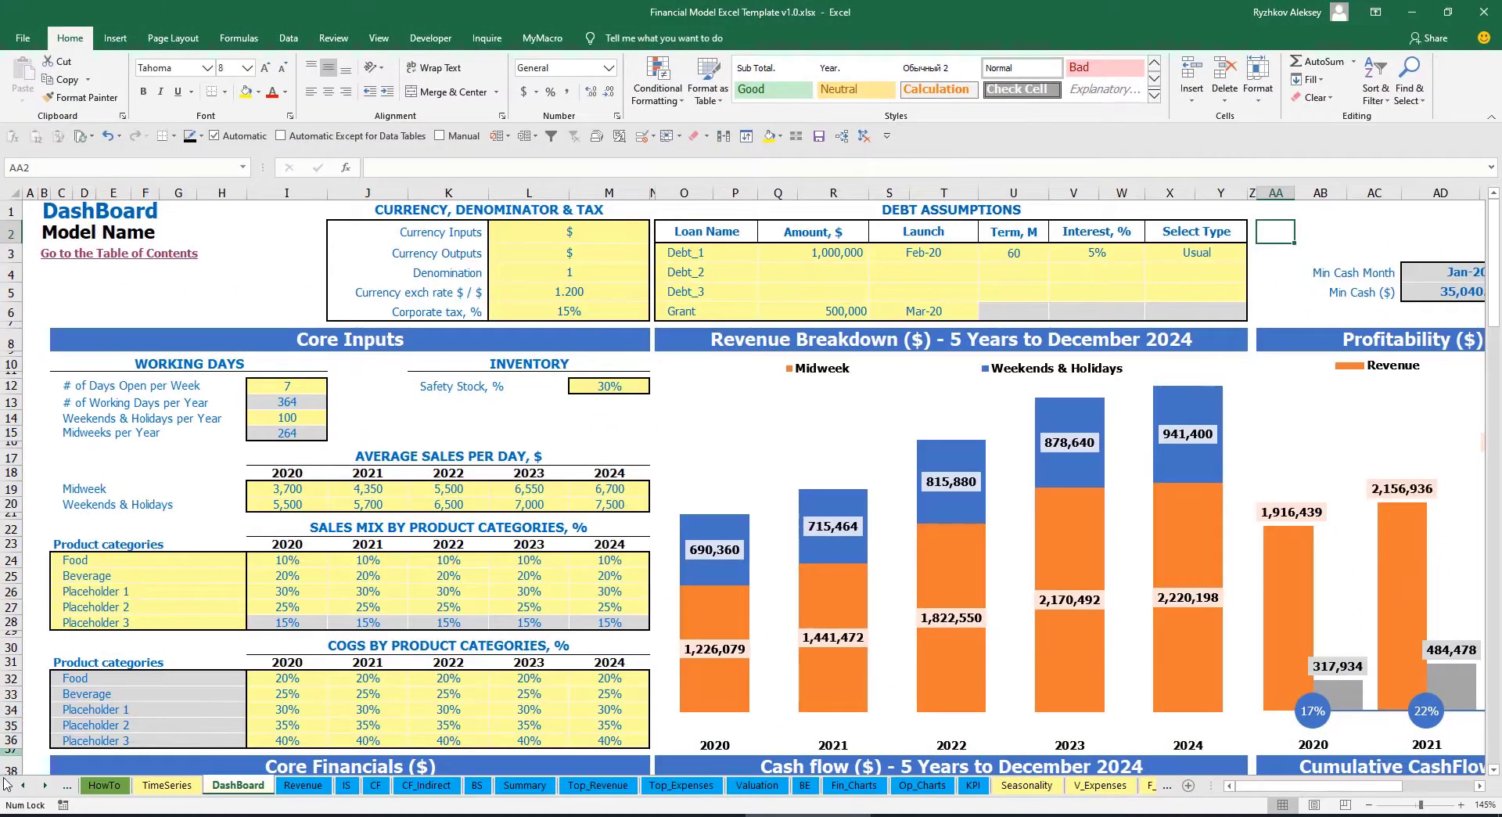
Step: Review the Capital sheet's calculations for the three debts, including balances, repayments and interest expense, and the total debts section
click(45, 787)
click(45, 787)
click(45, 787)
click(44, 787)
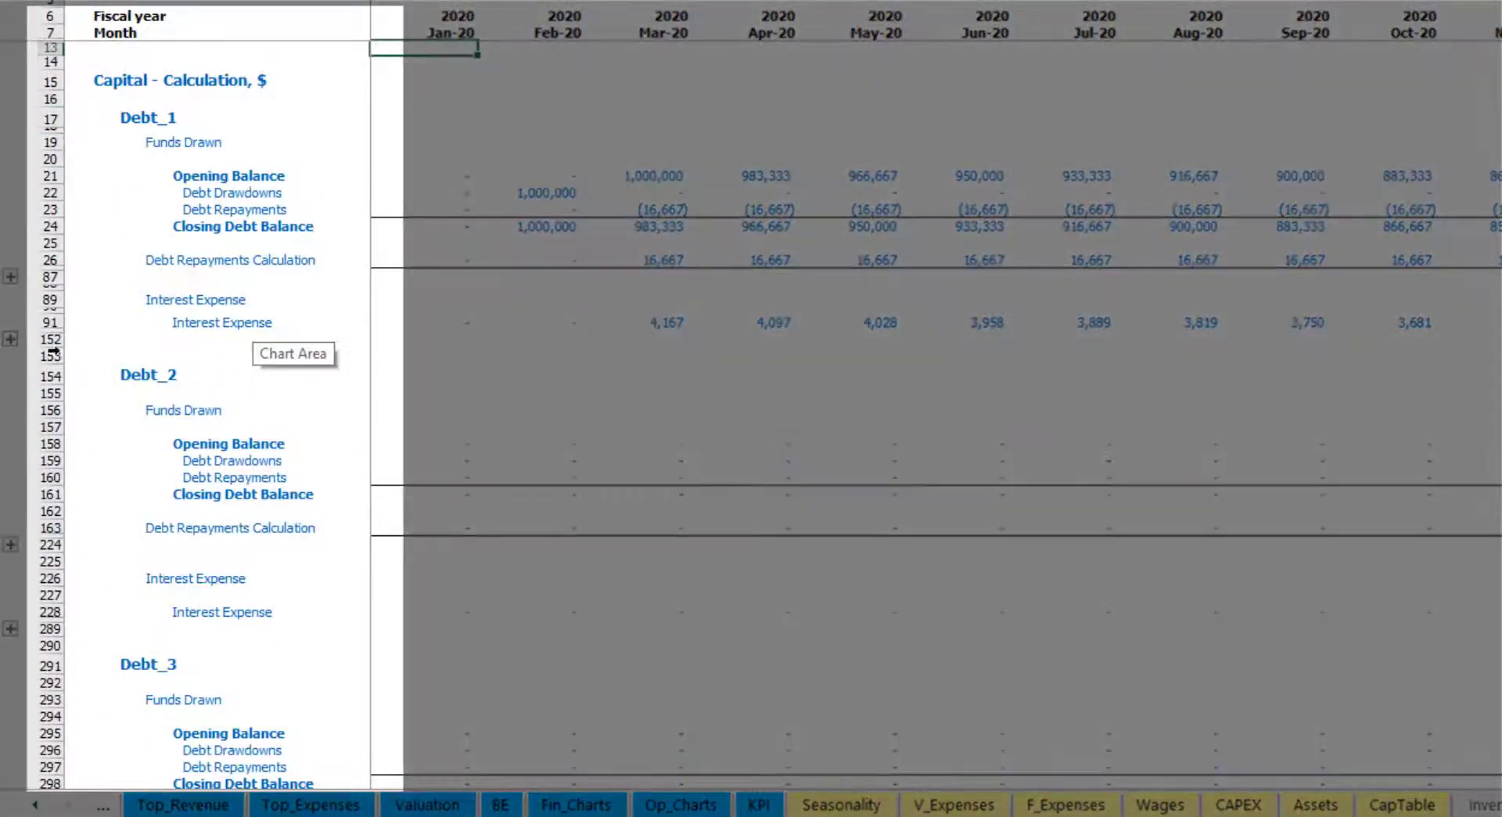
scroll(49, 360, down, 5)
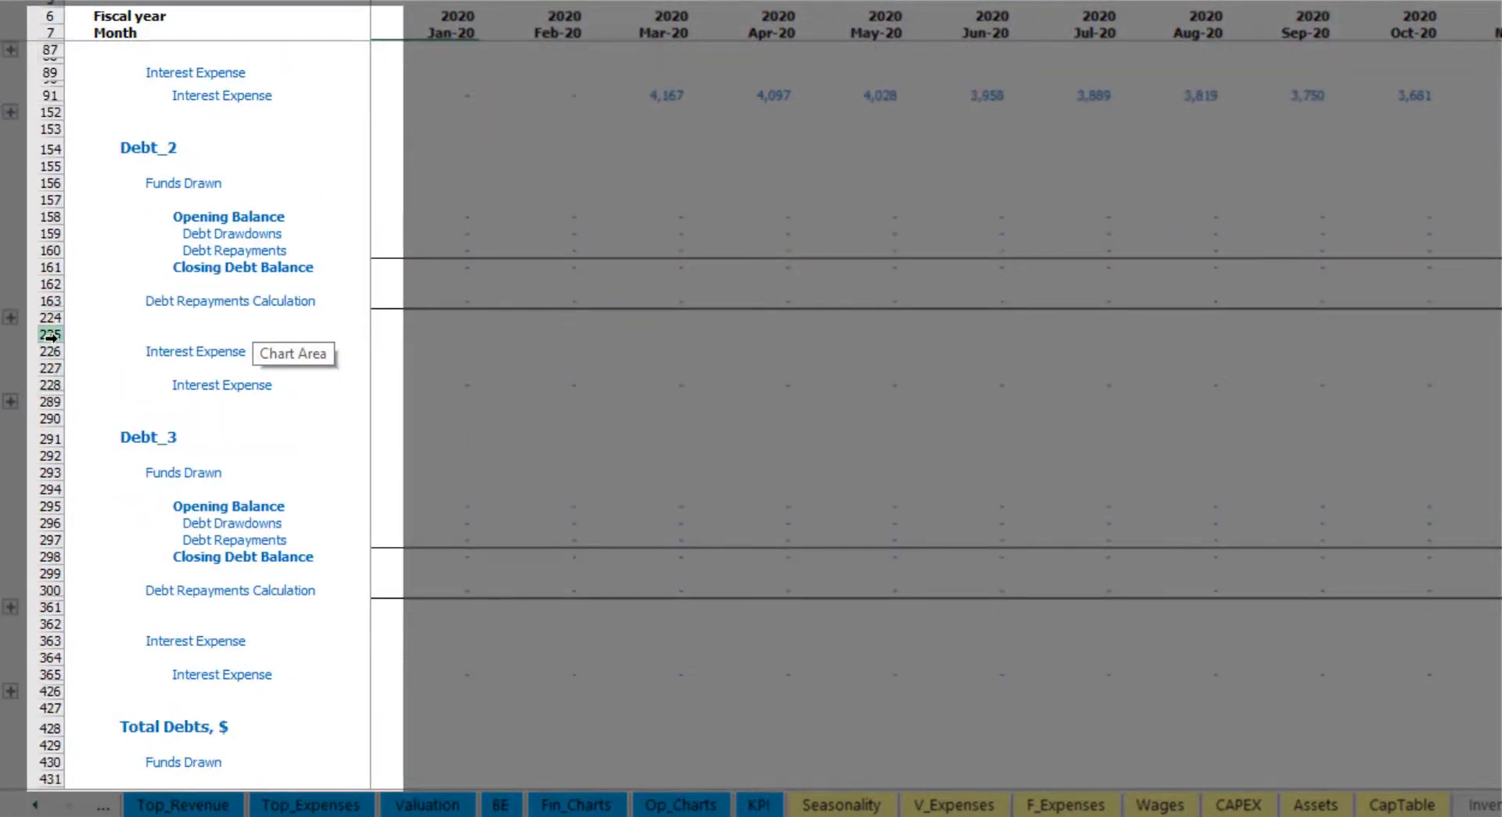
scroll(50, 364, down, 5)
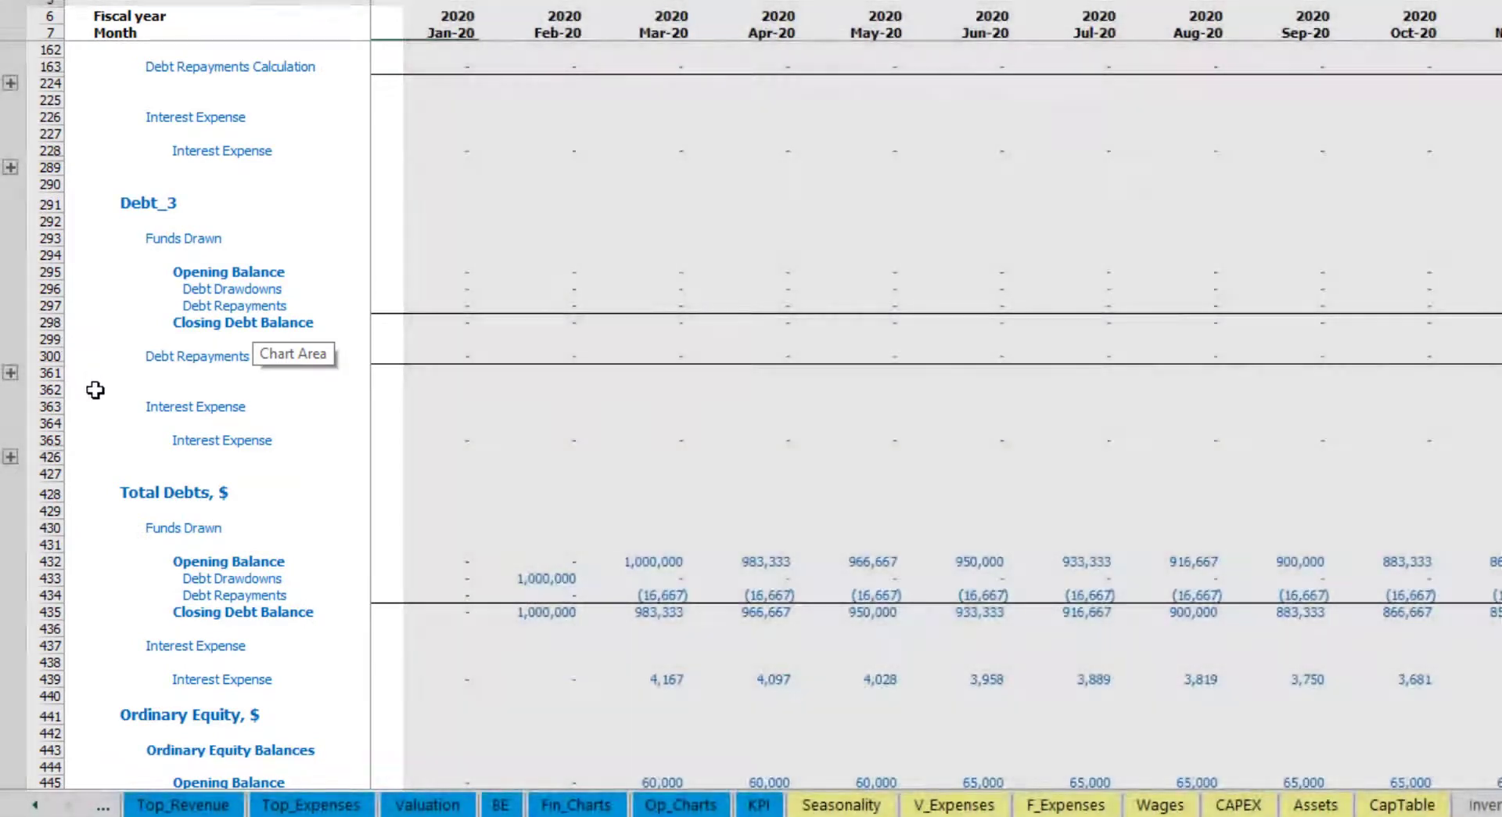
scroll(84, 363, up, 5)
scroll(153, 374, up, 4)
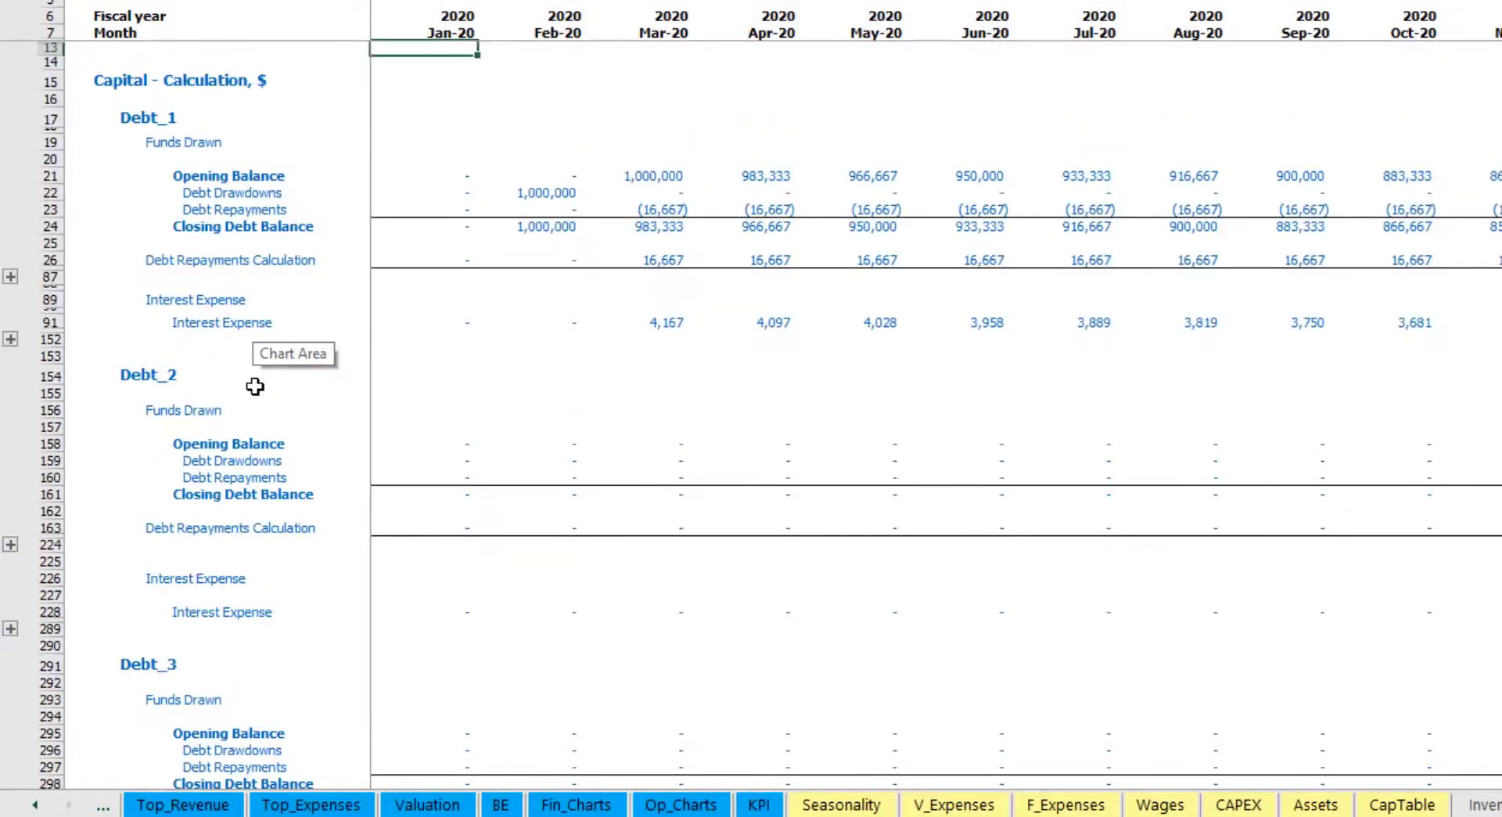
Step: Examine the interest expense row in the income statement
click(35, 804)
click(35, 804)
click(35, 804)
click(35, 804)
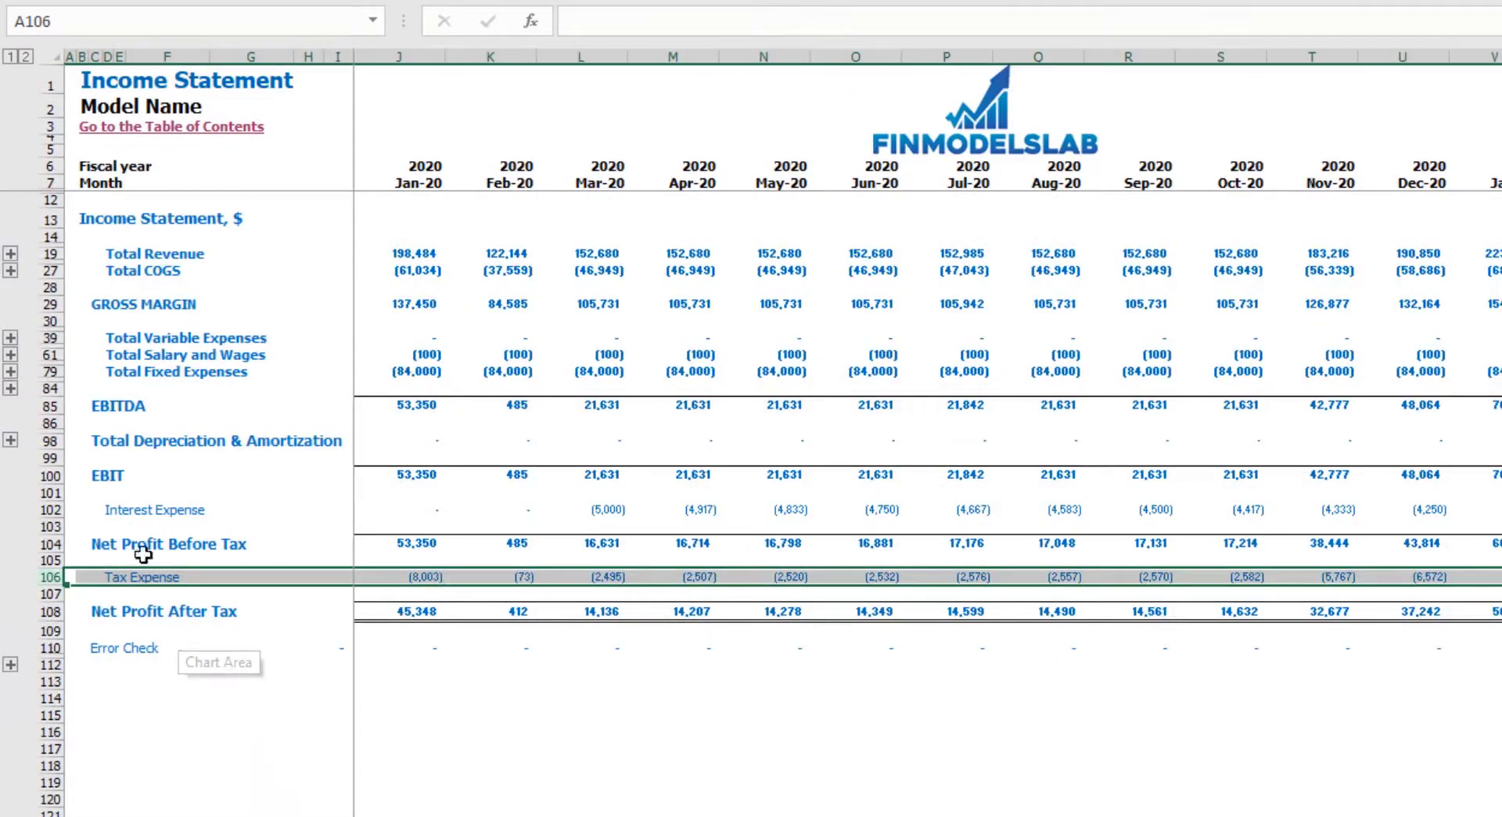
click(88, 512)
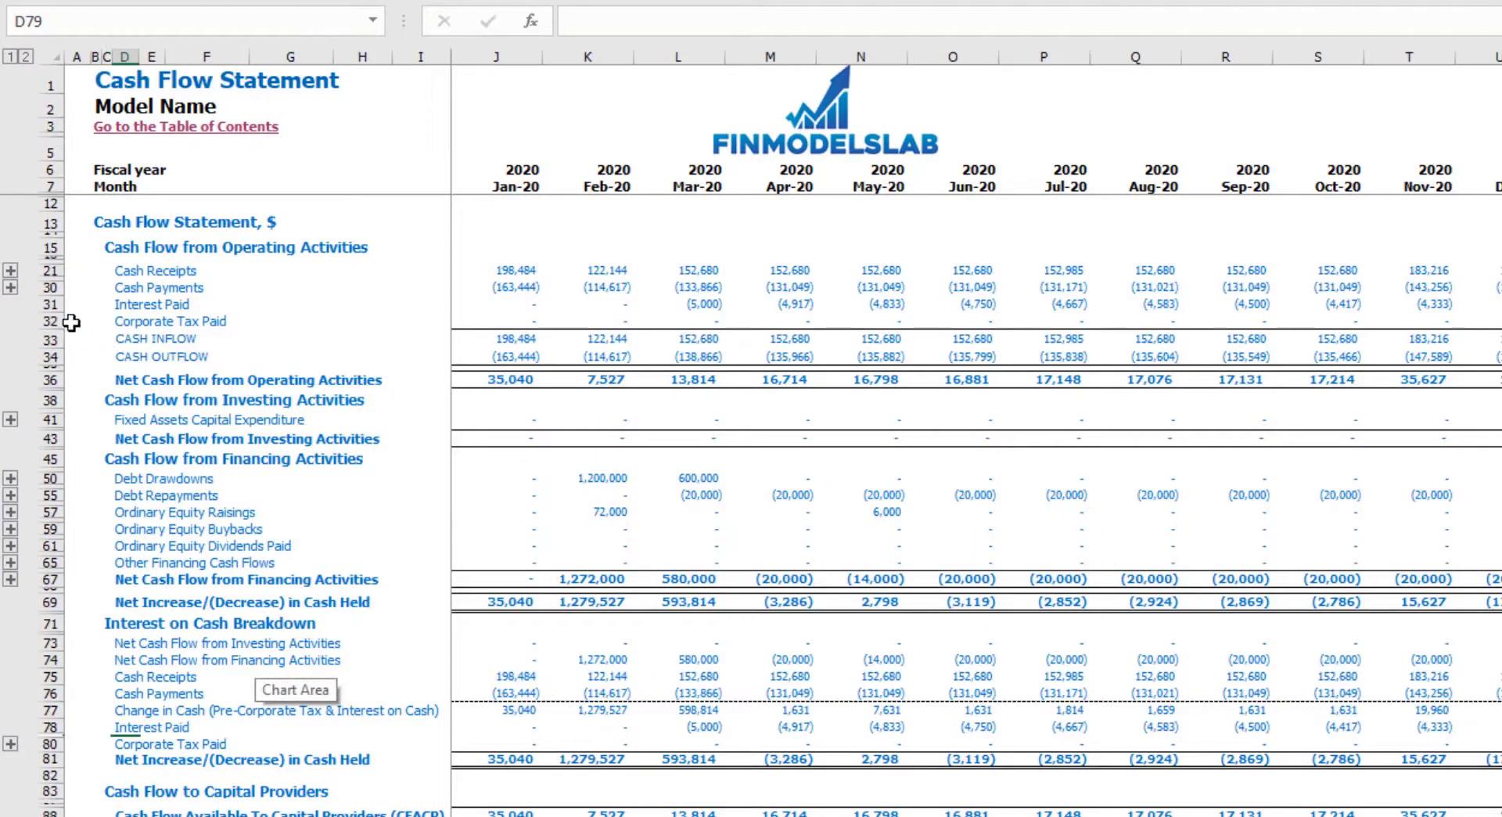
Step: Examine interest paid, debt drawdowns and debt repayments in the cash flow statement, and the debt row in the balance sheet
click(57, 308)
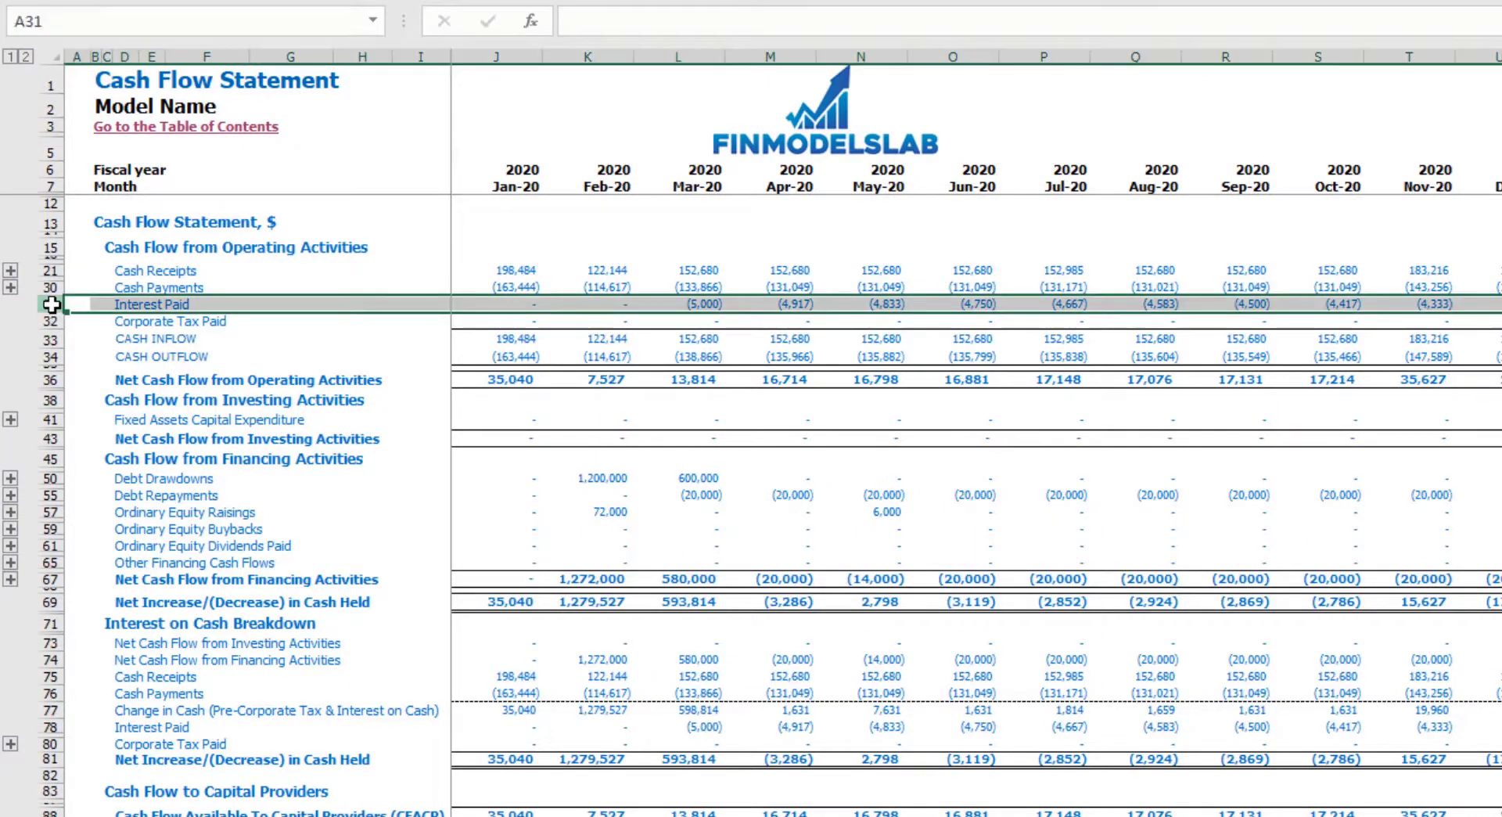
click(52, 479)
click(52, 495)
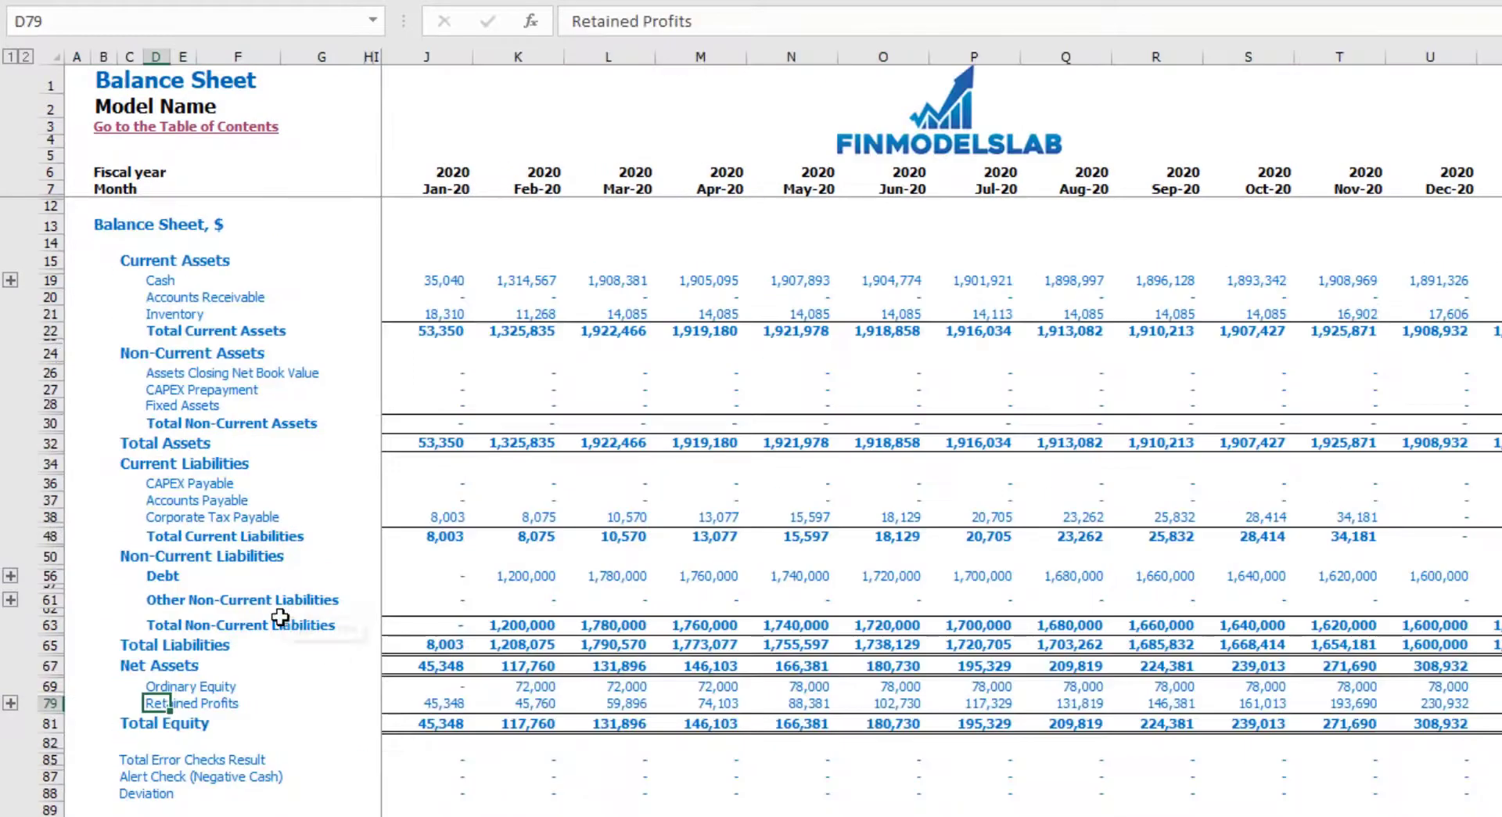
click(47, 576)
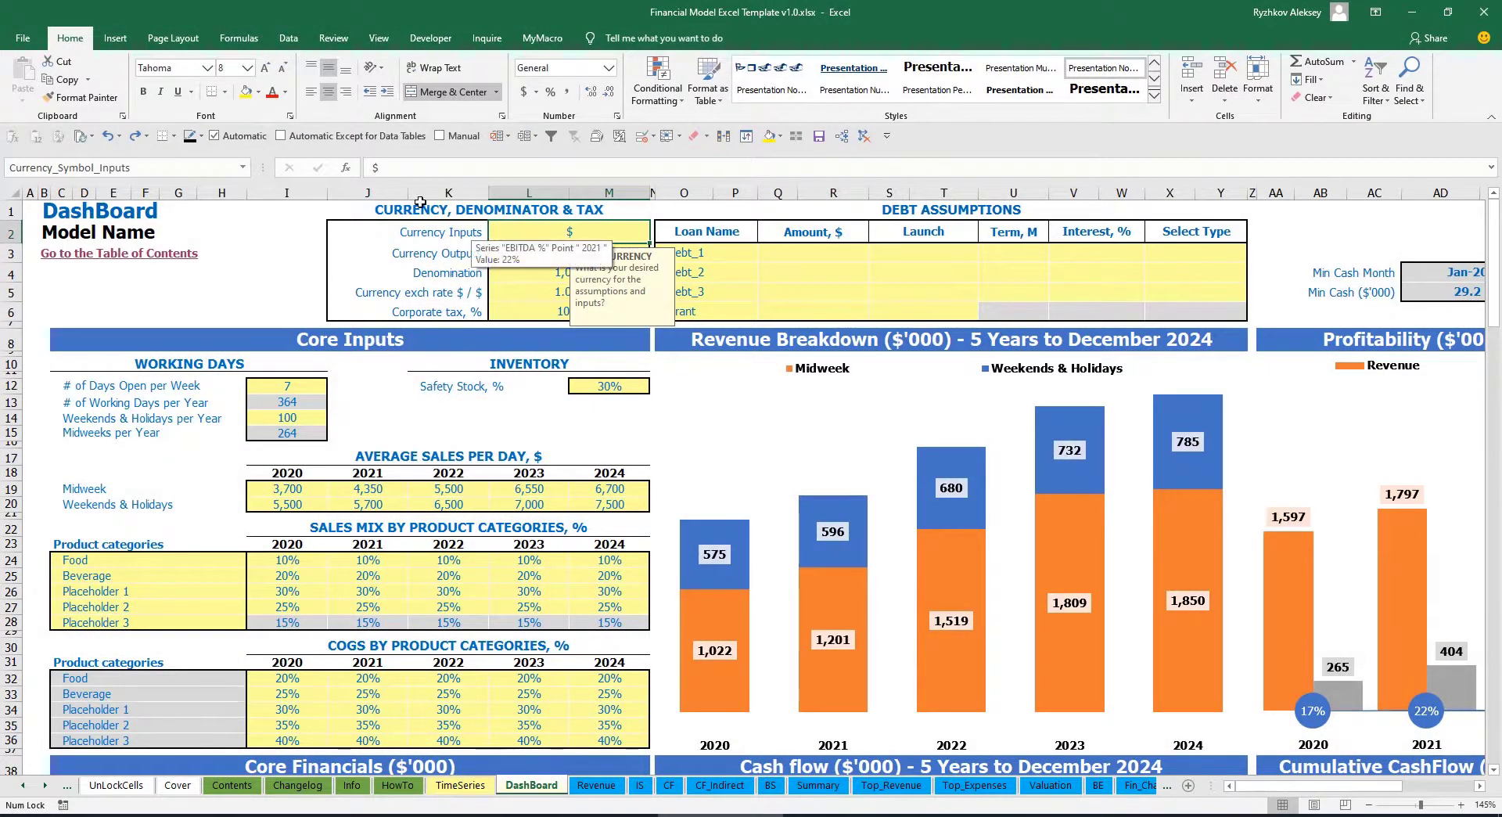
Step: Examine the Currency Inputs and Currency Outputs settings and their input notes on the dashboard
click(268, 240)
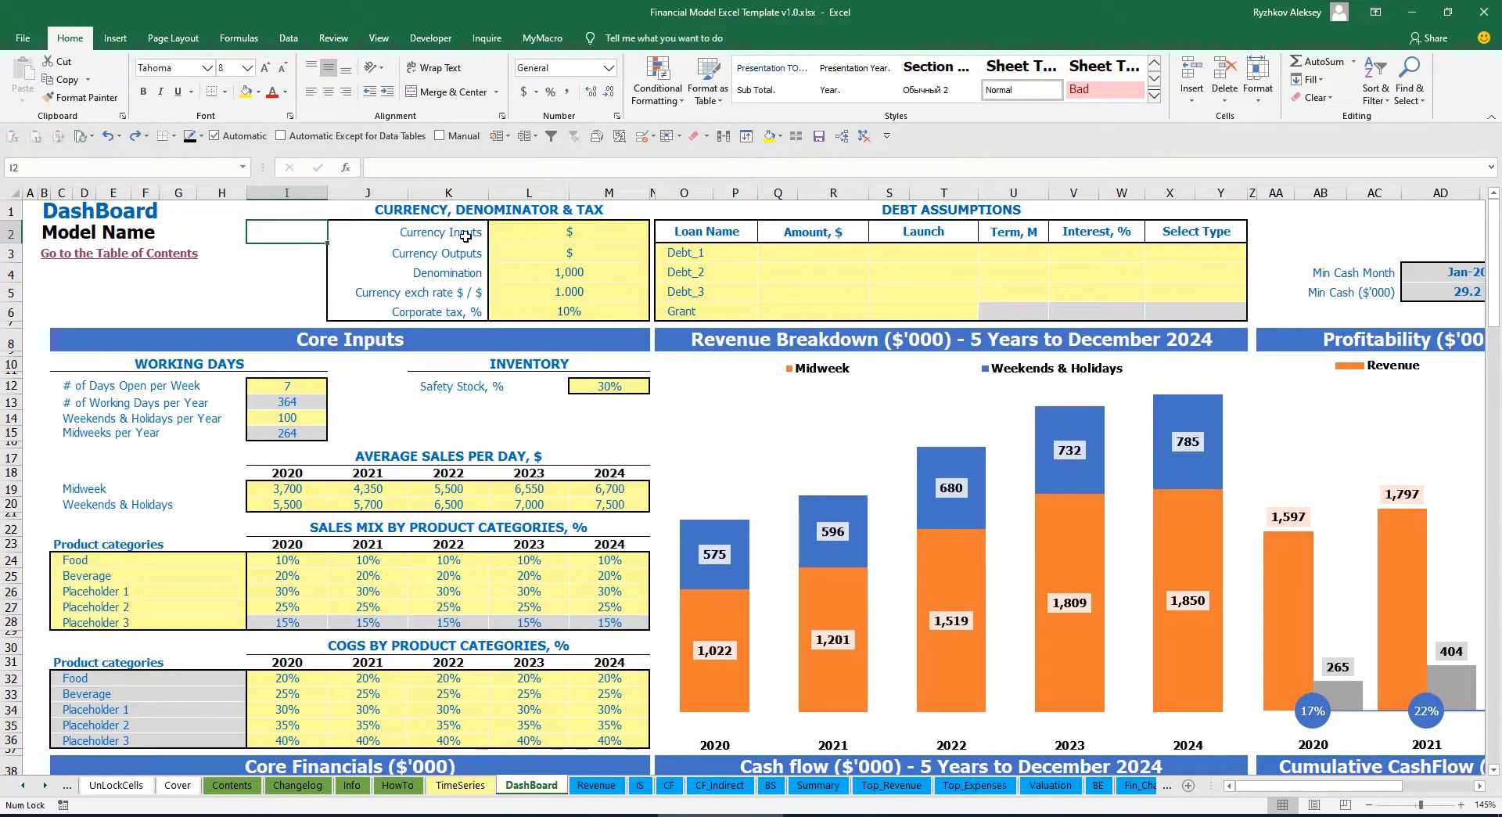
click(546, 235)
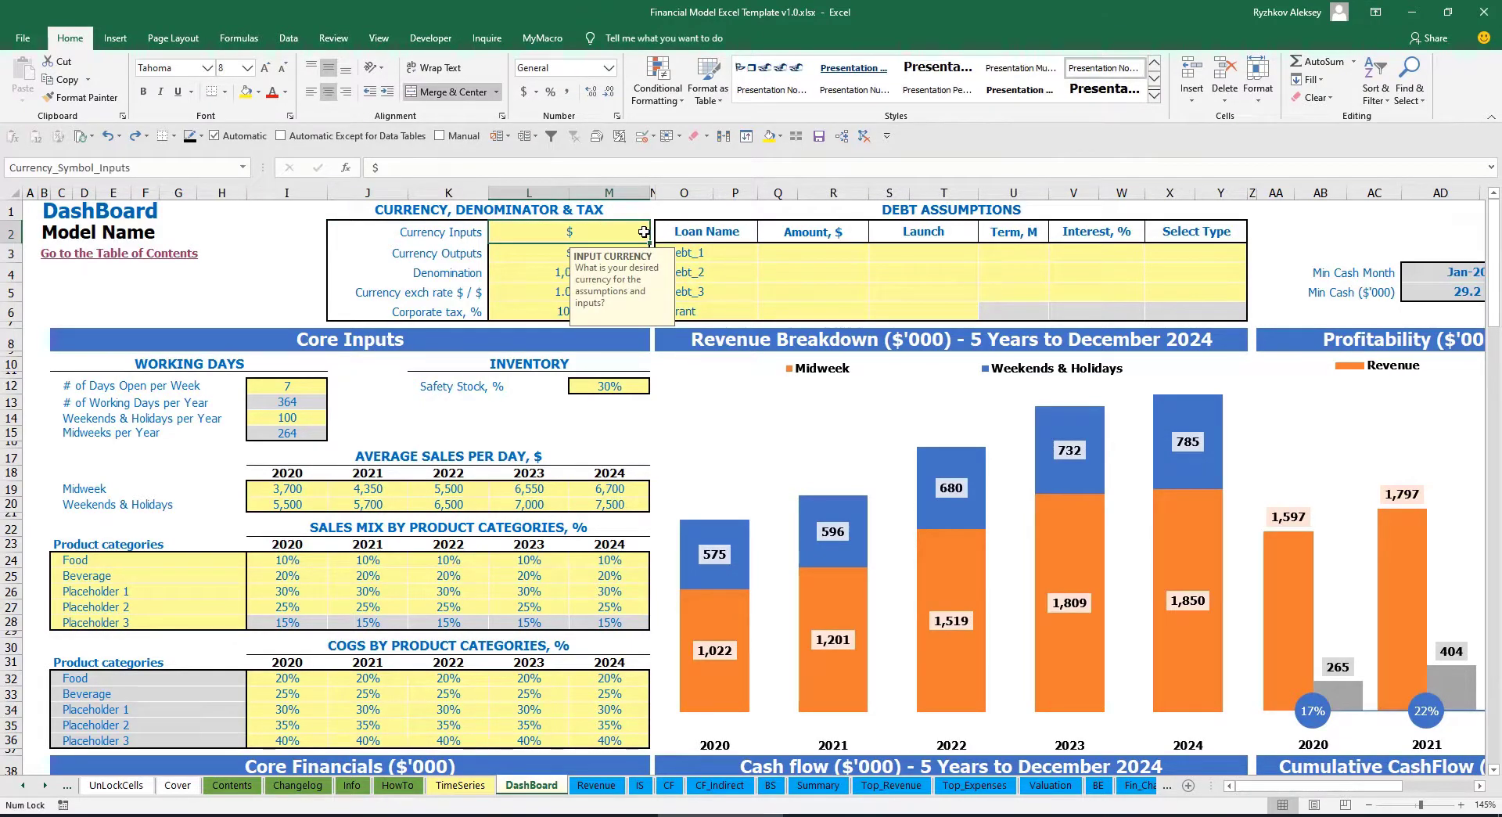
click(519, 255)
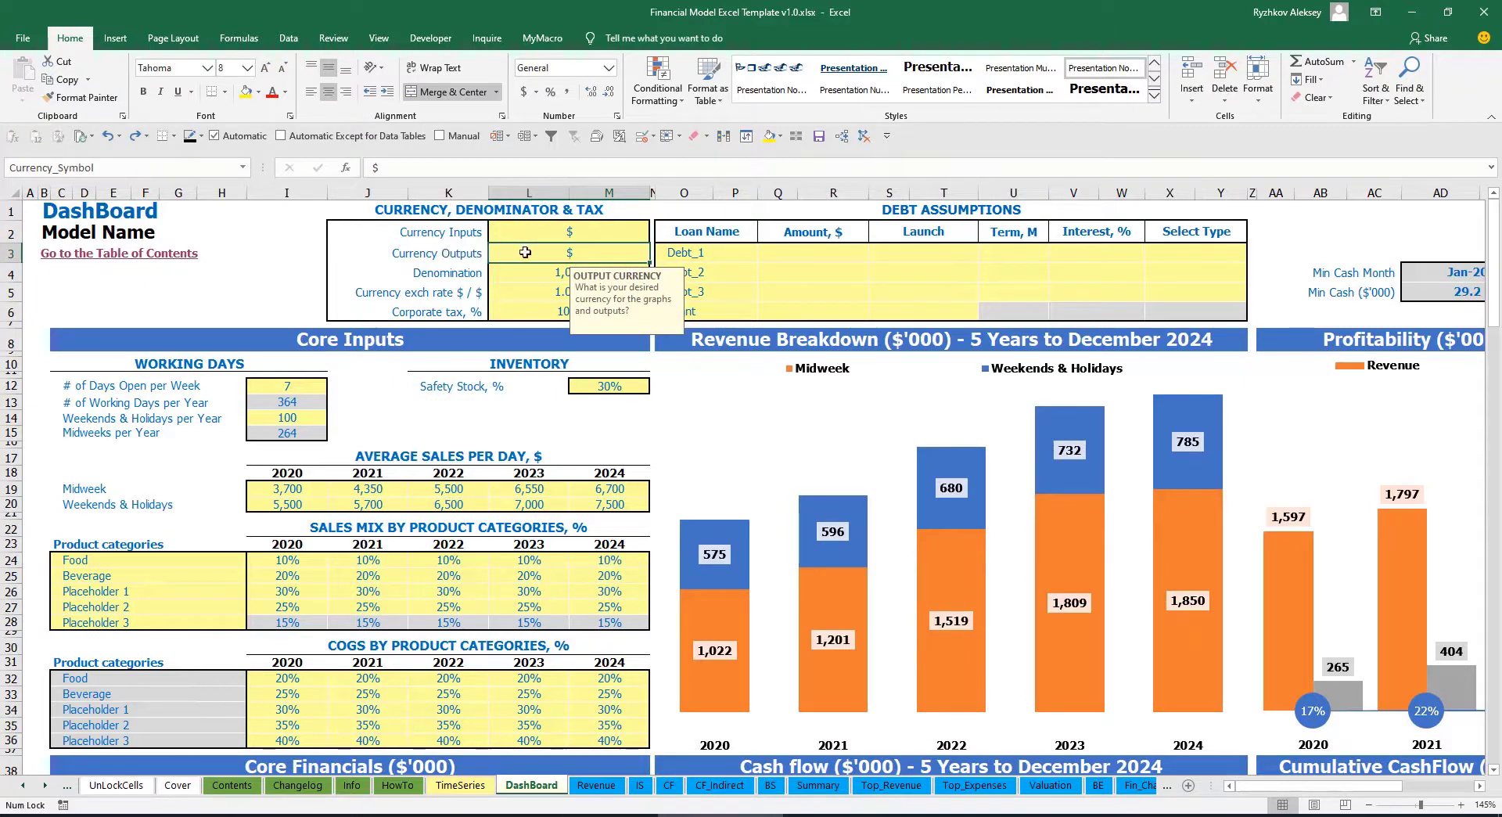
click(535, 235)
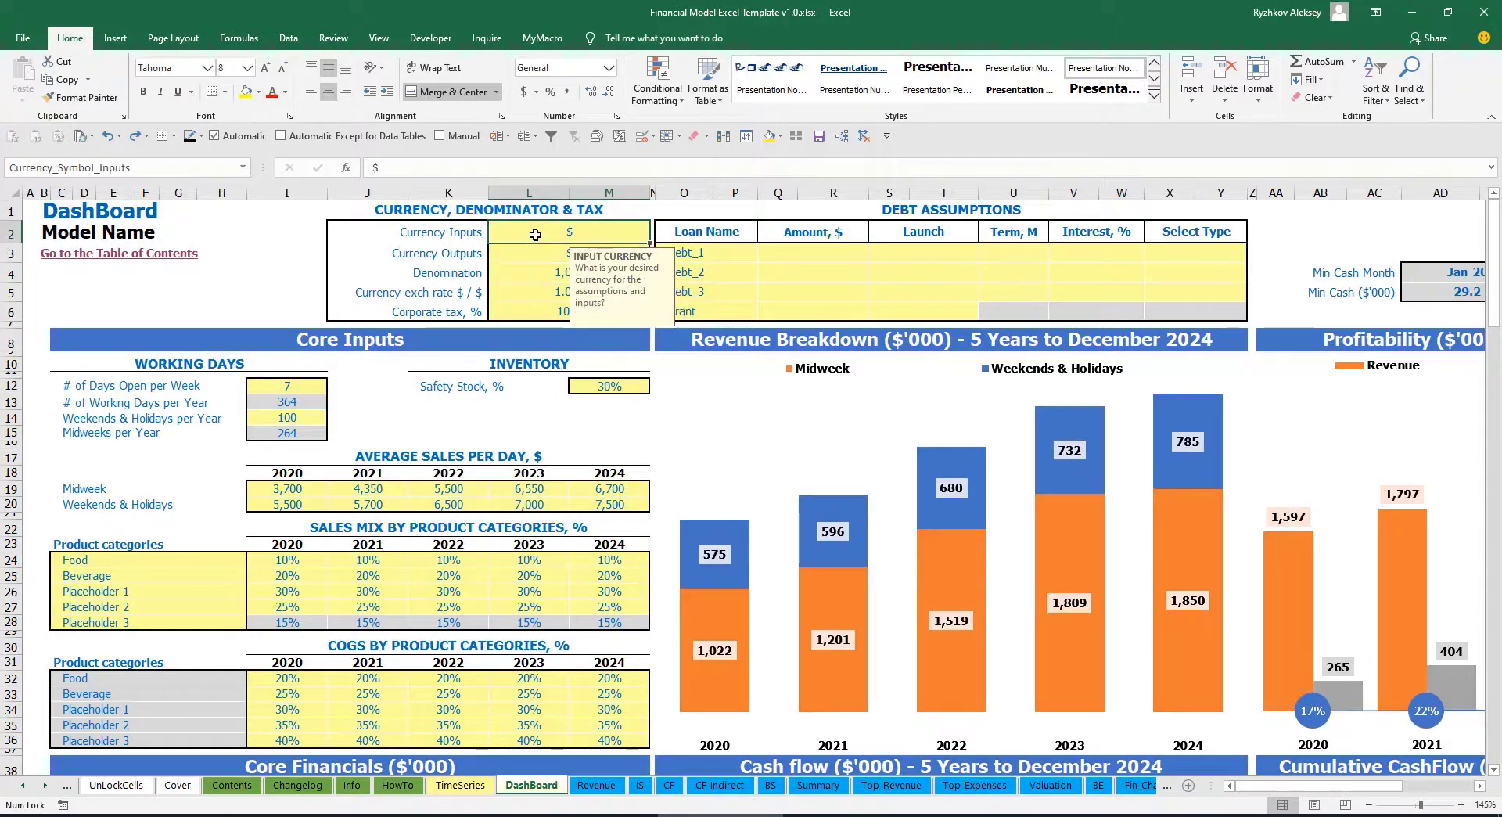
click(533, 254)
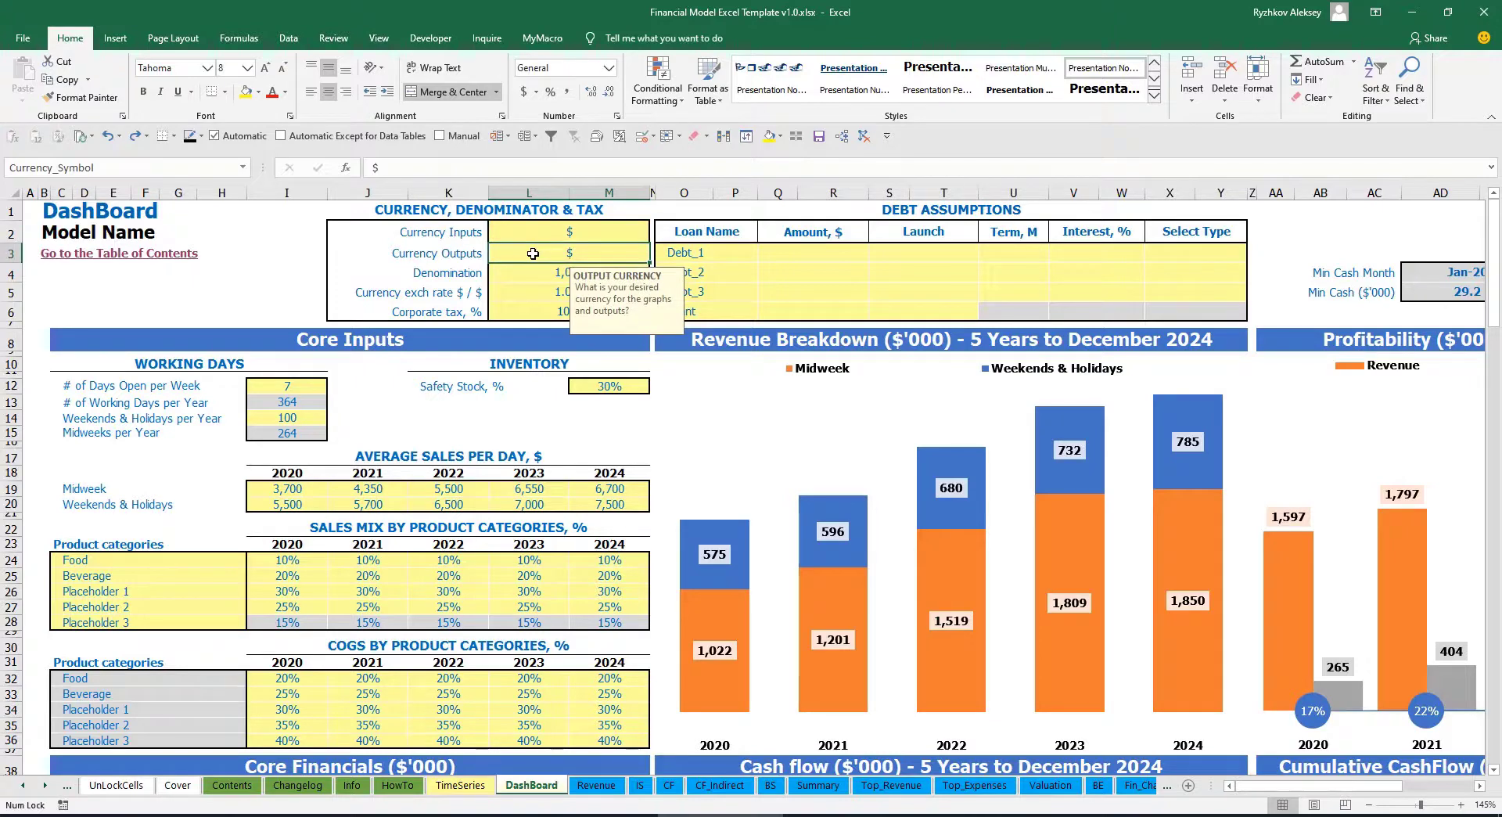
click(554, 233)
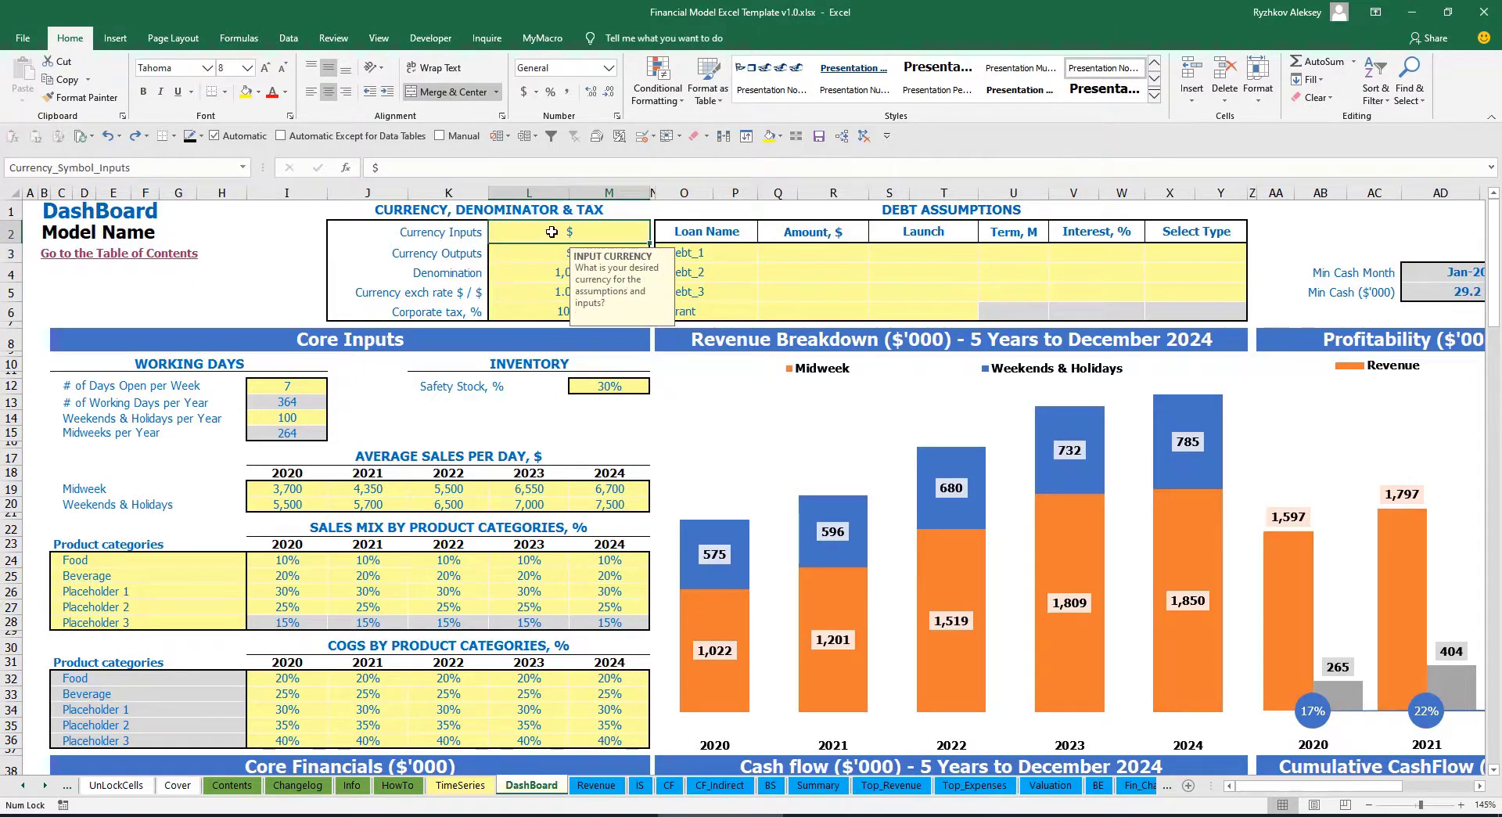
Step: Set the dashboard's Currency Inputs to USD and Currency Outputs to EUR
text(USD)
key(Return)
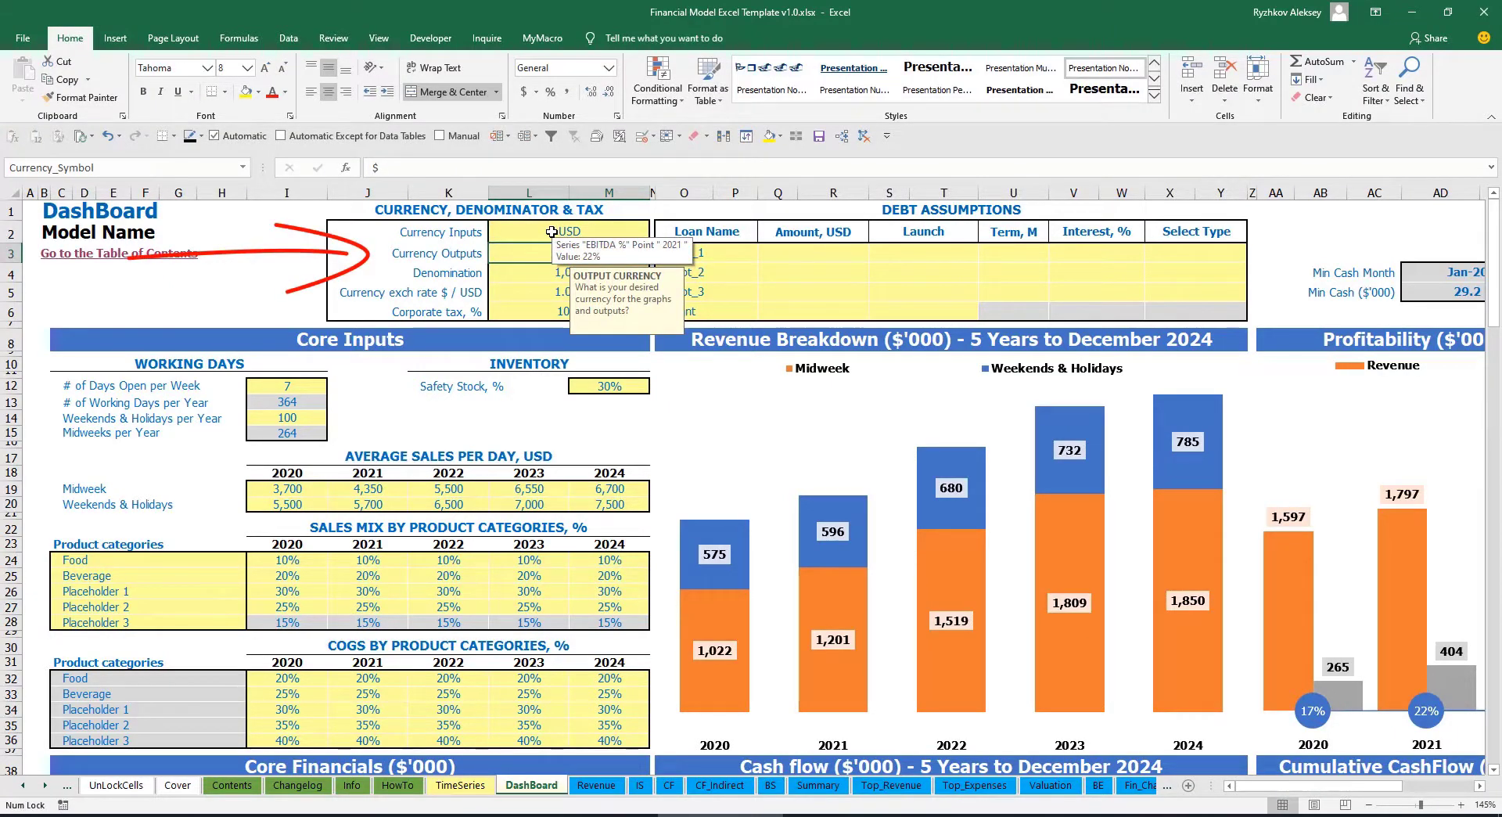
text(EUR)
key(Return)
key(Return)
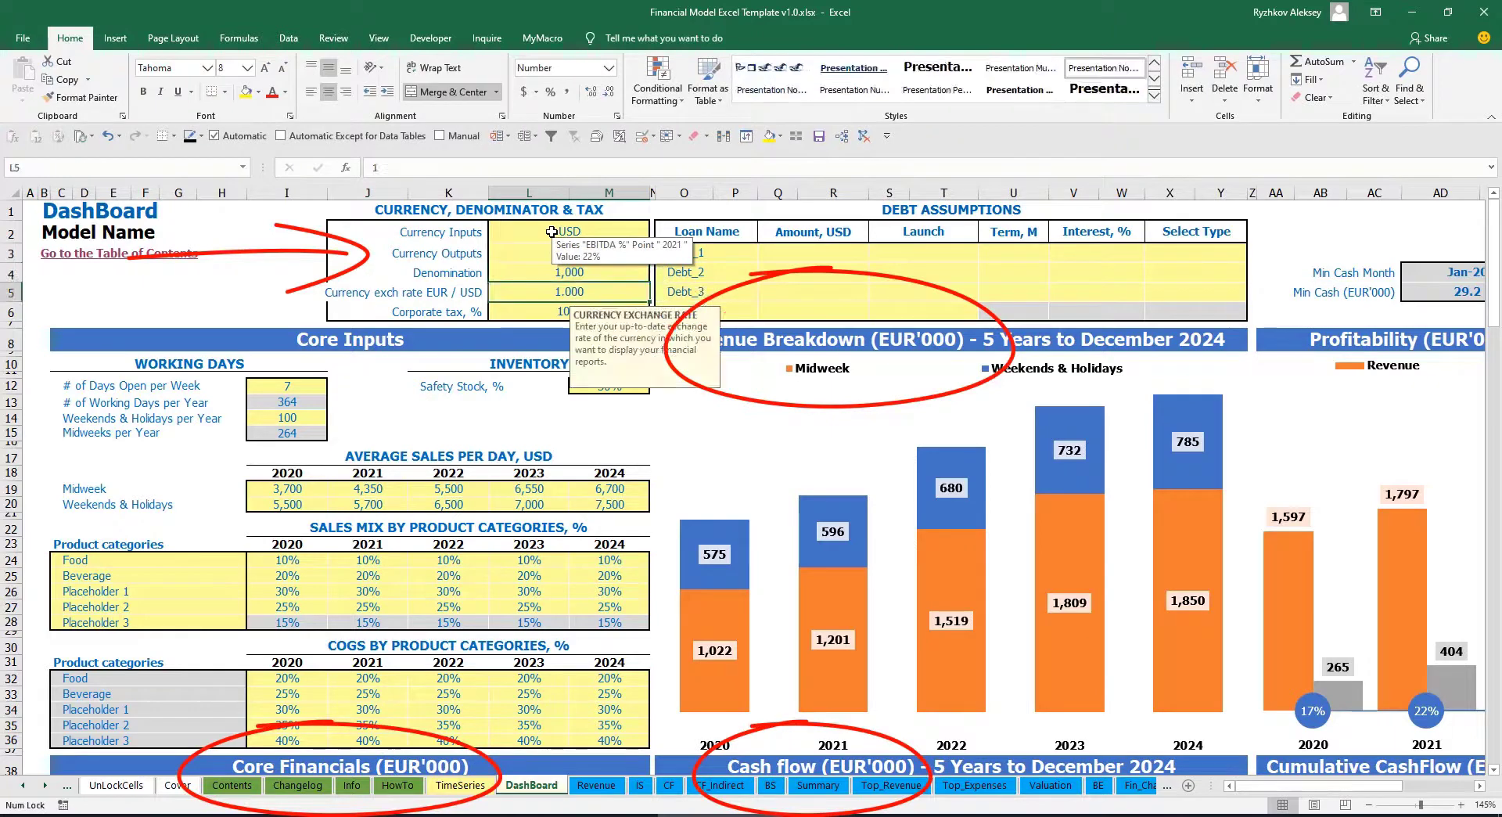
click(298, 261)
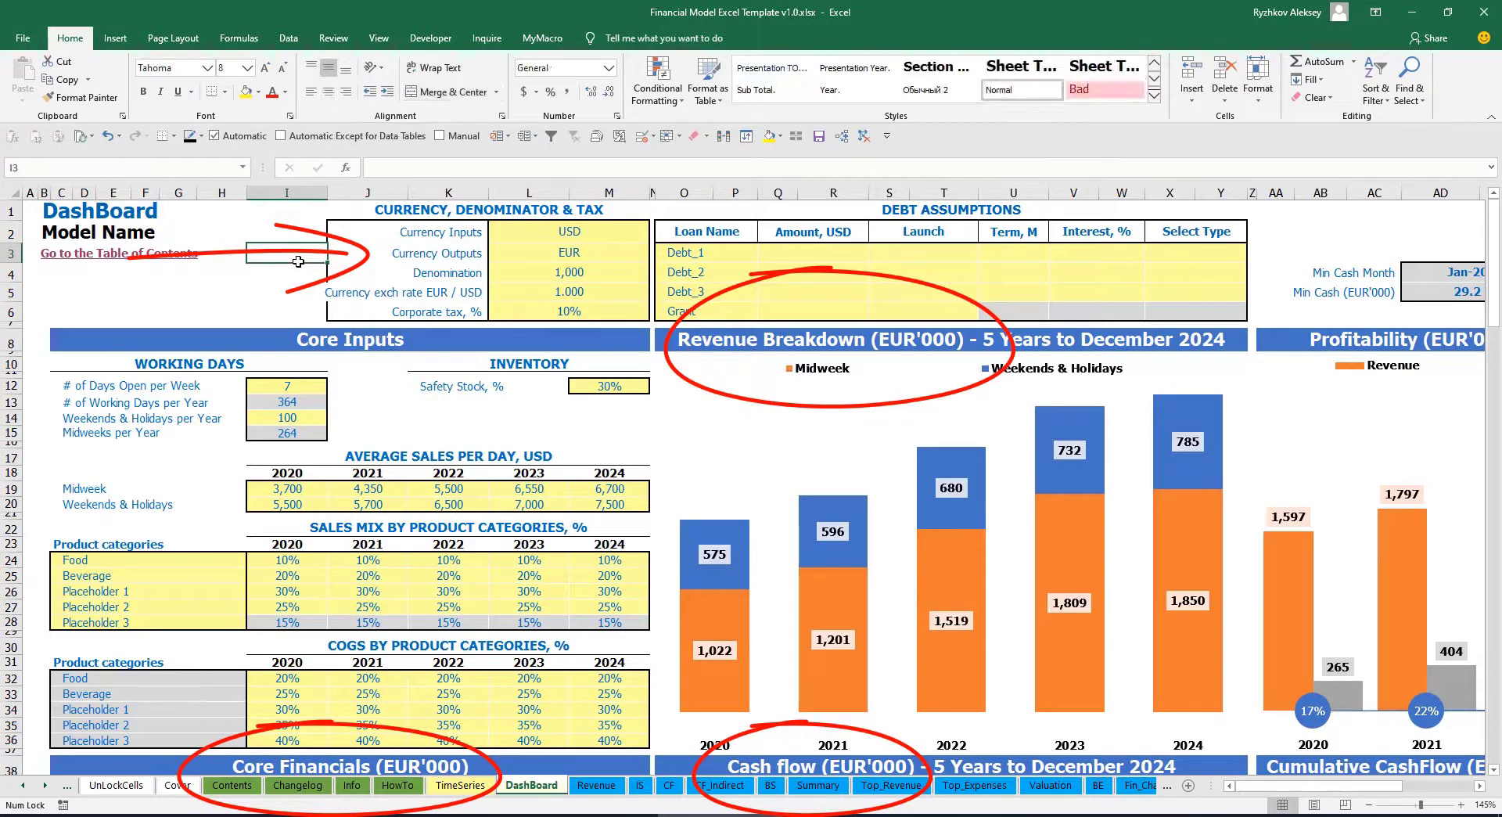
Step: Set the EUR / USD currency exchange rate to 1.2 on the dashboard
click(552, 291)
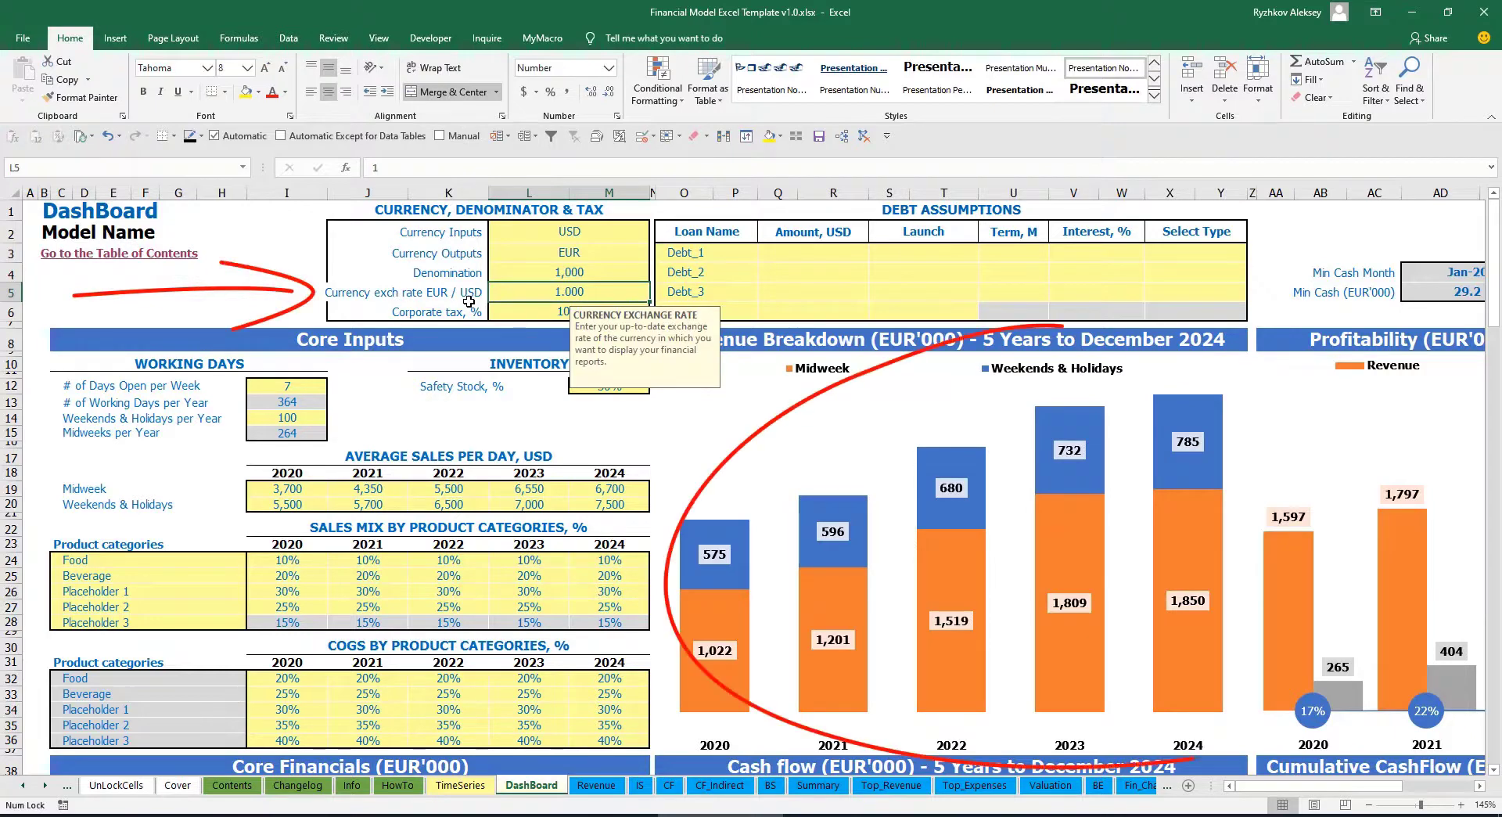
text(1.2)
key(Return)
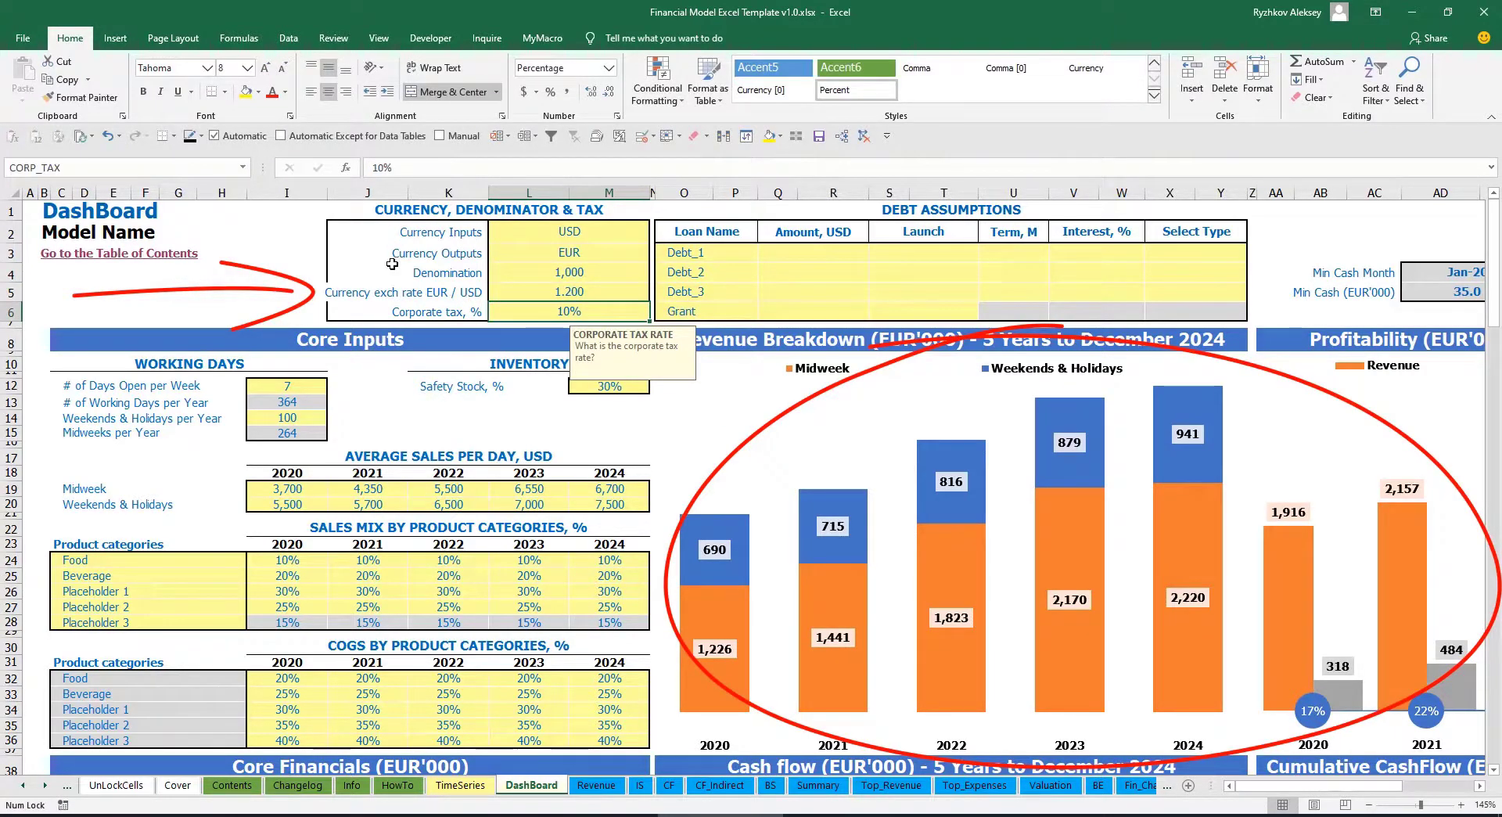
Step: Review the input notes for the input currency, output currency and exchange rate settings
click(542, 232)
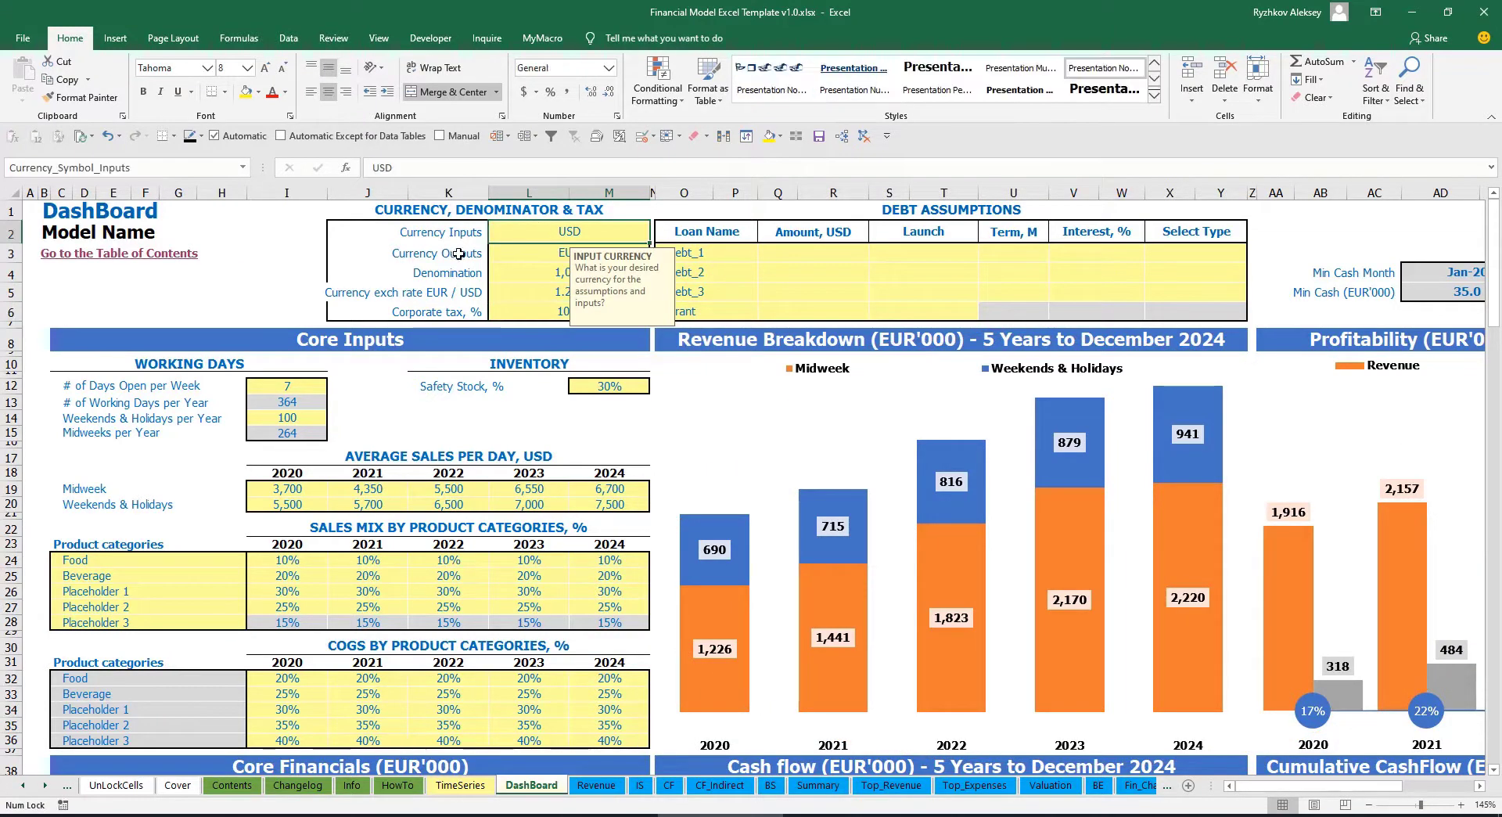
click(501, 262)
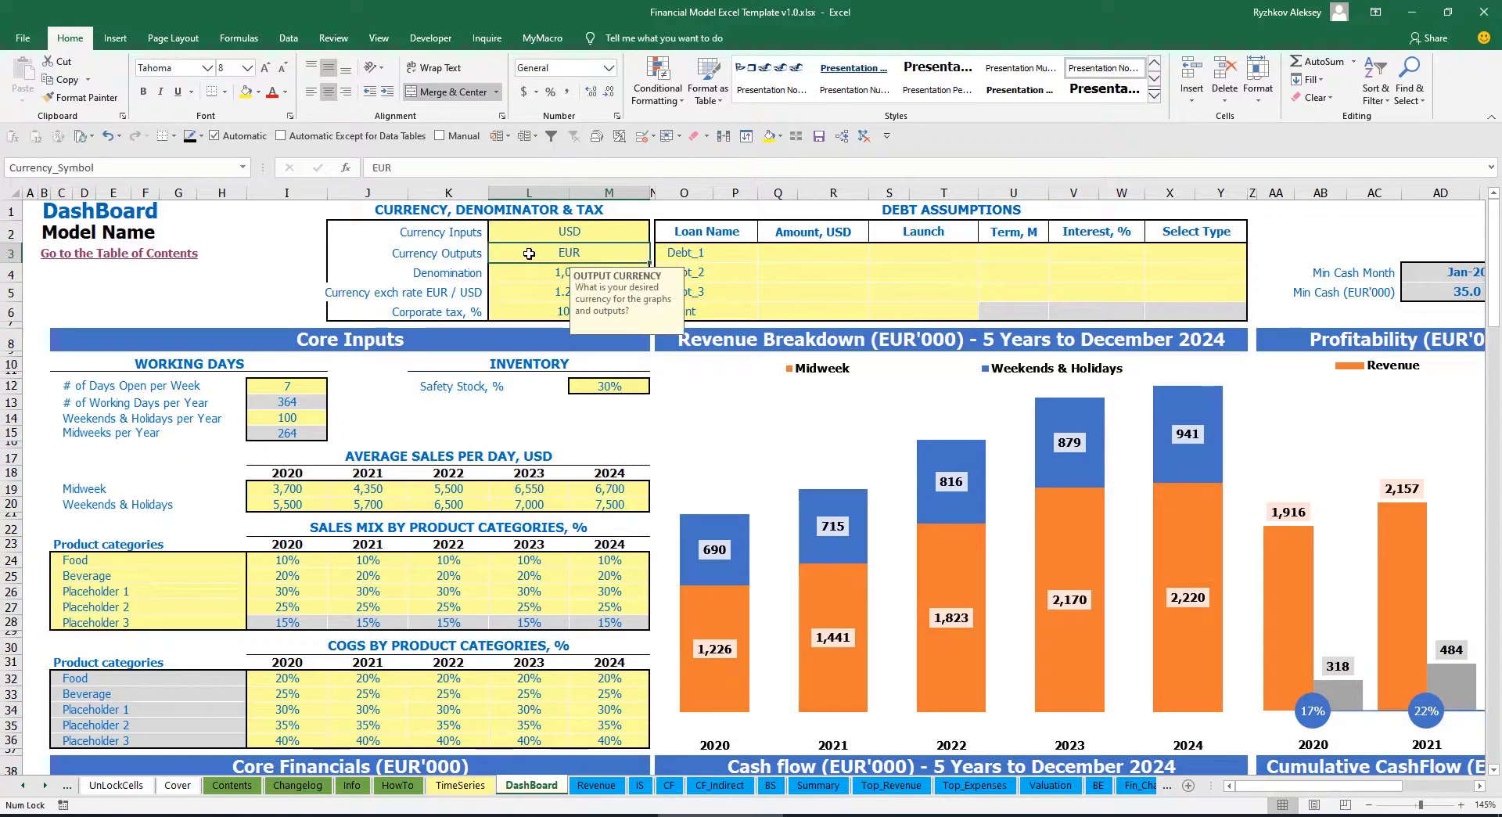
click(512, 292)
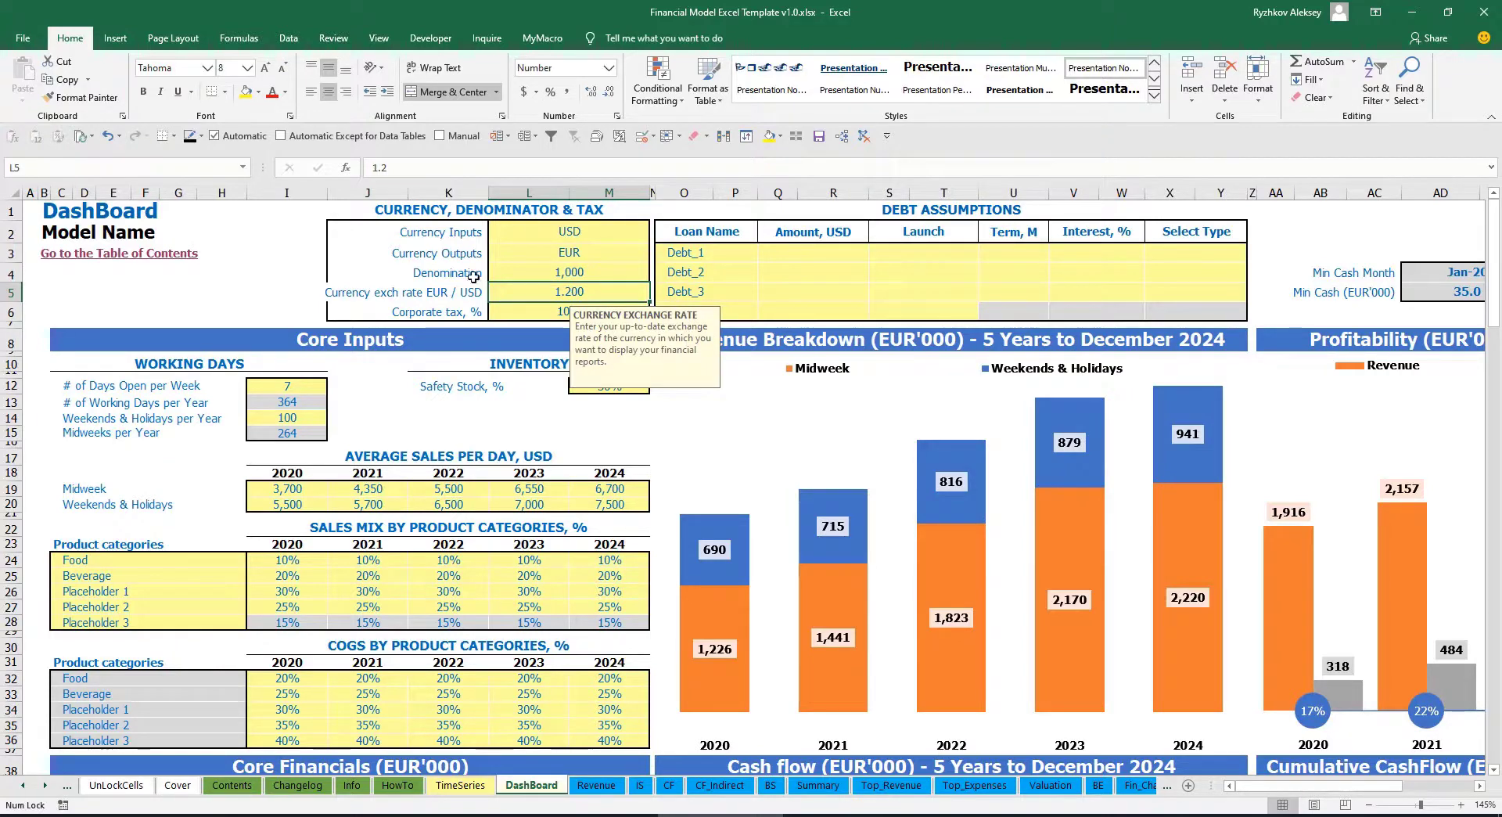
Step: Examine the dashboard's Denomination setting and the income statement headings on the Summary sheet
click(548, 270)
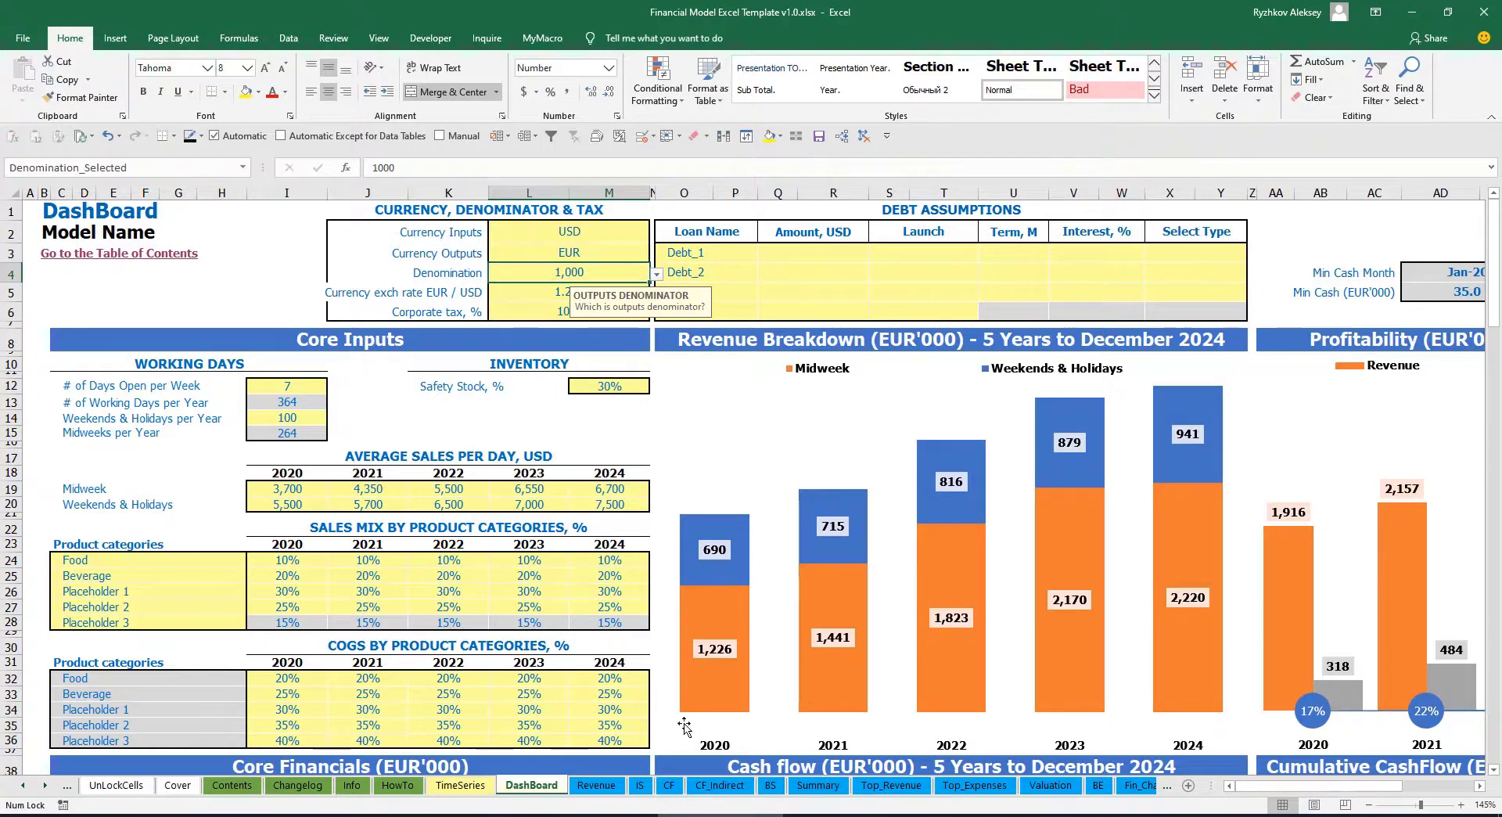
click(821, 785)
click(245, 270)
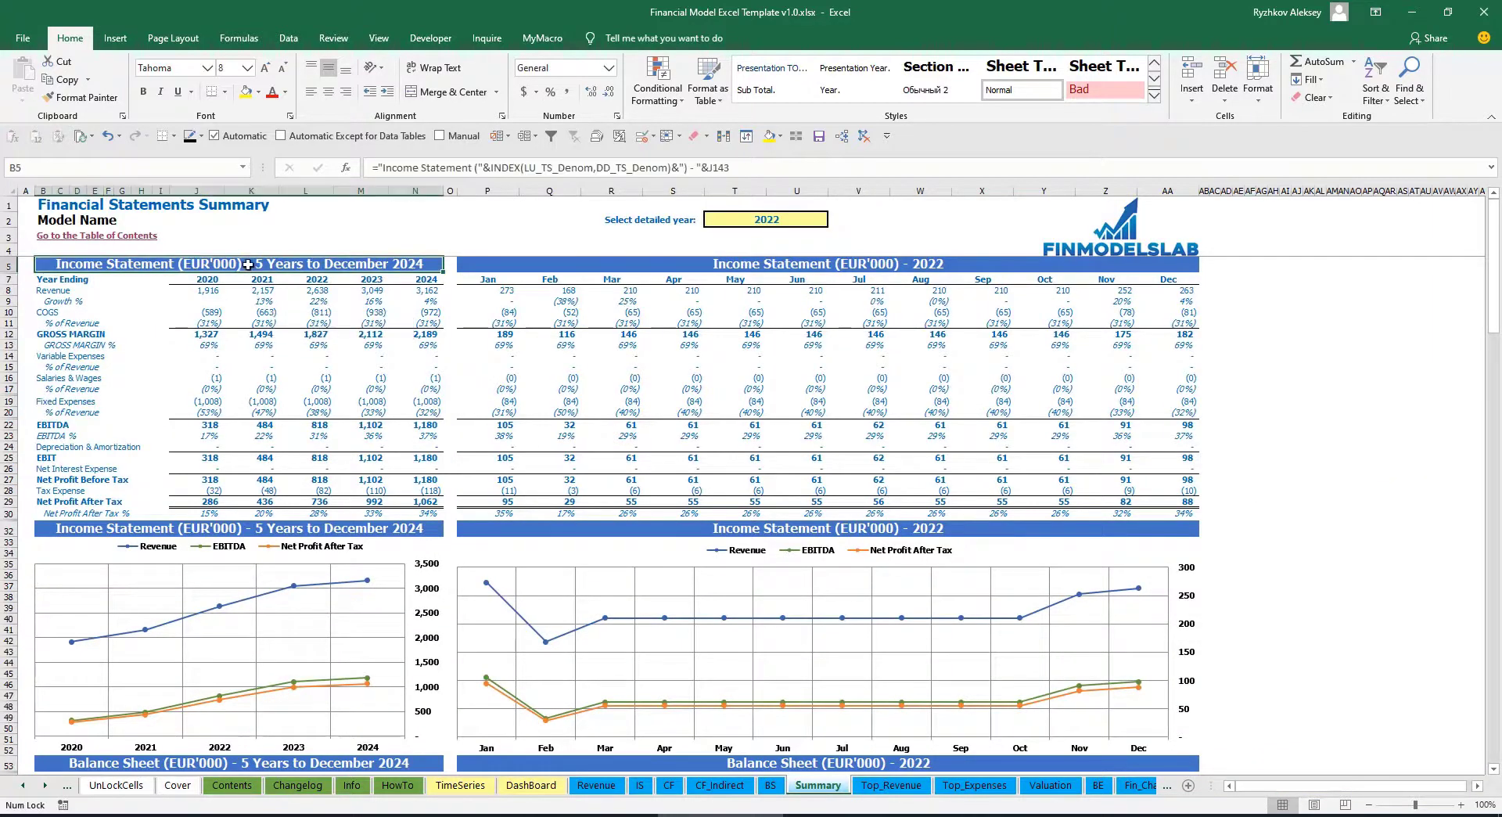
click(831, 263)
click(304, 268)
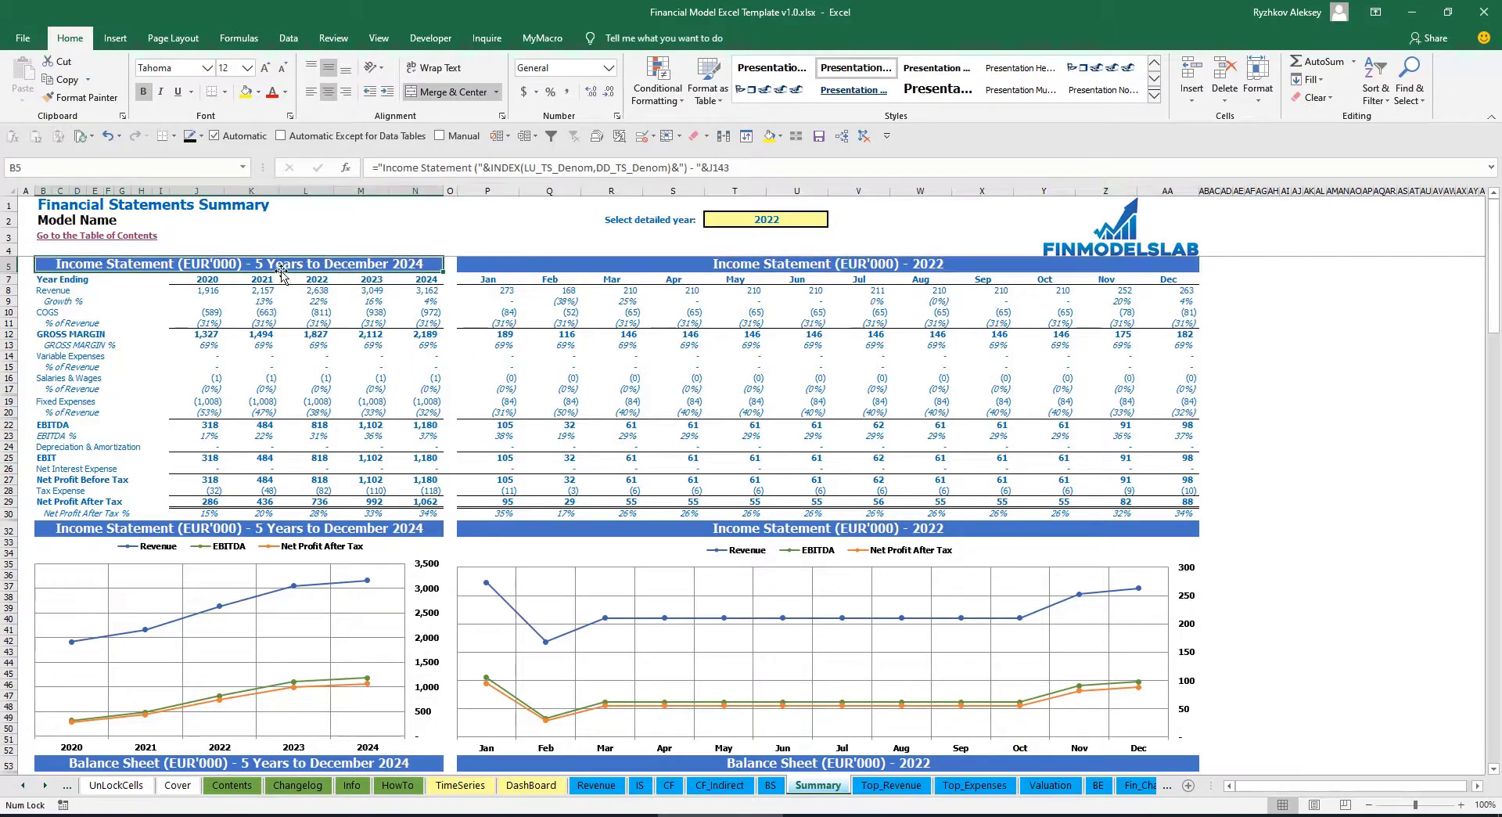
Step: Set the dashboard's Denomination to 1,000,000 and check the income statements on the Summary sheet
click(532, 785)
click(570, 272)
click(655, 273)
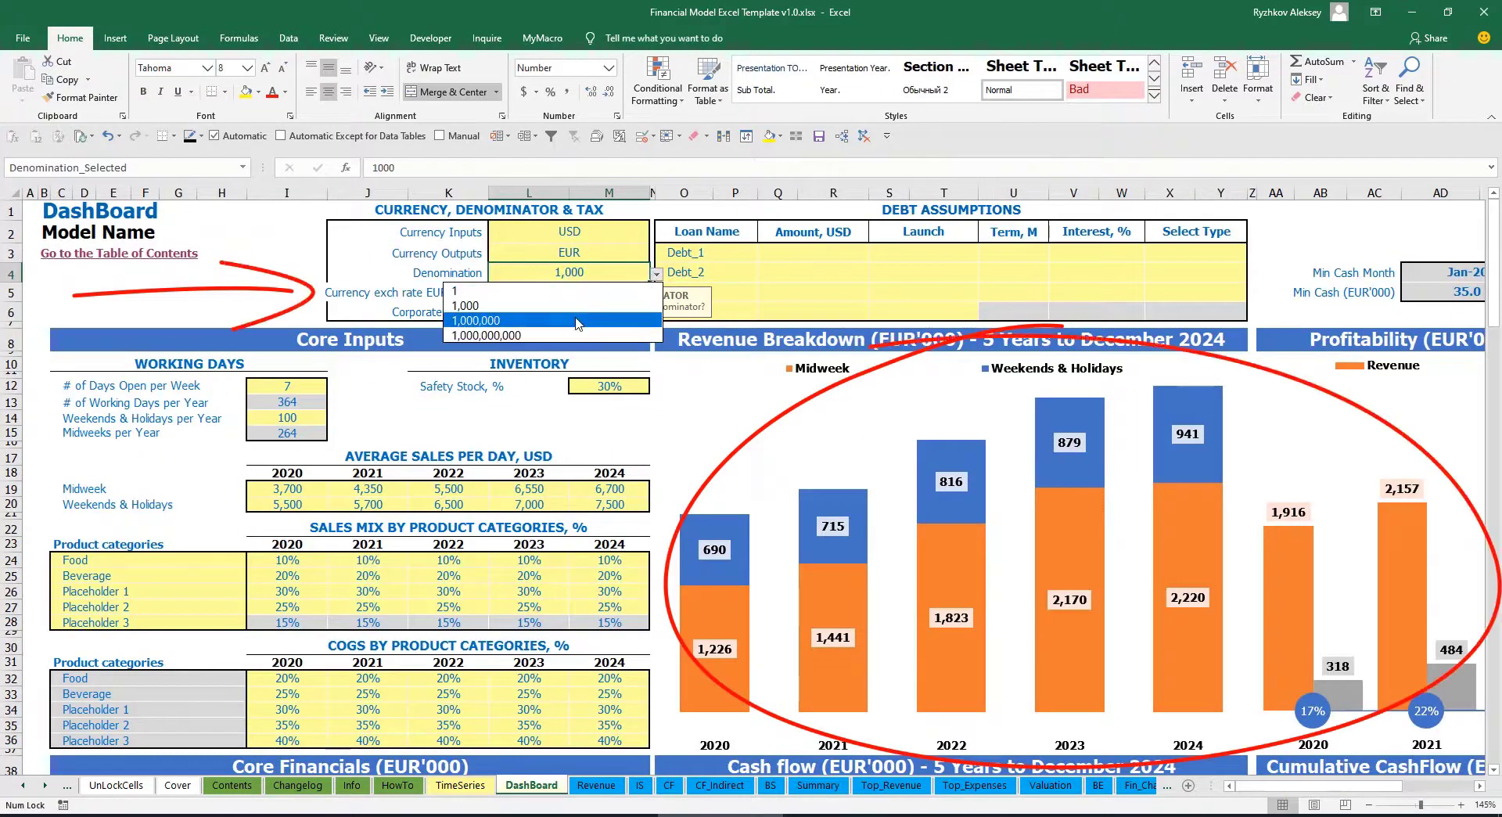
click(575, 321)
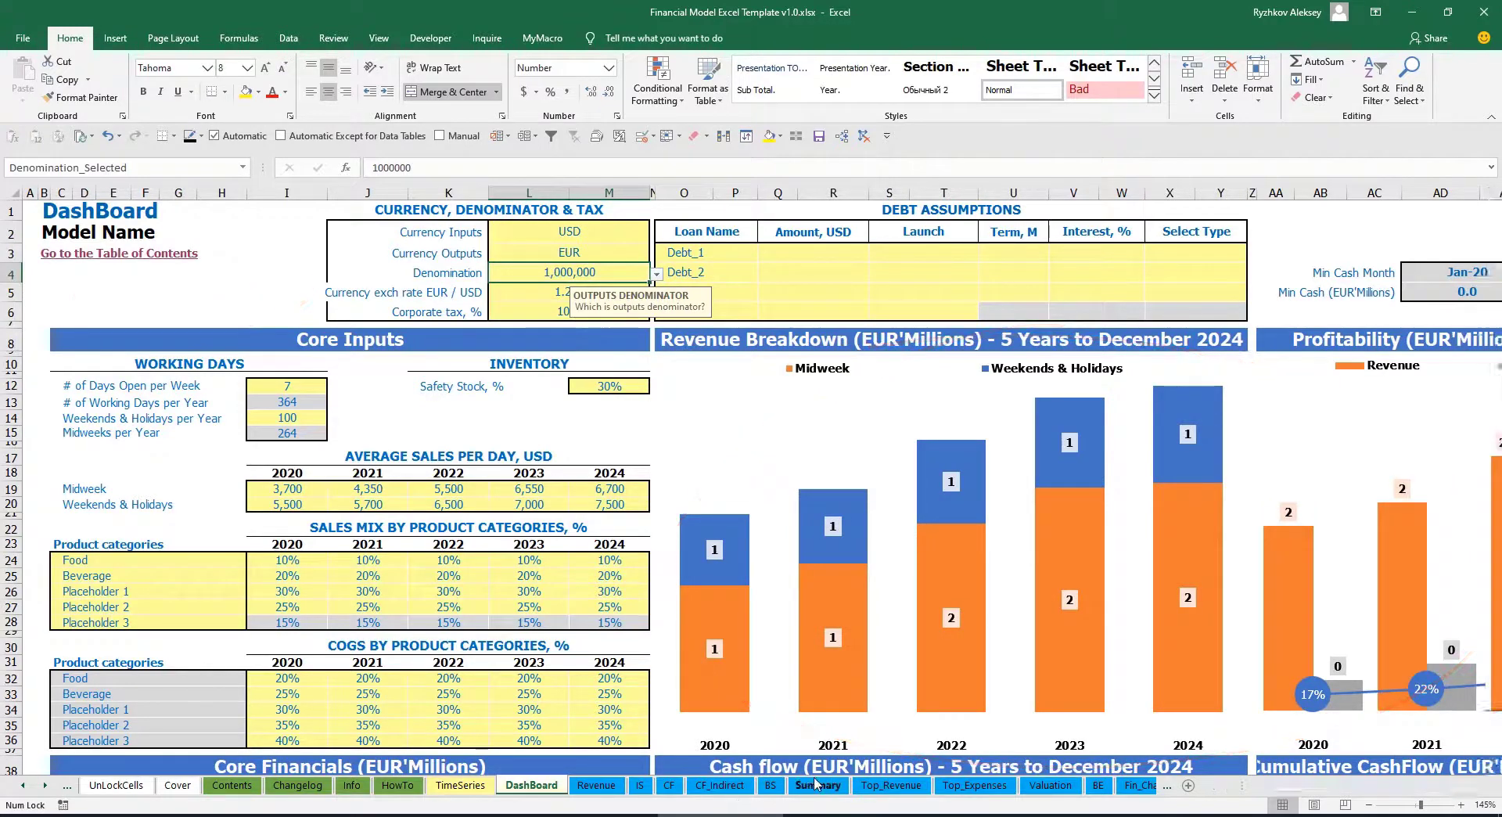
click(815, 783)
click(626, 263)
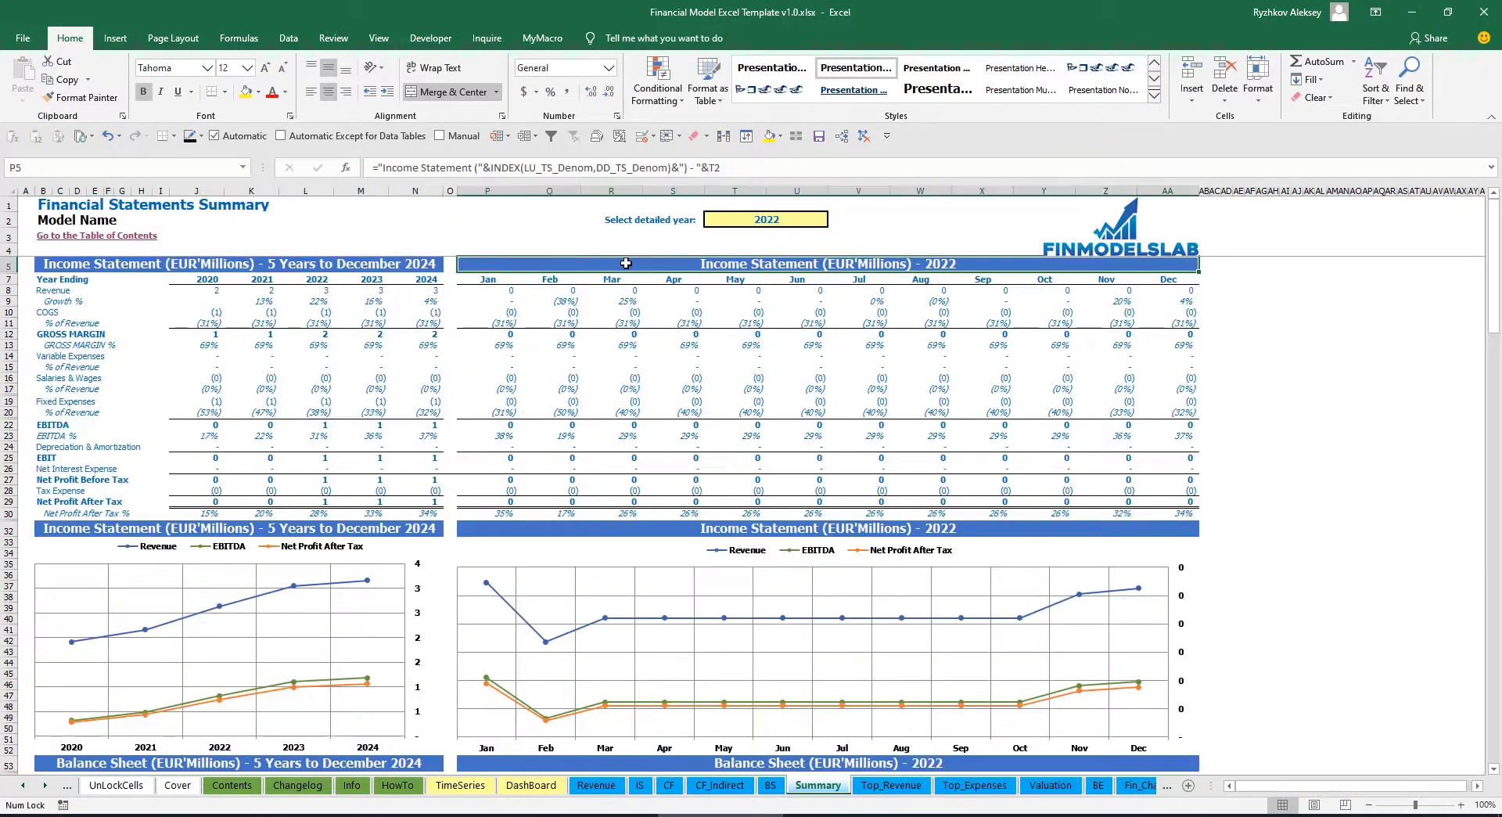
Step: Set the Denomination to 1 on the dashboard and check the Summary sheet's figures
click(529, 786)
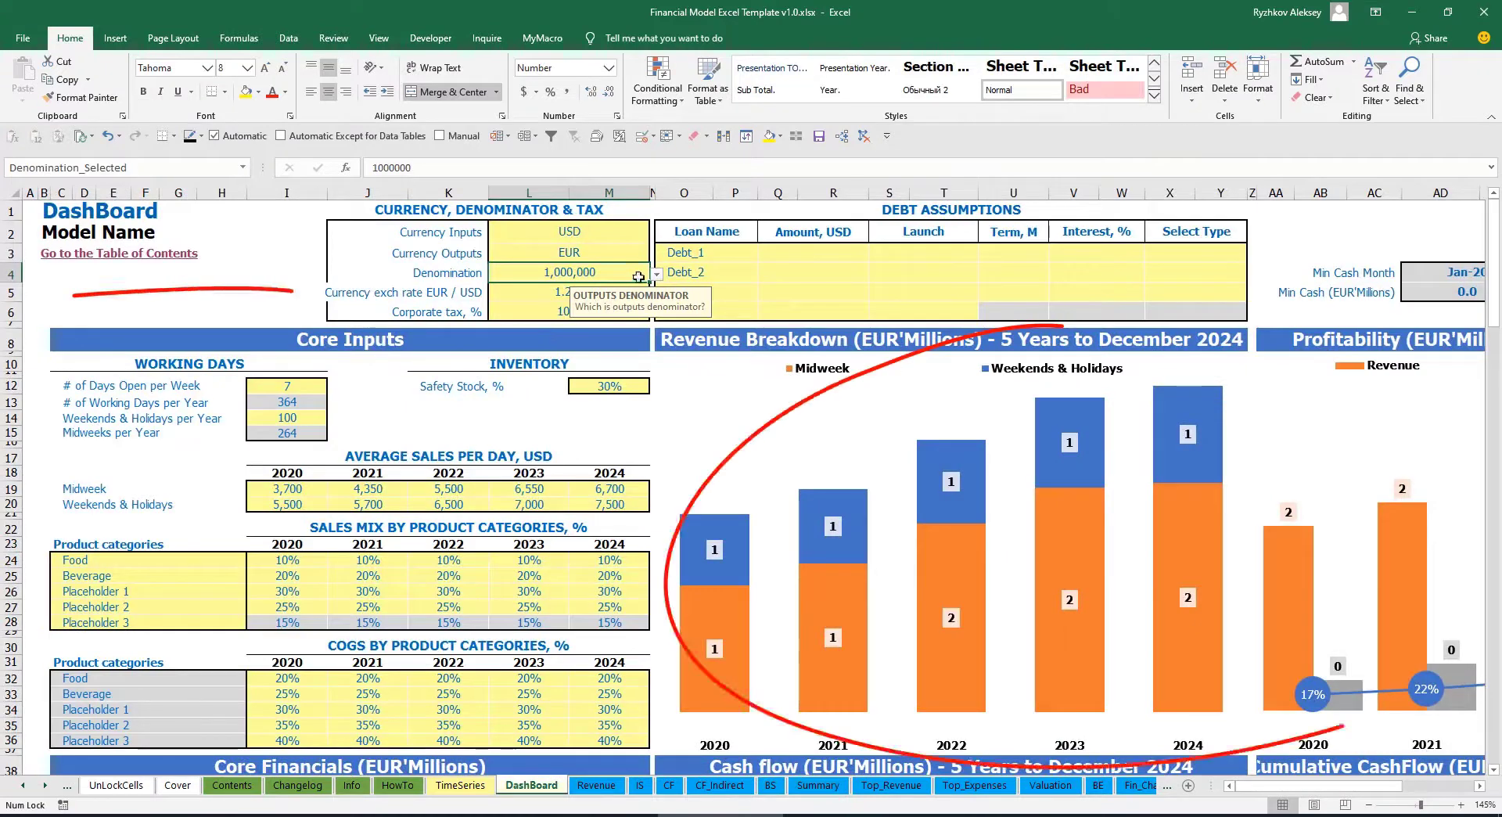
click(657, 274)
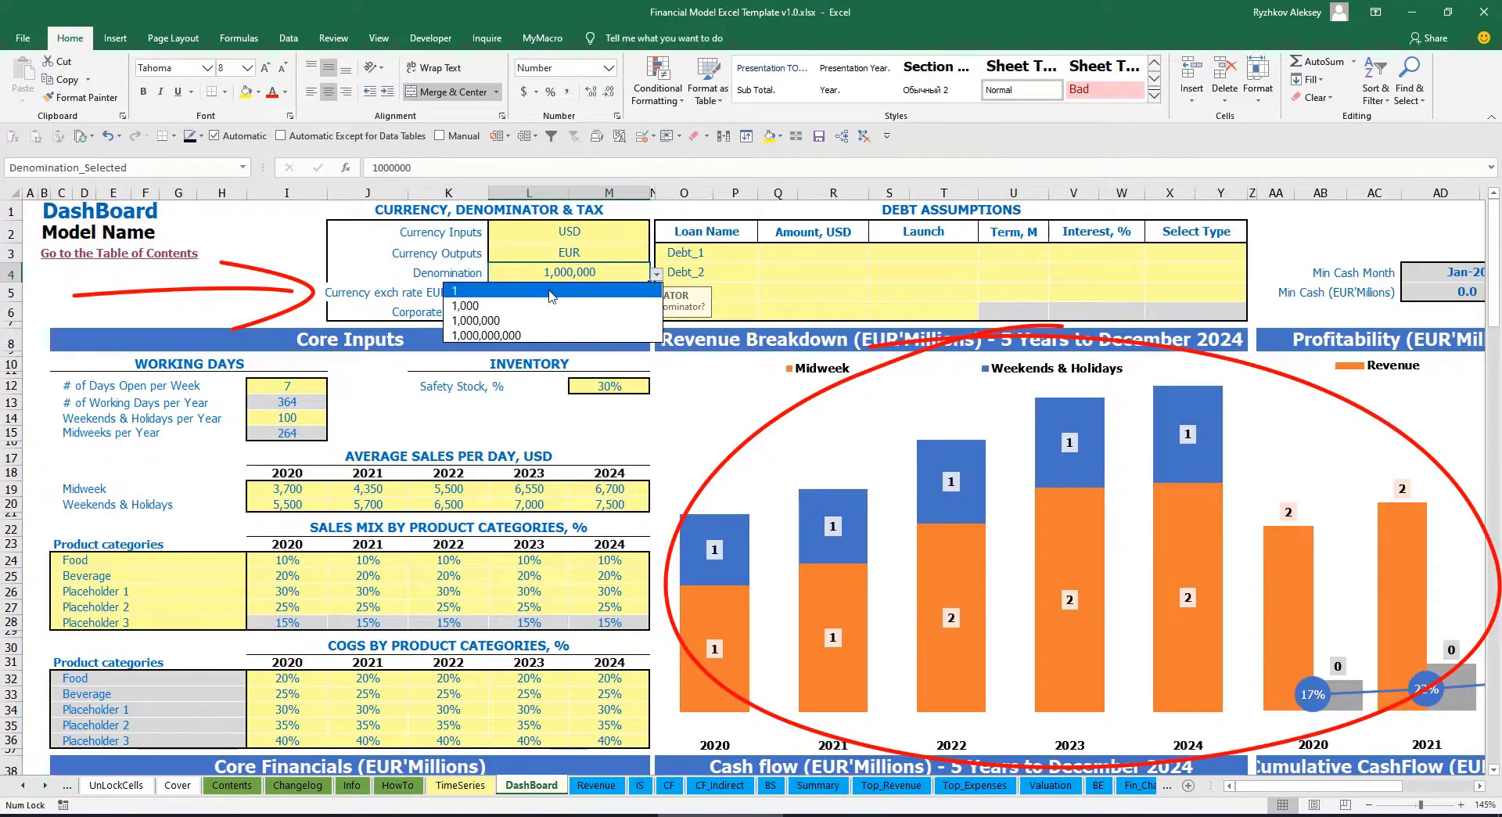
click(552, 293)
click(814, 788)
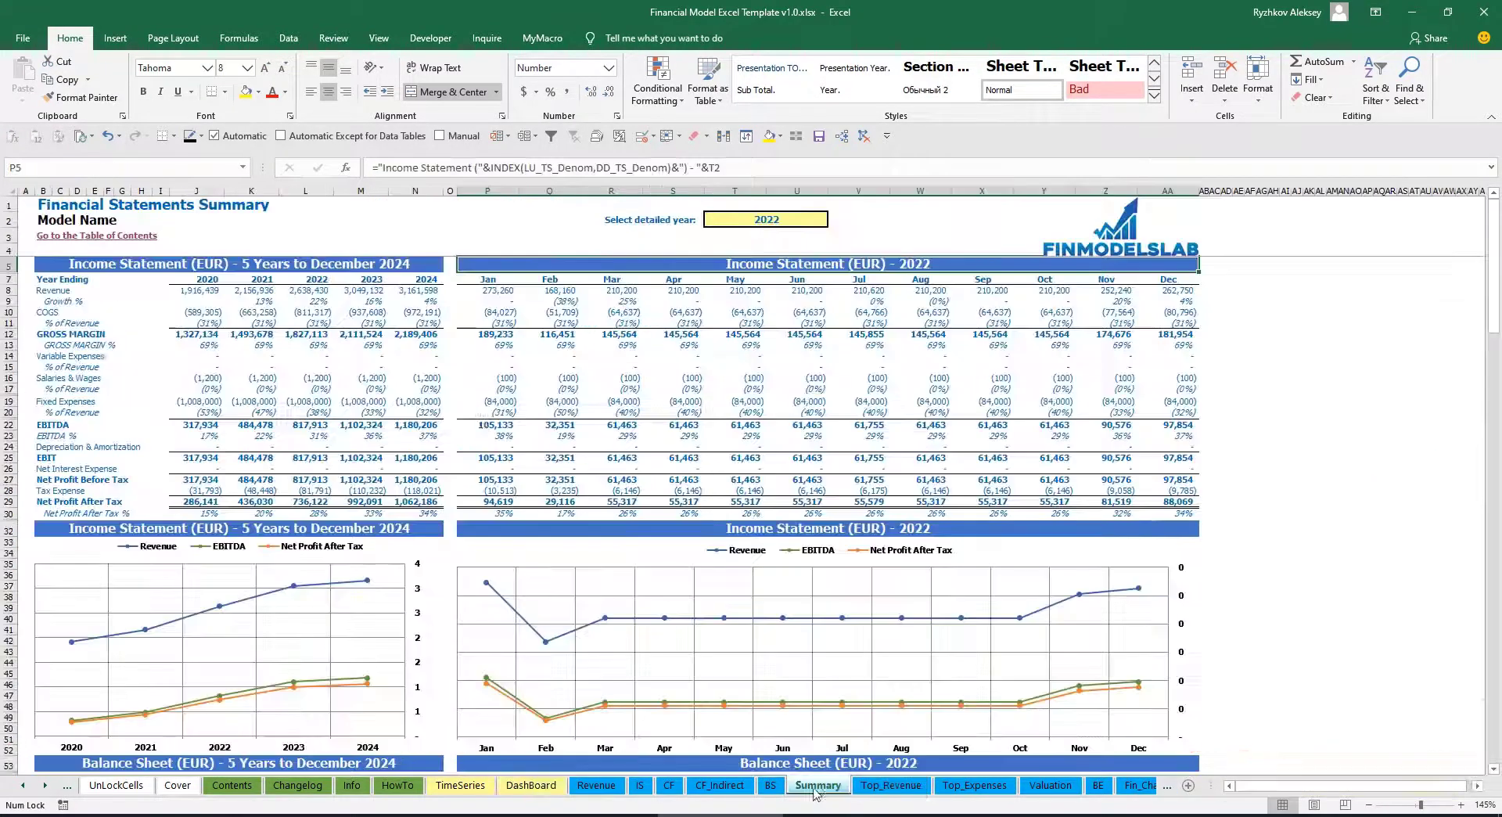
Step: Set the dashboard's corporate tax to 15% and examine the Tax Expense row in the income statement
click(531, 786)
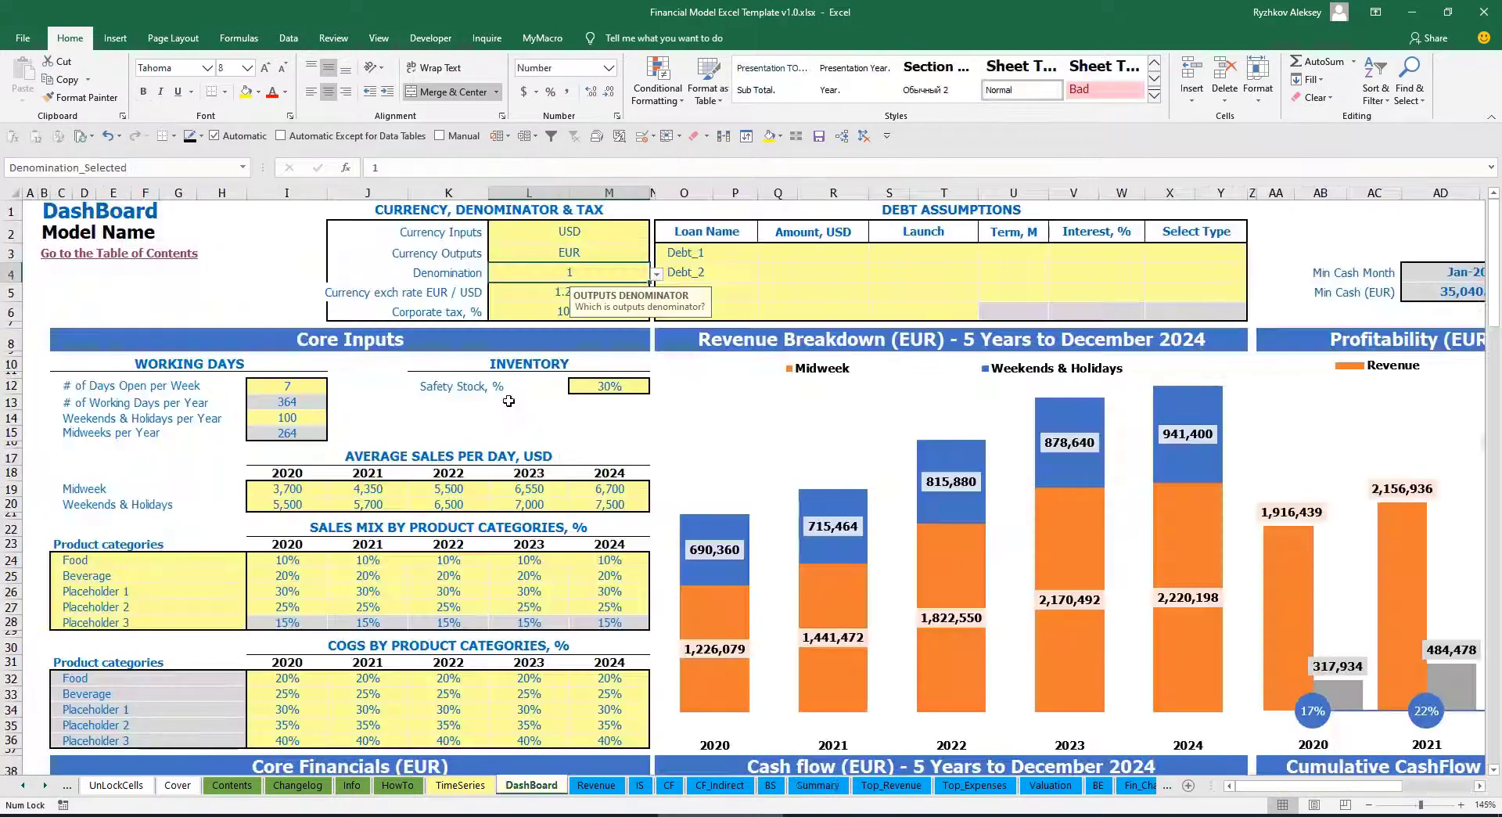
click(536, 305)
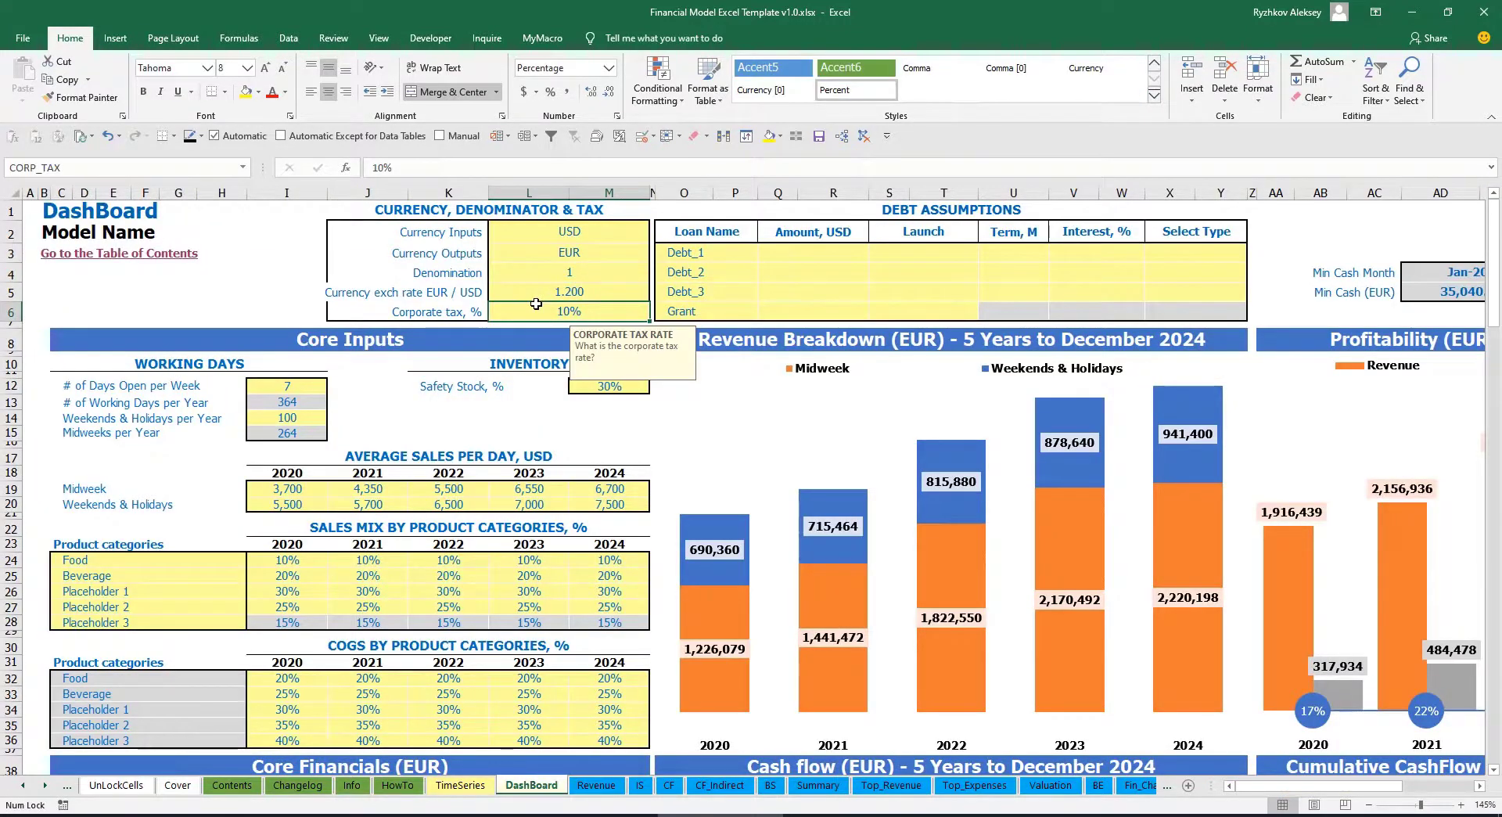
text(15)
key(Return)
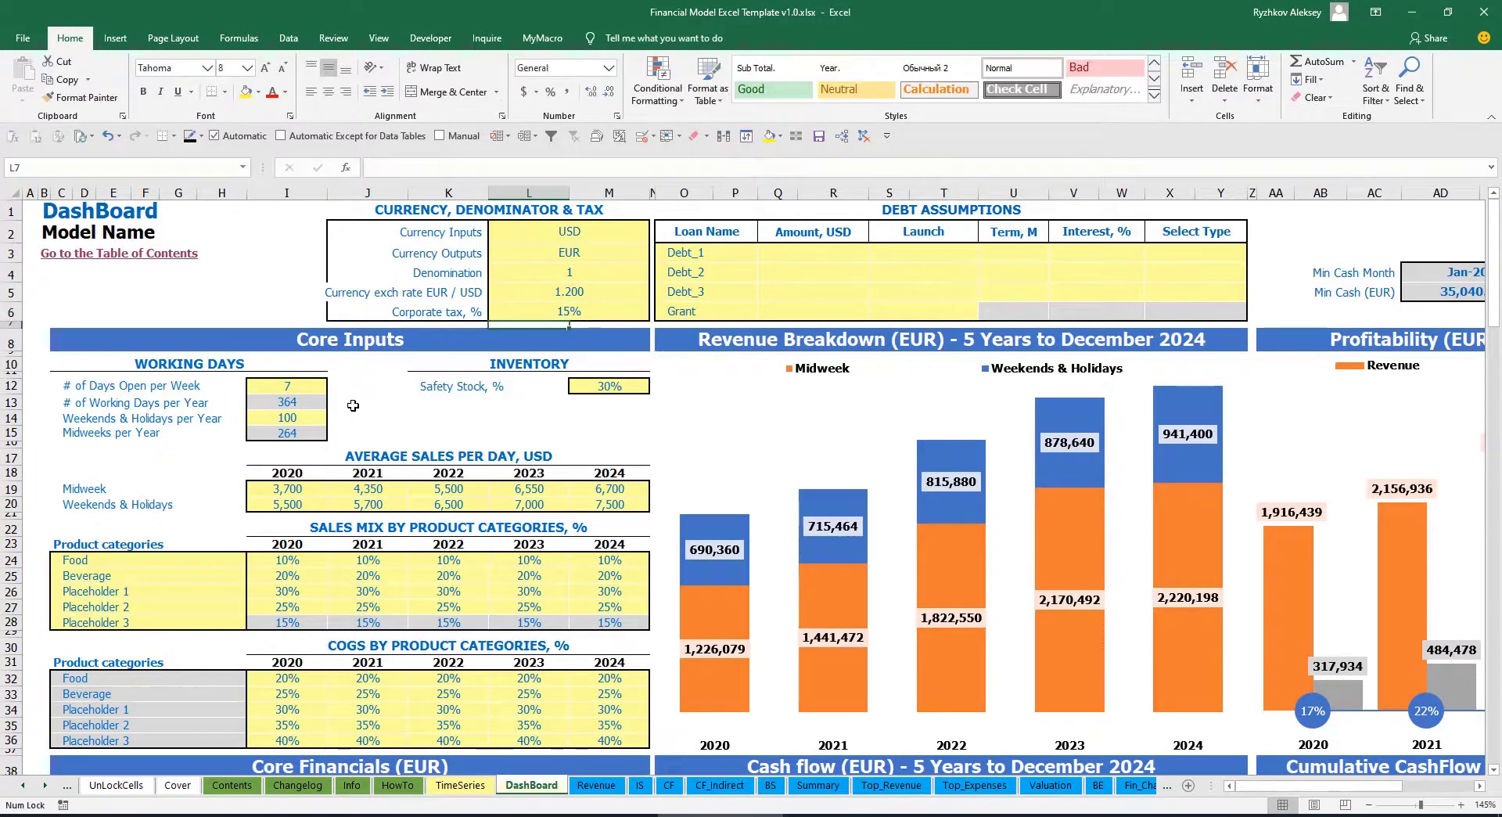
click(640, 785)
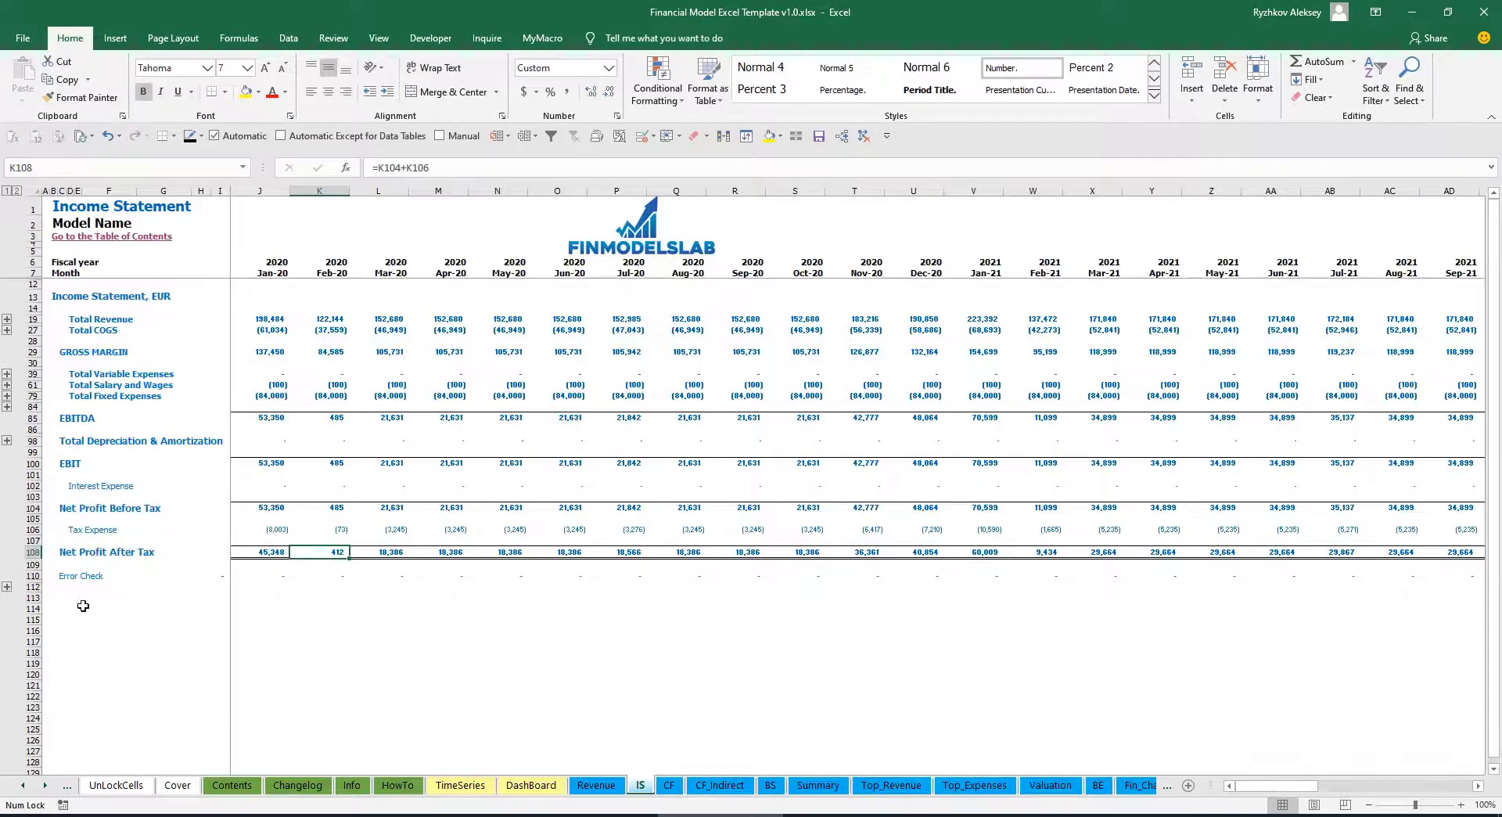
click(34, 531)
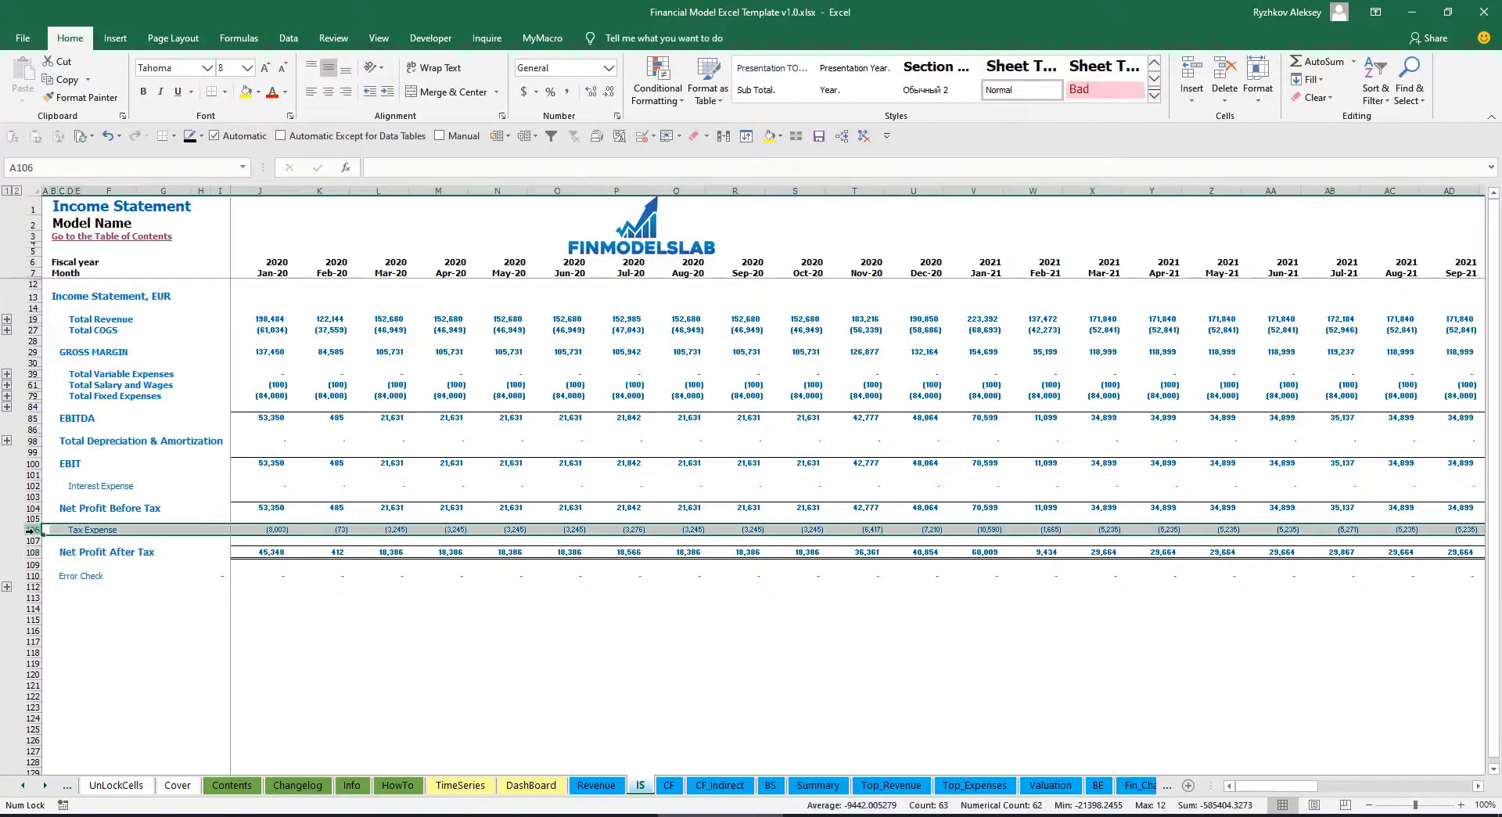